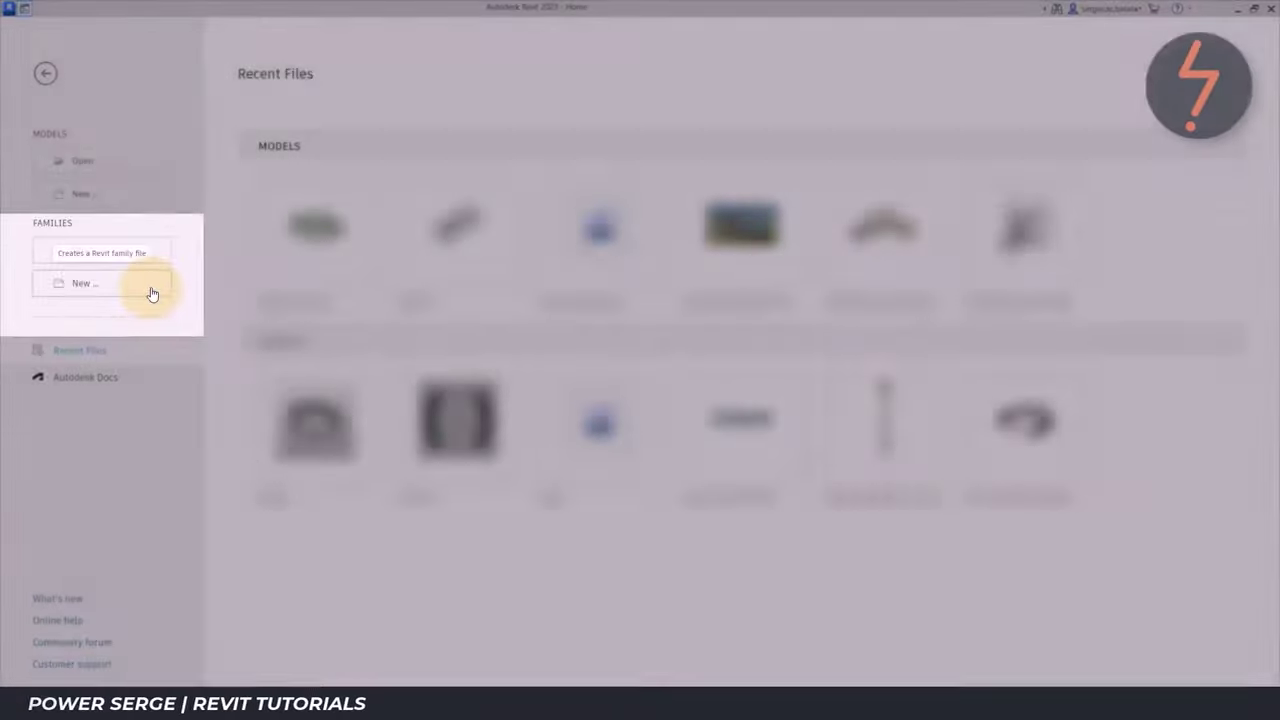
# Create a new conceptual mass family from the Metric Mass.rft template in the Conceptual Mass folder
pyautogui.click(152, 294)
pyautogui.doubleClick(381, 247)
pyautogui.click(366, 236)
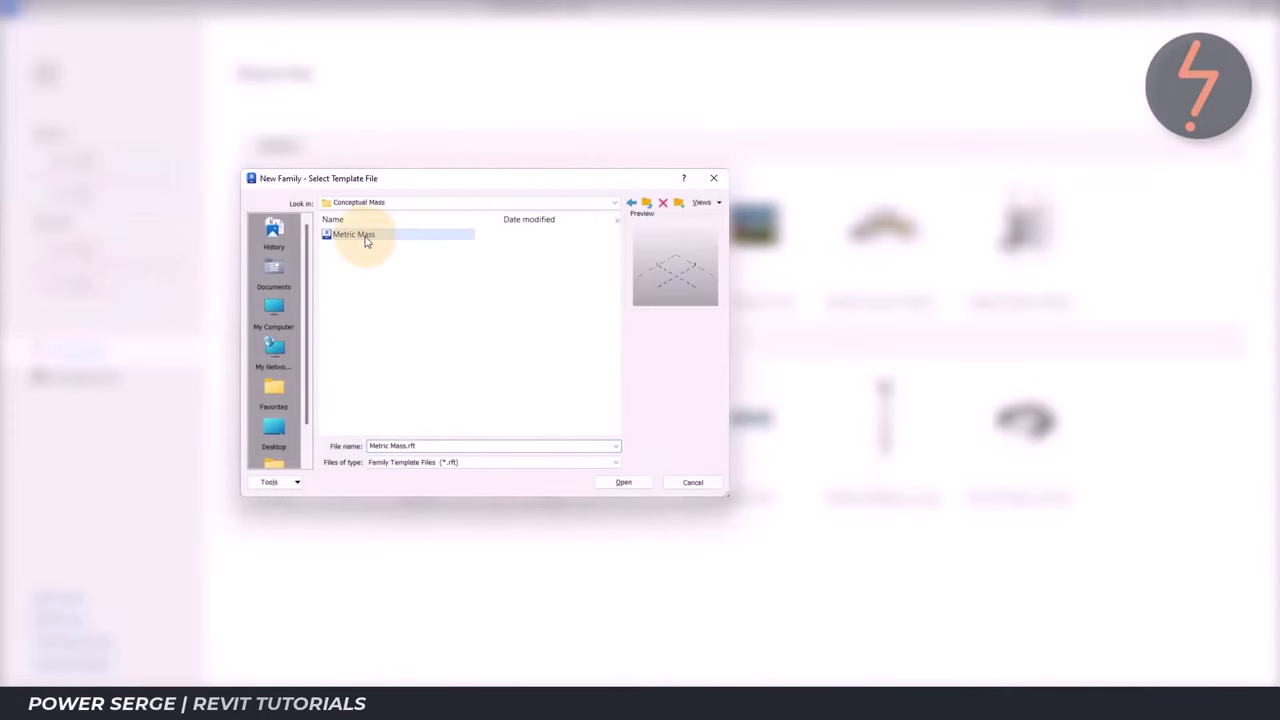
pyautogui.click(635, 485)
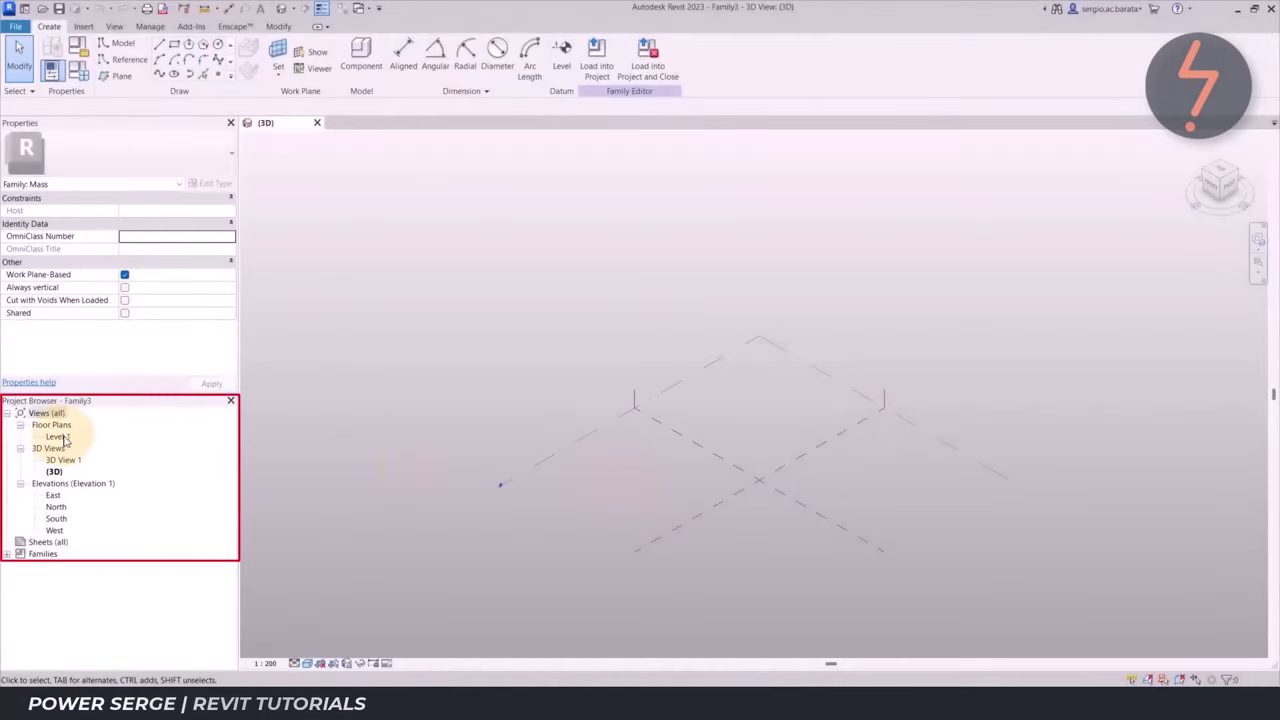
# In the Level 1 plan, copy the Center (Left/Right) reference plane 100000 to either side
pyautogui.doubleClick(58, 437)
pyautogui.click(753, 420)
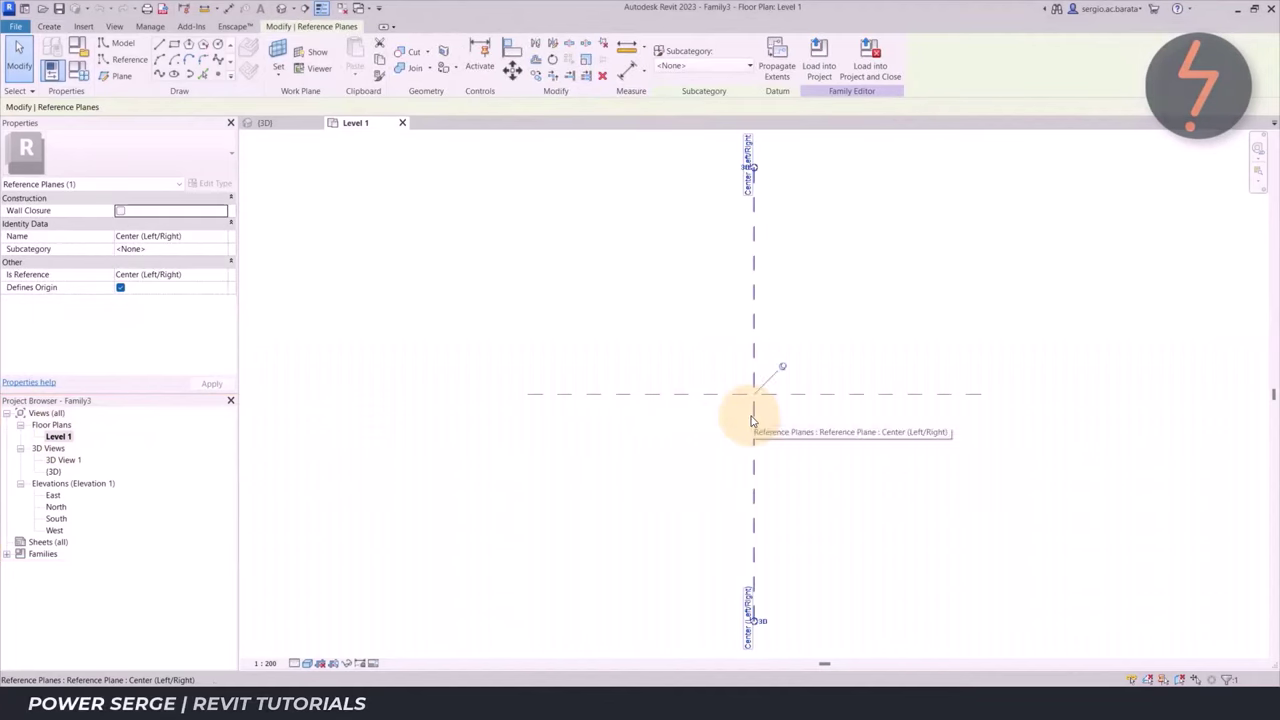
pyautogui.press('c')
pyautogui.press('o')
pyautogui.click(752, 416)
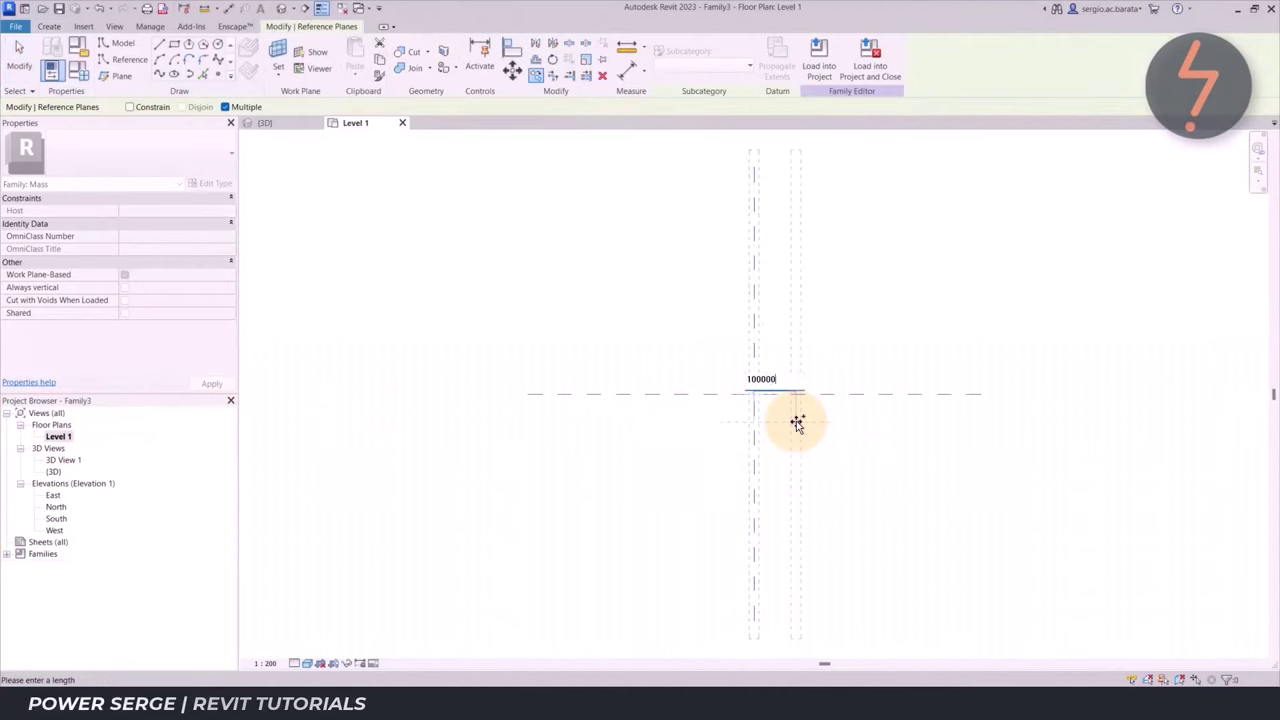
pyautogui.press('Return')
pyautogui.write('9000')
pyautogui.press('Return')
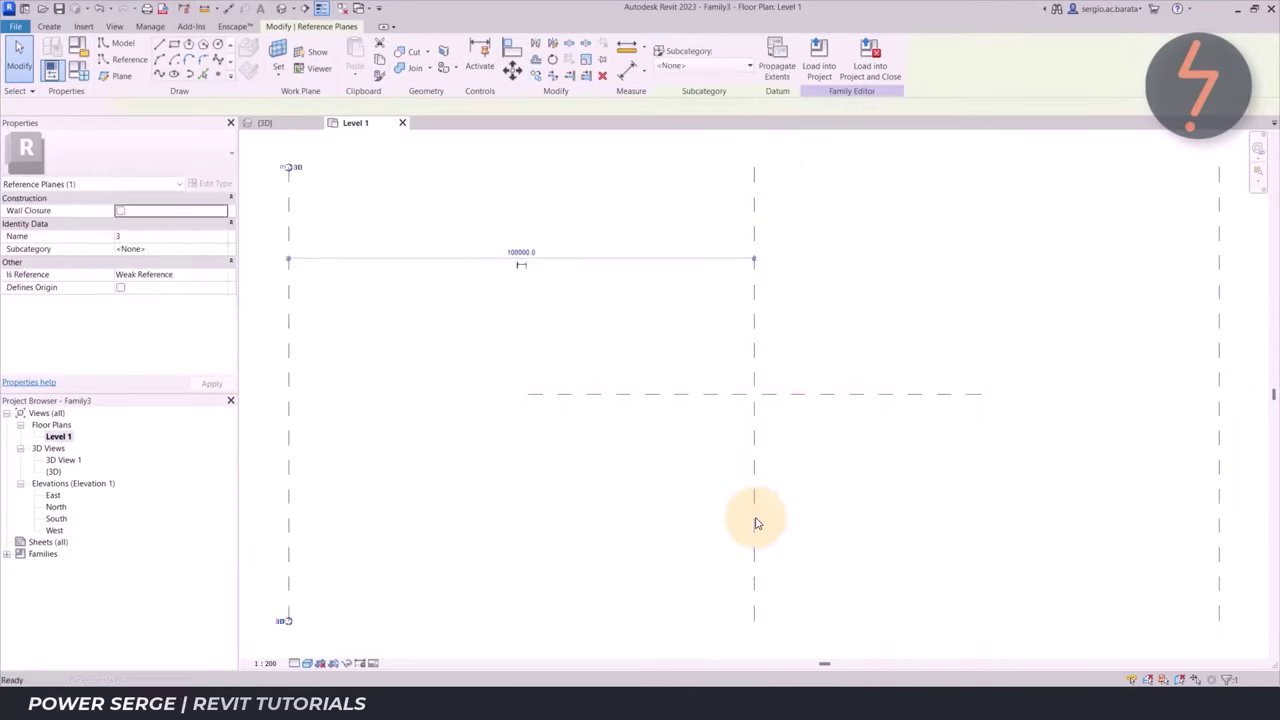
pyautogui.press('Escape')
pyautogui.press('Escape')
# In the 3D view, stretch the Center (Front/Back) reference plane's edges outward
pyautogui.click(300, 122)
pyautogui.click(614, 268)
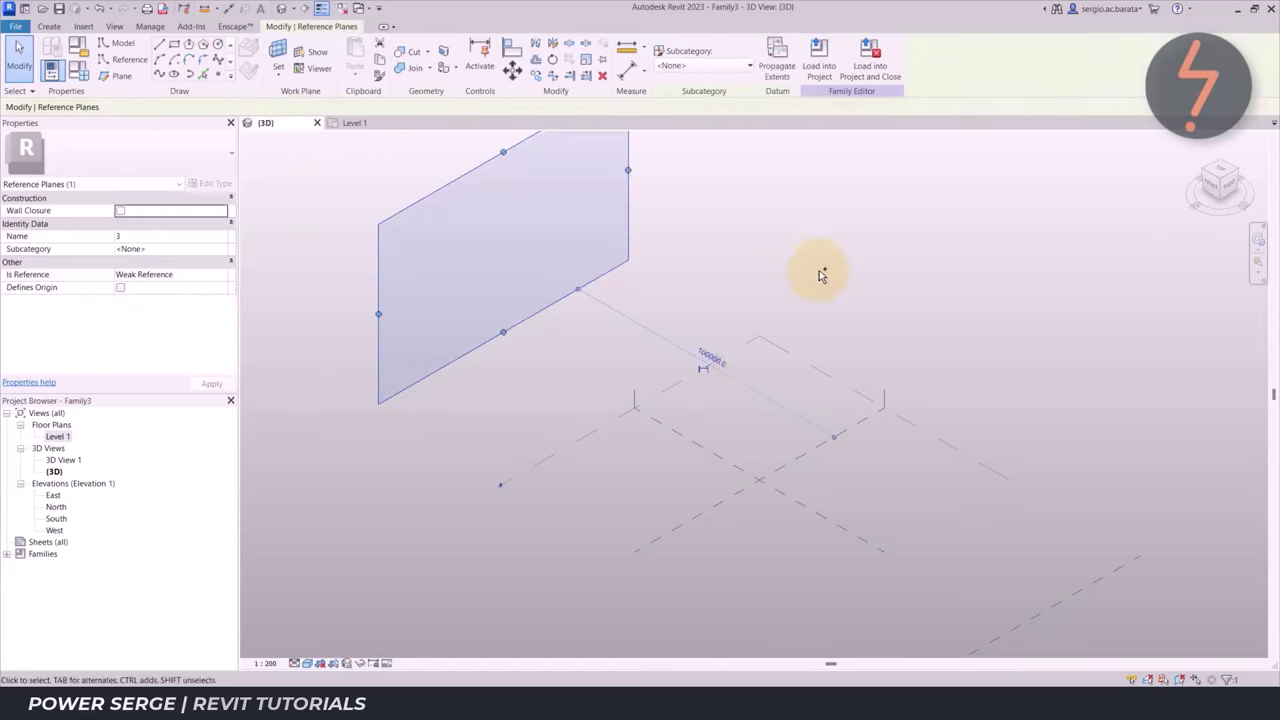
pyautogui.moveTo(820, 270); pyautogui.dragTo(740, 360)
pyautogui.keyDown('ctrl'); pyautogui.click(840, 434); pyautogui.keyUp('ctrl')
pyautogui.keyDown('ctrl'); pyautogui.click(1004, 508); pyautogui.keyUp('ctrl')
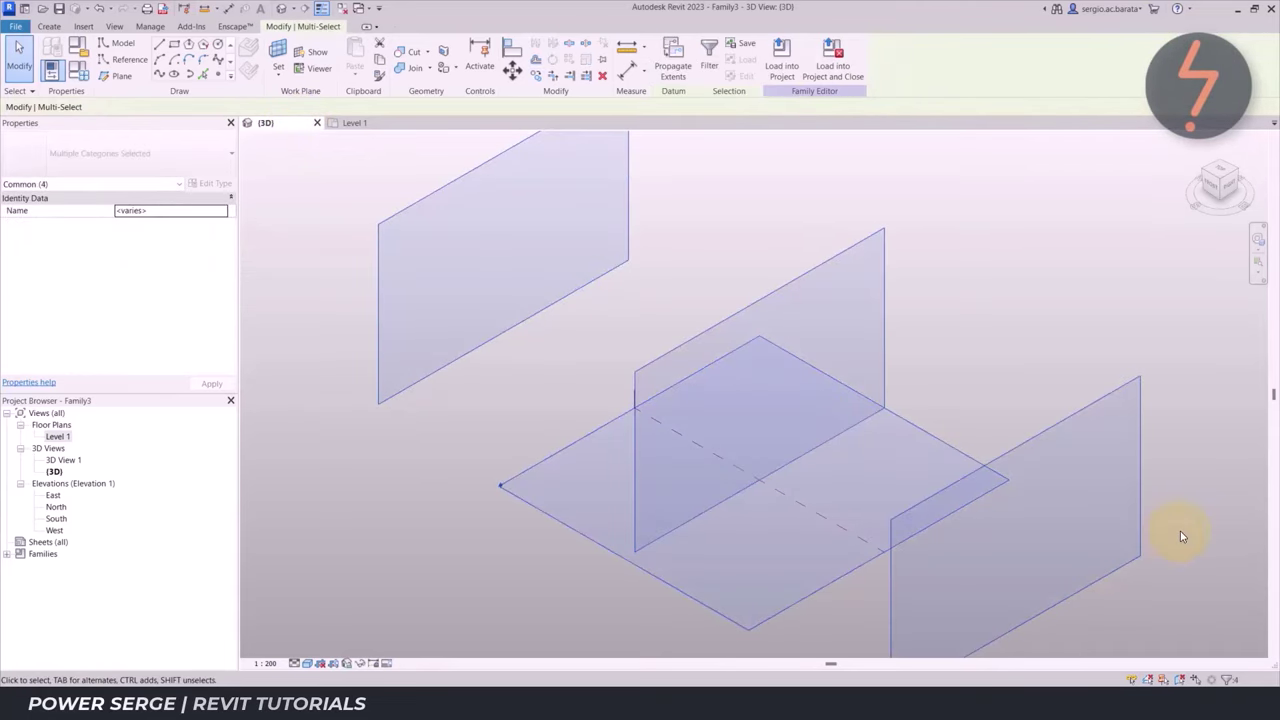
pyautogui.click(876, 548)
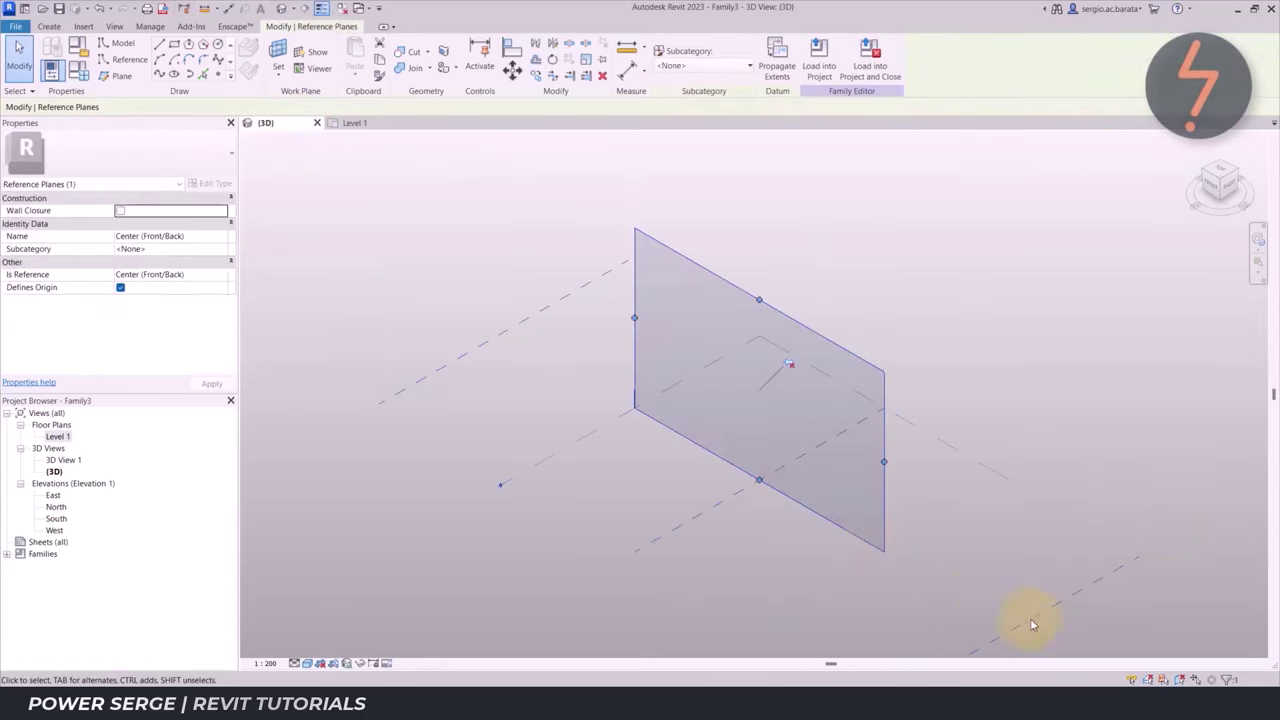
pyautogui.click(1045, 630)
pyautogui.click(880, 546)
pyautogui.moveTo(884, 461); pyautogui.dragTo(1016, 558)
pyautogui.moveTo(626, 314); pyautogui.dragTo(486, 251)
# Copy the Center (Front/Back) plane 120000 away in Level 1, mirror it, and zoom to fit
pyautogui.click(355, 124)
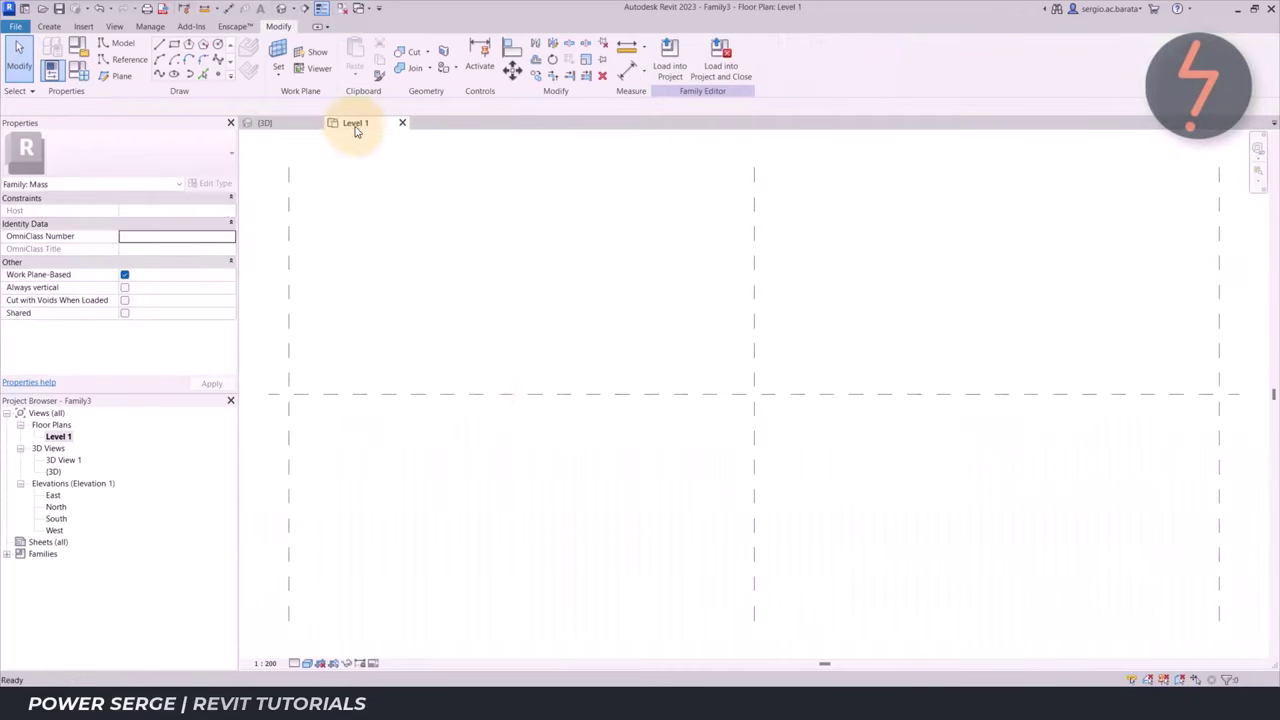
pyautogui.click(485, 395)
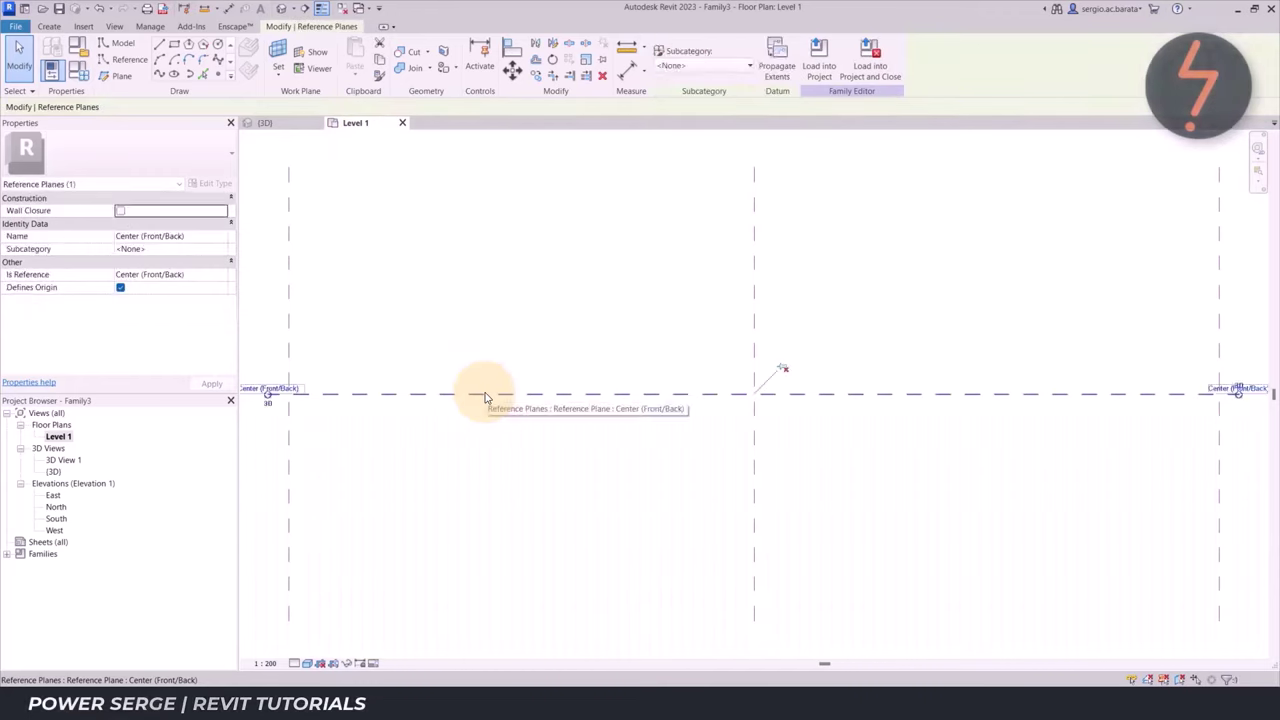
pyautogui.write('120000')
pyautogui.press('Return')
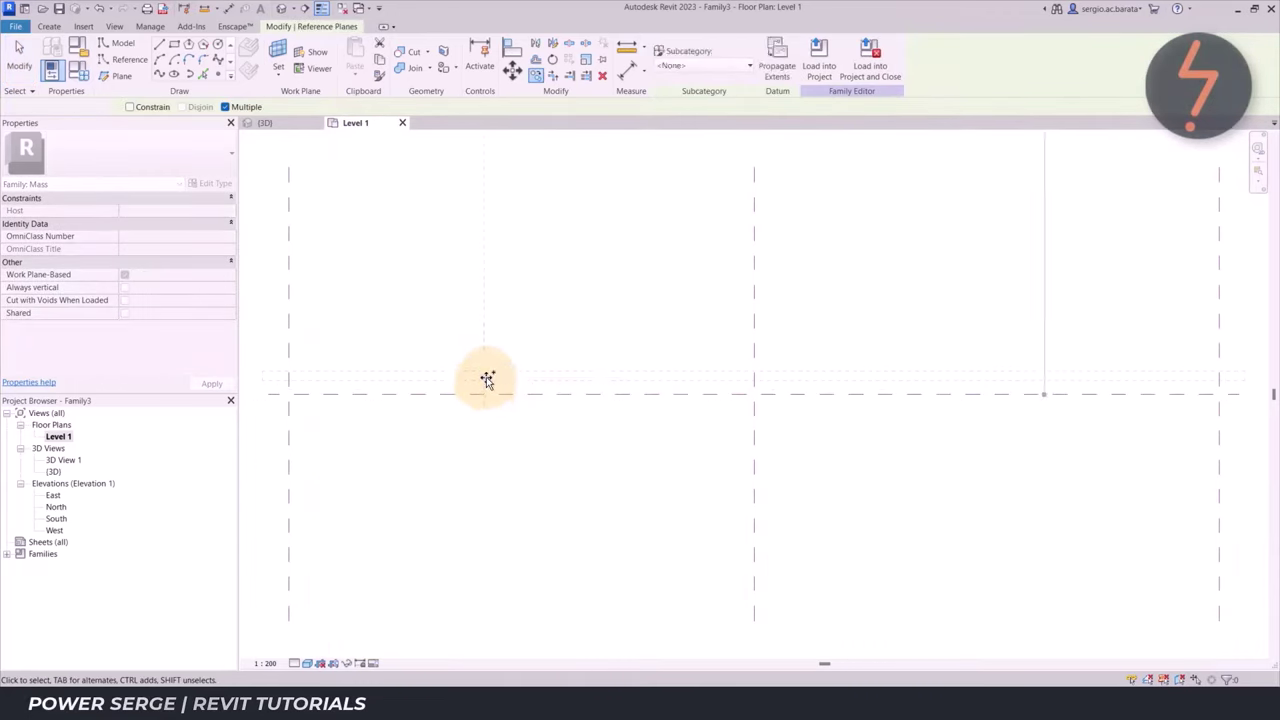
pyautogui.rightClick(488, 380)
pyautogui.click(600, 522)
pyautogui.press('Escape')
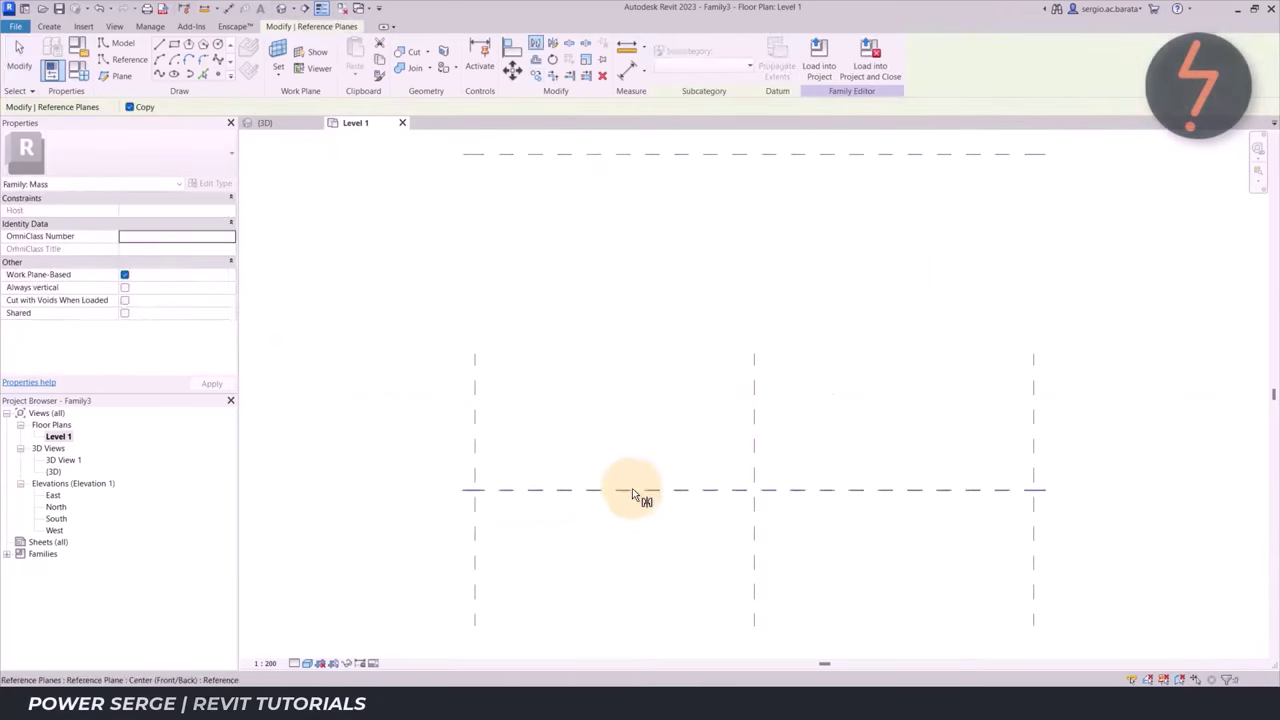
pyautogui.rightClick(634, 421)
pyautogui.click(694, 565)
# Fit the 3D view and stretch both ends of the Center (Left/Right) plane outward
pyautogui.click(290, 127)
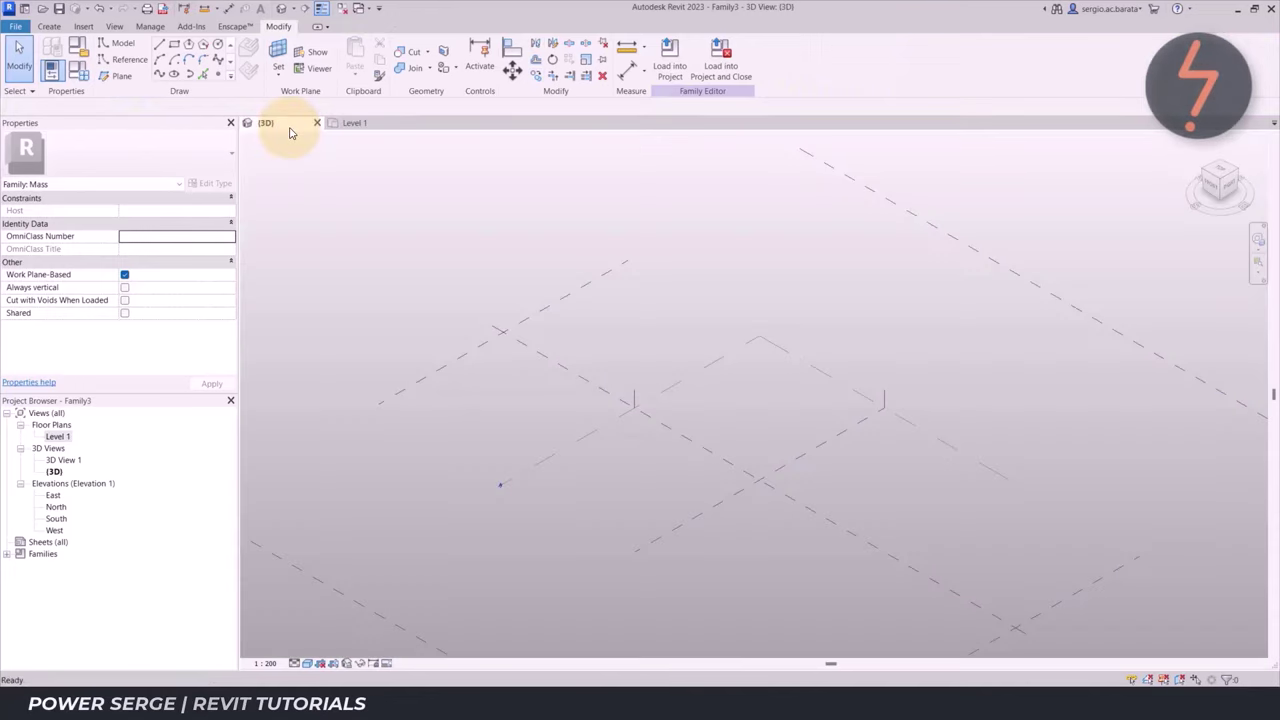
pyautogui.rightClick(357, 214)
pyautogui.click(397, 390)
pyautogui.click(596, 362)
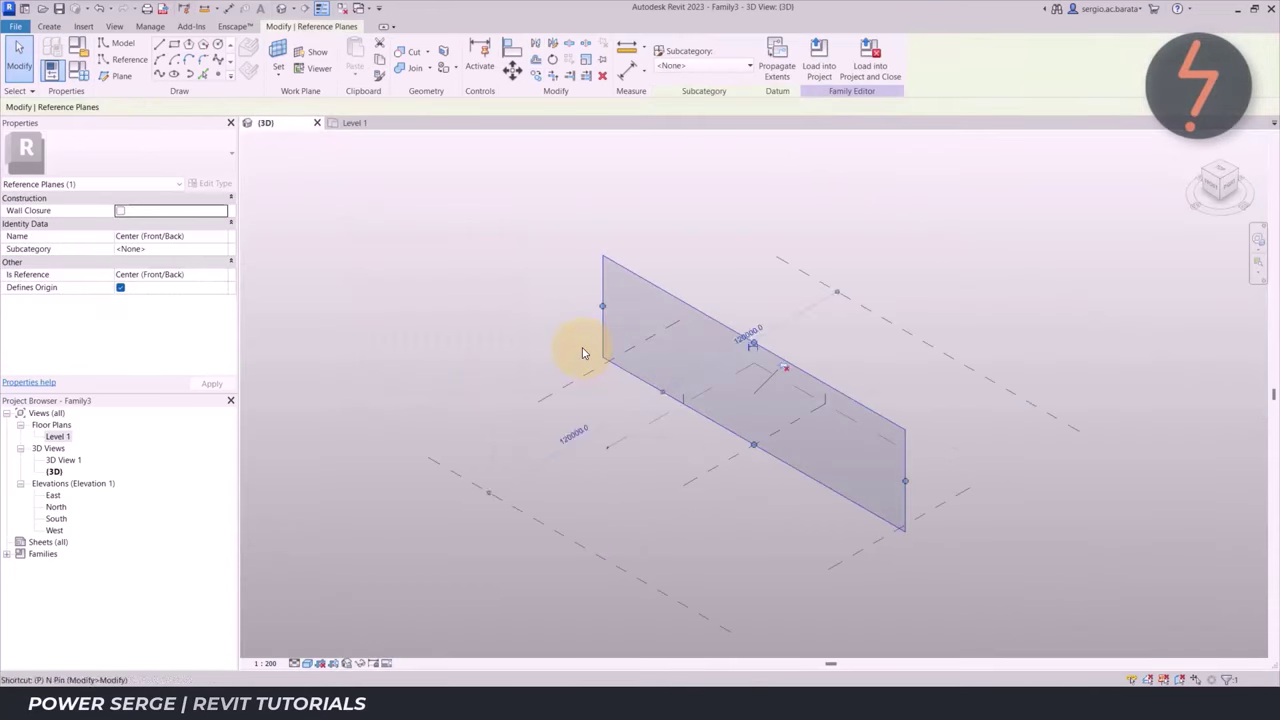
pyautogui.click(1049, 411)
pyautogui.keyDown('ctrl'); pyautogui.click(759, 611); pyautogui.keyUp('ctrl')
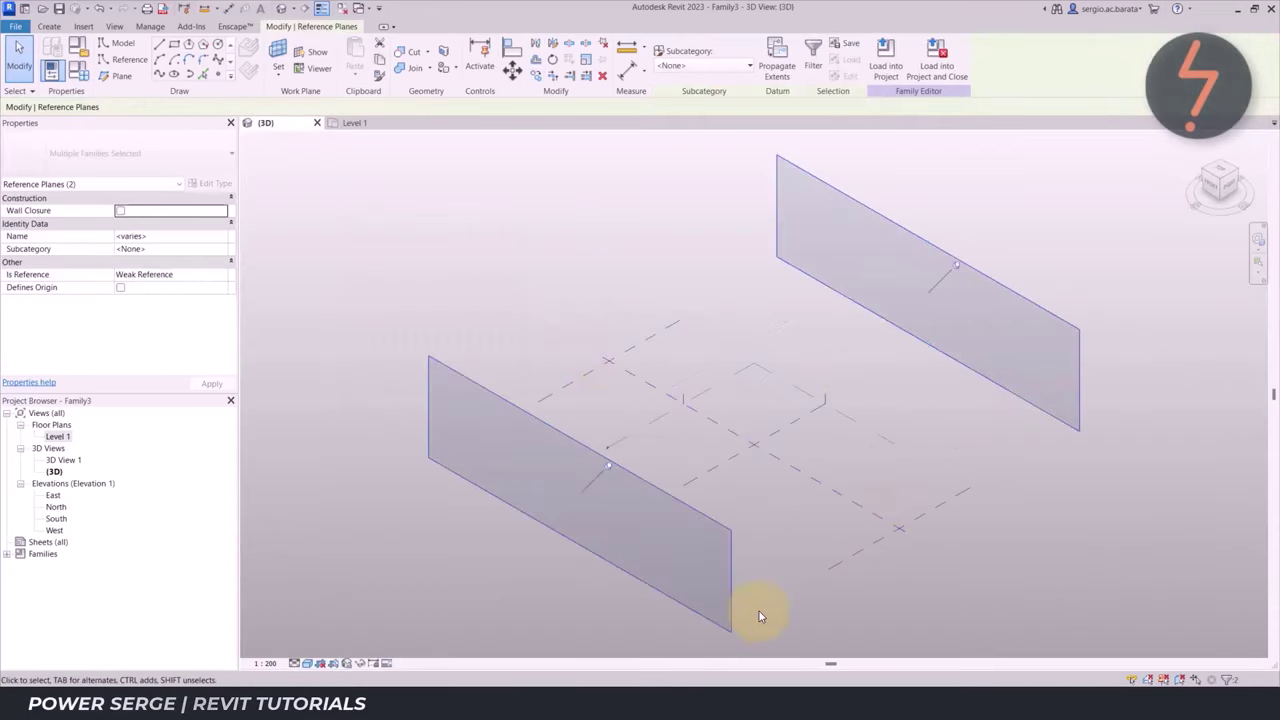
pyautogui.click(720, 462)
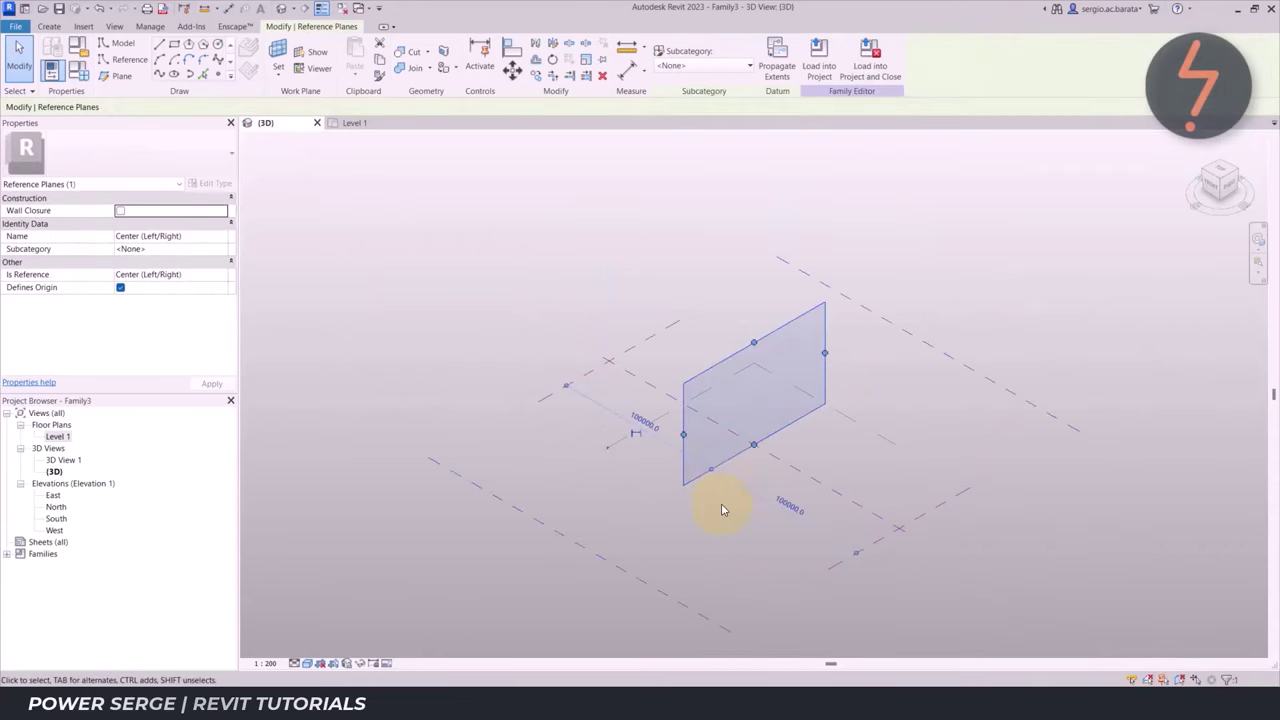
pyautogui.click(1163, 680)
pyautogui.click(738, 463)
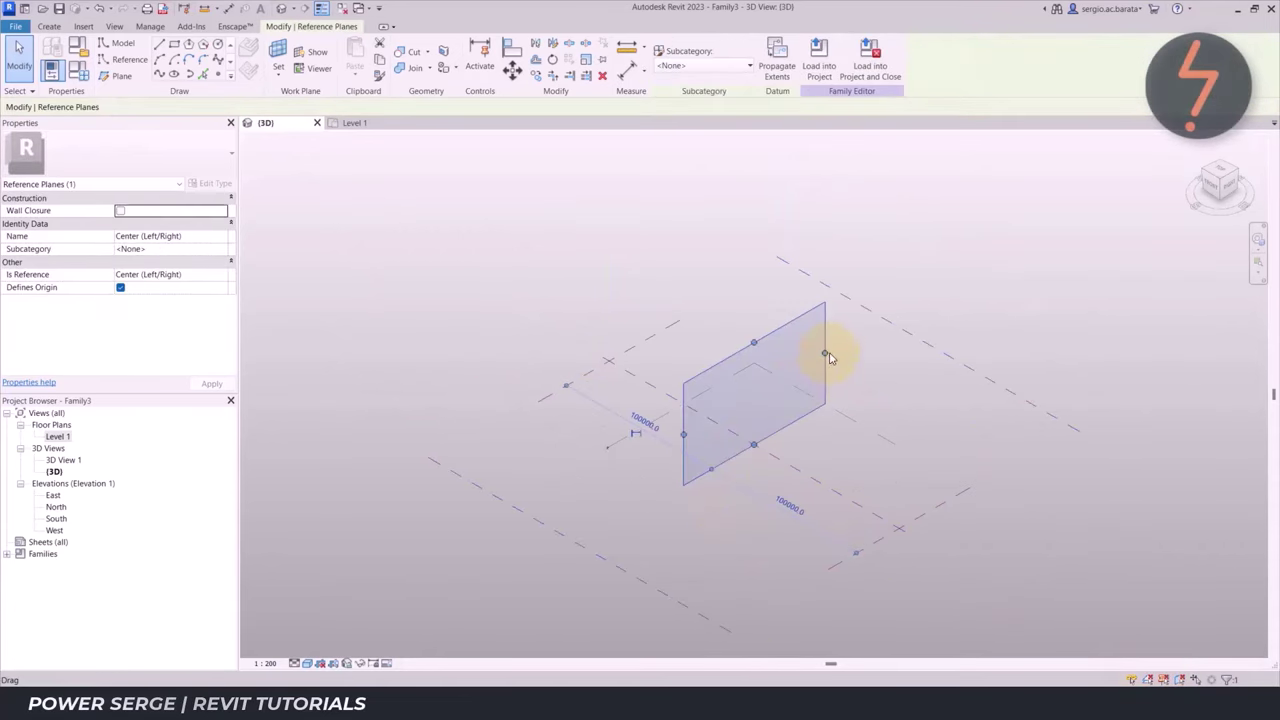
pyautogui.moveTo(829, 357); pyautogui.dragTo(937, 300)
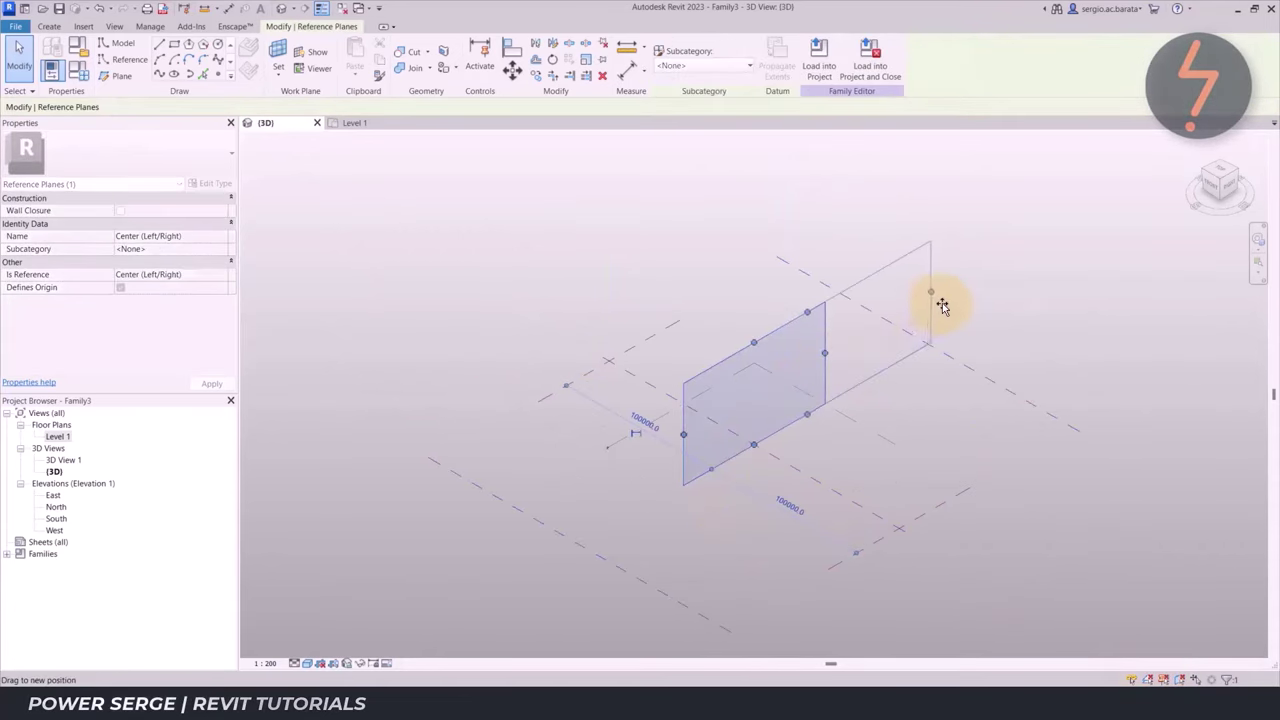
pyautogui.moveTo(569, 497); pyautogui.dragTo(569, 500)
pyautogui.click(569, 502)
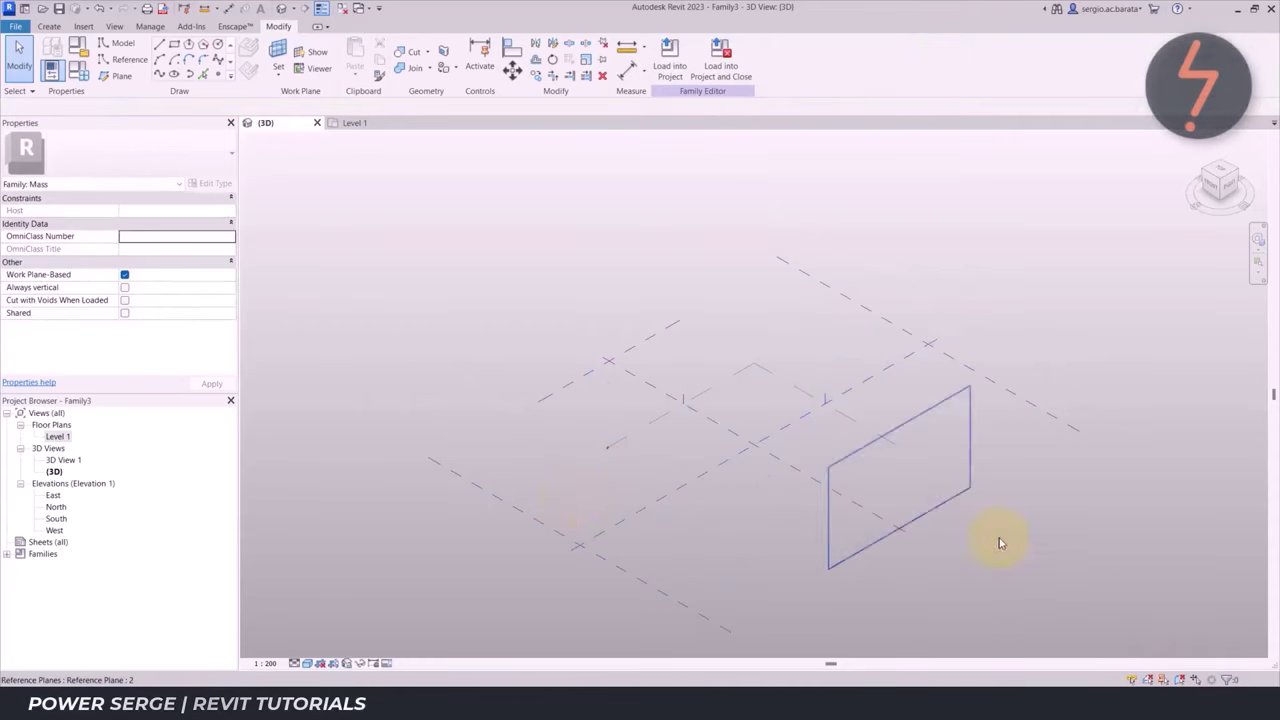
# Delete the two stray leftover reference planes
pyautogui.click(943, 506)
pyautogui.press('Delete')
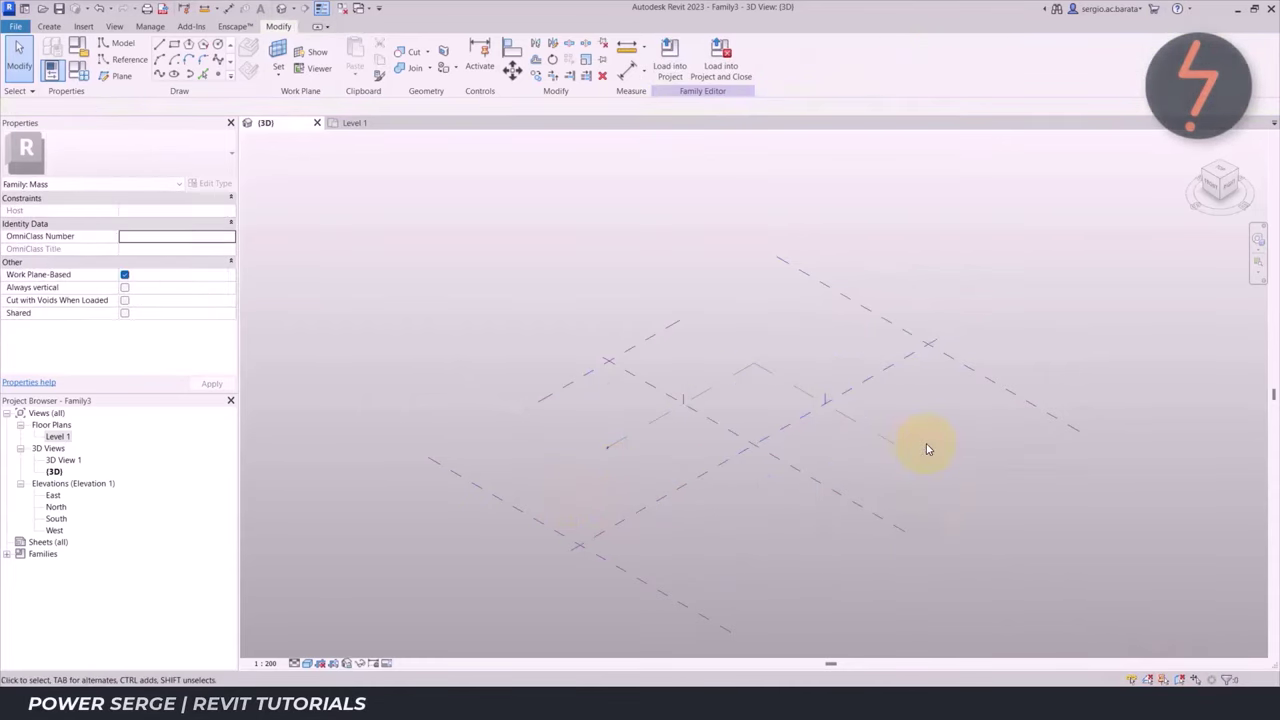
pyautogui.click(669, 323)
pyautogui.press('Delete')
# In Level 1, mirror a copy of the side reference plane across the centre plane
pyautogui.click(350, 124)
pyautogui.click(754, 314)
pyautogui.moveTo(754, 314); pyautogui.dragTo(735, 315)
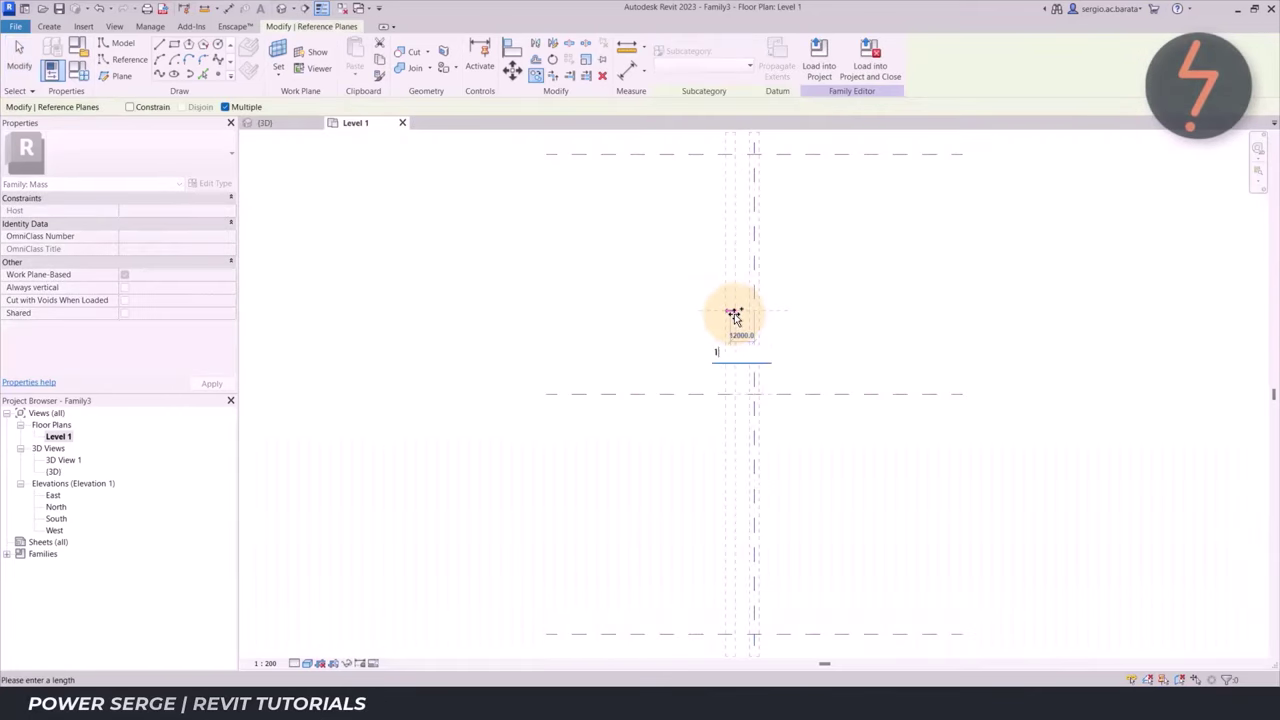
pyautogui.press('Escape')
pyautogui.click(757, 334)
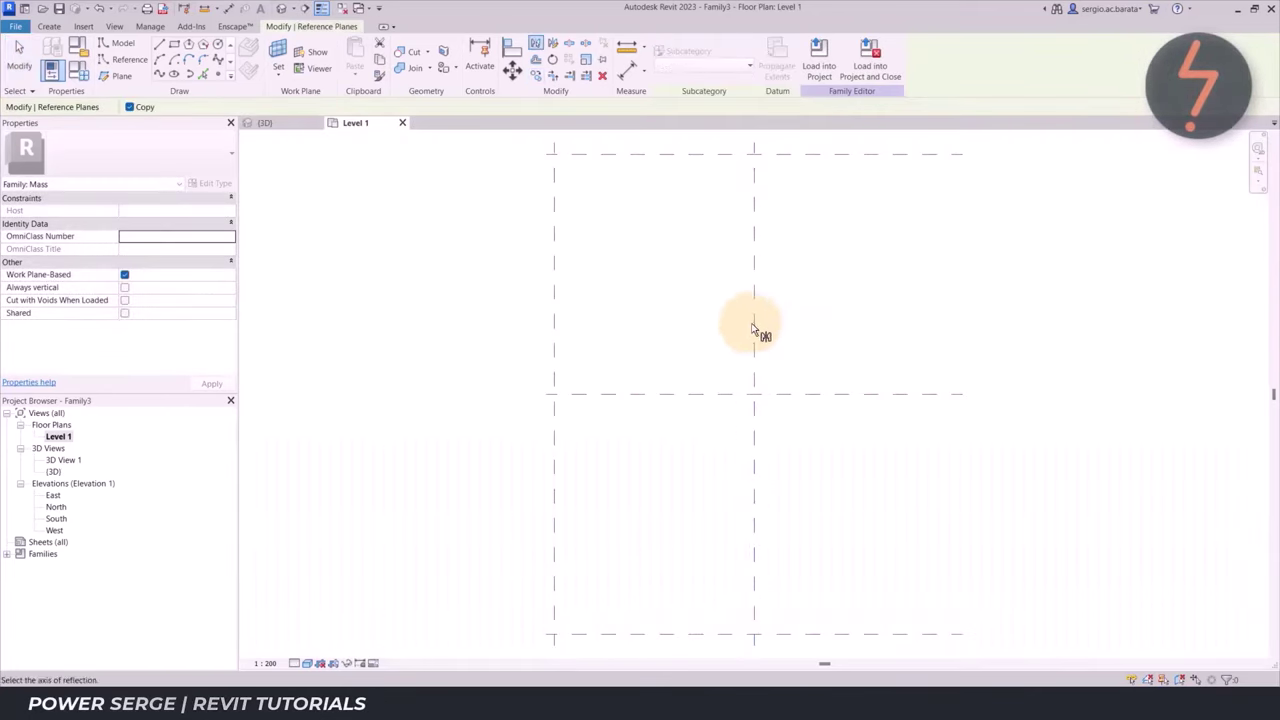
pyautogui.press('Escape')
# In 3D, drag Level 1's edge grips out to the outer reference planes, then return to the Level 1 plan
pyautogui.click(265, 123)
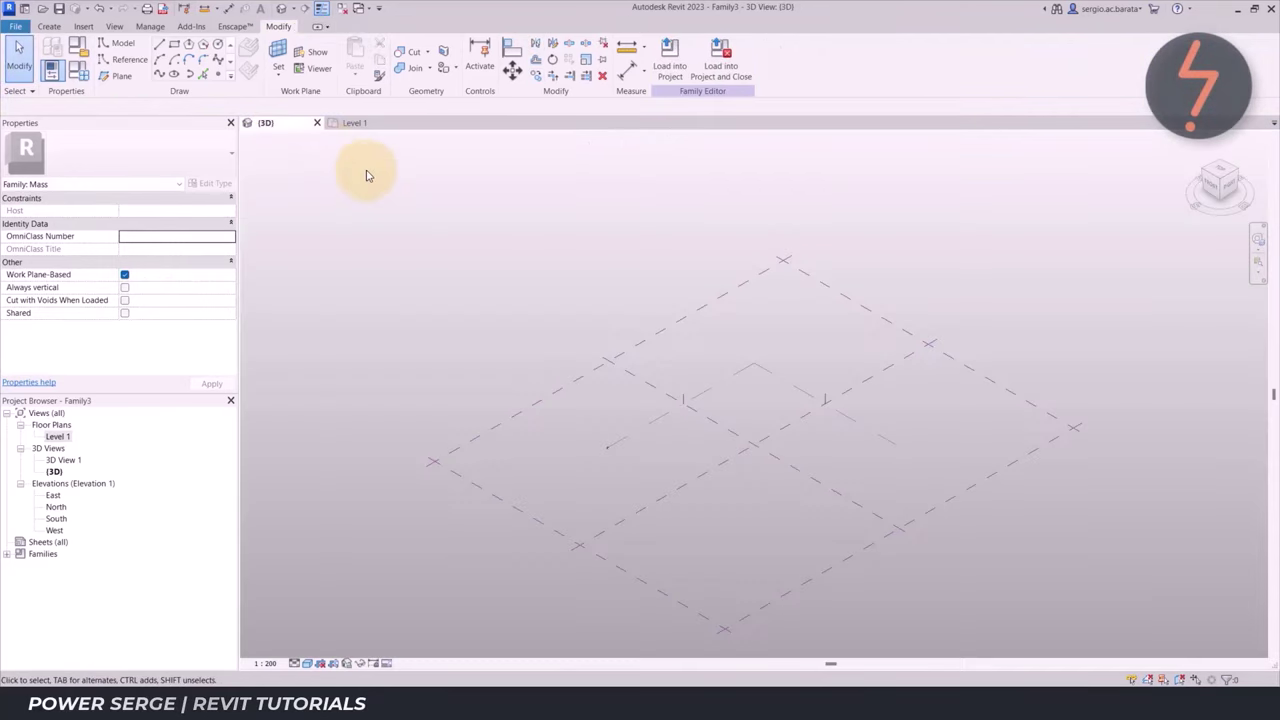
pyautogui.click(746, 373)
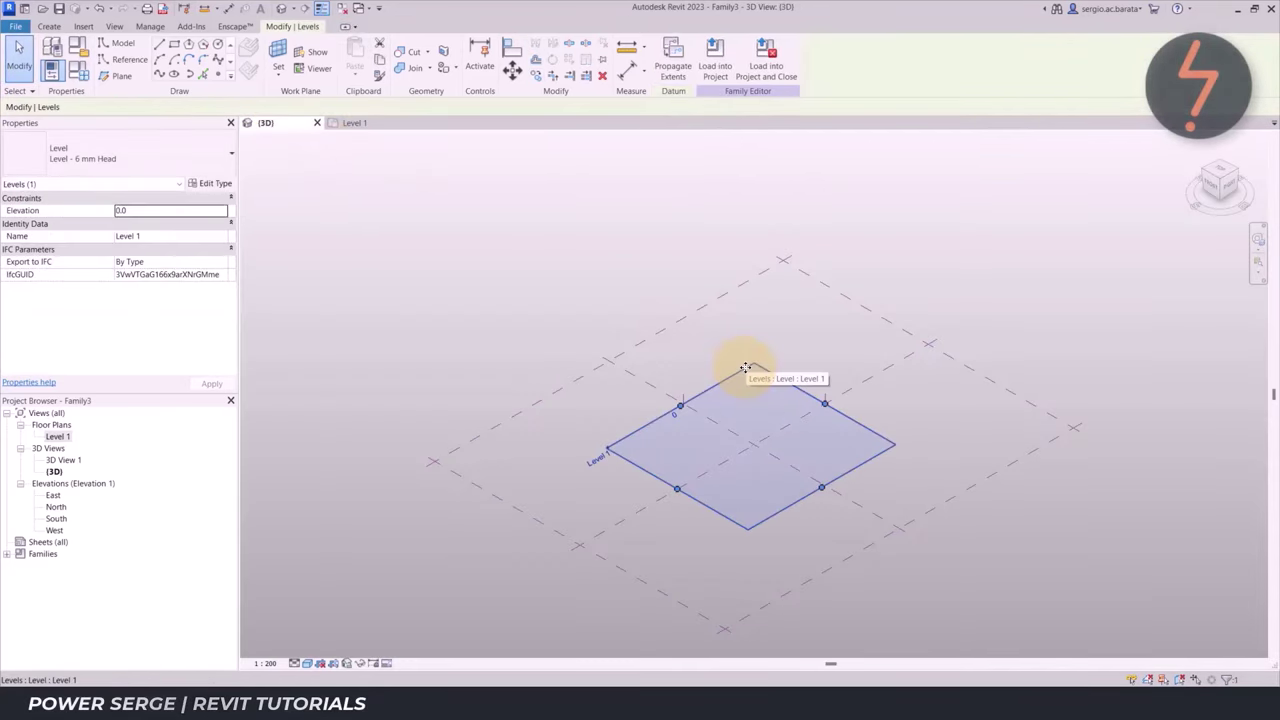
pyautogui.click(843, 300)
pyautogui.rightClick(843, 300)
pyautogui.click(1060, 421)
pyautogui.press('Delete')
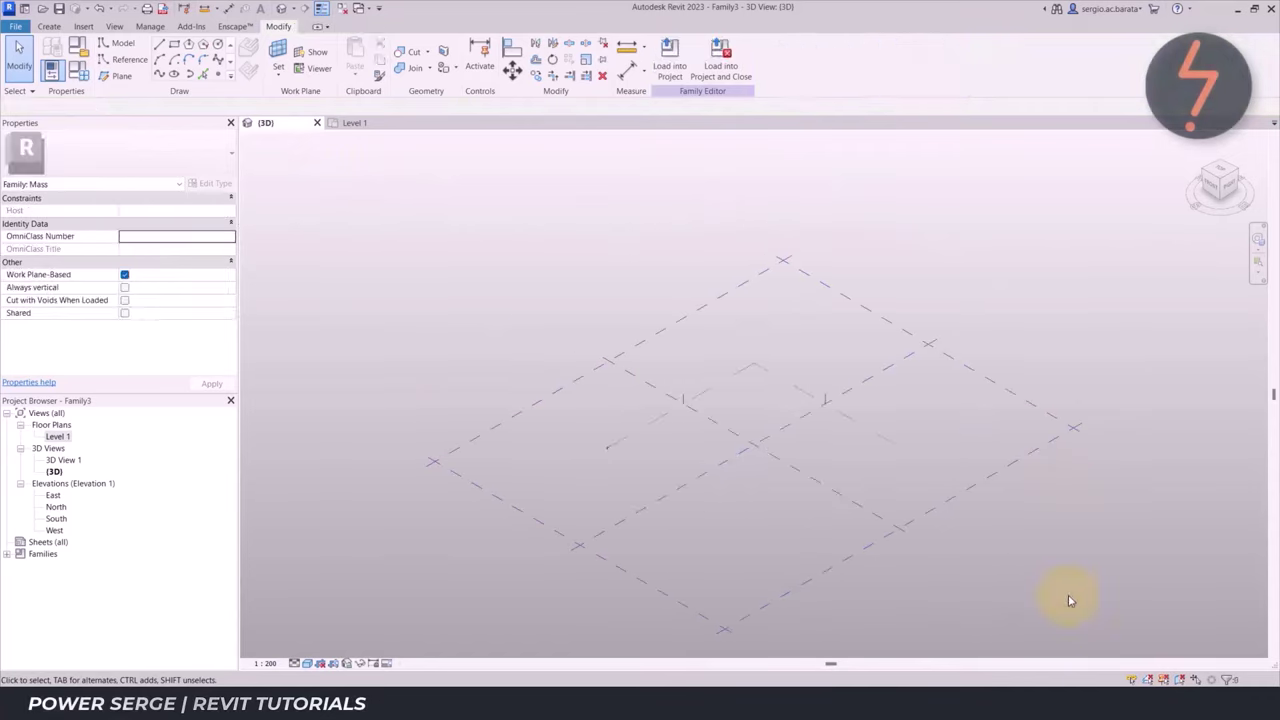
pyautogui.click(853, 423)
pyautogui.moveTo(938, 351); pyautogui.dragTo(936, 349)
pyautogui.moveTo(876, 455); pyautogui.dragTo(912, 548)
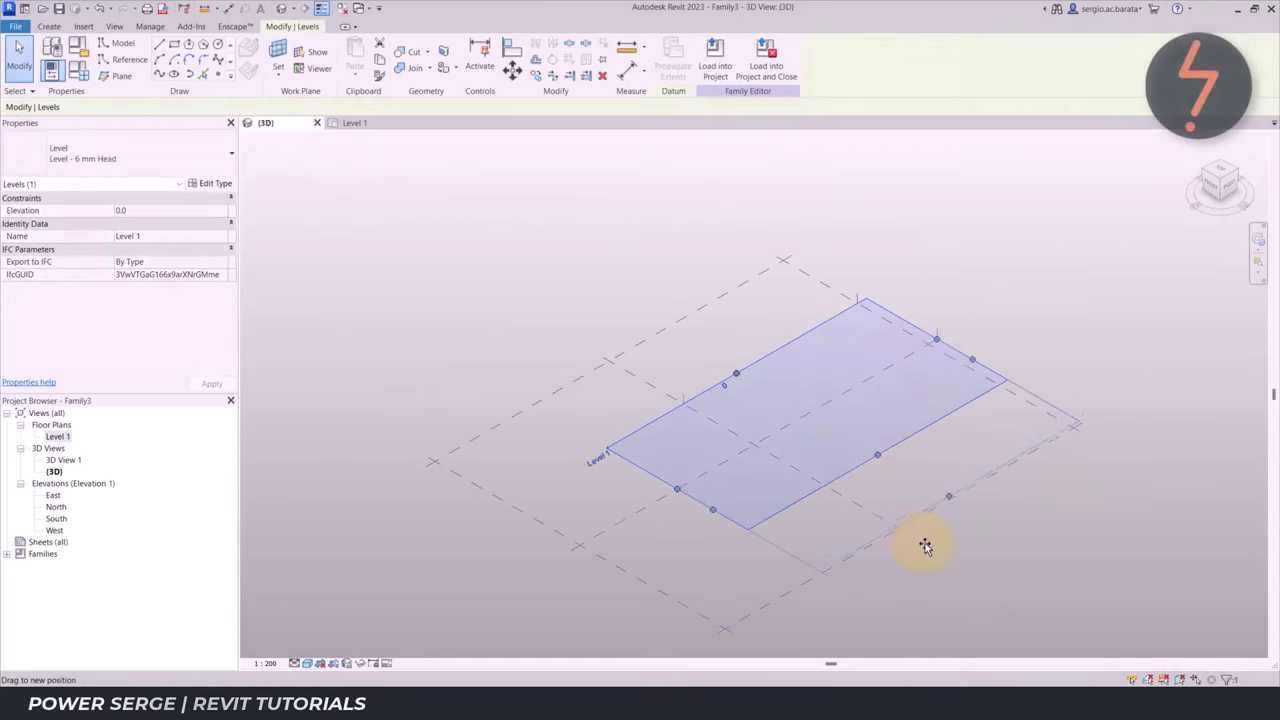
pyautogui.moveTo(595, 553); pyautogui.dragTo(686, 400)
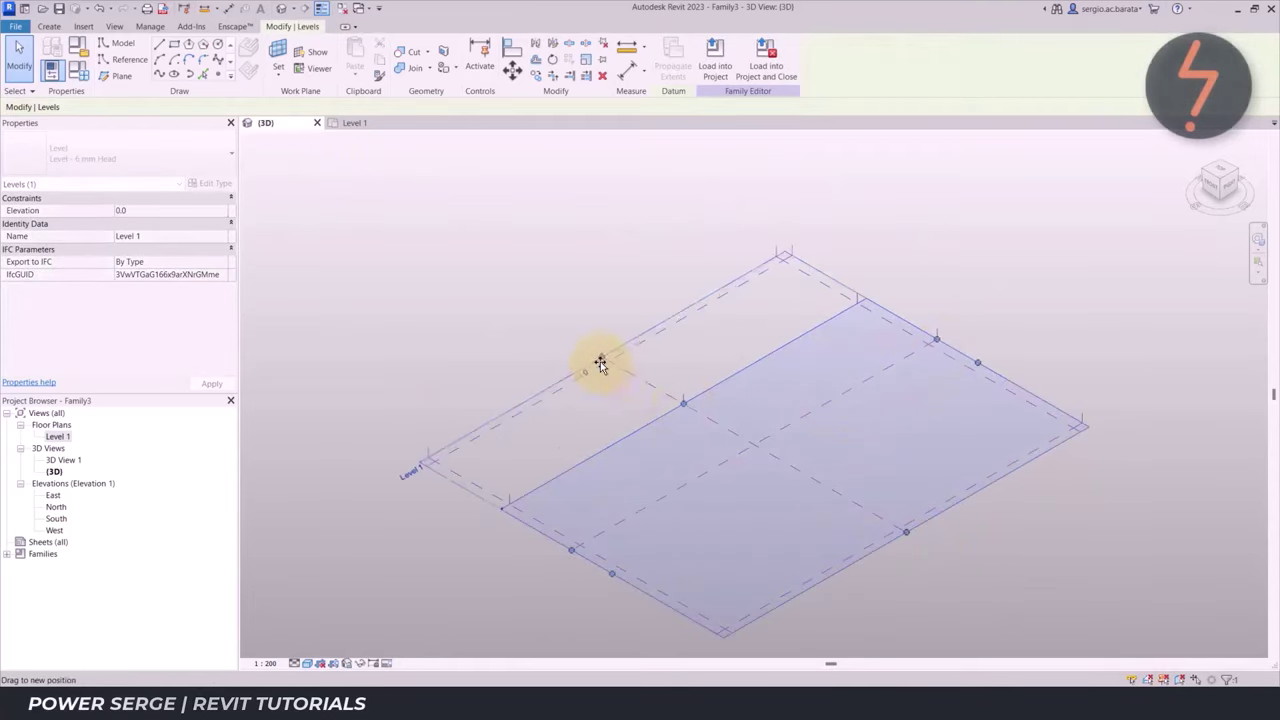
pyautogui.click(499, 327)
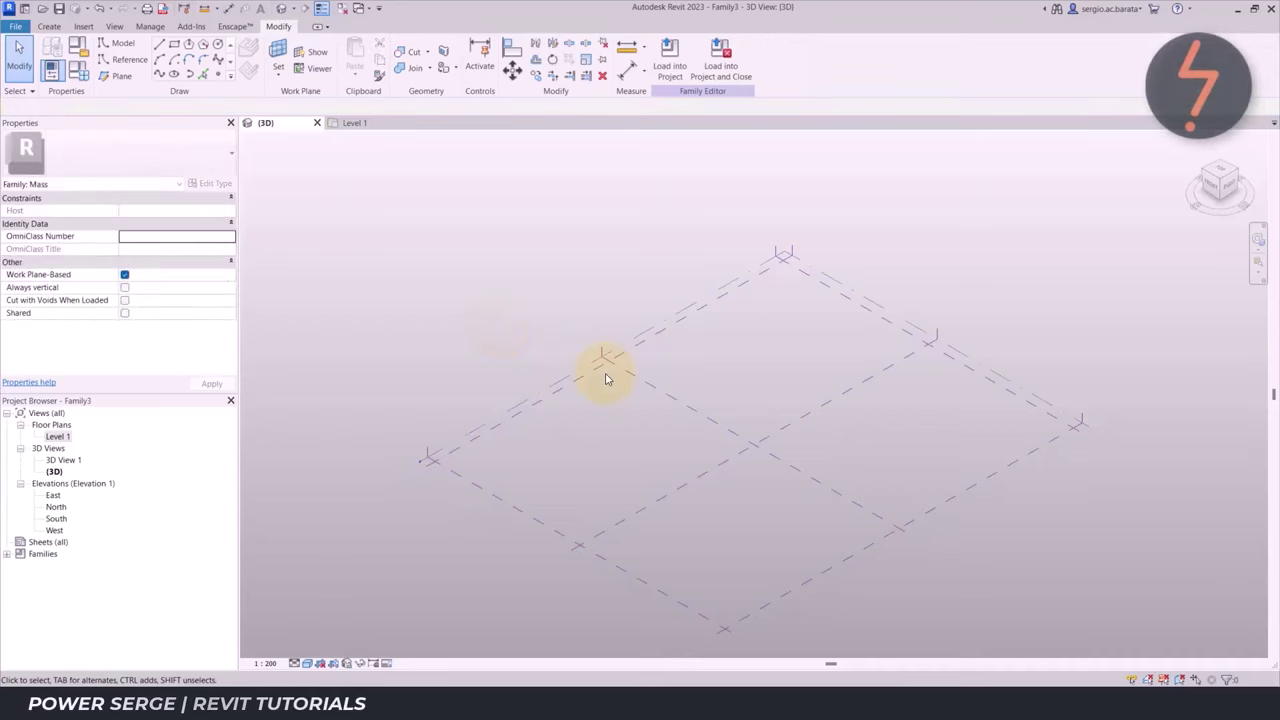
pyautogui.click(355, 122)
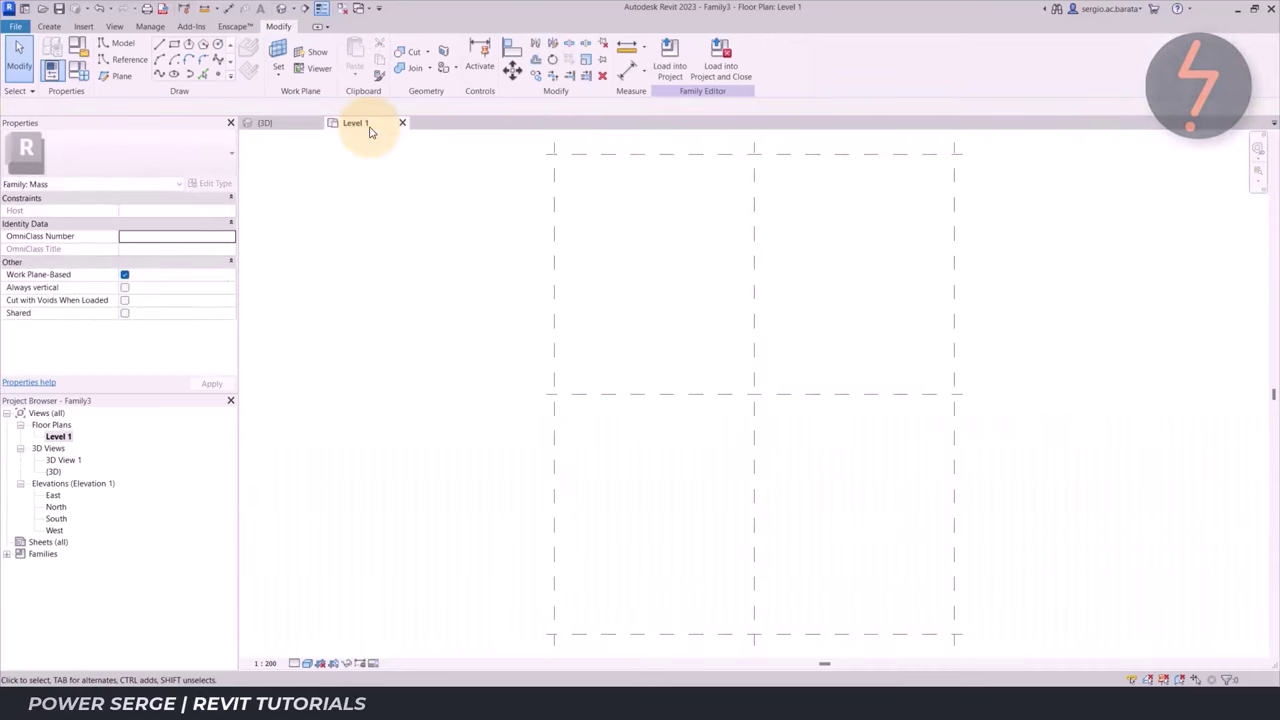
# Draw an ellipse model line centred on the reference-plane crossing, its first axis at the top plane
pyautogui.click(119, 43)
pyautogui.click(173, 77)
pyautogui.click(754, 391)
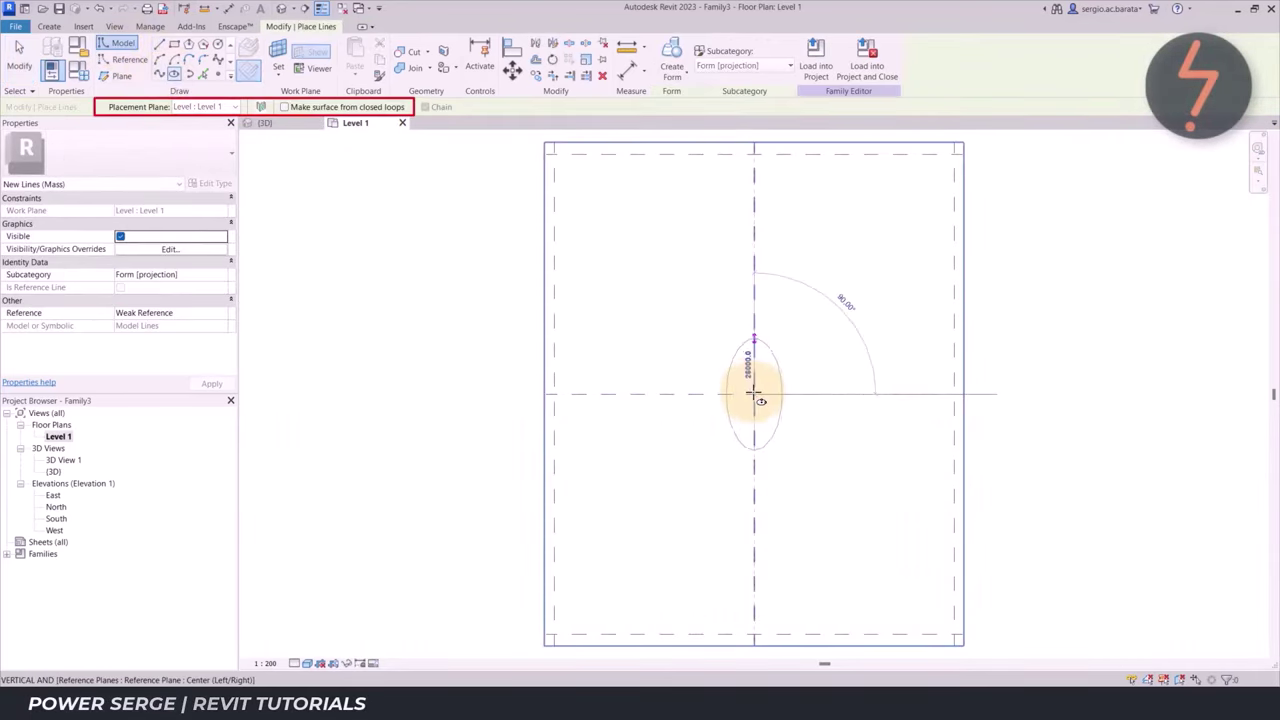
pyautogui.click(752, 157)
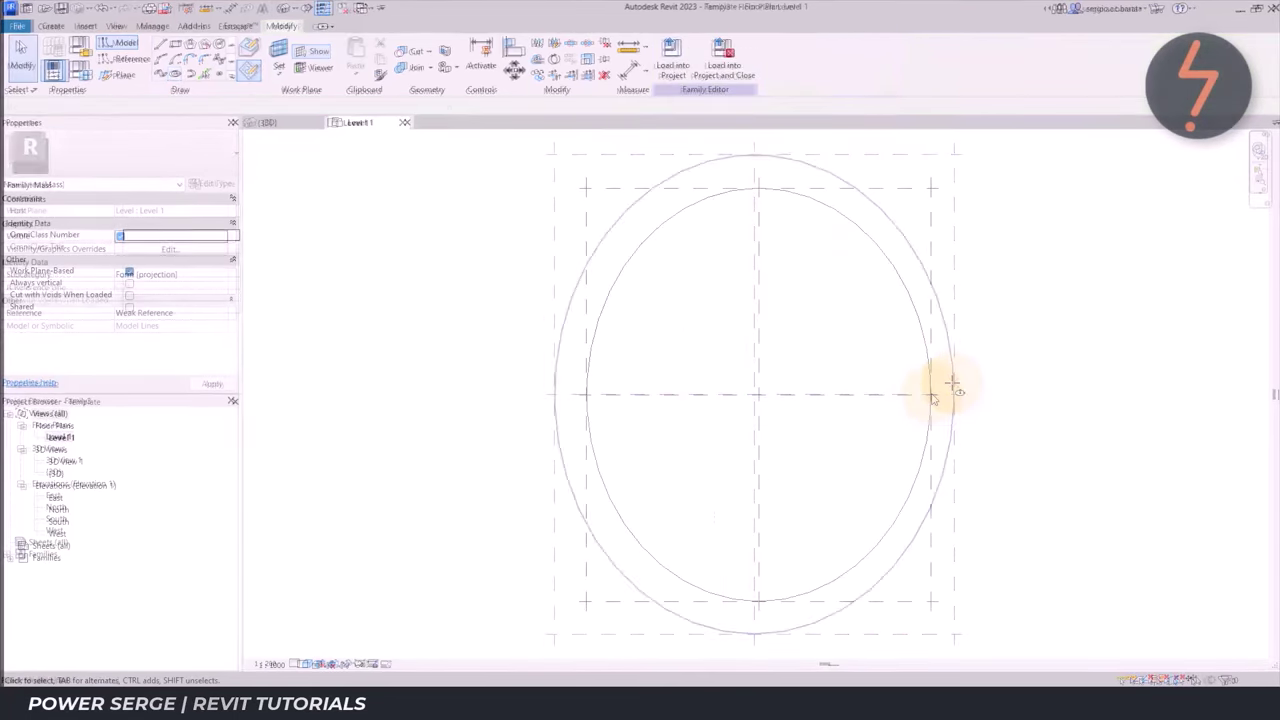
# Save the mass as a family file under a new name
pyautogui.click(17, 25)
pyautogui.moveTo(50, 183)
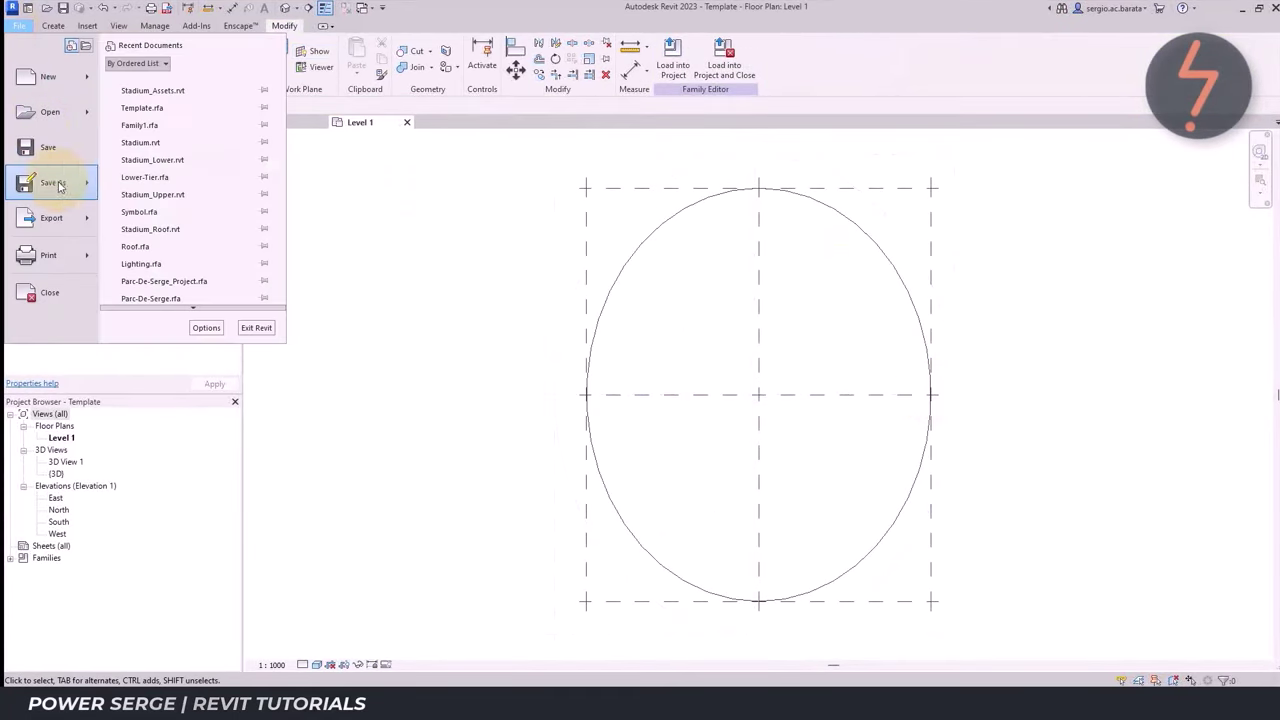
pyautogui.click(250, 190)
pyautogui.click(439, 406)
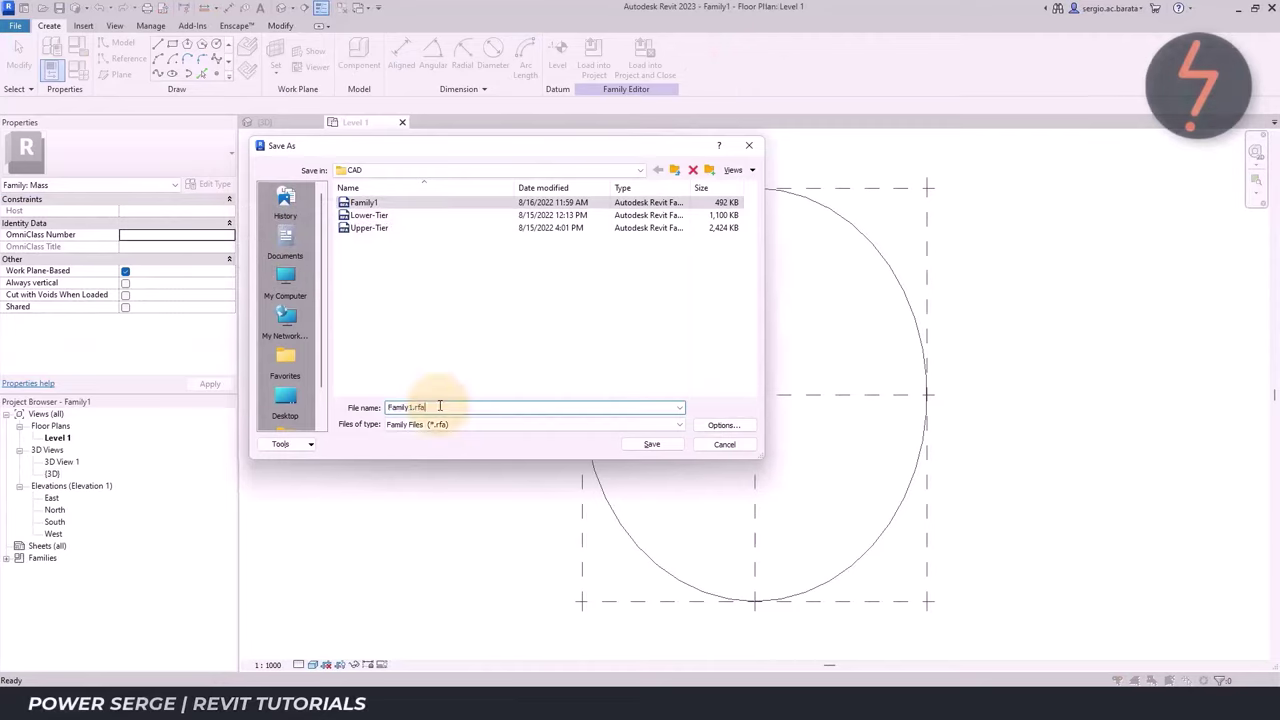
pyautogui.write('Template')
pyautogui.click(634, 445)
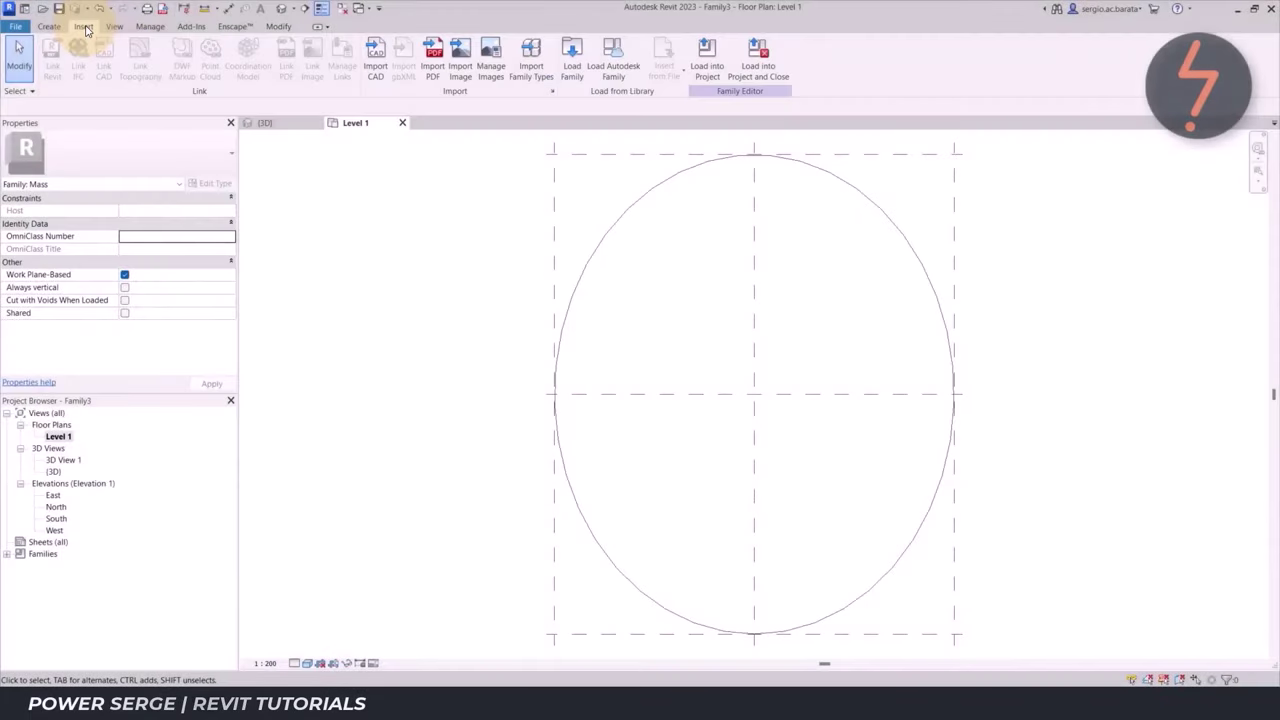
# Import Profile_Bottom-Tier.dwg onto Level 1
pyautogui.click(375, 58)
pyautogui.click(399, 203)
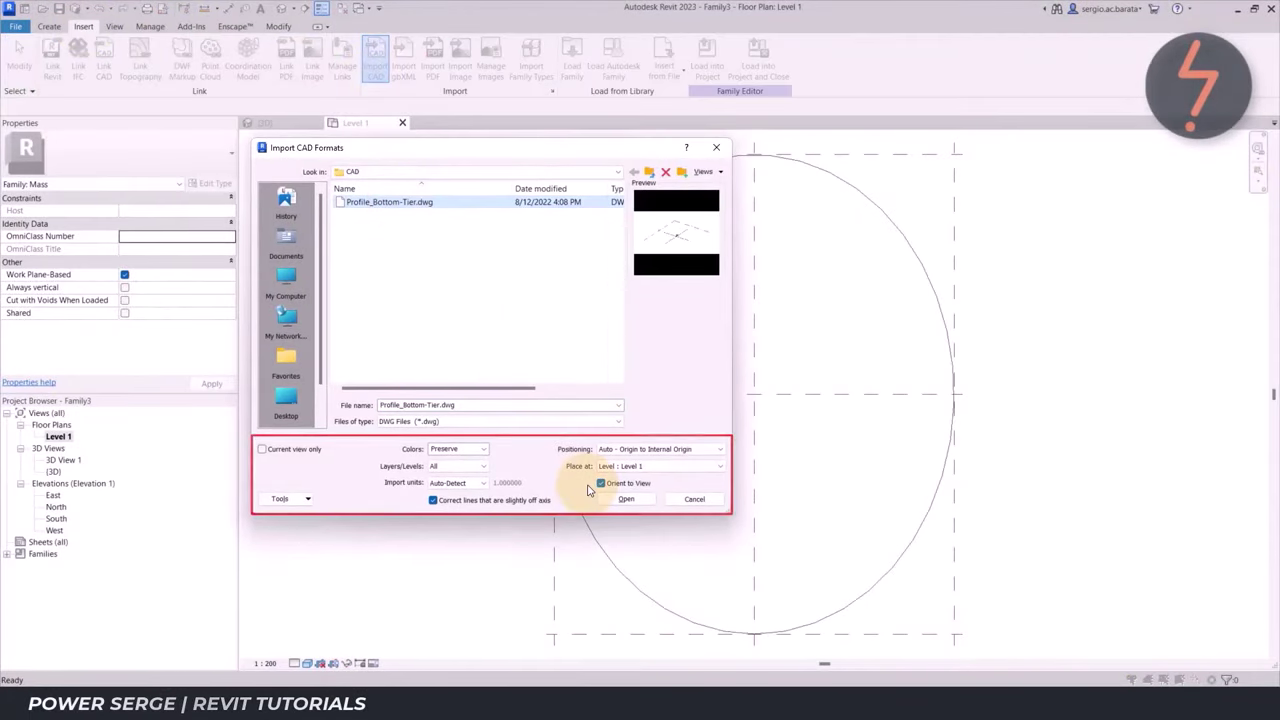
pyautogui.click(626, 499)
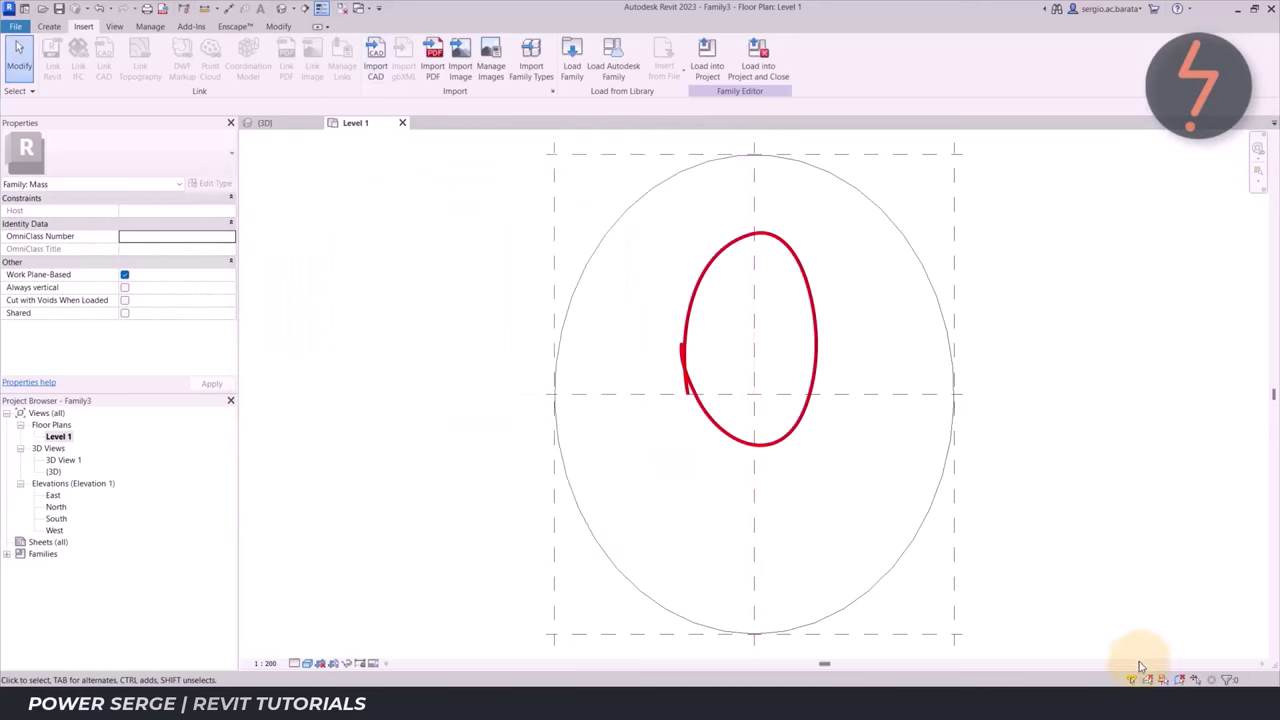
# Move the imported profile with MV onto the ellipse's bottom point
pyautogui.moveTo(755, 385); pyautogui.dragTo(785, 369)
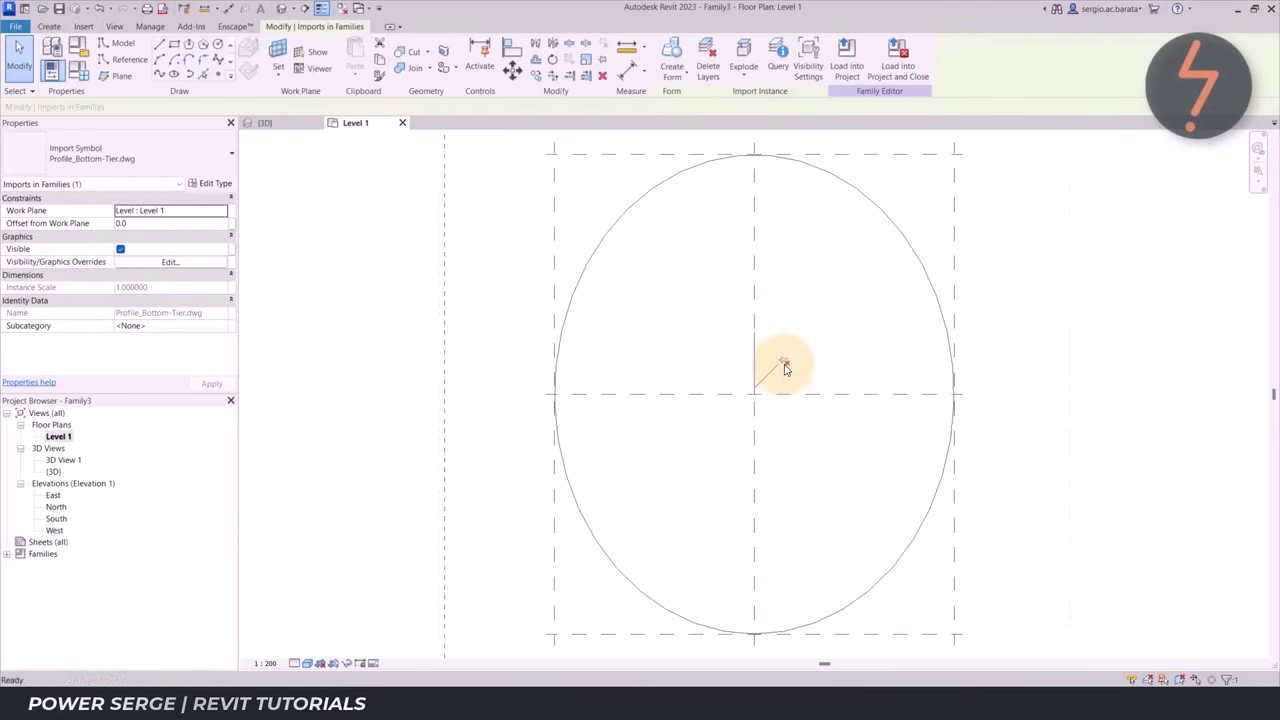
pyautogui.press('m')
pyautogui.press('v')
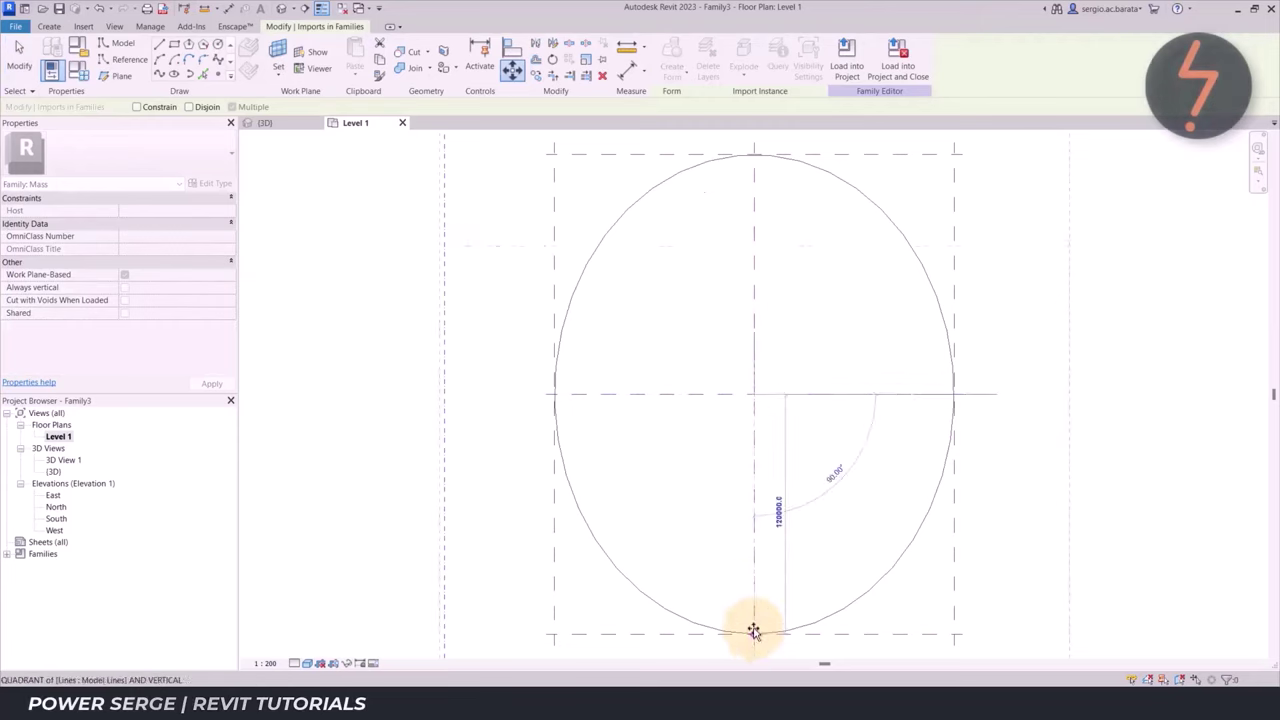
pyautogui.click(754, 634)
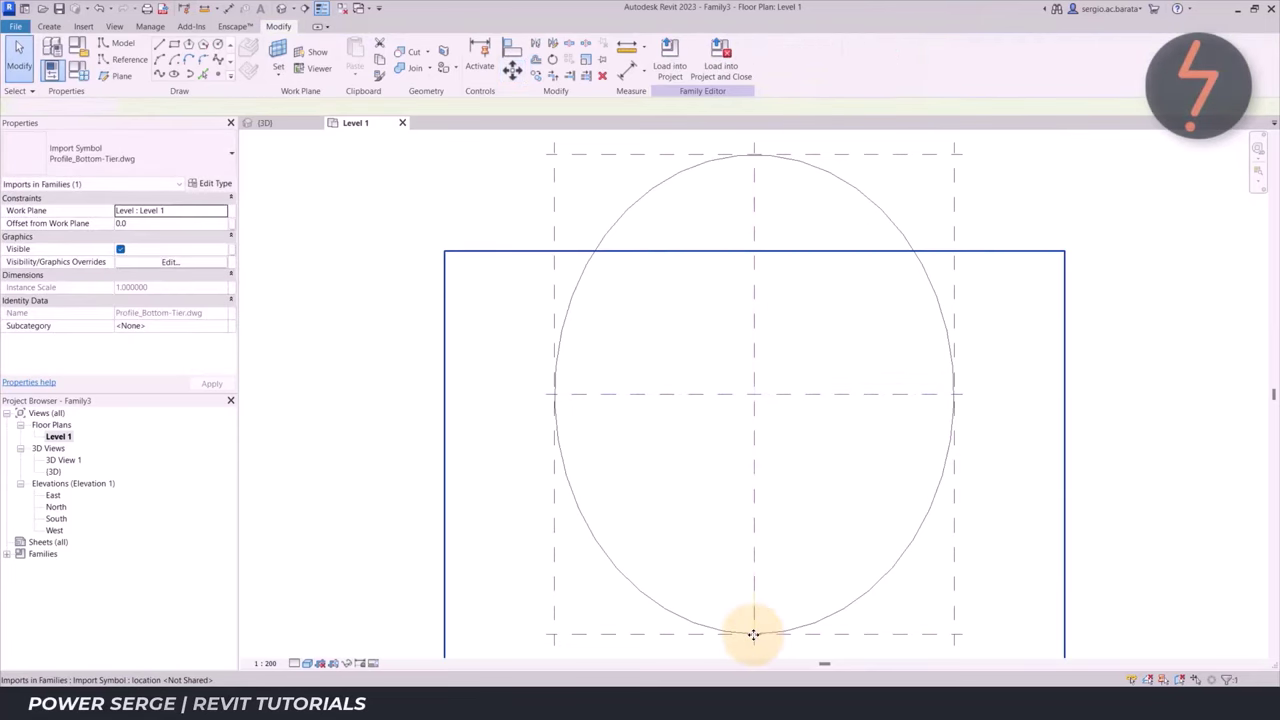
pyautogui.press('Escape')
# In 3D, zoom in on the ellipse and set the work plane to Reference Plane: Center
pyautogui.click(305, 127)
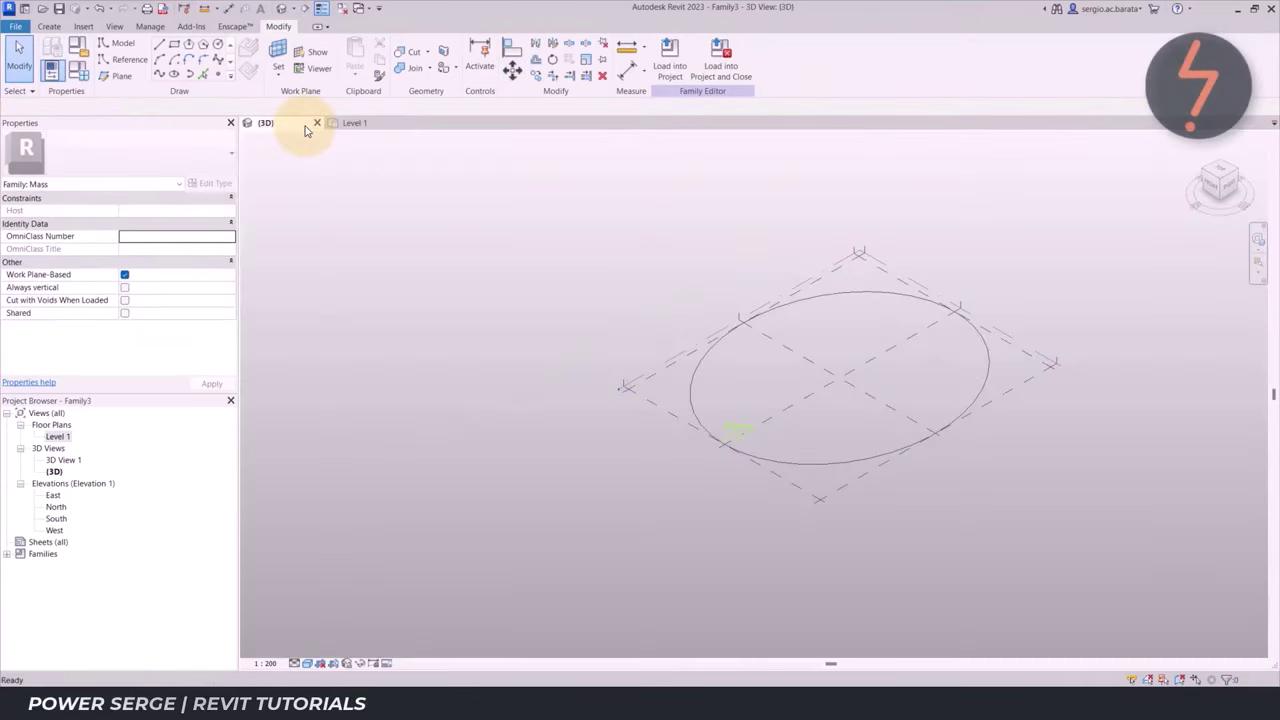
pyautogui.rightClick(644, 467)
pyautogui.click(735, 373)
pyautogui.moveTo(669, 500); pyautogui.dragTo(780, 405)
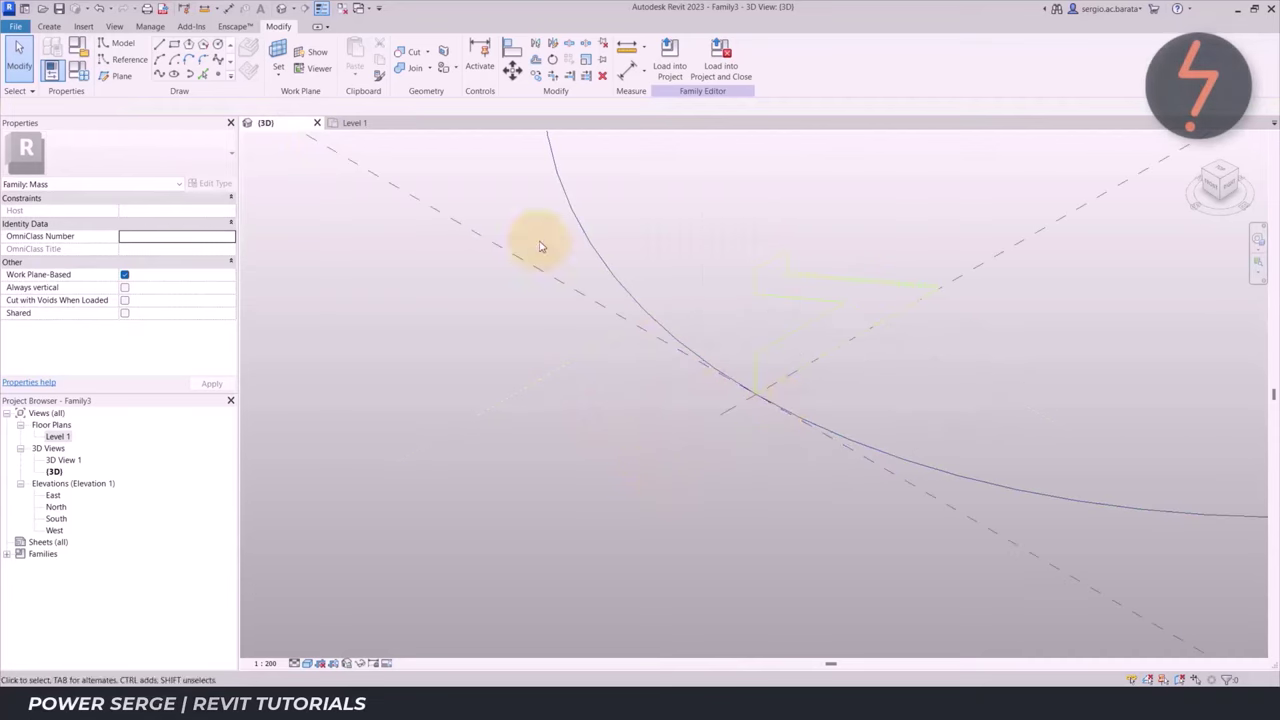
pyautogui.click(300, 97)
pyautogui.click(728, 407)
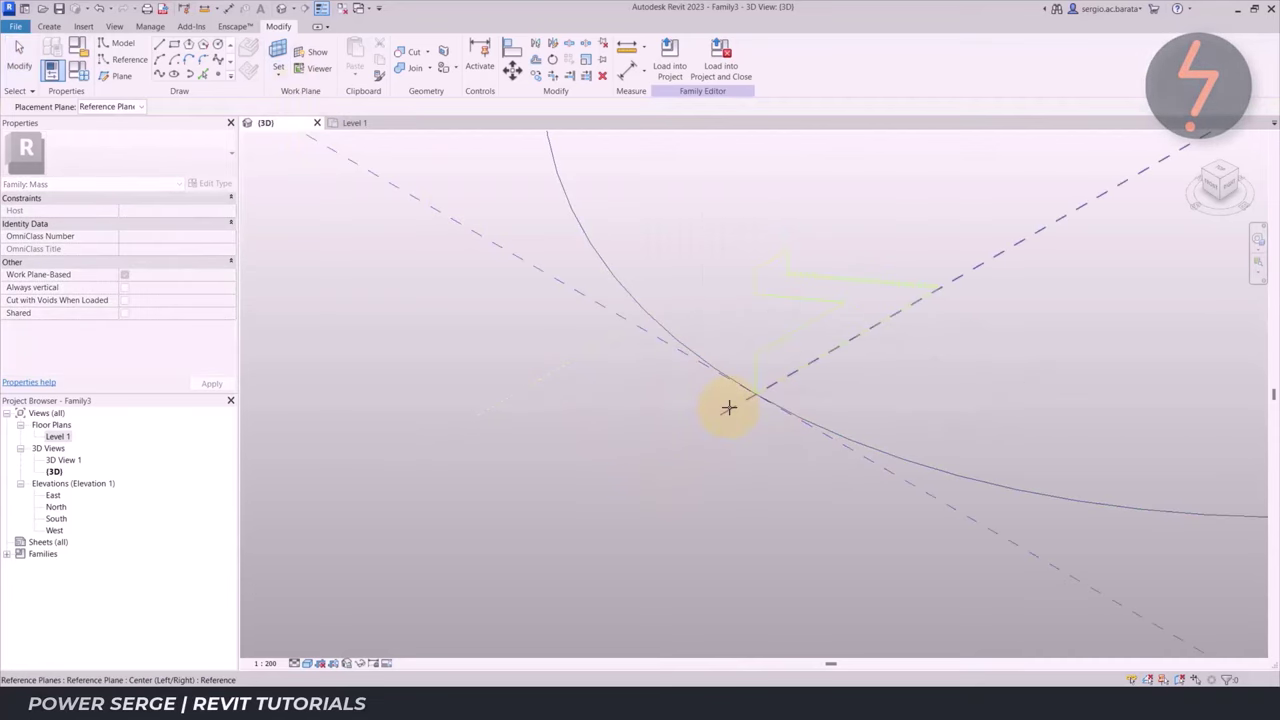
pyautogui.click(480, 254)
# Trace the imported profile into model lines using Pick Lines
pyautogui.click(122, 43)
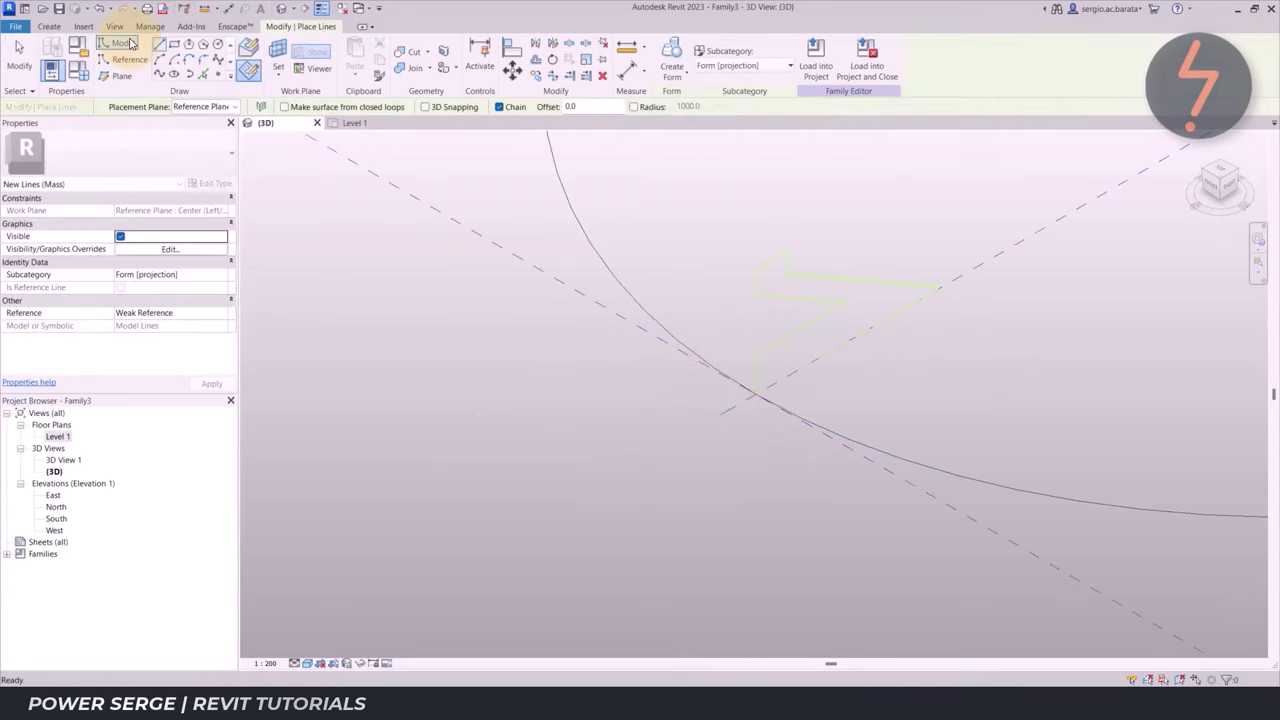
pyautogui.click(204, 76)
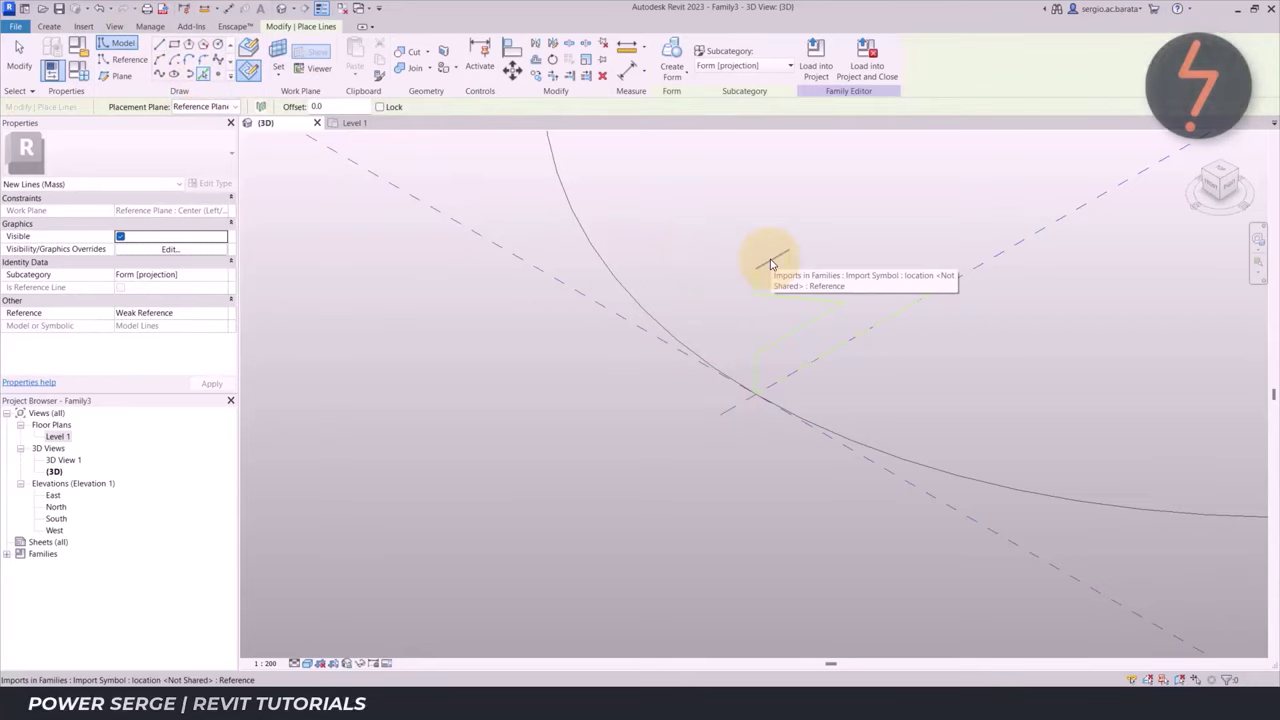
pyautogui.click(771, 264)
pyautogui.press('Escape')
# Filter the selection down to the imported drawing, then zoom out to show the whole ellipse
pyautogui.click(753, 358)
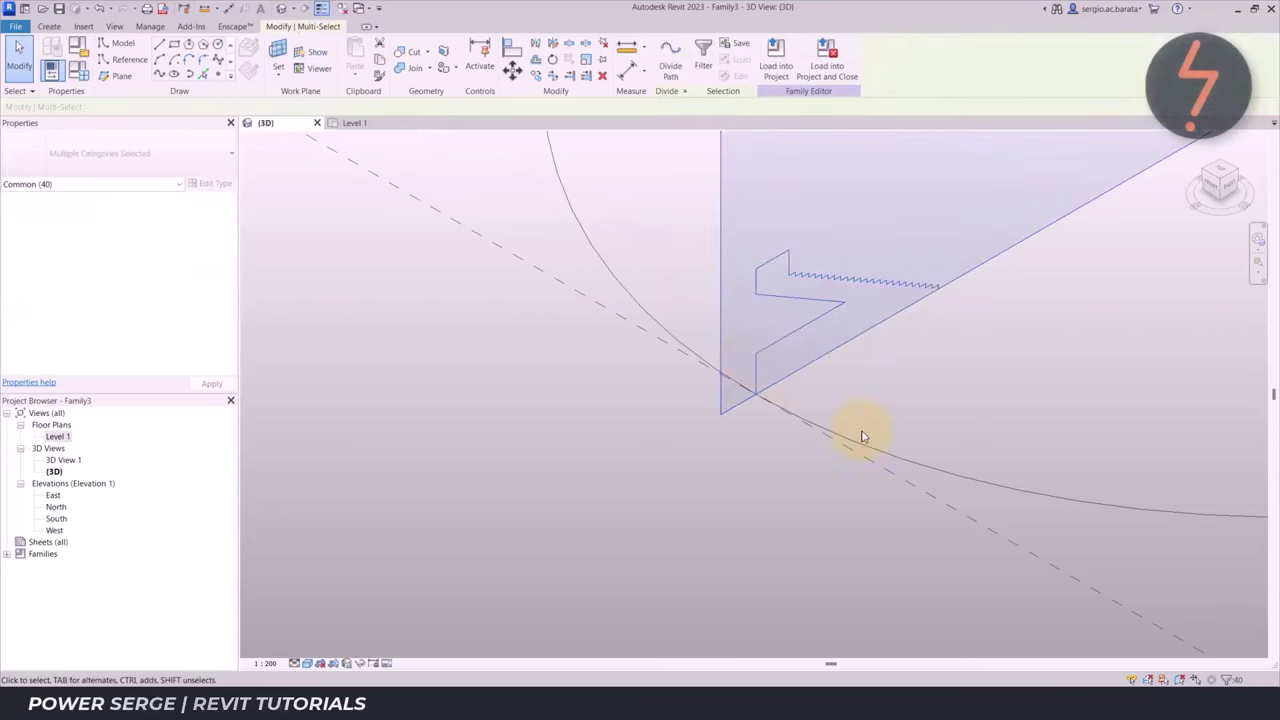
pyautogui.click(1228, 679)
pyautogui.click(529, 287)
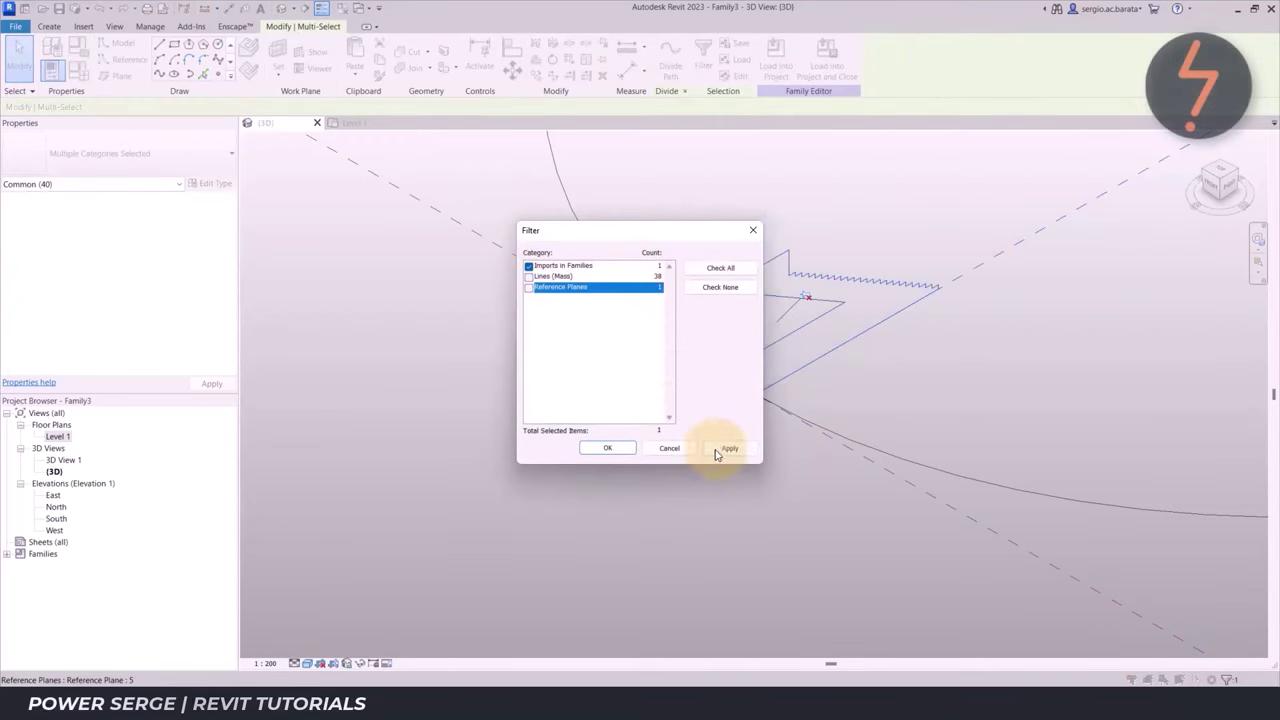
pyautogui.click(607, 448)
pyautogui.rightClick(615, 440)
pyautogui.click(650, 374)
pyautogui.click(957, 478)
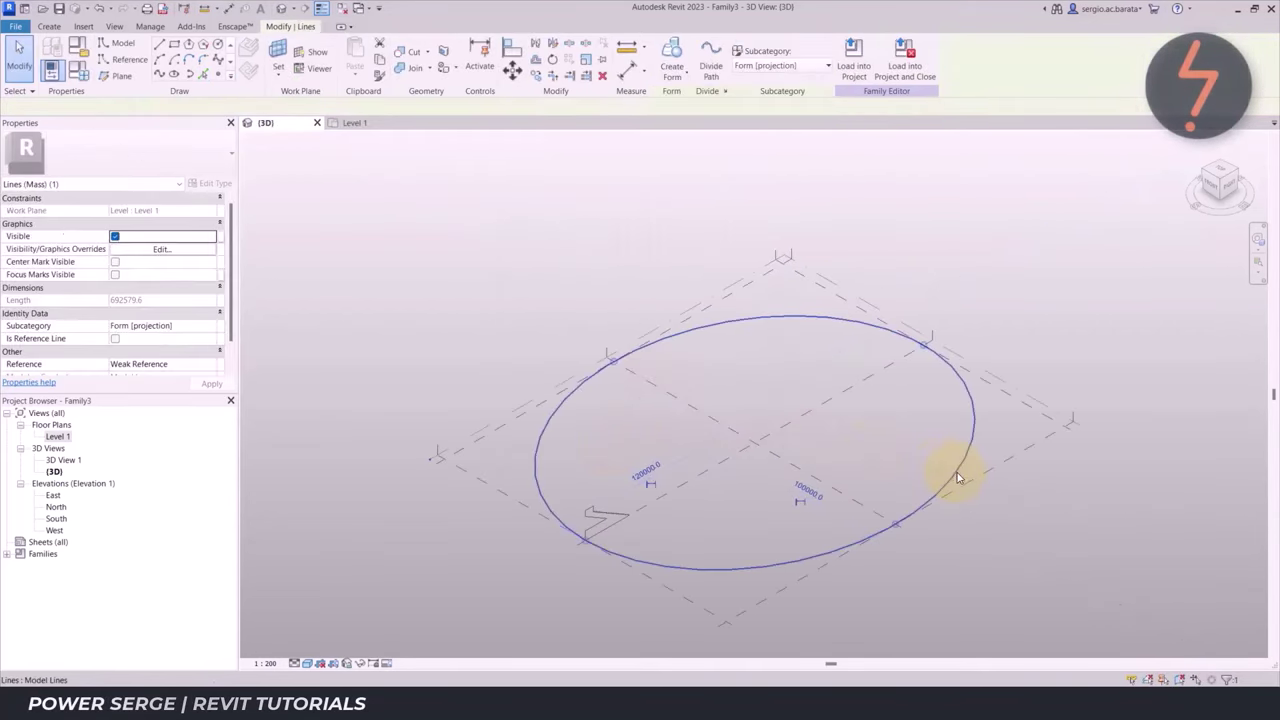
pyautogui.press('Escape')
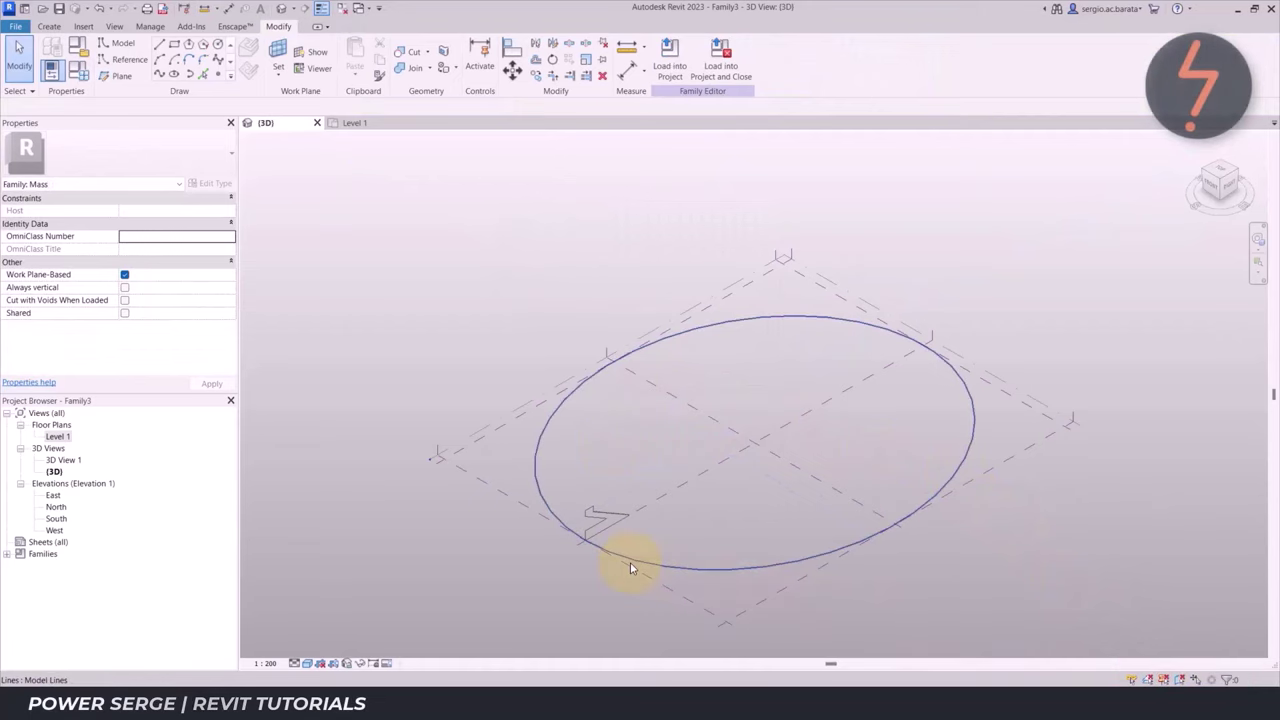
# Create a solid form from the ellipse path and the profile lines
pyautogui.click(630, 568)
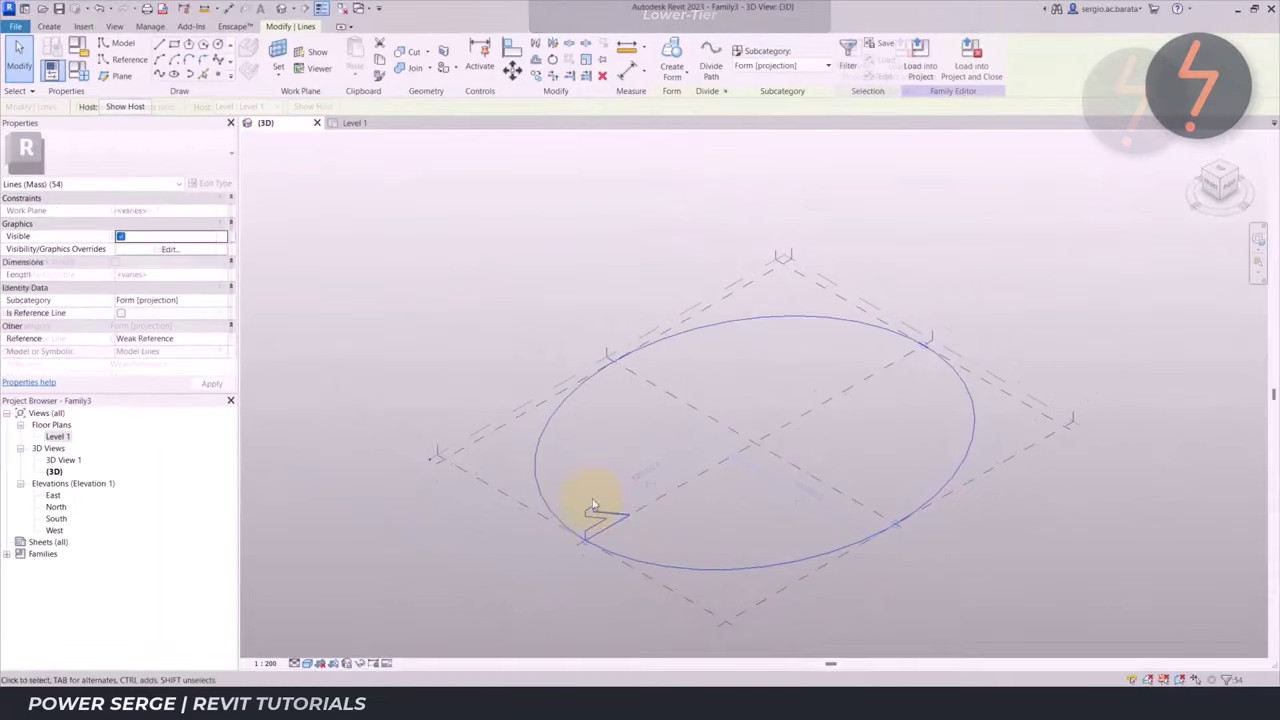
pyautogui.click(673, 72)
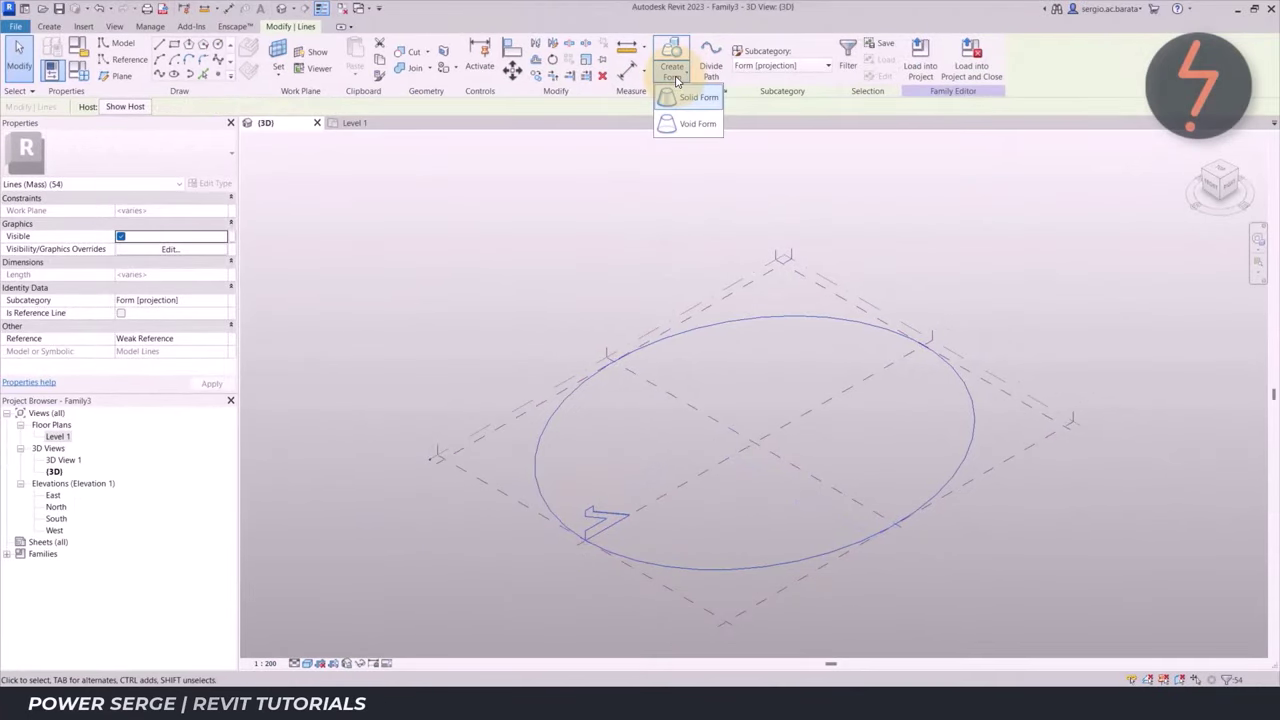
pyautogui.click(692, 97)
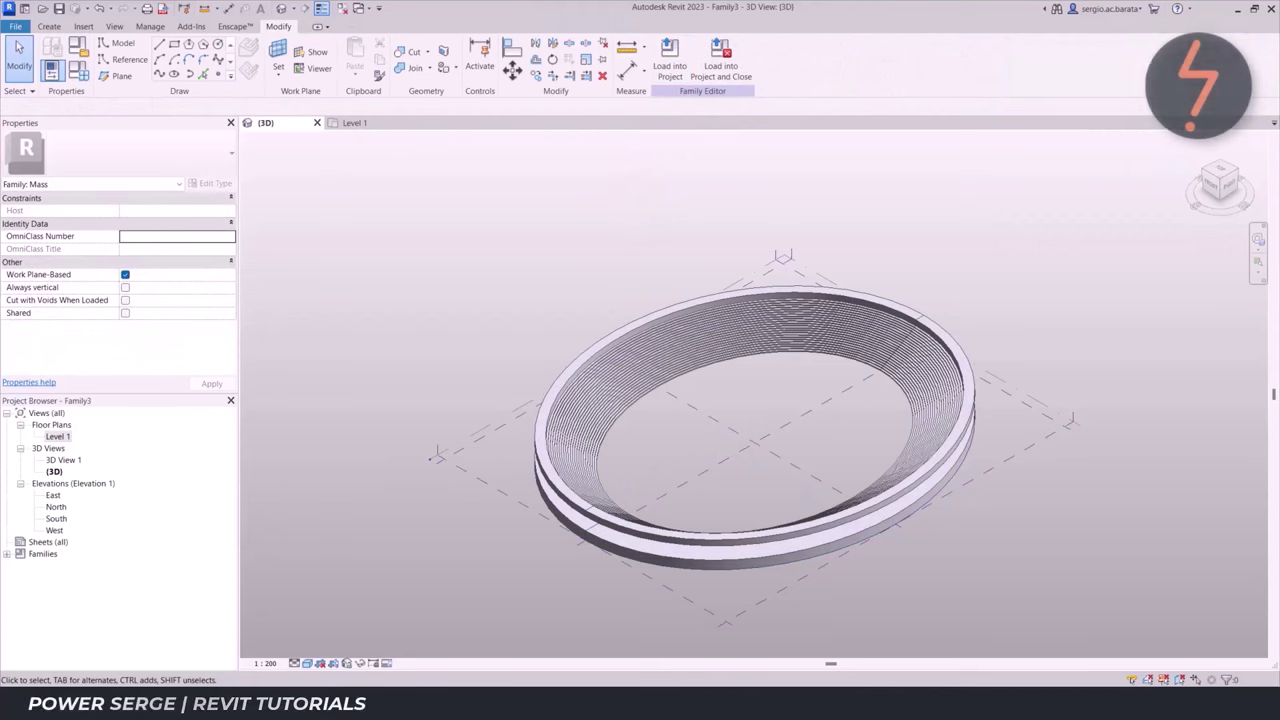
# Save the family as Lower-Tier
pyautogui.click(15, 26)
pyautogui.moveTo(48, 199)
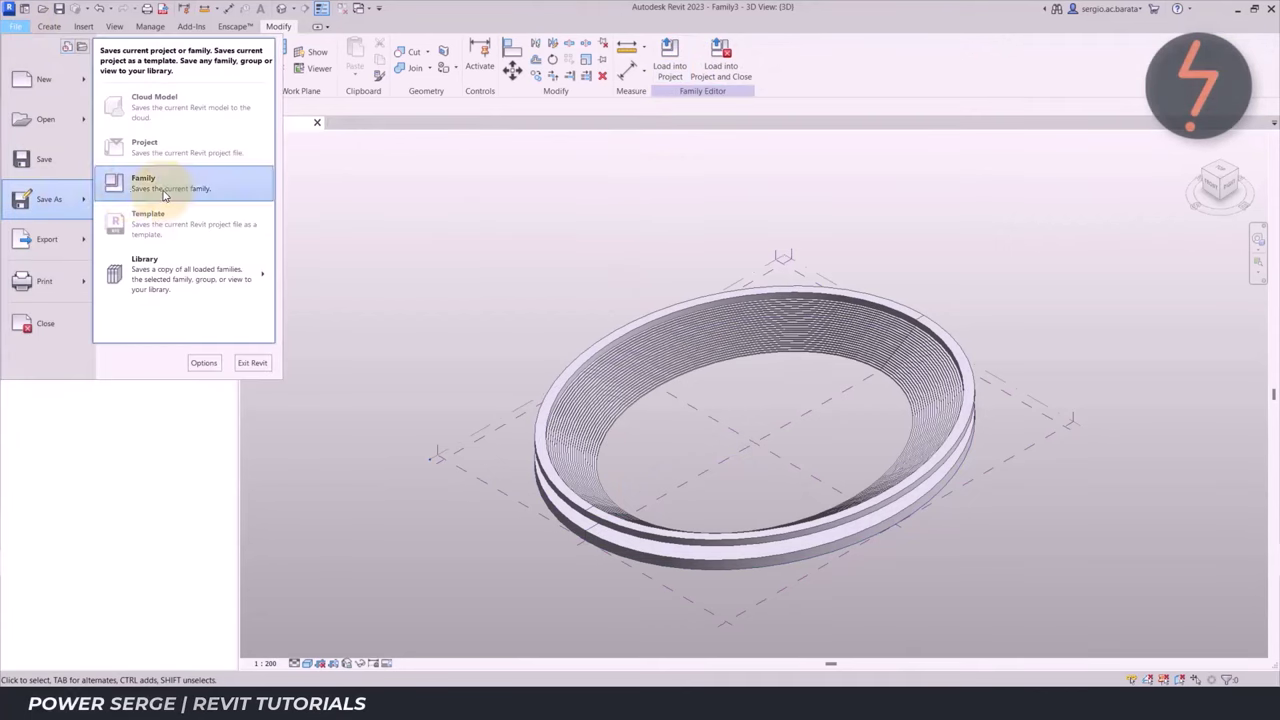
pyautogui.click(165, 190)
pyautogui.write('Lower-Tier')
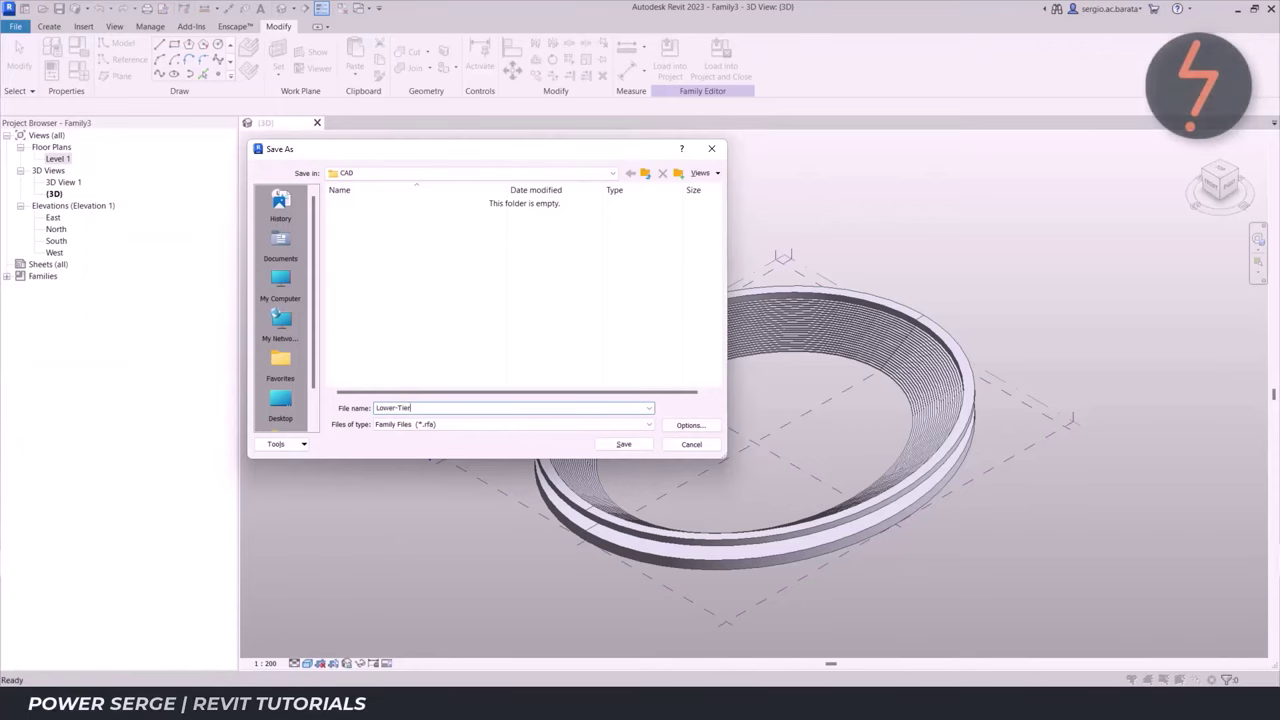
pyautogui.click(640, 444)
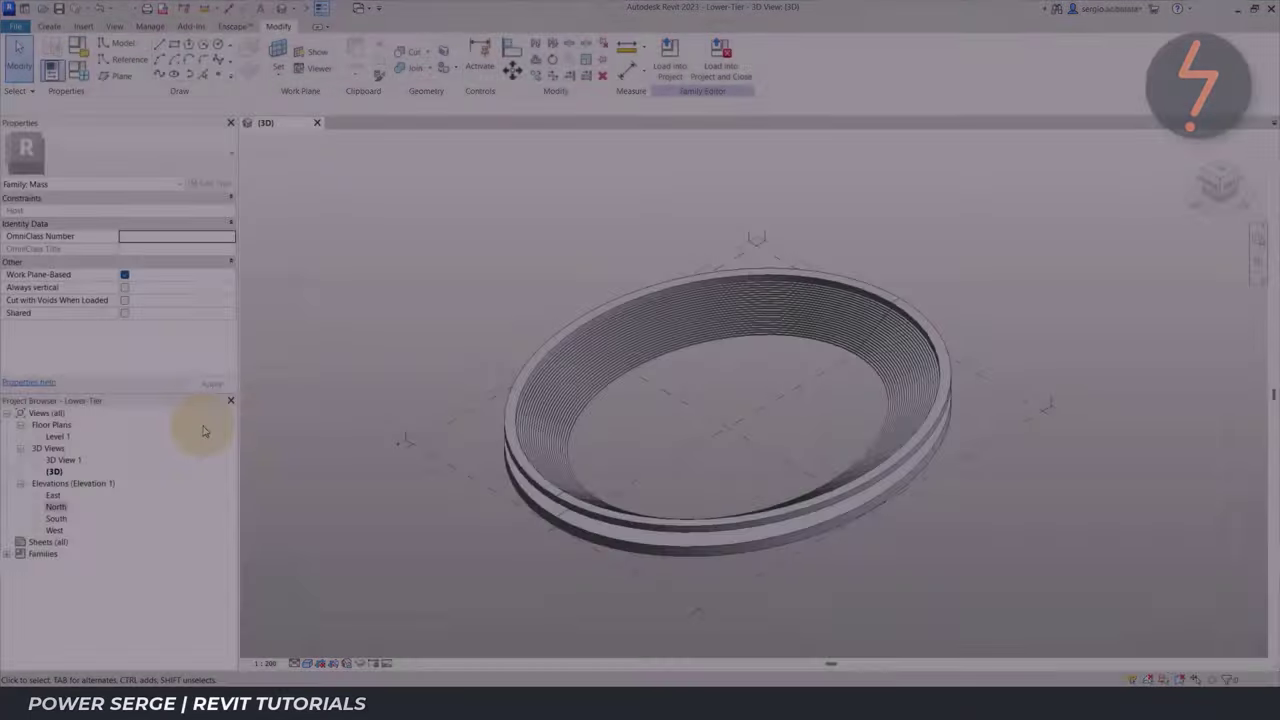
# In the North elevation, copy the base level to 15410 and 8900, then zoom to the level heads
pyautogui.doubleClick(57, 507)
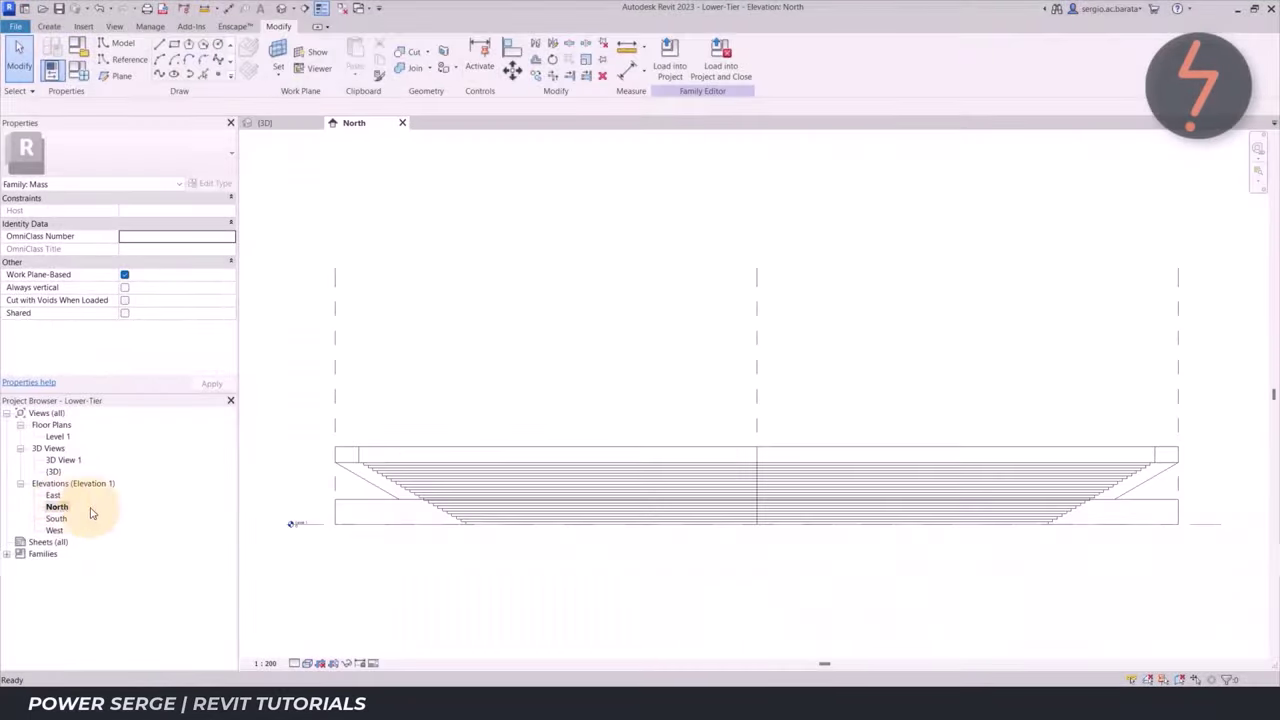
pyautogui.click(305, 523)
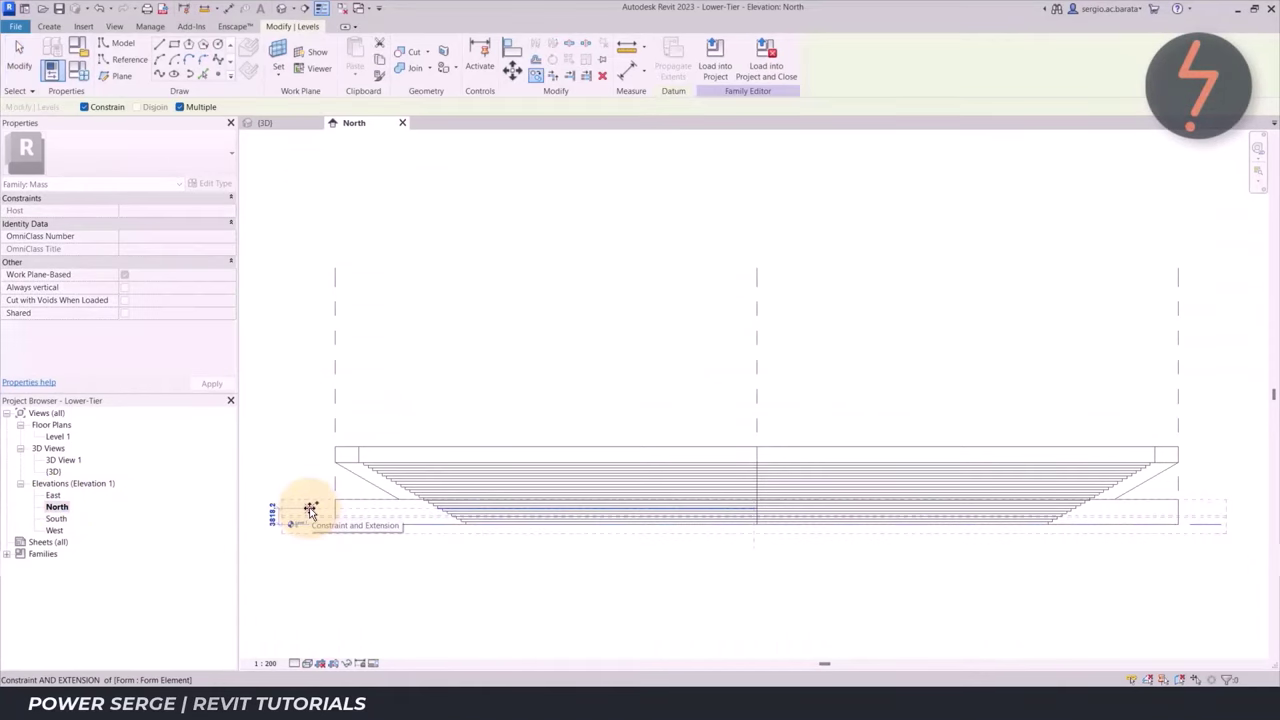
pyautogui.write('15410')
pyautogui.press('Return')
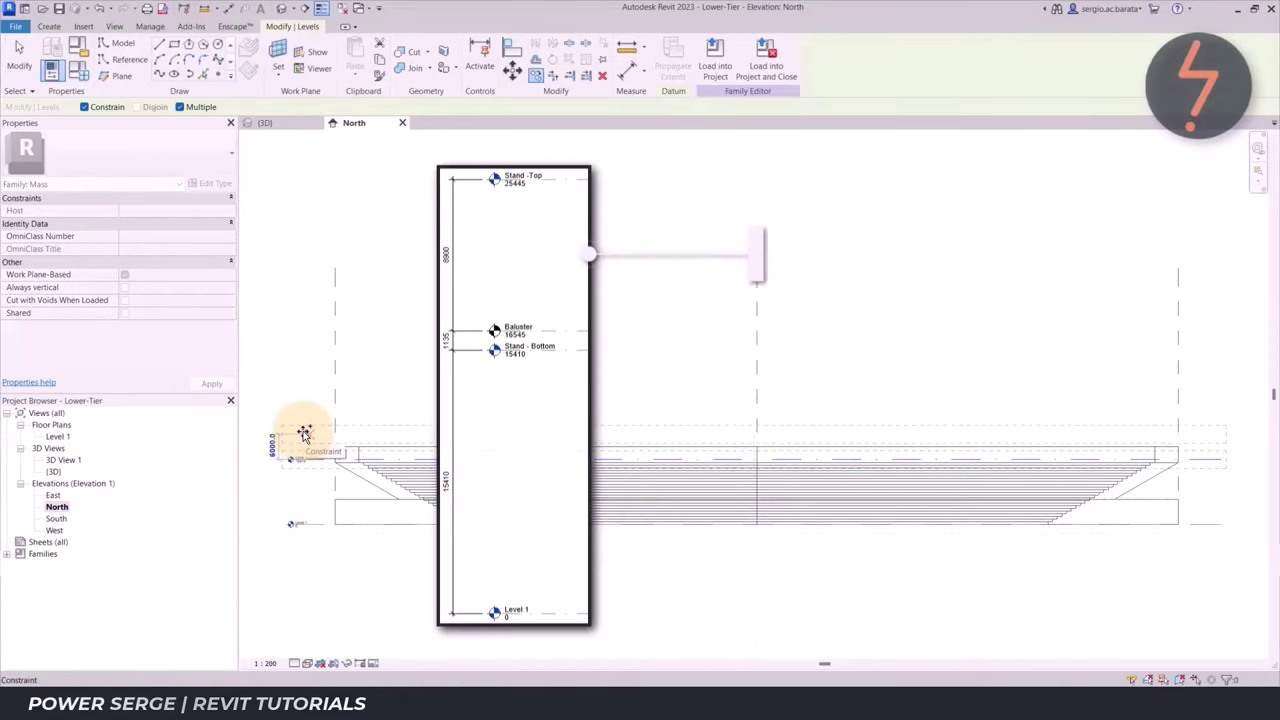
pyautogui.write('1135')
pyautogui.write('8900')
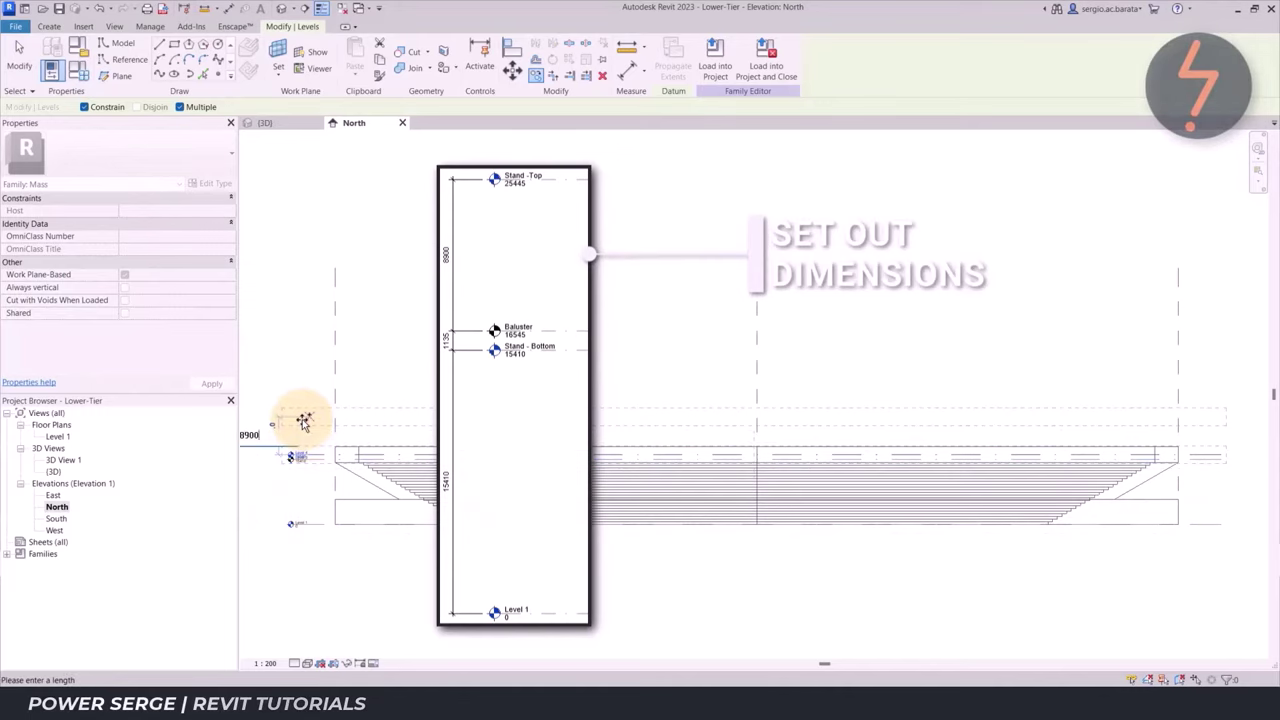
pyautogui.press('Return')
pyautogui.press('z')
pyautogui.press('r')
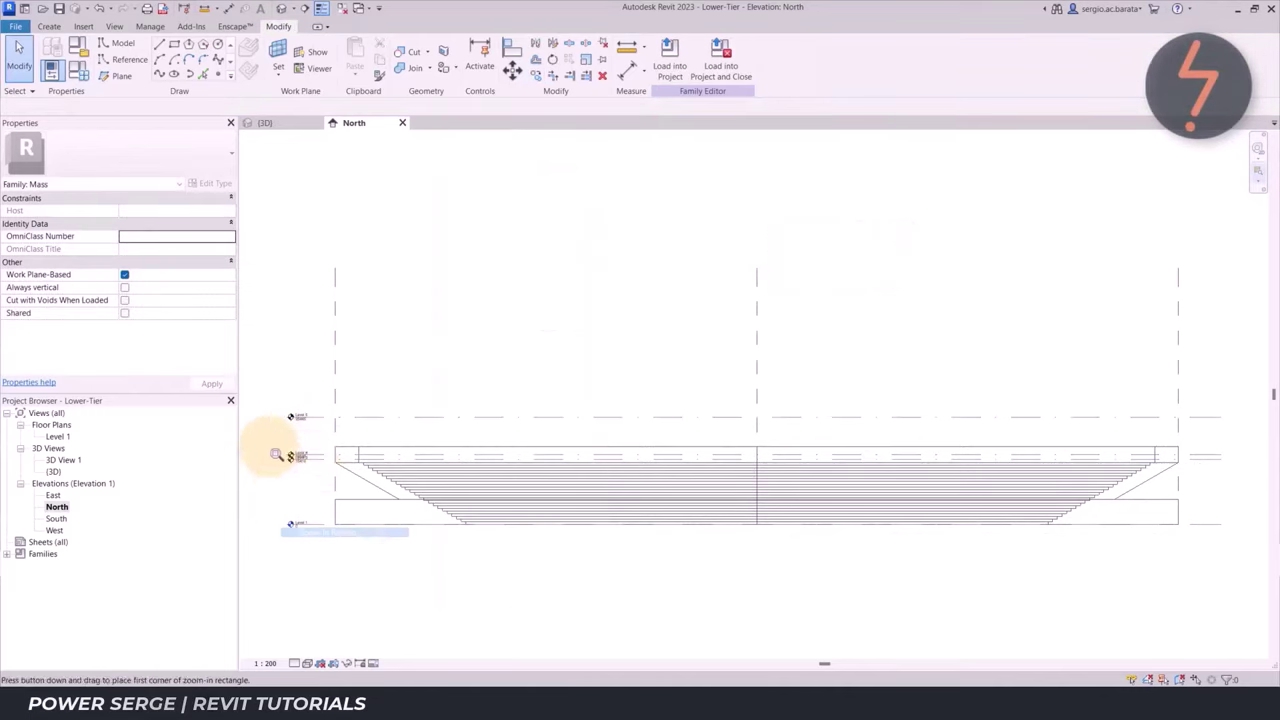
pyautogui.moveTo(253, 393); pyautogui.dragTo(372, 548)
pyautogui.click(265, 661)
pyautogui.click(275, 594)
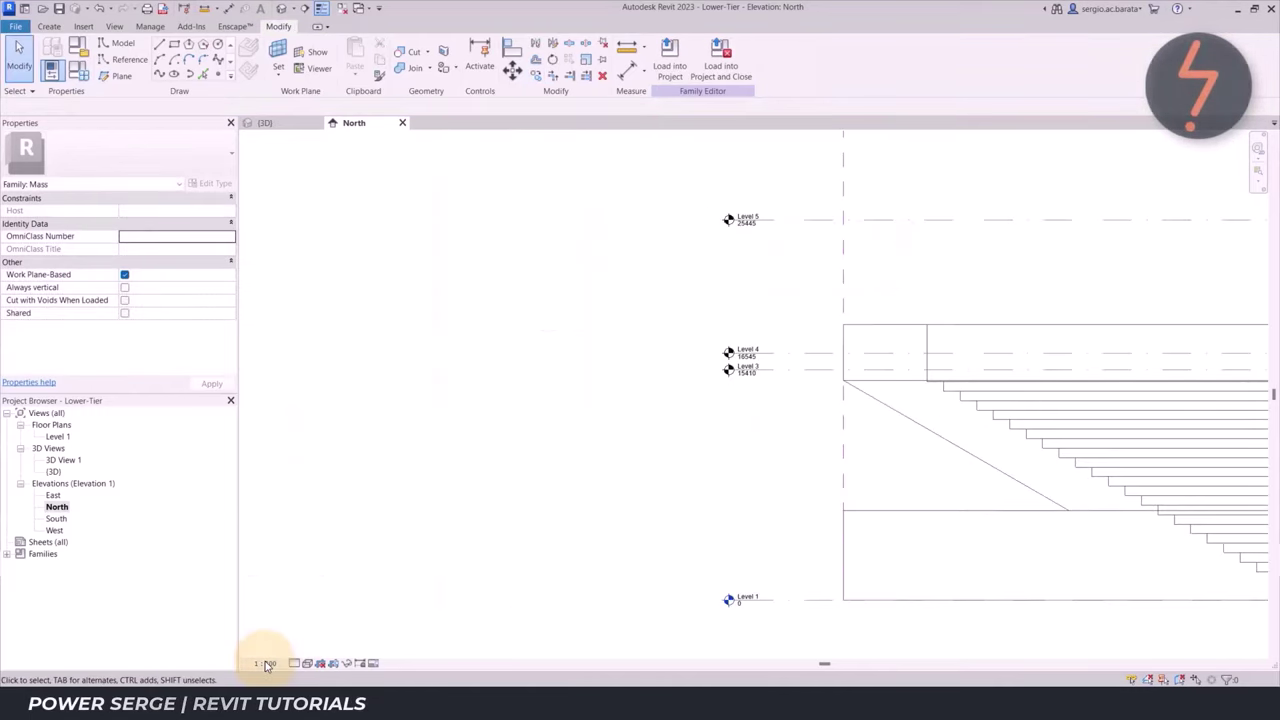
# Rename Levels 5, 4 and 3 to Stand -Top, Baluster and Stand - Bottom
pyautogui.doubleClick(747, 216)
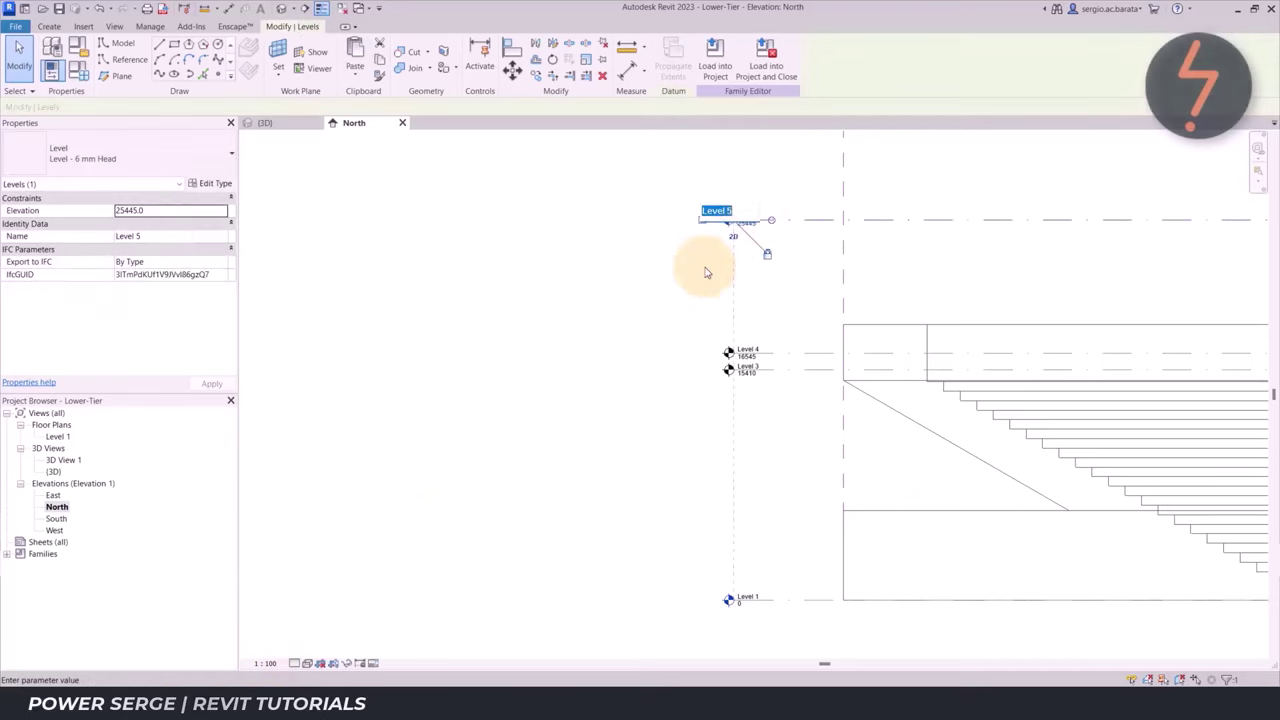
pyautogui.write('Stand -Top')
pyautogui.press('Return')
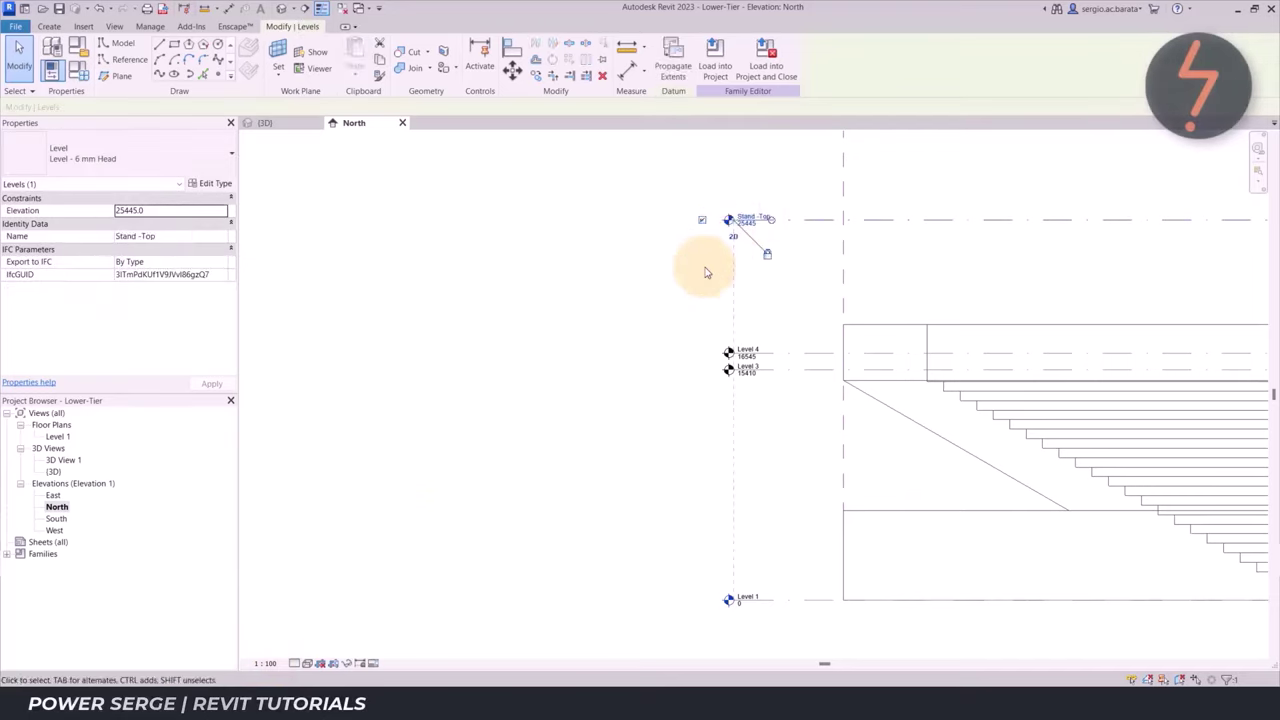
pyautogui.doubleClick(745, 349)
pyautogui.write('Baluster')
pyautogui.press('Return')
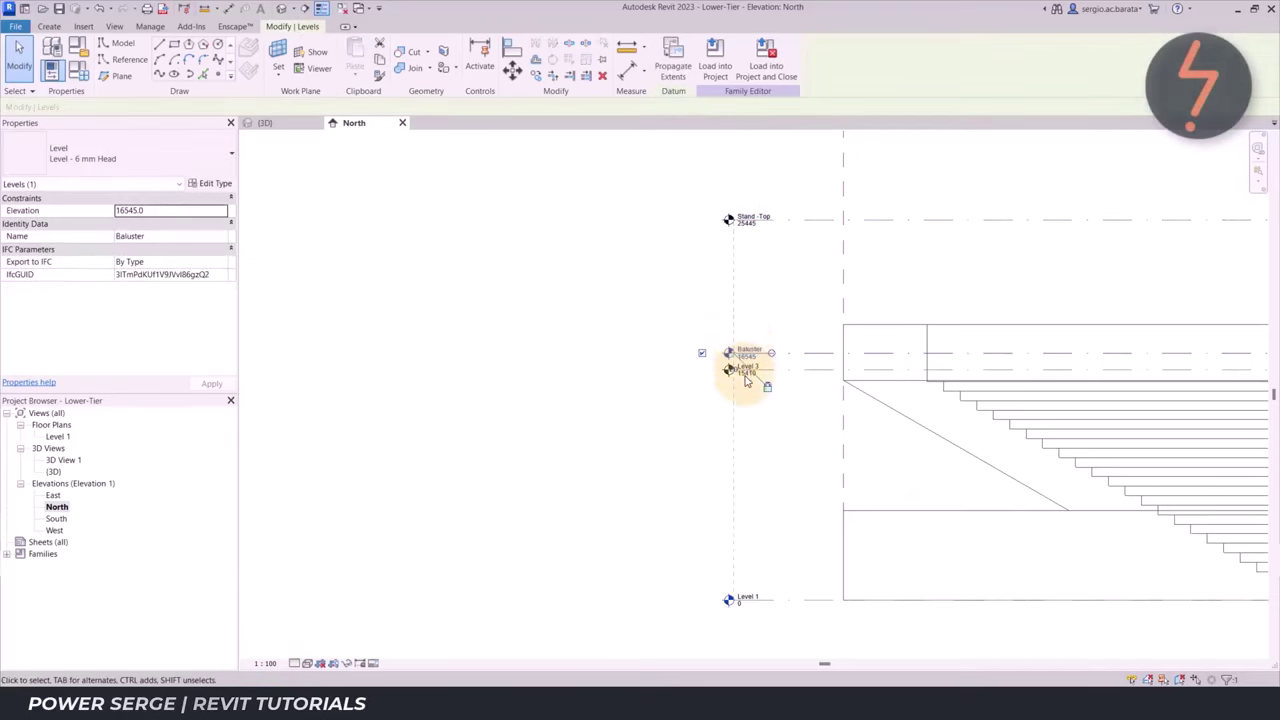
pyautogui.doubleClick(745, 372)
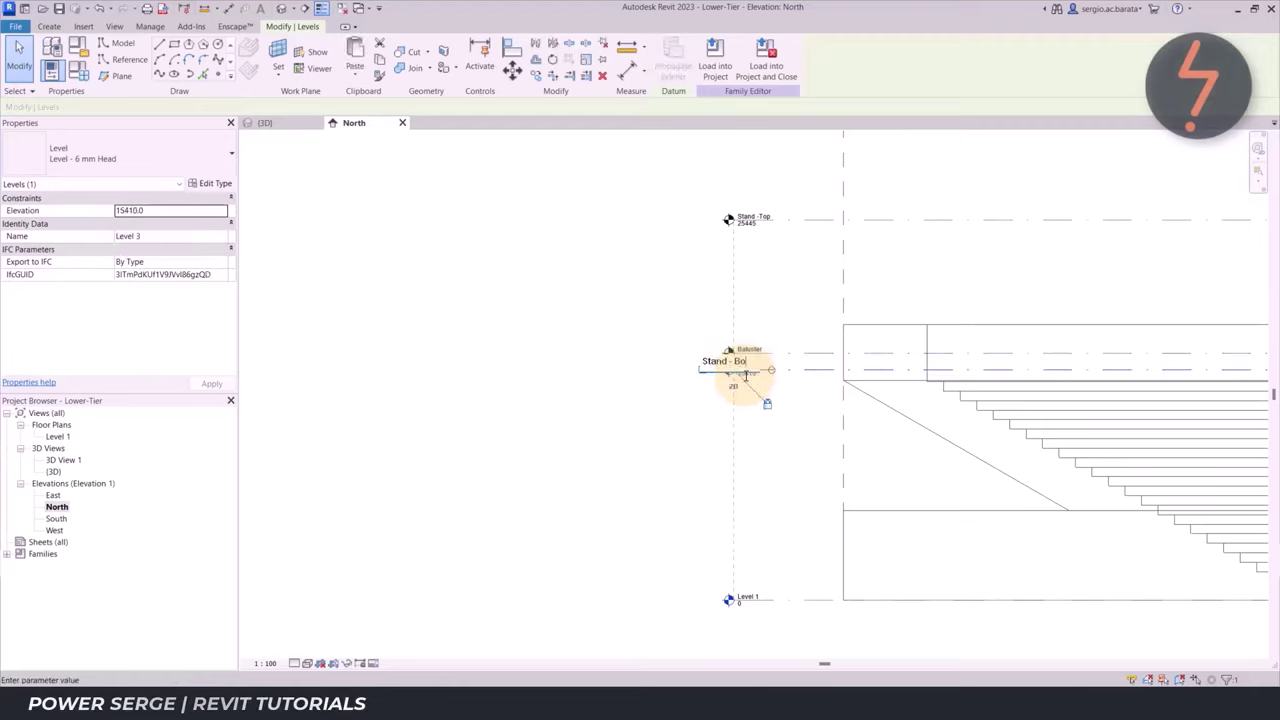
pyautogui.click(745, 378)
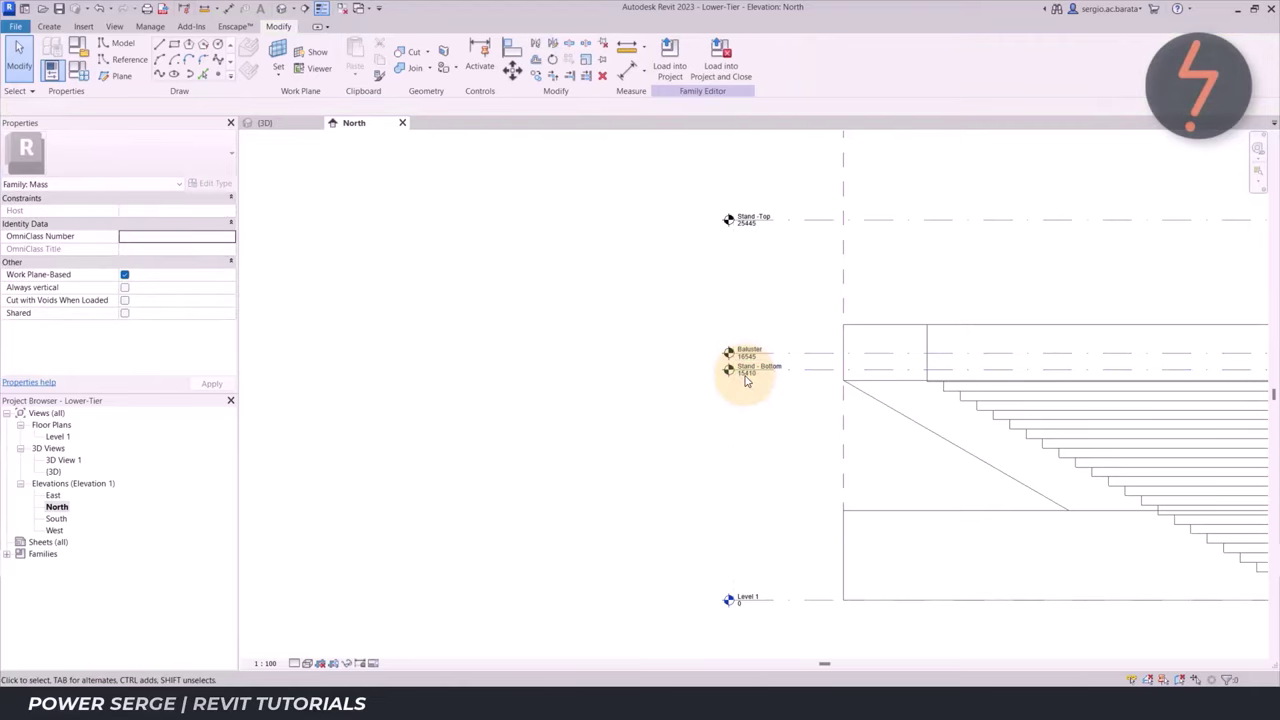
pyautogui.click(294, 126)
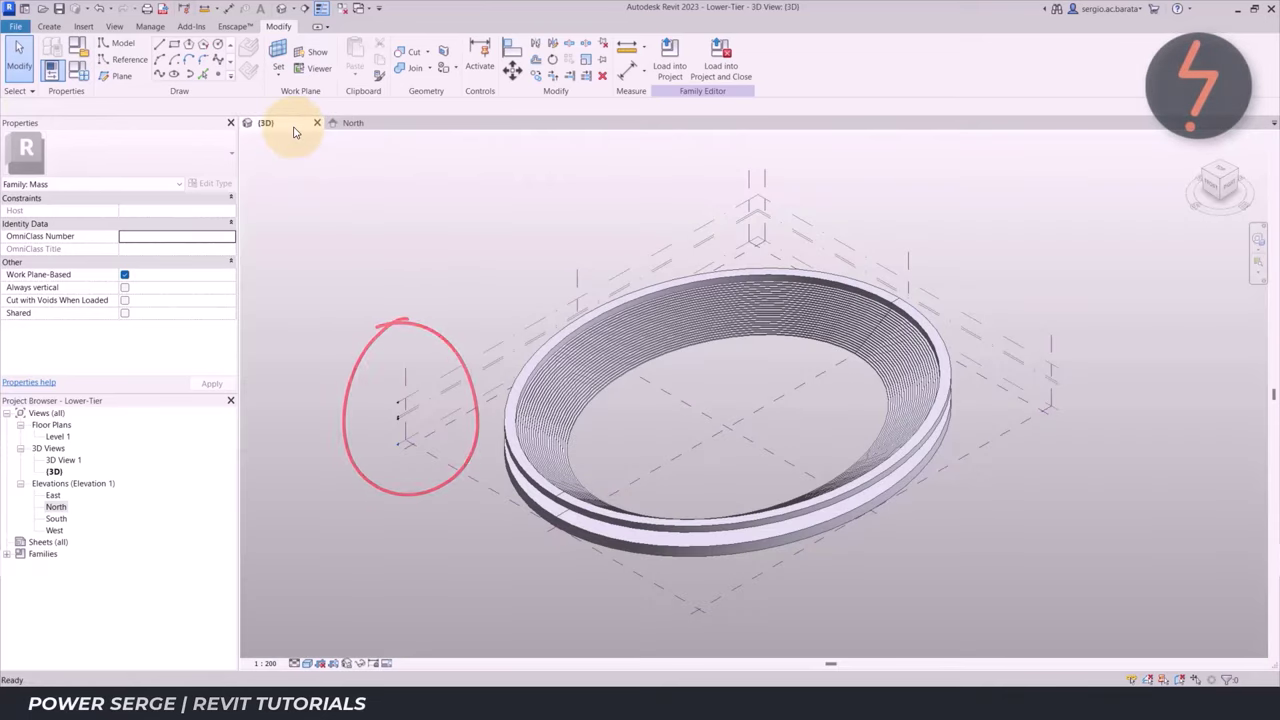
# Create floor plan views for the Stand - Bottom and Stand -Top levels
pyautogui.click(114, 26)
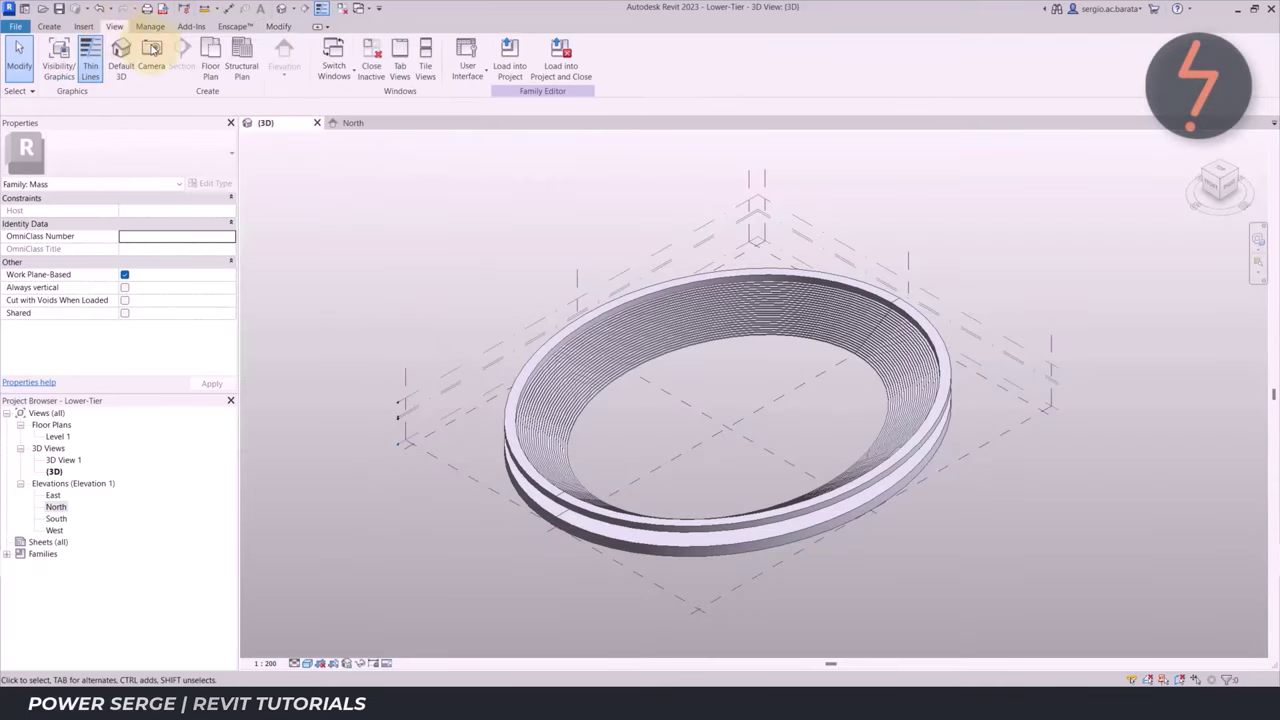
pyautogui.click(210, 60)
pyautogui.click(590, 303)
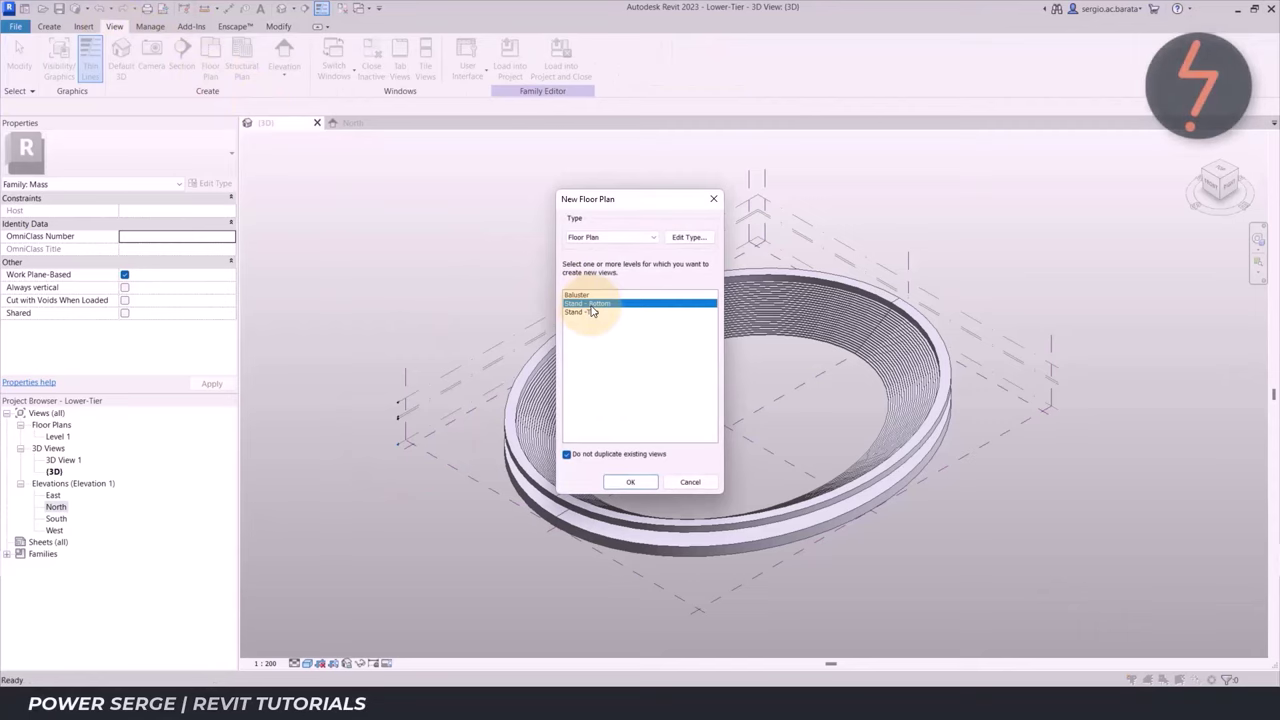
pyautogui.keyDown('shift'); pyautogui.click(592, 312); pyautogui.keyUp('shift')
pyautogui.click(630, 482)
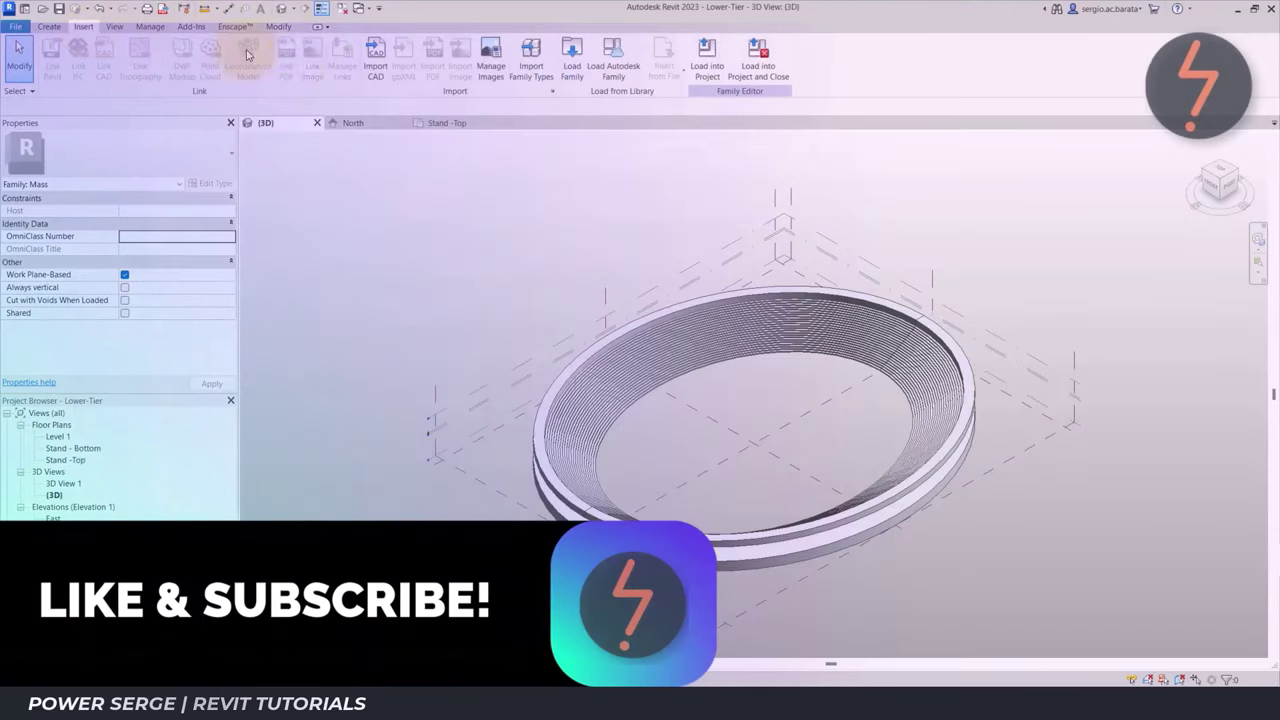
# Import the Profile_Top-Tier.dwg drawing into the family
pyautogui.click(375, 55)
pyautogui.click(408, 214)
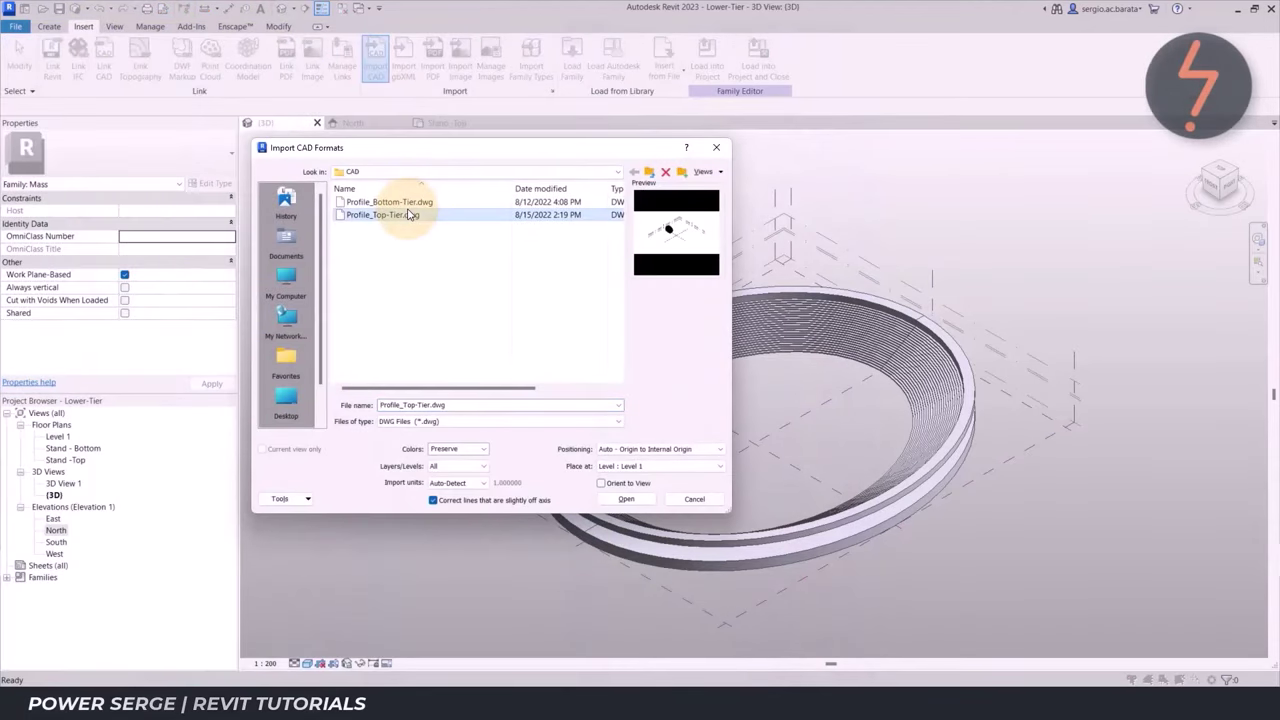
pyautogui.click(626, 498)
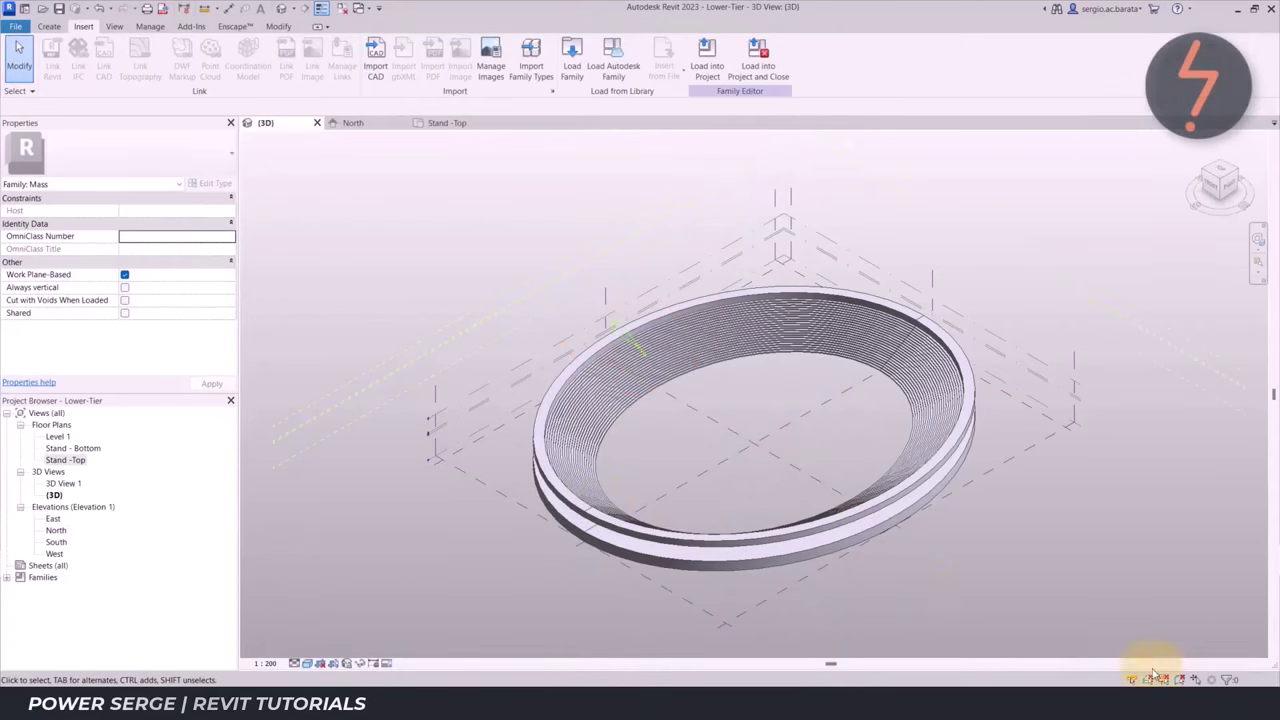
# Divide the ring's top edge into points, adjusting the number of divisions
pyautogui.click(52, 28)
pyautogui.click(584, 357)
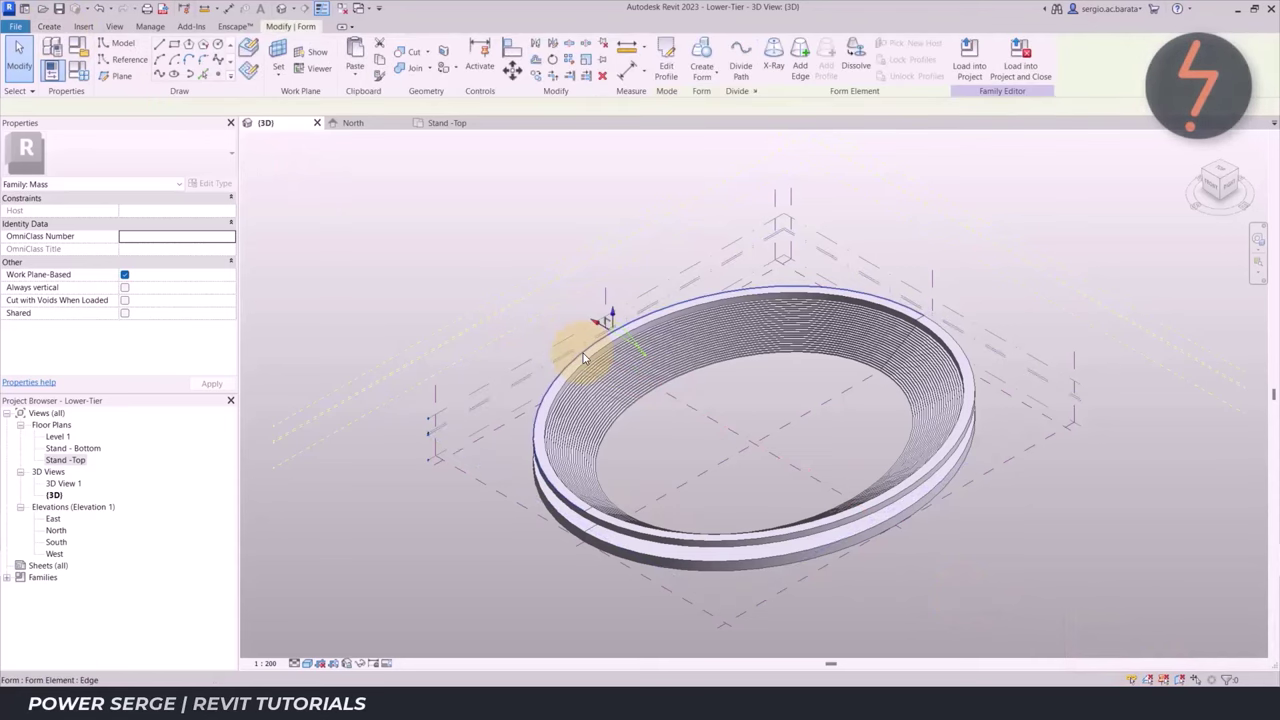
pyautogui.click(742, 78)
pyautogui.click(171, 226)
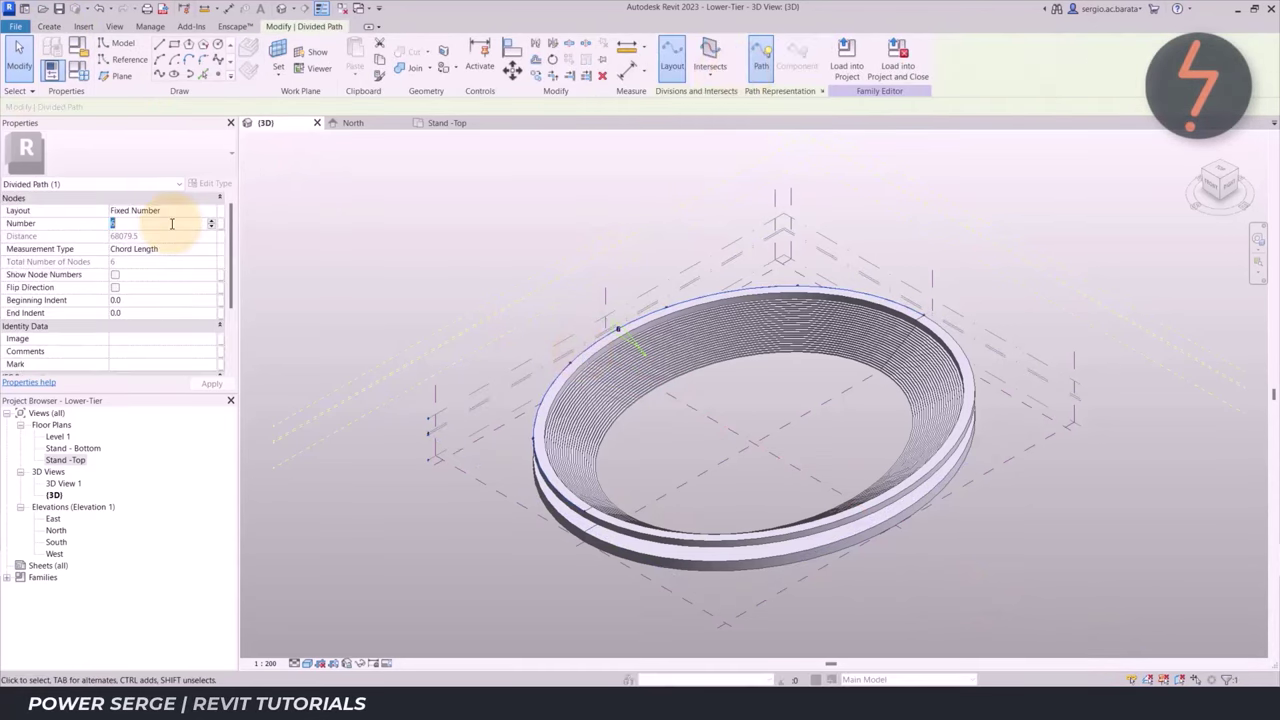
pyautogui.click(358, 228)
# Set the work plane on the profile plane and pick the imported profile as a model line
pyautogui.click(278, 55)
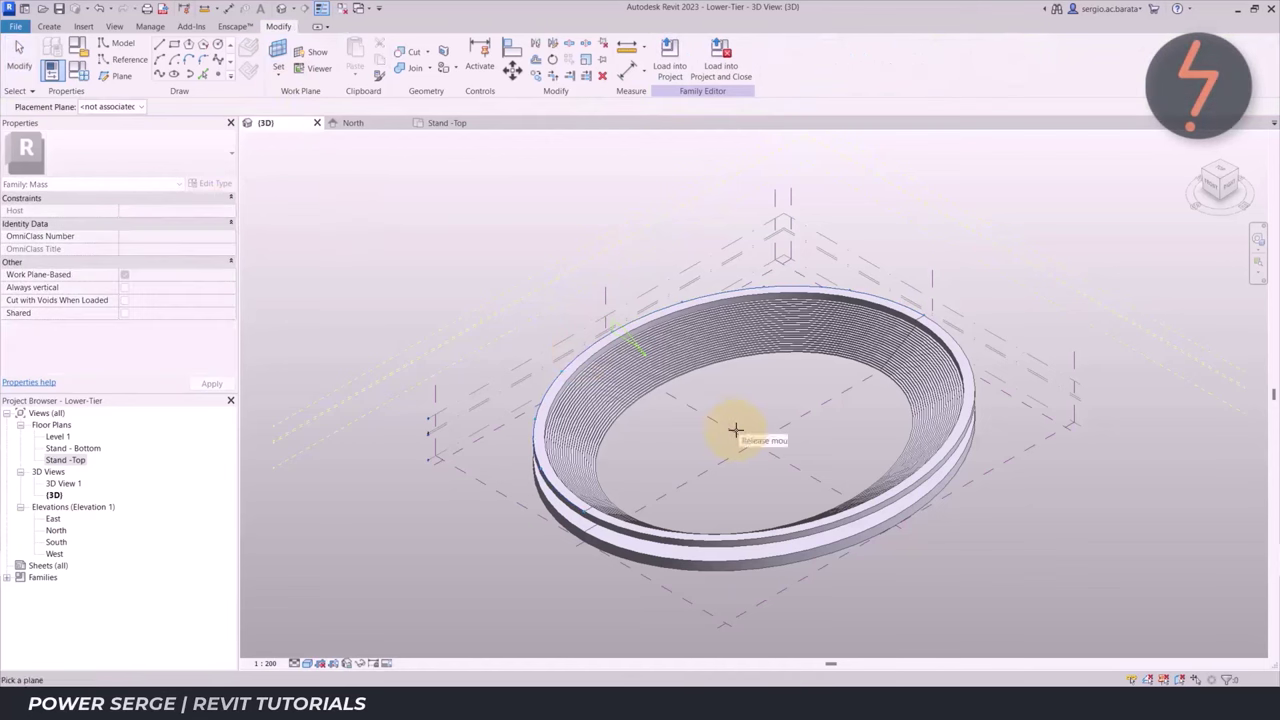
pyautogui.click(738, 430)
pyautogui.rightClick(524, 228)
pyautogui.click(576, 379)
pyautogui.moveTo(610, 340); pyautogui.dragTo(700, 400)
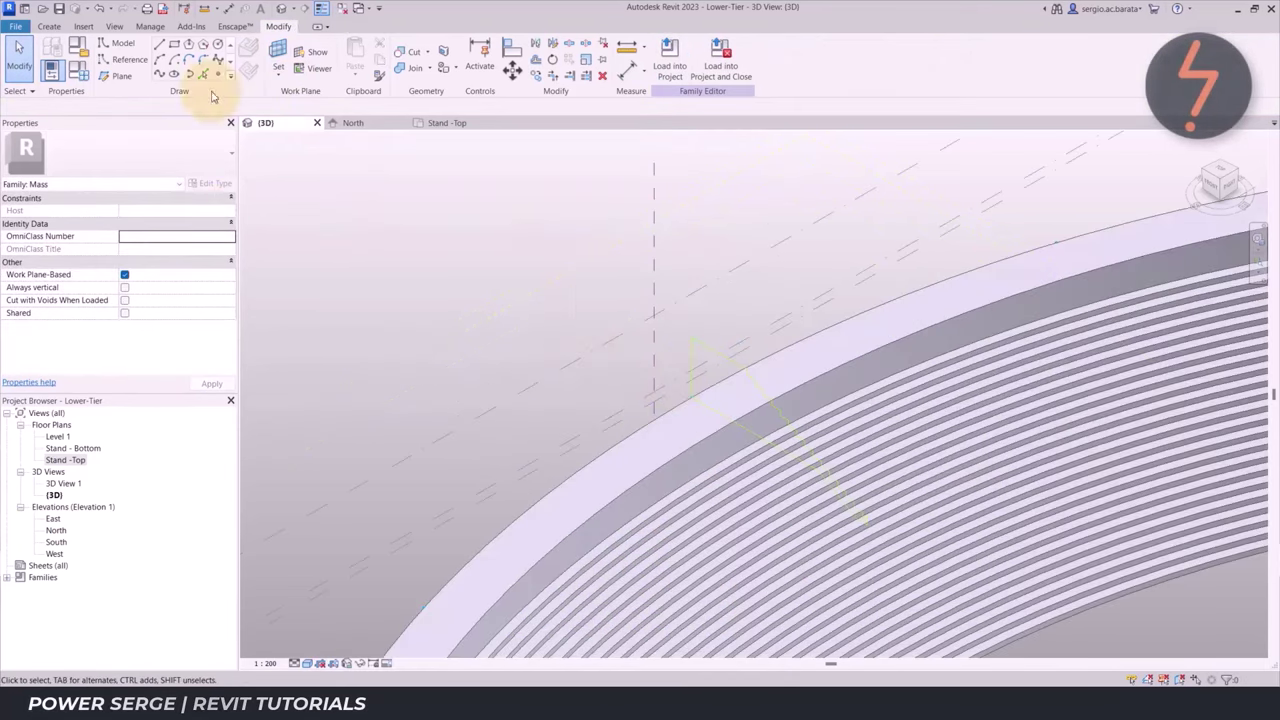
pyautogui.click(203, 74)
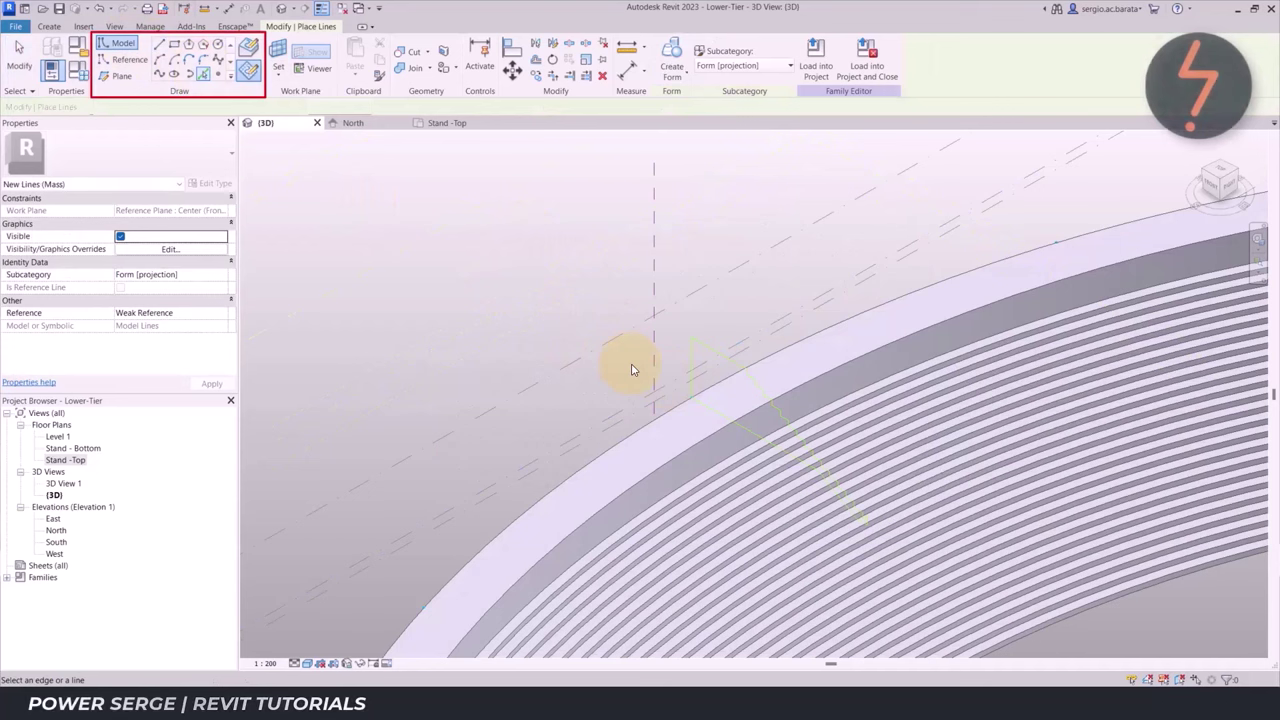
pyautogui.click(860, 520)
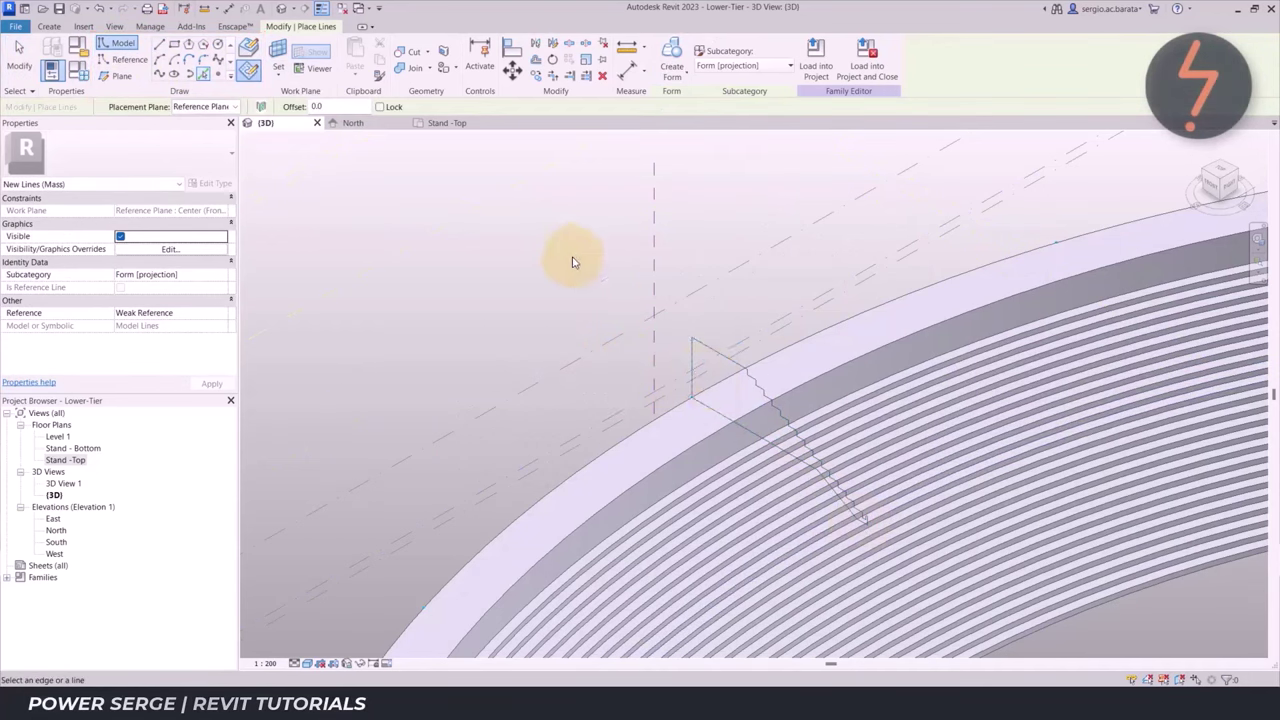
pyautogui.rightClick(572, 262)
pyautogui.click(680, 430)
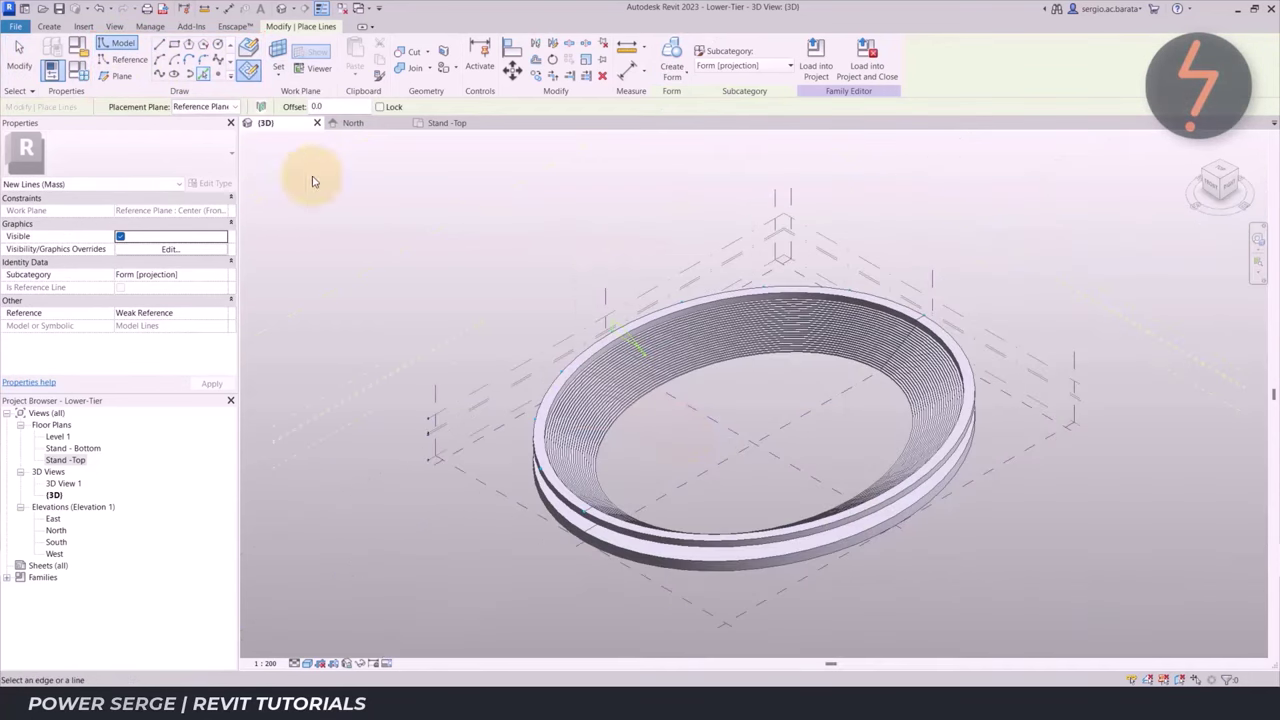
# Draw a three-point spline reference line along the ring's top edge
pyautogui.click(160, 75)
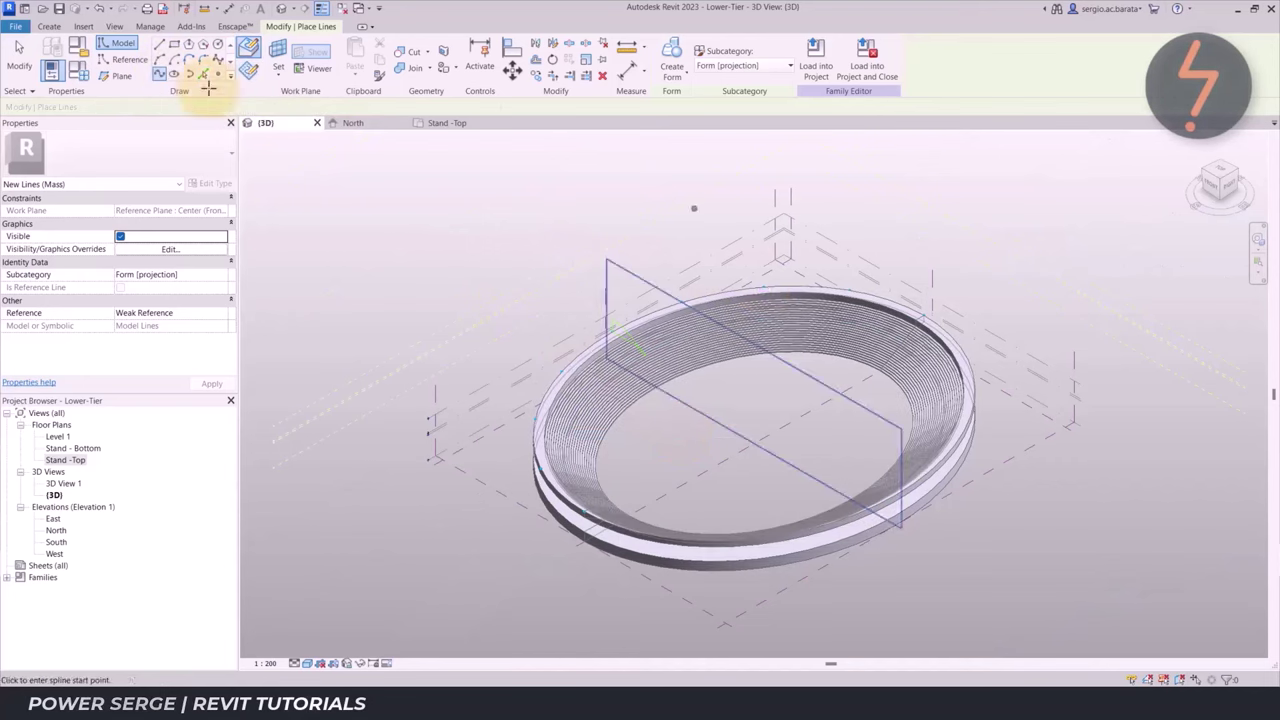
pyautogui.click(763, 288)
pyautogui.click(681, 302)
pyautogui.click(562, 371)
pyautogui.press('Escape')
pyautogui.press('Escape')
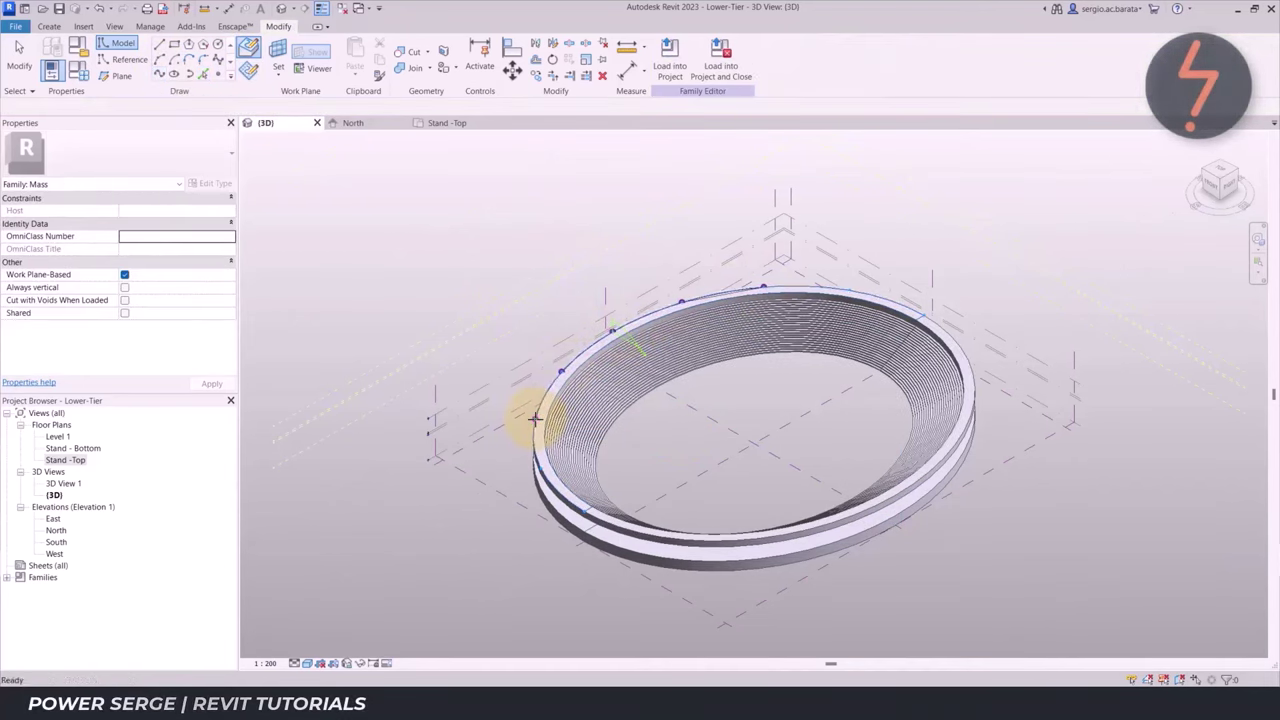
# Sweep a solid form by selecting the spline reference line with the profile line
pyautogui.click(537, 416)
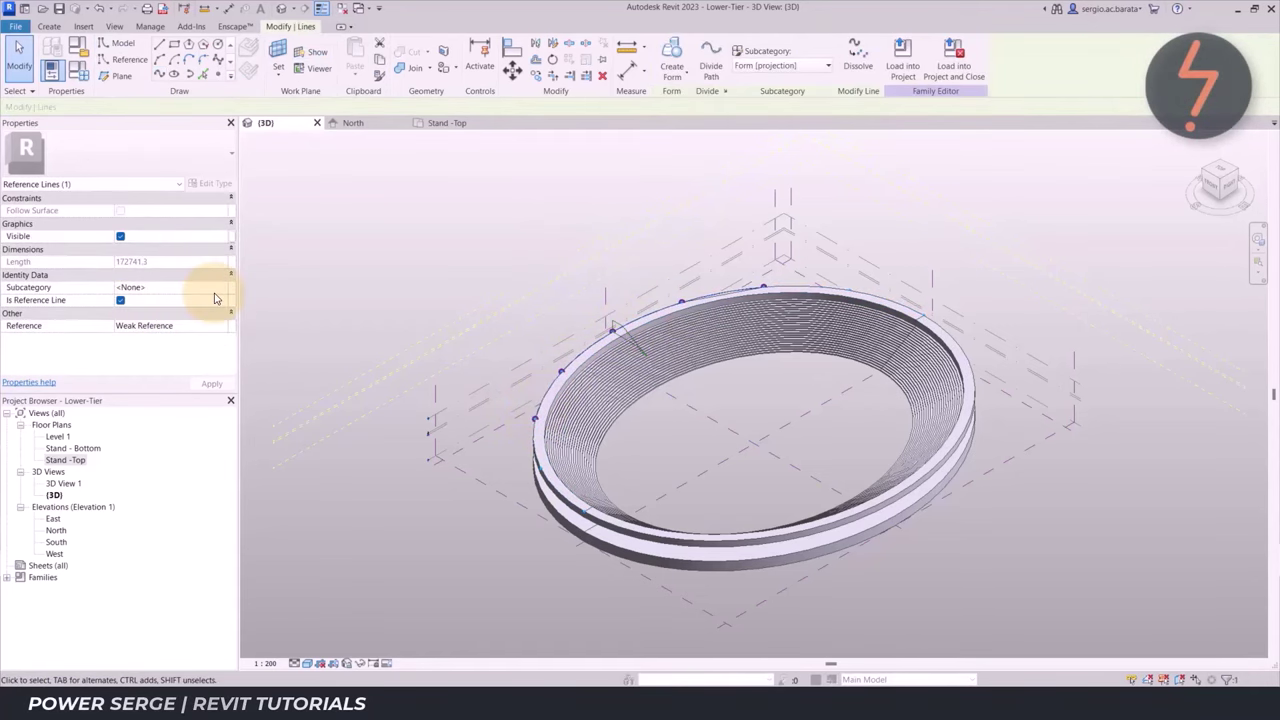
pyautogui.keyDown('ctrl'); pyautogui.click(616, 320); pyautogui.keyUp('ctrl')
pyautogui.click(672, 70)
pyautogui.click(676, 98)
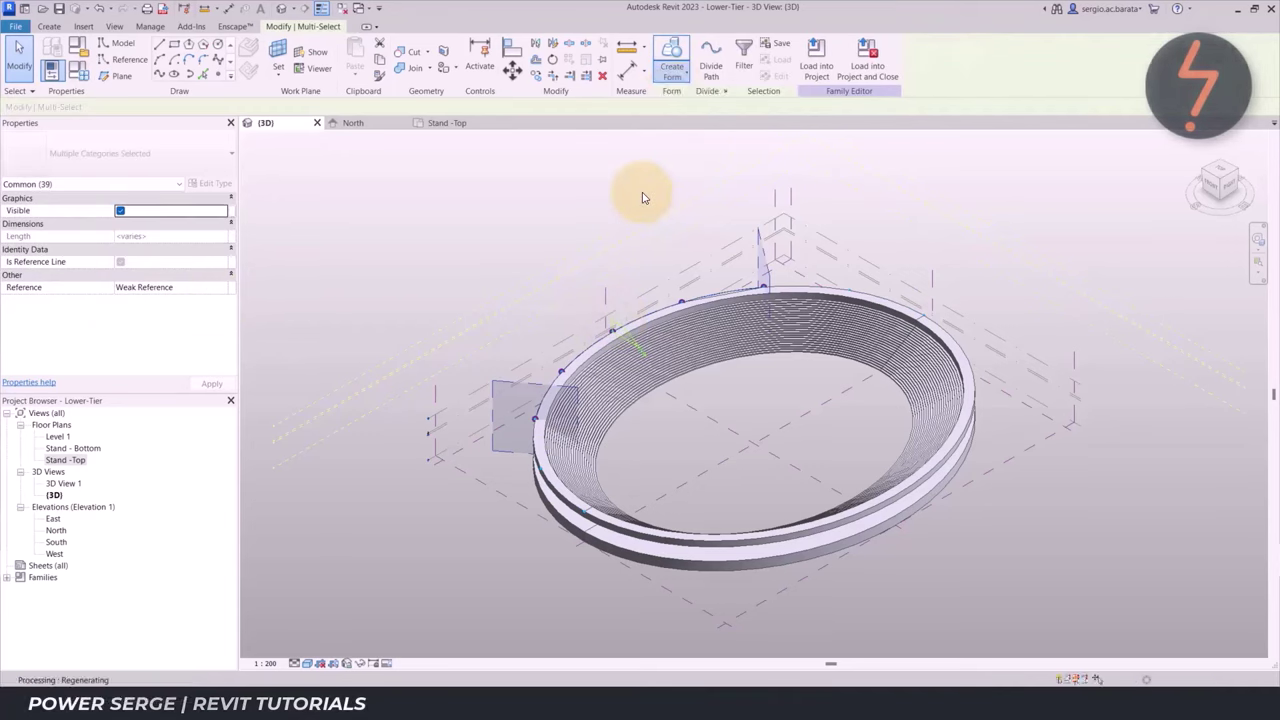
# Mirror the swept stand form to the opposite side of the ring
pyautogui.click(654, 298)
pyautogui.press('m')
pyautogui.press('m')
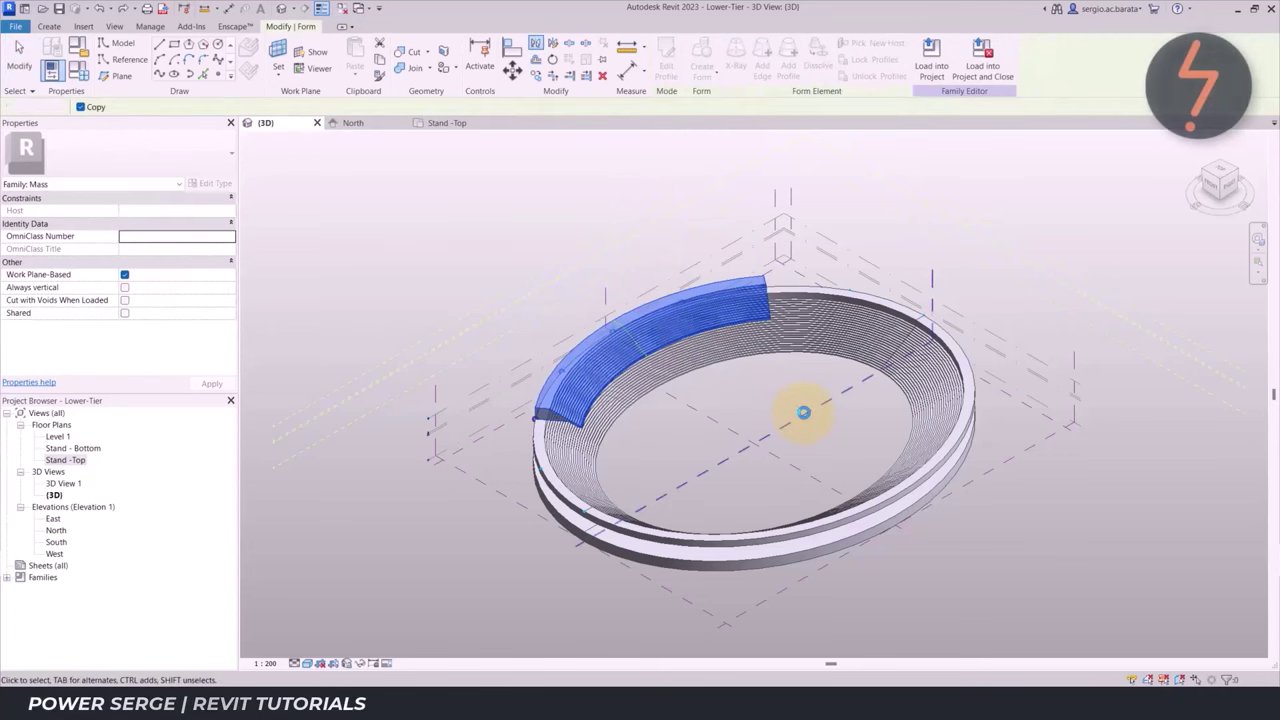
pyautogui.click(803, 412)
pyautogui.press('Escape')
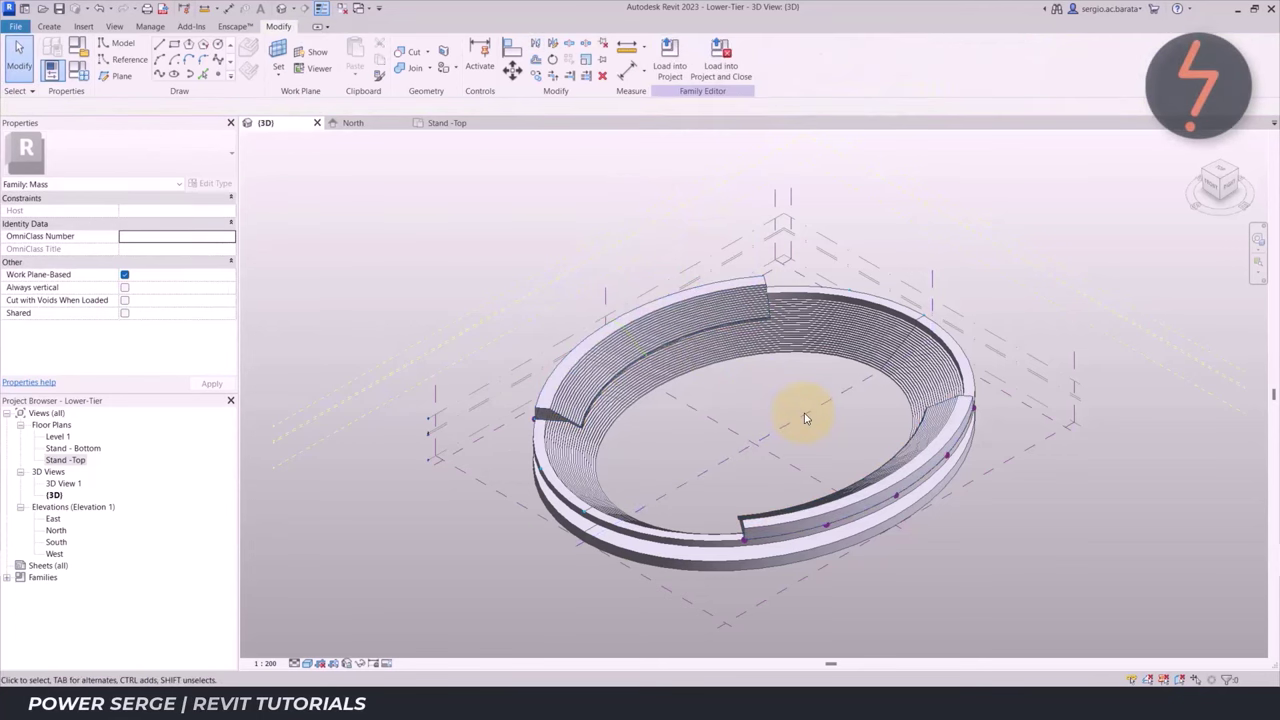
pyautogui.moveTo(800, 412); pyautogui.dragTo(785, 410, button='middle')
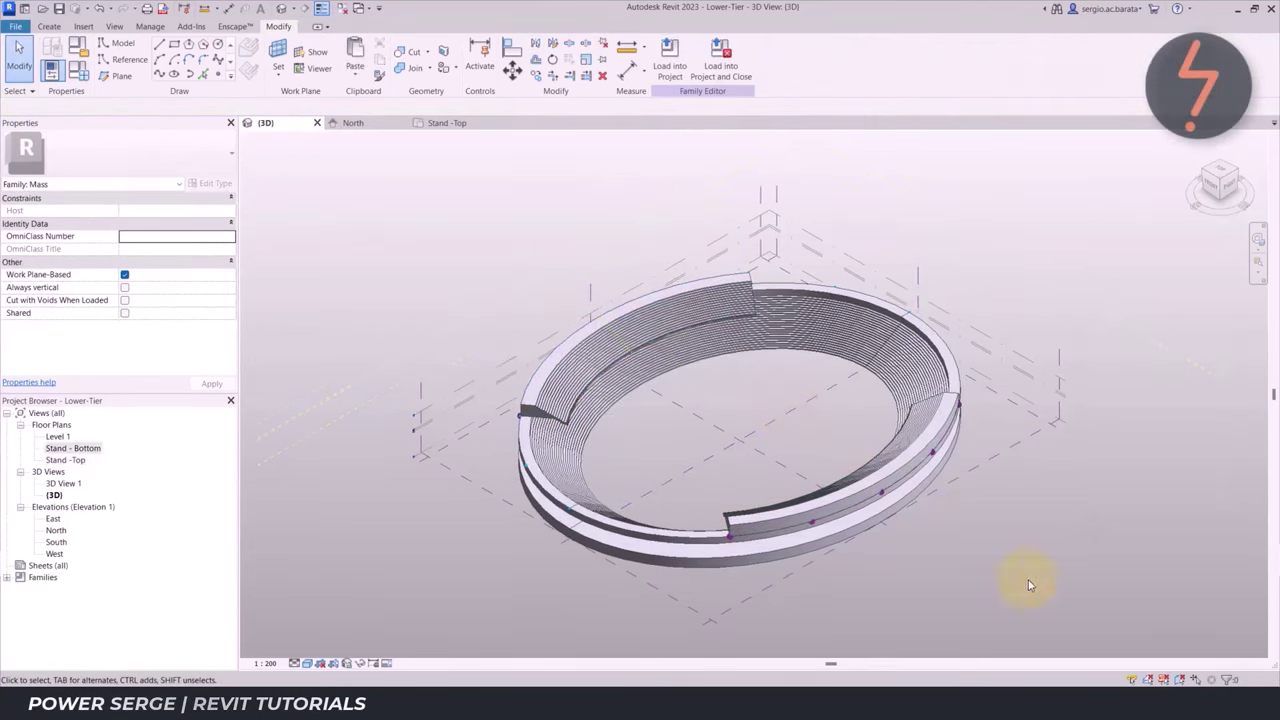
pyautogui.click(1187, 393)
pyautogui.press('Escape')
# In the Stand -Top plan, zoom to the left arc and draw a model-line rectangle
pyautogui.click(453, 123)
pyautogui.rightClick(449, 303)
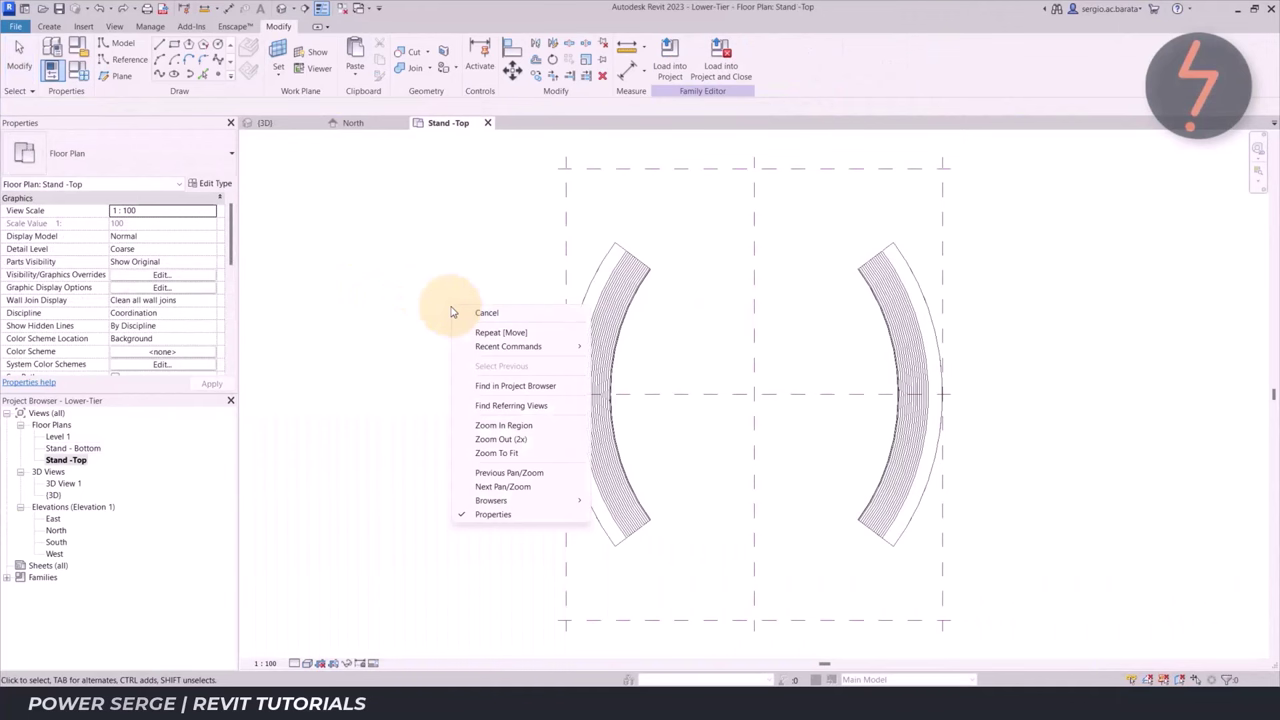
pyautogui.click(510, 427)
pyautogui.moveTo(512, 214); pyautogui.dragTo(697, 401)
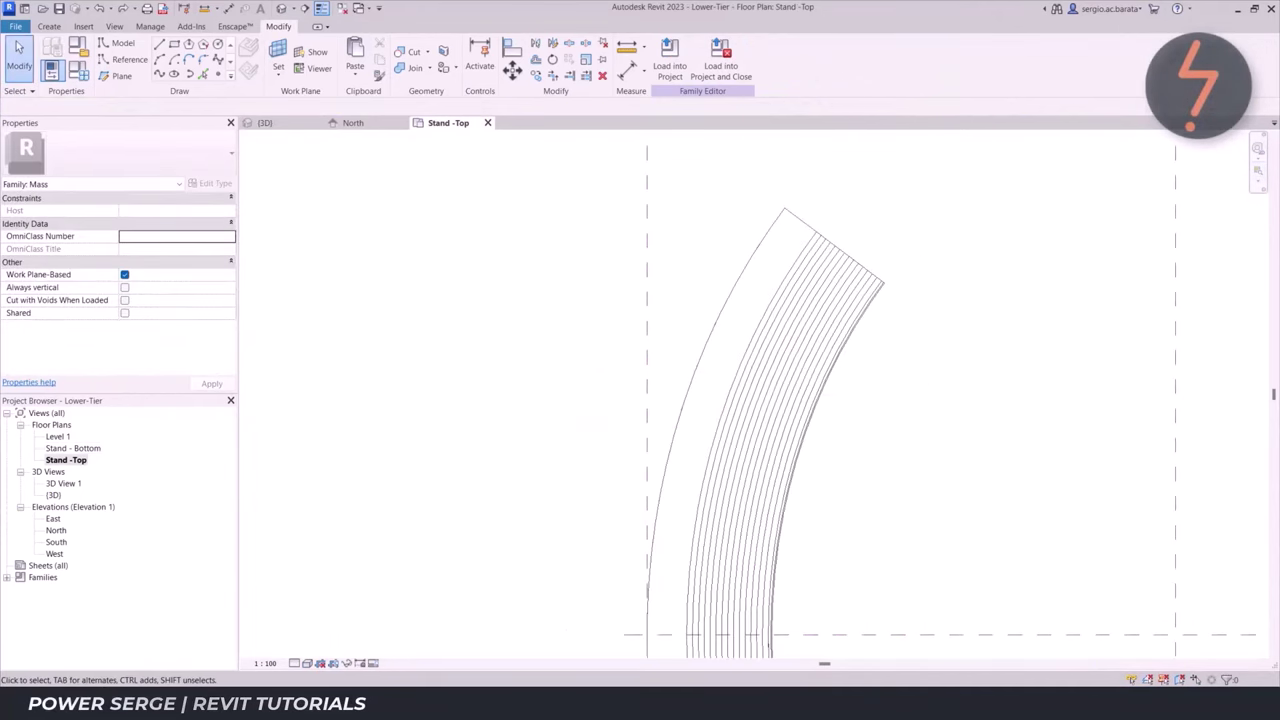
pyautogui.click(115, 43)
pyautogui.click(174, 44)
pyautogui.click(836, 441)
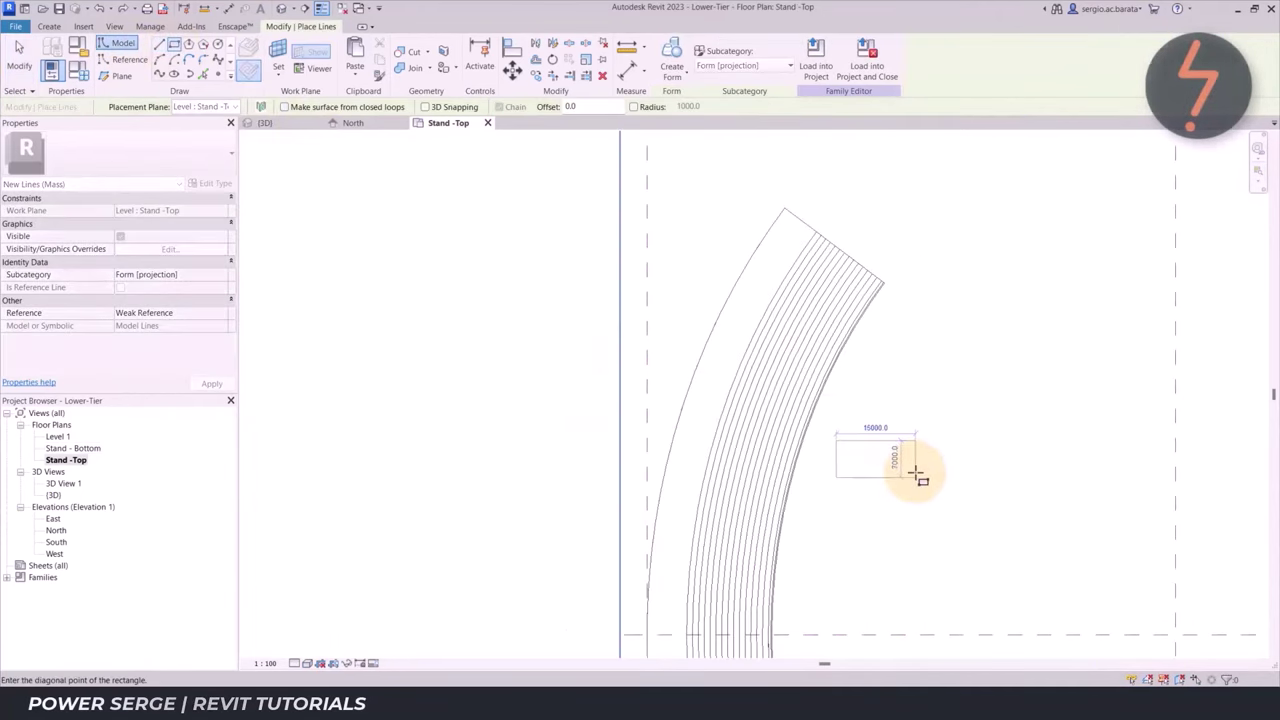
pyautogui.click(916, 476)
pyautogui.press('Escape')
pyautogui.press('Escape')
# Change the rectangle's 15000.0 width dimension to a narrower value
pyautogui.click(912, 470)
pyautogui.click(884, 405)
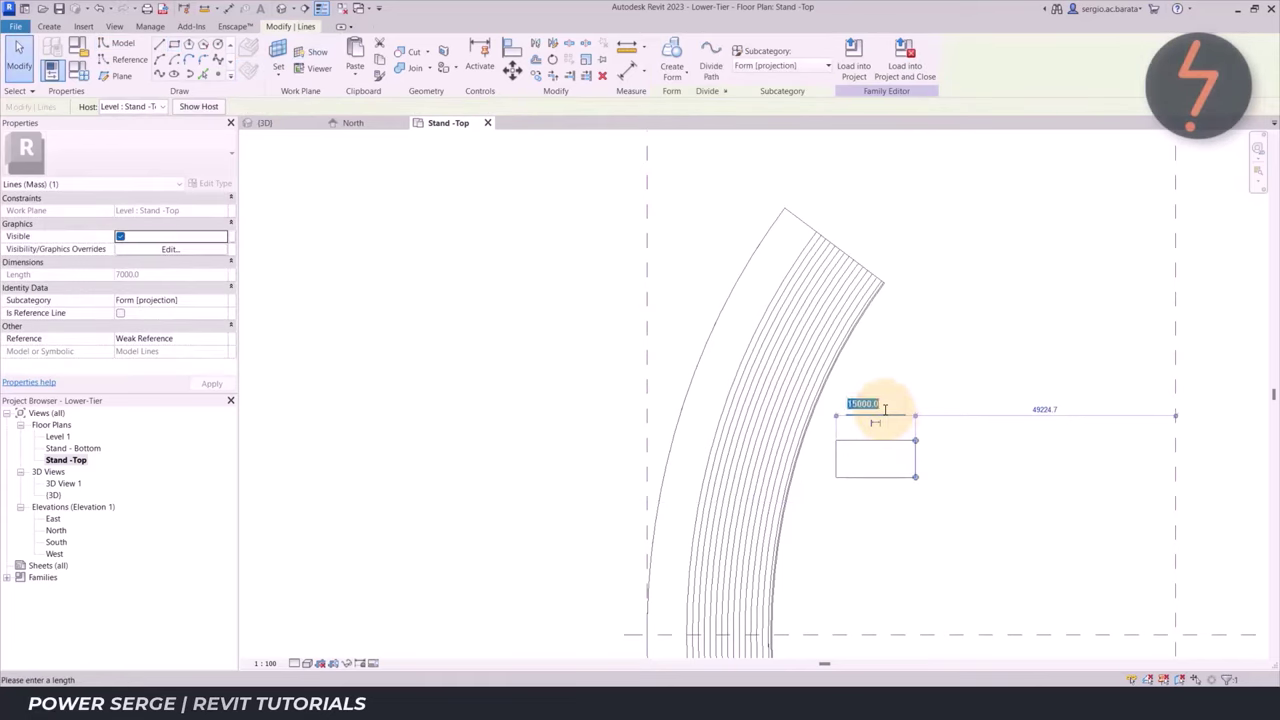
pyautogui.write('0')
pyautogui.press('Return')
pyautogui.click(886, 376)
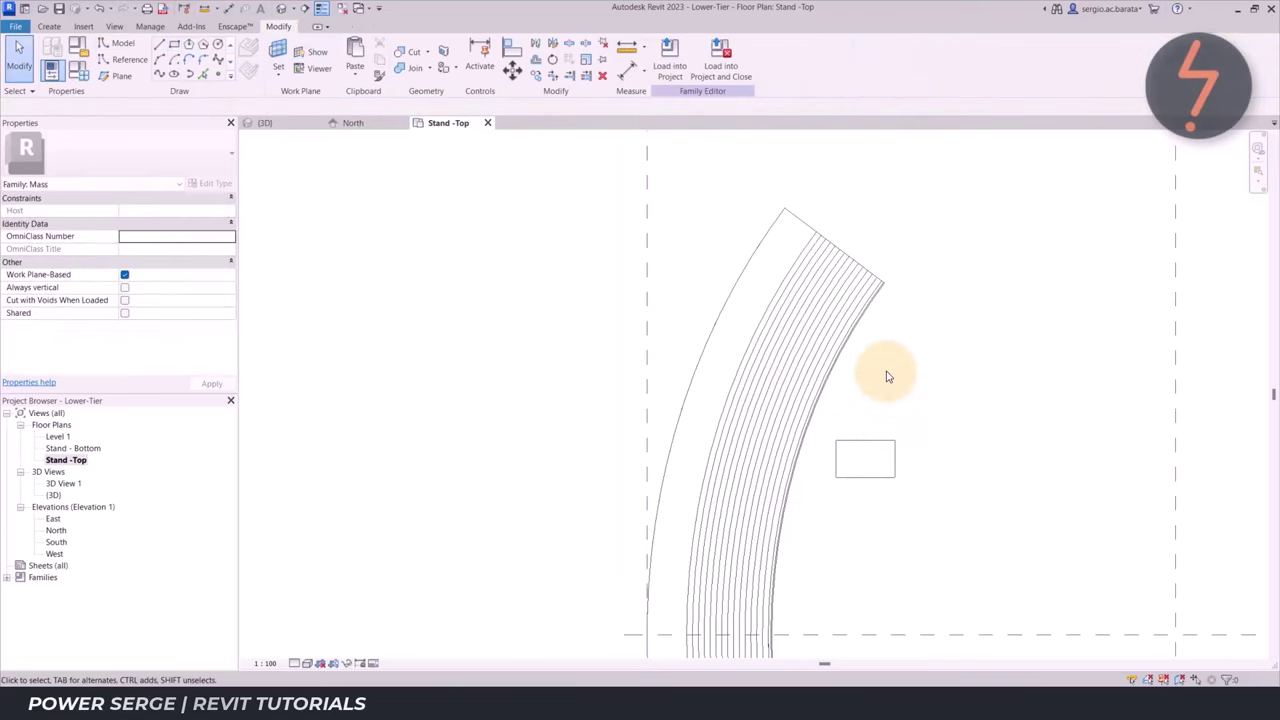
# Move (MV) the rectangle onto the bottom reference line
pyautogui.click(868, 441)
pyautogui.press('m')
pyautogui.press('v')
pyautogui.click(836, 459)
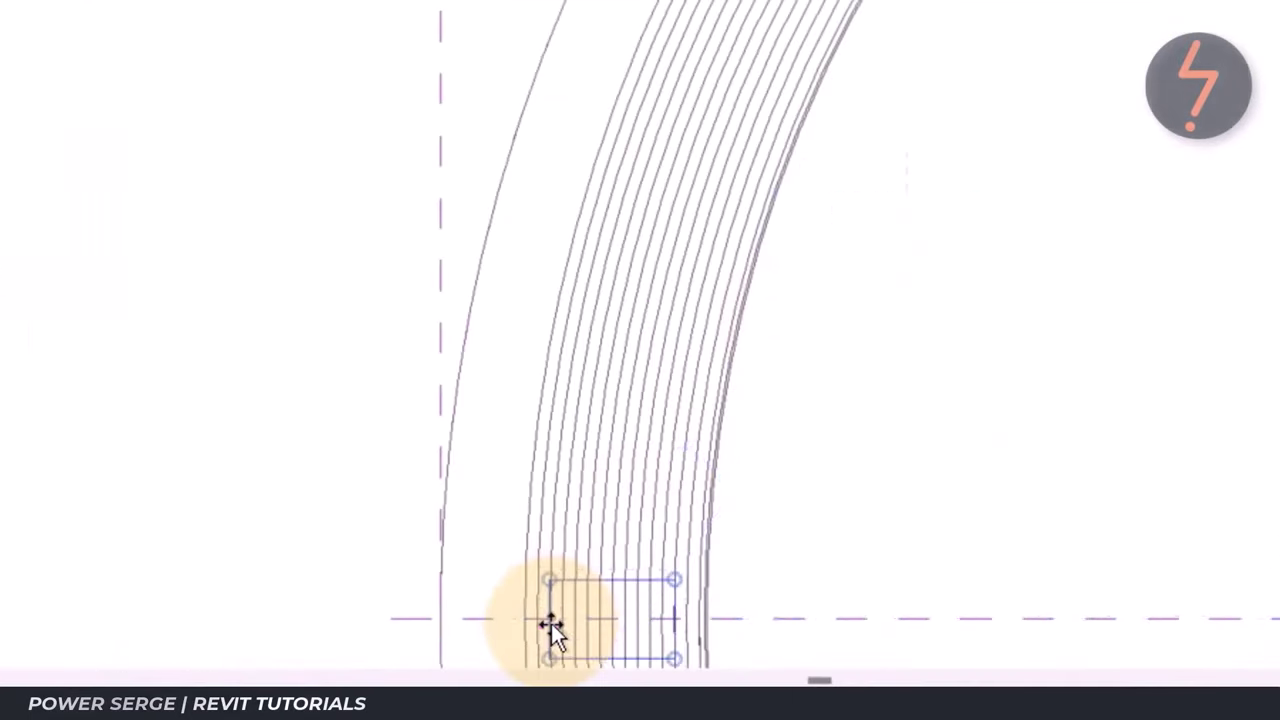
pyautogui.click(698, 636)
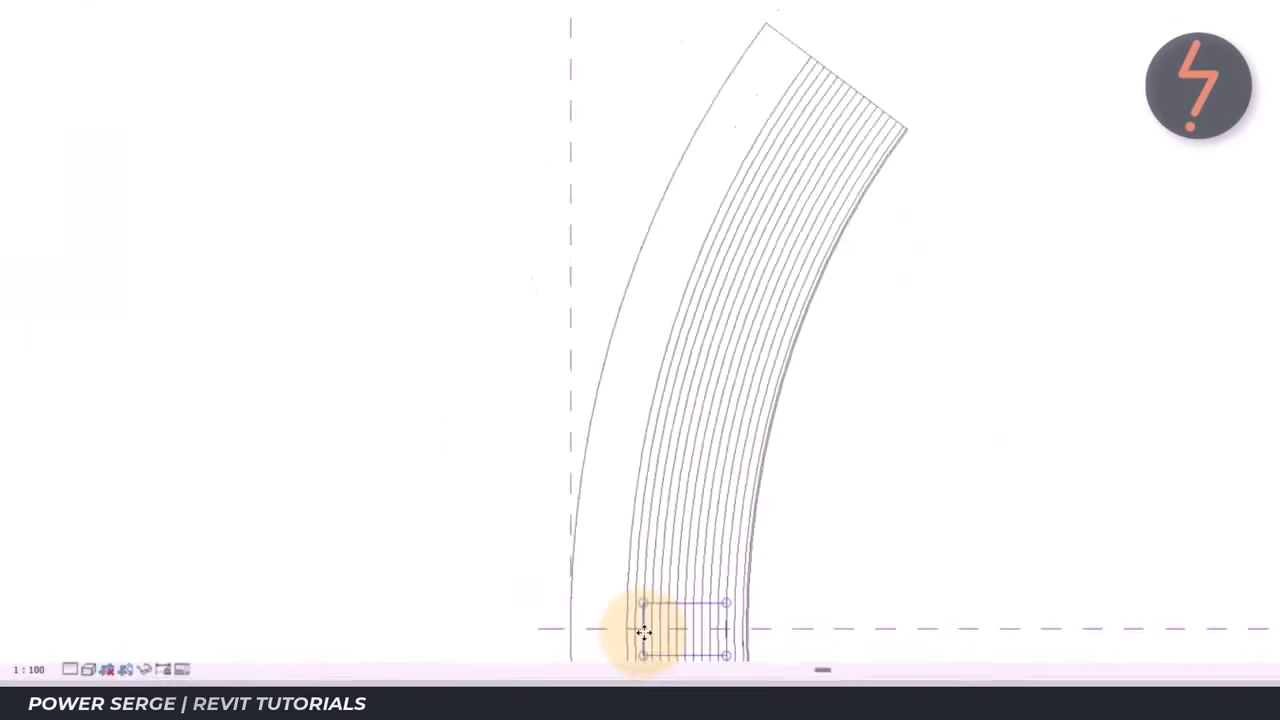
pyautogui.press('Escape')
# Divide the outer left arc with Divide Path, keeping the node count at 6
pyautogui.click(674, 429)
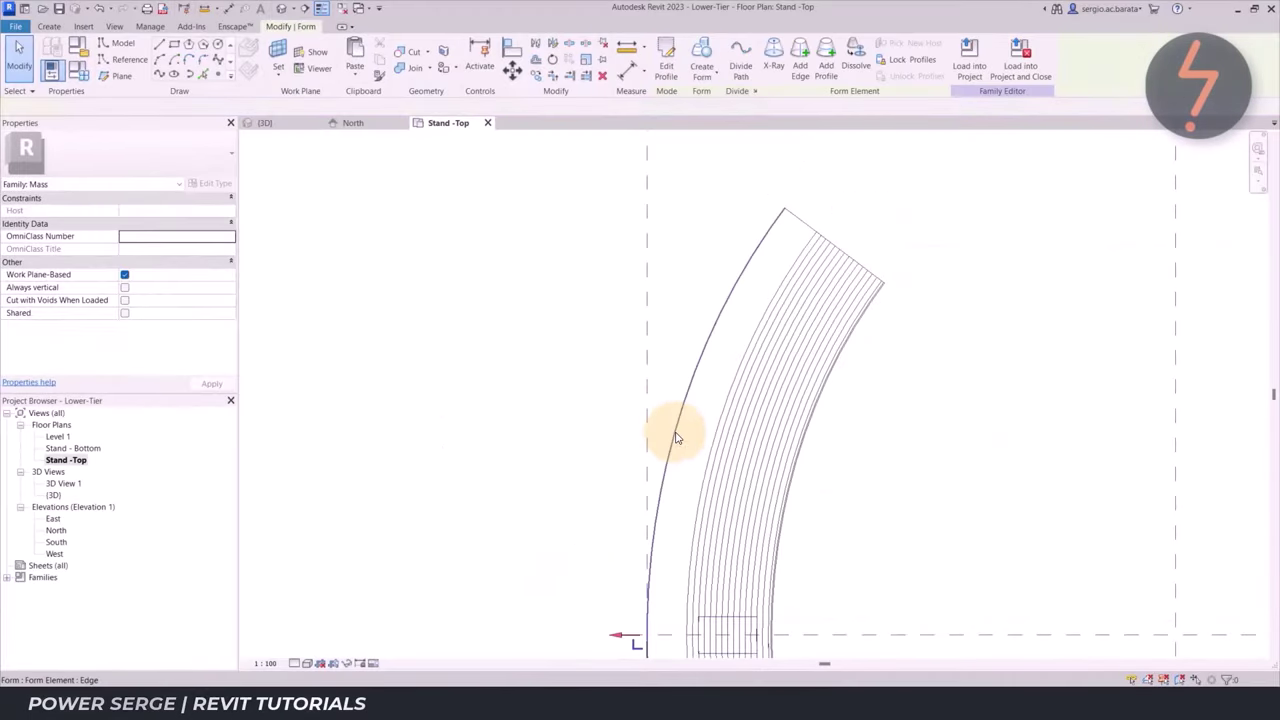
pyautogui.click(740, 78)
pyautogui.doubleClick(205, 223)
pyautogui.write('9')
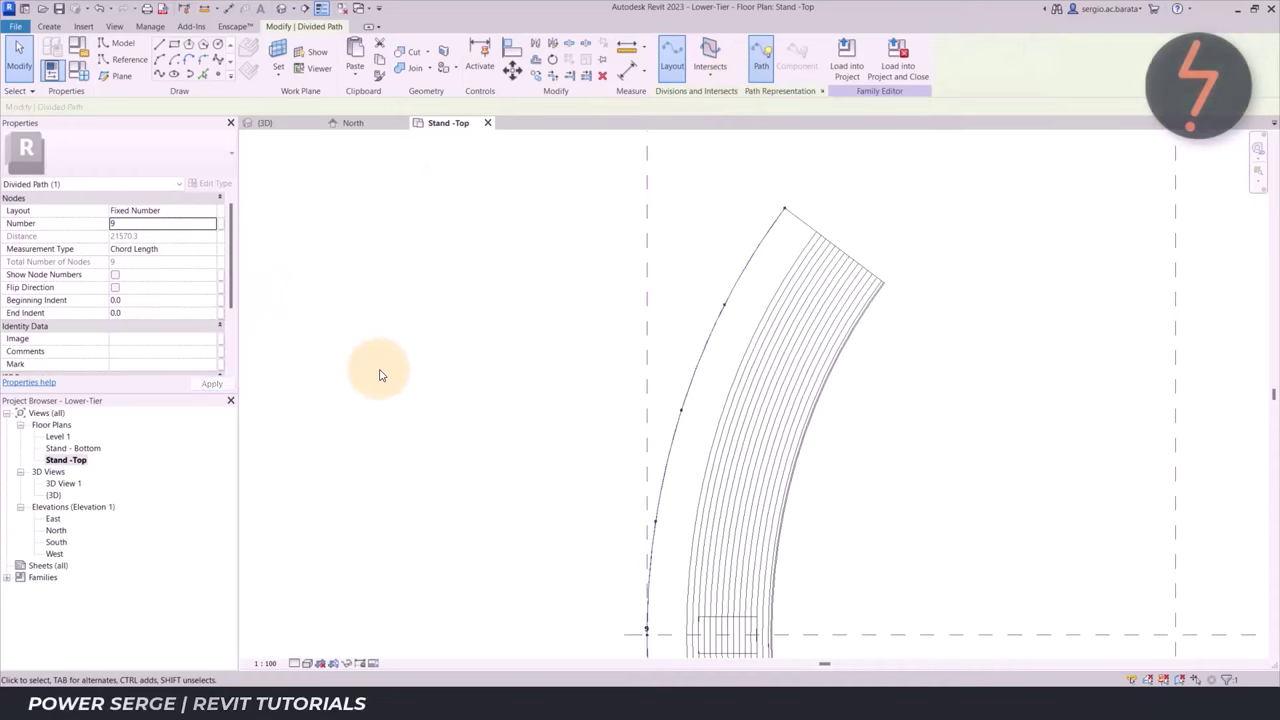
pyautogui.hotkey('ctrl', 'z')
pyautogui.click(800, 271)
pyautogui.click(185, 223)
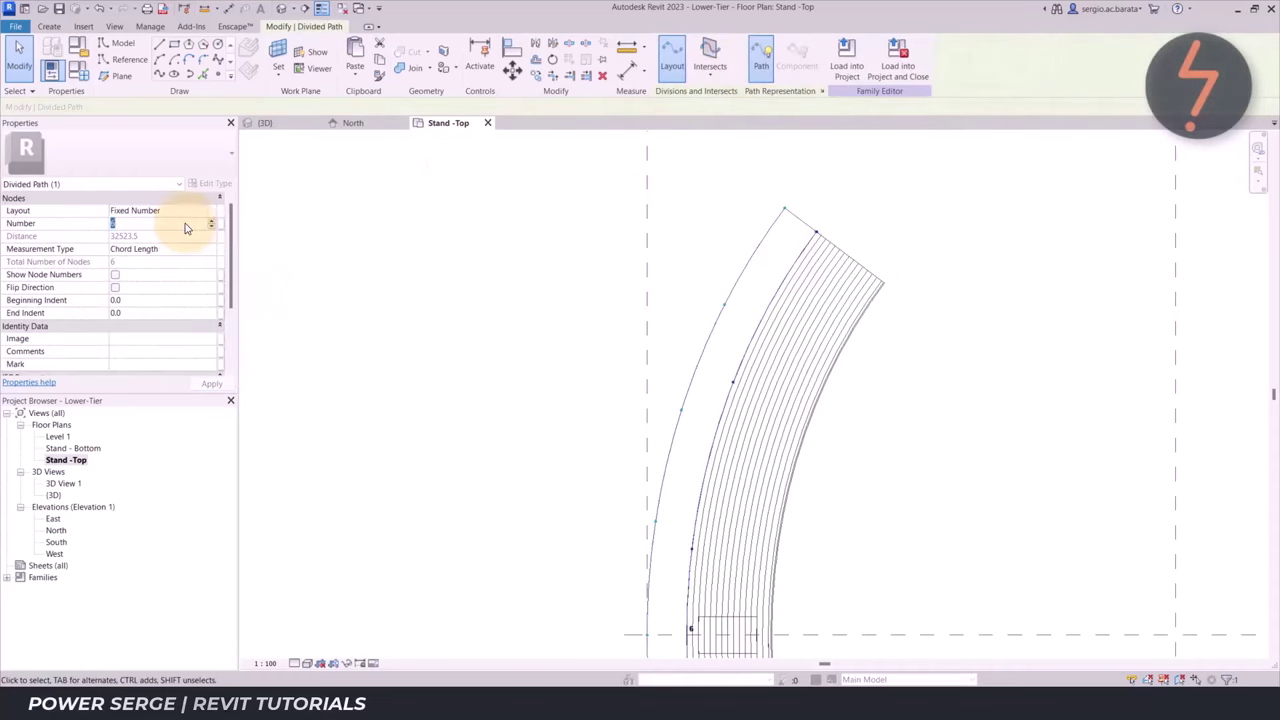
pyautogui.click(409, 486)
pyautogui.click(711, 624)
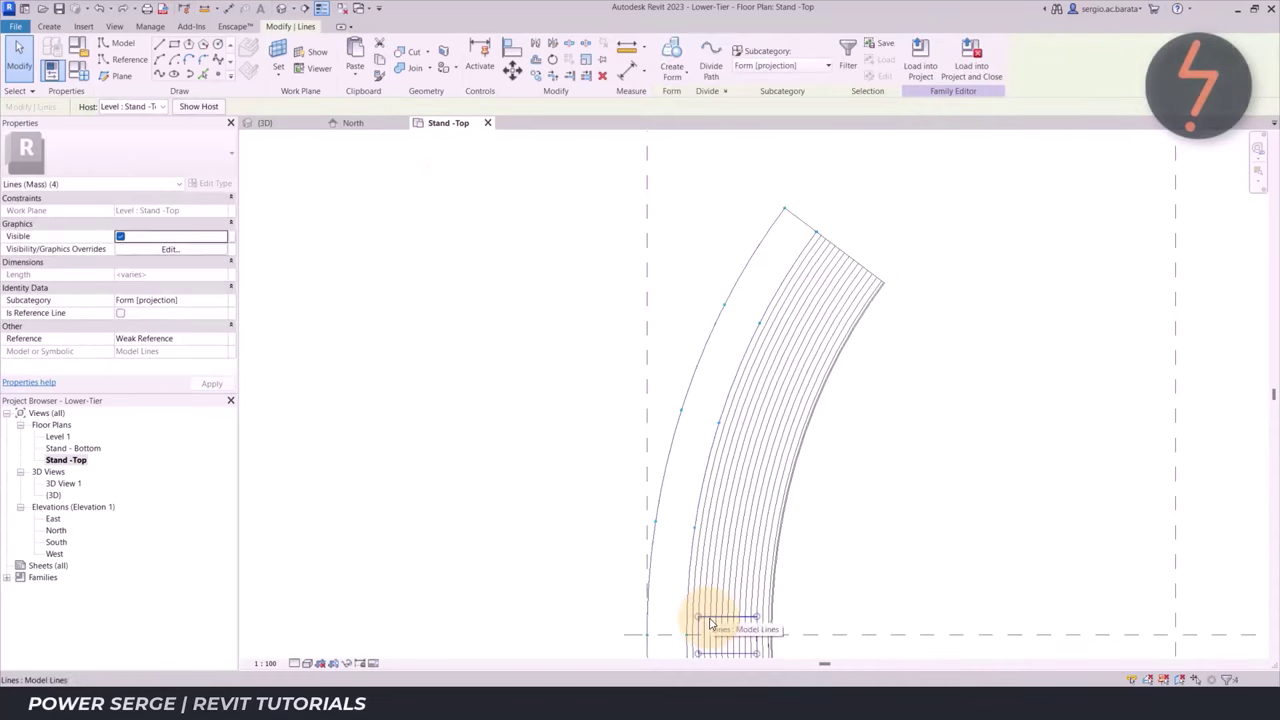
# Copy the rectangle profile along the arc and rotate the copy radially at its node
pyautogui.press('co')
pyautogui.click(647, 637)
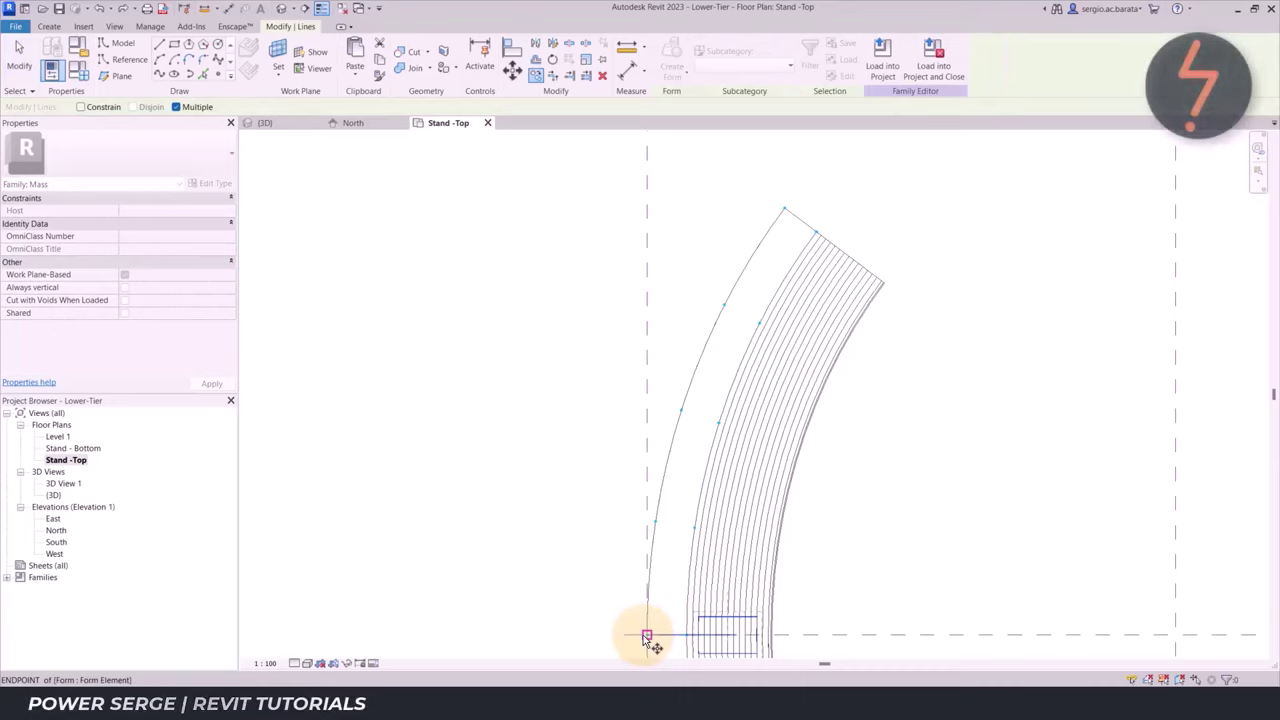
pyautogui.press('ro')
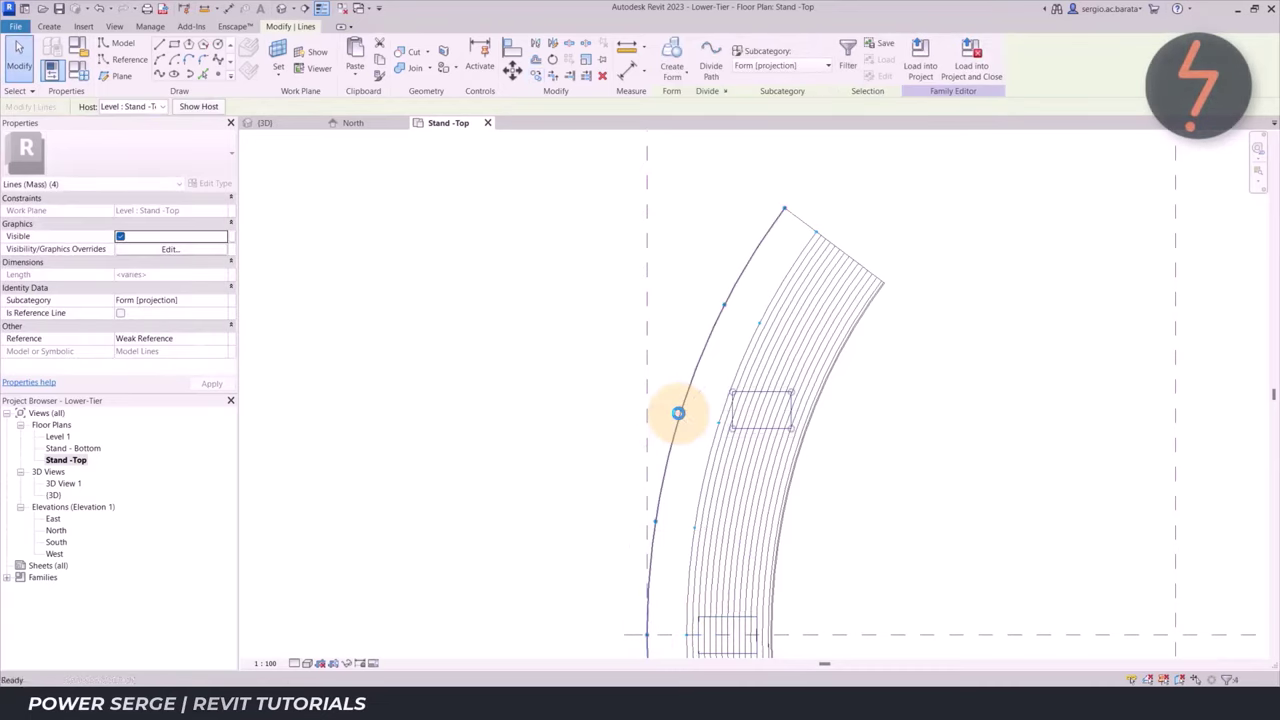
pyautogui.moveTo(760, 413); pyautogui.dragTo(681, 410)
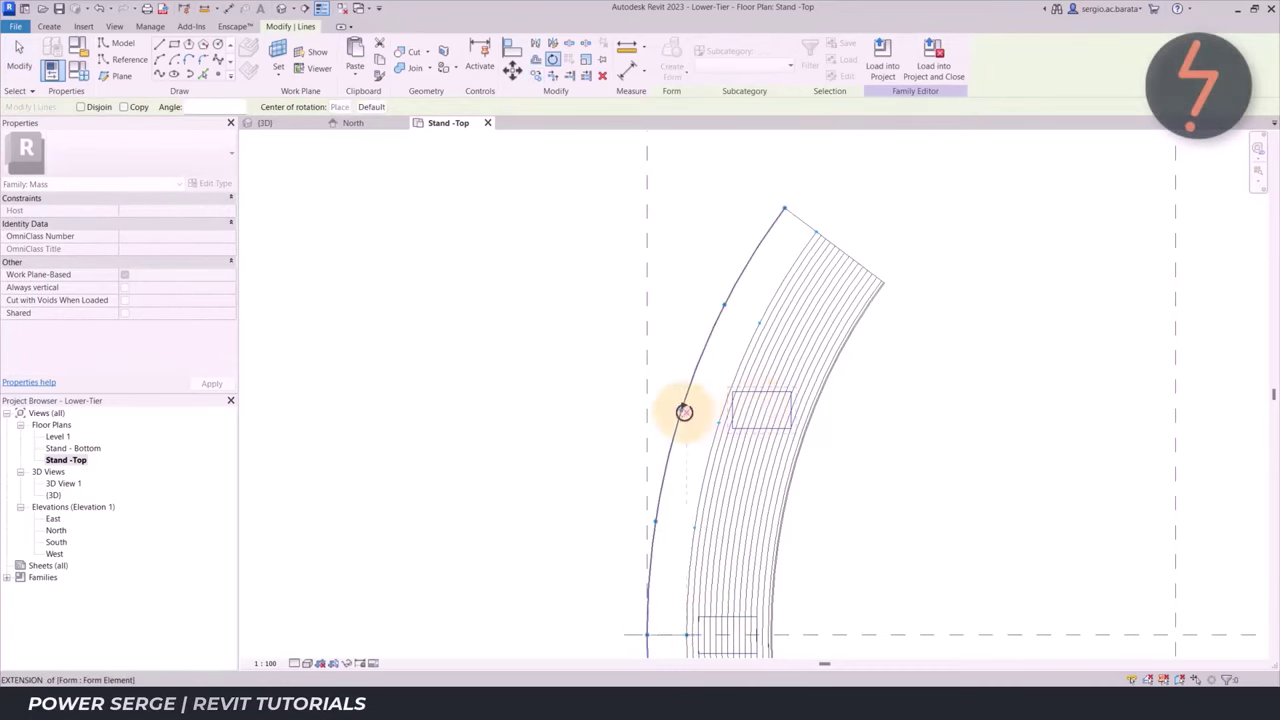
pyautogui.click(737, 410)
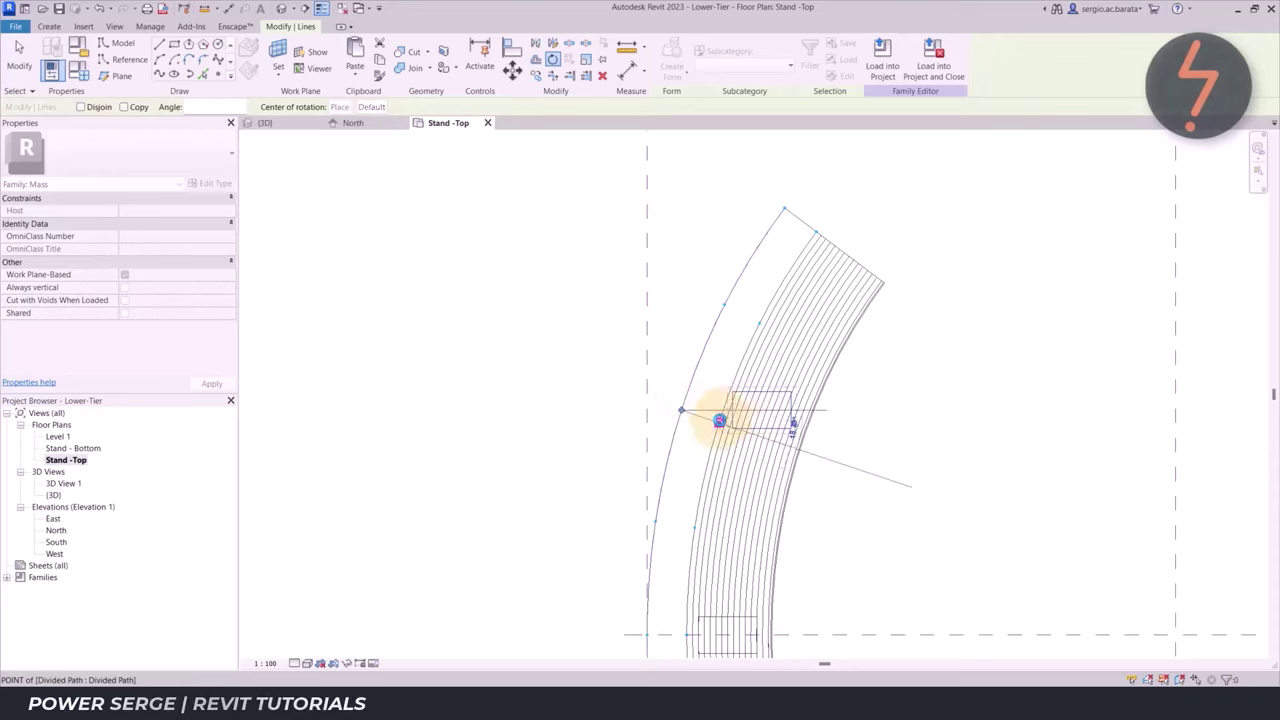
pyautogui.click(719, 420)
pyautogui.press('Escape')
# Mirror the left stand's rectangle profiles onto the right stand across the centre plane
pyautogui.rightClick(525, 411)
pyautogui.click(593, 558)
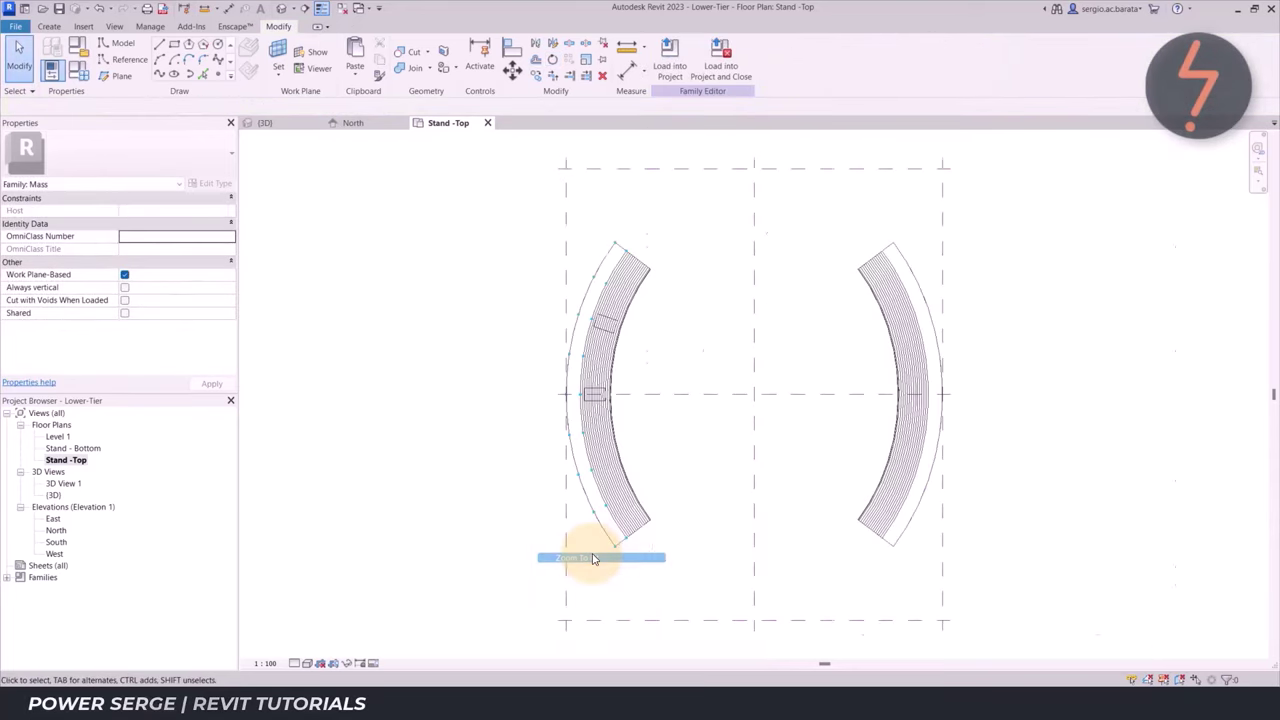
pyautogui.click(630, 345)
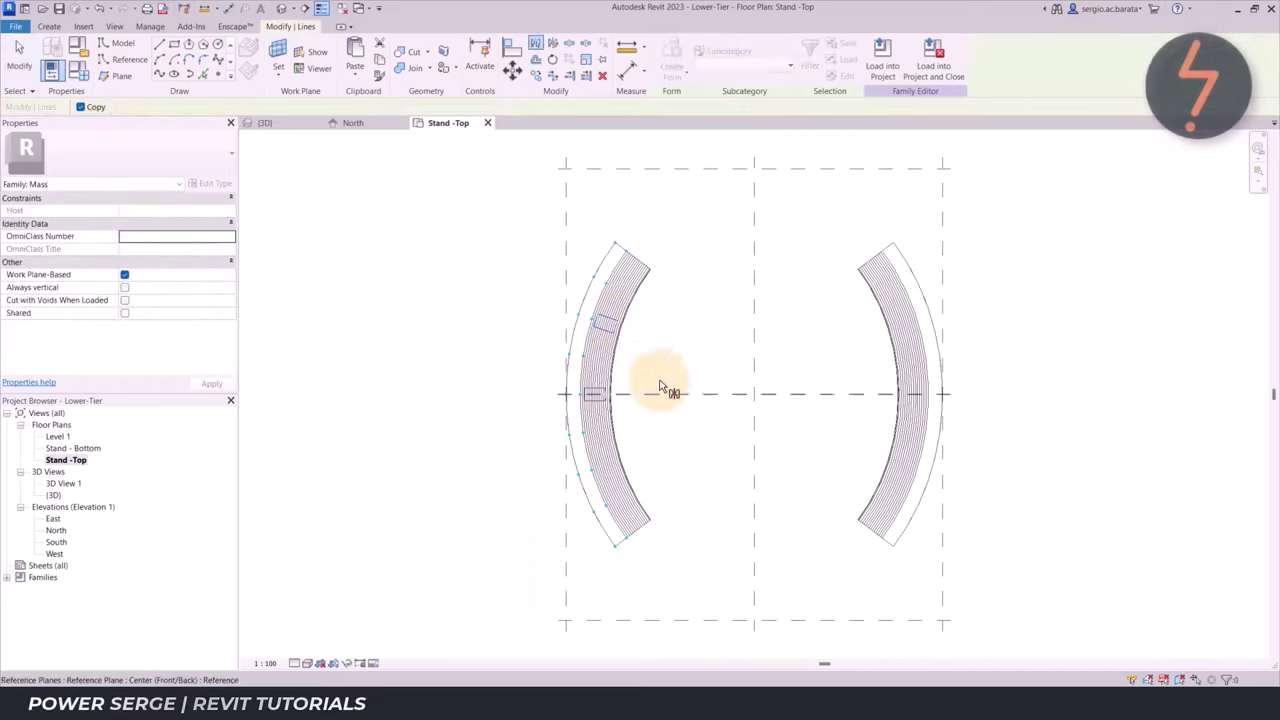
pyautogui.click(663, 383)
pyautogui.press('Escape')
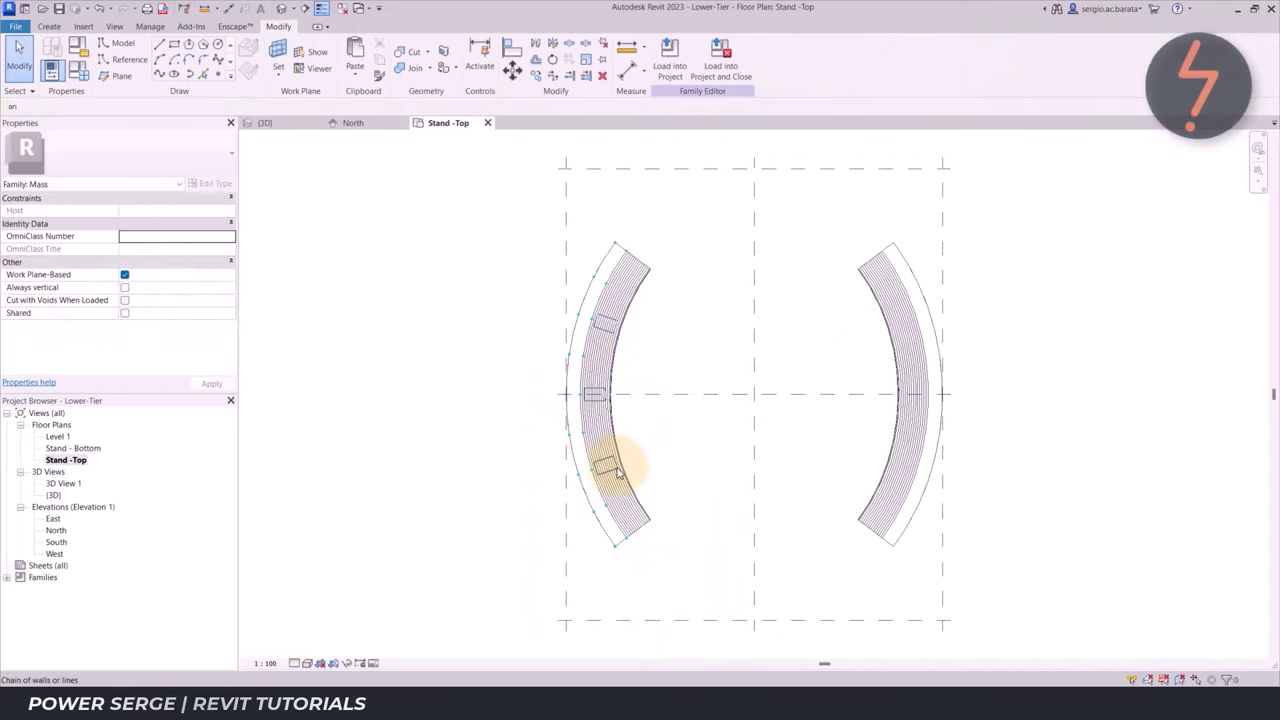
pyautogui.click(617, 455)
pyautogui.click(754, 356)
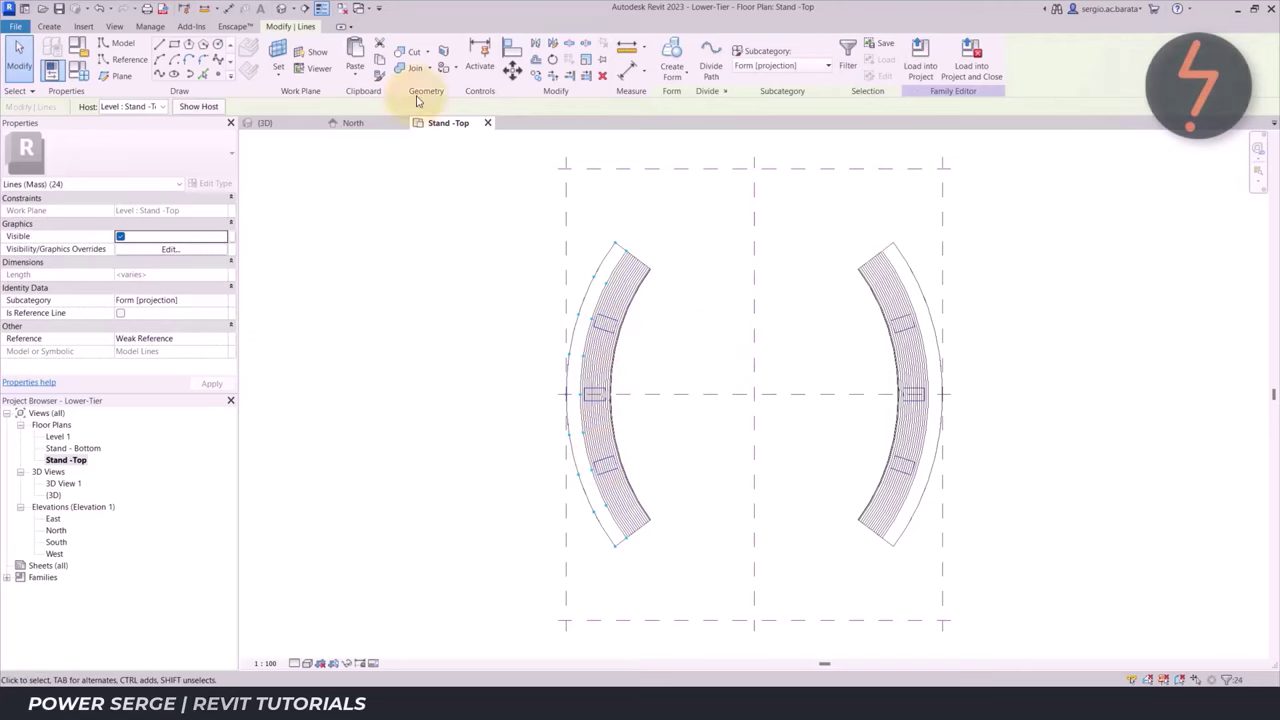
# Paste the profile lines Aligned to Selected Levels, then view the model in 3D
pyautogui.click(355, 66)
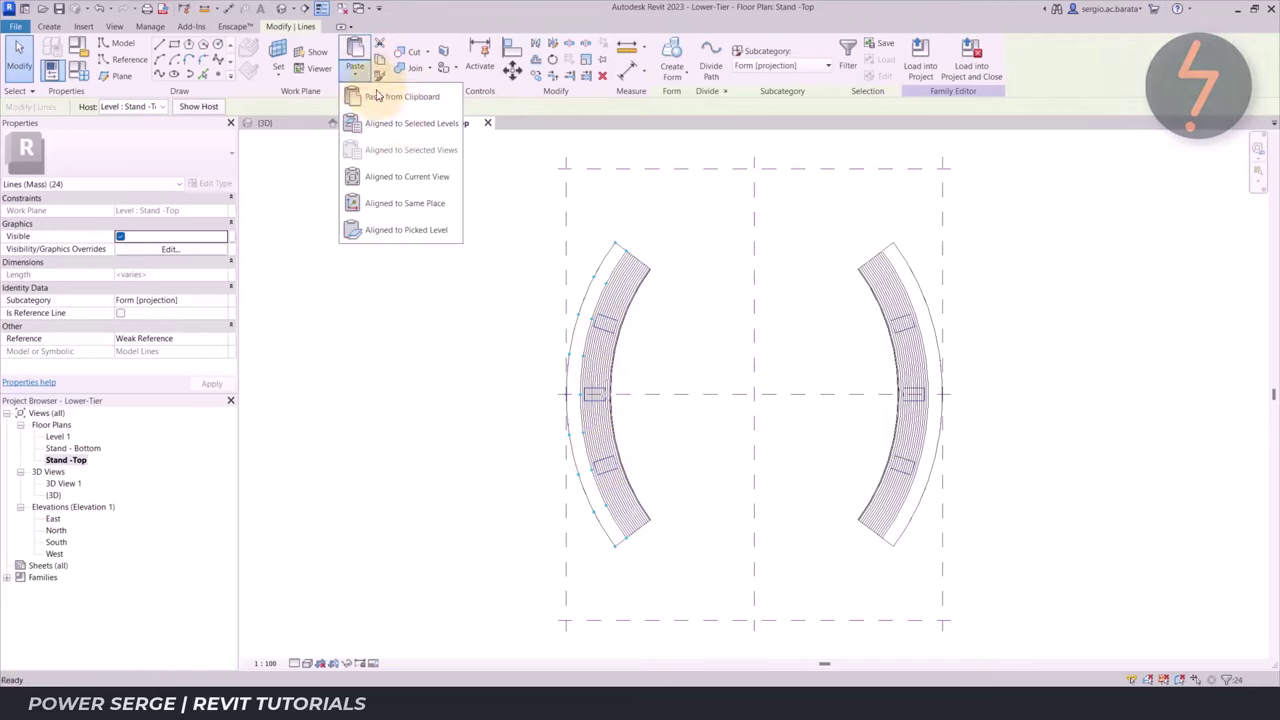
pyautogui.click(403, 122)
pyautogui.click(608, 290)
pyautogui.click(625, 437)
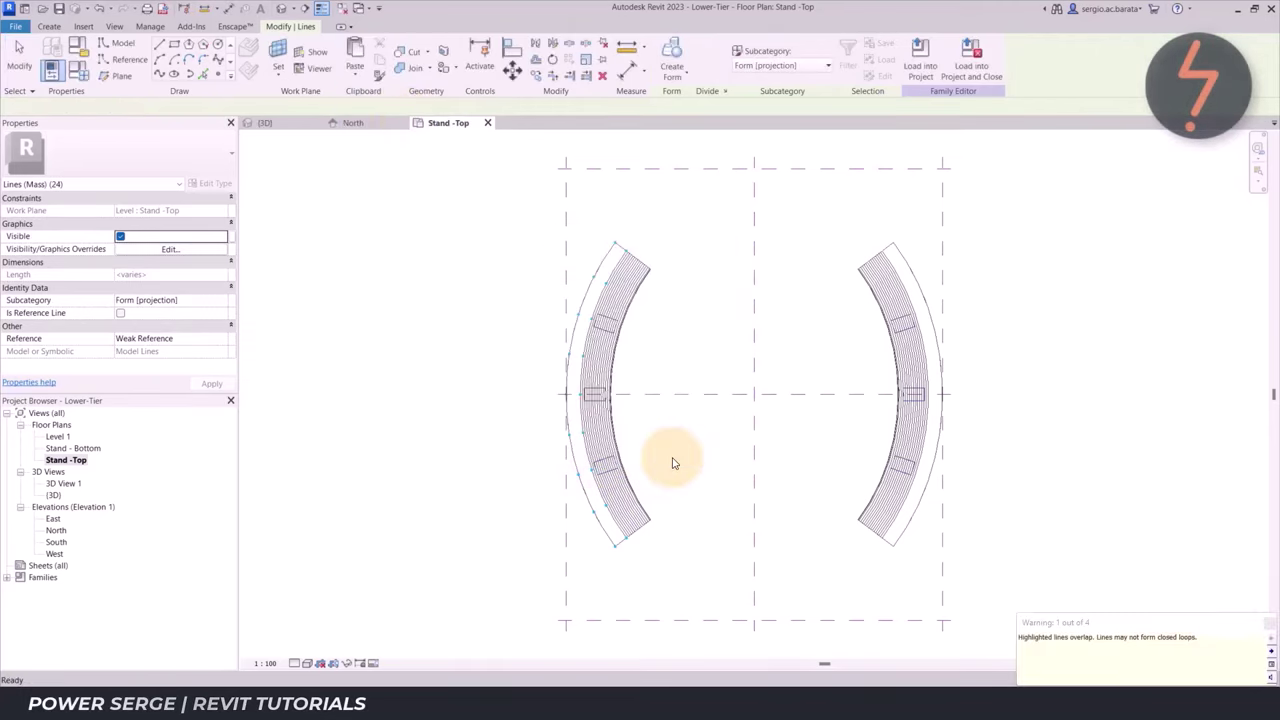
pyautogui.click(265, 122)
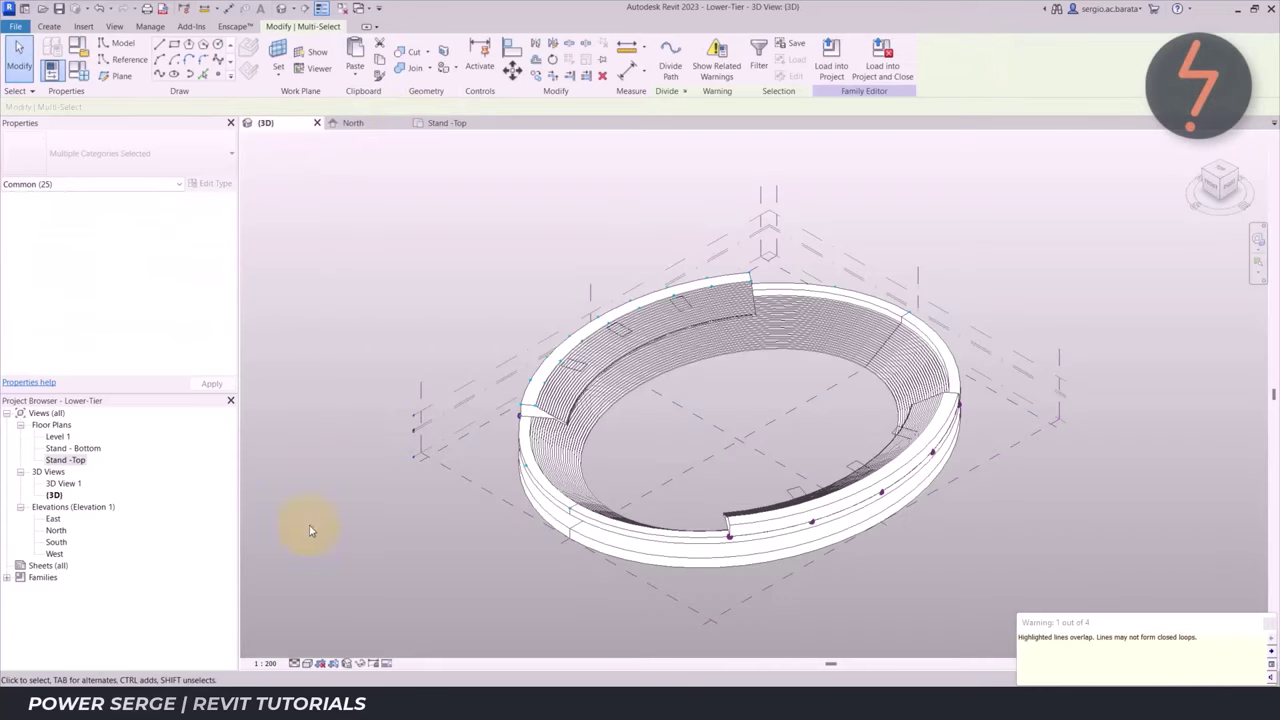
# Switch the 3D view to Wireframe and zoom in on the left stand's profiles
pyautogui.click(307, 663)
pyautogui.click(330, 596)
pyautogui.rightClick(414, 330)
pyautogui.click(440, 406)
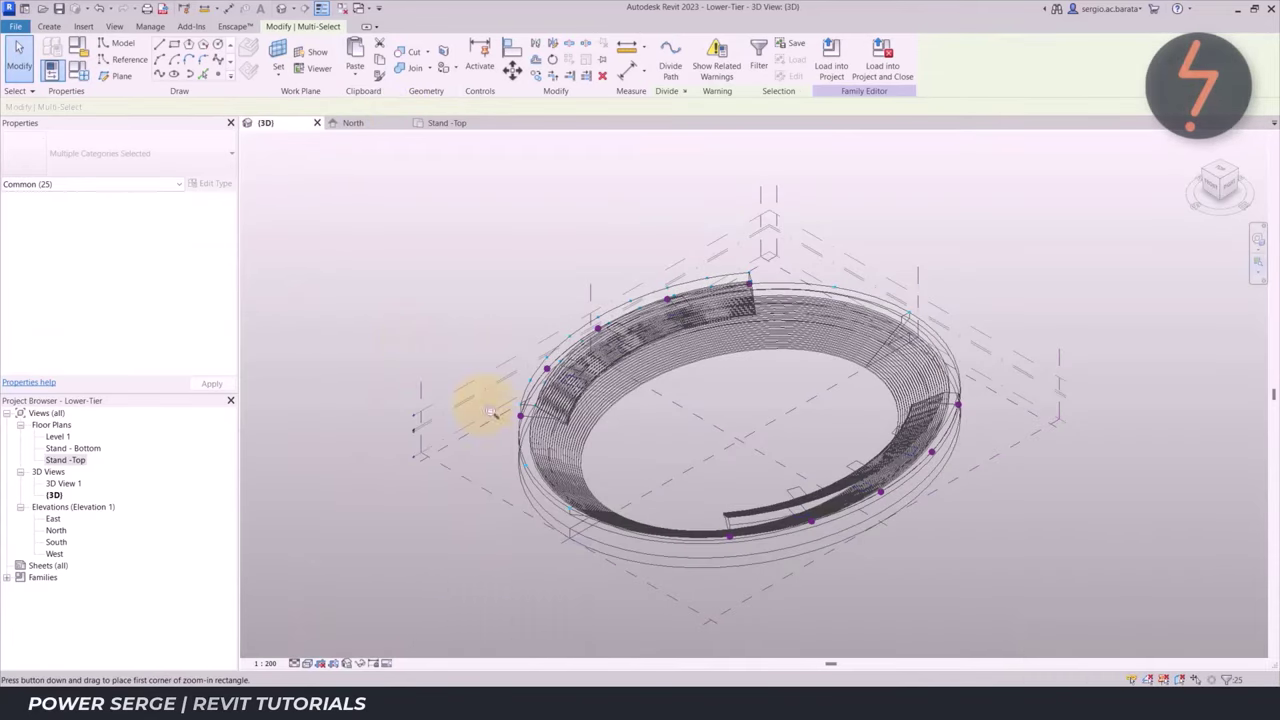
pyautogui.moveTo(491, 243); pyautogui.dragTo(718, 421)
pyautogui.press('Escape')
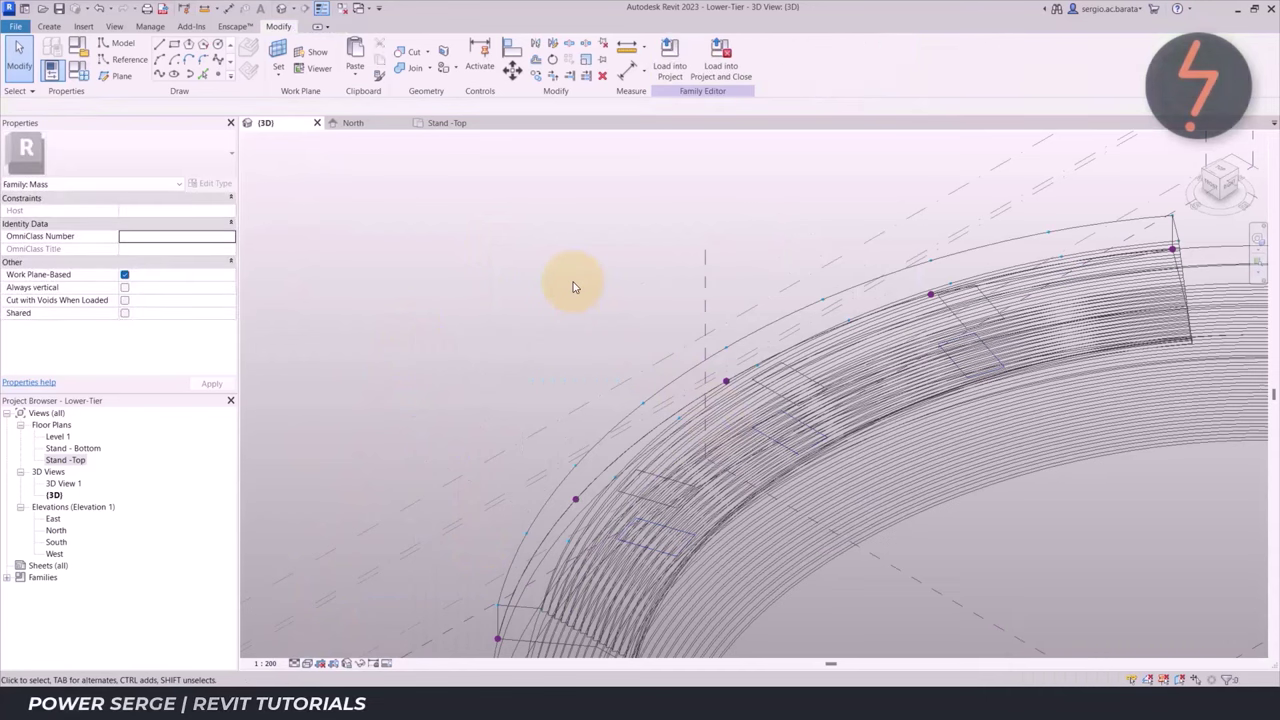
pyautogui.click(684, 461)
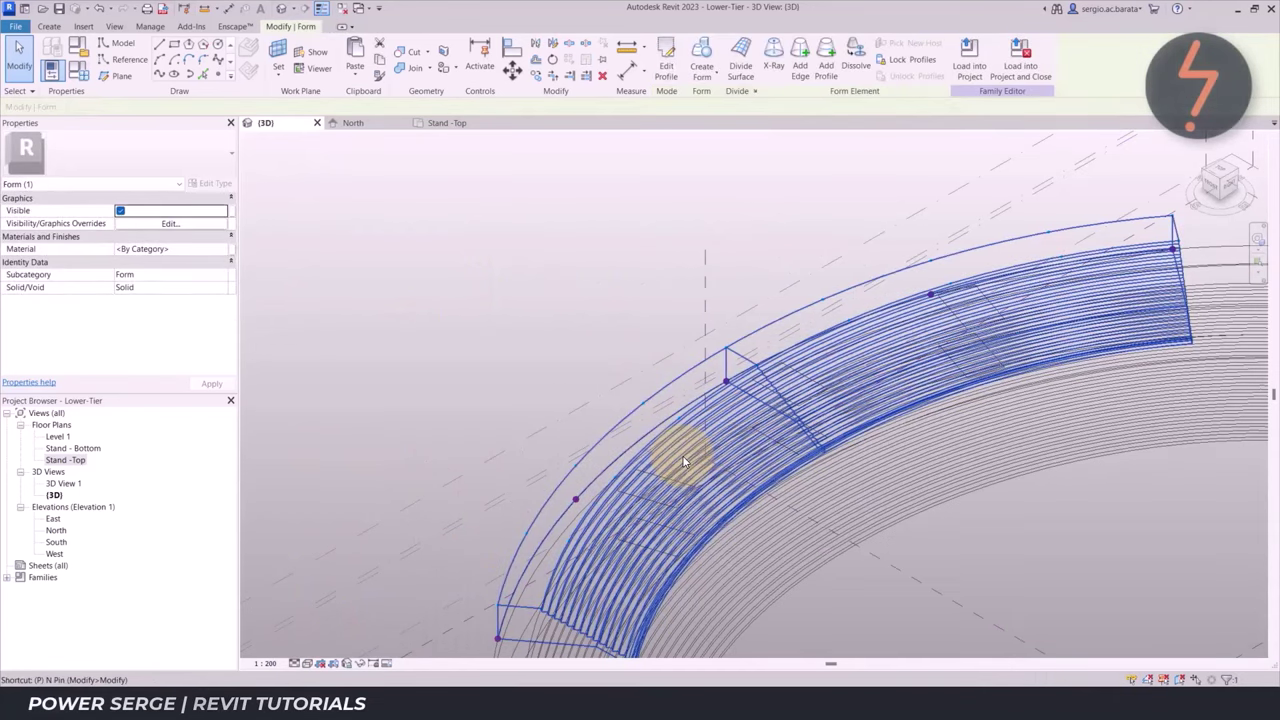
pyautogui.press('Escape')
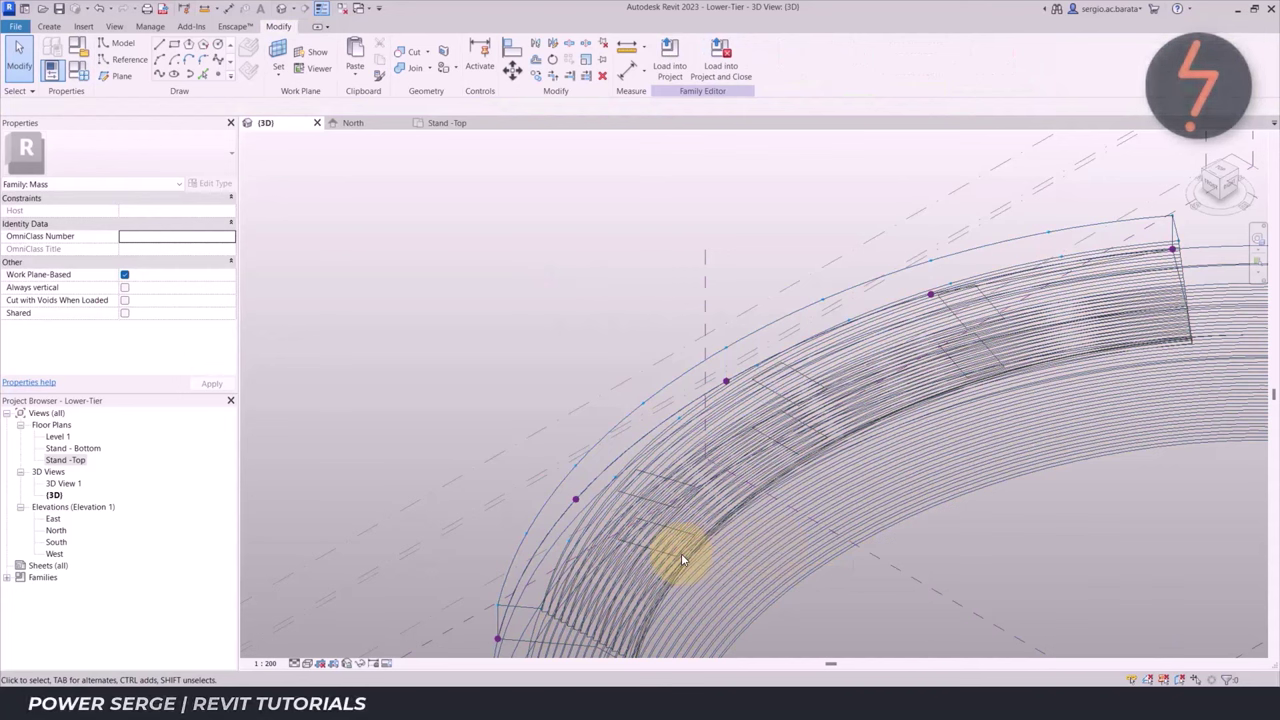
# Tab-select each rectangle chain and extrude it into a solid form box
pyautogui.press('Tab')
pyautogui.click(681, 550)
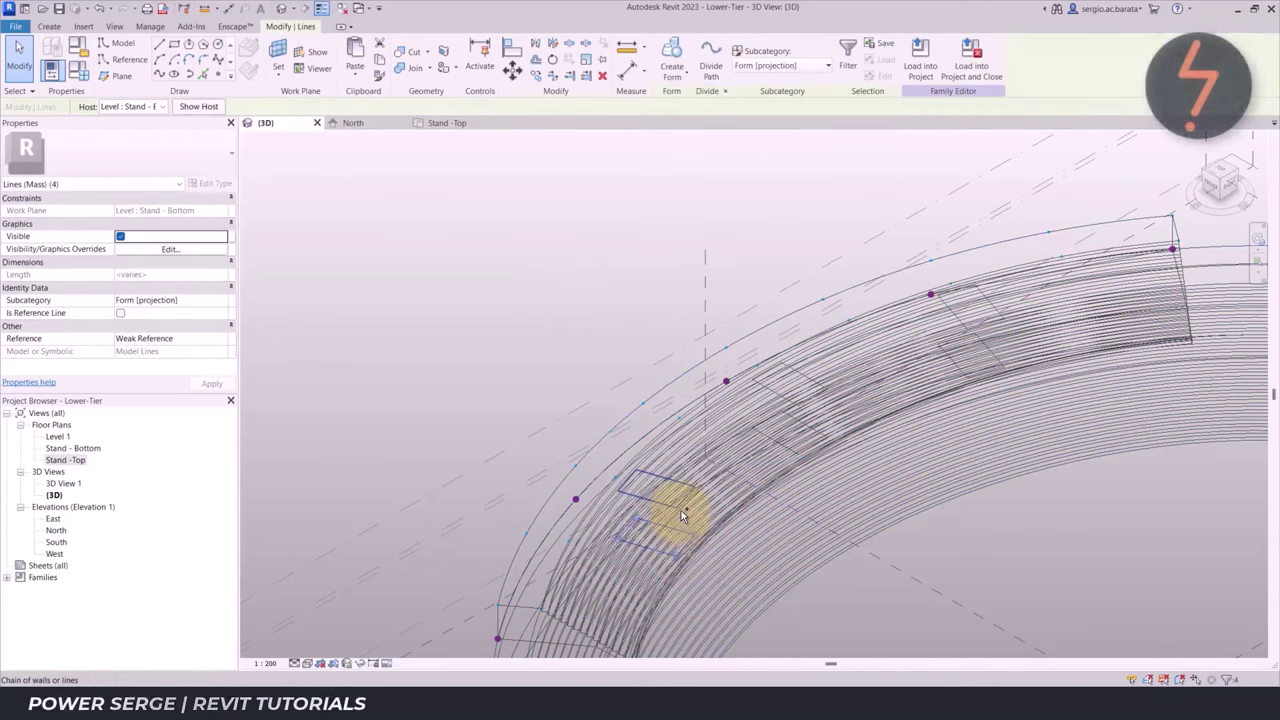
pyautogui.click(672, 70)
pyautogui.click(628, 223)
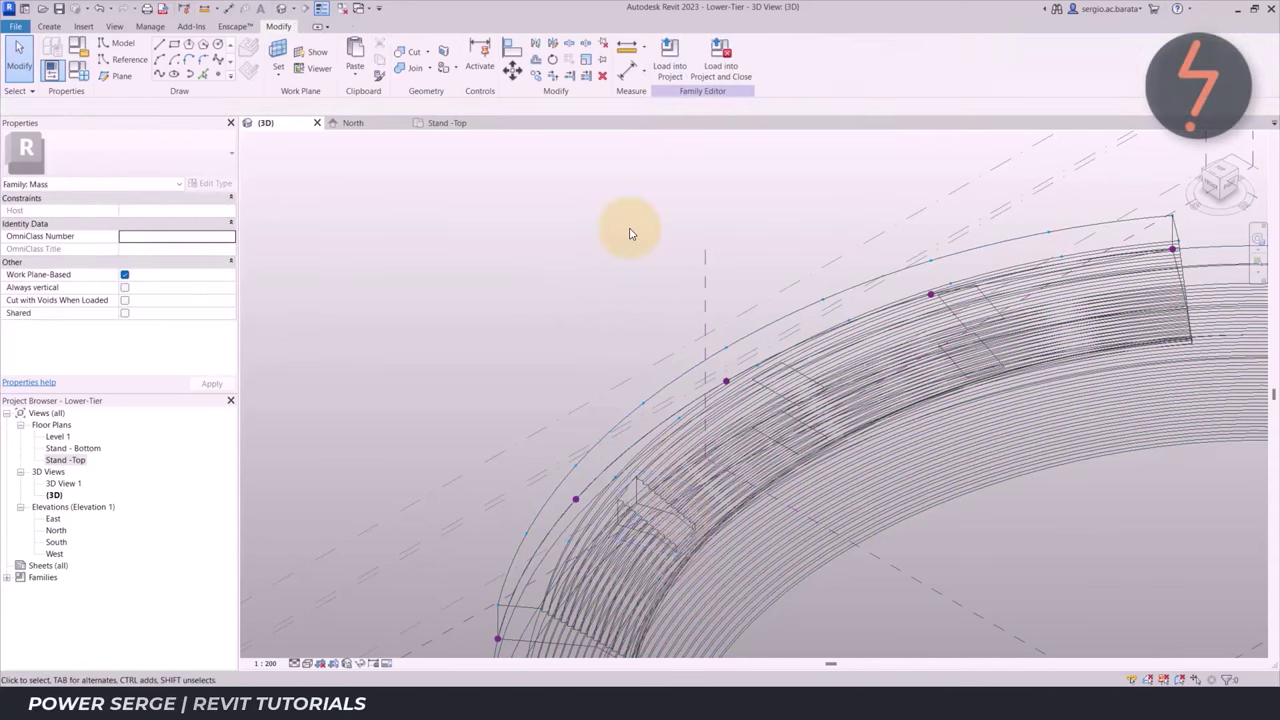
pyautogui.press('Tab')
pyautogui.click(943, 349)
pyautogui.click(672, 70)
pyautogui.click(690, 100)
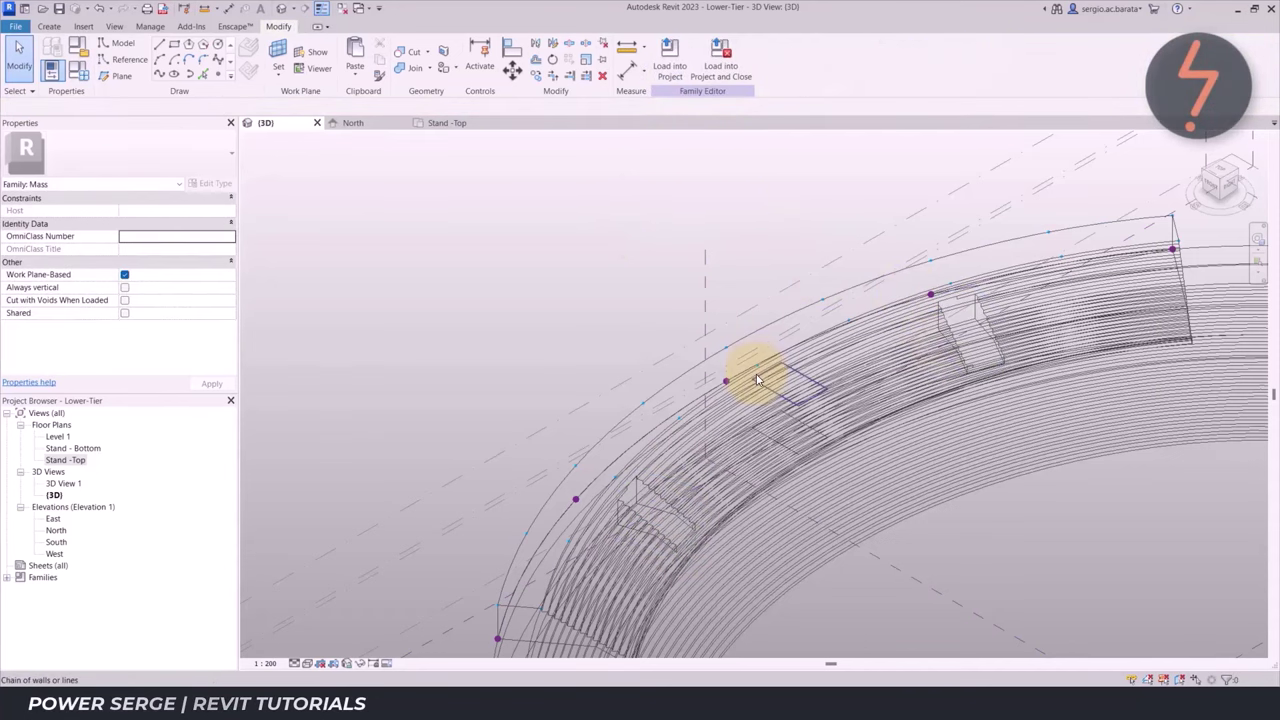
pyautogui.press('Tab')
pyautogui.click(767, 414)
pyautogui.click(672, 70)
pyautogui.click(690, 100)
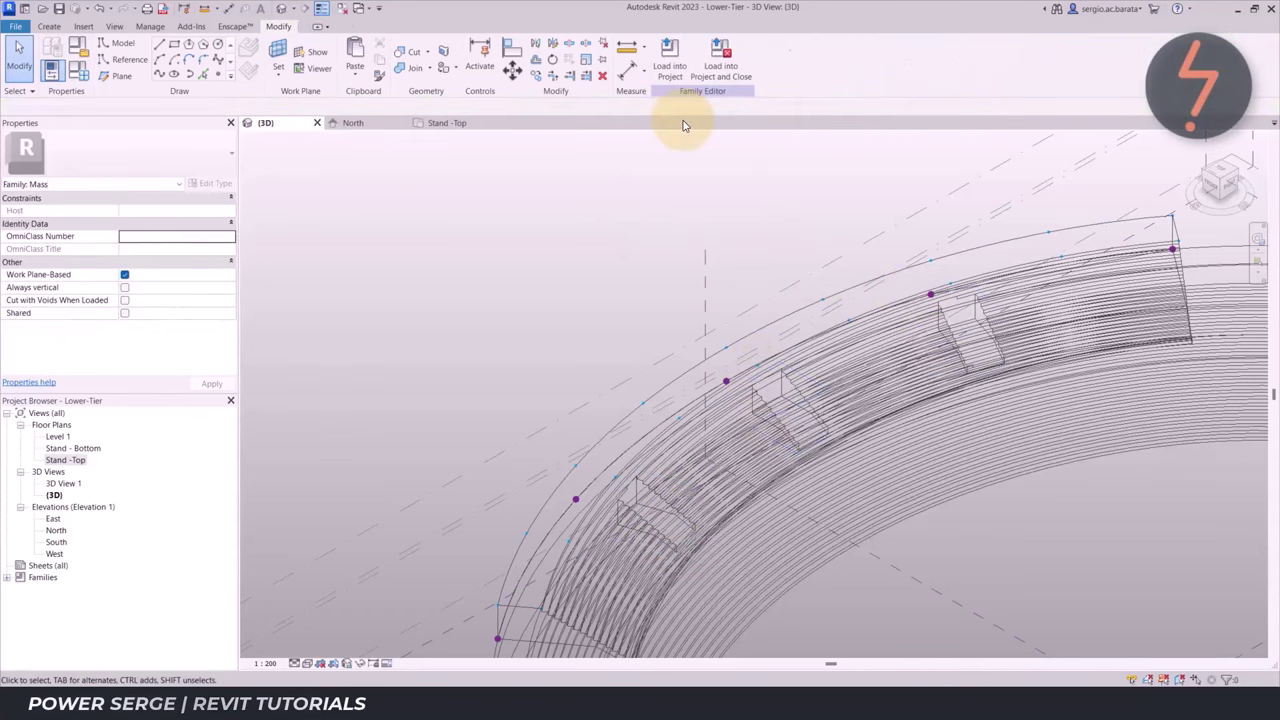
# Zoom to fit the whole ring and set the visual style to Shaded
pyautogui.rightClick(460, 290)
pyautogui.click(589, 472)
pyautogui.scroll(5, 737, 428)
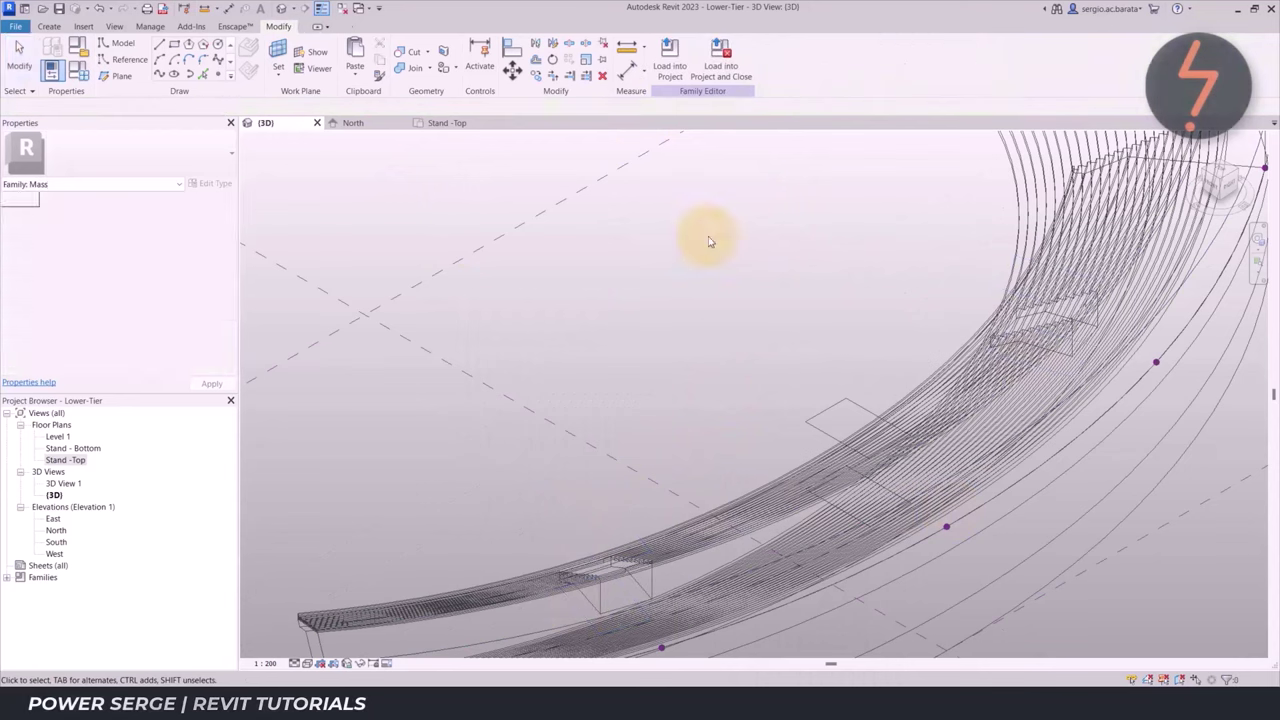
pyautogui.rightClick(745, 349)
pyautogui.click(874, 531)
pyautogui.click(307, 663)
pyautogui.click(343, 597)
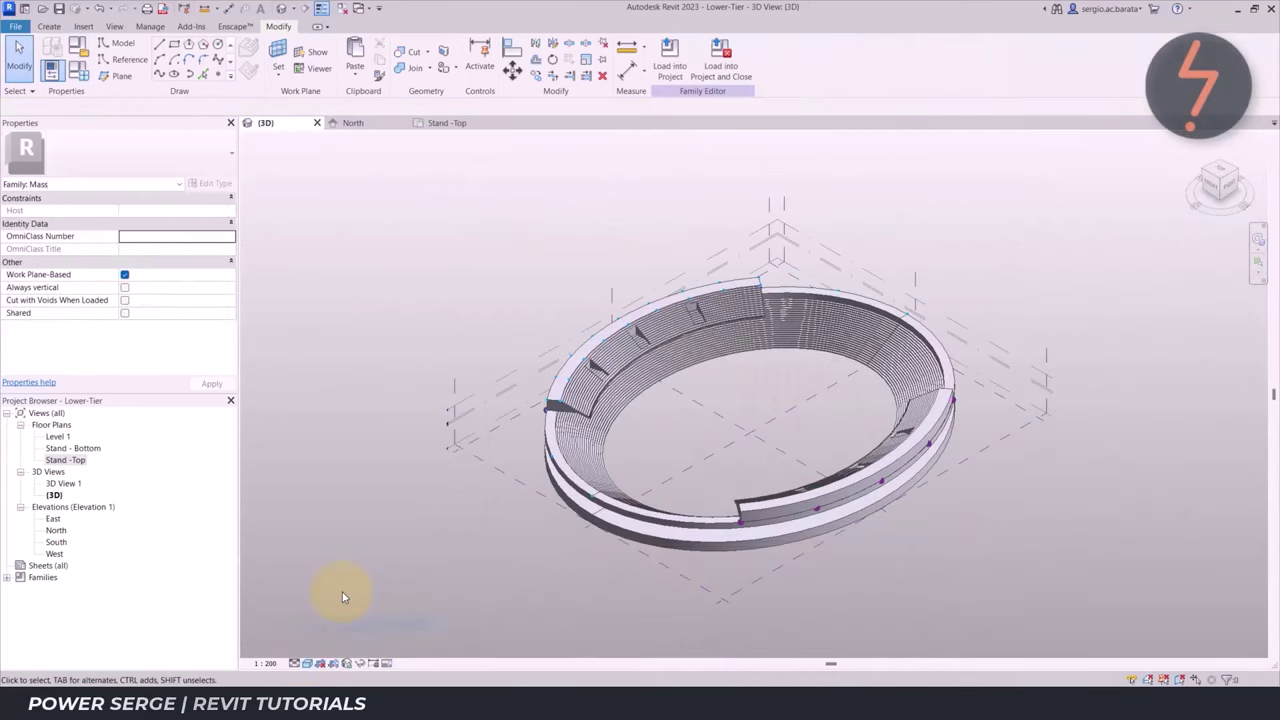
# Save the current family under a new file name with Save As
pyautogui.click(16, 26)
pyautogui.moveTo(48, 199)
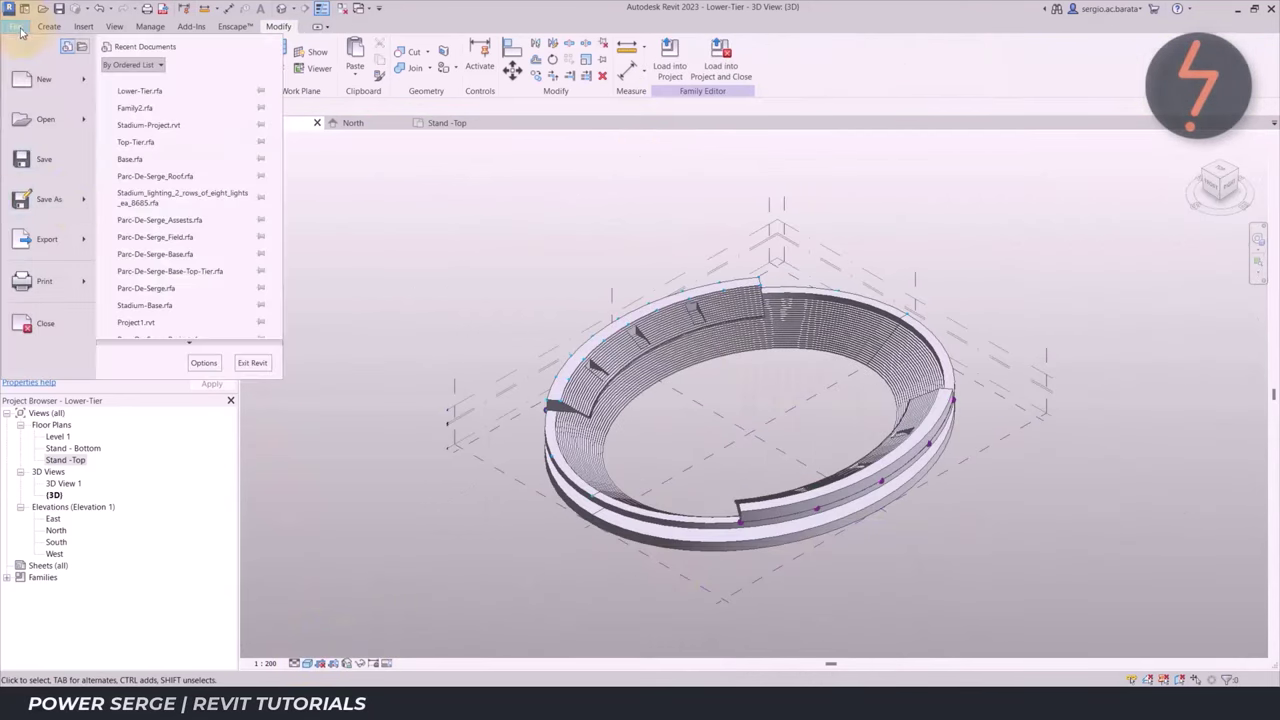
pyautogui.click(200, 178)
pyautogui.click(388, 408)
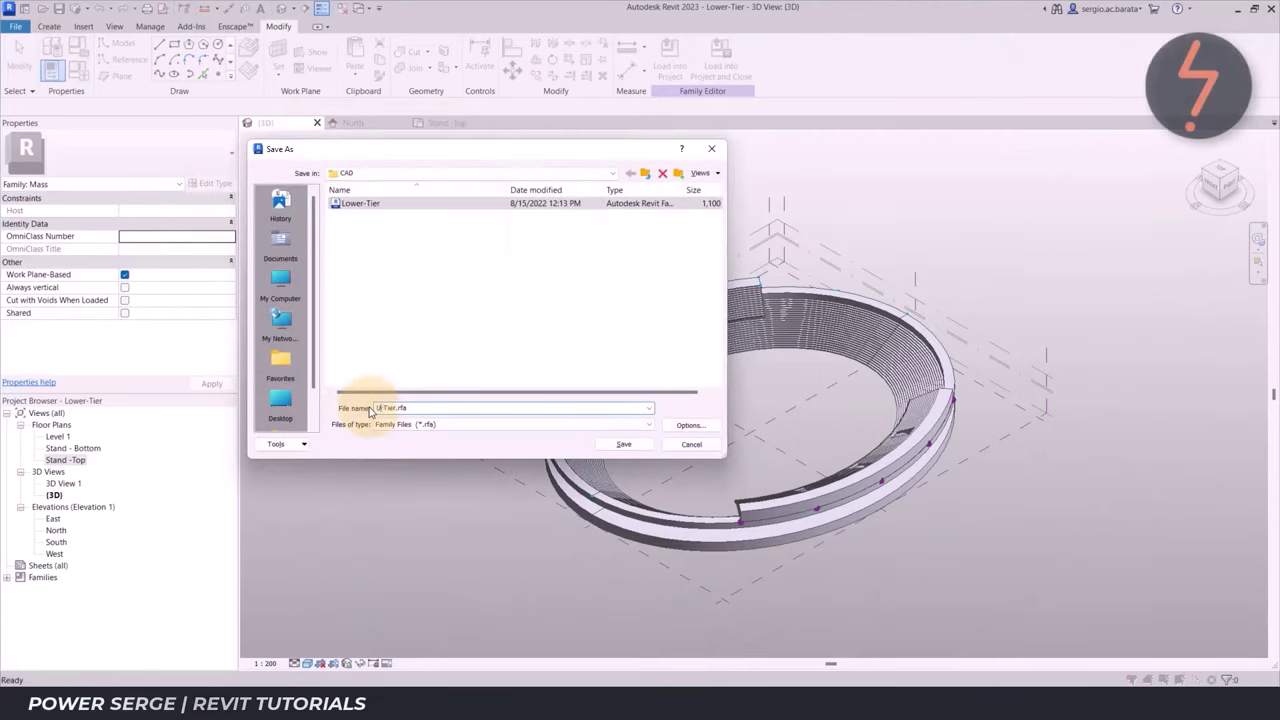
pyautogui.click(623, 444)
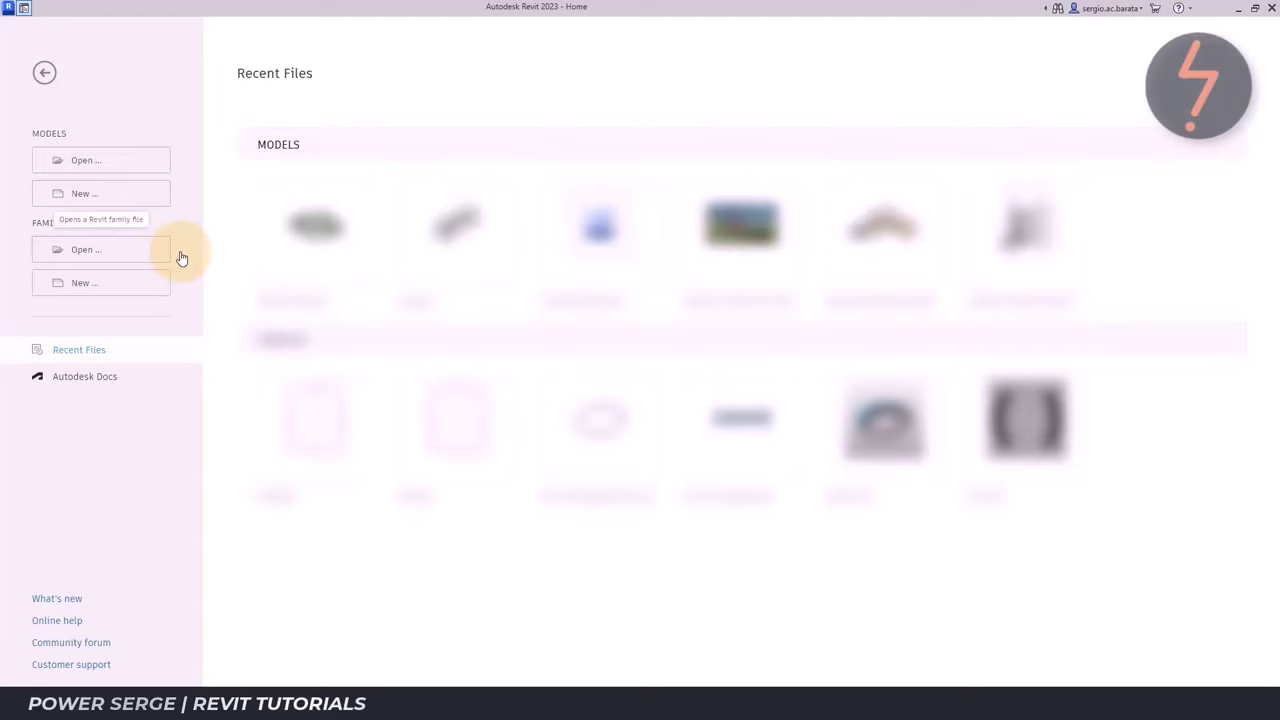
# Open the Template family from the CAD folder
pyautogui.click(175, 254)
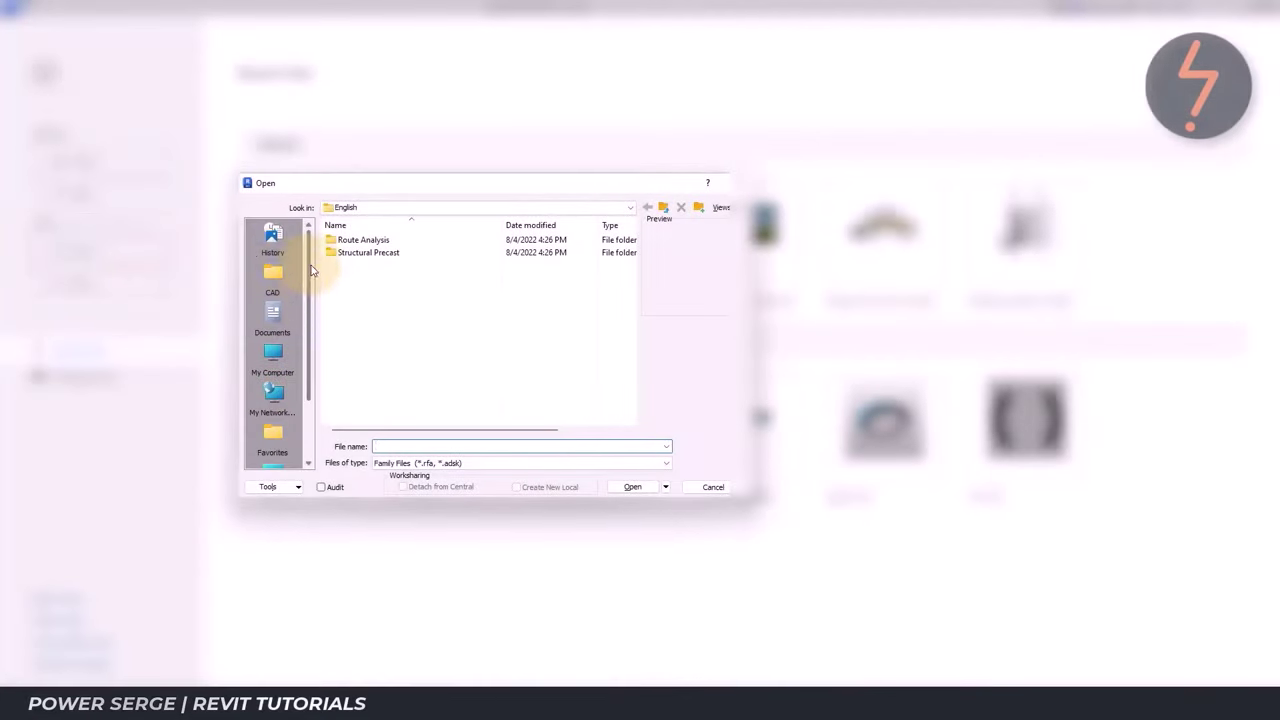
pyautogui.click(272, 272)
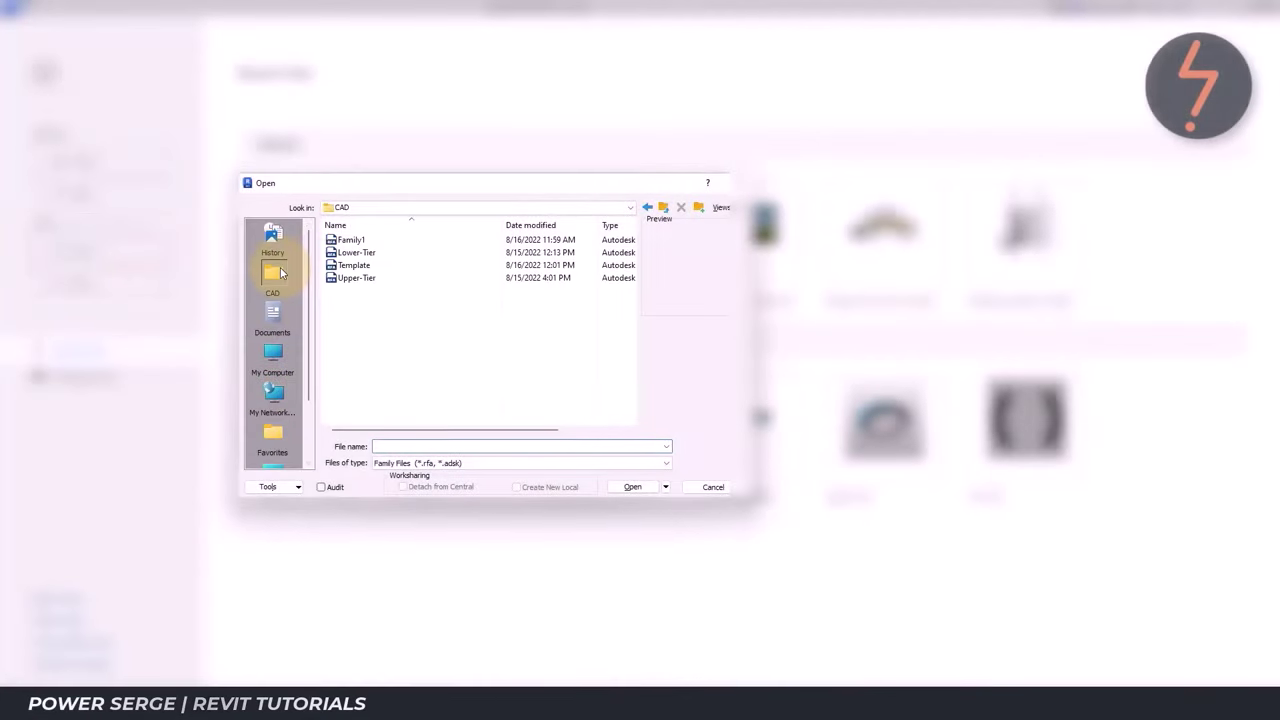
pyautogui.click(353, 265)
pyautogui.click(632, 486)
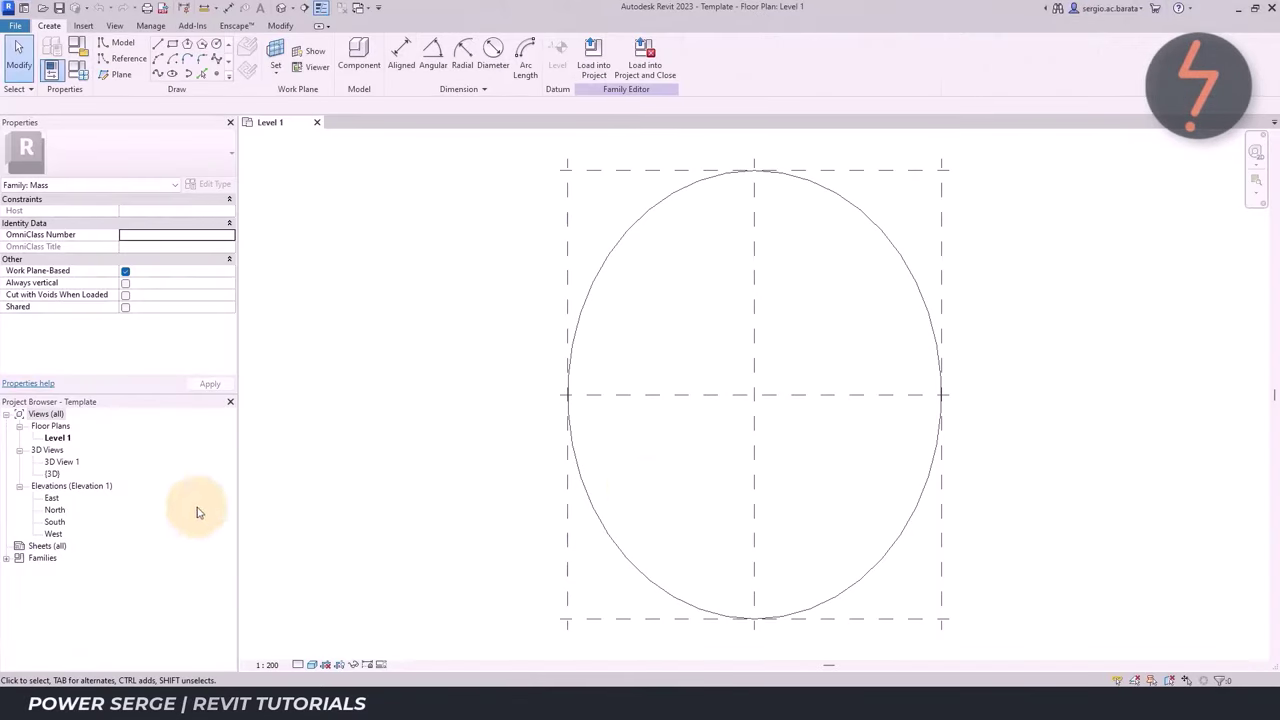
# In North elevation, copy Level 1 upward to create Levels 12–17, the lowest at 21500, then 2000 apart
pyautogui.doubleClick(55, 510)
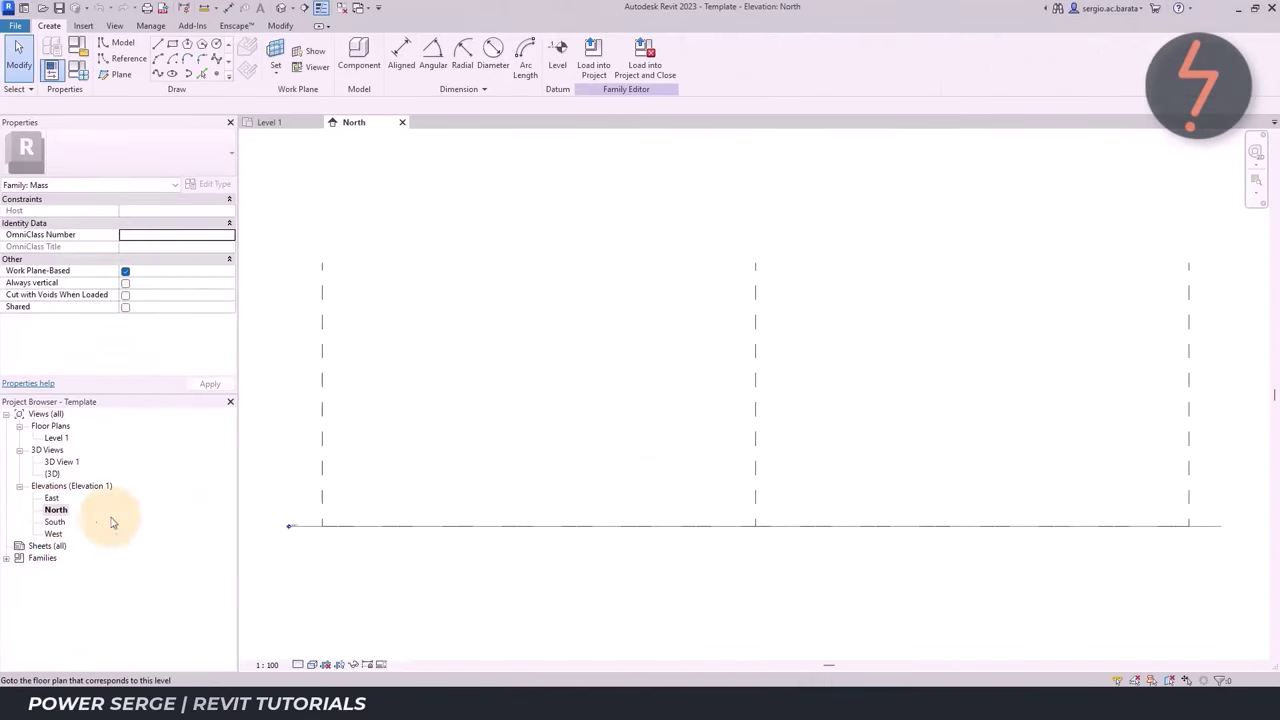
pyautogui.click(303, 525)
pyautogui.write('2150')
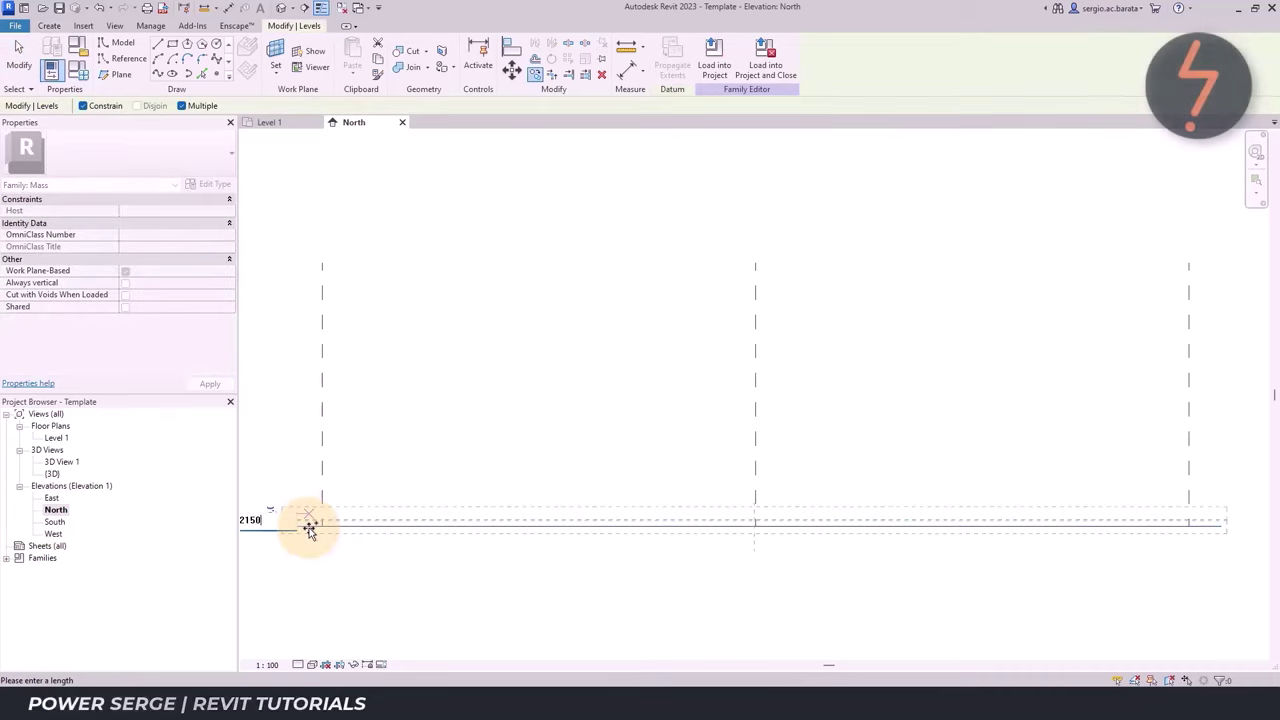
pyautogui.press('Return')
pyautogui.press('Return')
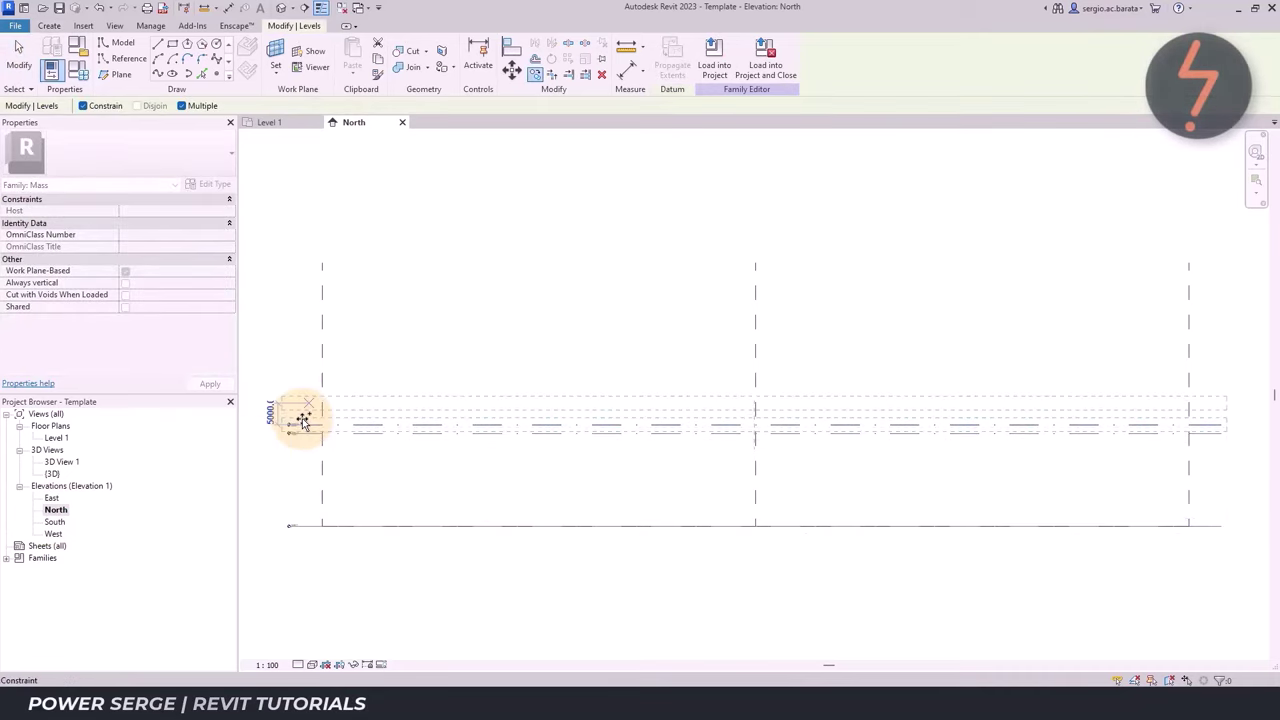
pyautogui.write('200')
pyautogui.press('Return')
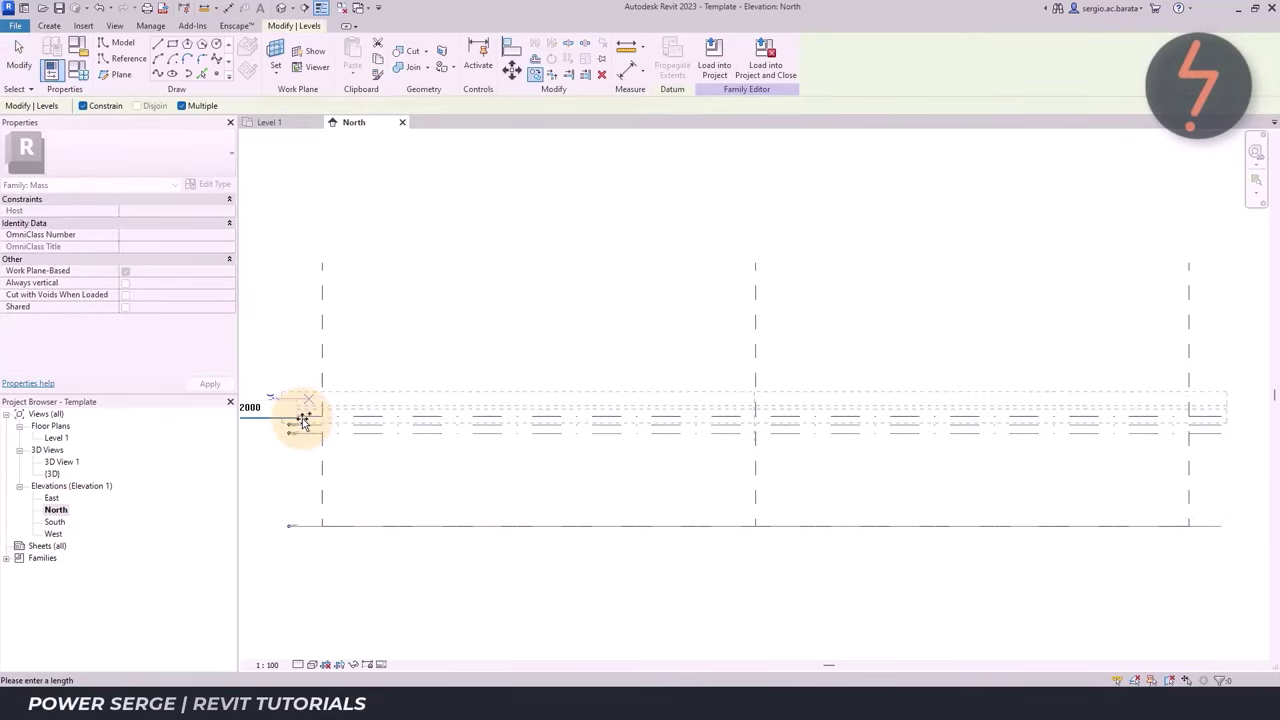
pyautogui.press('Return')
pyautogui.write('000')
pyautogui.press('Return')
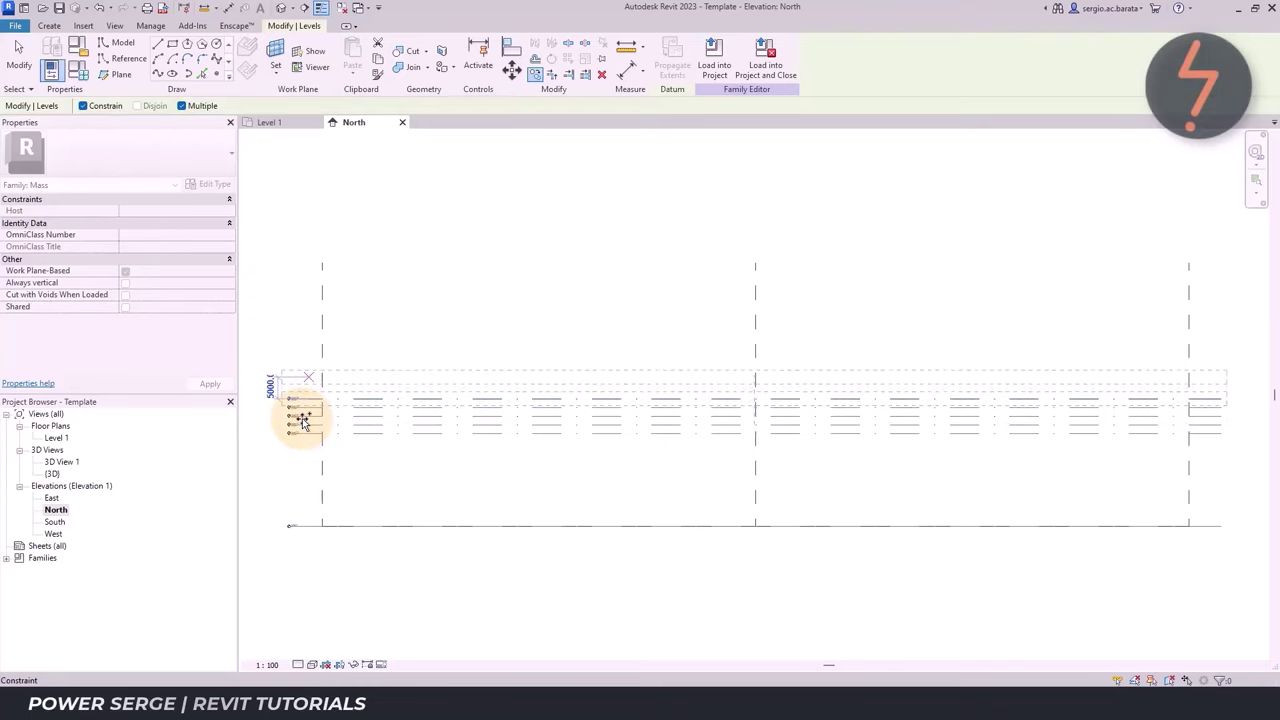
pyautogui.write('00')
pyautogui.press('Return')
pyautogui.press('Escape')
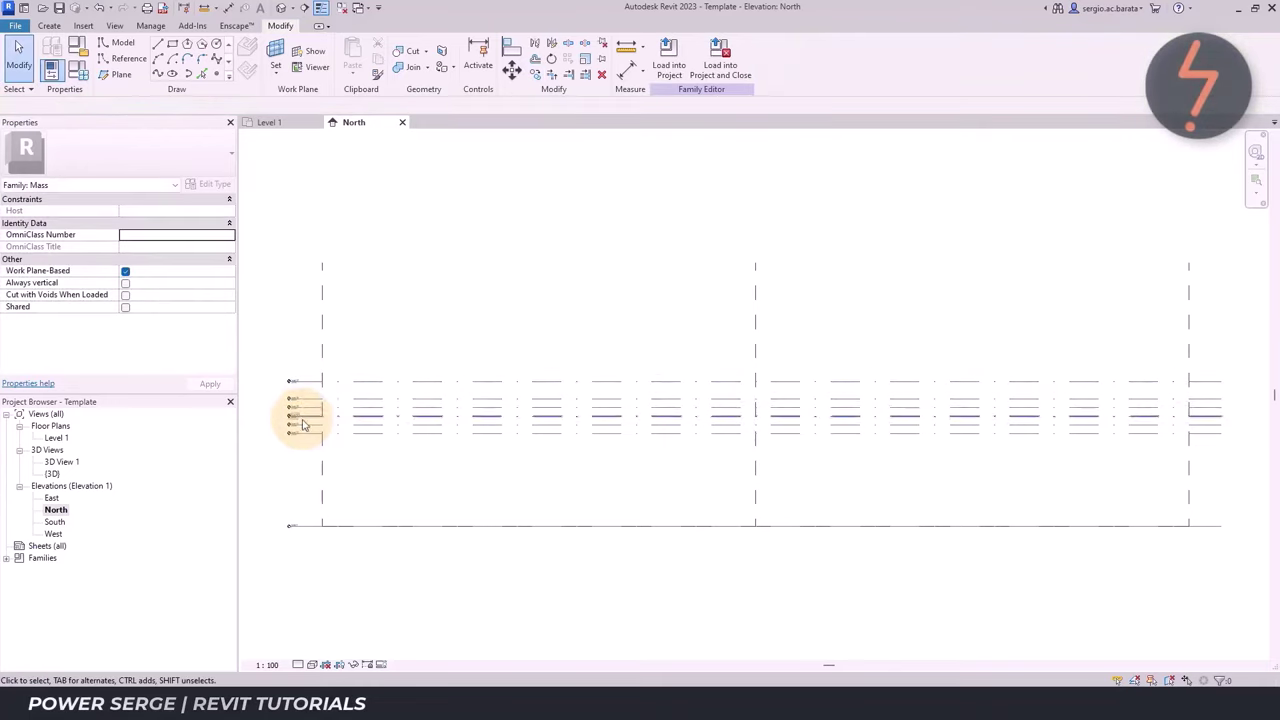
# Add an aligned dimension string (DI) across the new levels, then return to the Level 1 plan
pyautogui.press('d')
pyautogui.press('i')
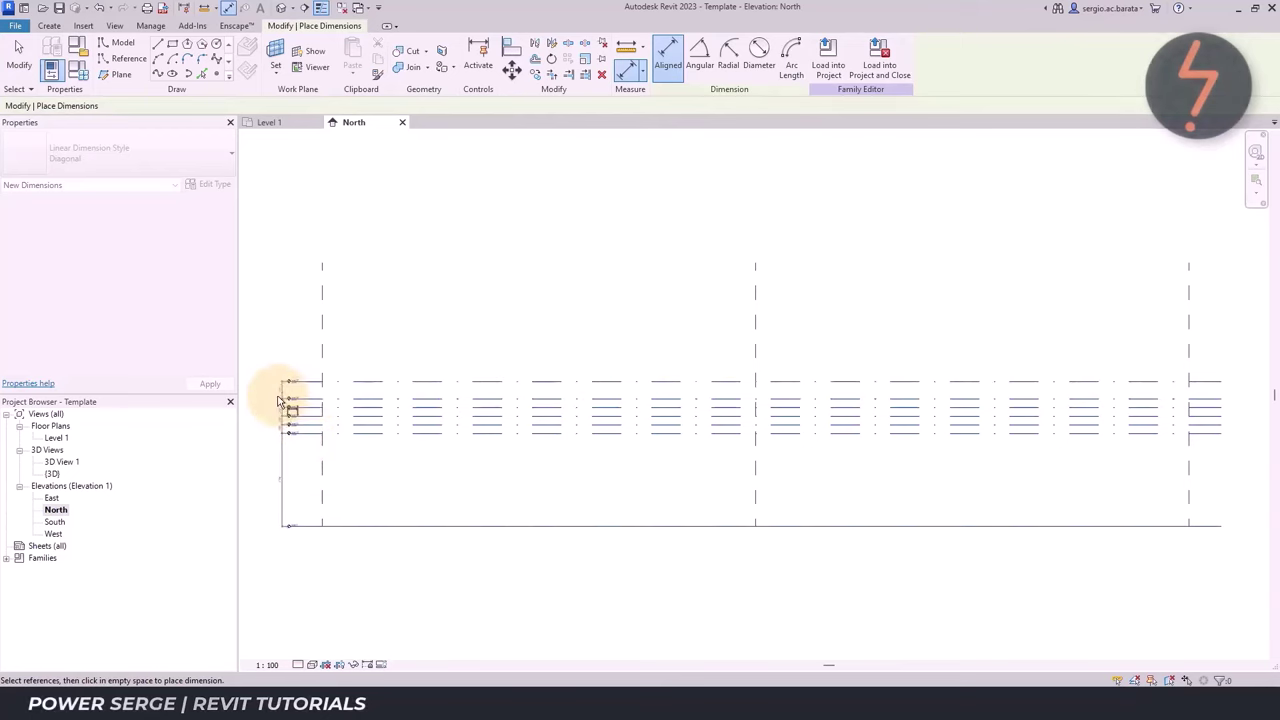
pyautogui.click(278, 390)
pyautogui.press('Escape')
pyautogui.press('Escape')
pyautogui.rightClick(258, 385)
pyautogui.click(300, 486)
pyautogui.moveTo(258, 358); pyautogui.dragTo(347, 543)
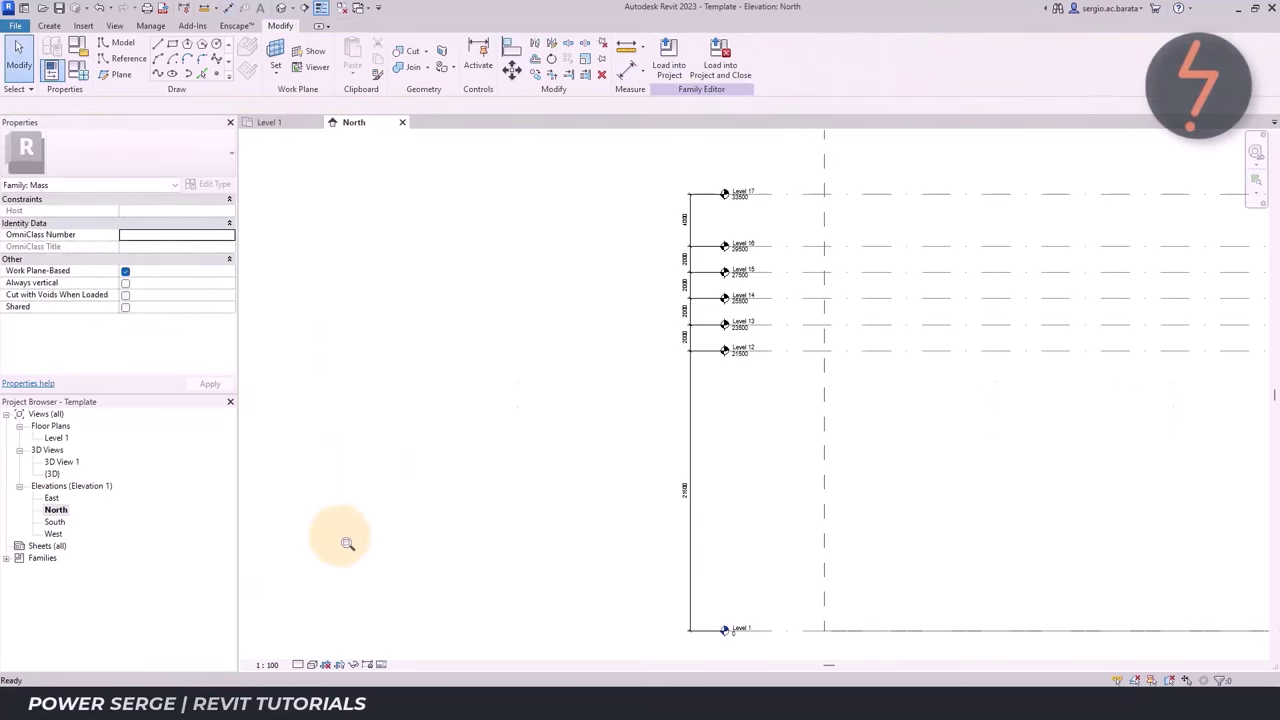
pyautogui.click(269, 122)
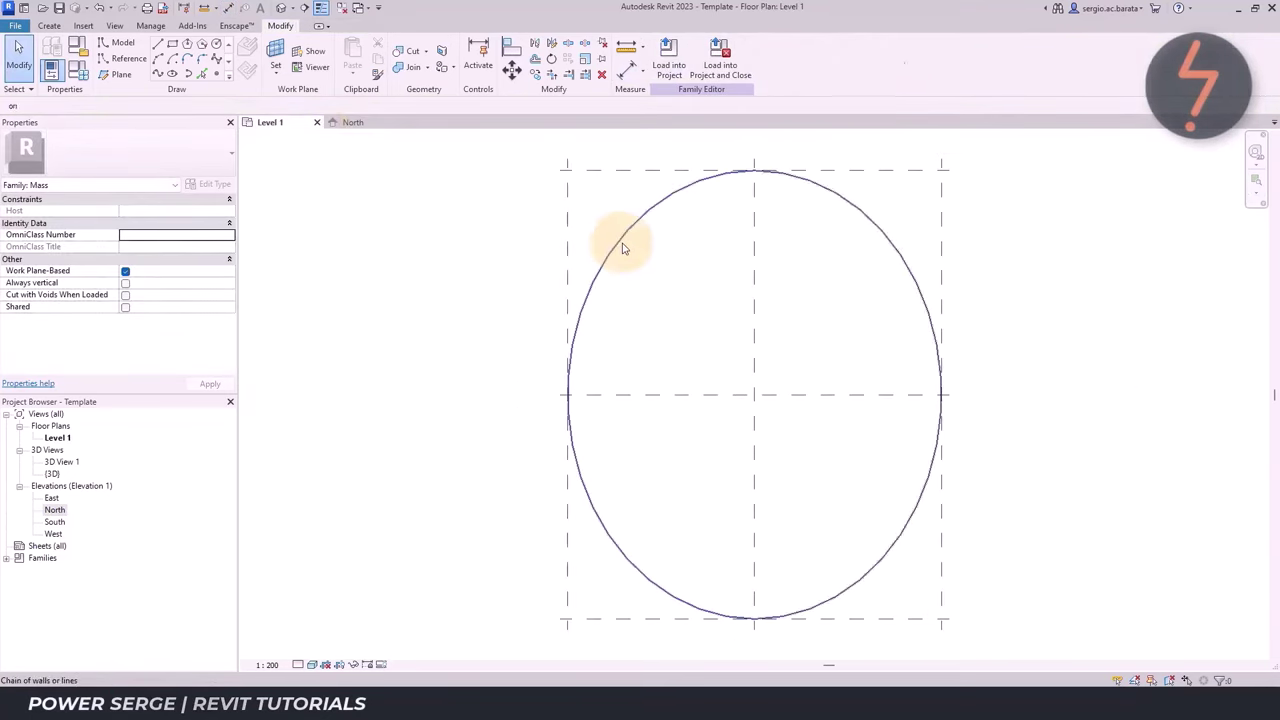
# Divide the ellipse into a path of 50 points
pyautogui.click(618, 240)
pyautogui.click(675, 60)
pyautogui.click(129, 225)
pyautogui.write('50')
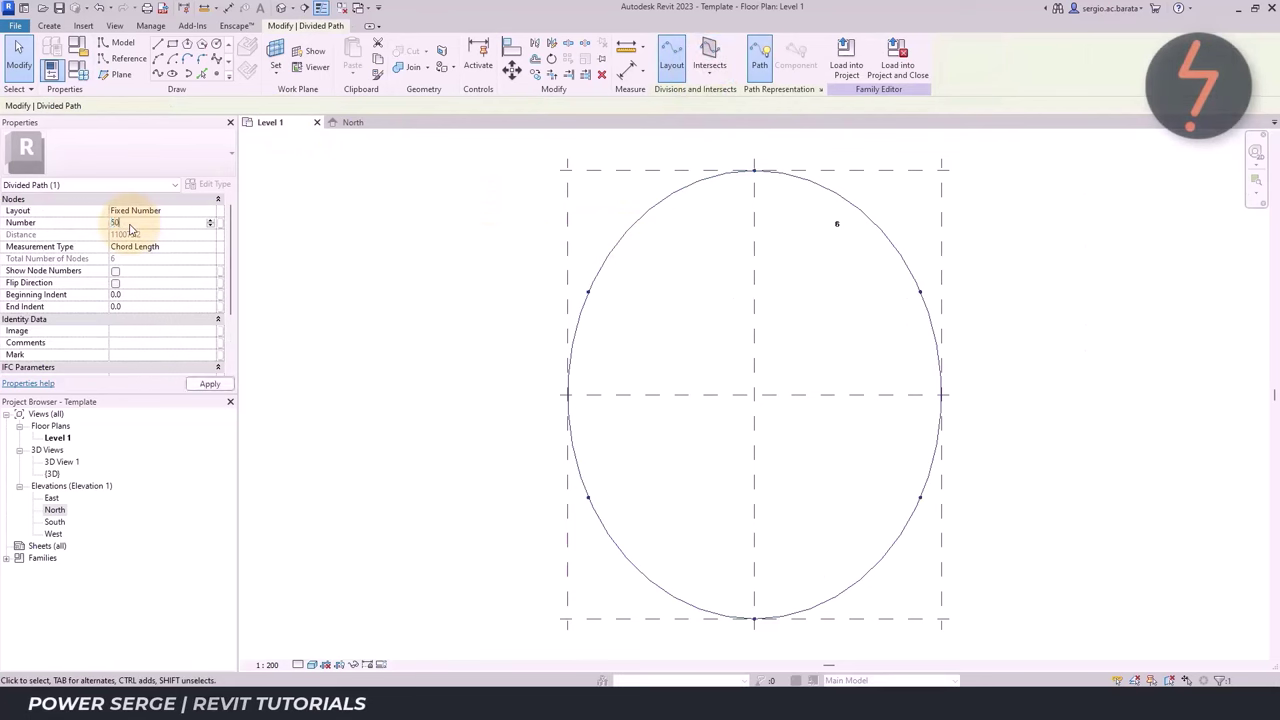
pyautogui.click(284, 8)
# Paste the divided ellipse aligned onto Levels 12 through 17, then open the East elevation
pyautogui.click(712, 586)
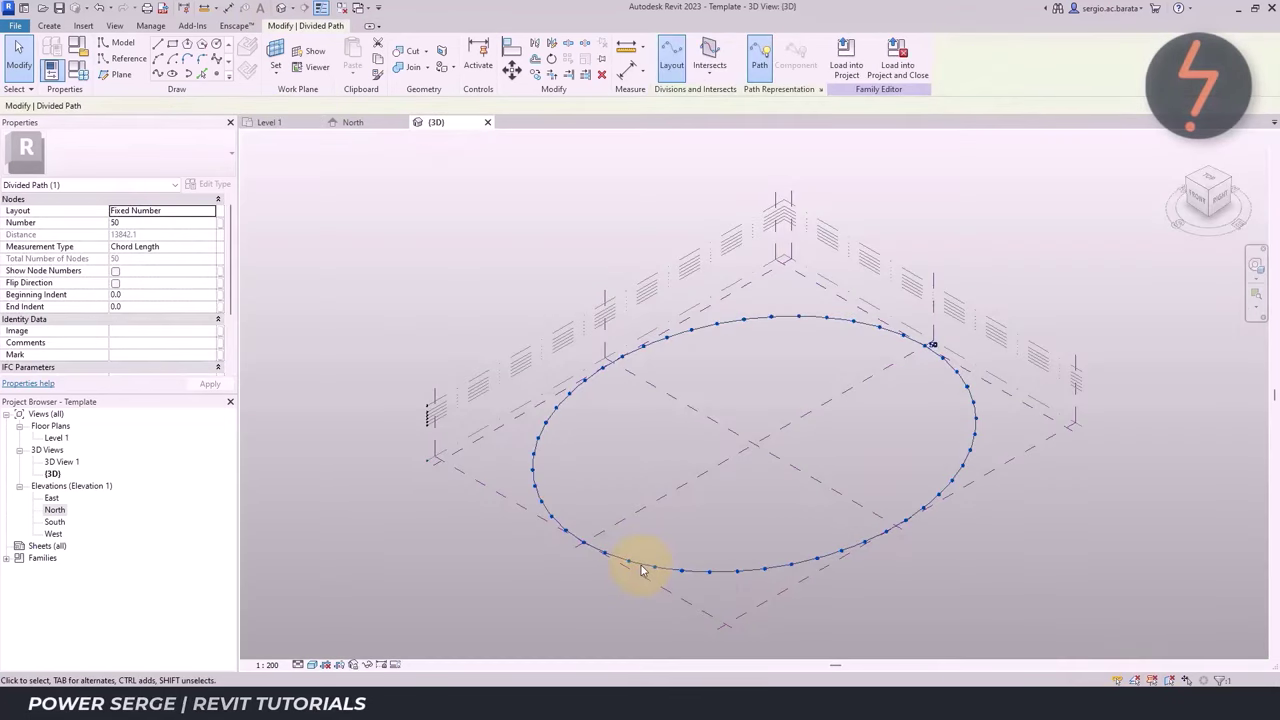
pyautogui.click(352, 75)
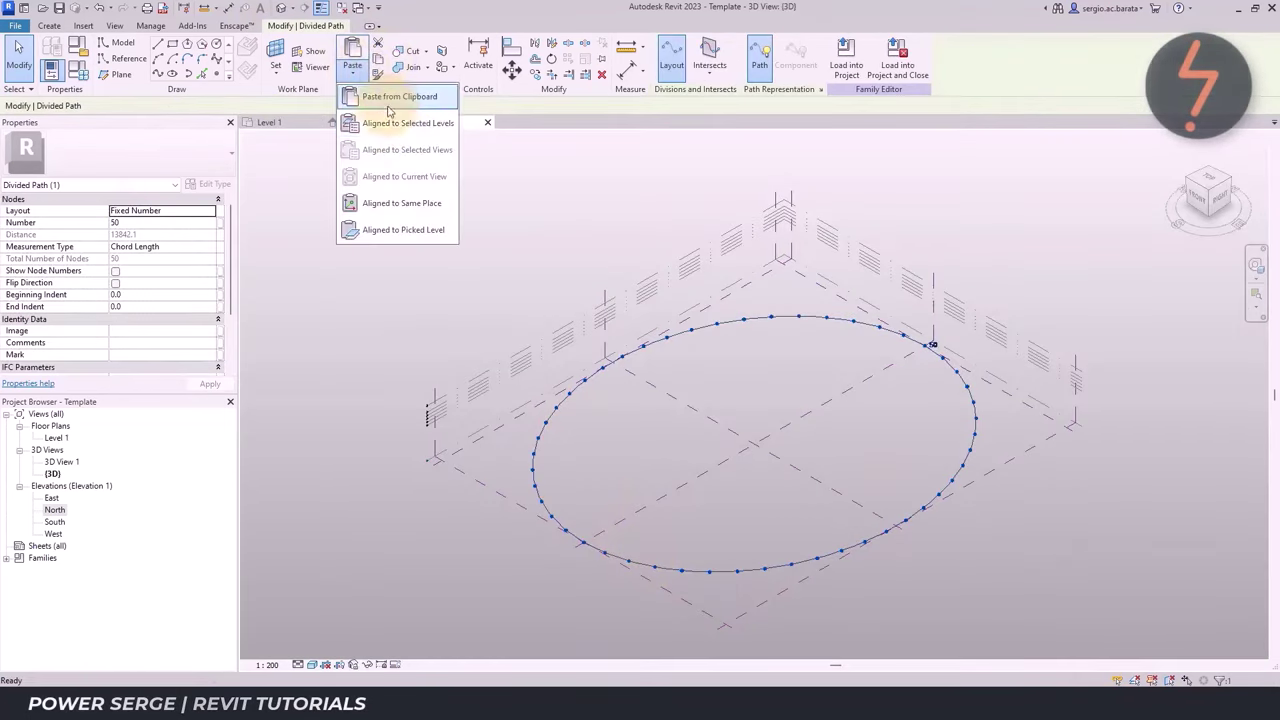
pyautogui.click(415, 172)
pyautogui.click(575, 269)
pyautogui.keyDown('shift'); pyautogui.click(577, 313); pyautogui.keyUp('shift')
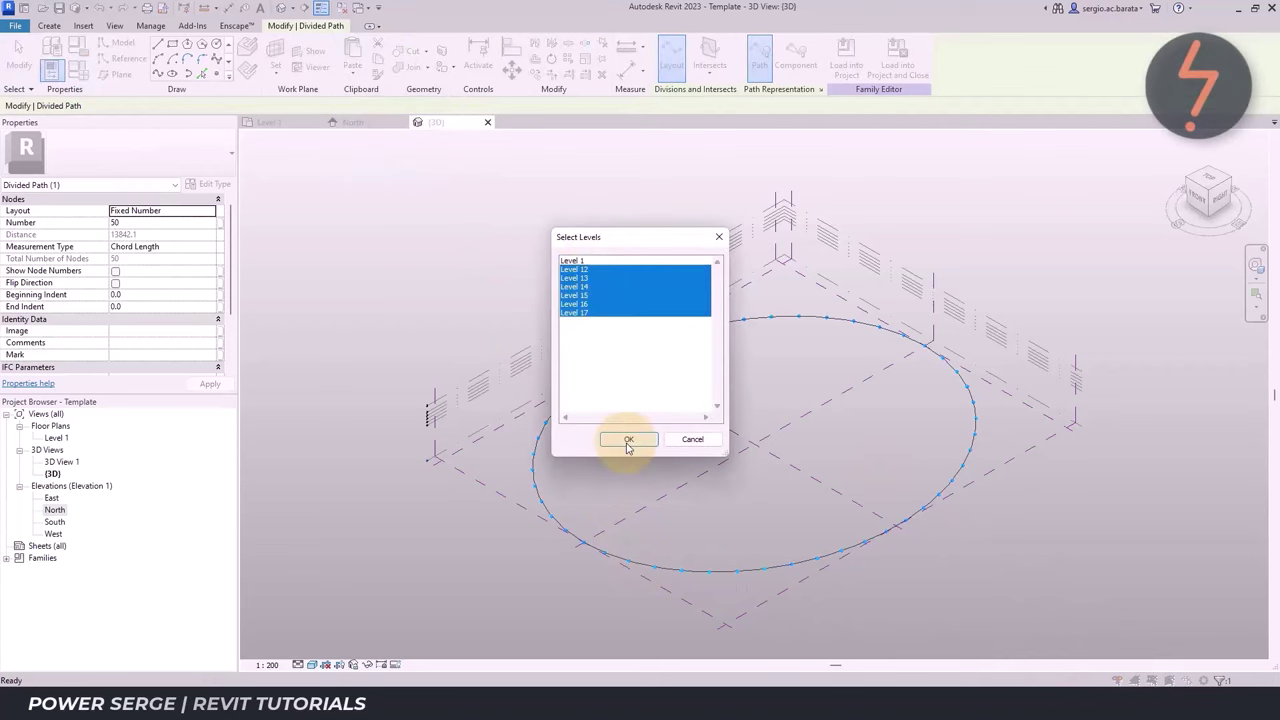
pyautogui.click(628, 439)
pyautogui.click(628, 448)
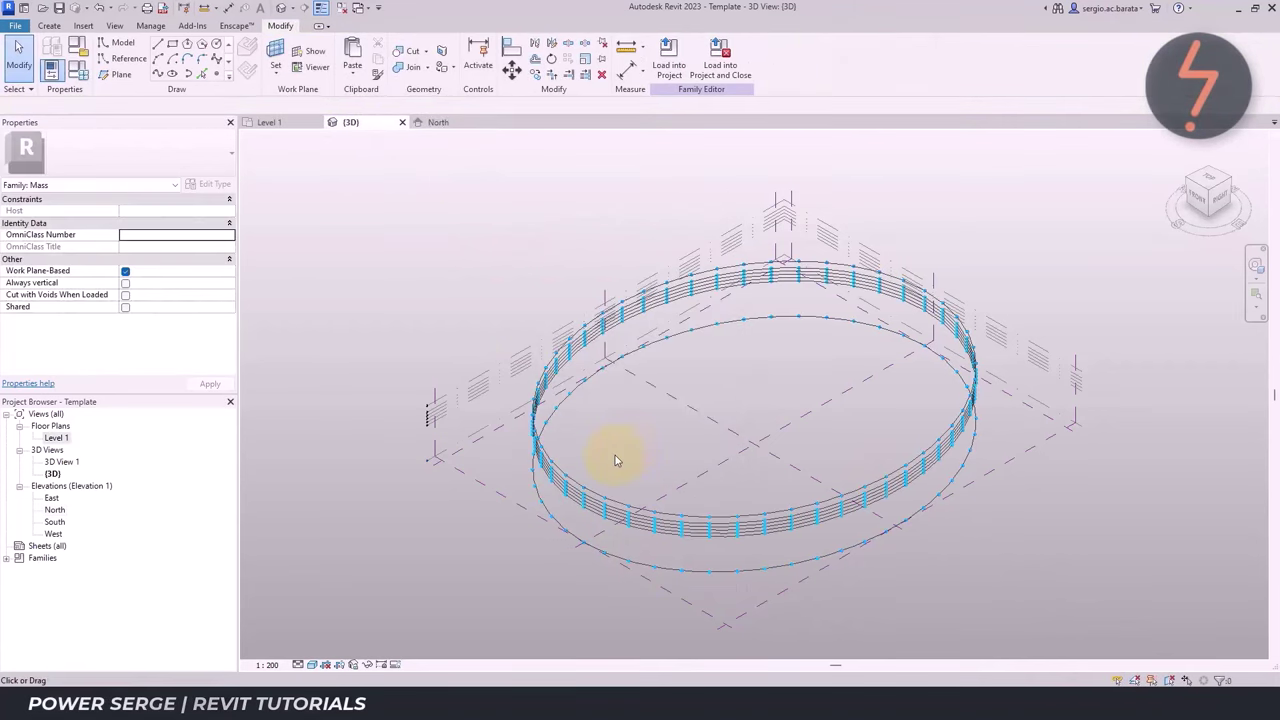
pyautogui.doubleClick(52, 498)
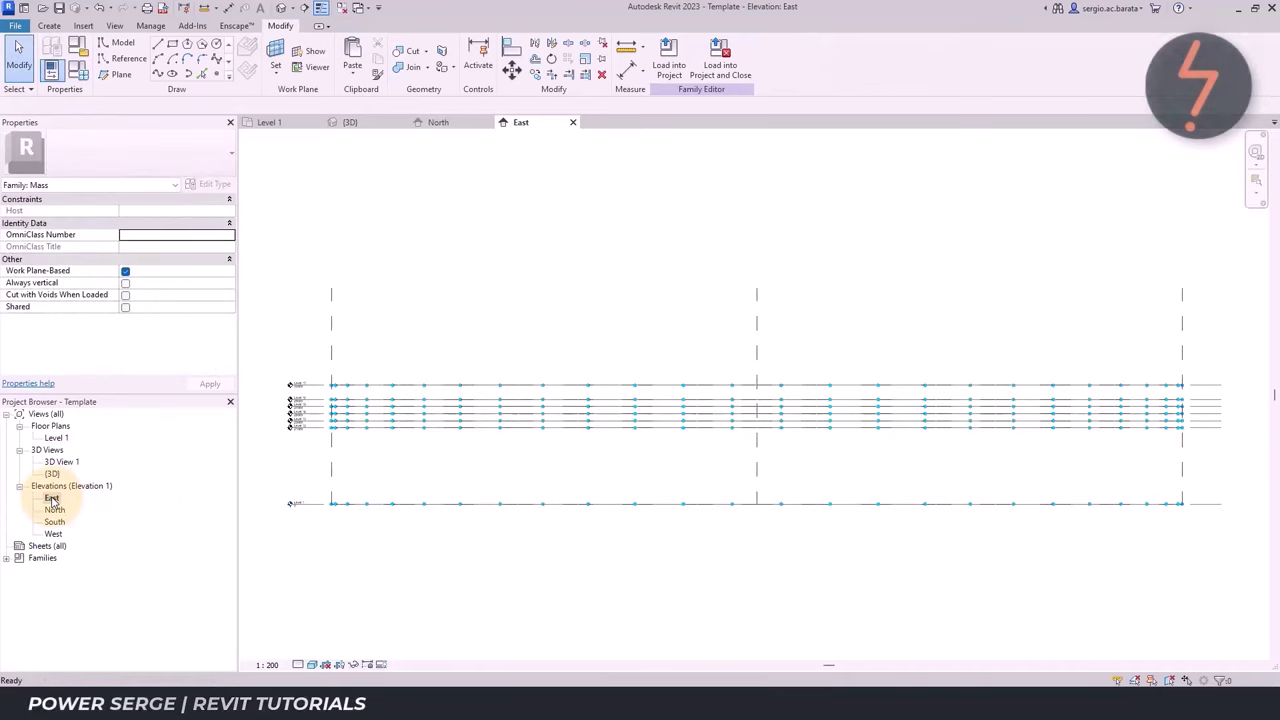
# Place reference points on nodes of the stepped level paths across the East elevation
pyautogui.click(217, 74)
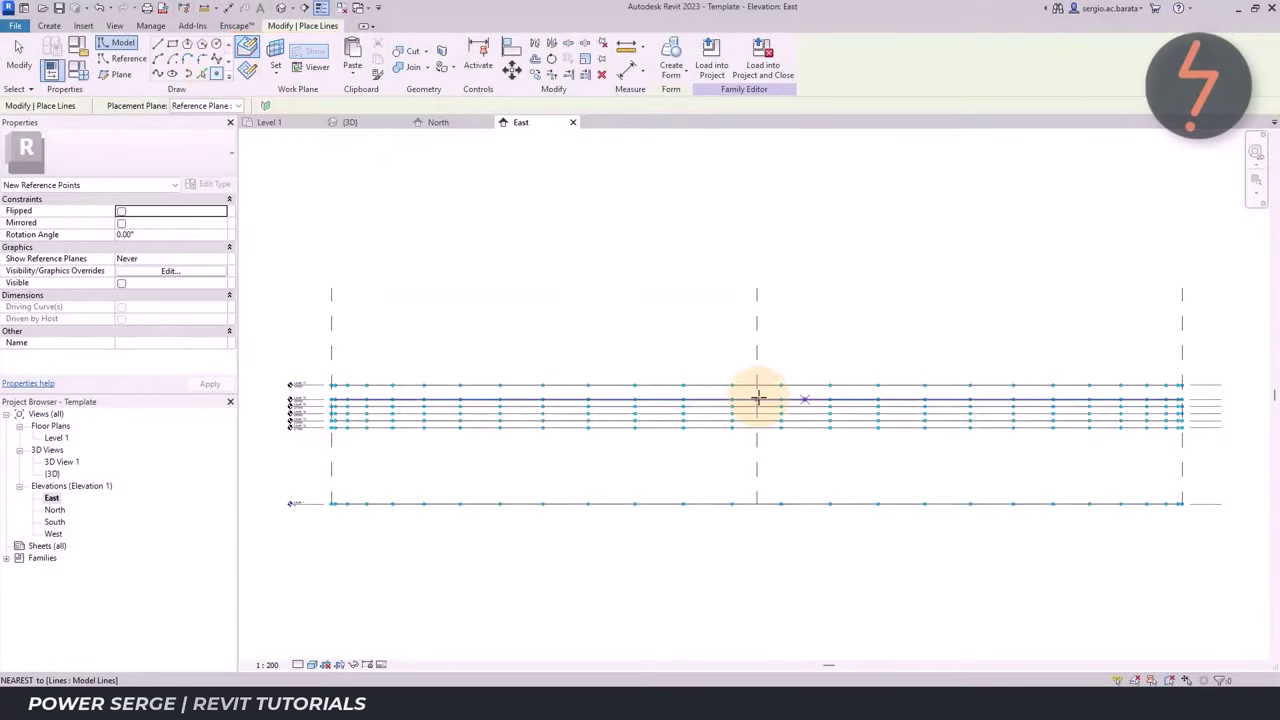
pyautogui.click(757, 400)
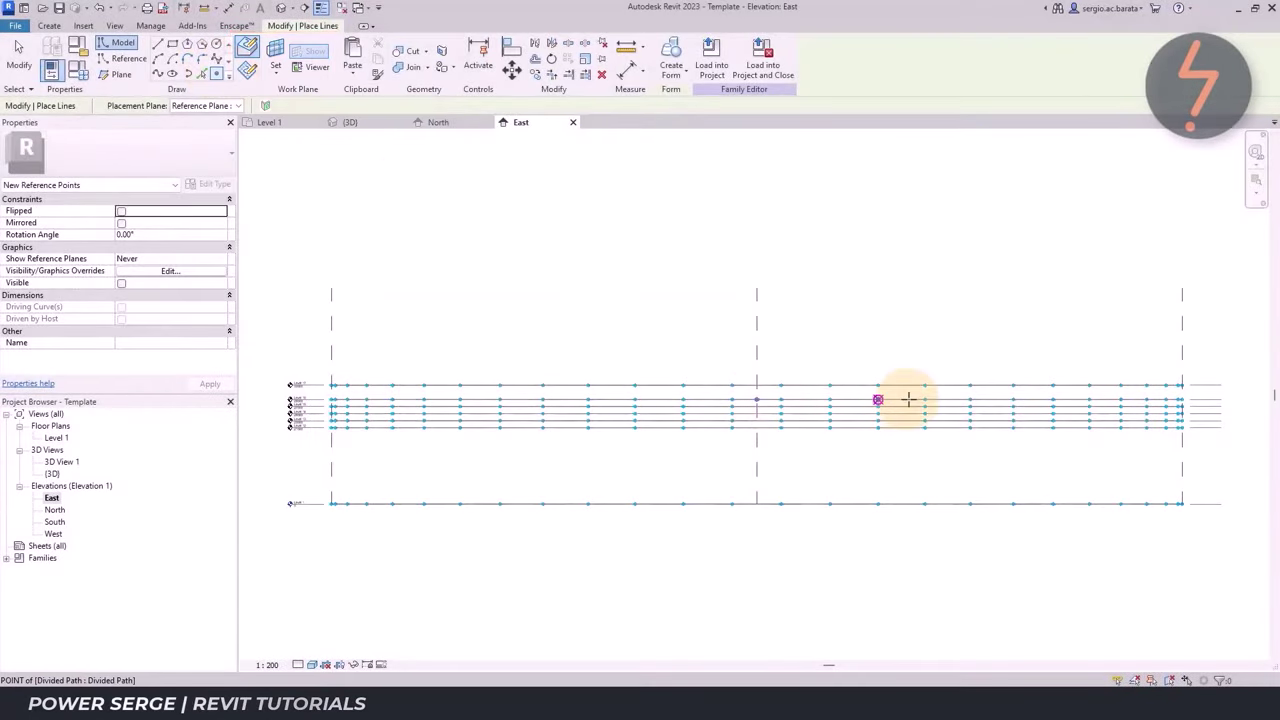
pyautogui.click(1053, 421)
pyautogui.click(1089, 427)
pyautogui.click(1146, 428)
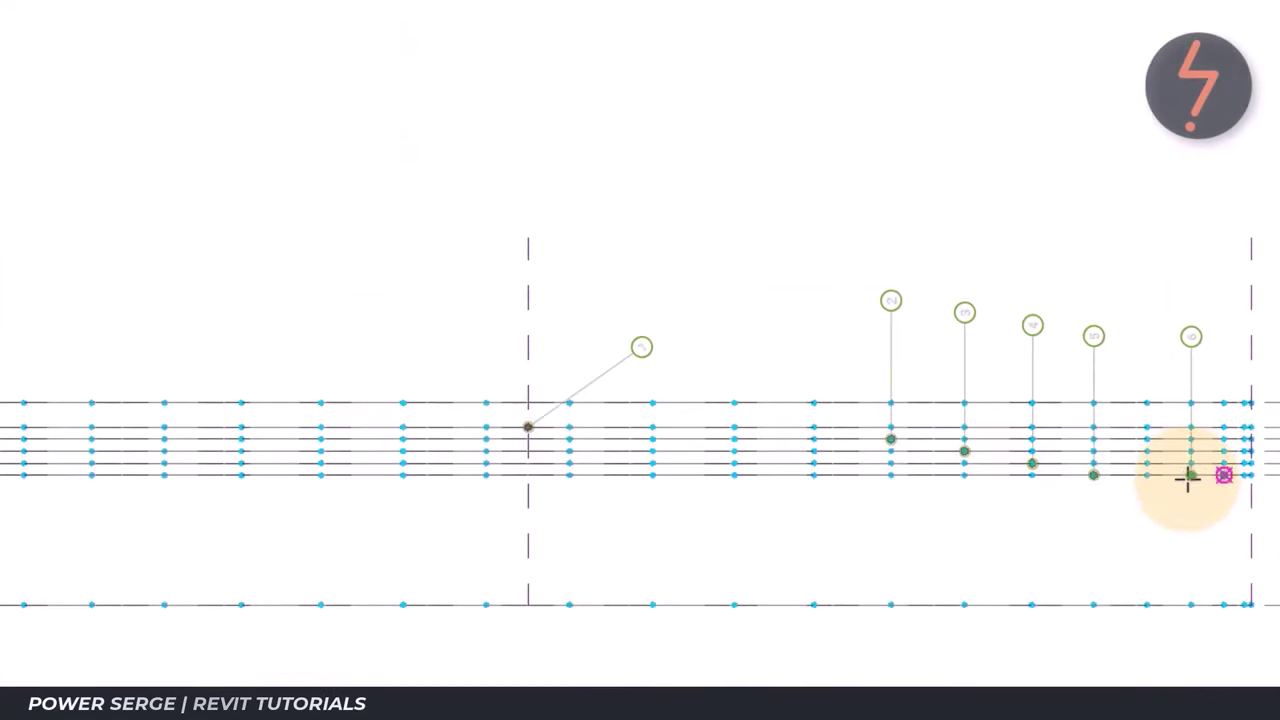
pyautogui.click(1224, 463)
pyautogui.click(1249, 440)
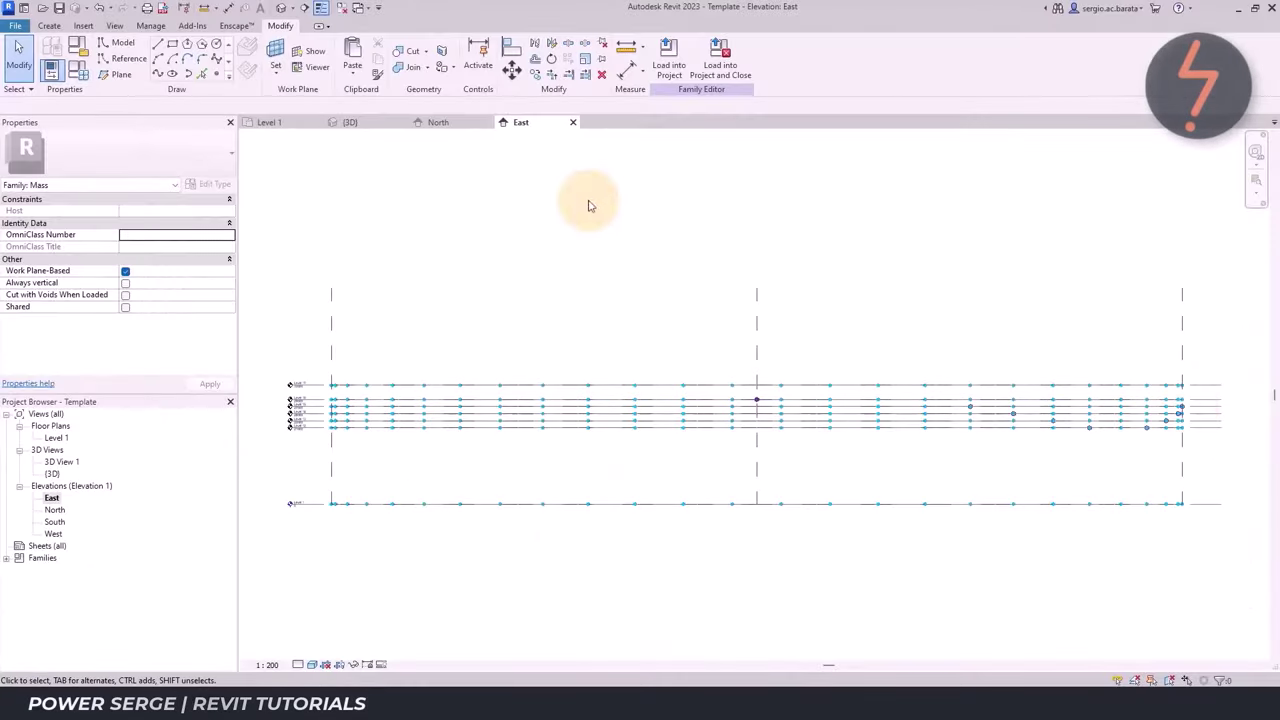
# Place more reference points on the left side, undo the extra ones, and move to the West elevation
pyautogui.click(214, 56)
pyautogui.click(543, 406)
pyautogui.click(500, 413)
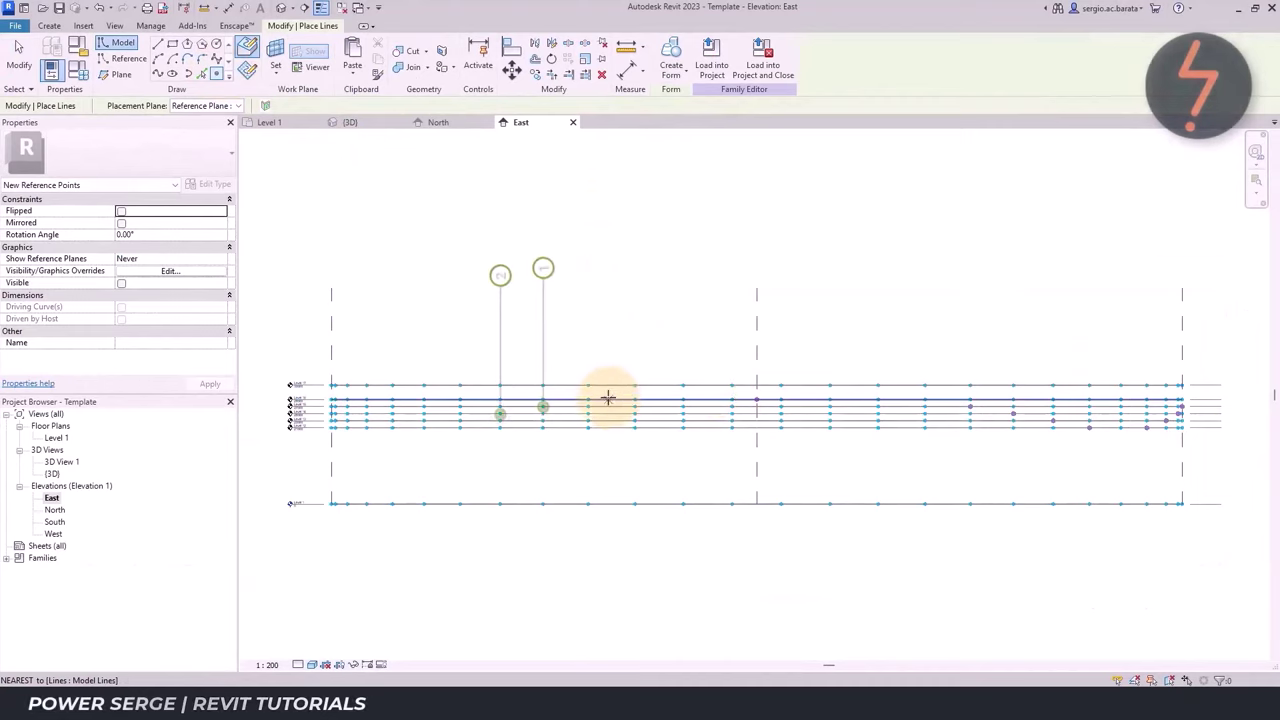
pyautogui.click(459, 421)
pyautogui.click(424, 428)
pyautogui.hotkey('ctrl', 'z')
pyautogui.hotkey('ctrl', 'z')
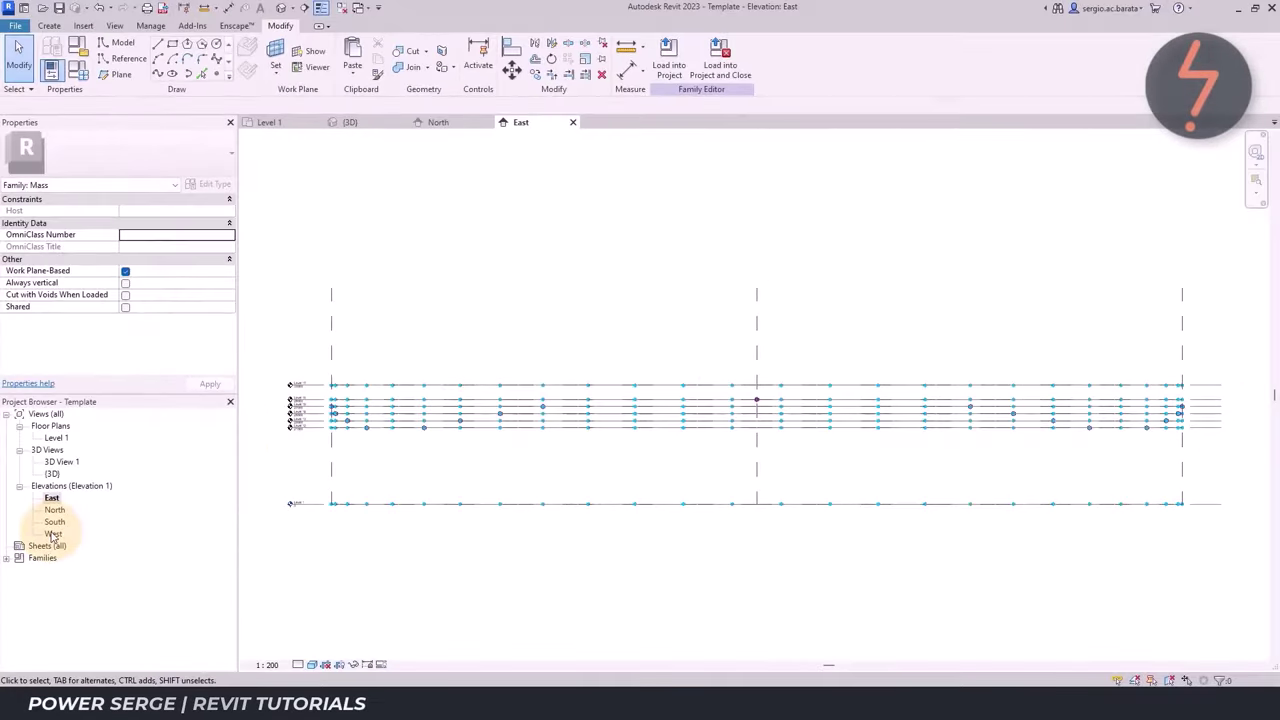
pyautogui.doubleClick(54, 533)
pyautogui.click(218, 70)
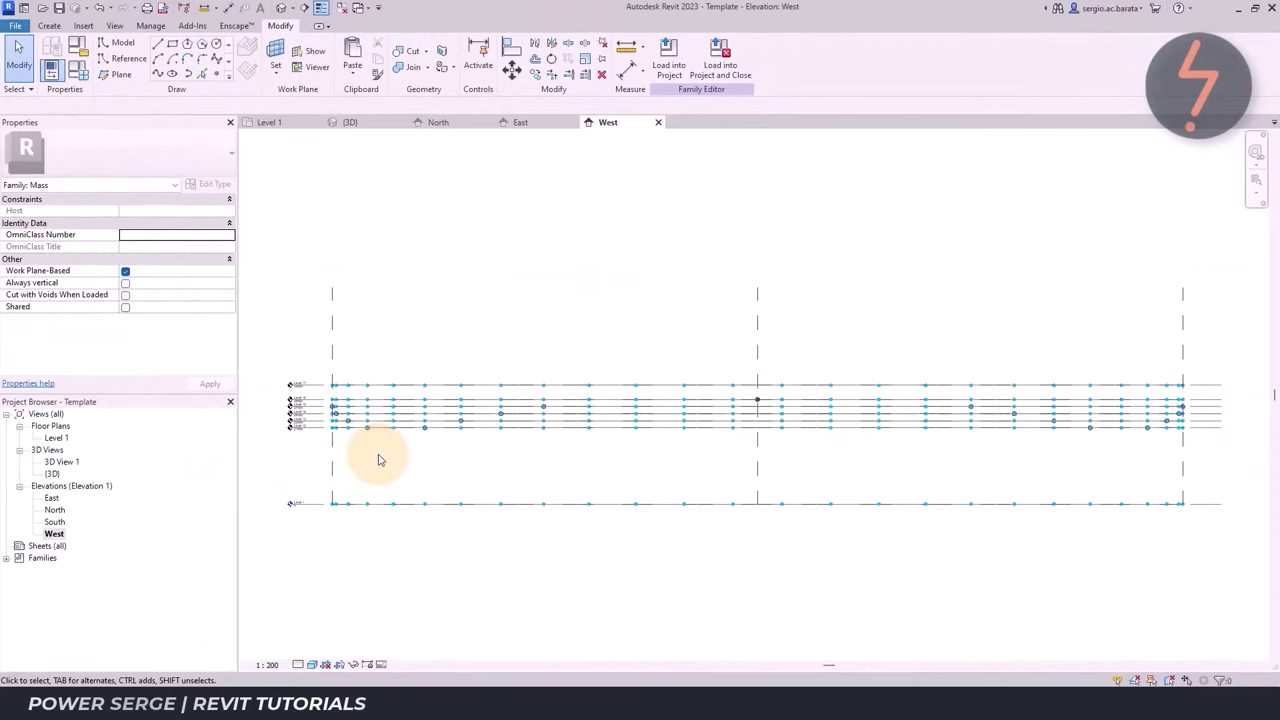
# In the 3D view, add a reference point at a midpoint of the ring
pyautogui.click(373, 125)
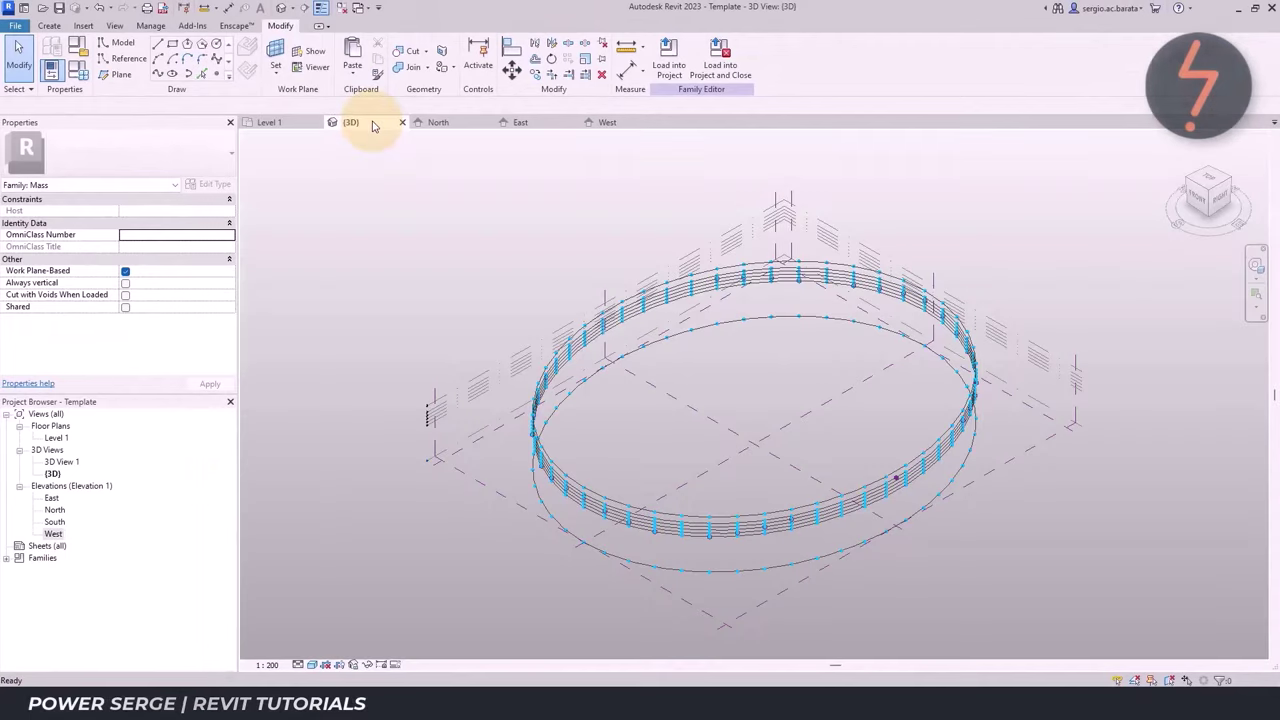
pyautogui.press('p')
pyautogui.press('t')
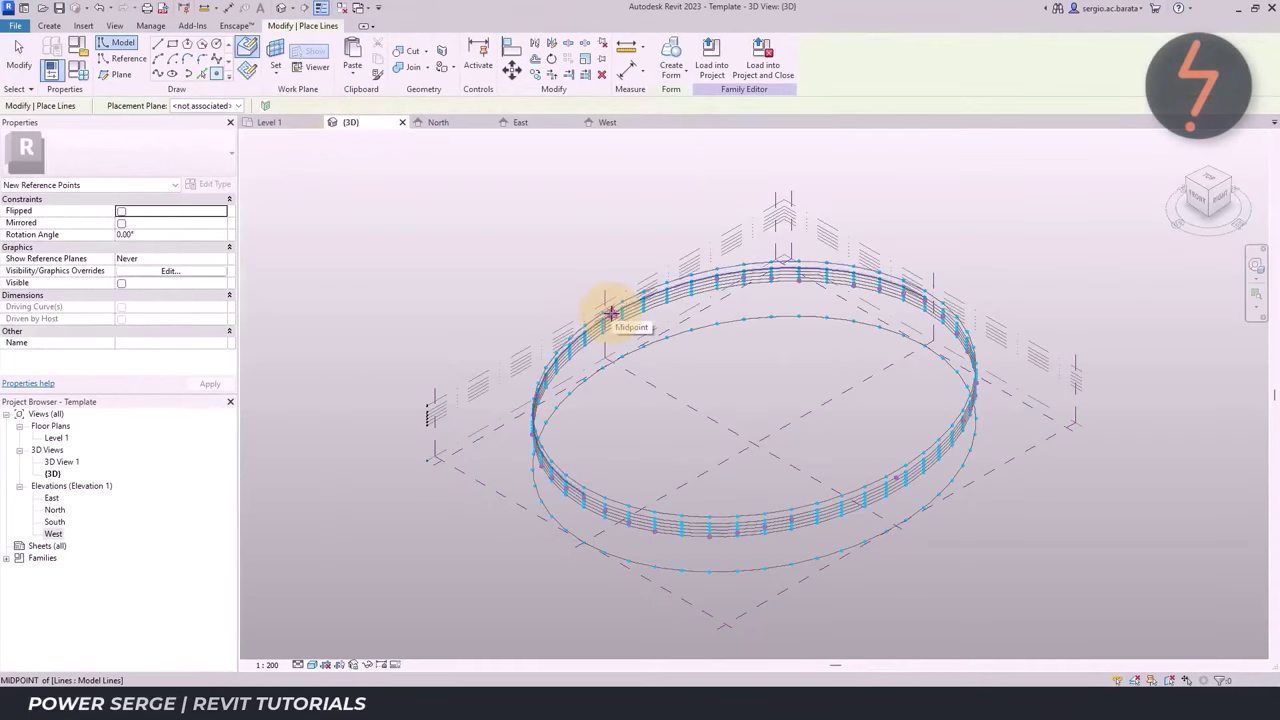
pyautogui.click(611, 314)
pyautogui.press('Escape')
# Isolate the reference points and draw a closed spline through them
pyautogui.press('i')
pyautogui.press('c')
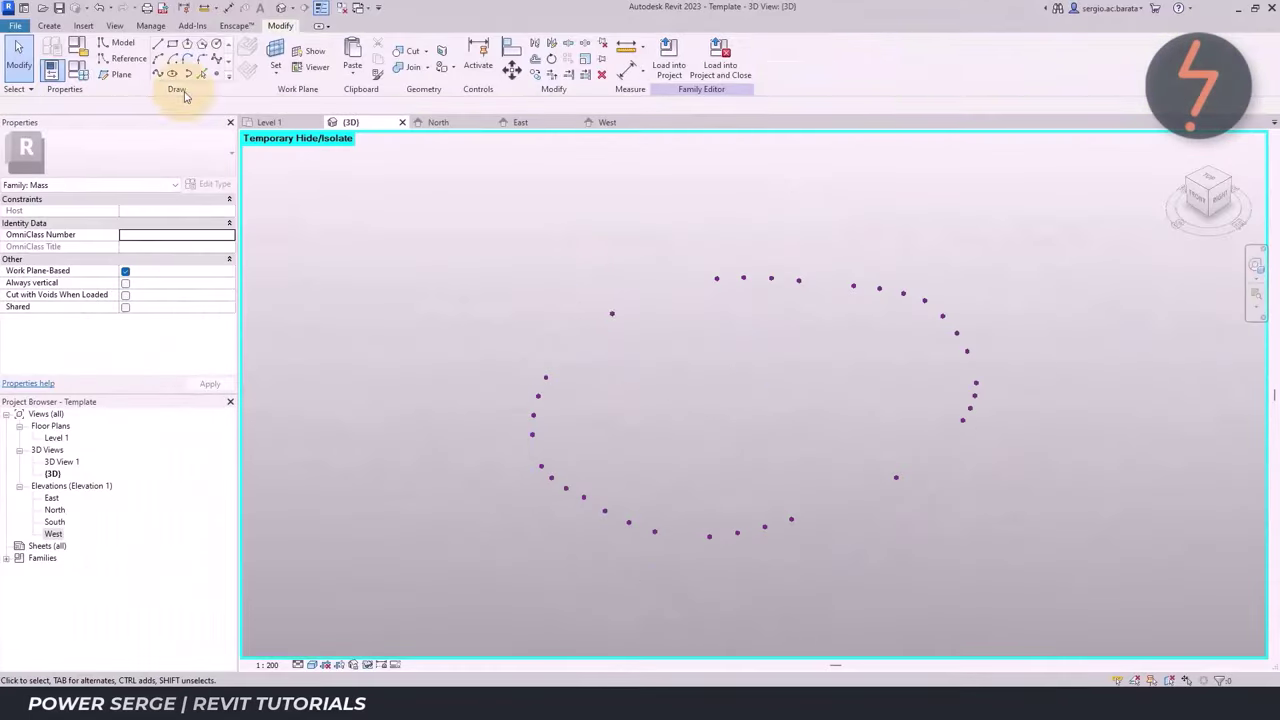
pyautogui.click(157, 74)
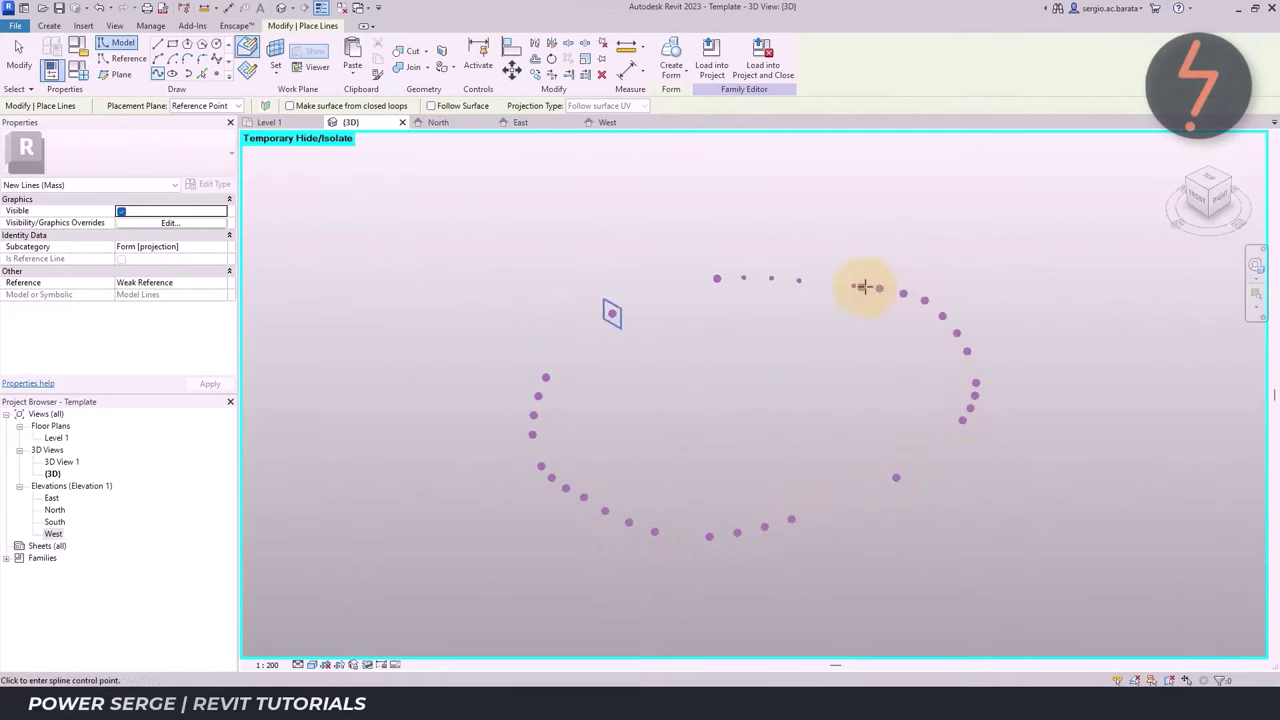
pyautogui.click(717, 278)
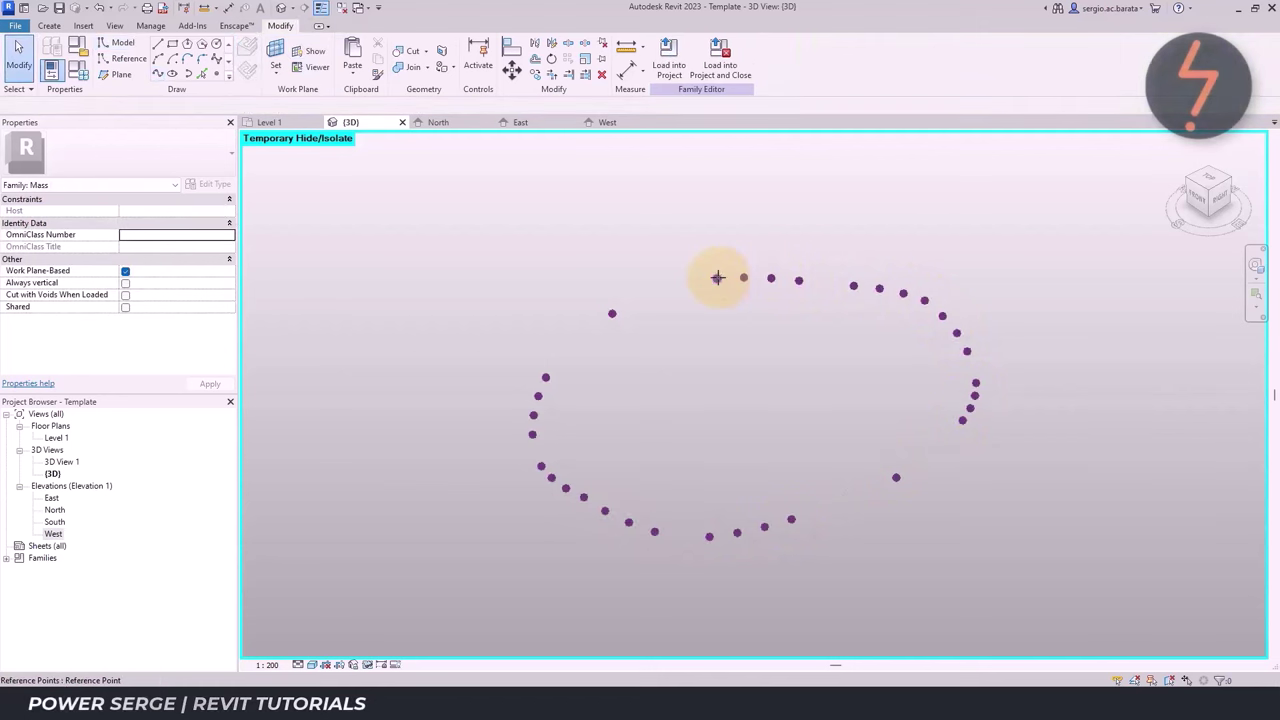
# Paste the spline curves aligned onto Level 17
pyautogui.click(717, 278)
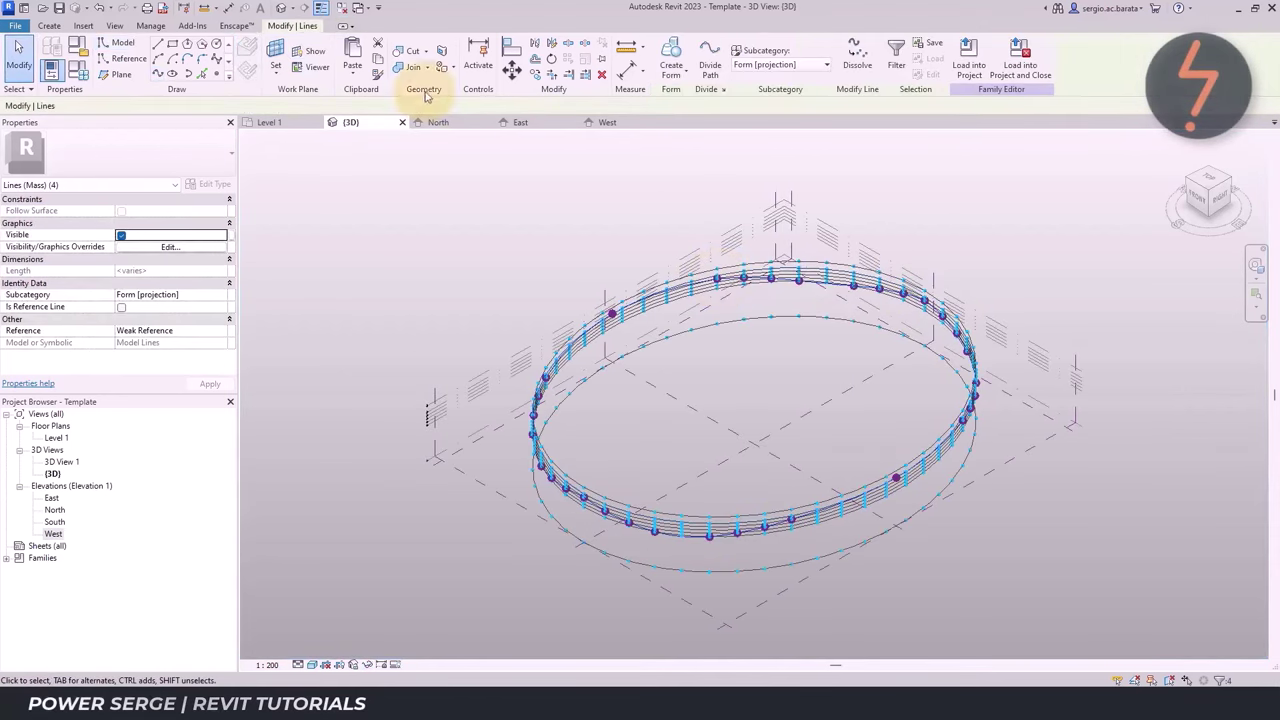
pyautogui.click(352, 80)
pyautogui.click(376, 118)
pyautogui.click(574, 312)
pyautogui.click(628, 437)
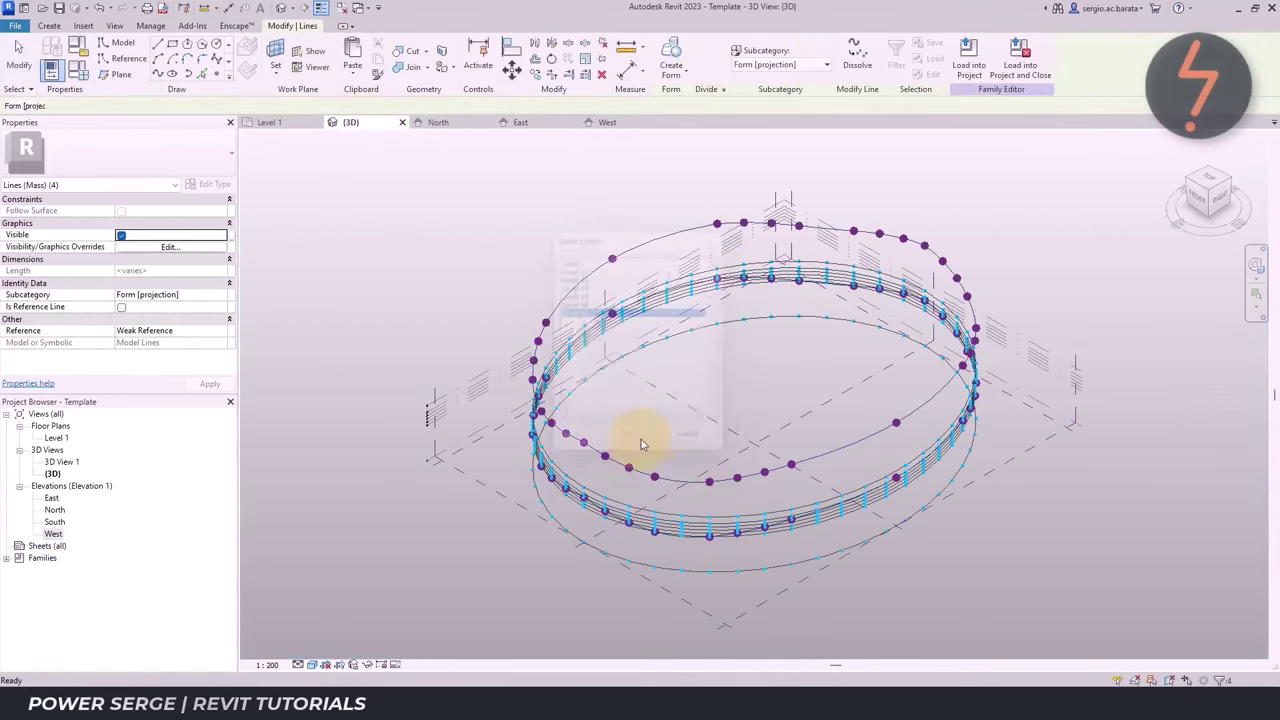
# Zoom into the curves, select the profiles, and create a solid form from them
pyautogui.click(1200, 200)
pyautogui.rightClick(500, 324)
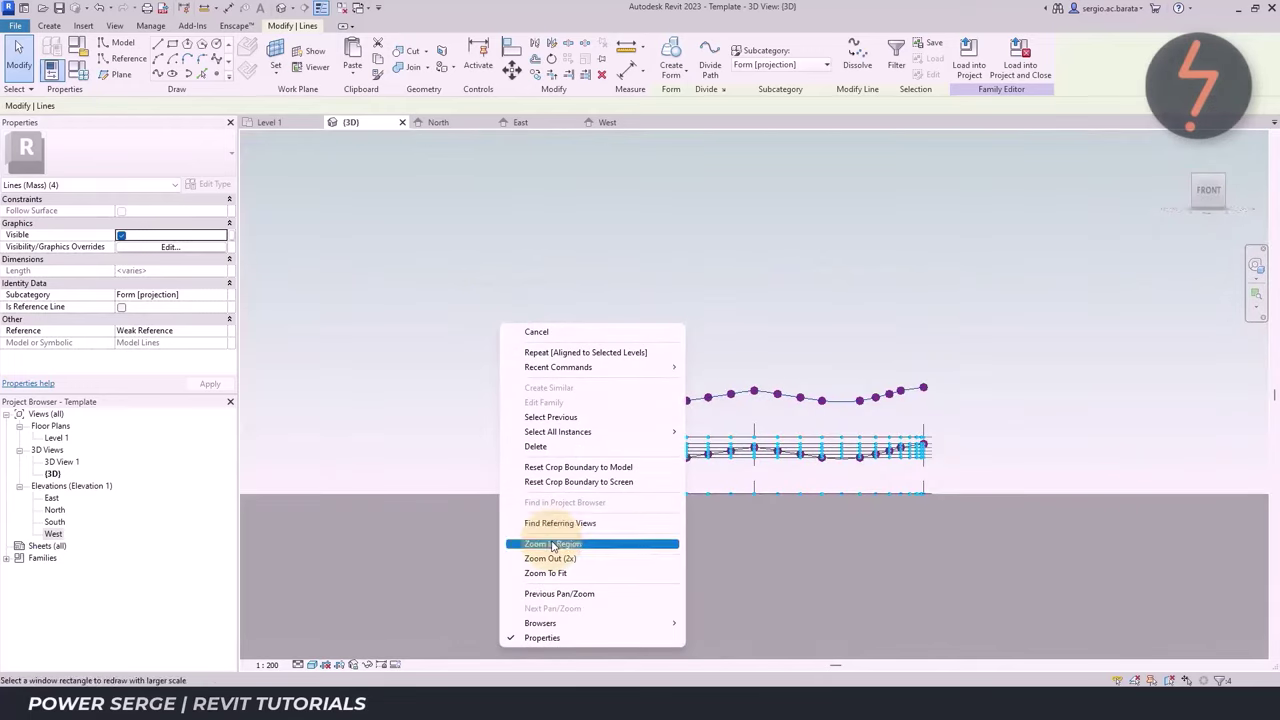
pyautogui.click(552, 545)
pyautogui.click(534, 366)
pyautogui.click(660, 485)
pyautogui.click(690, 541)
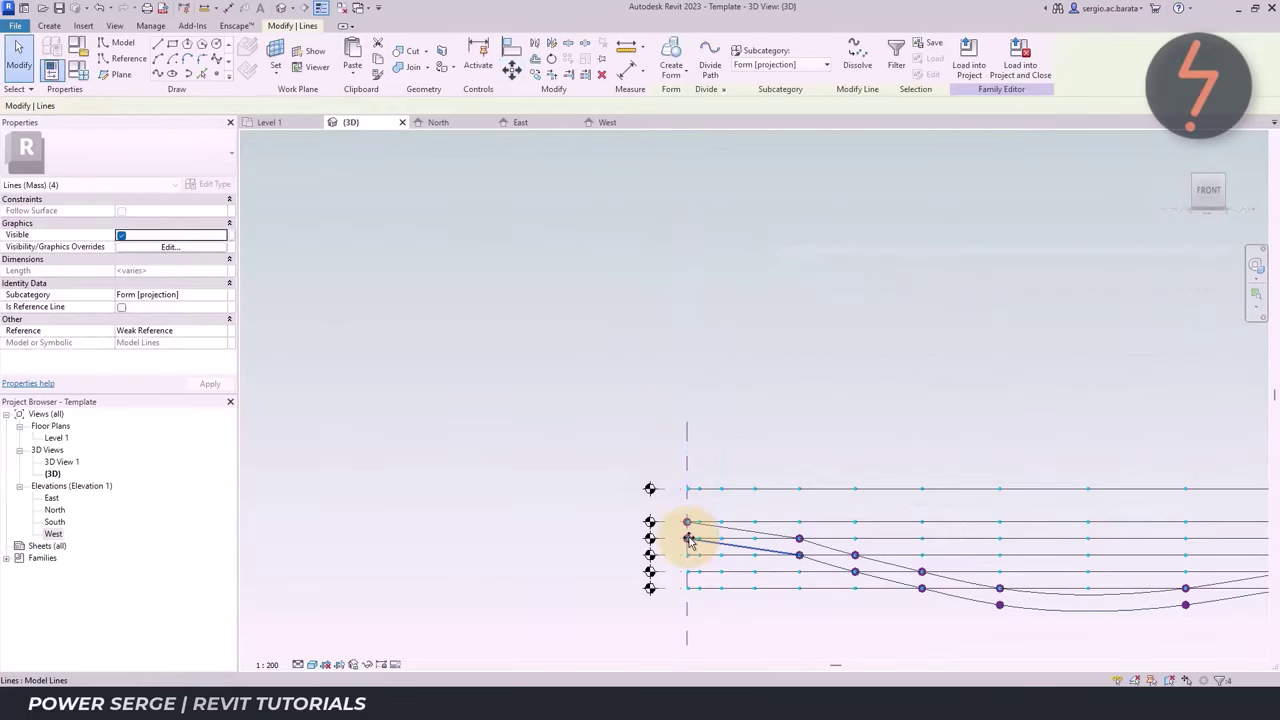
pyautogui.click(697, 97)
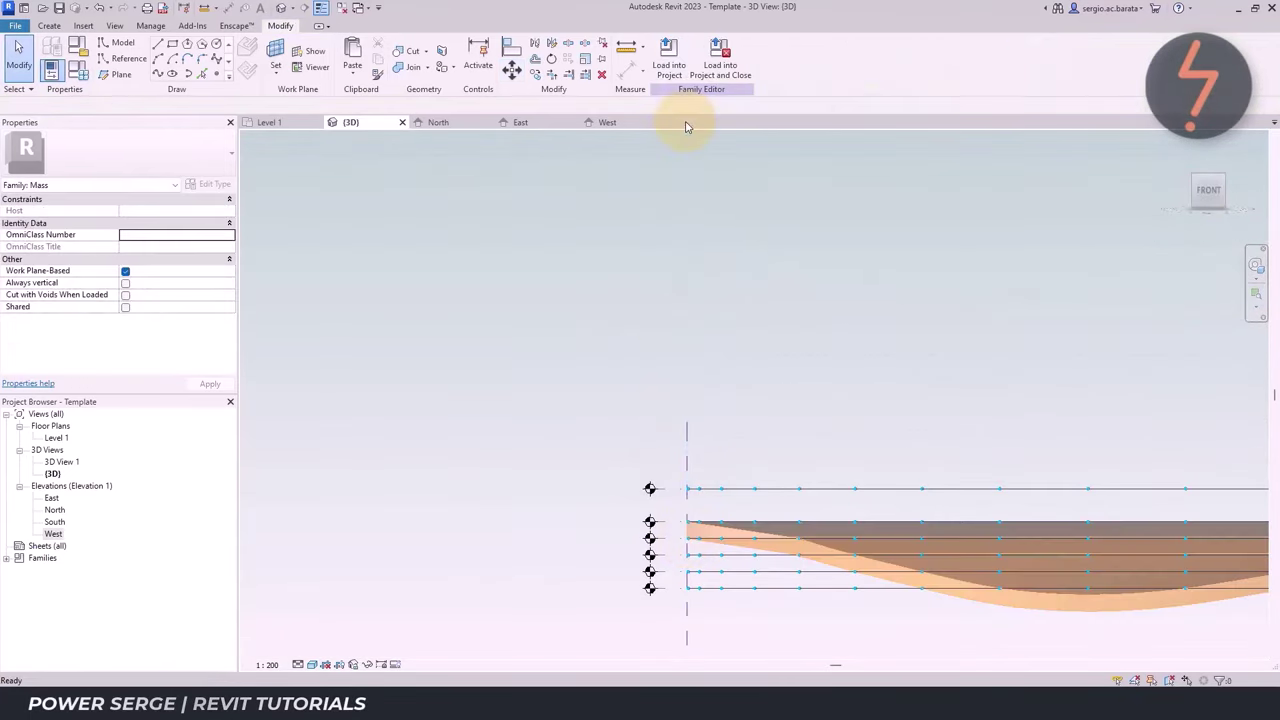
pyautogui.click(1197, 182)
pyautogui.click(540, 320)
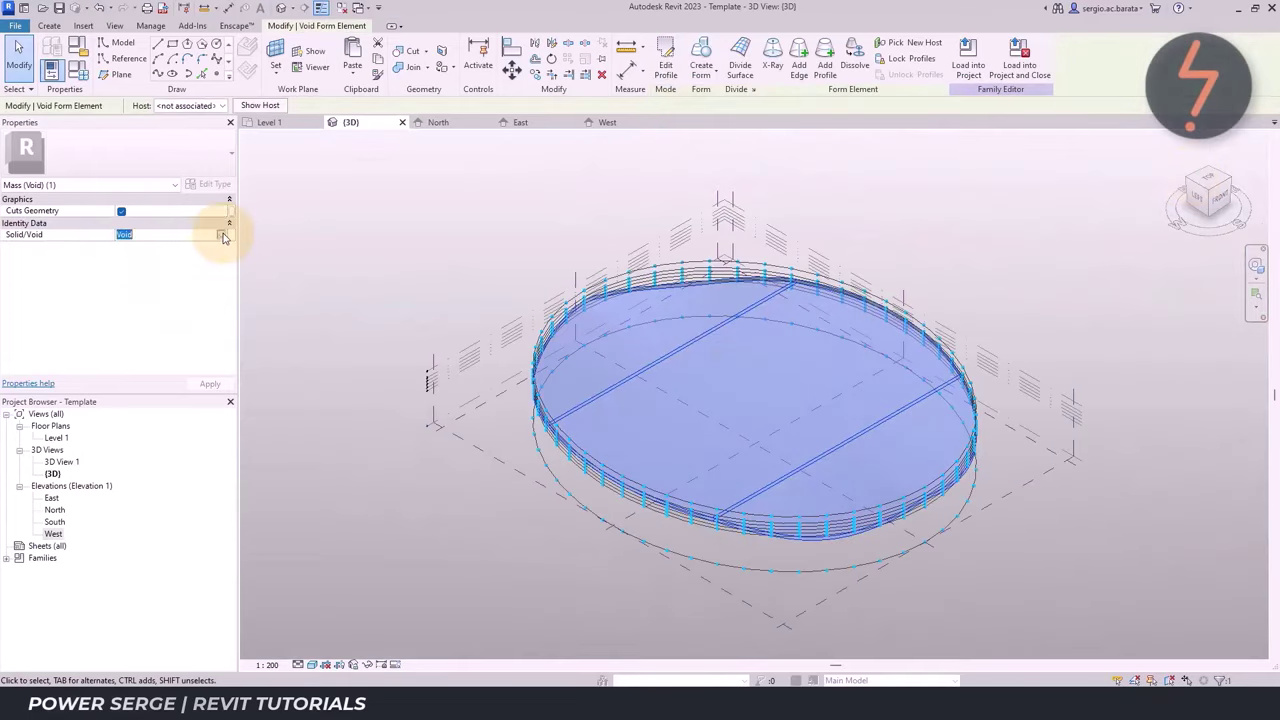
pyautogui.click(465, 240)
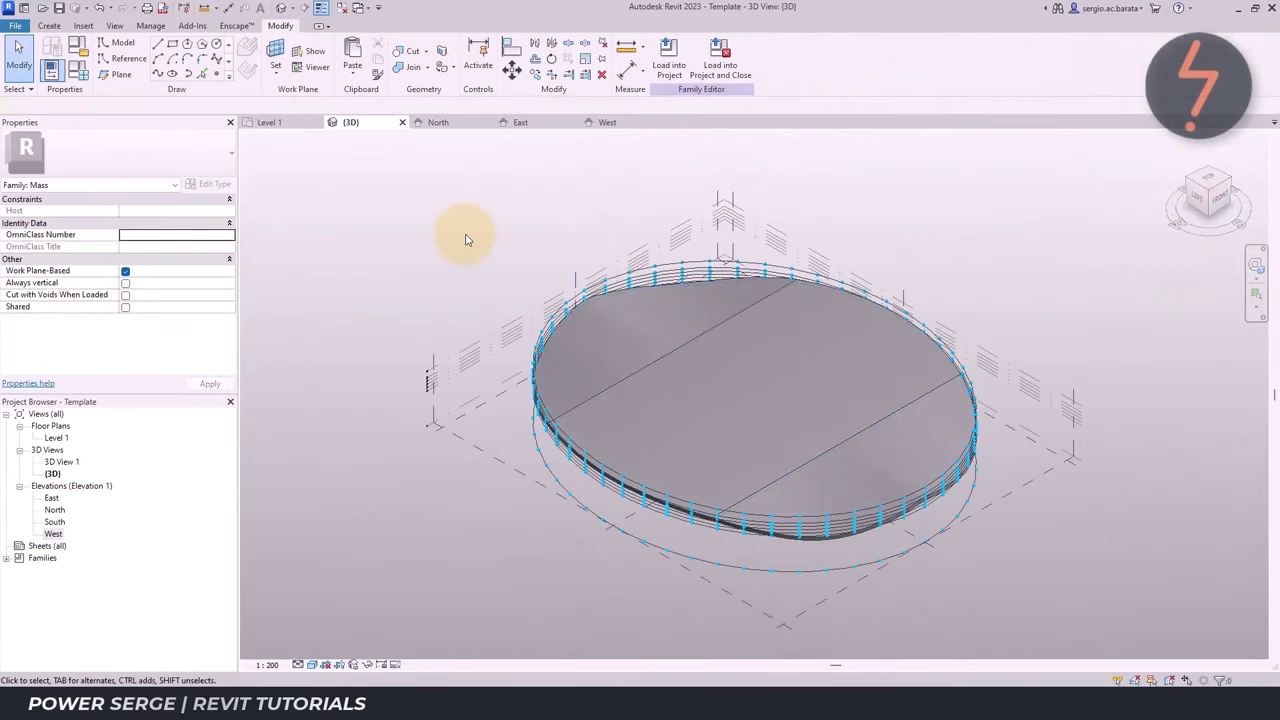
pyautogui.click(269, 122)
# Copy the vertical centre reference plane 50000 from the centre
pyautogui.click(754, 200)
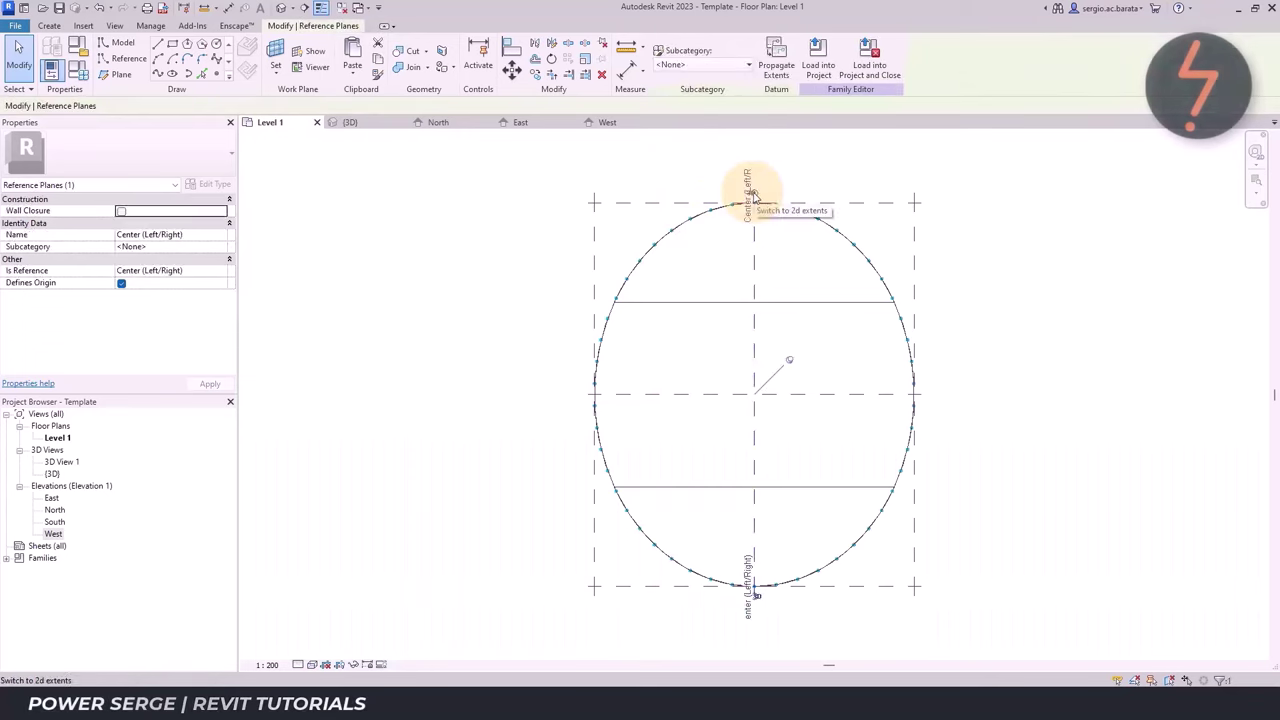
pyautogui.press('c')
pyautogui.press('o')
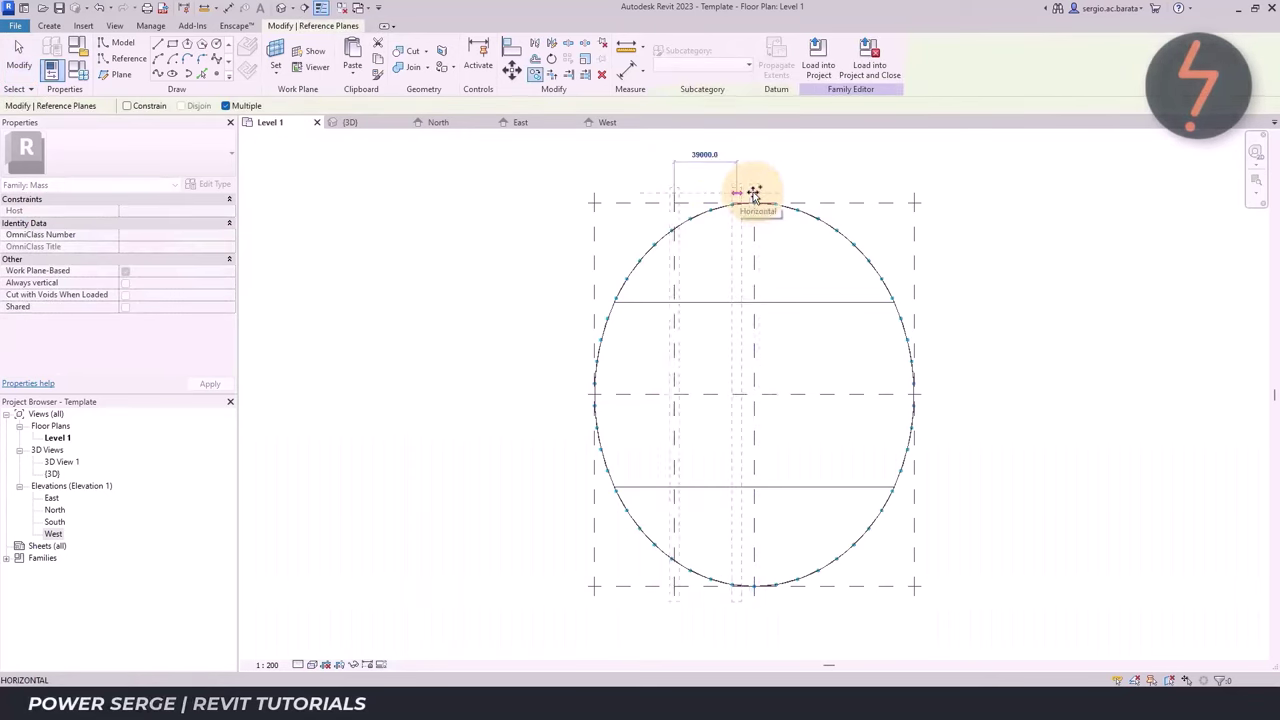
pyautogui.click(754, 193)
pyautogui.press('Escape')
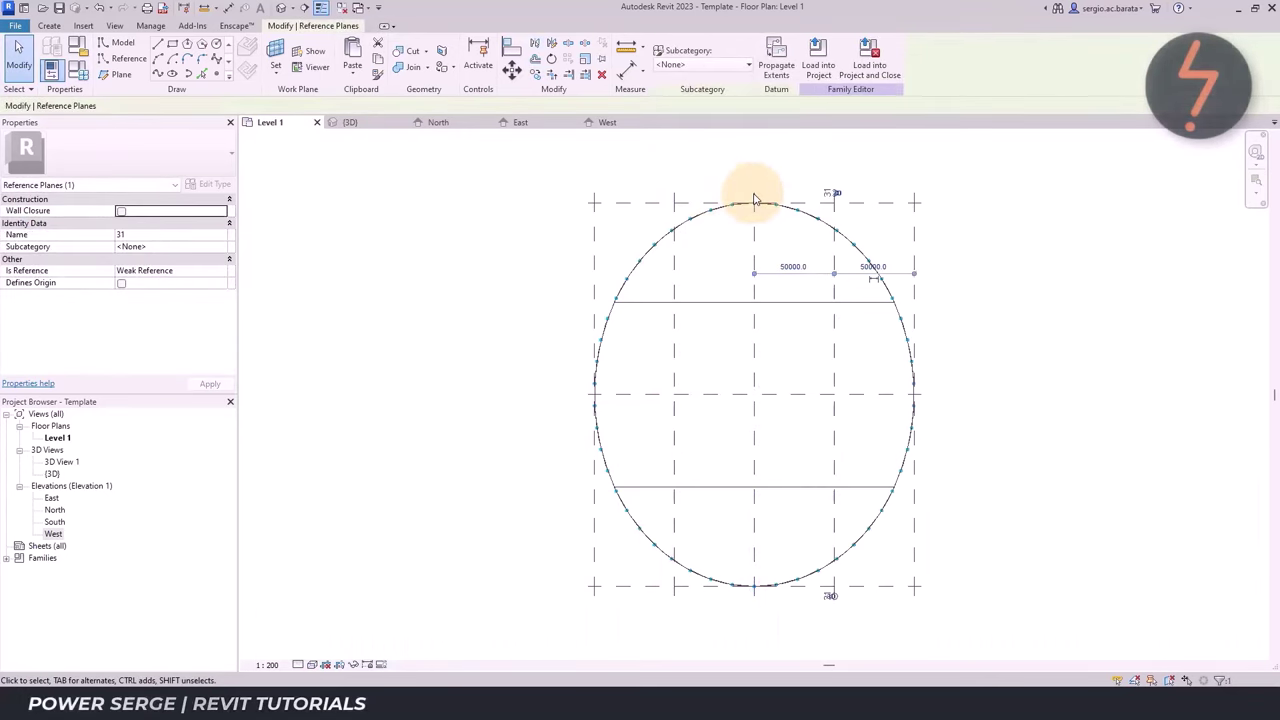
# Copy the horizontal centre reference plane 73000 away
pyautogui.click(640, 393)
pyautogui.press('c')
pyautogui.press('o')
pyautogui.click(640, 391)
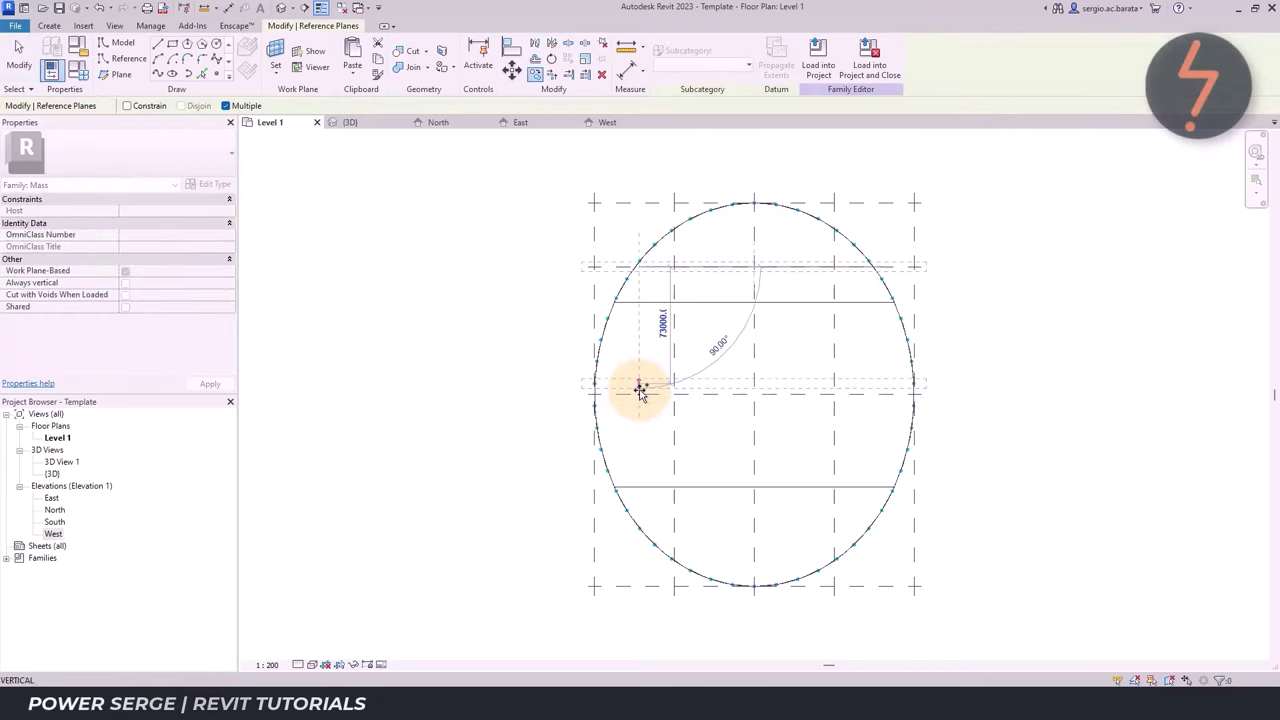
pyautogui.write('73000')
pyautogui.press('Return')
pyautogui.write('73000')
pyautogui.press('Return')
pyautogui.press('Escape')
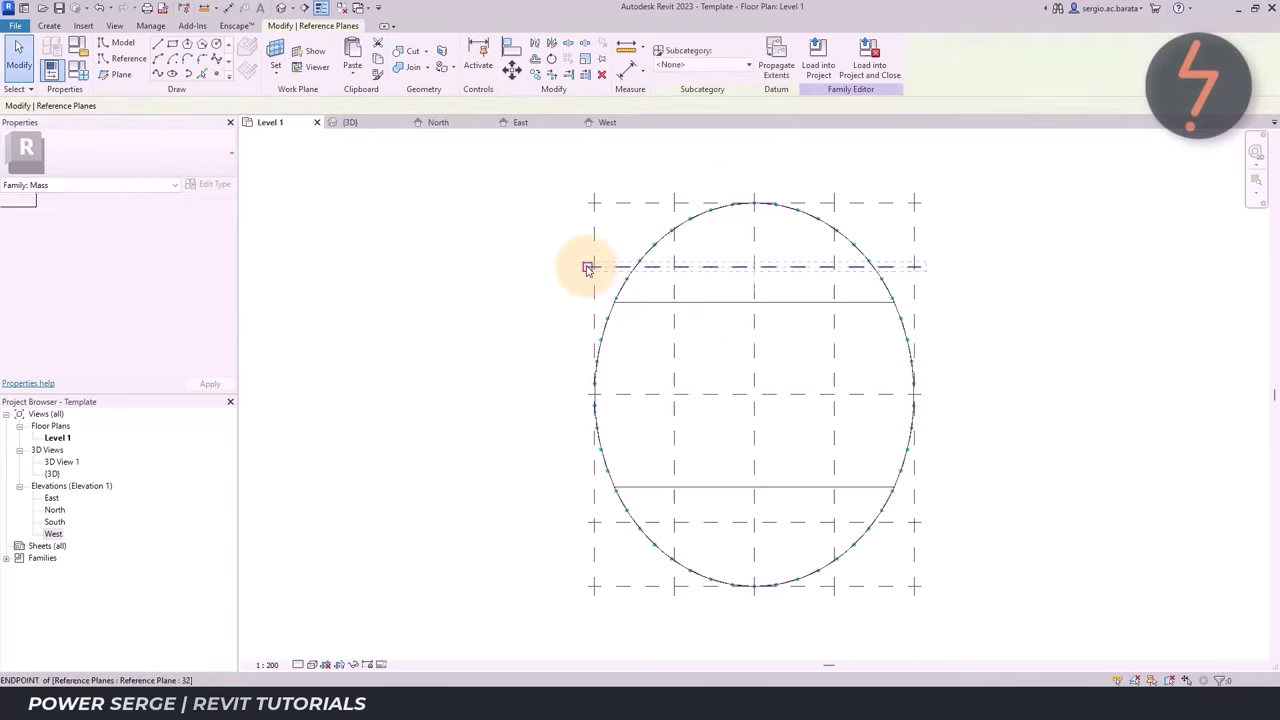
# Copy the top horizontal reference plane to just below itself
pyautogui.click(588, 268)
pyautogui.press('c')
pyautogui.press('o')
pyautogui.click(588, 268)
pyautogui.click(588, 270)
pyautogui.press('Escape')
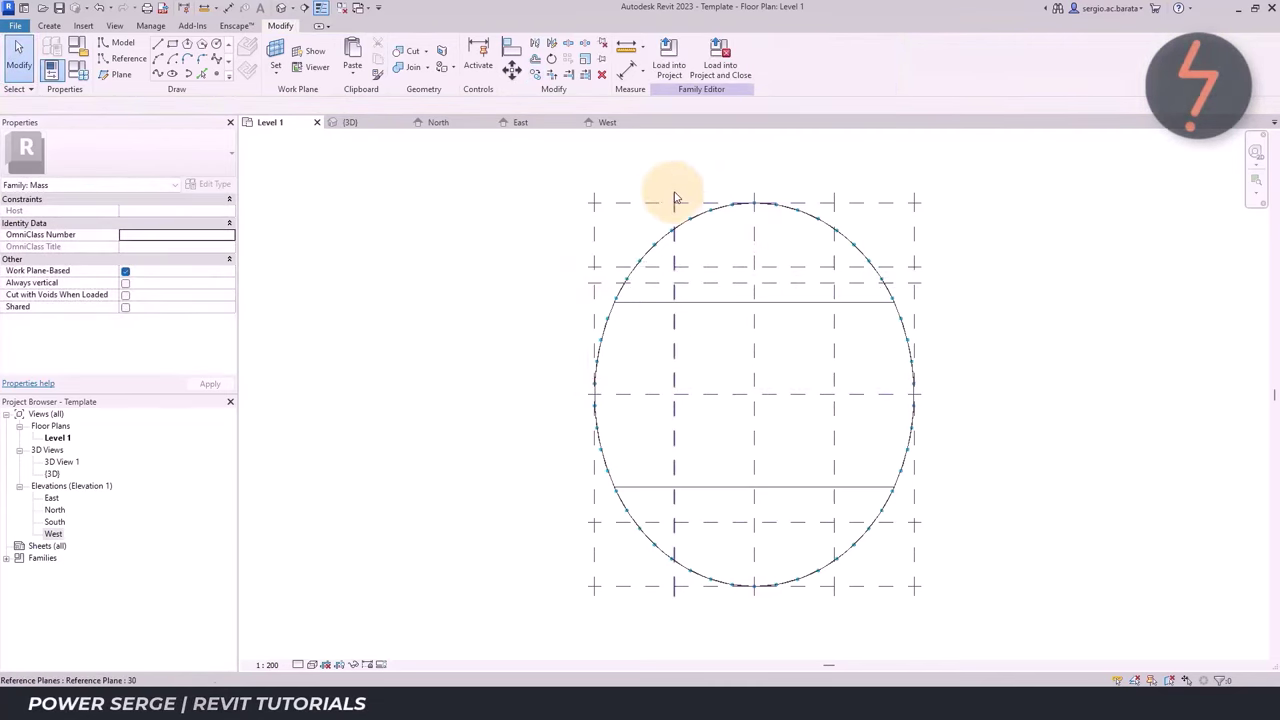
# Draw the rounded corner arcs as model lines
pyautogui.click(677, 195)
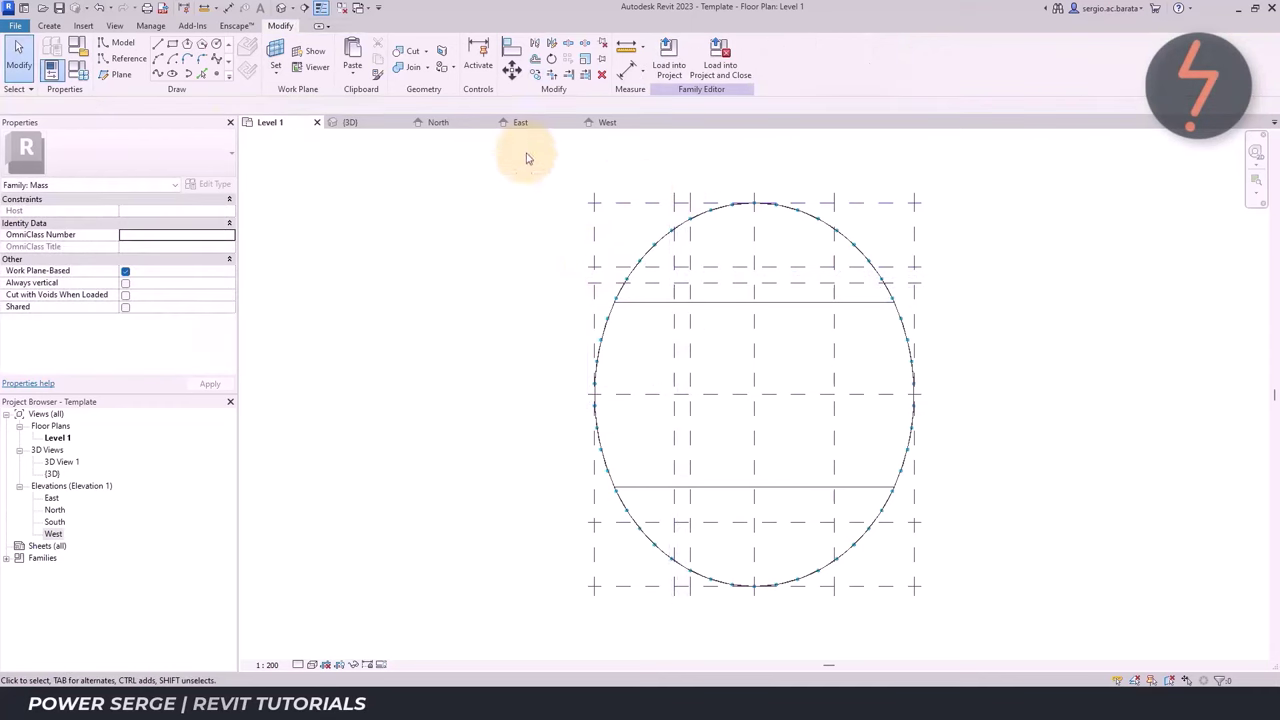
pyautogui.click(172, 58)
pyautogui.click(679, 284)
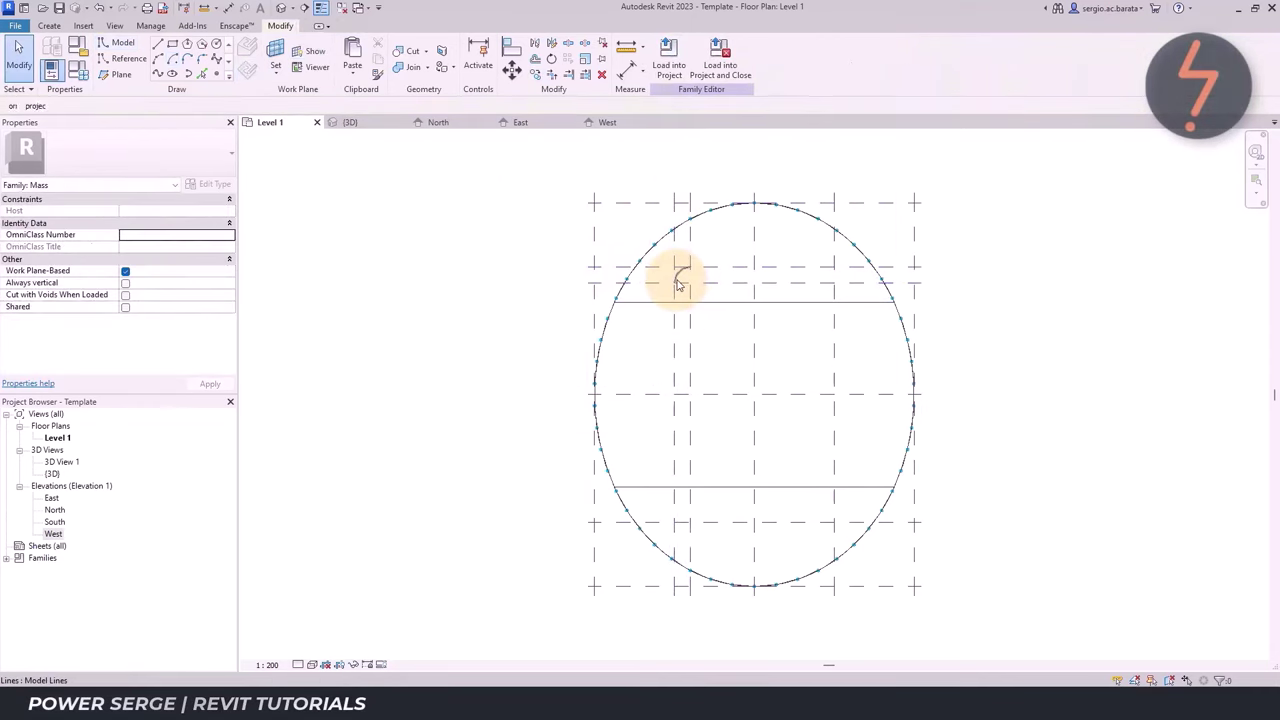
pyautogui.press('Escape')
pyautogui.click(806, 390)
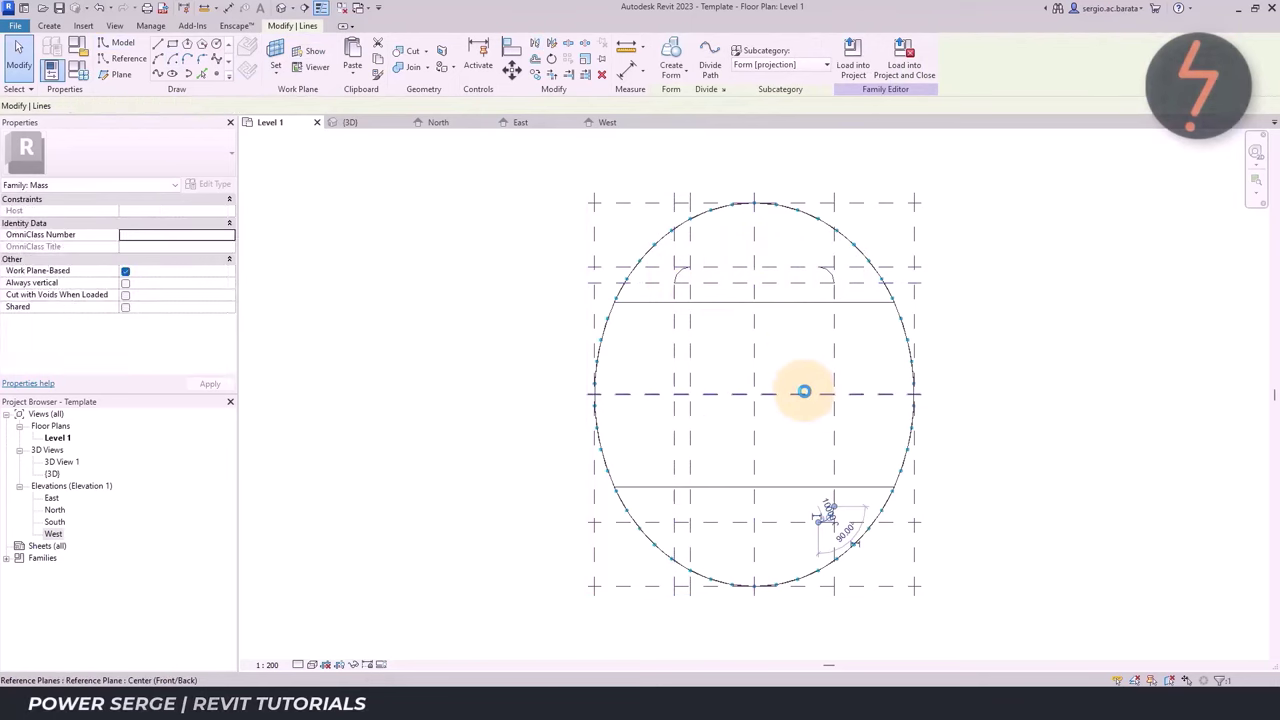
# Draw straight model lines joining the arcs into a closed rounded rectangle
pyautogui.press('Escape')
pyautogui.click(157, 43)
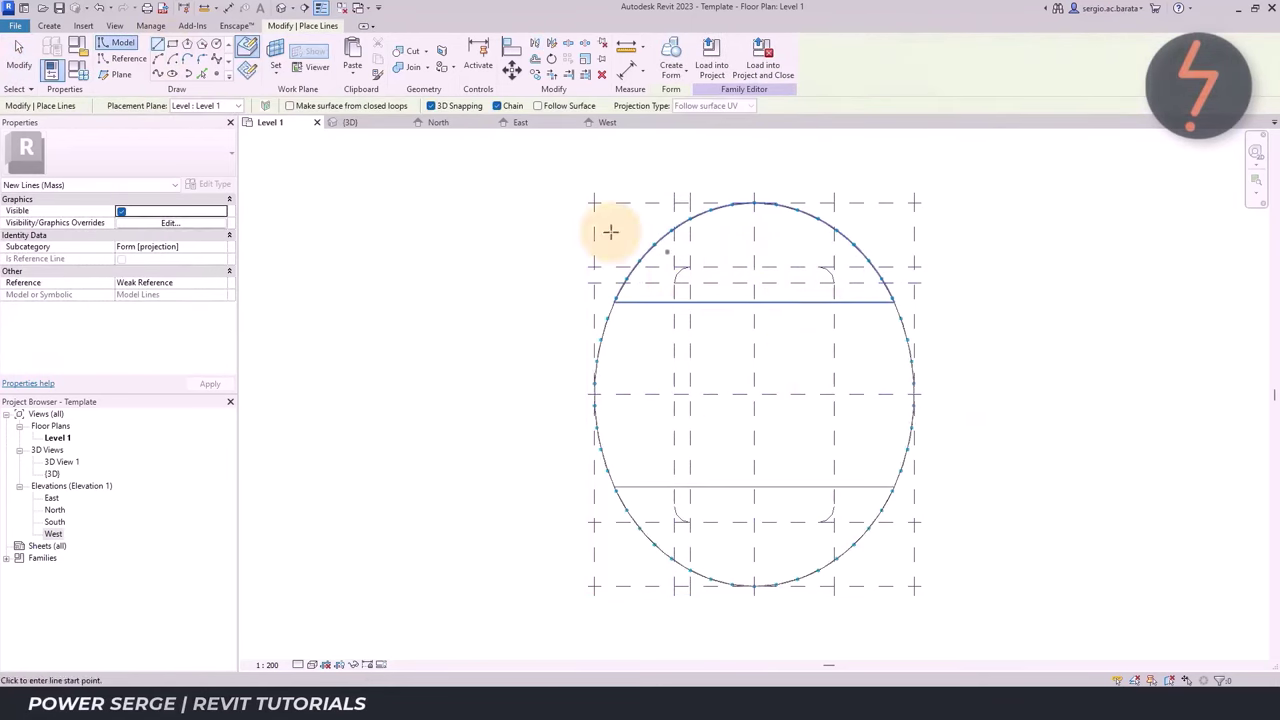
pyautogui.click(690, 266)
pyautogui.click(818, 266)
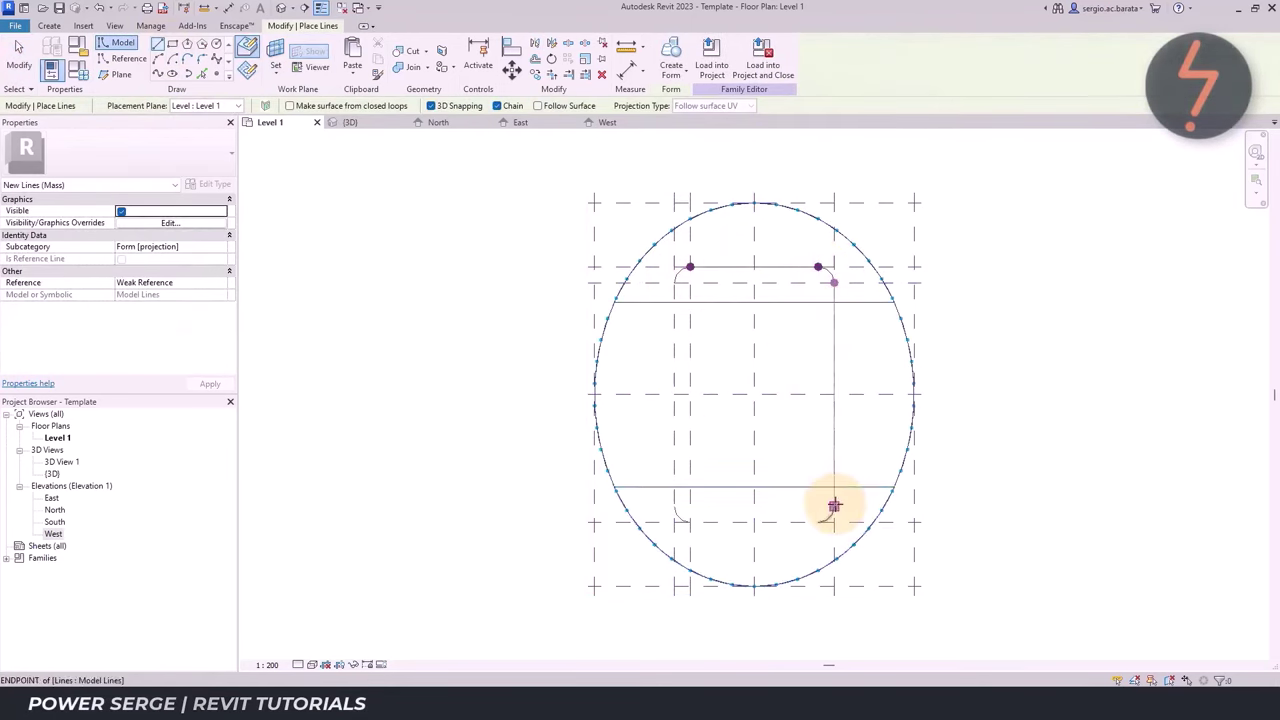
pyautogui.click(834, 505)
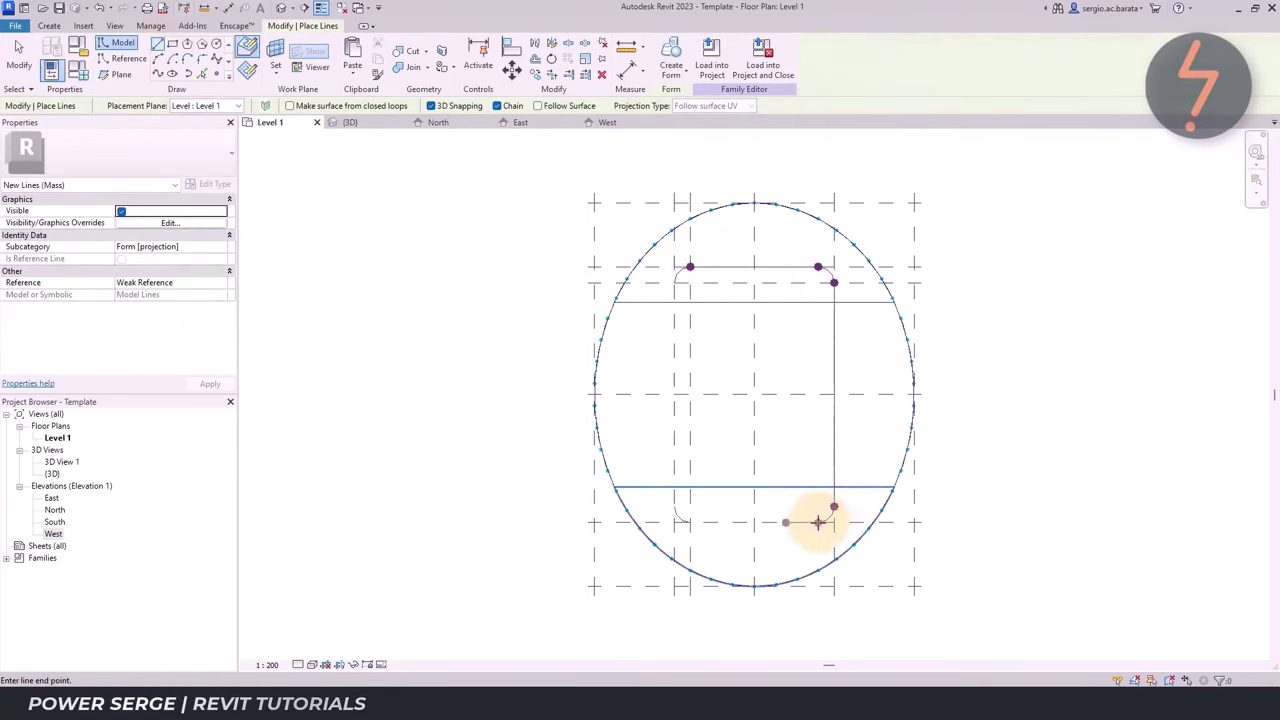
pyautogui.click(674, 507)
pyautogui.click(674, 282)
pyautogui.press('Escape')
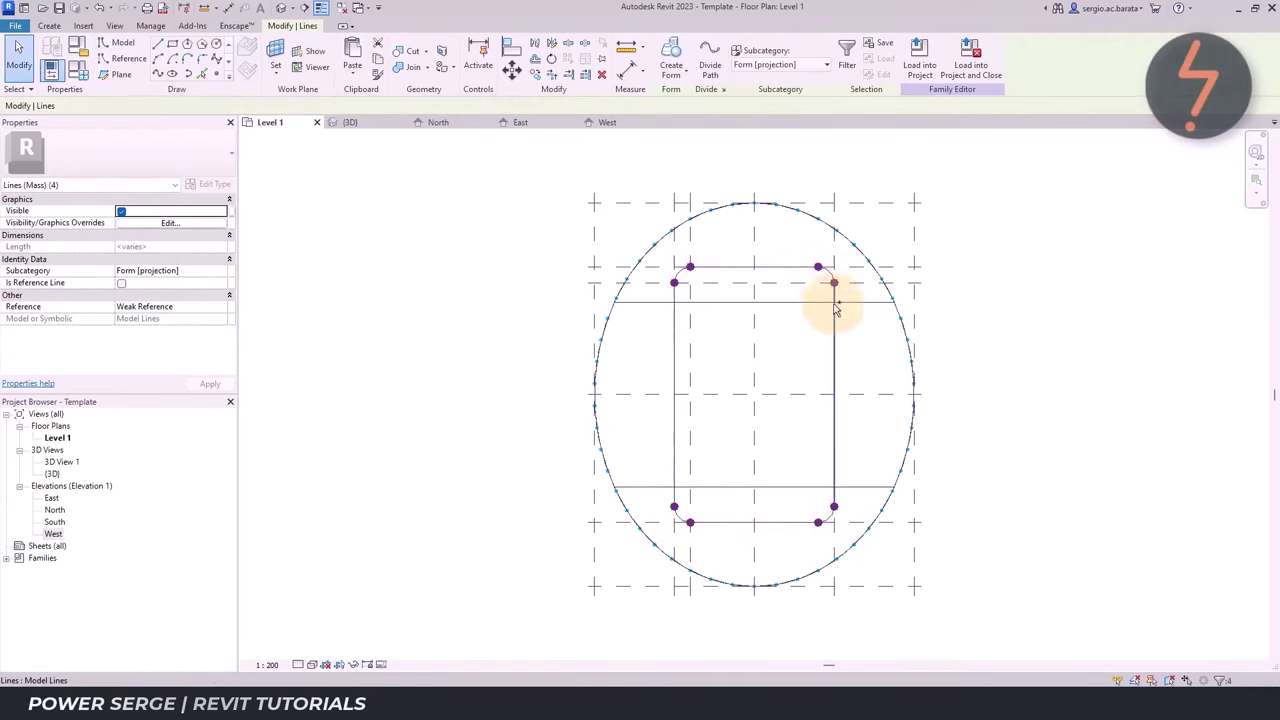
pyautogui.keyDown('ctrl'); pyautogui.click(828, 521); pyautogui.keyUp('ctrl')
# Paste the rounded-rectangle outline aligned onto the target level
pyautogui.click(352, 77)
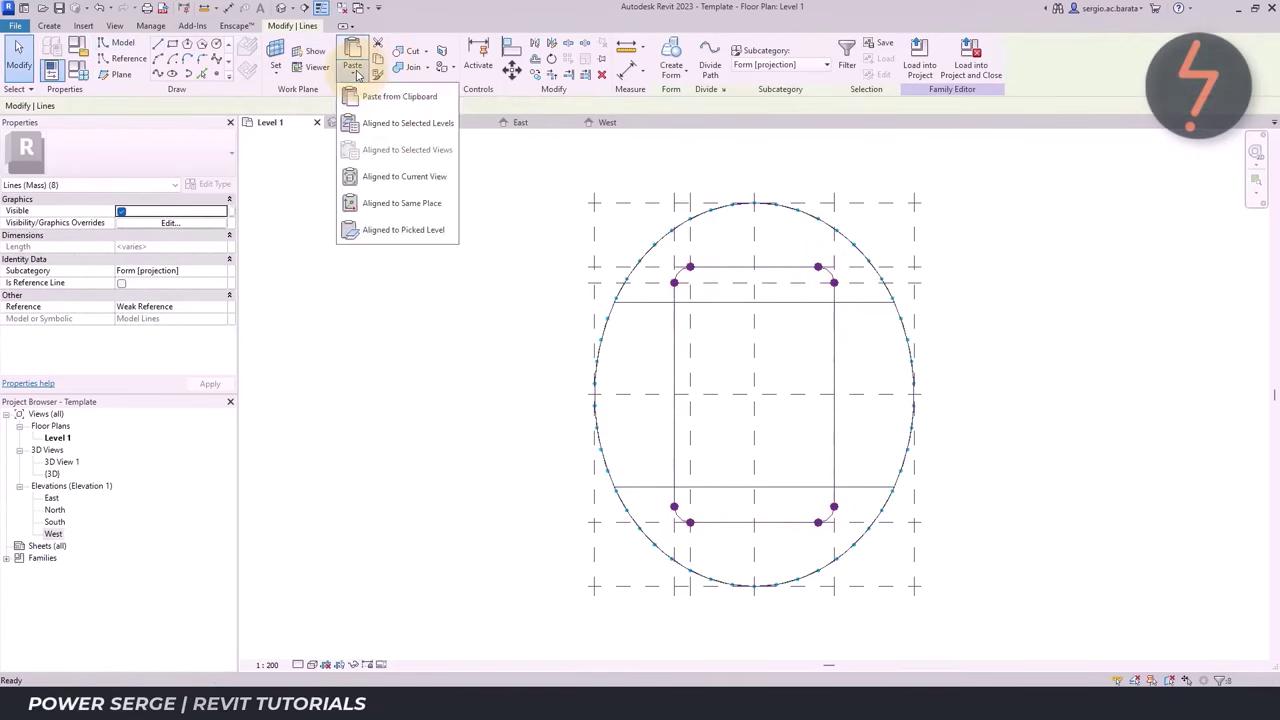
pyautogui.click(371, 125)
pyautogui.click(610, 307)
pyautogui.click(627, 436)
pyautogui.click(375, 125)
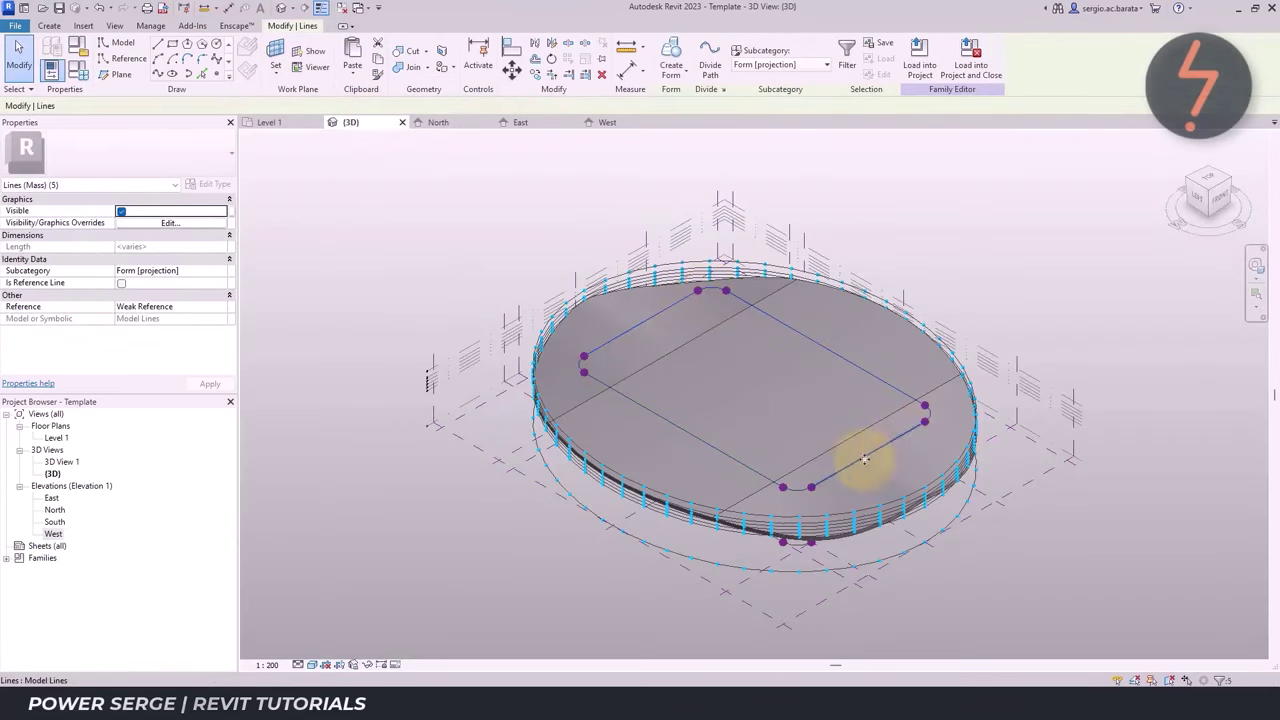
# Extrude the outline into a void form stretched up through the roof
pyautogui.click(678, 124)
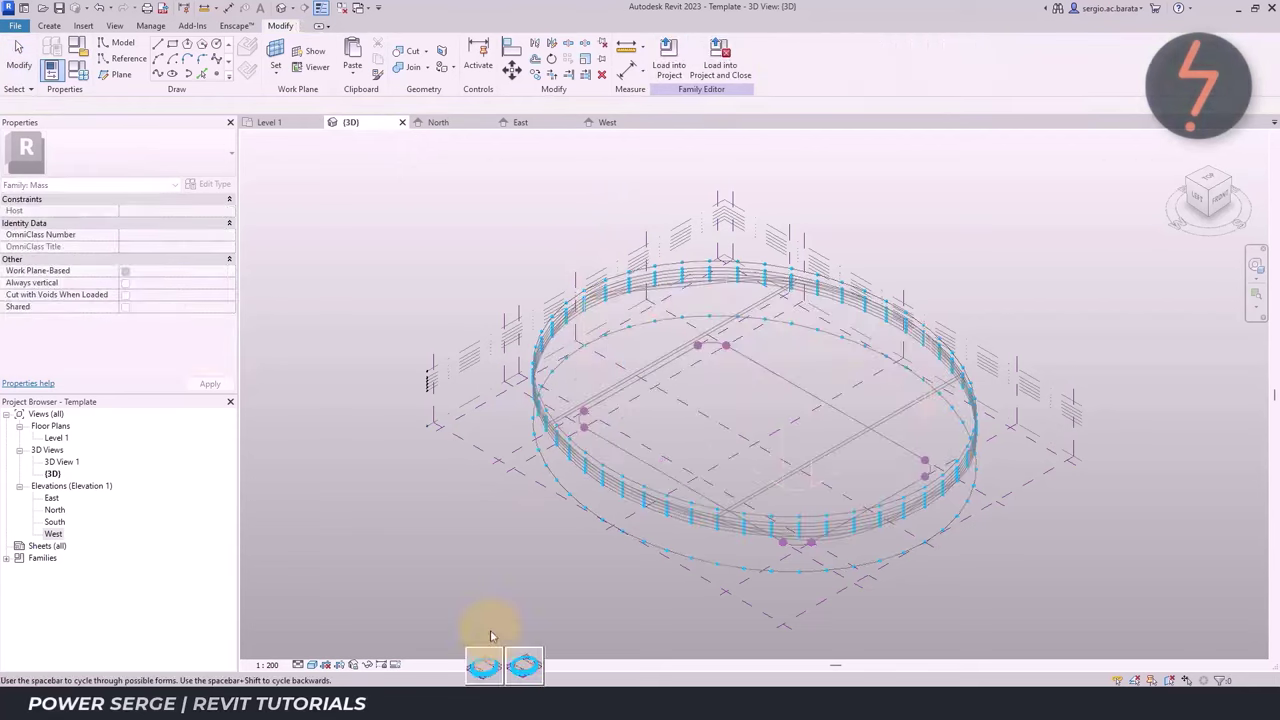
pyautogui.click(484, 663)
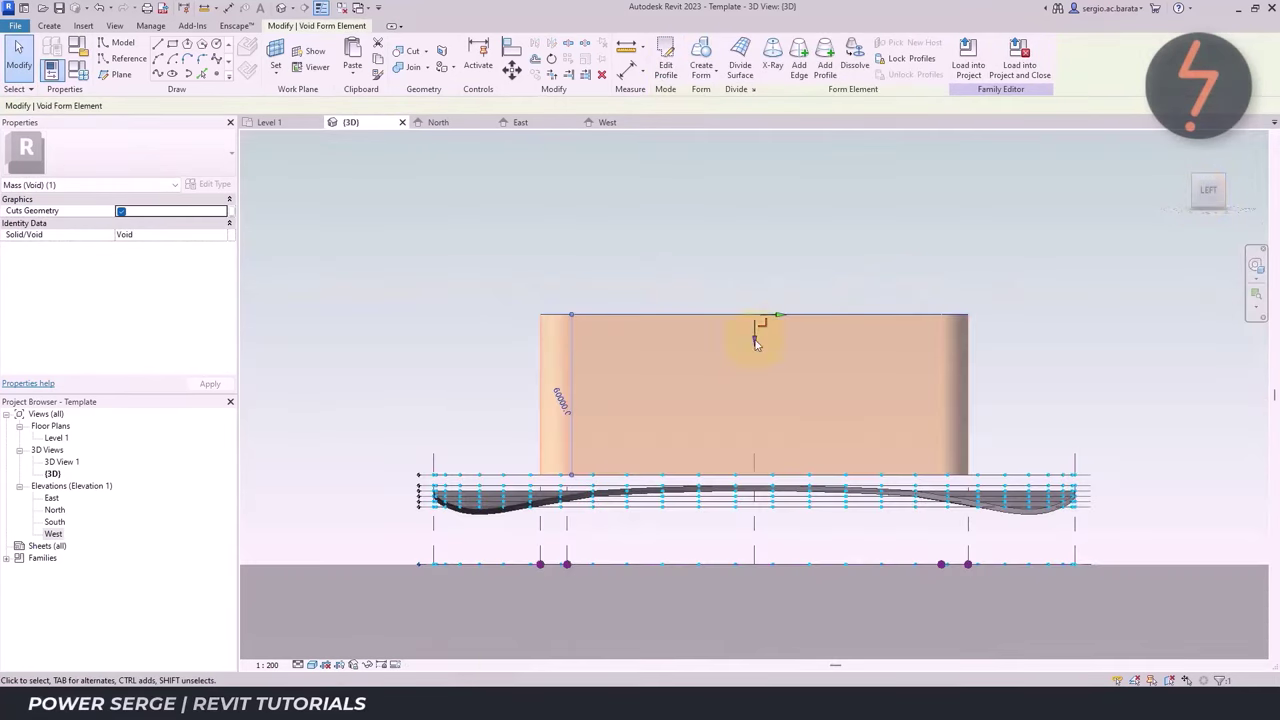
pyautogui.moveTo(745, 543); pyautogui.dragTo(743, 586)
pyautogui.click(1208, 200)
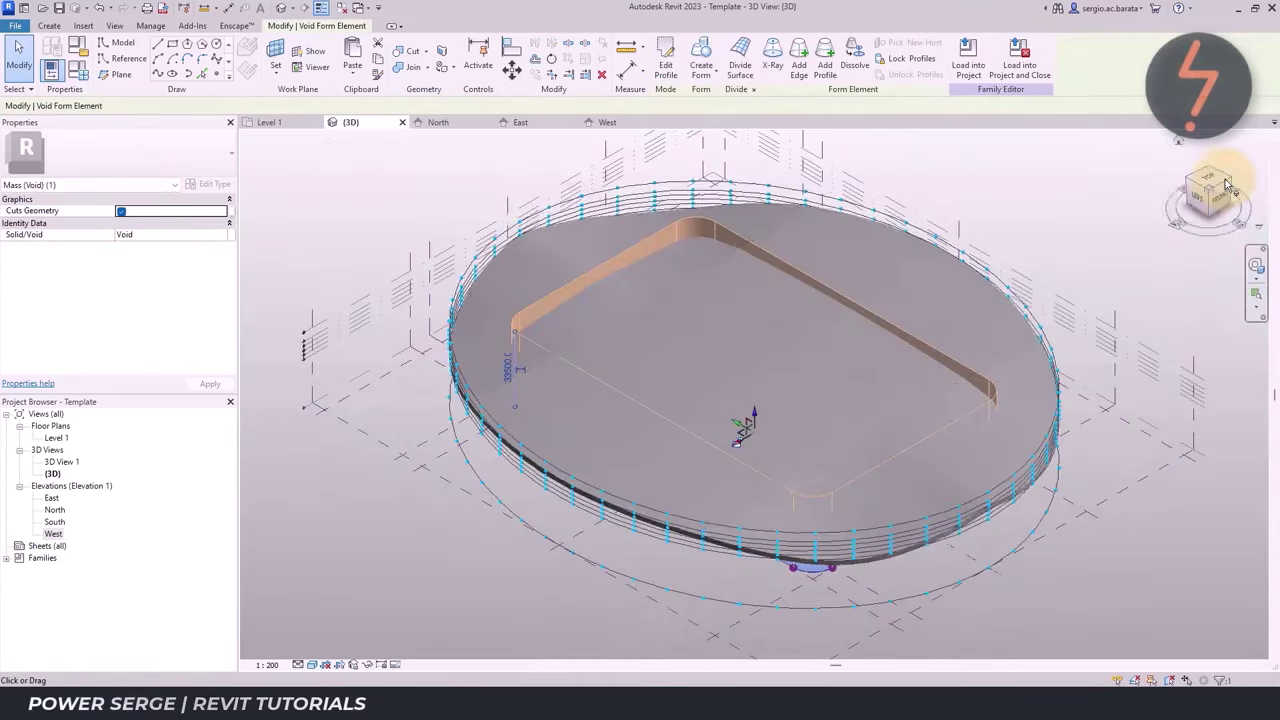
# Cut the roof mass with the void, then save the family under a new name
pyautogui.click(415, 57)
pyautogui.click(586, 271)
pyautogui.click(571, 214)
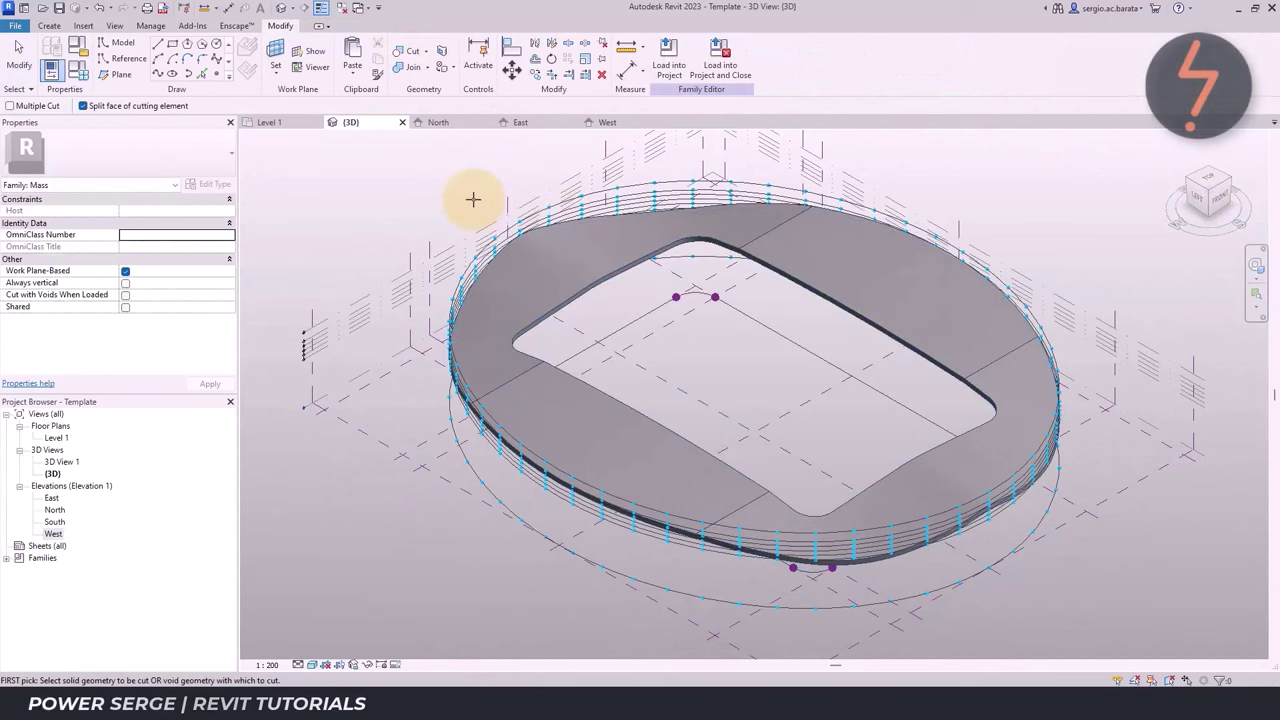
pyautogui.press('Escape')
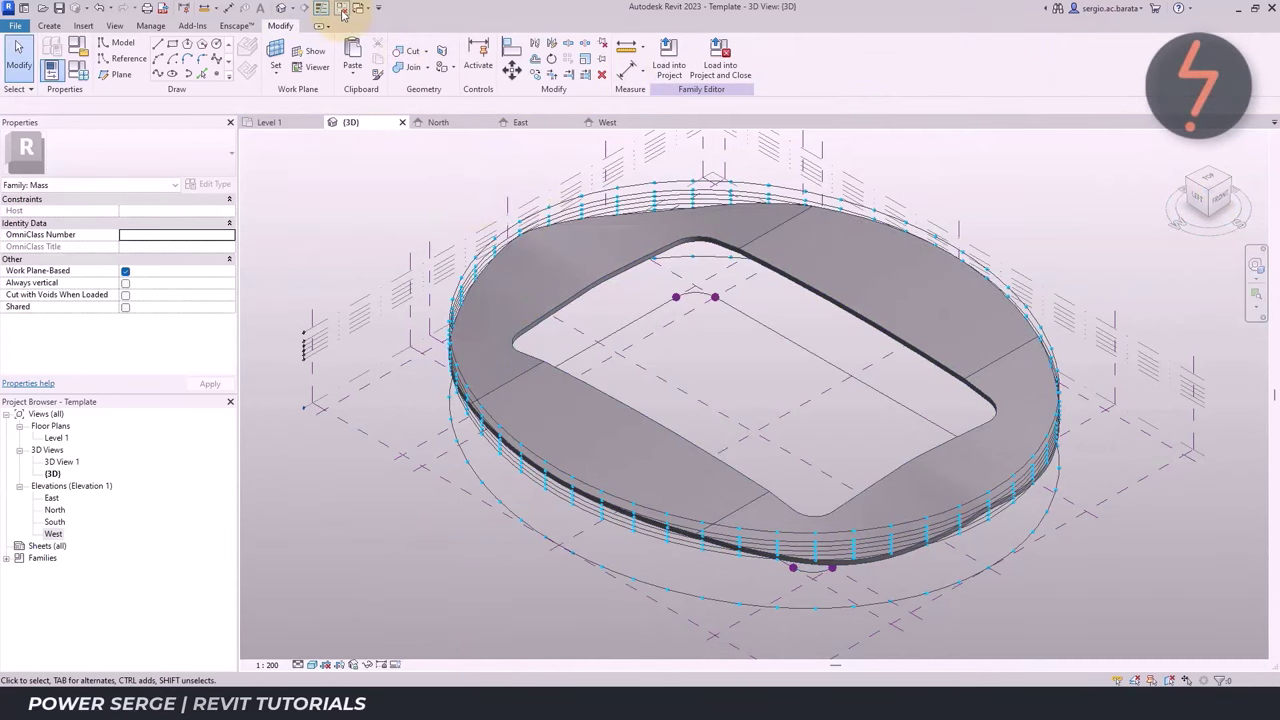
pyautogui.click(14, 24)
pyautogui.click(30, 180)
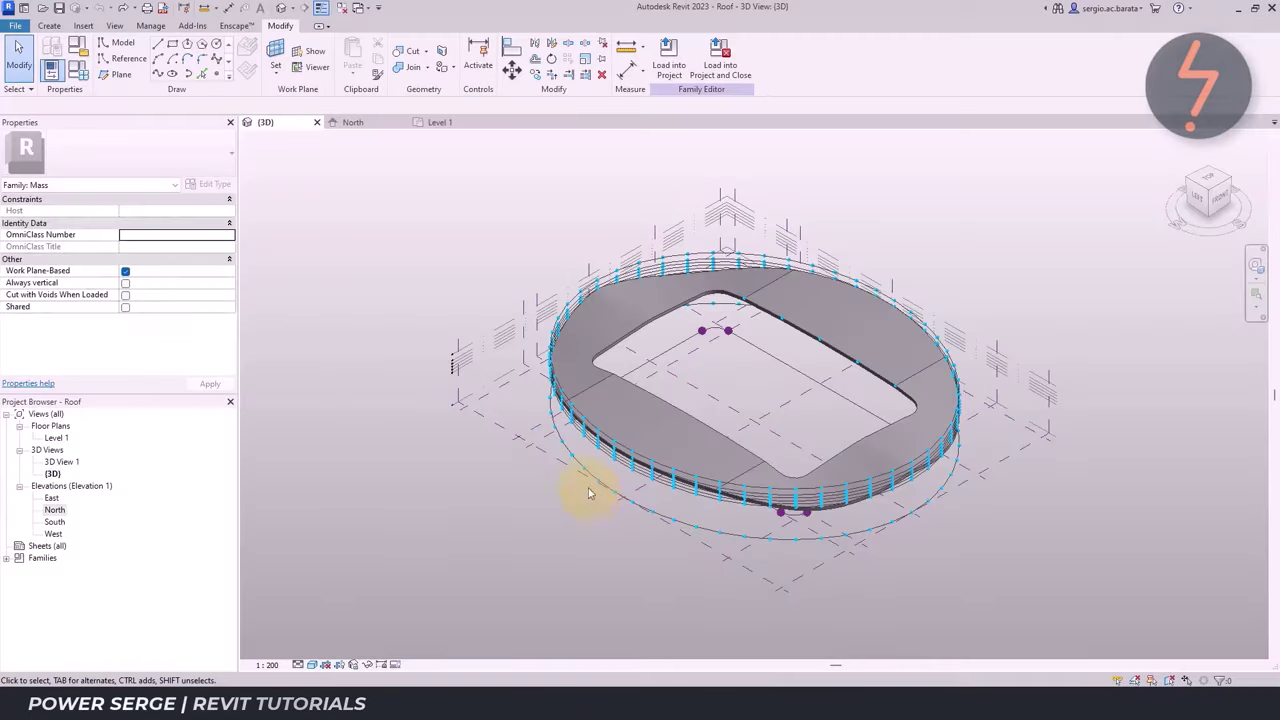
# Temporarily isolate the divided paths, then reset to show the full roof
pyautogui.click(589, 493)
pyautogui.press('h')
pyautogui.press('i')
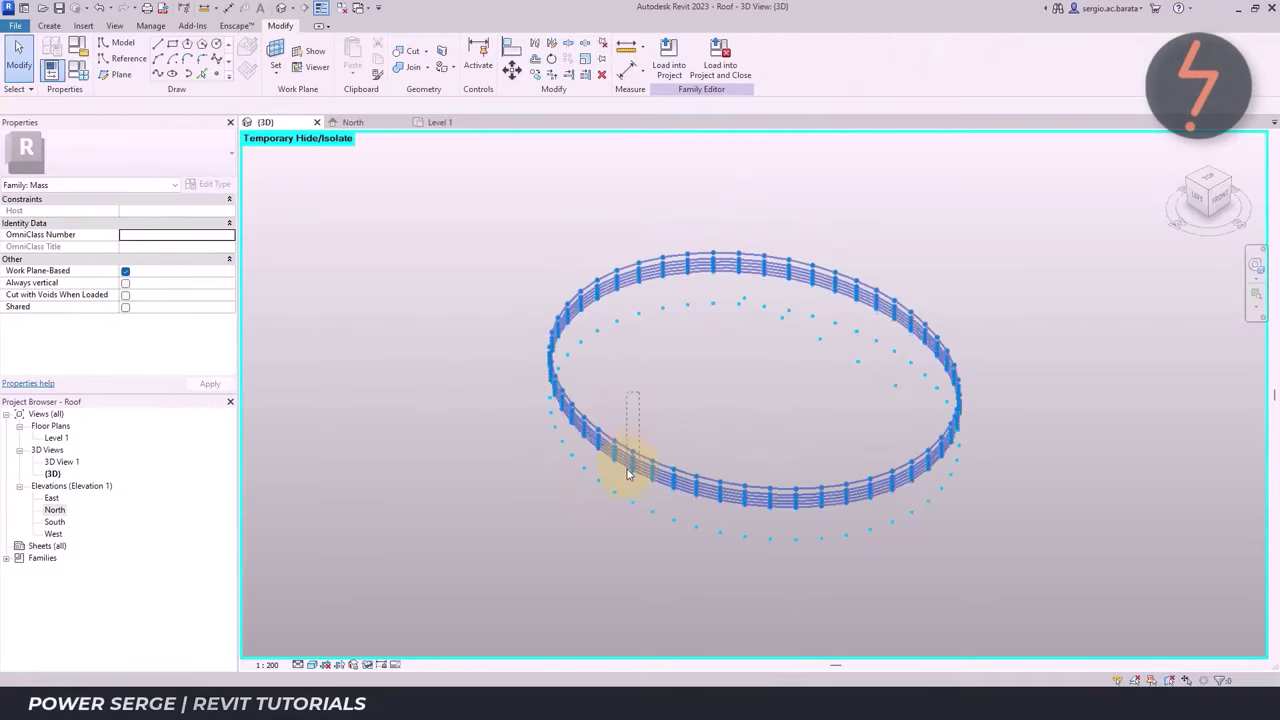
pyautogui.press('Escape')
pyautogui.press('h')
pyautogui.press('r')
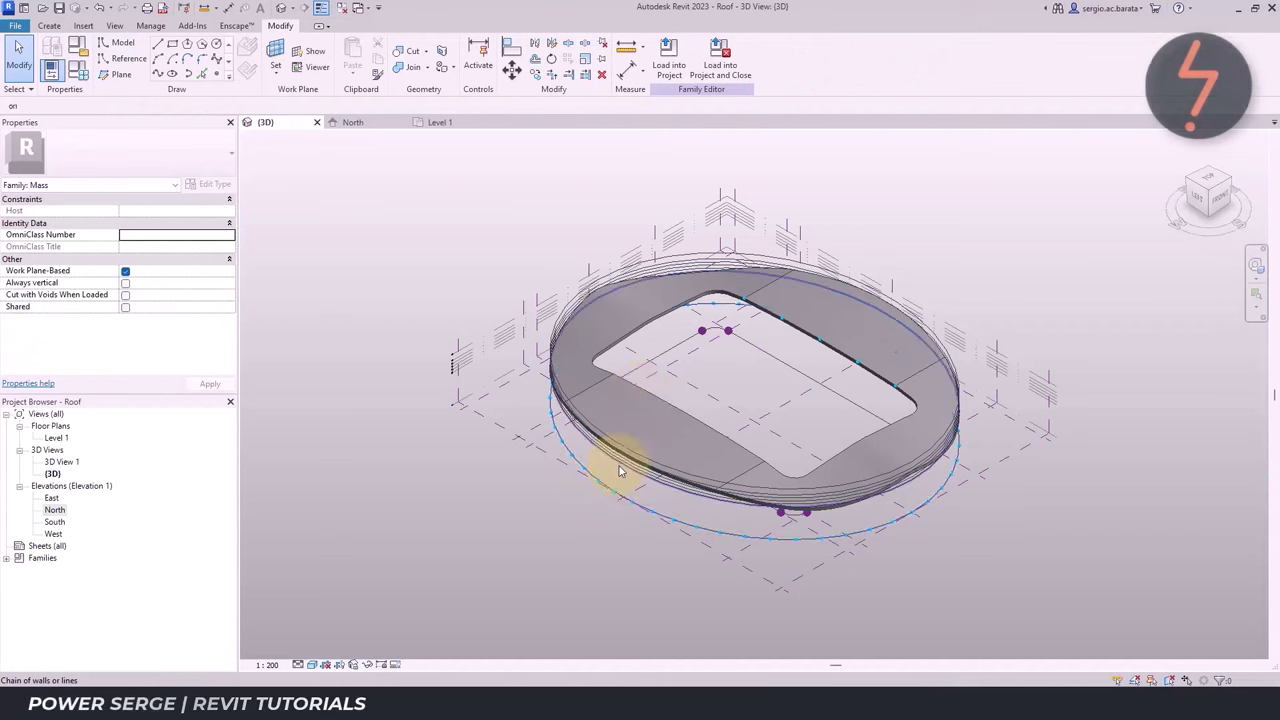
# Isolate and hide the ring of roof edge lines, then reset the view
pyautogui.click(620, 470)
pyautogui.press('h')
pyautogui.press('i')
pyautogui.press('Tab')
pyautogui.click(626, 474)
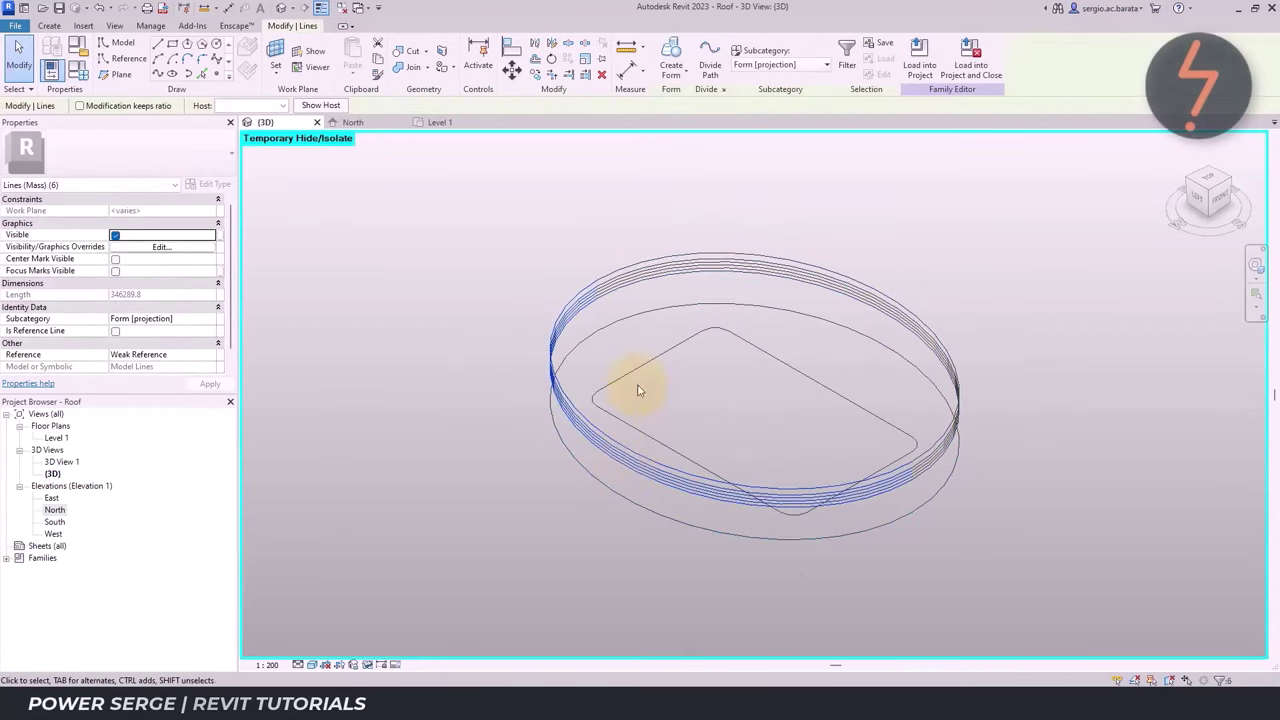
pyautogui.press('h')
pyautogui.press('h')
pyautogui.press('h')
pyautogui.press('r')
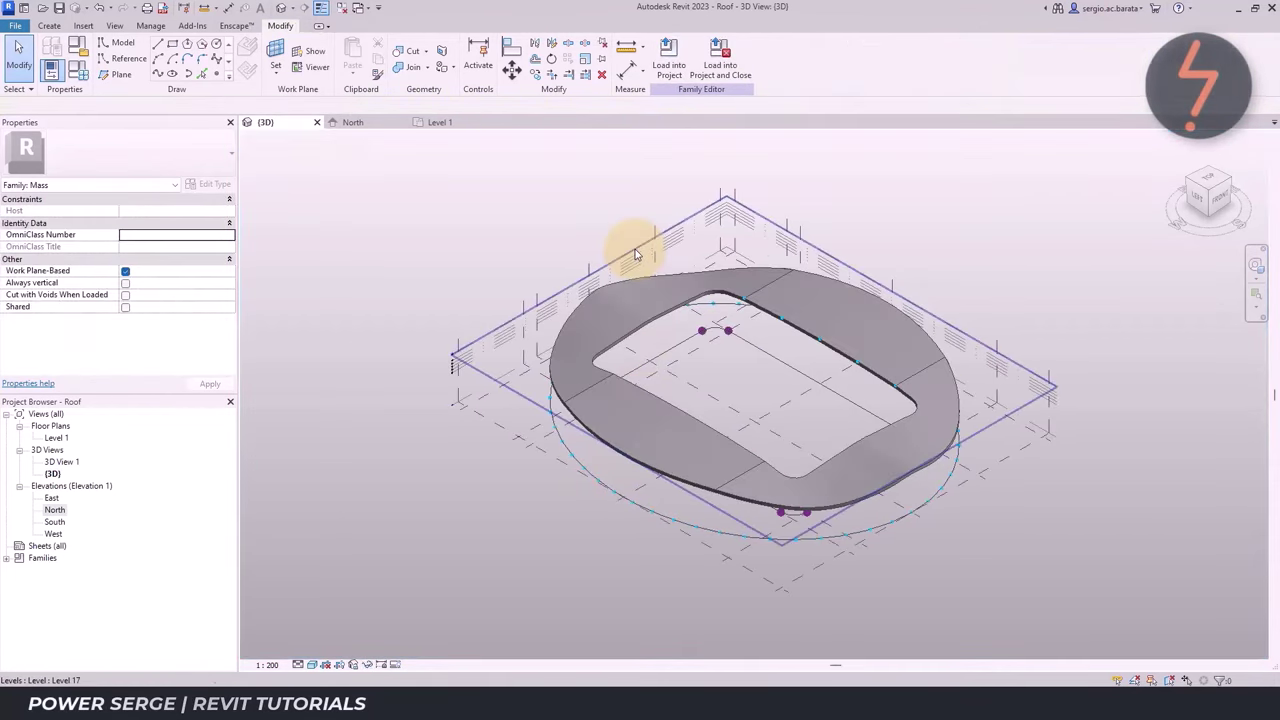
# Set the outer ellipse's divided path to 20 nodes
pyautogui.click(712, 305)
pyautogui.click(205, 226)
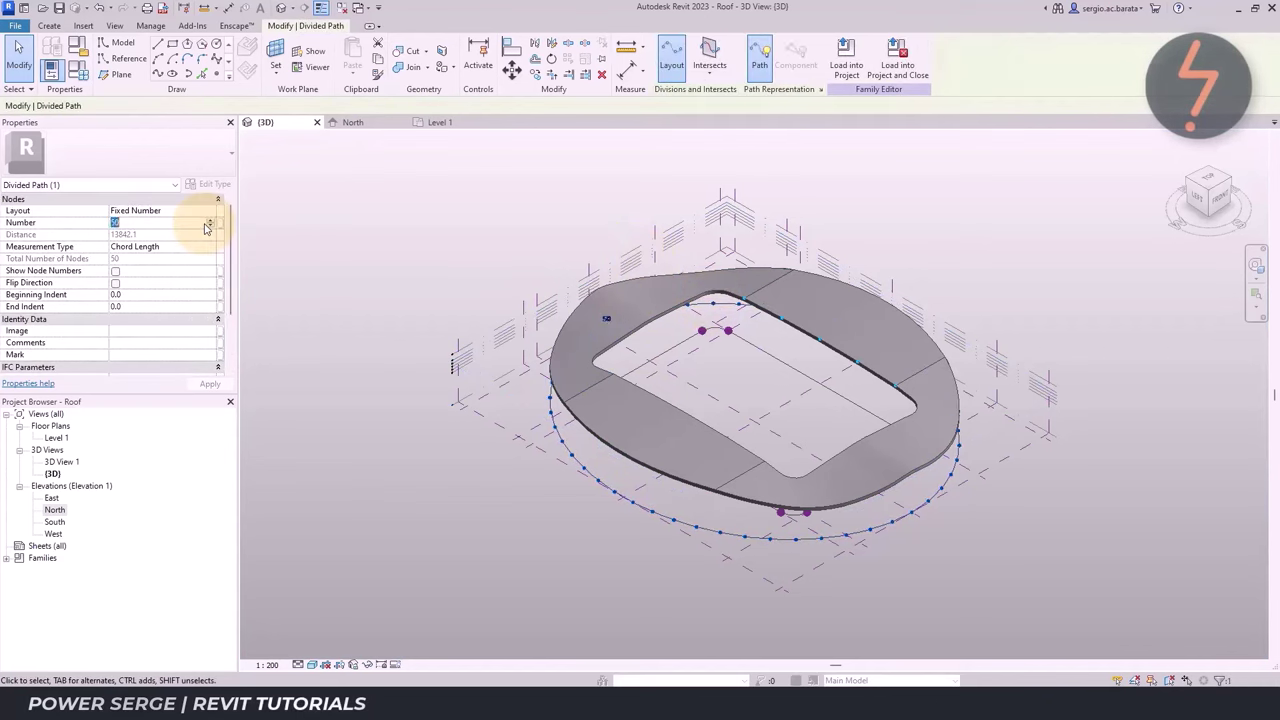
pyautogui.click(333, 337)
pyautogui.click(441, 122)
# Temporarily hide the divided path and offset the ellipse by 5000
pyautogui.click(586, 306)
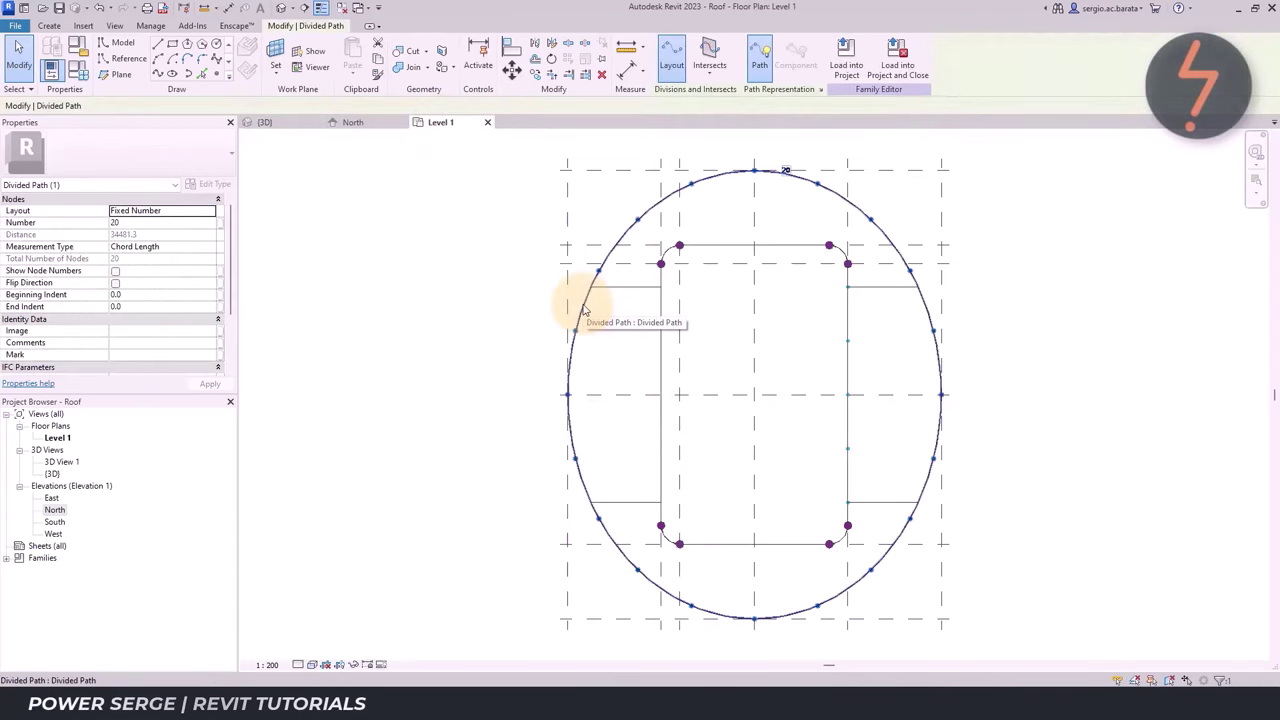
pyautogui.press('h')
pyautogui.press('h')
pyautogui.click(586, 307)
pyautogui.press('o')
pyautogui.press('f')
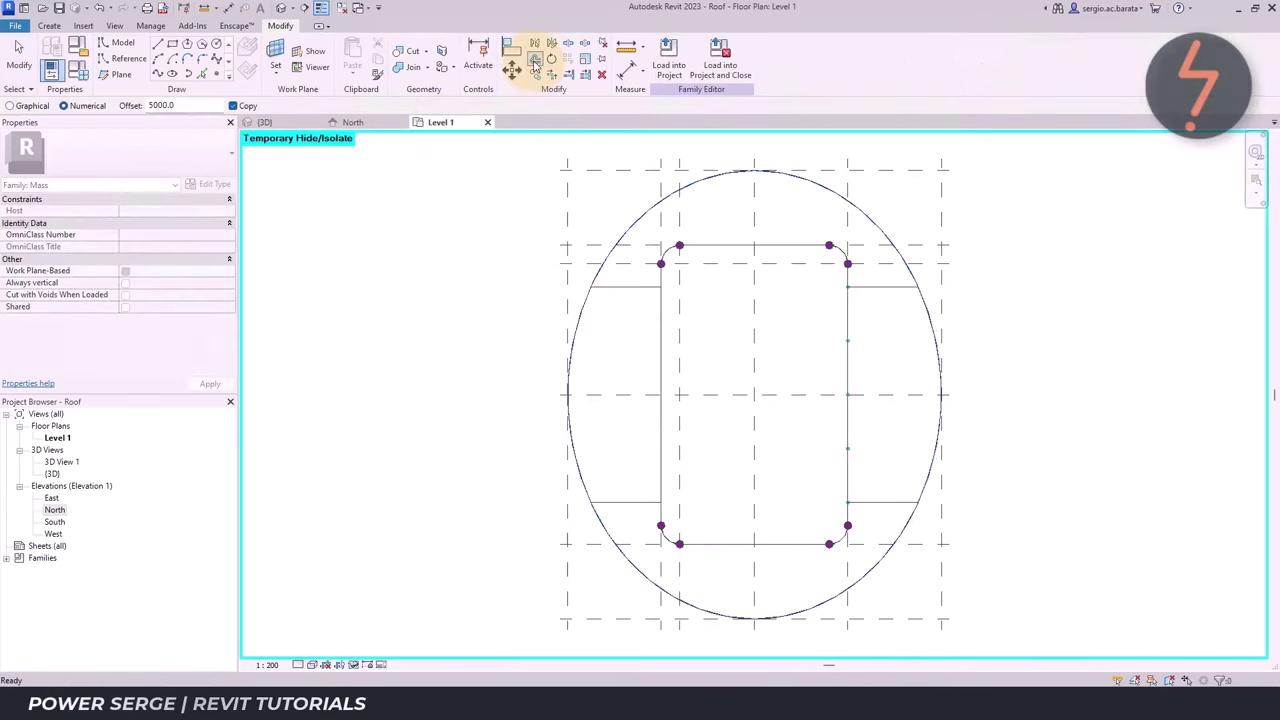
pyautogui.click(585, 318)
pyautogui.press('Escape')
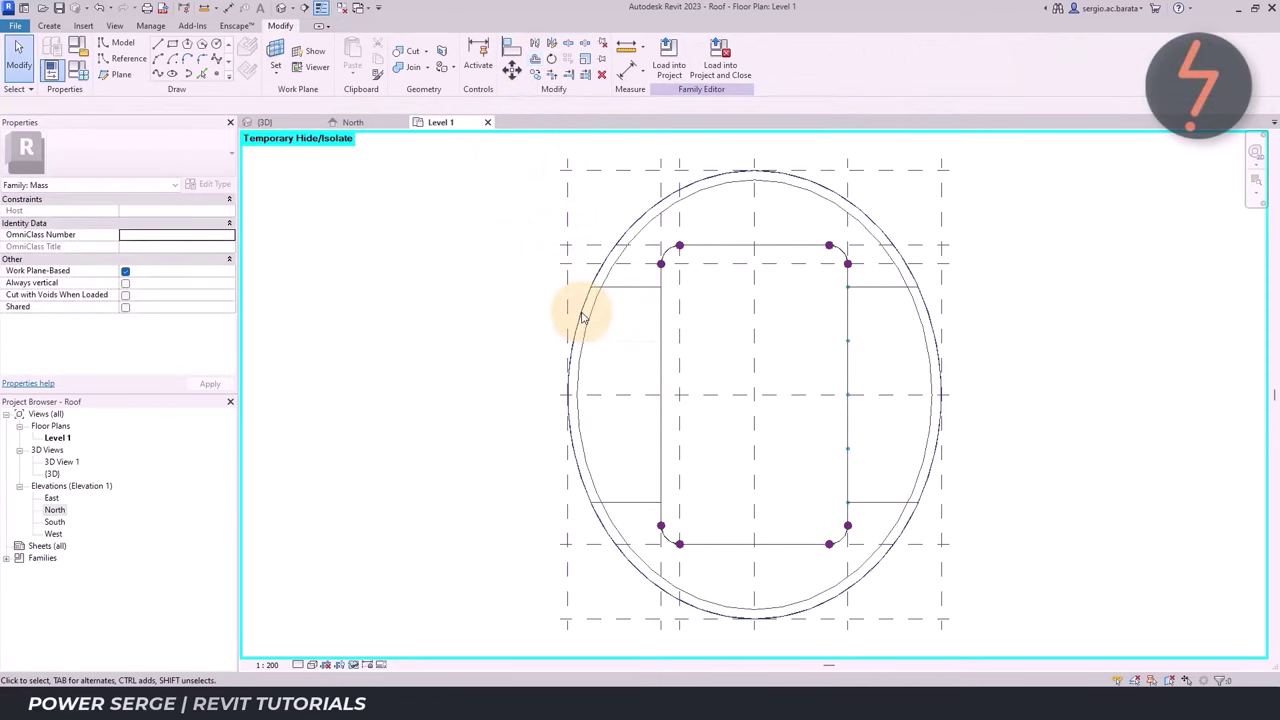
# Draw a new inner ellipse centred on the plan centre
pyautogui.press('h')
pyautogui.press('r')
pyautogui.click(171, 74)
pyautogui.click(754, 394)
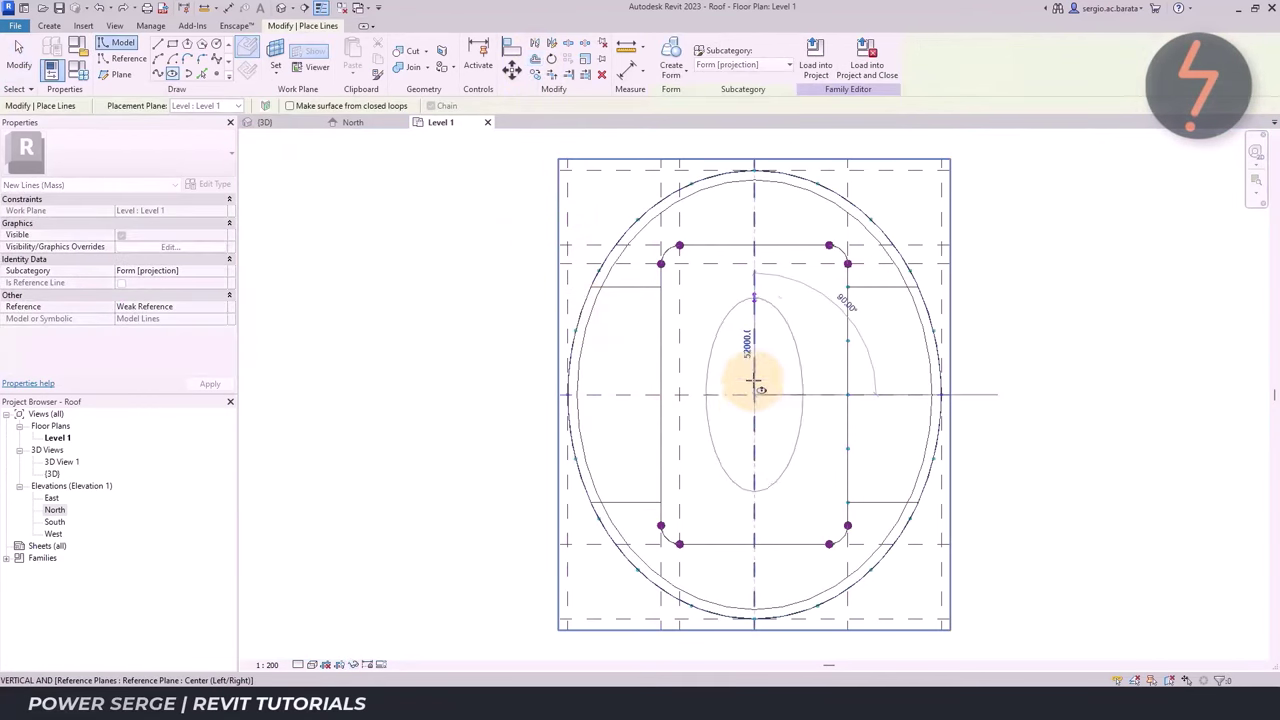
pyautogui.click(754, 173)
pyautogui.click(578, 396)
pyautogui.press('Escape')
pyautogui.press('Escape')
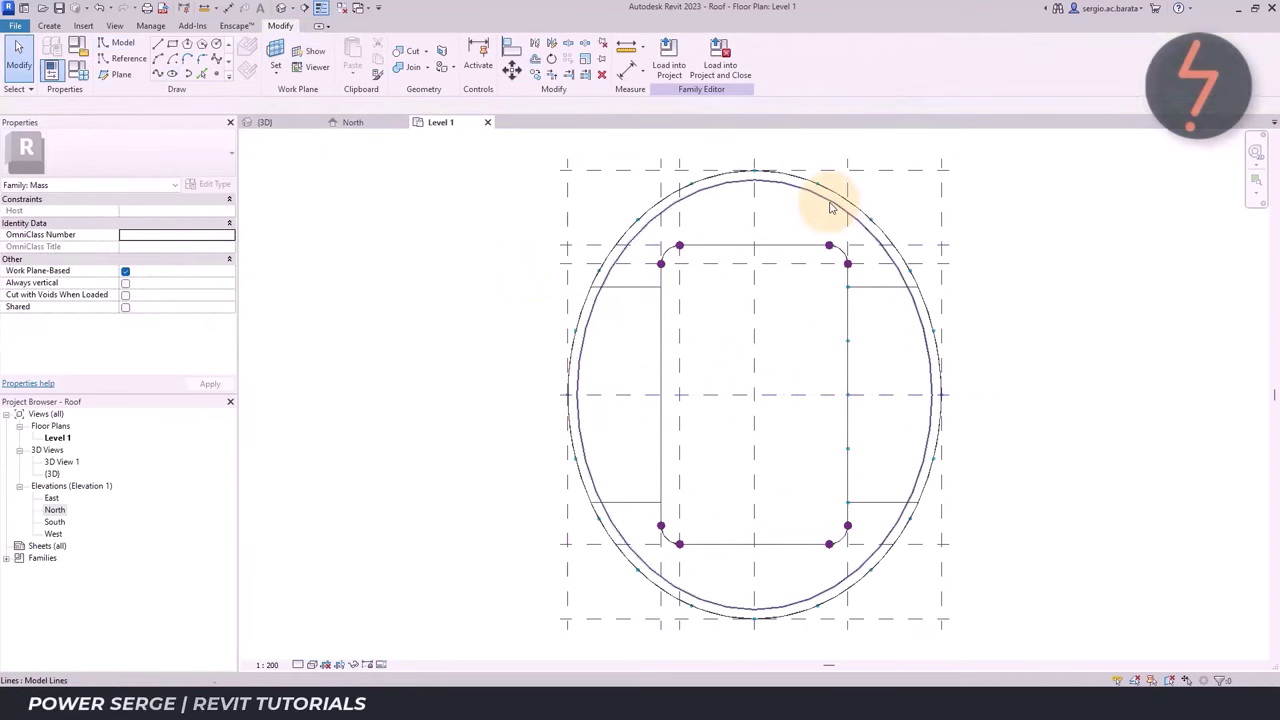
# Divide the new ellipse into a path of nodes
pyautogui.click(829, 207)
pyautogui.click(766, 65)
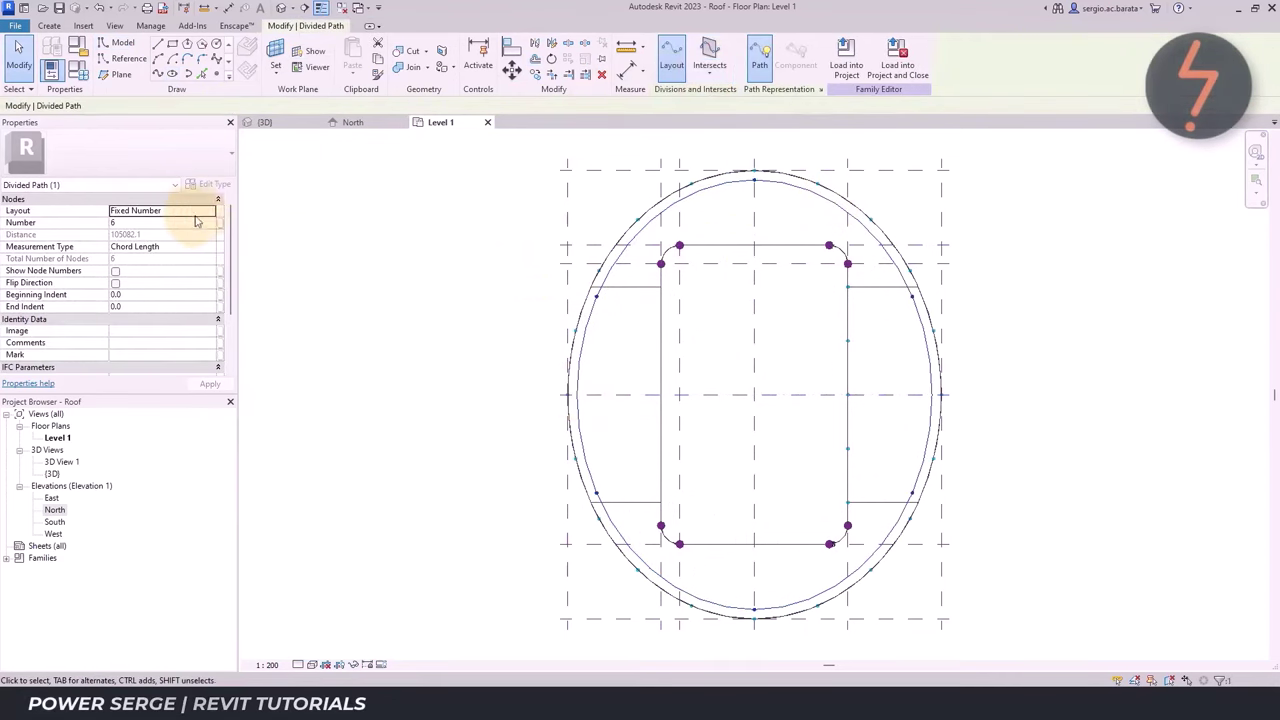
pyautogui.click(352, 306)
# Draw two diagonal model lines through the centre between opposite path nodes
pyautogui.click(171, 51)
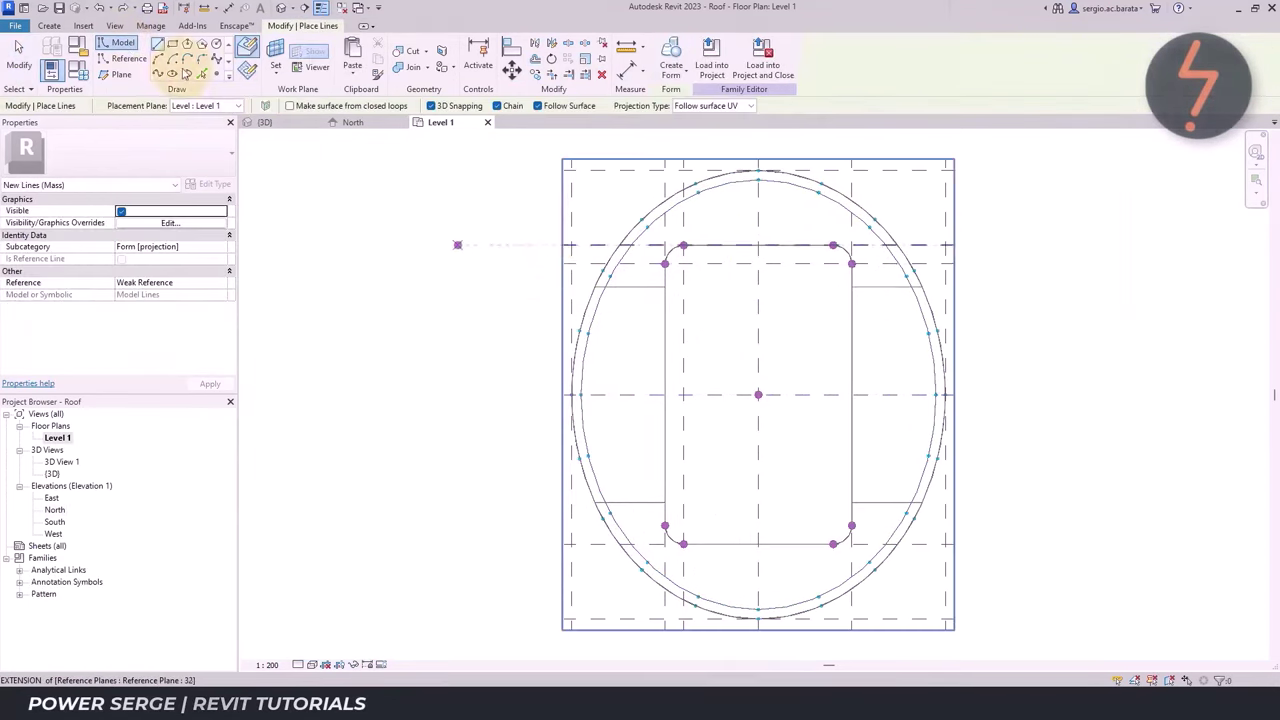
pyautogui.click(602, 271)
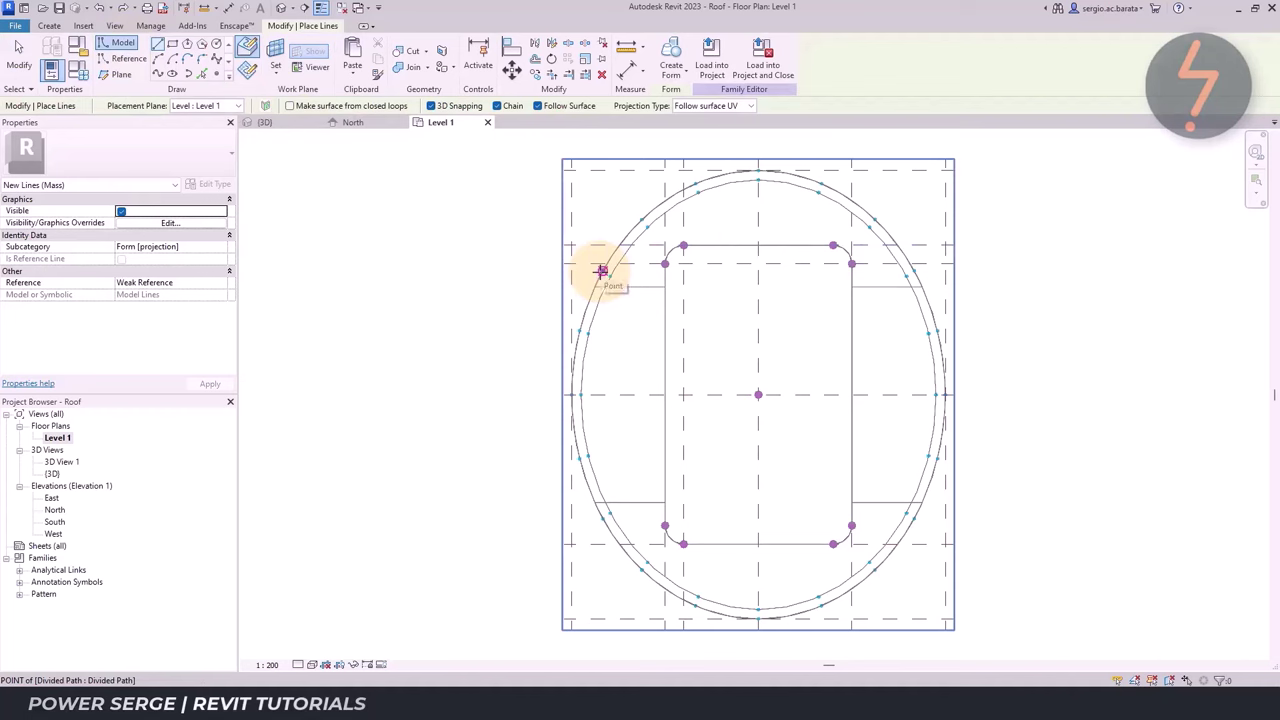
pyautogui.click(913, 518)
pyautogui.click(602, 518)
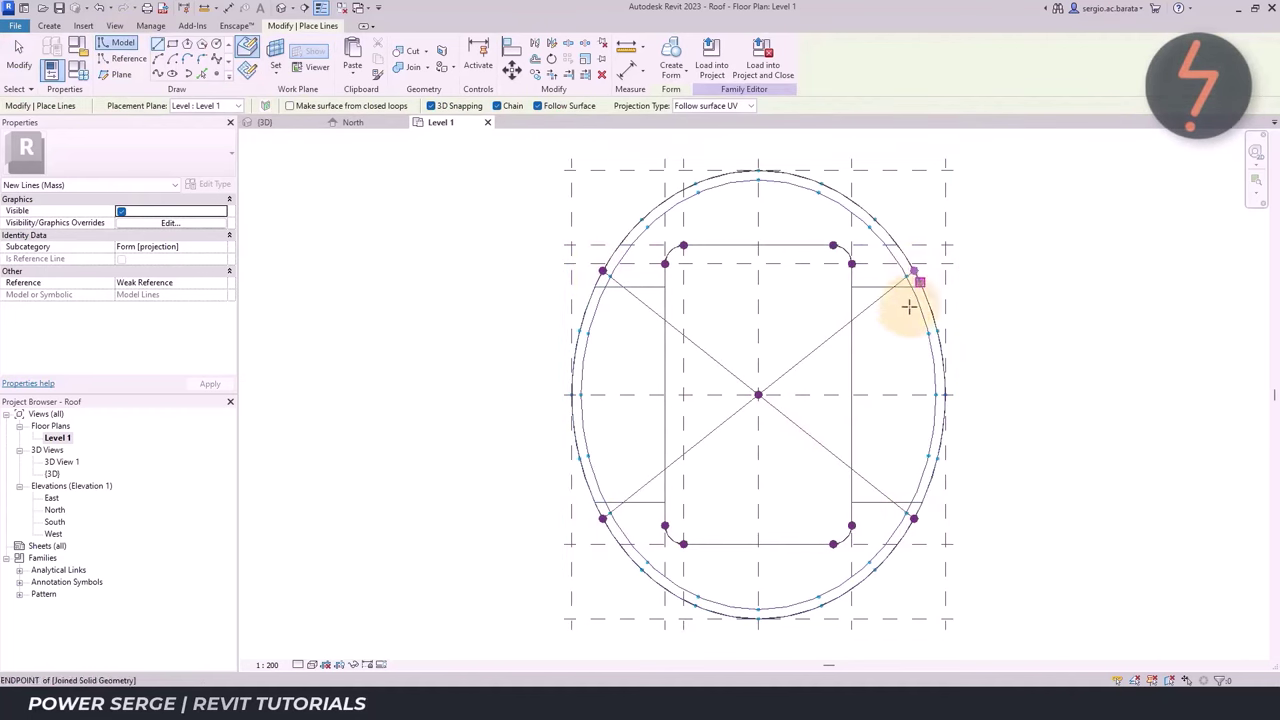
pyautogui.click(913, 271)
pyautogui.press('Escape')
pyautogui.press('Escape')
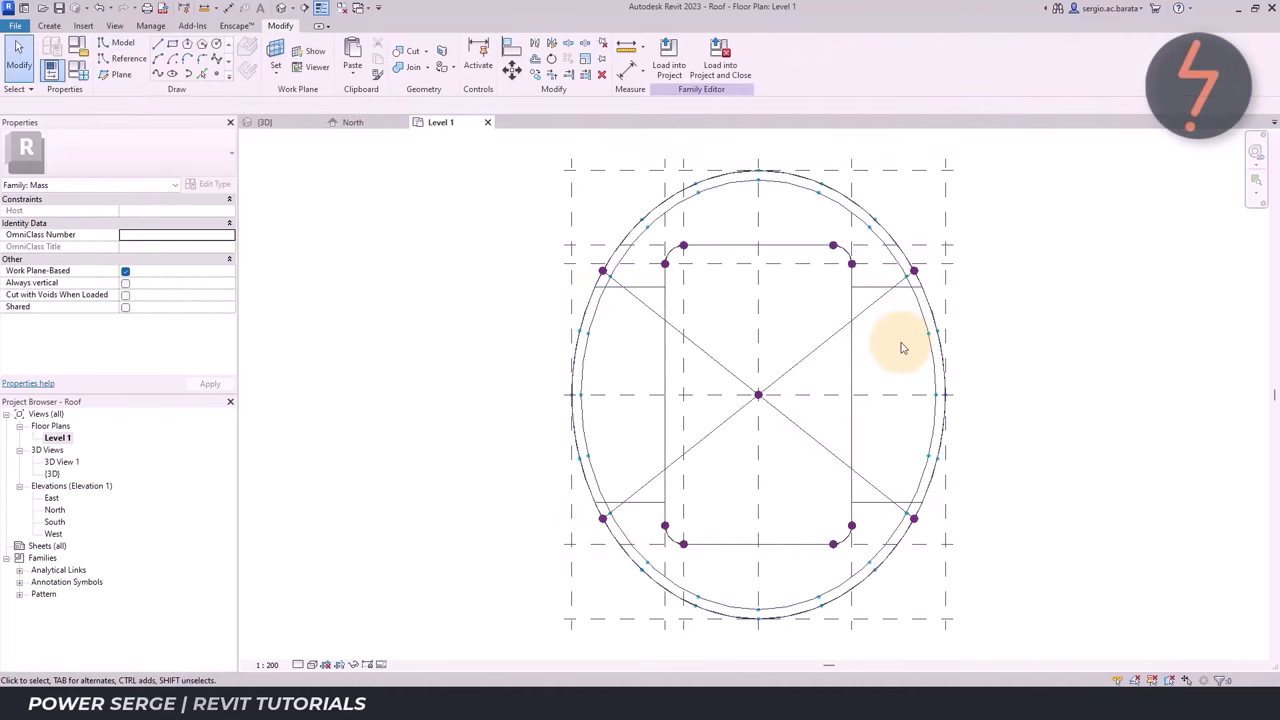
# Draw two more radial lines joining top nodes to their opposite bottom nodes
pyautogui.click(157, 43)
pyautogui.click(695, 184)
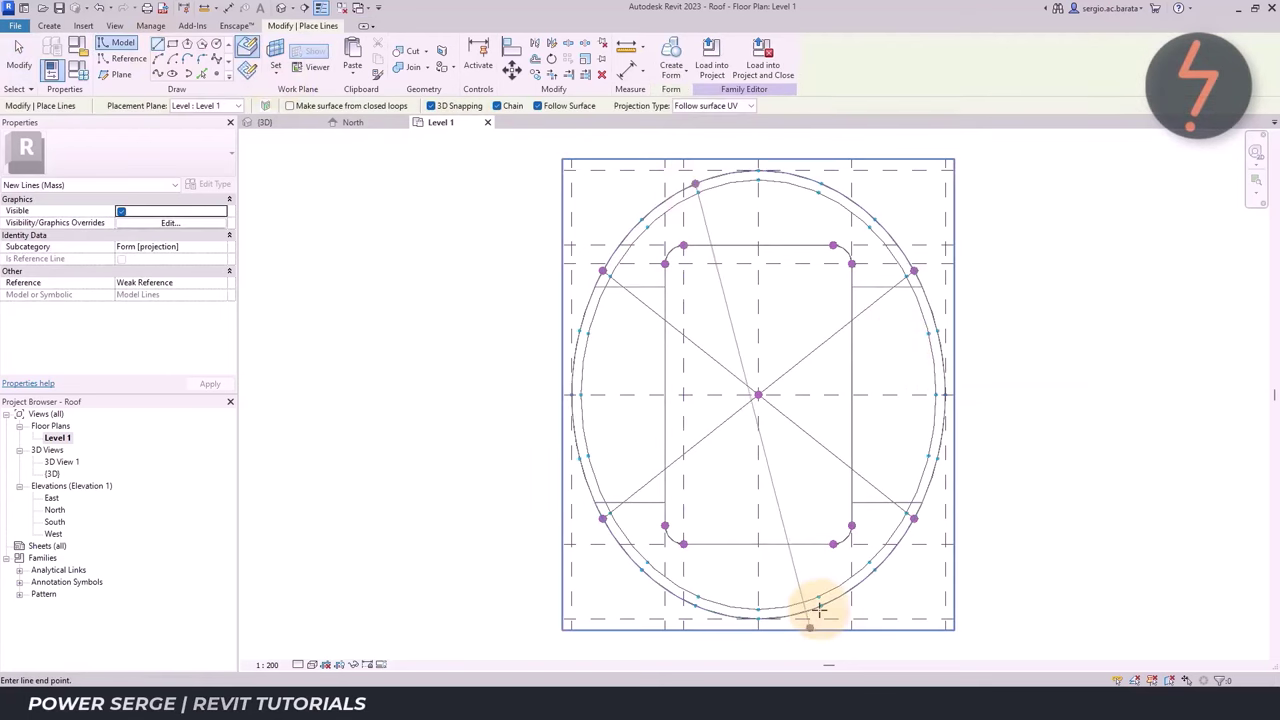
pyautogui.click(818, 606)
pyautogui.press('Escape')
pyautogui.click(695, 605)
pyautogui.click(820, 184)
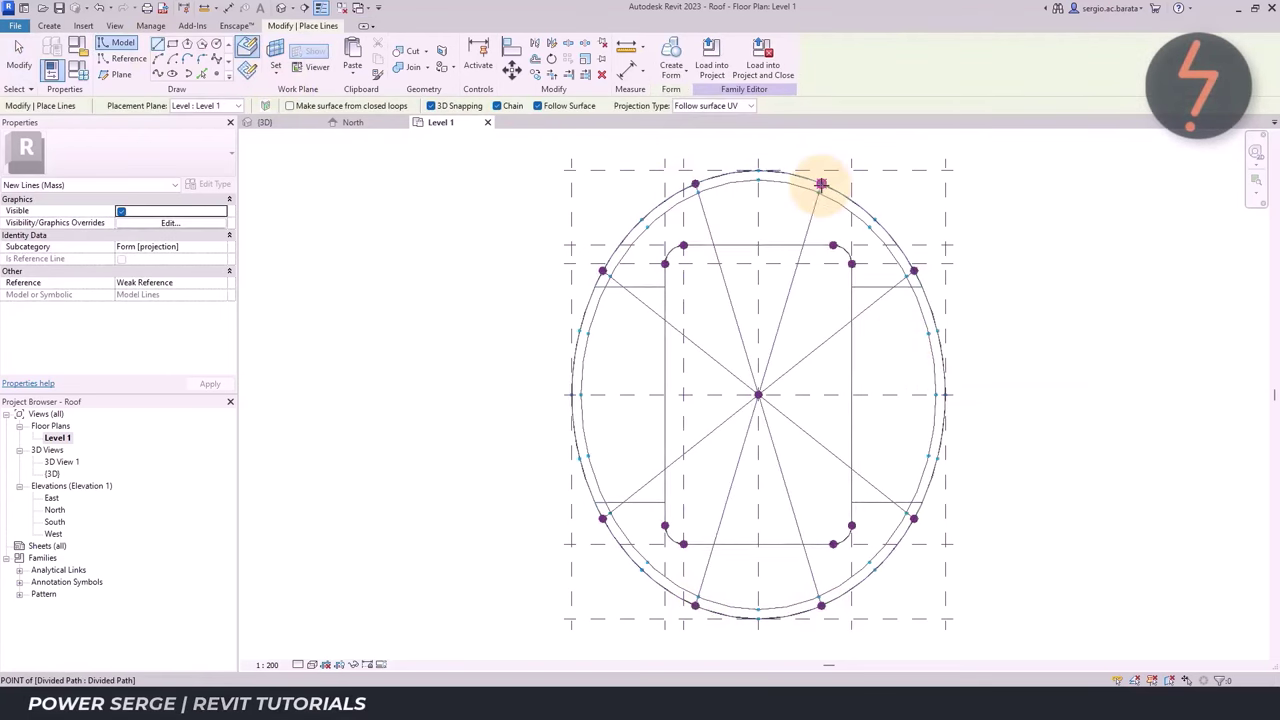
pyautogui.press('Escape')
pyautogui.press('Escape')
# Copy the radial lines and paste them aligned onto Level 17
pyautogui.moveTo(800, 382); pyautogui.dragTo(704, 373)
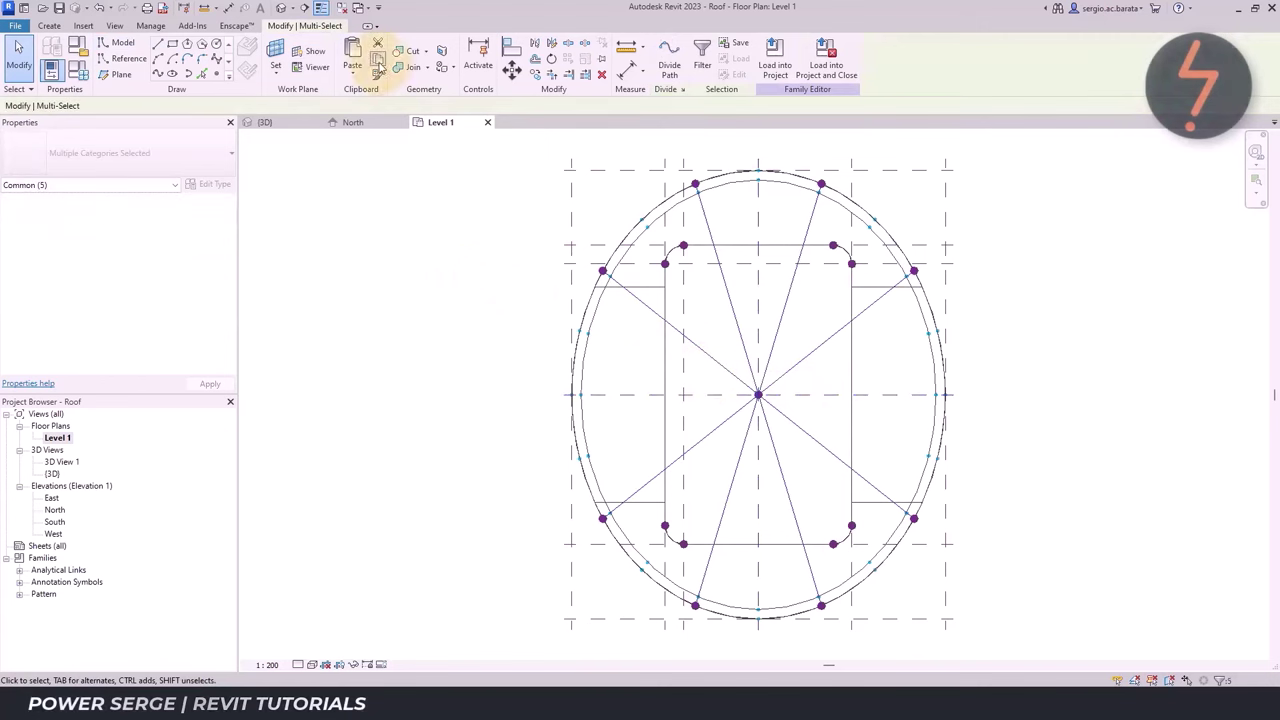
pyautogui.click(378, 57)
pyautogui.click(352, 80)
pyautogui.click(395, 120)
pyautogui.click(573, 313)
pyautogui.click(629, 439)
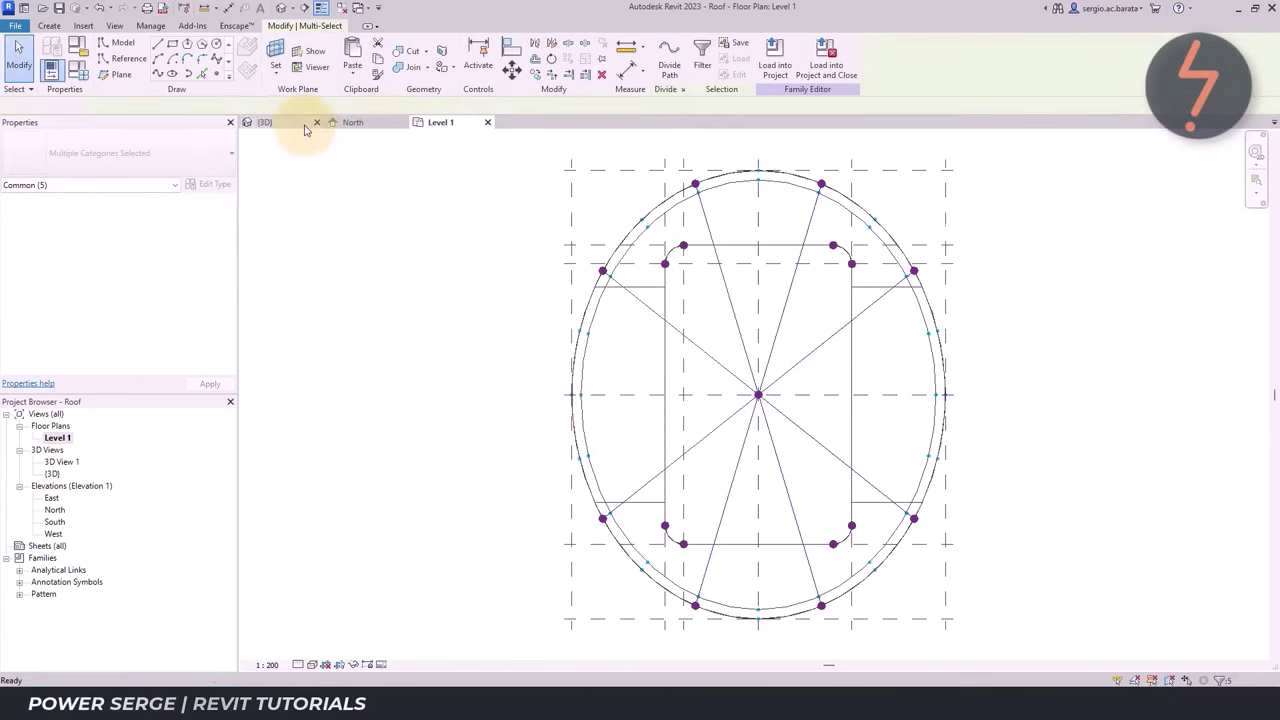
pyautogui.click(300, 123)
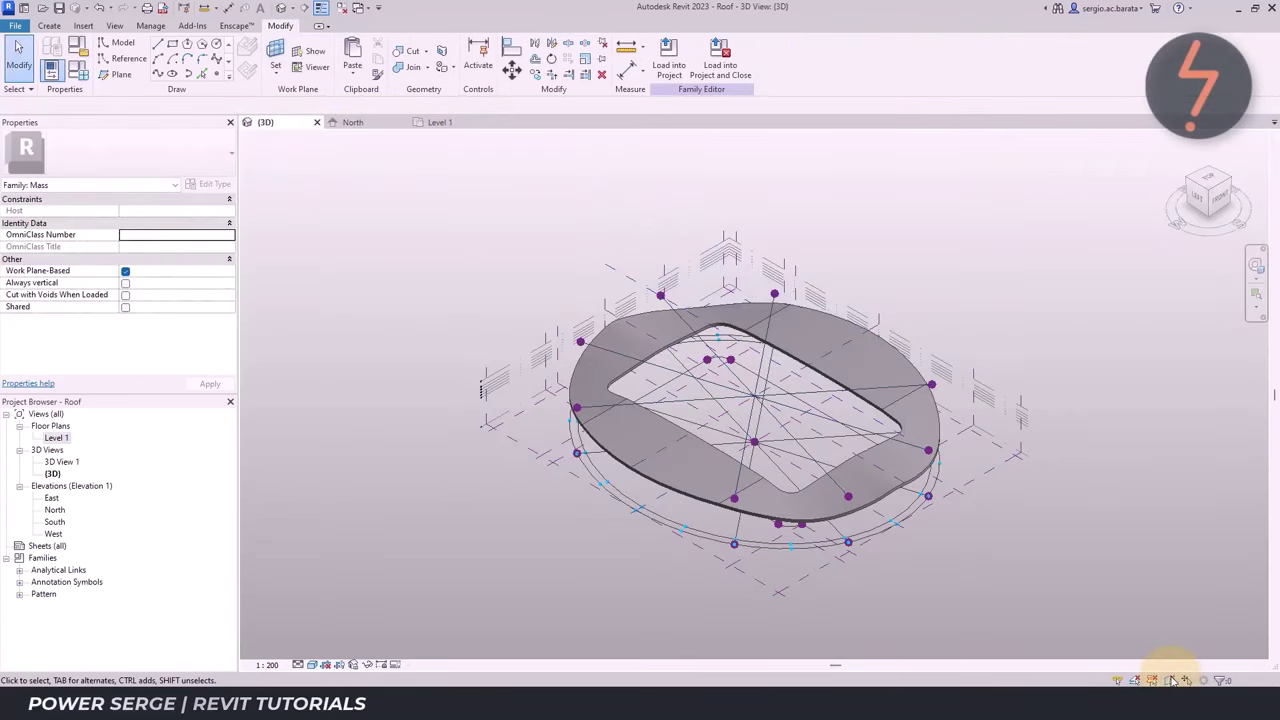
# Create vertical surface forms from four radial lines in the 3D view
pyautogui.click(640, 375)
pyautogui.click(671, 64)
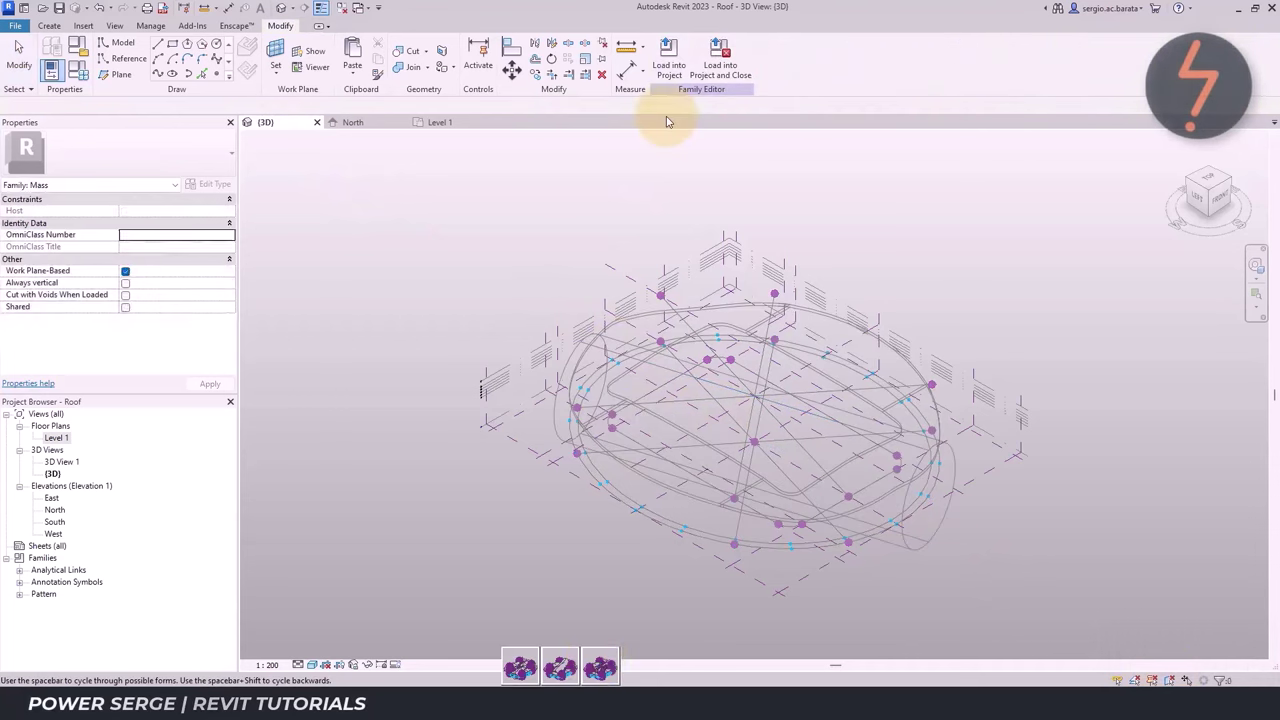
pyautogui.click(740, 345)
pyautogui.click(851, 200)
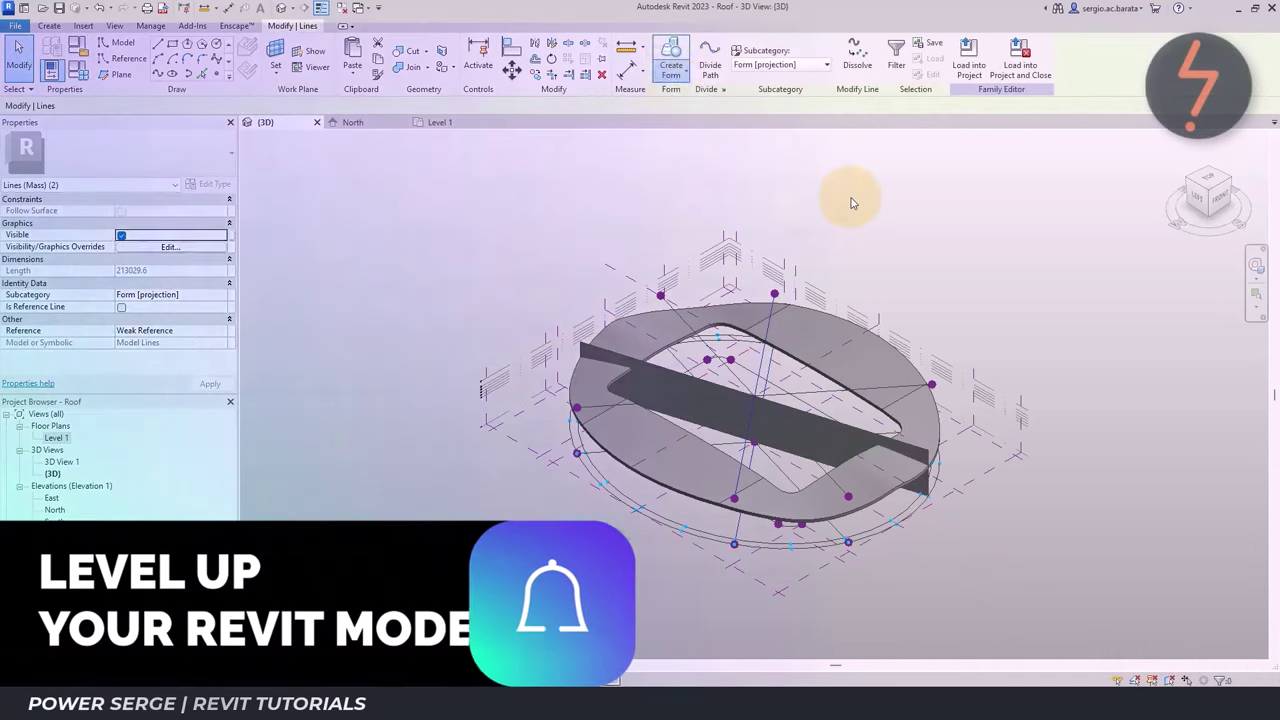
pyautogui.click(814, 463)
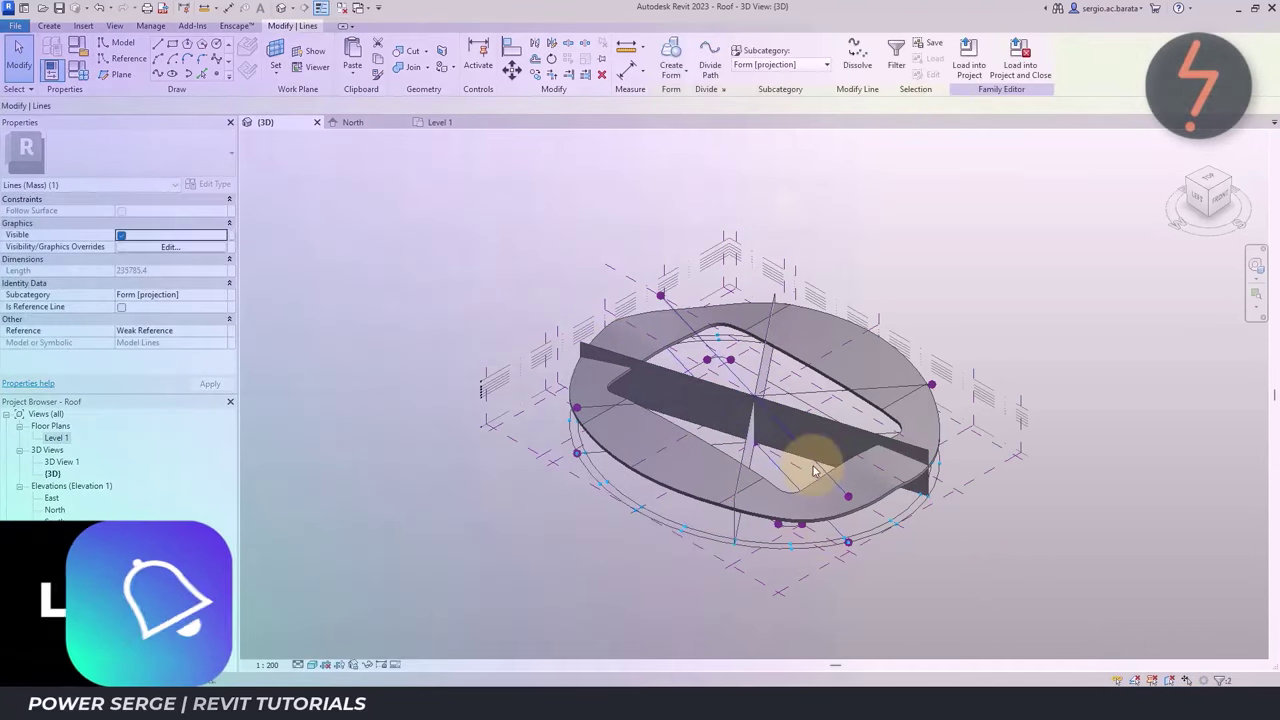
pyautogui.click(678, 72)
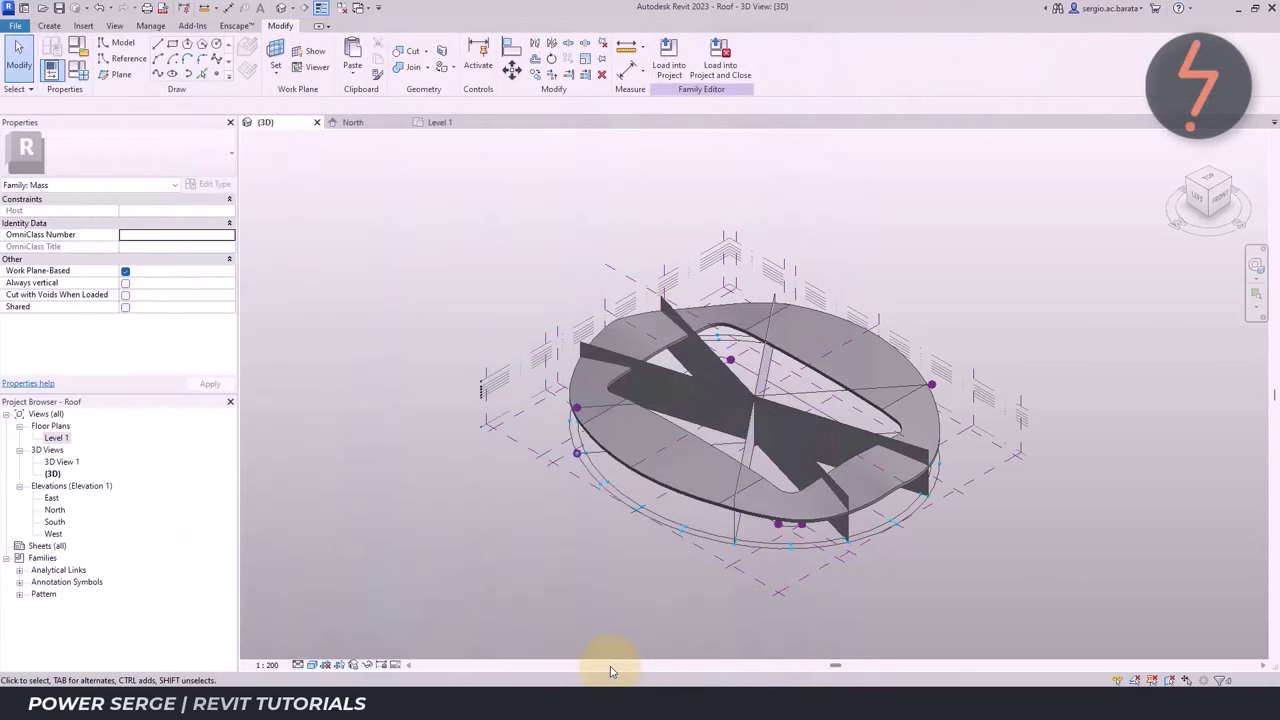
pyautogui.click(860, 432)
pyautogui.click(672, 70)
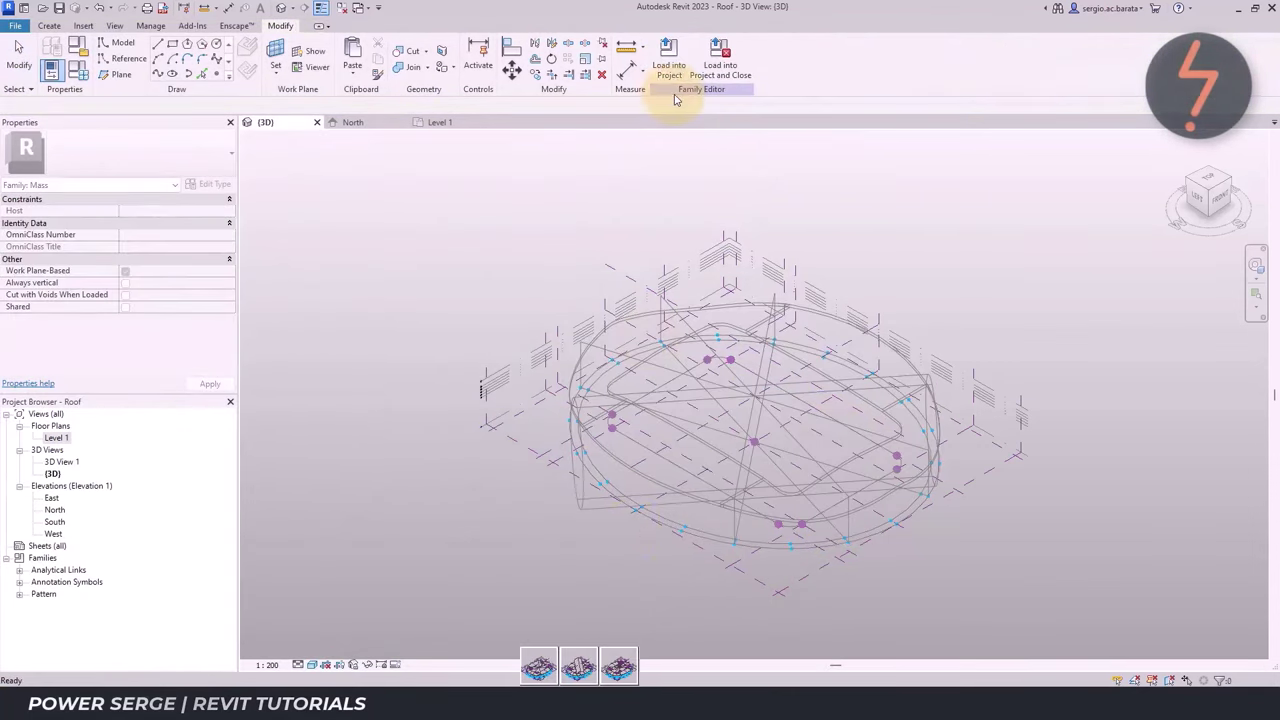
pyautogui.click(622, 668)
# On Level 1, place a section across the plan and shift it onto a radial line
pyautogui.doubleClick(56, 437)
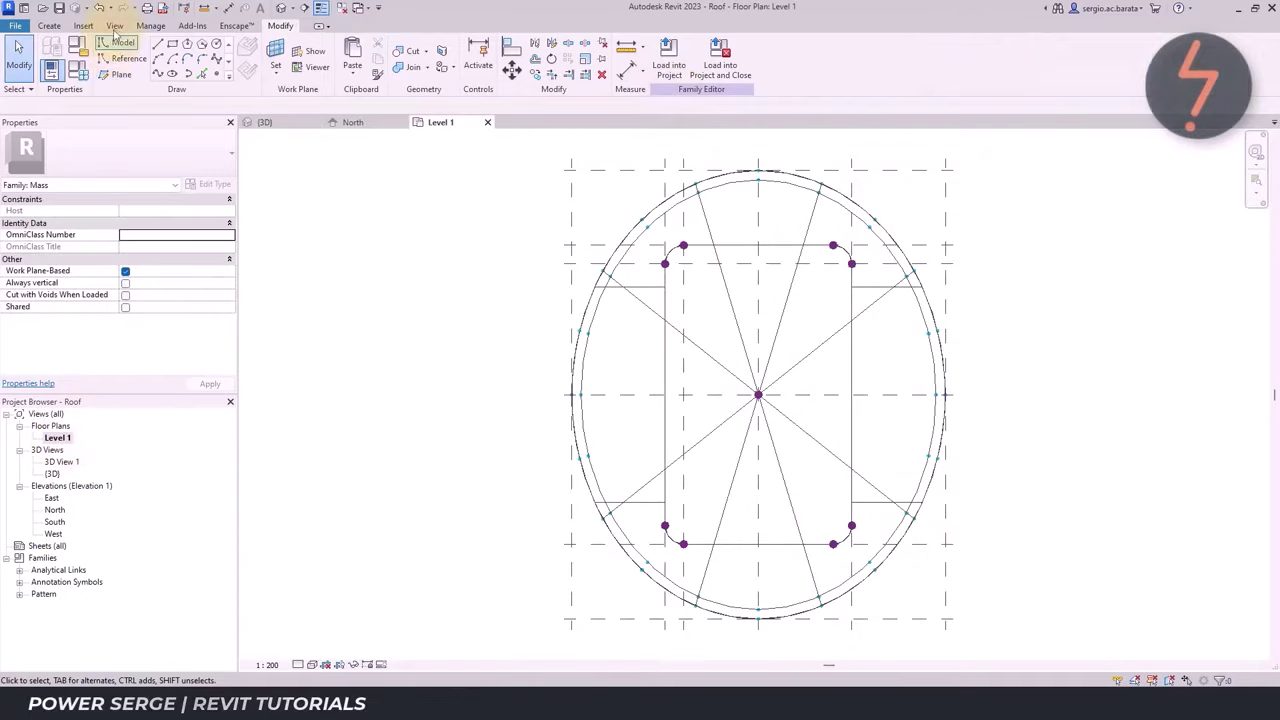
pyautogui.click(114, 25)
pyautogui.click(182, 70)
pyautogui.click(690, 178)
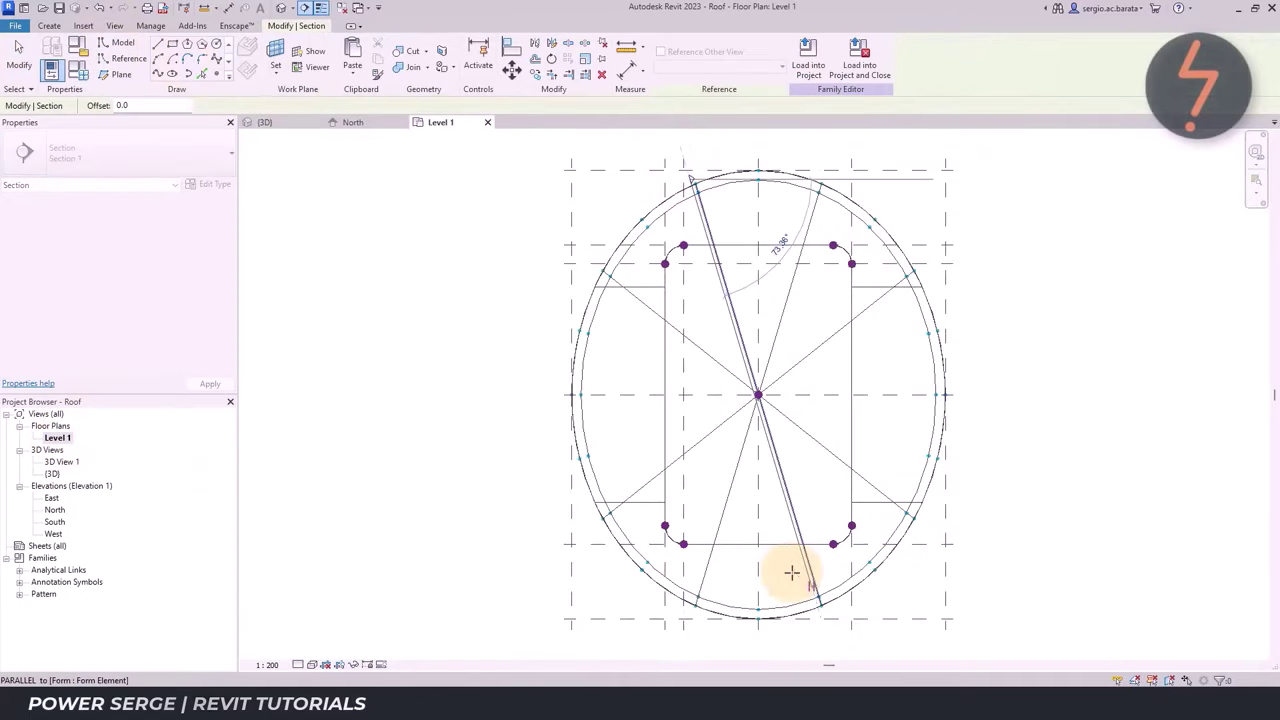
pyautogui.click(820, 622)
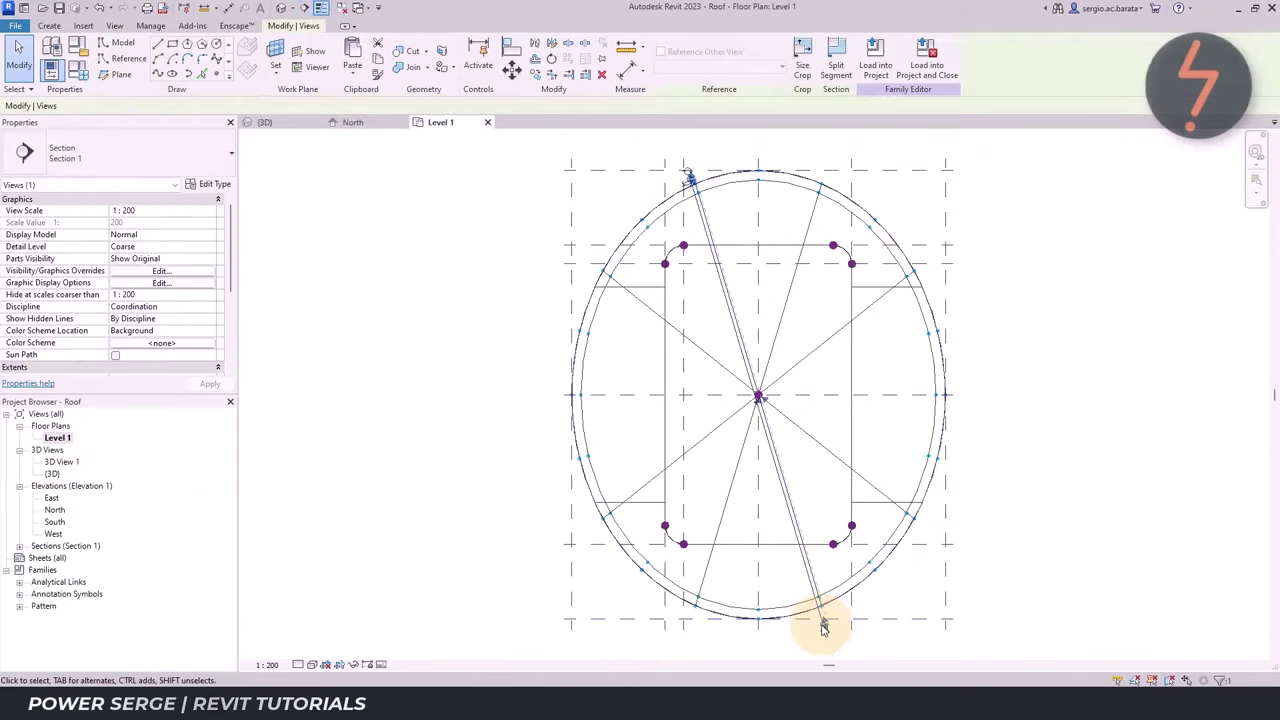
pyautogui.press('Escape')
pyautogui.scroll(5, 651, 251)
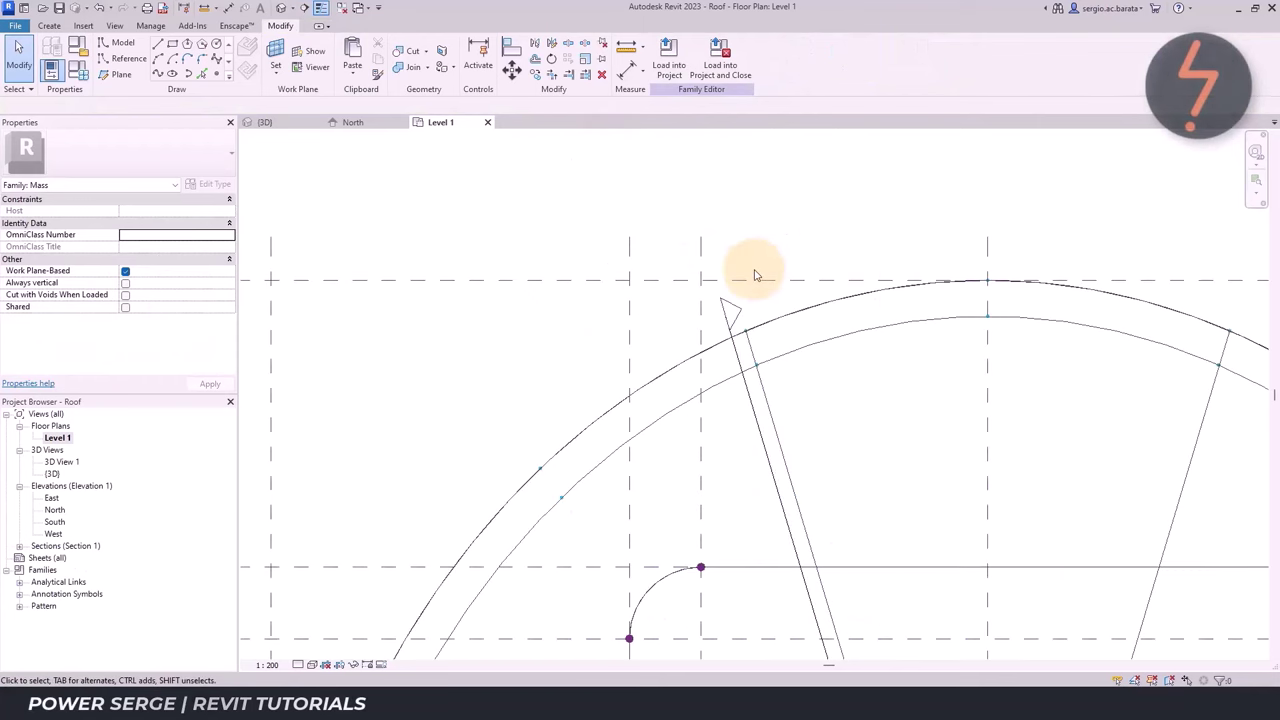
pyautogui.click(750, 403)
pyautogui.moveTo(750, 403); pyautogui.dragTo(766, 400)
pyautogui.press('Escape')
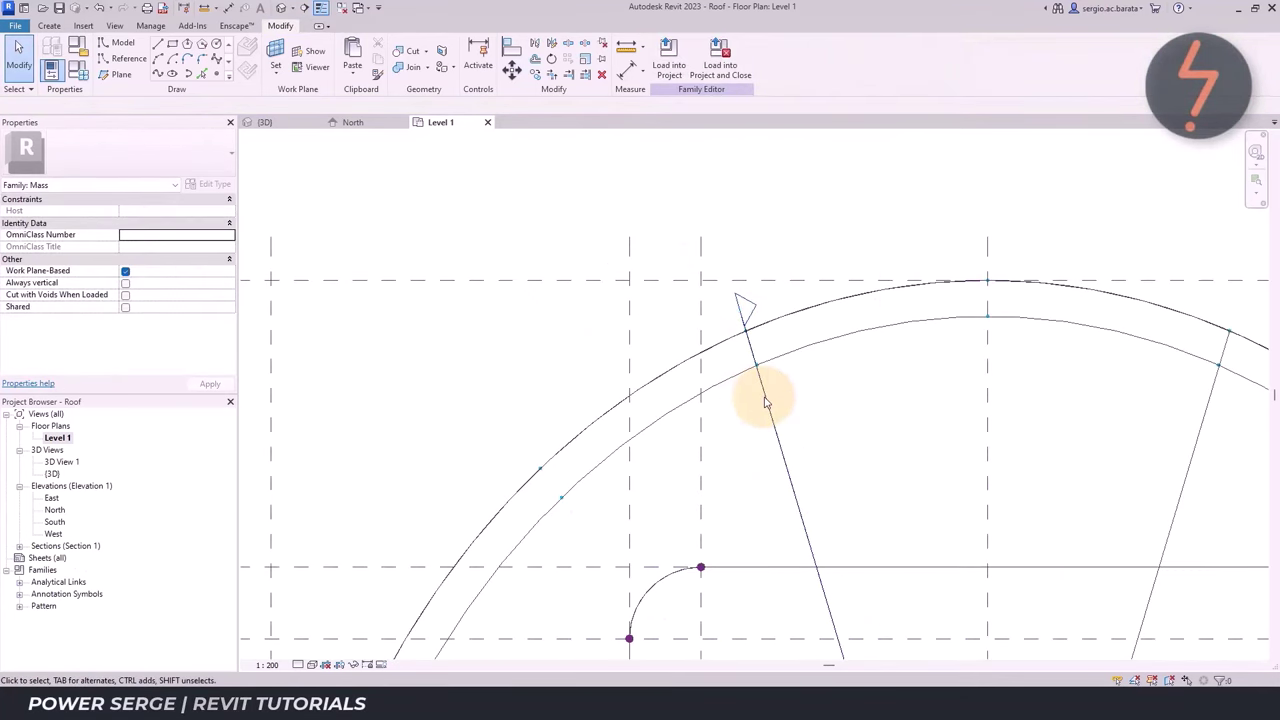
pyautogui.click(301, 125)
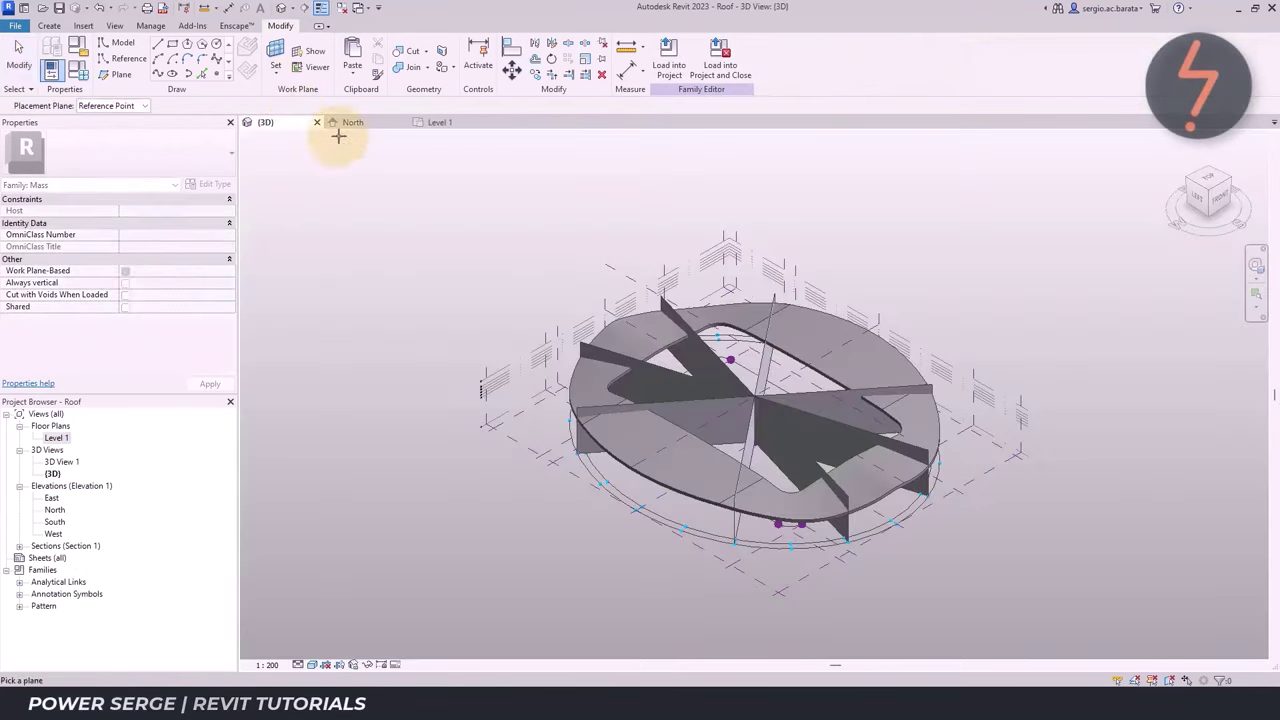
# In Section 1, draw a model line on the Form Element work plane between the profile ends
pyautogui.click(437, 122)
pyautogui.rightClick(745, 305)
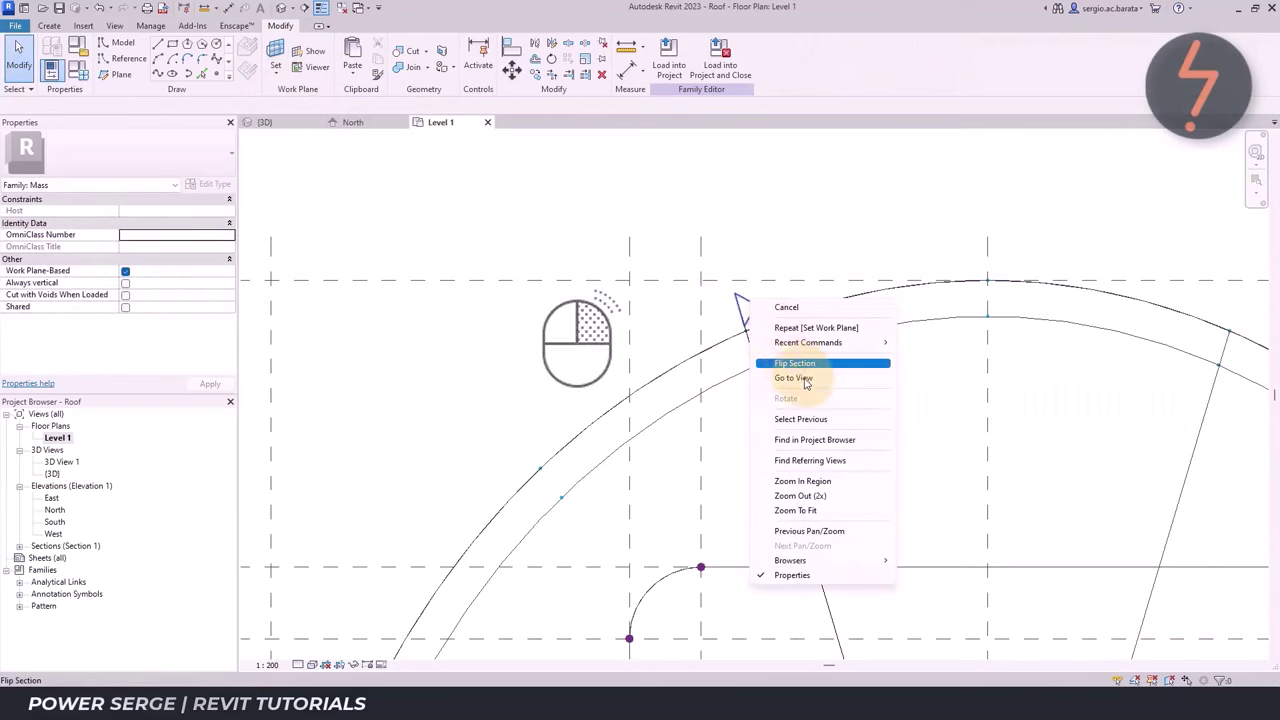
pyautogui.click(820, 363)
pyautogui.click(157, 44)
pyautogui.click(617, 350)
pyautogui.click(659, 540)
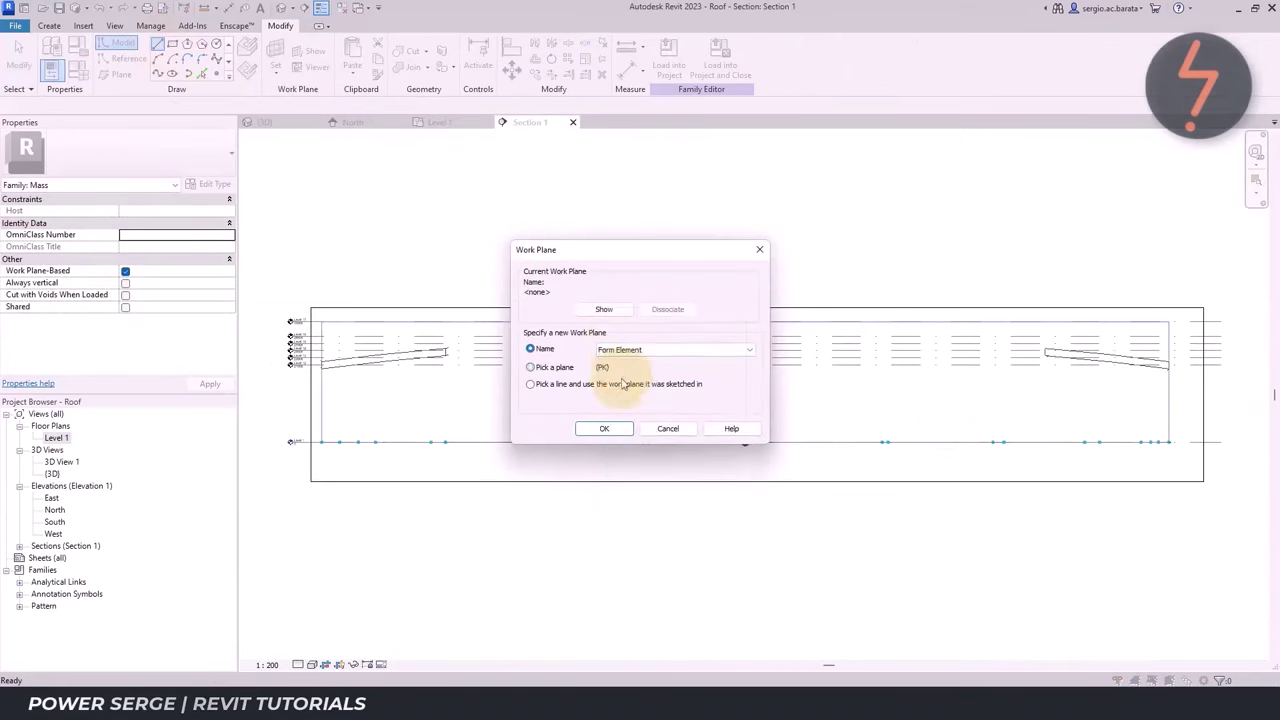
pyautogui.click(604, 428)
pyautogui.click(321, 360)
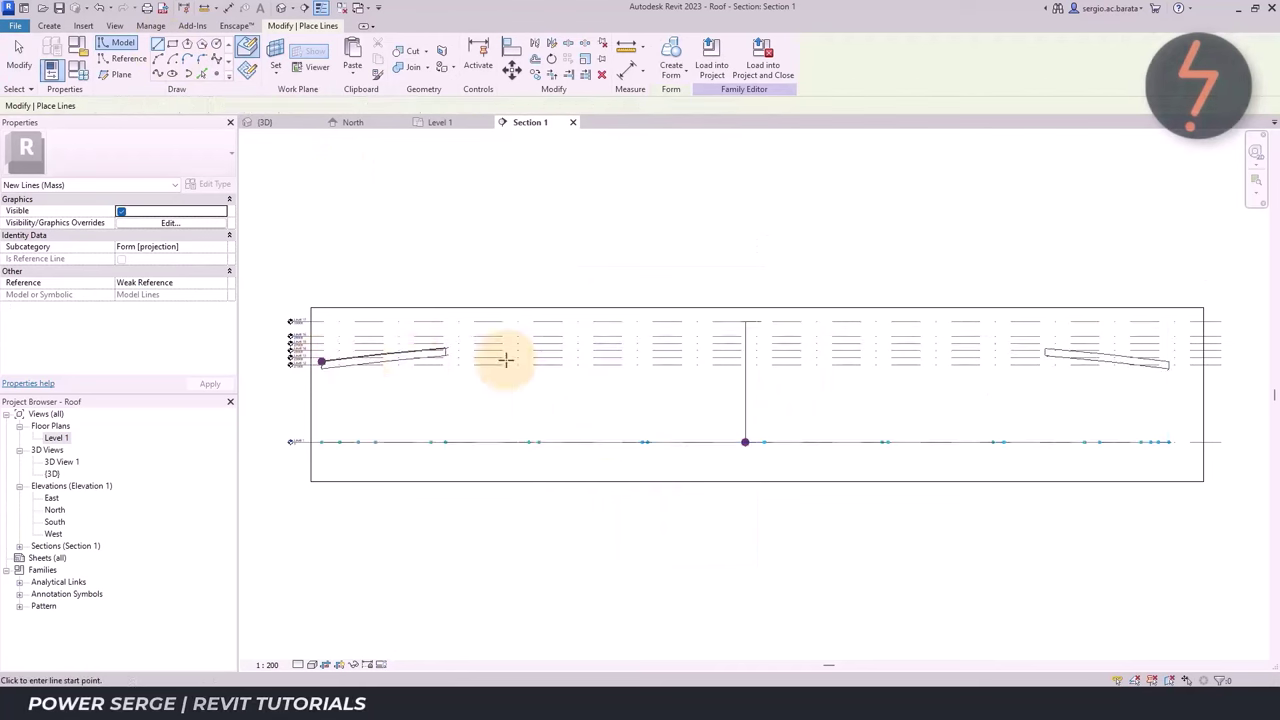
pyautogui.click(1169, 361)
pyautogui.press('Escape')
pyautogui.press('Escape')
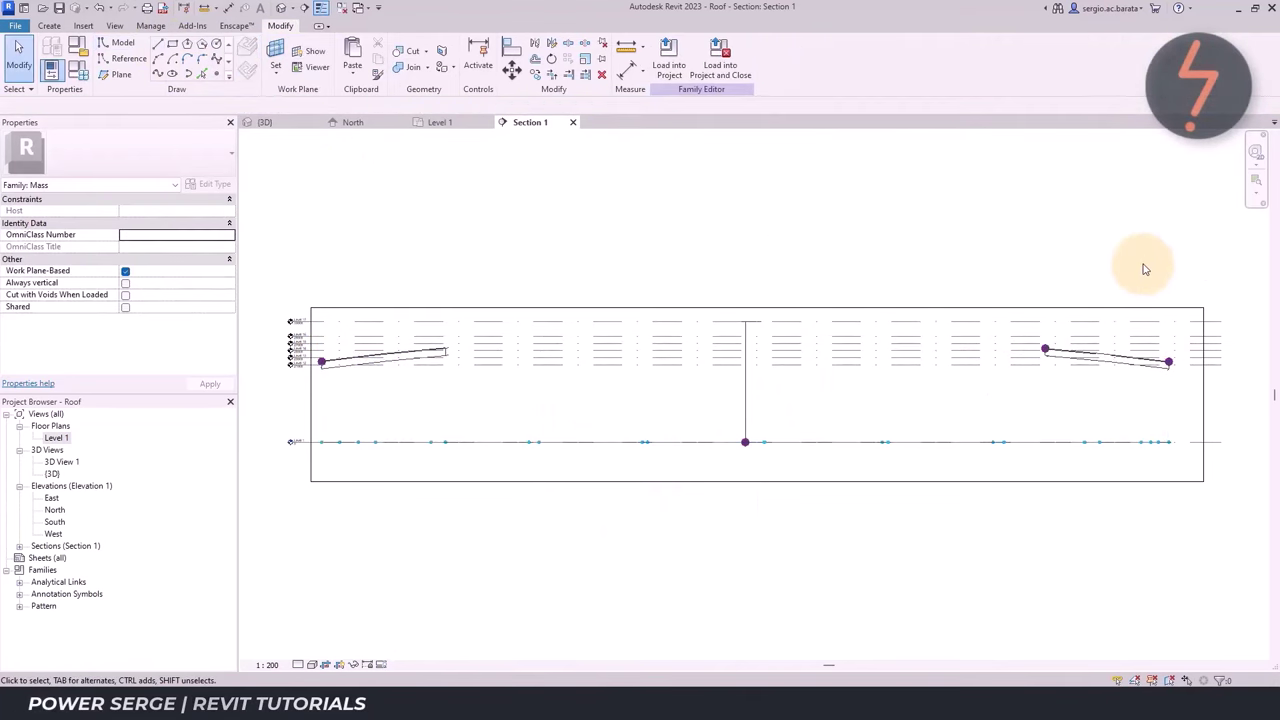
pyautogui.click(301, 126)
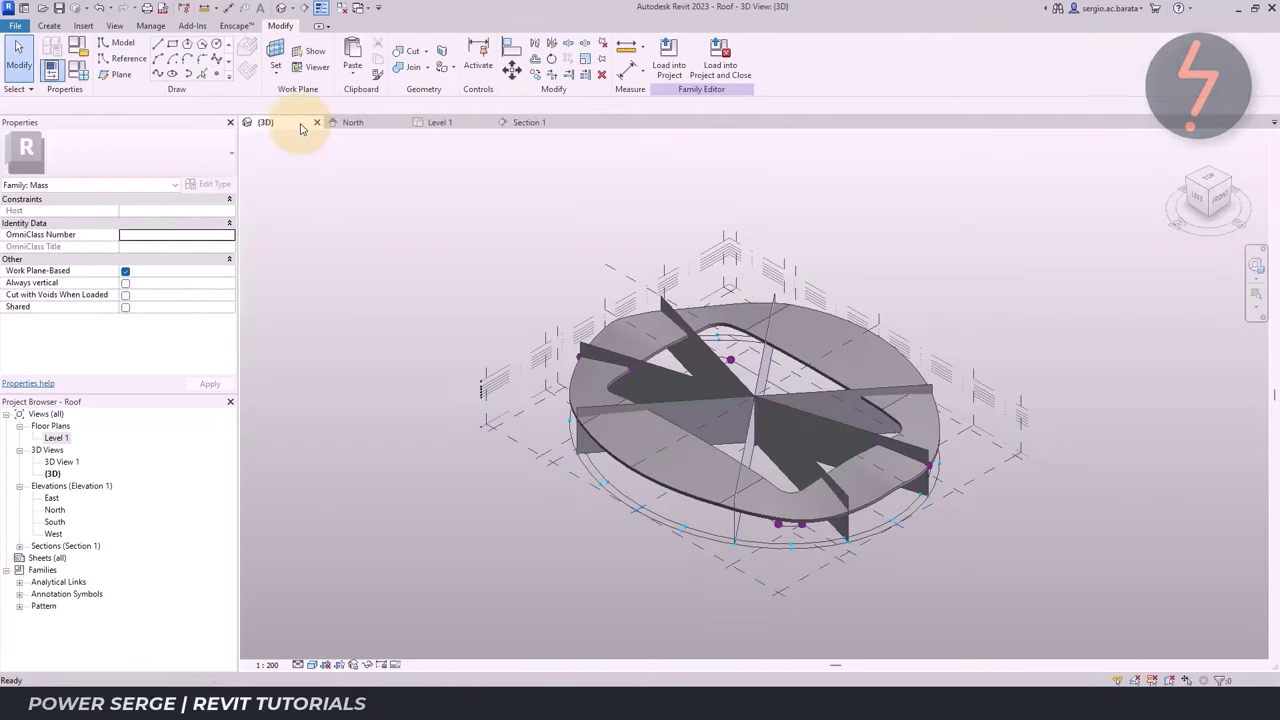
# Fit the Level 1 plan and draw a second section from the oval's top to lower left
pyautogui.click(656, 374)
pyautogui.click(671, 378)
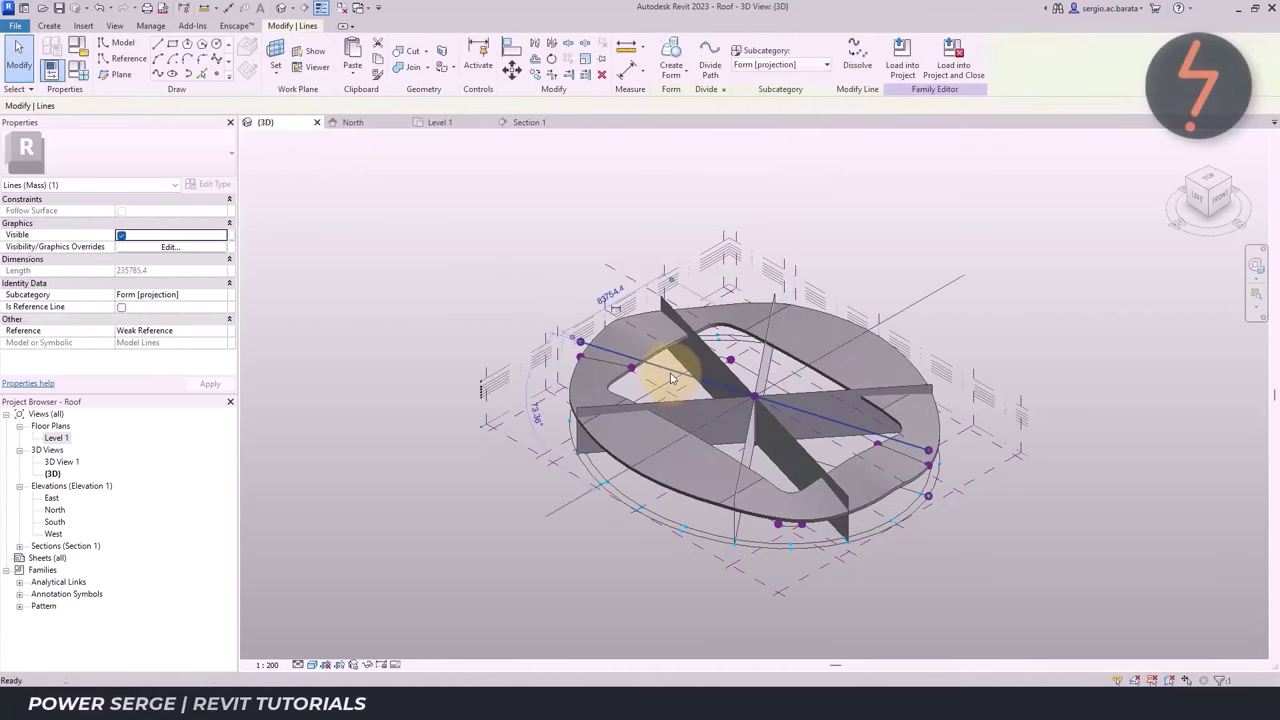
pyautogui.press('Escape')
pyautogui.click(440, 123)
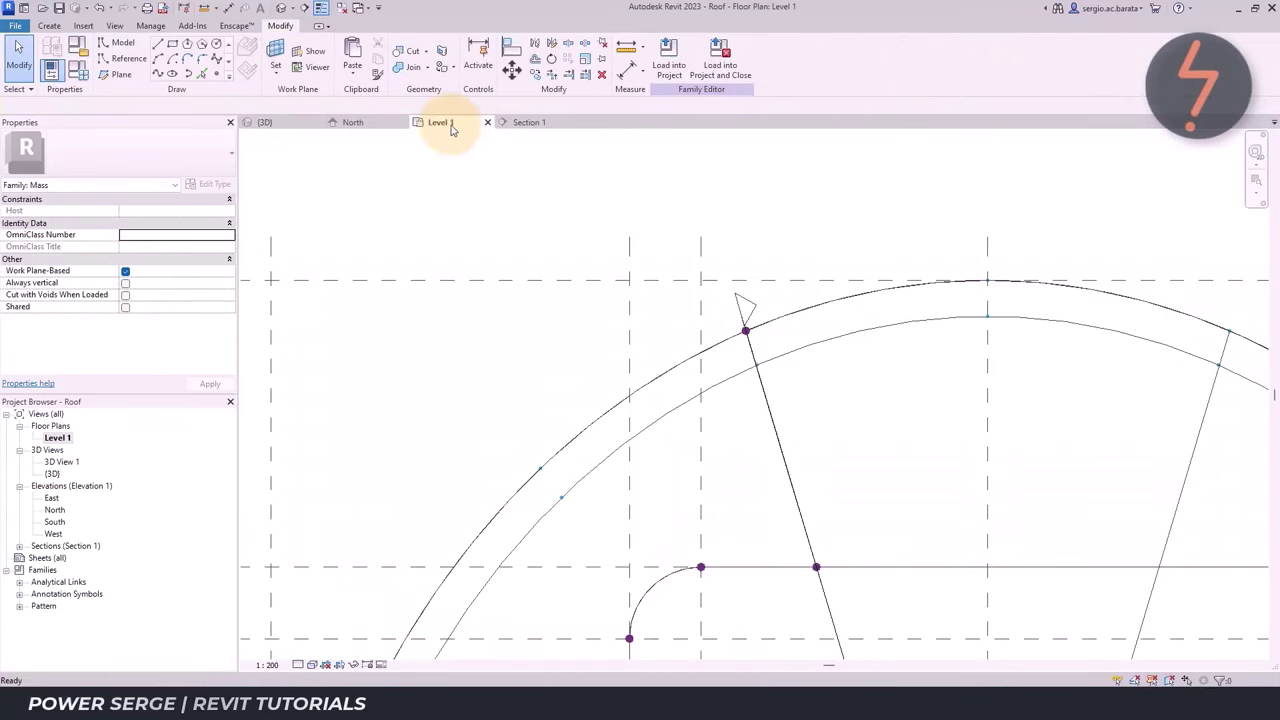
pyautogui.rightClick(482, 166)
pyautogui.click(540, 325)
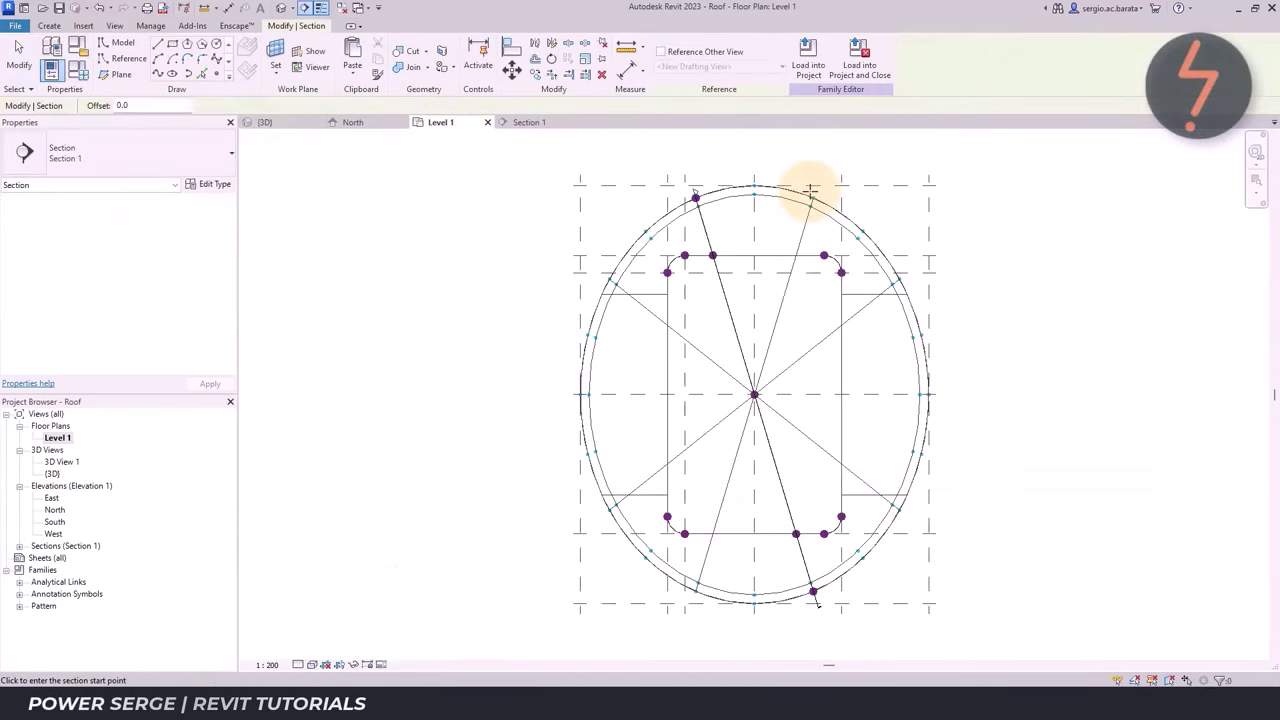
pyautogui.click(810, 190)
pyautogui.click(688, 600)
pyautogui.press('Escape')
pyautogui.press('Escape')
pyautogui.rightClick(785, 163)
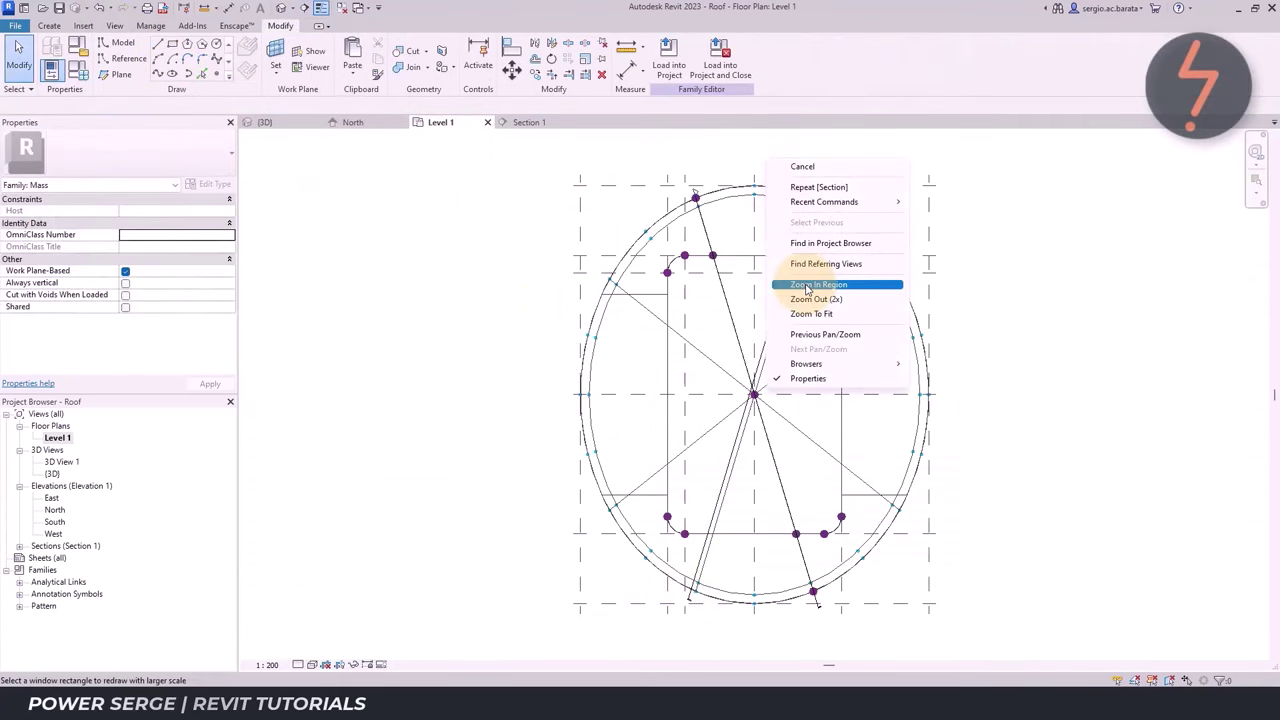
pyautogui.click(818, 285)
pyautogui.moveTo(871, 286); pyautogui.dragTo(690, 168)
pyautogui.click(705, 355)
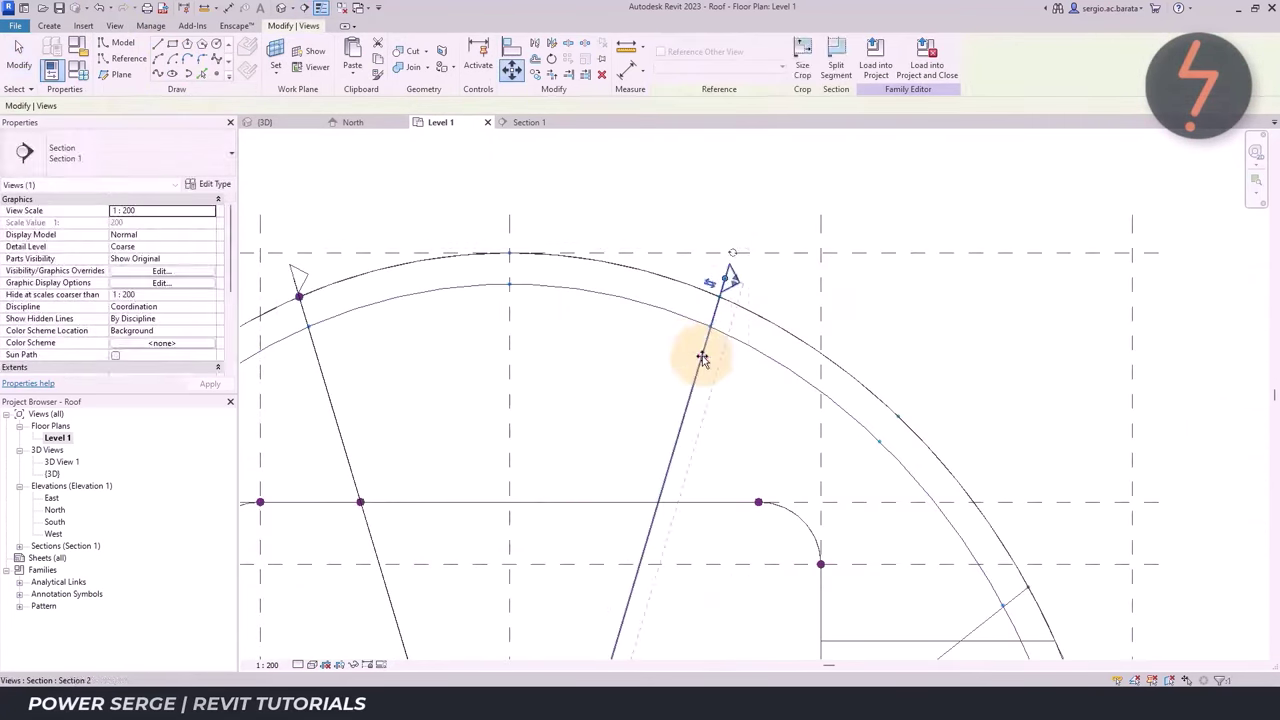
pyautogui.press('Escape')
pyautogui.click(297, 126)
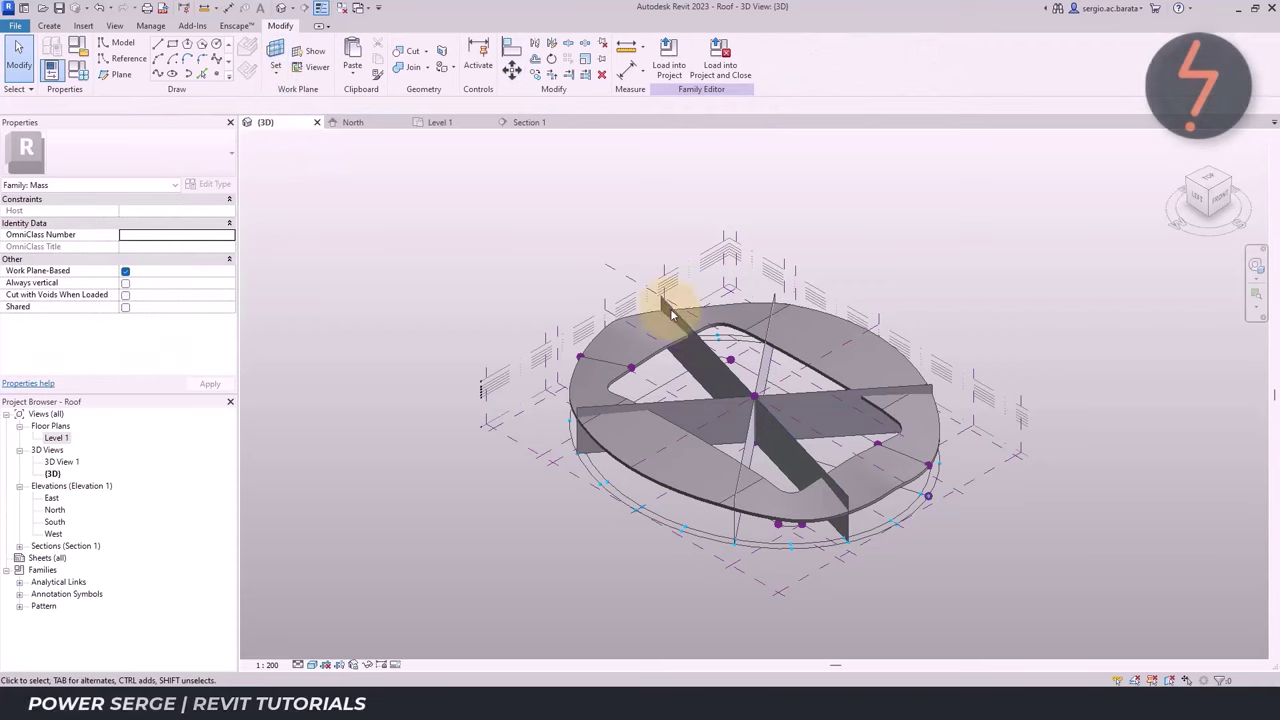
# In Section 2, draw a model line on the right roof profile using the Form Element plane and 3D Snapping
pyautogui.click(440, 122)
pyautogui.doubleClick(729, 277)
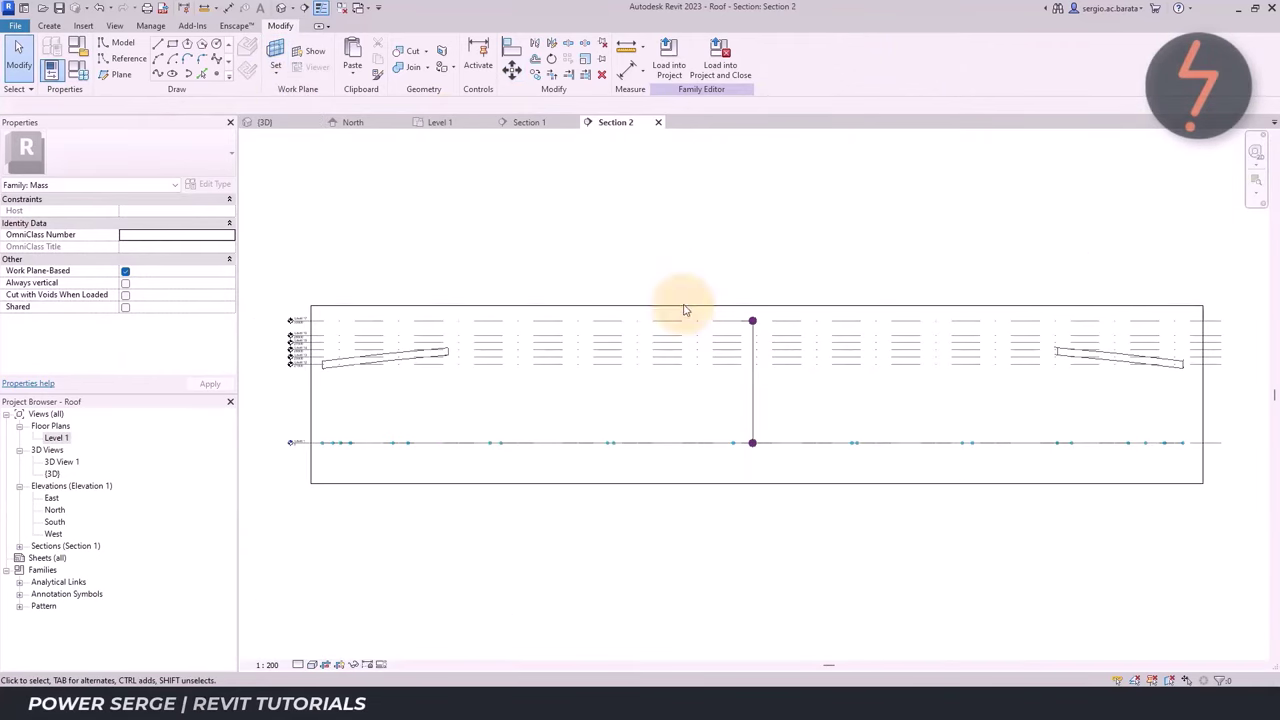
pyautogui.click(123, 42)
pyautogui.click(743, 352)
pyautogui.click(680, 362)
pyautogui.click(606, 429)
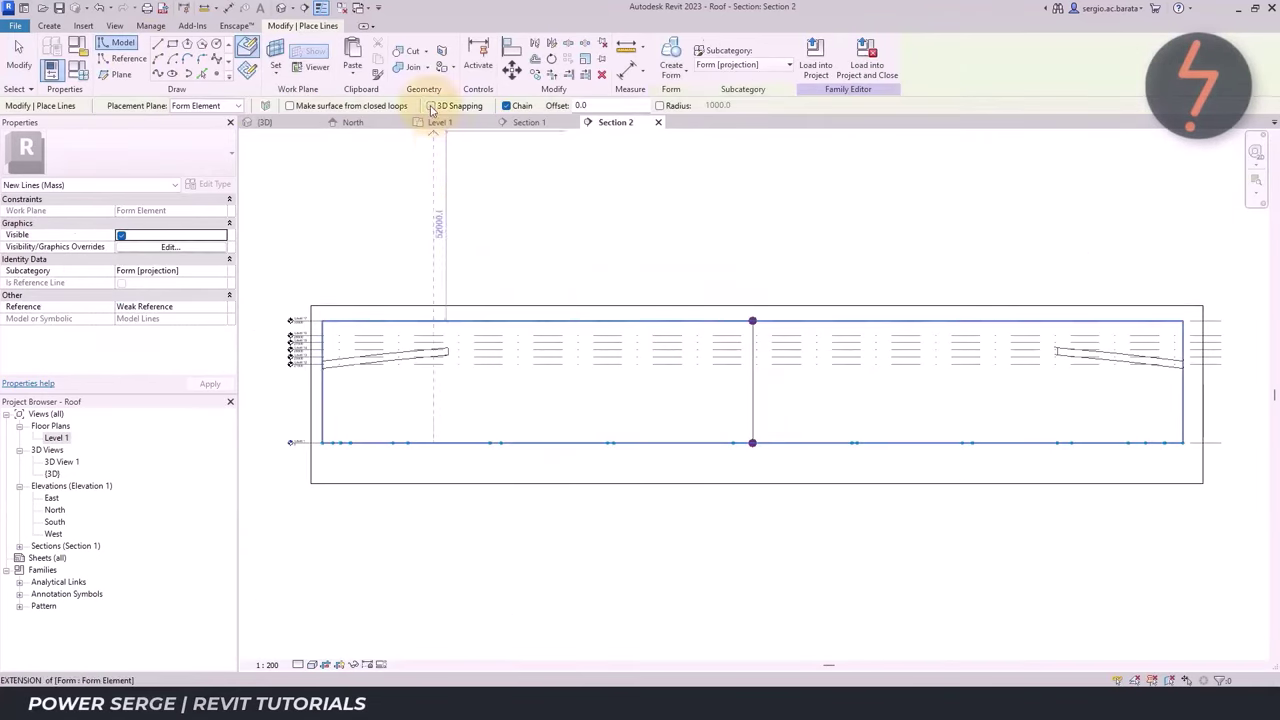
pyautogui.click(431, 106)
pyautogui.click(1057, 351)
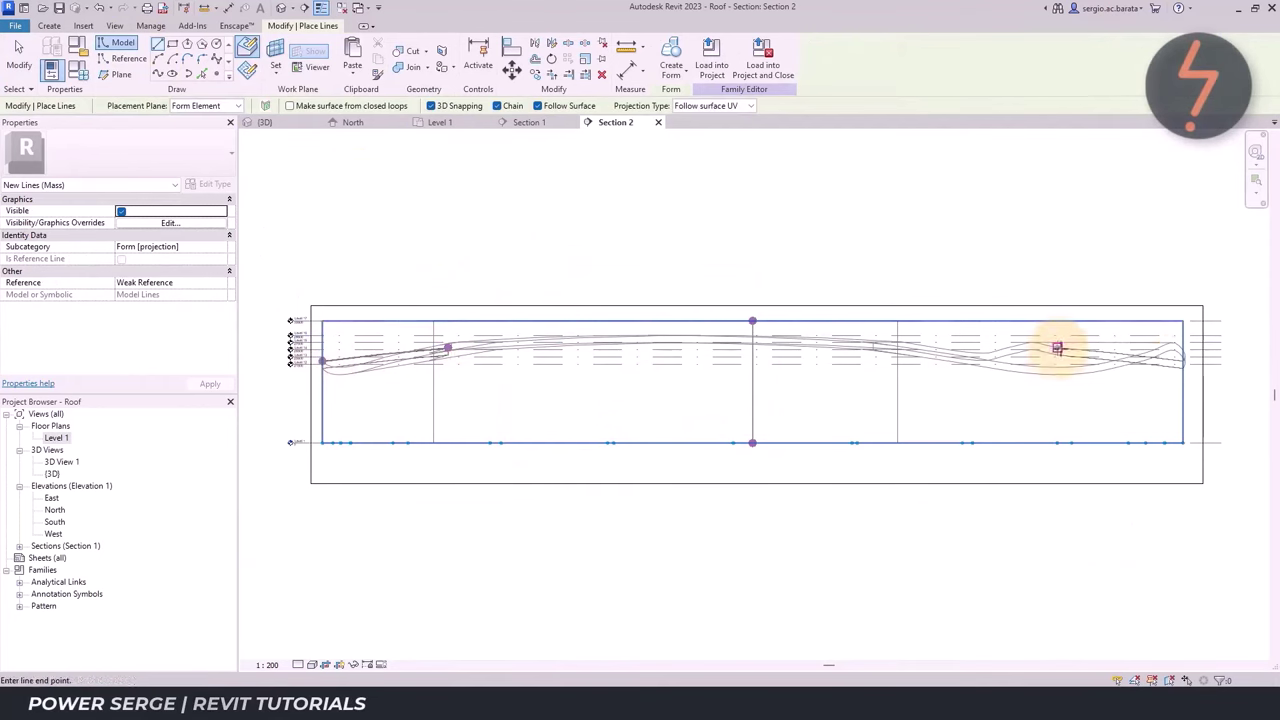
pyautogui.click(1183, 362)
pyautogui.press('Escape')
pyautogui.press('Escape')
# Delete the diagonal vertical surface in the 3D view, dismissing the warning
pyautogui.click(289, 127)
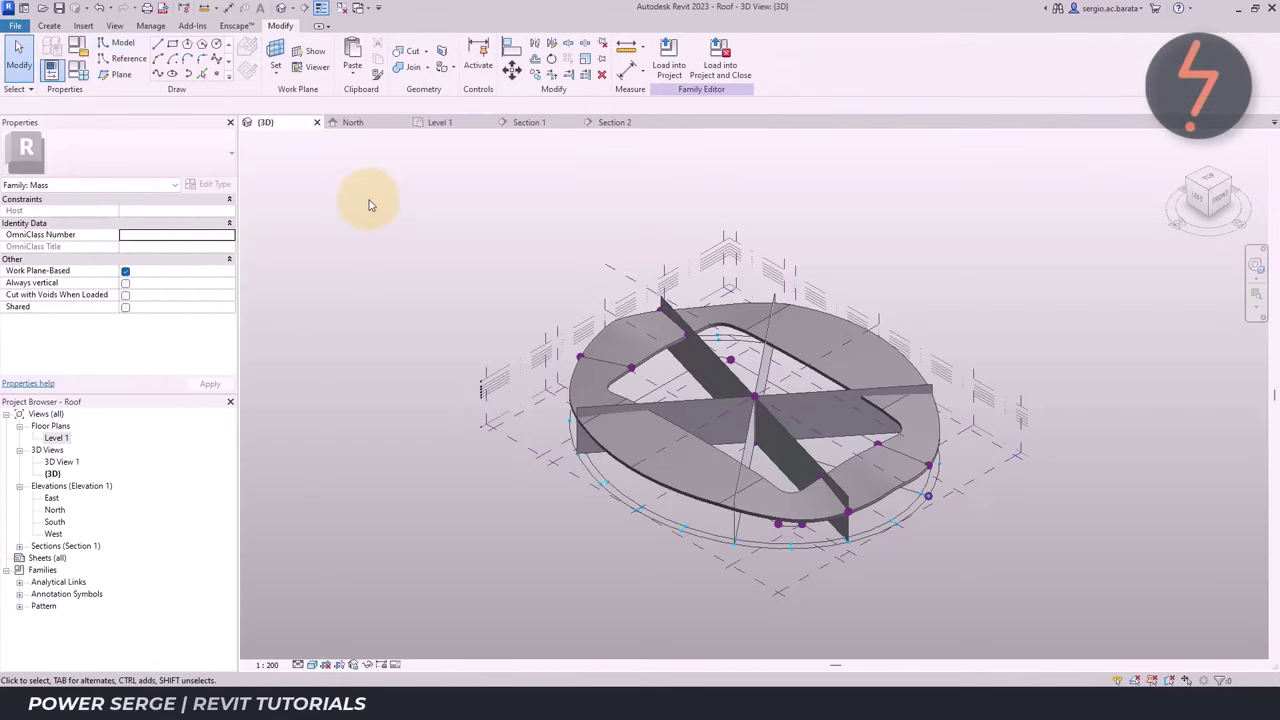
pyautogui.click(658, 305)
pyautogui.click(855, 65)
pyautogui.click(680, 391)
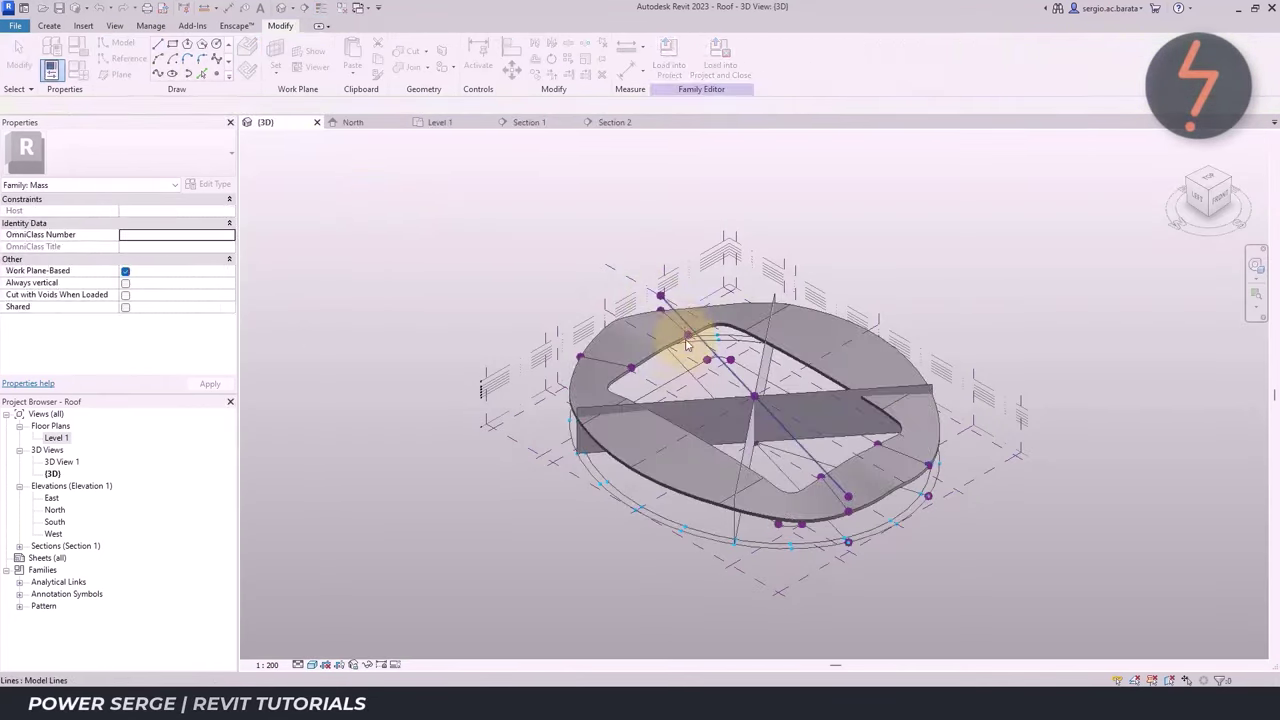
# Fit the Level 1 plan and draw a third section from the oval's upper right to lower left
pyautogui.click(460, 125)
pyautogui.rightClick(543, 186)
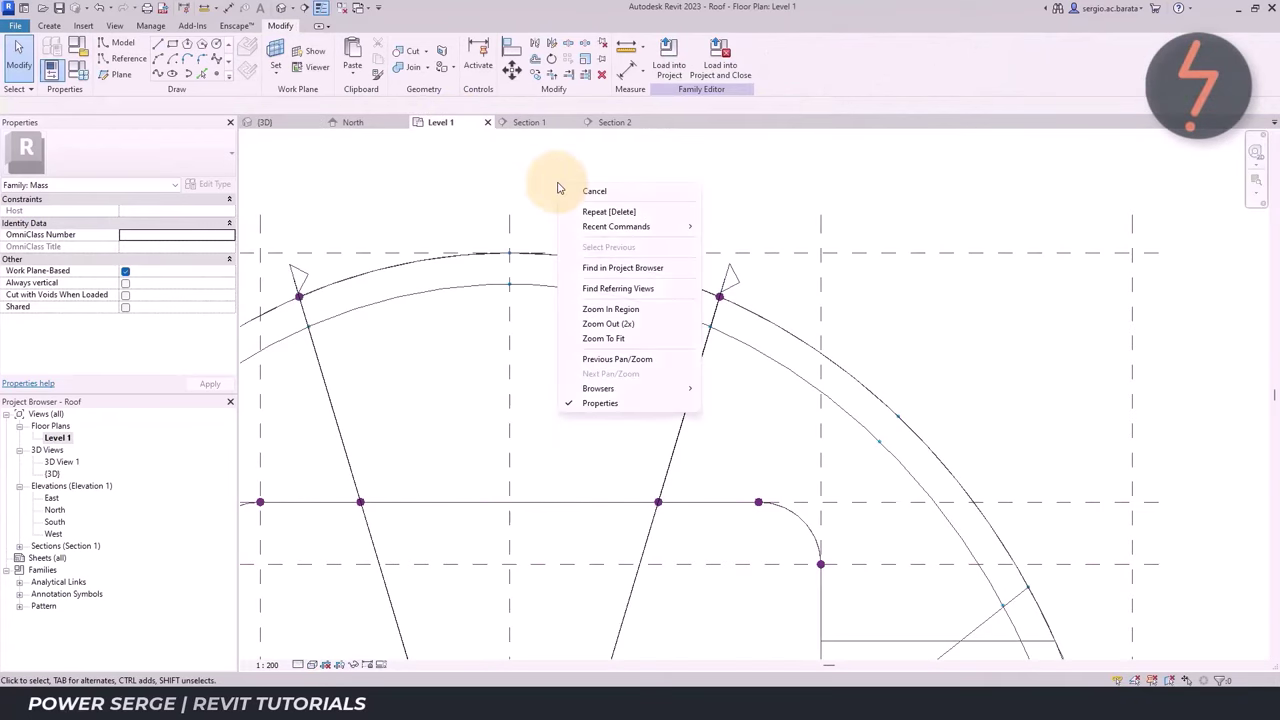
pyautogui.click(618, 332)
pyautogui.click(114, 25)
pyautogui.click(177, 51)
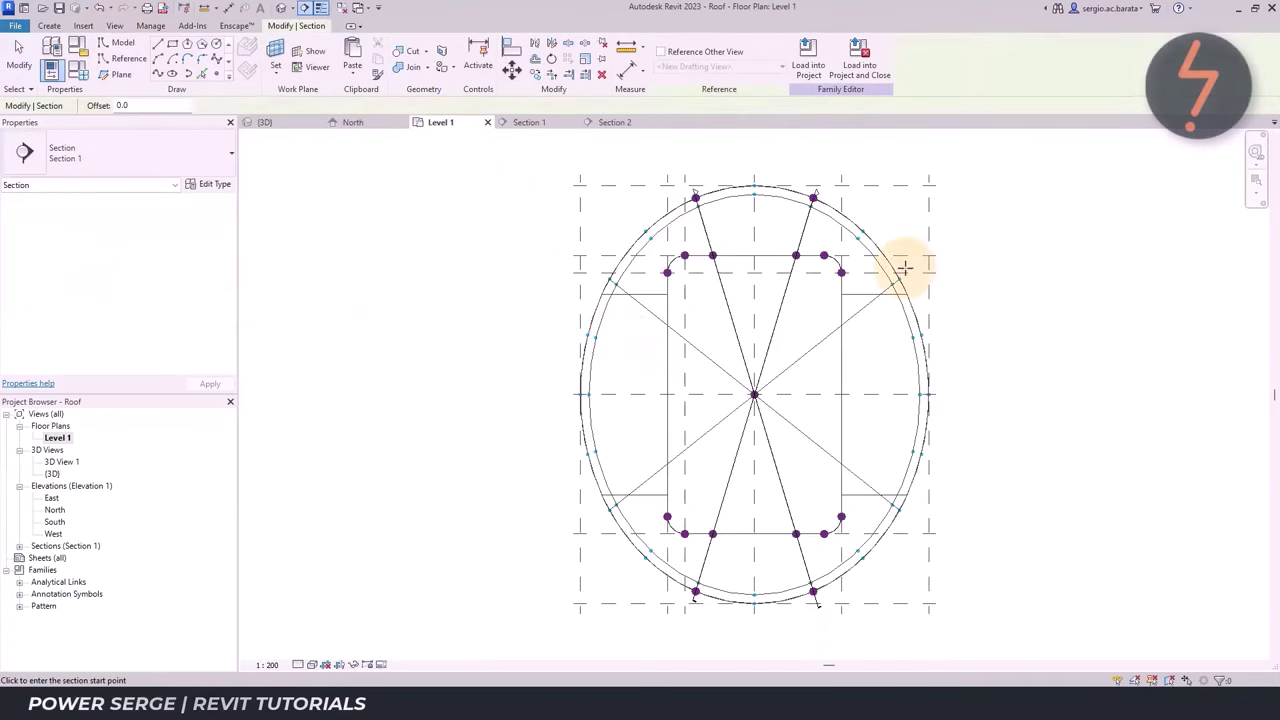
pyautogui.click(903, 272)
pyautogui.click(596, 518)
pyautogui.press('Escape')
pyautogui.press('Escape')
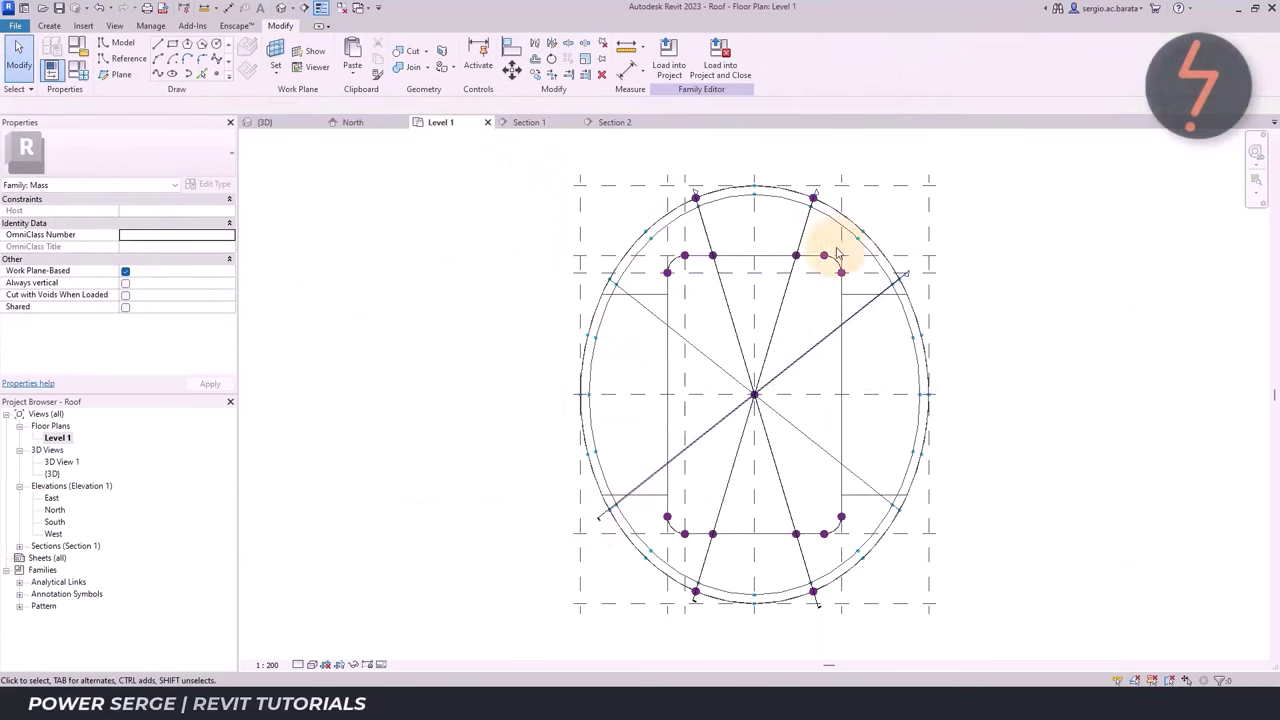
pyautogui.press('Escape')
pyautogui.scroll(5, 931, 346)
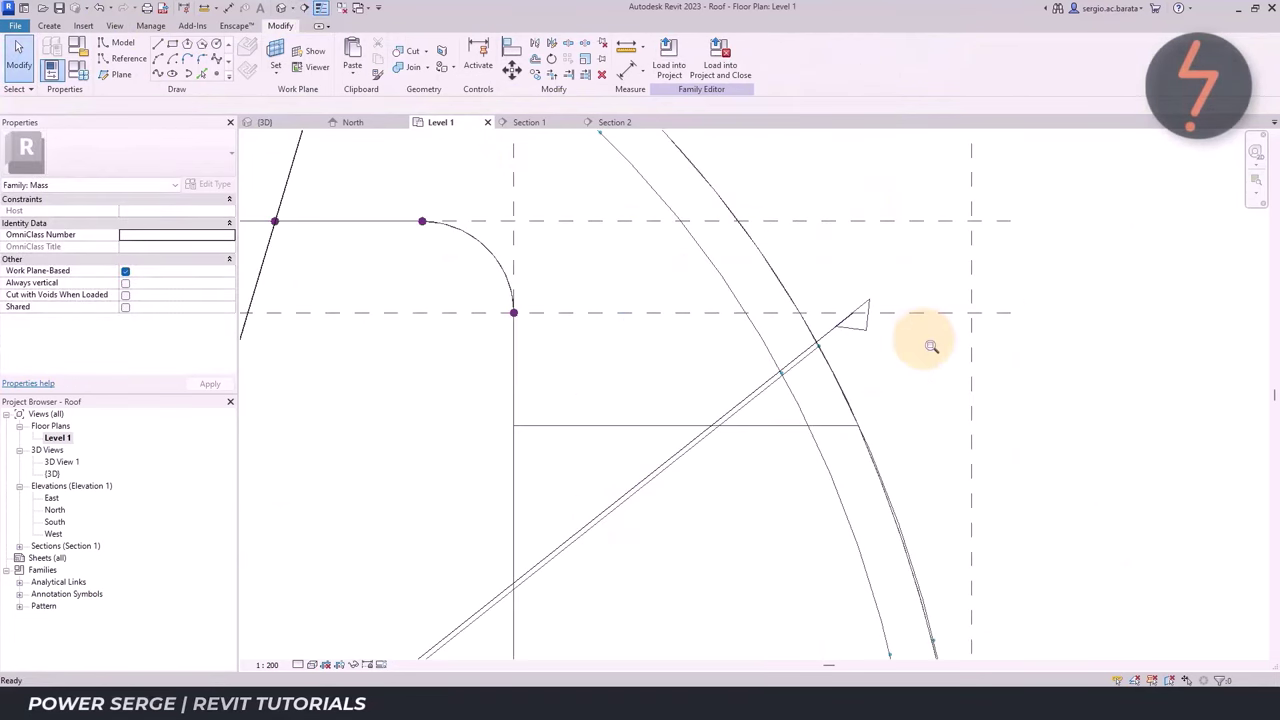
pyautogui.click(826, 342)
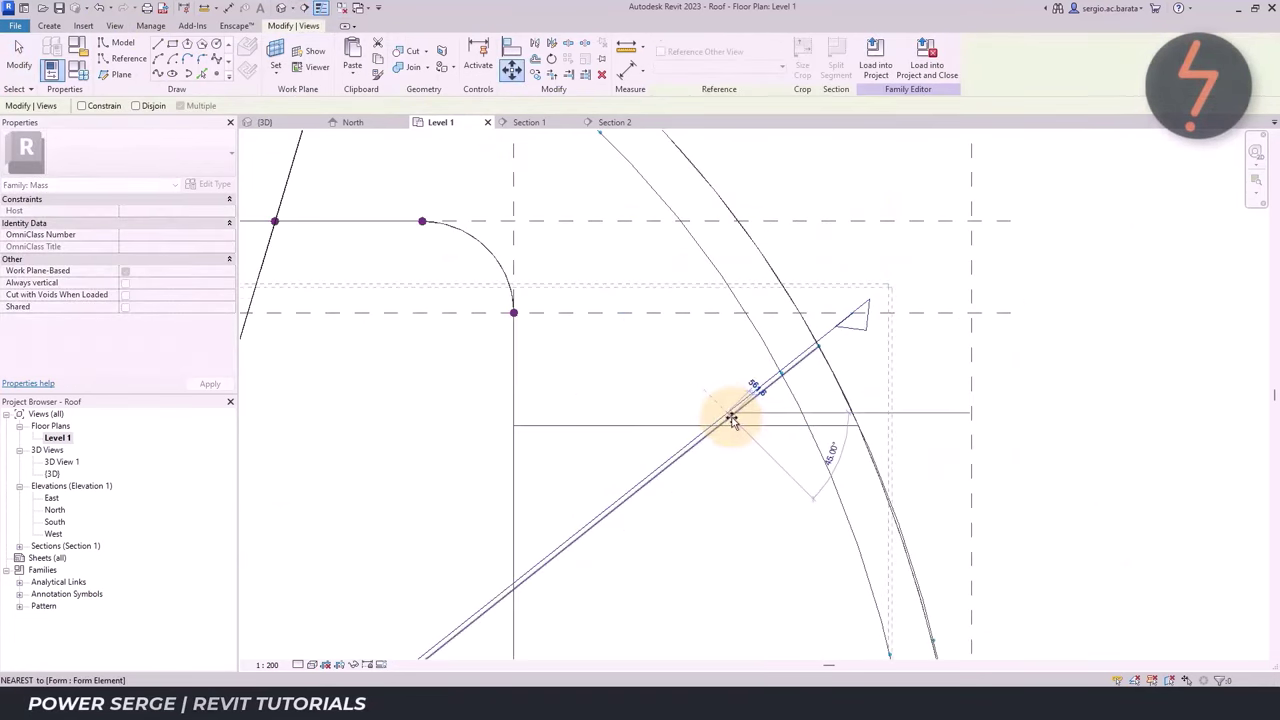
pyautogui.click(733, 420)
pyautogui.click(743, 463)
# Open Section 3, pick a work plane for model lines, and zoom into the profiles' left end
pyautogui.hotkey('ctrl', 'Tab')
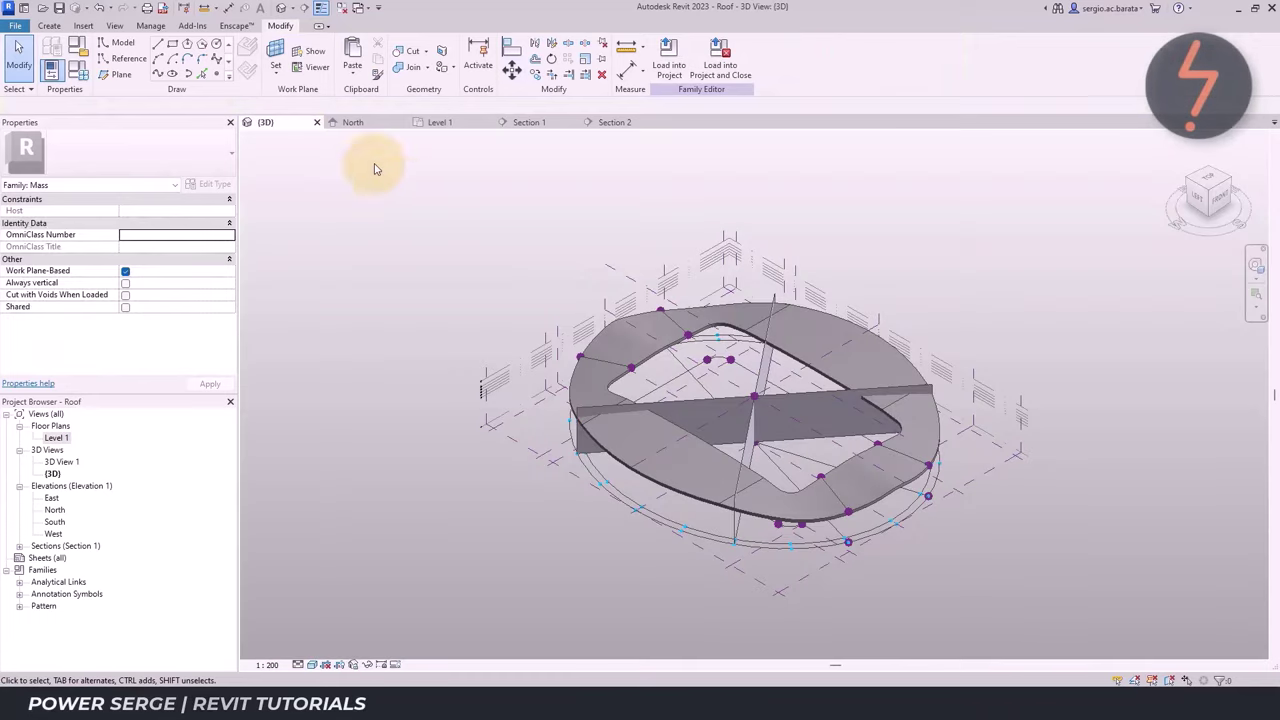
pyautogui.click(276, 56)
pyautogui.click(760, 365)
pyautogui.click(457, 128)
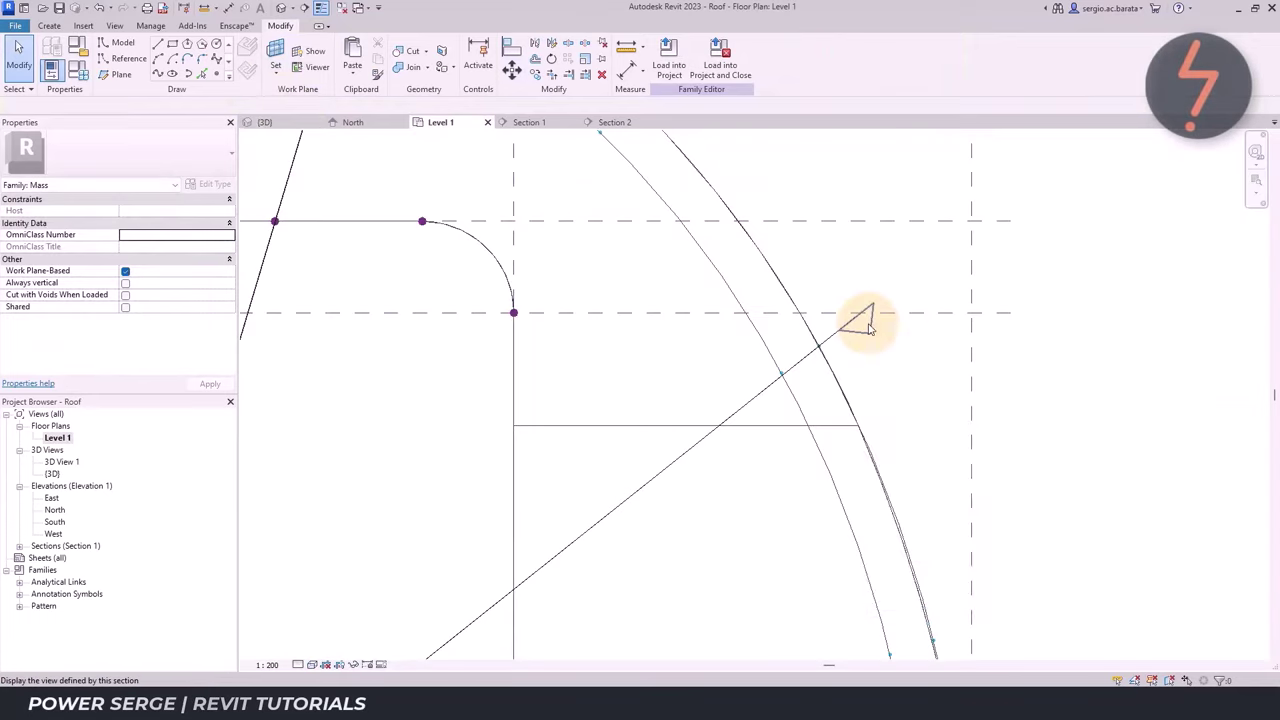
pyautogui.click(112, 43)
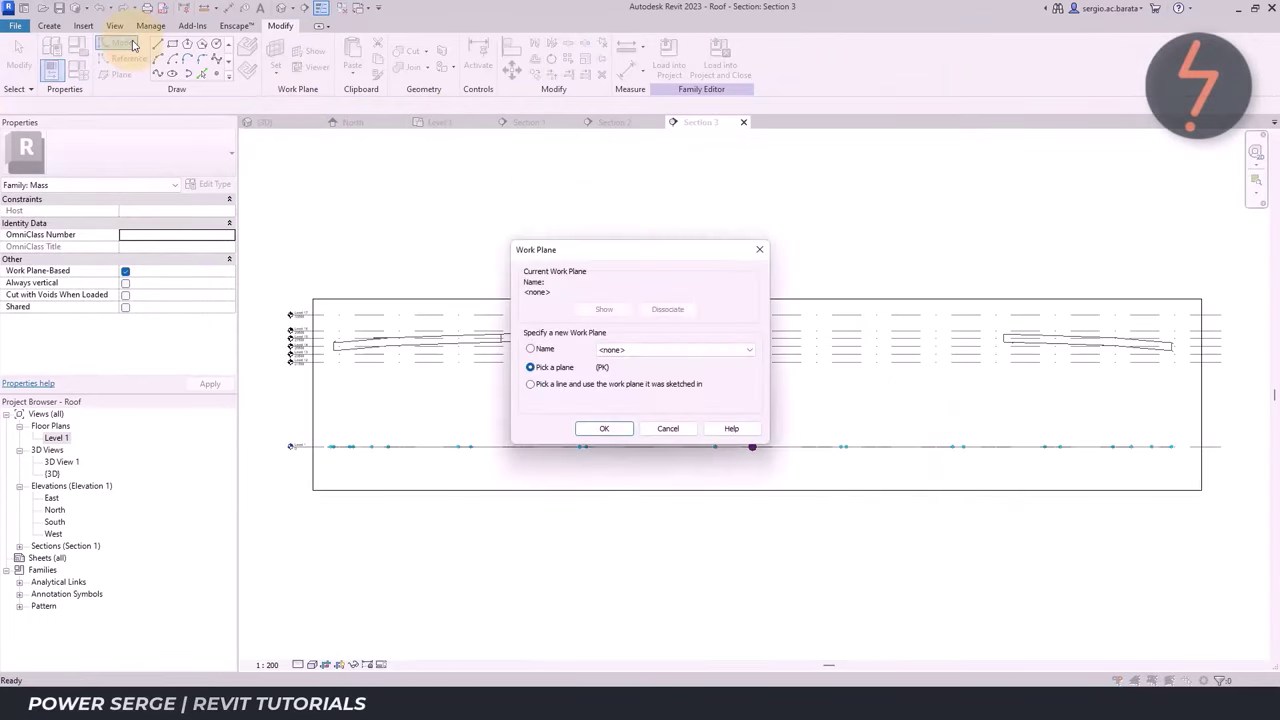
pyautogui.click(640, 347)
pyautogui.click(630, 360)
pyautogui.click(603, 429)
pyautogui.rightClick(271, 266)
pyautogui.click(317, 390)
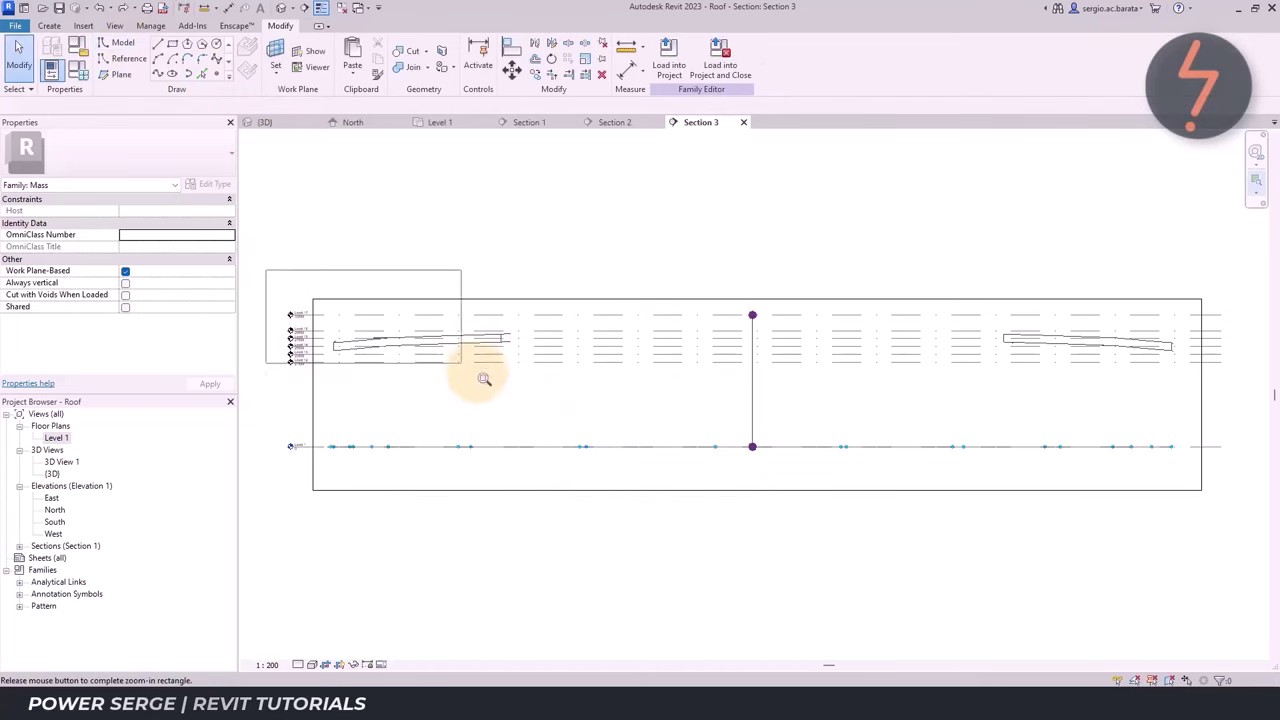
pyautogui.moveTo(268, 280); pyautogui.dragTo(486, 377)
pyautogui.click(115, 43)
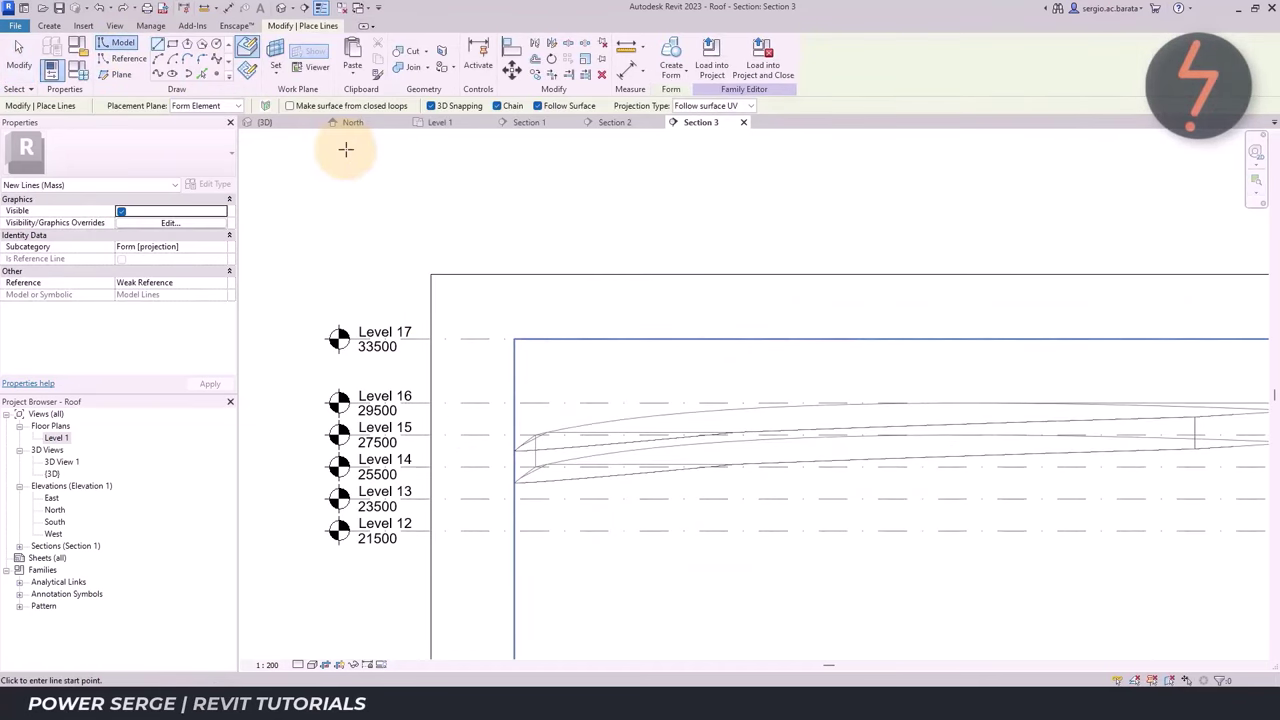
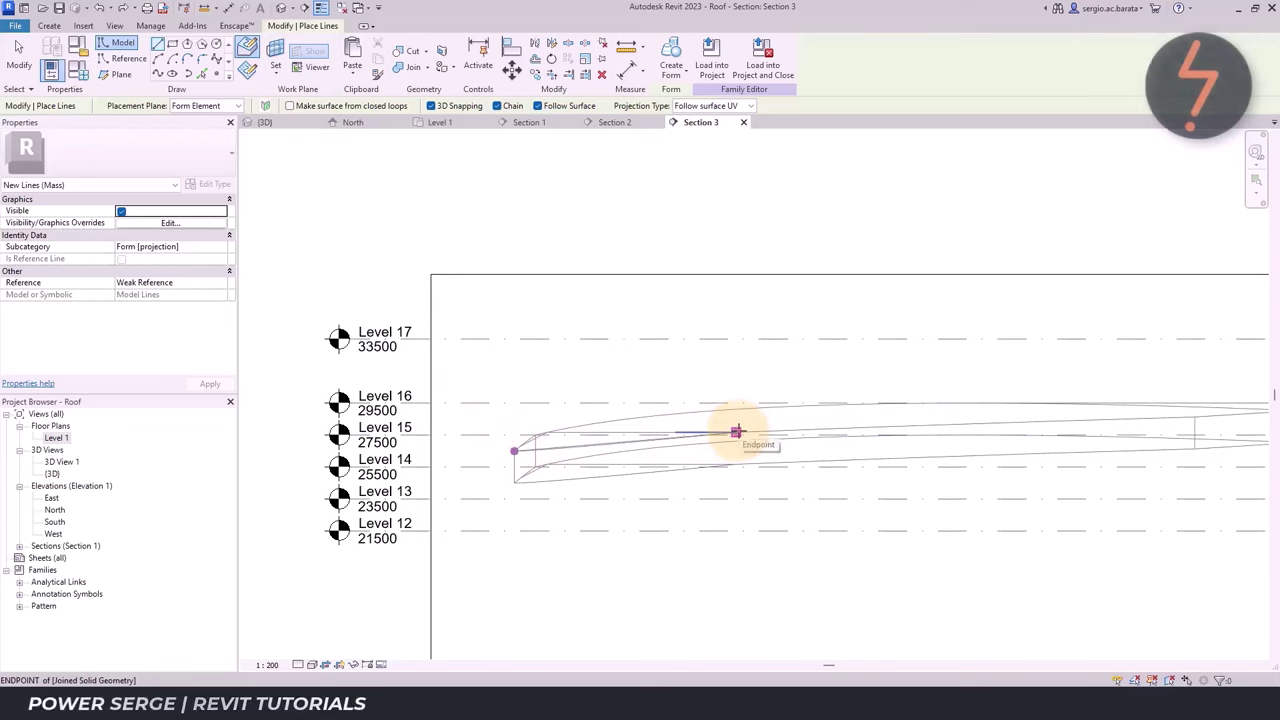
# Finish the roof profile line, then draw a Model Line (LI) along the roof's top edge in Section 3
pyautogui.click(736, 432)
pyautogui.click(1194, 420)
pyautogui.press('Escape')
pyautogui.press('Escape')
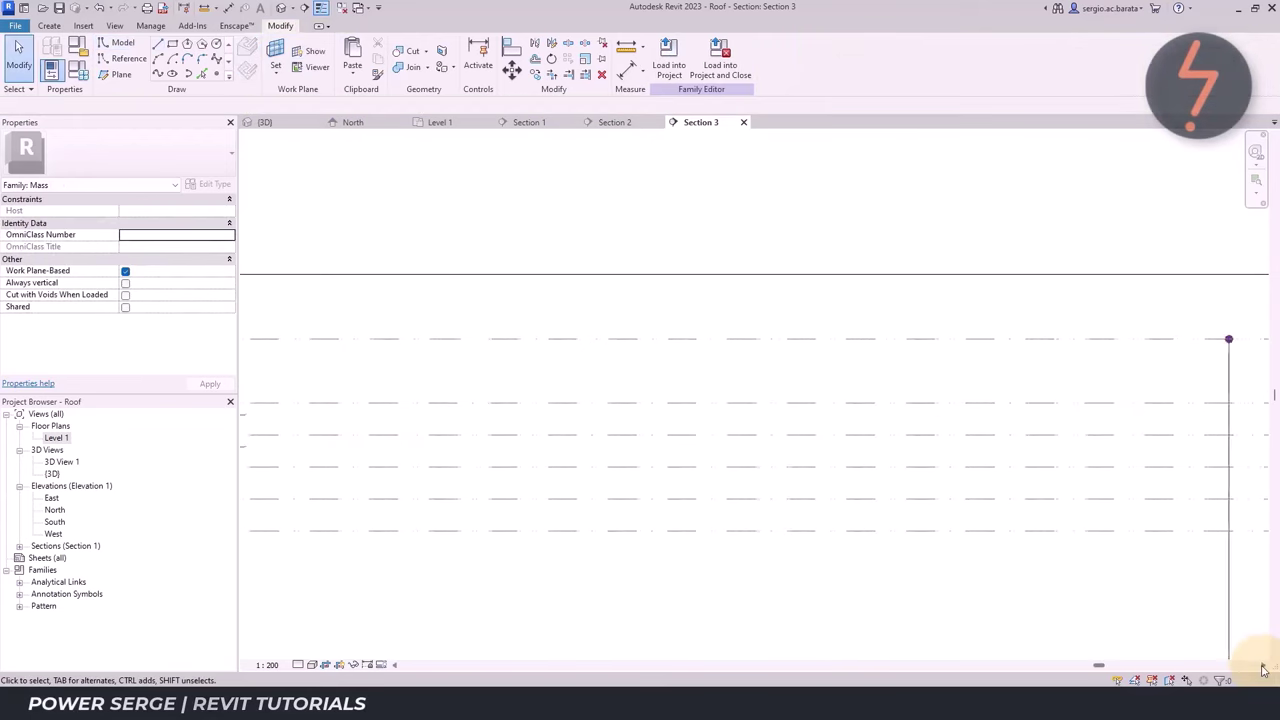
pyautogui.press('l')
pyautogui.press('i')
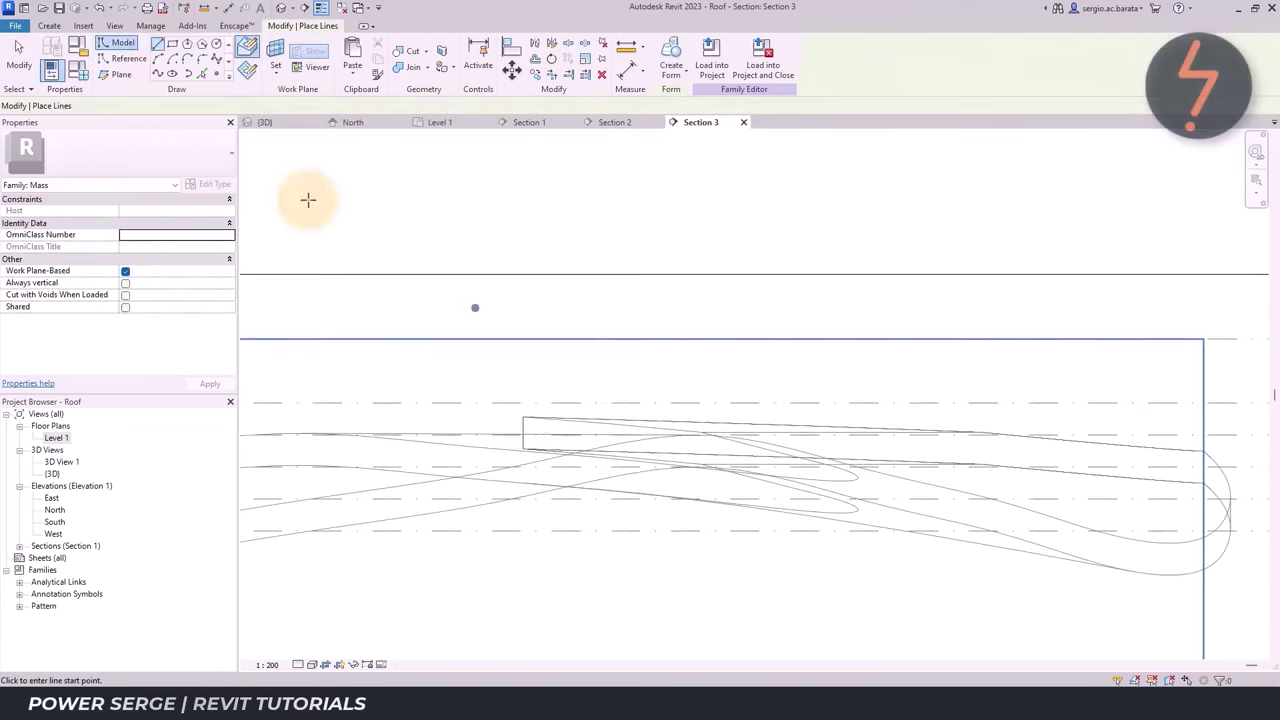
pyautogui.click(523, 417)
pyautogui.click(981, 433)
pyautogui.click(1203, 452)
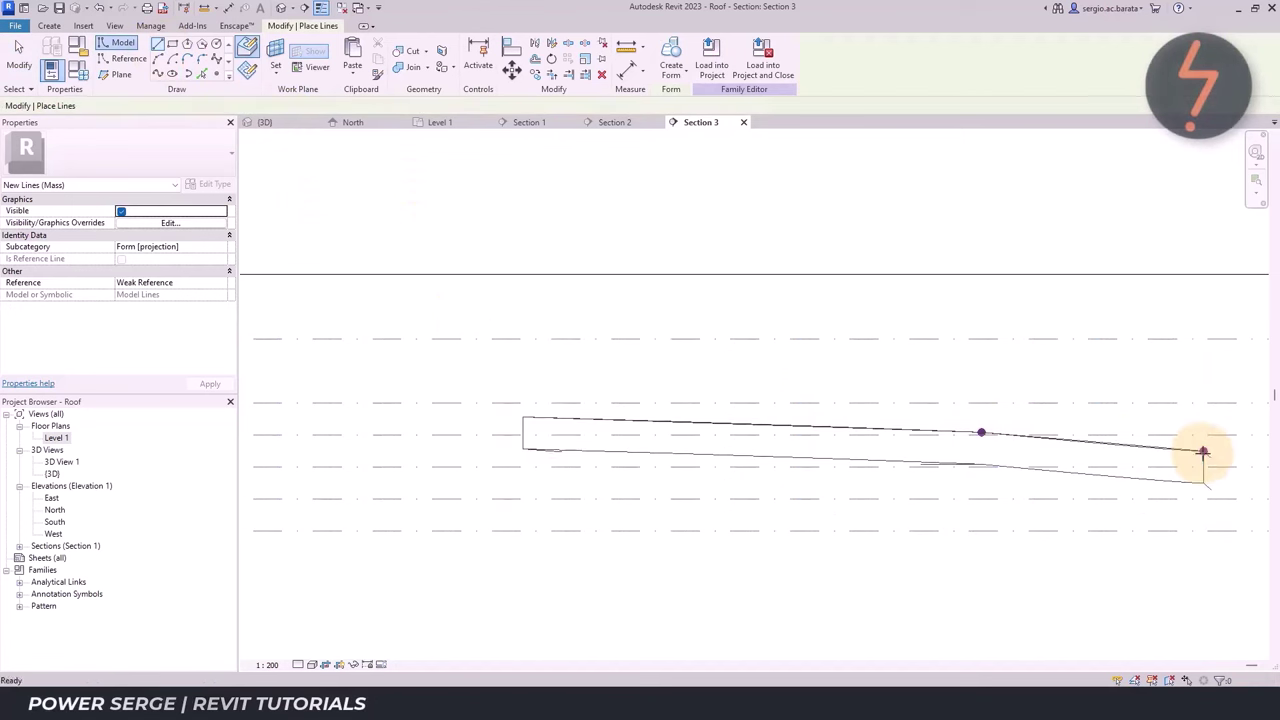
pyautogui.press('Escape')
pyautogui.press('Escape')
# In 3D, delete the stray vertical profile line, dismissing the warning, then open the Level 1 plan
pyautogui.click(300, 122)
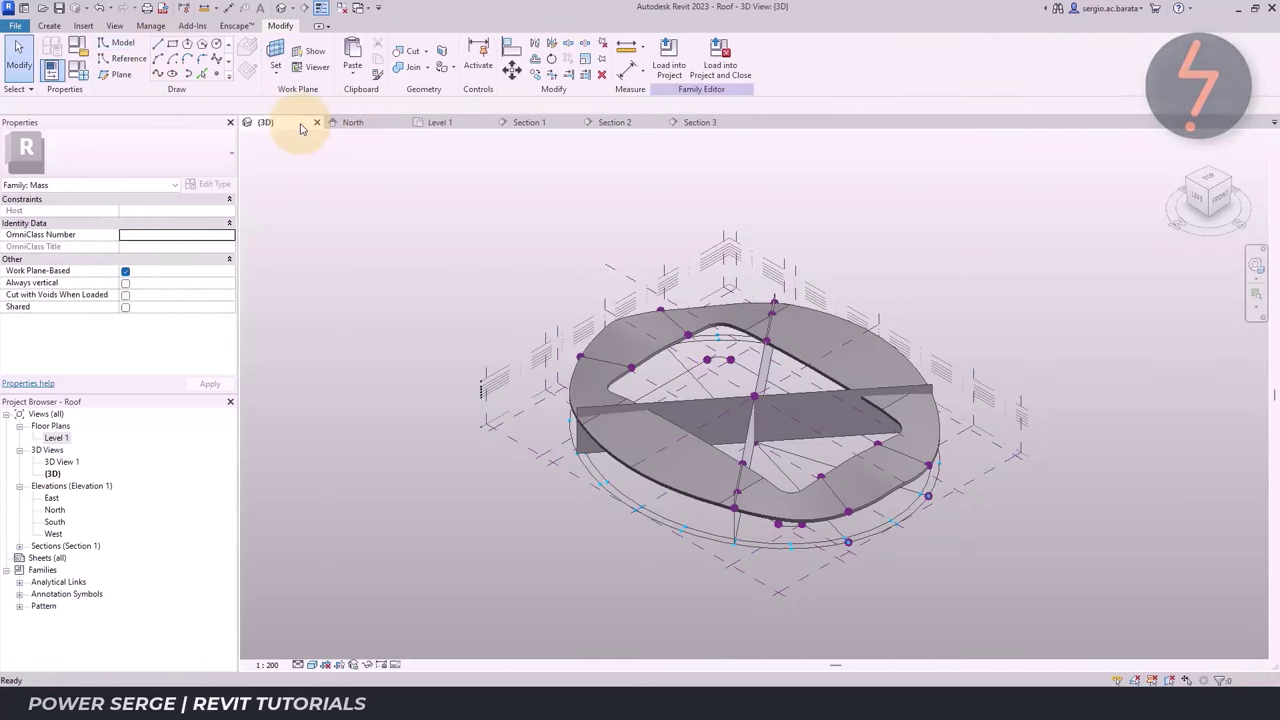
pyautogui.click(766, 368)
pyautogui.press('Delete')
pyautogui.click(694, 397)
pyautogui.click(791, 233)
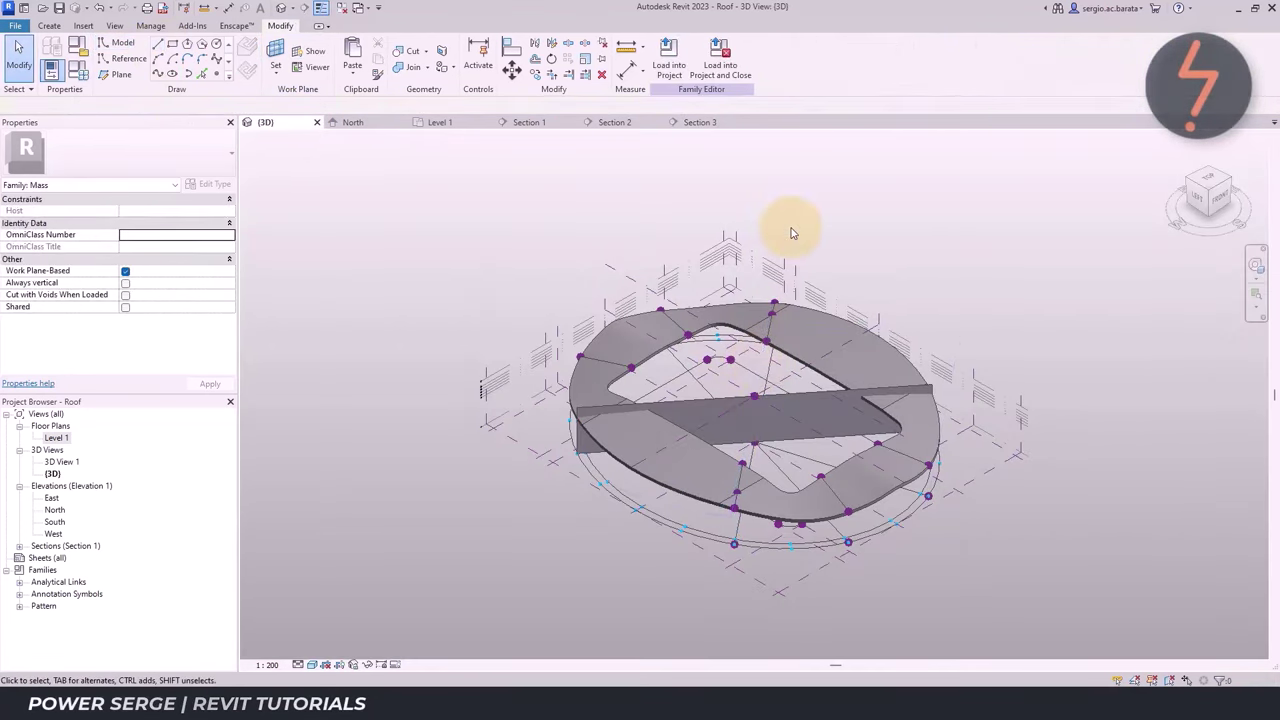
pyautogui.click(440, 122)
# Draw a new section diagonally across the ellipse from upper left to lower right
pyautogui.rightClick(737, 180)
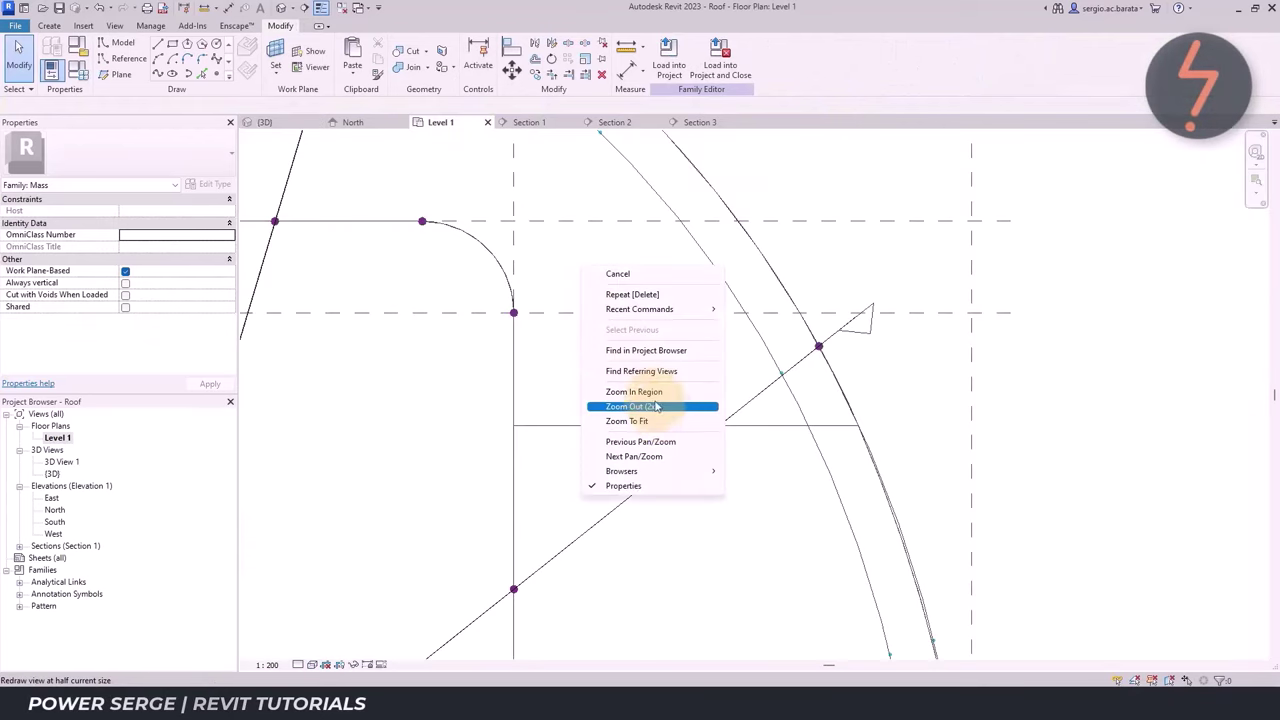
pyautogui.click(760, 403)
pyautogui.click(115, 25)
pyautogui.click(177, 51)
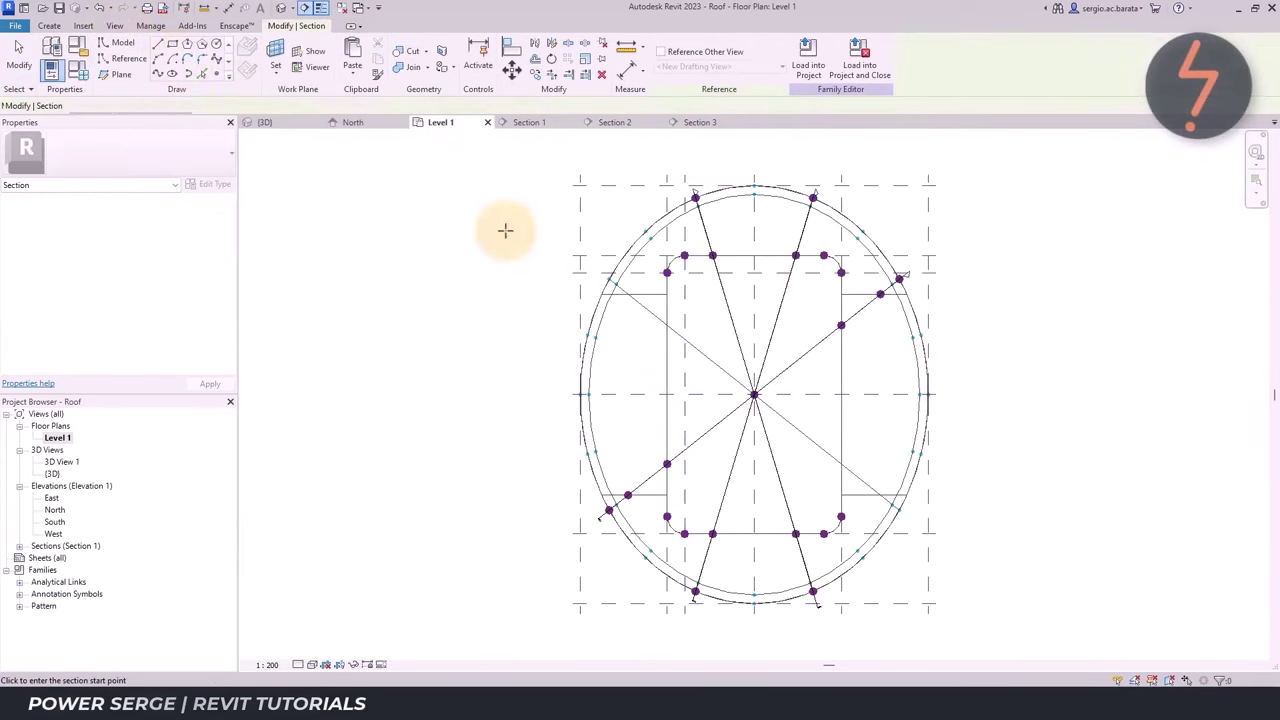
pyautogui.click(600, 277)
pyautogui.click(903, 522)
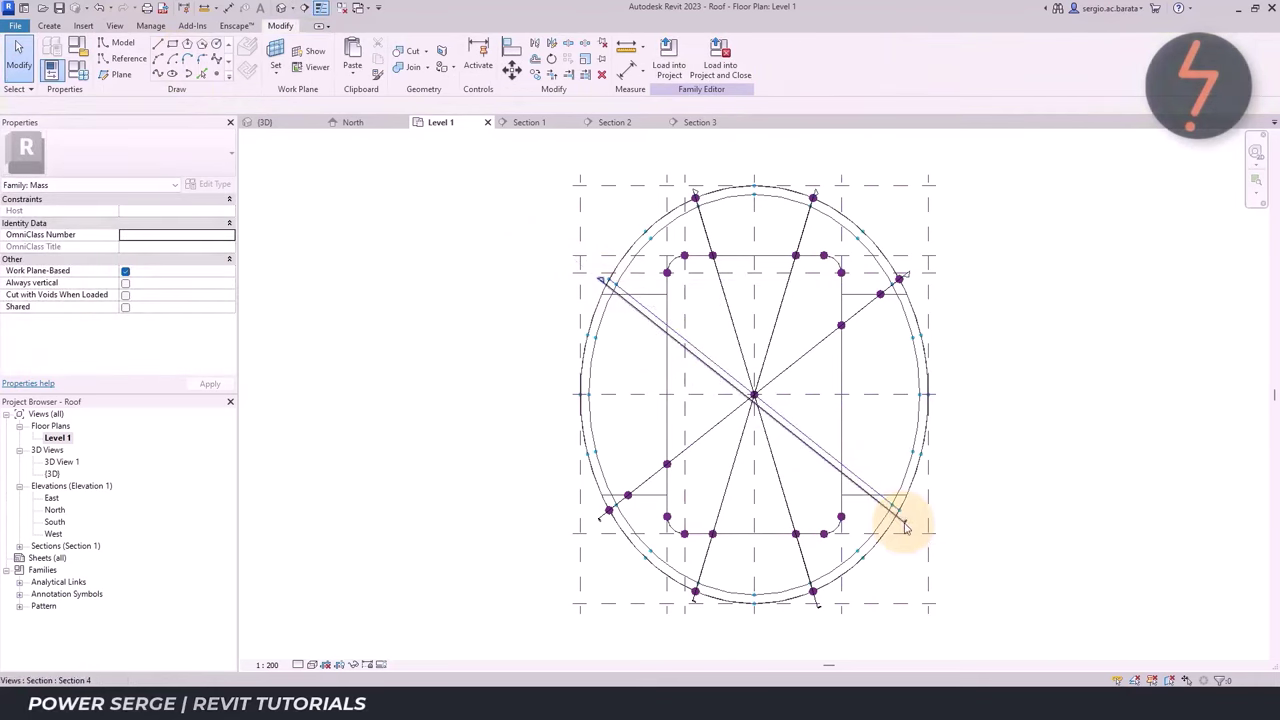
# Open the new Section 4 view
pyautogui.rightClick(537, 172)
pyautogui.click(590, 294)
pyautogui.moveTo(543, 257); pyautogui.dragTo(678, 350)
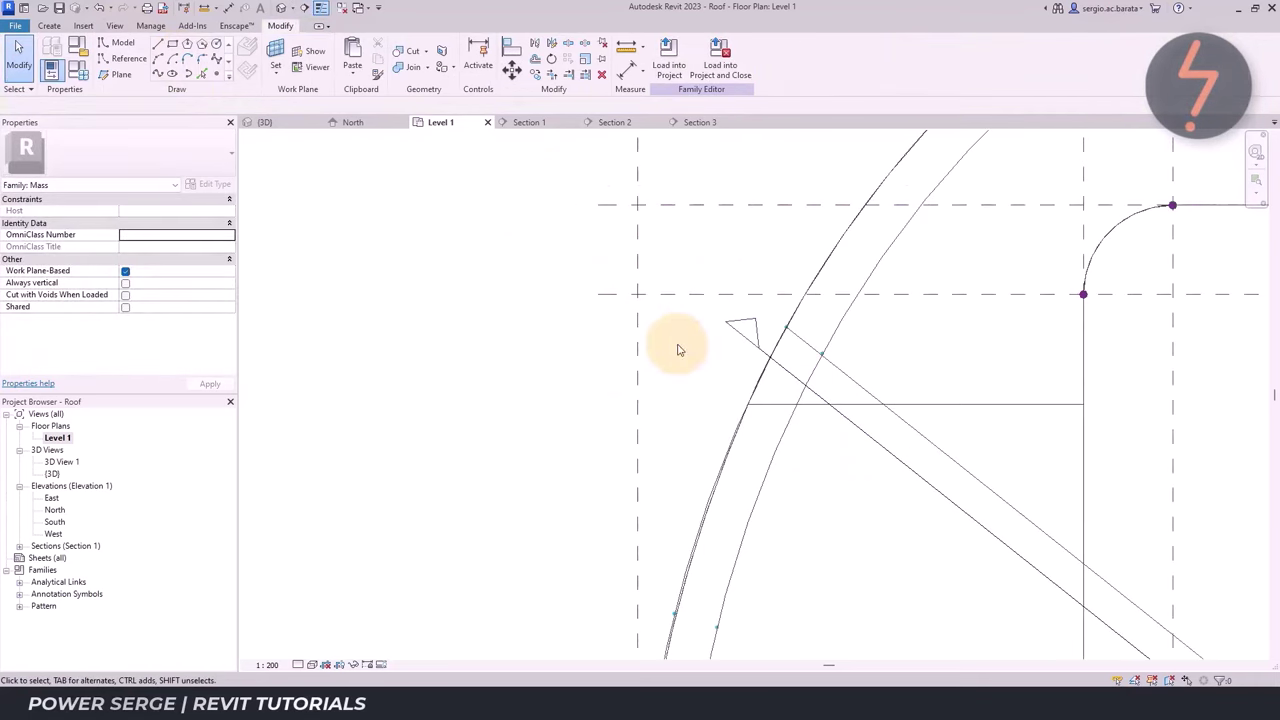
pyautogui.click(846, 424)
pyautogui.press('Escape')
pyautogui.click(298, 124)
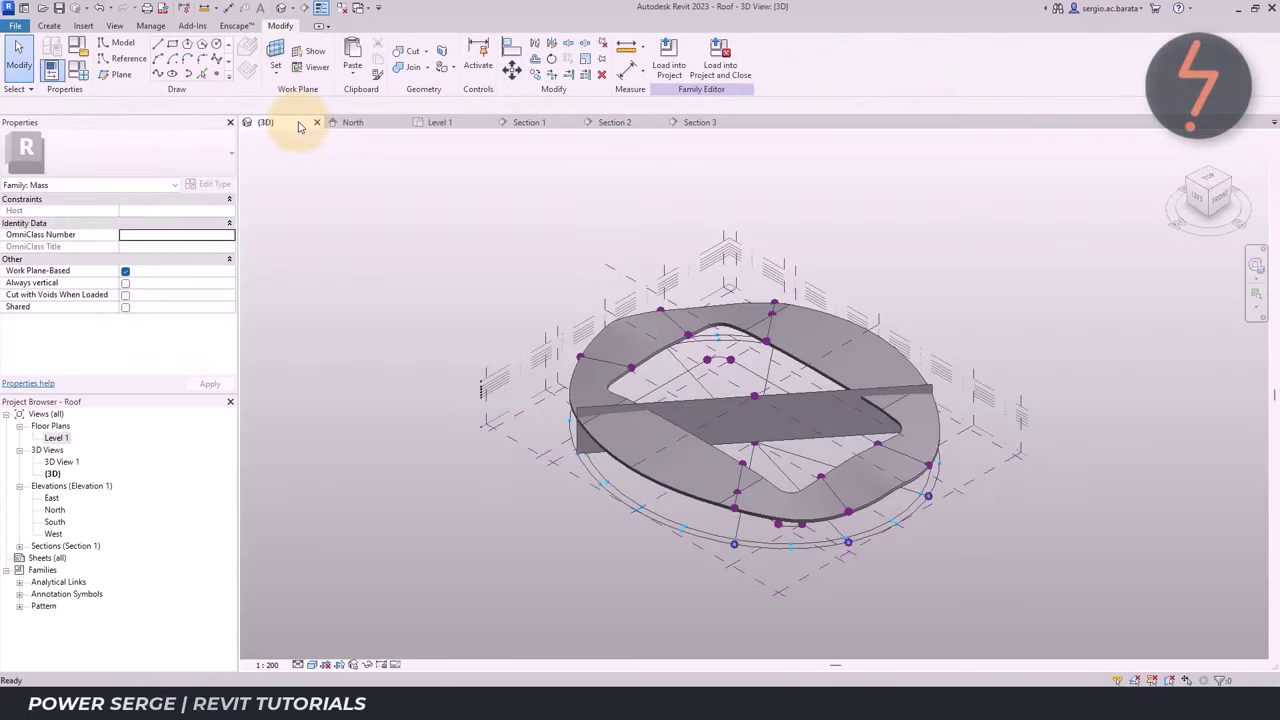
pyautogui.click(672, 394)
pyautogui.doubleClick(672, 394)
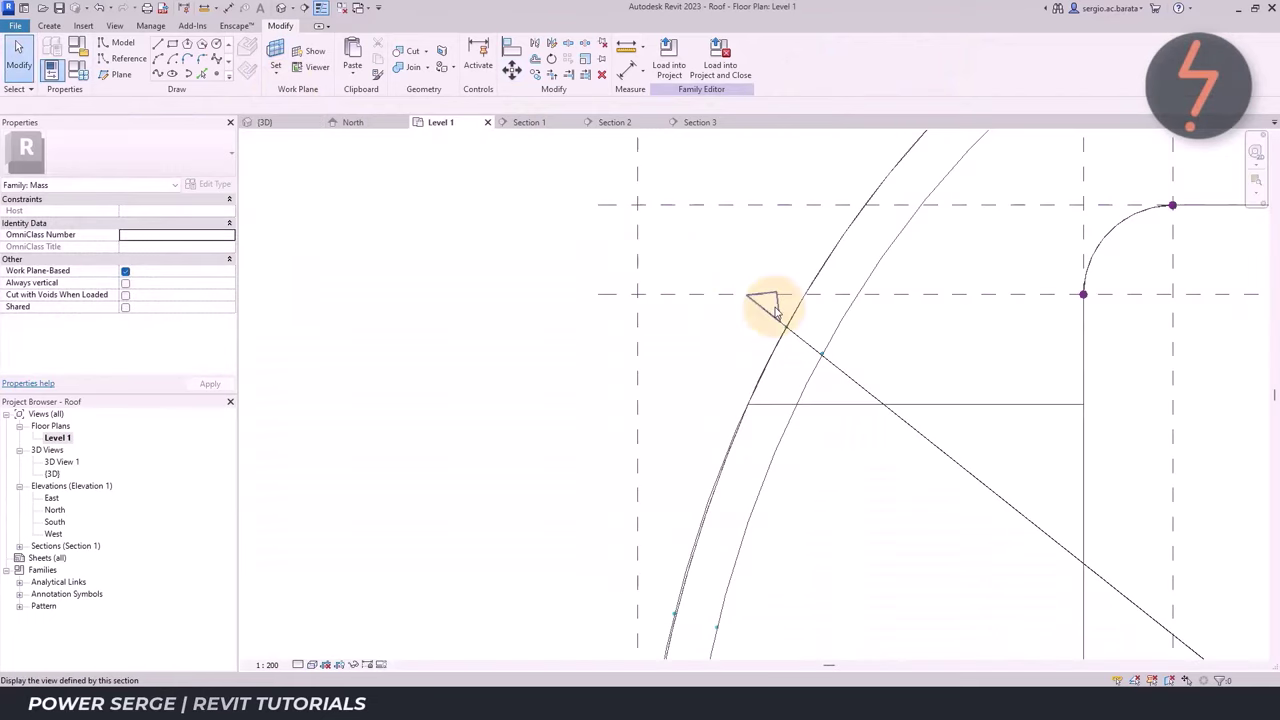
# With Form Element as the work plane, draw a model line along the roof's top edge
pyautogui.rightClick(415, 266)
pyautogui.click(455, 389)
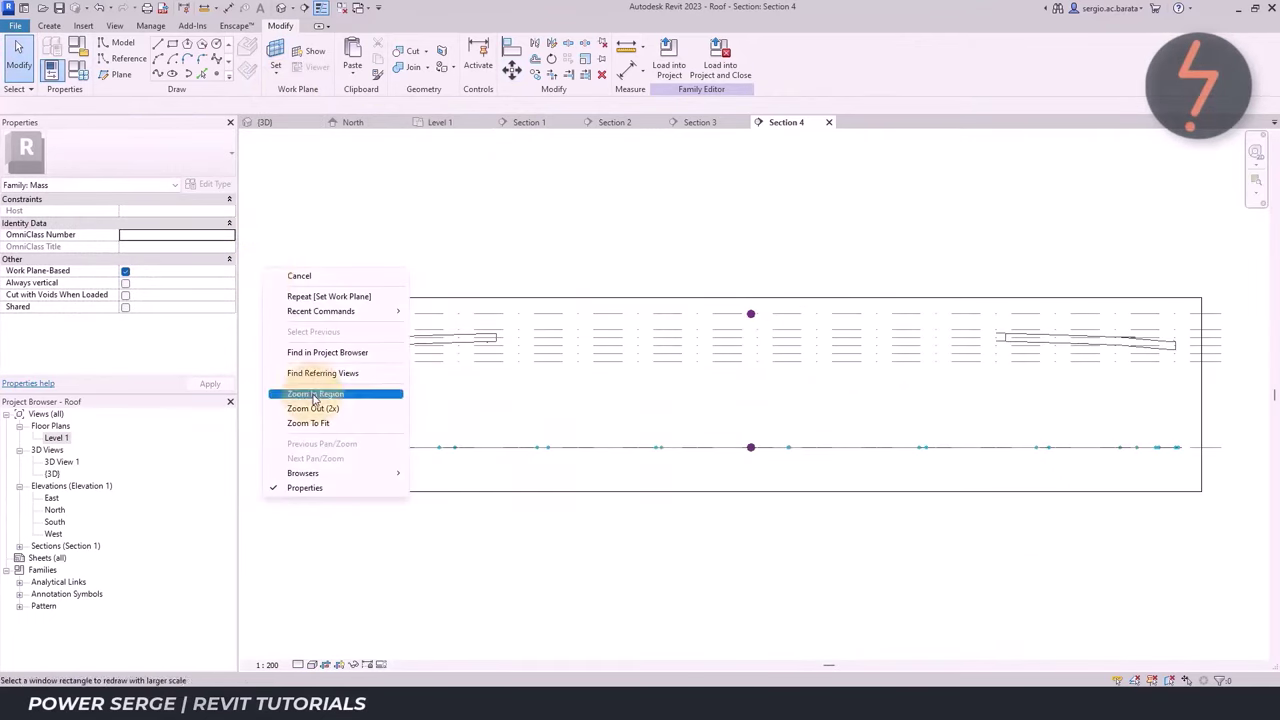
pyautogui.moveTo(286, 266); pyautogui.dragTo(531, 400)
pyautogui.click(157, 44)
pyautogui.click(620, 350)
pyautogui.click(650, 364)
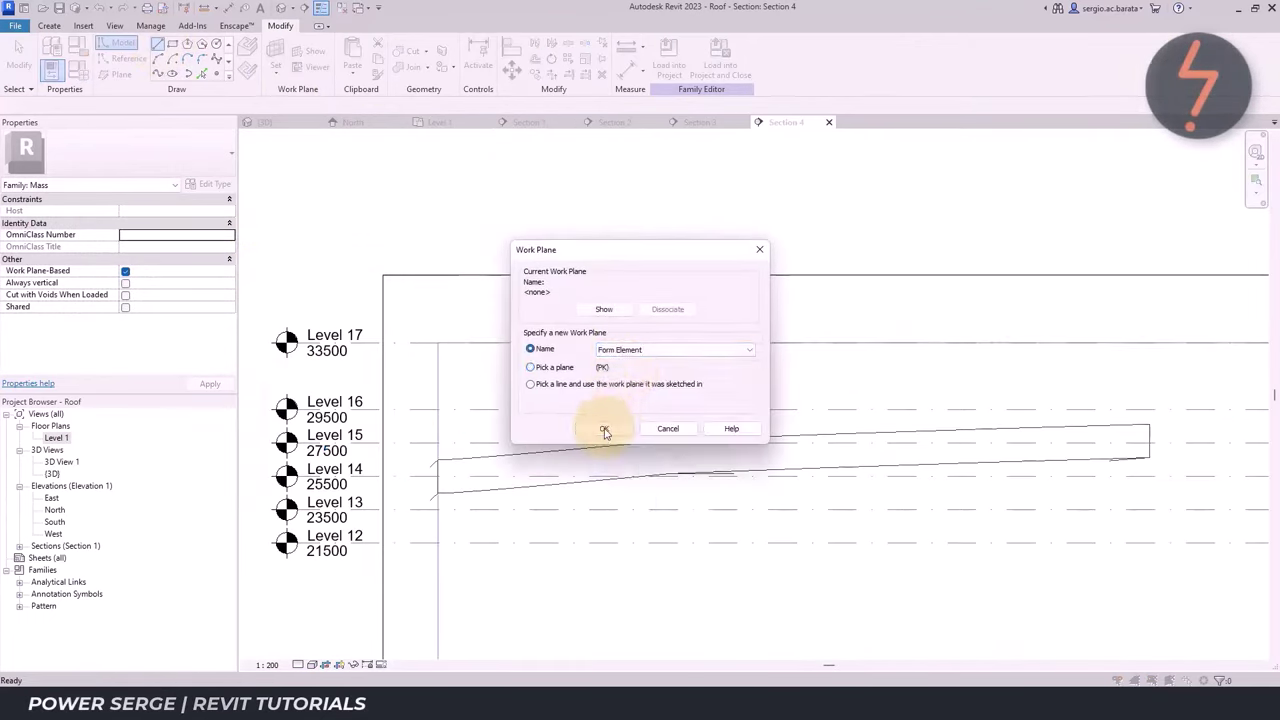
pyautogui.click(604, 428)
pyautogui.click(437, 459)
pyautogui.click(669, 440)
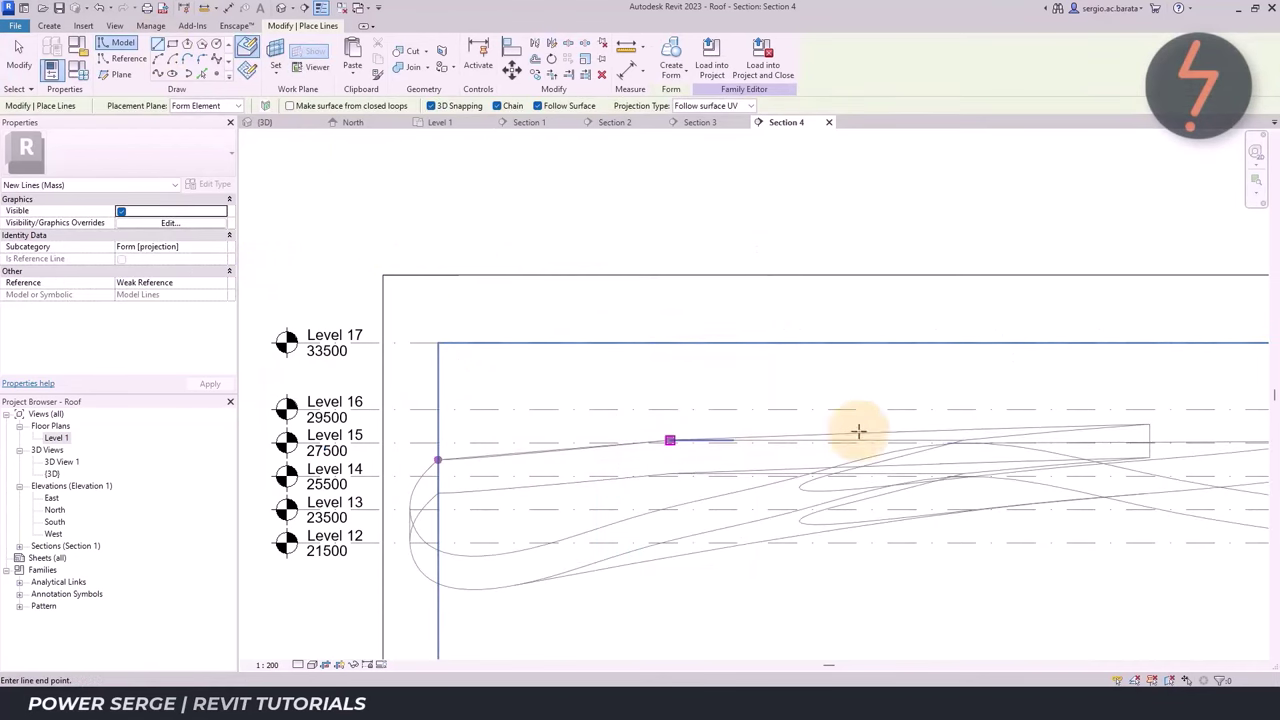
pyautogui.press('Escape')
pyautogui.press('Escape')
# Extend the roof profile with a second model line to the roof's outer tip
pyautogui.click(1265, 666)
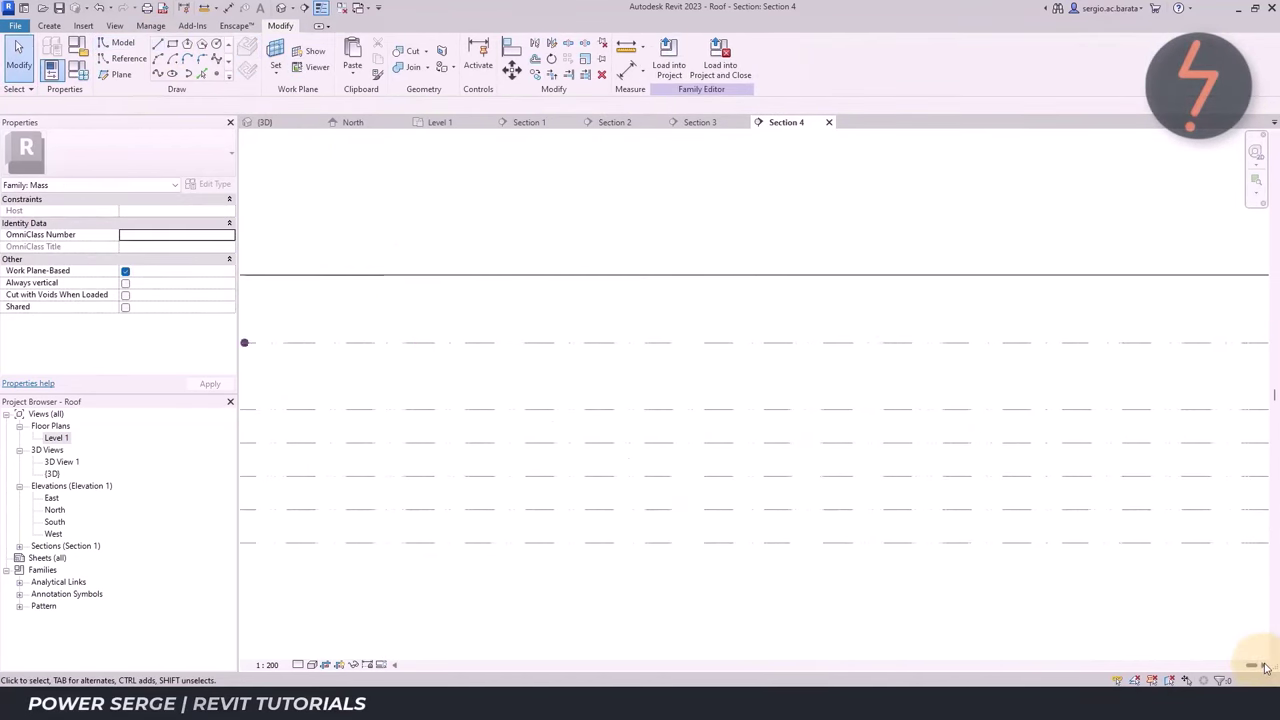
pyautogui.click(1265, 666)
pyautogui.click(157, 44)
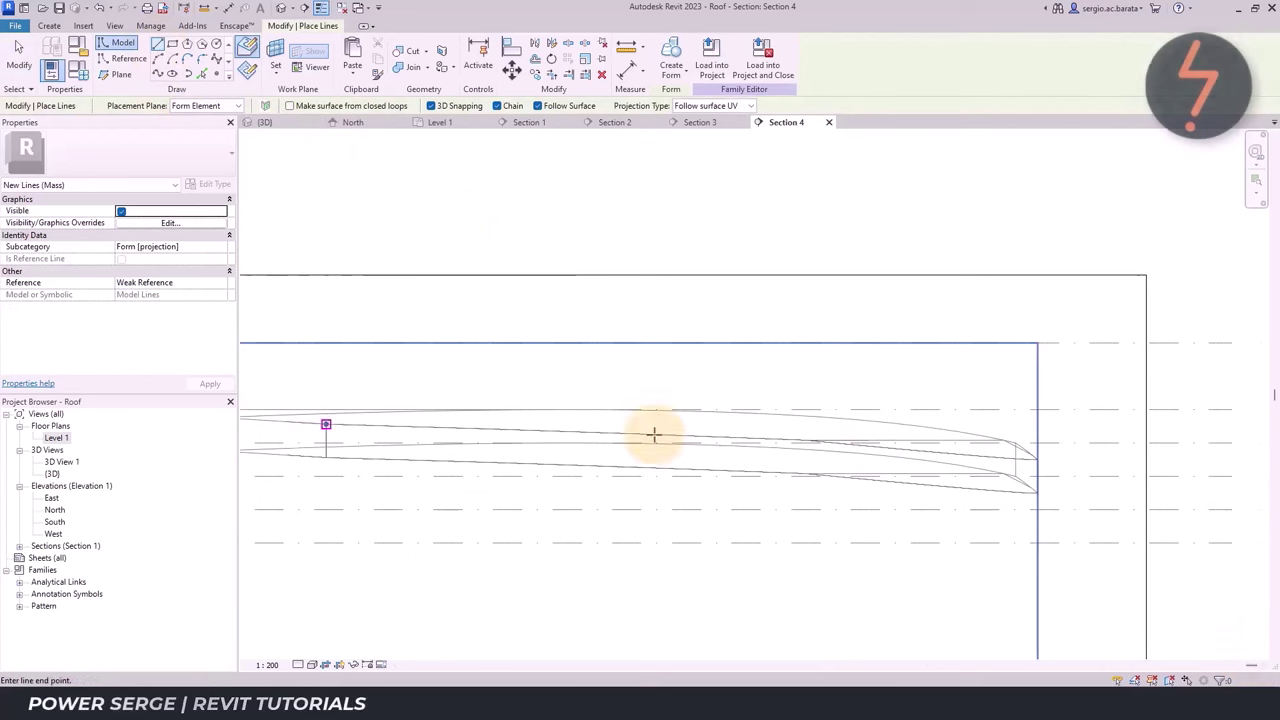
pyautogui.click(806, 440)
pyautogui.click(1034, 462)
pyautogui.press('Escape')
pyautogui.press('Escape')
pyautogui.click(265, 122)
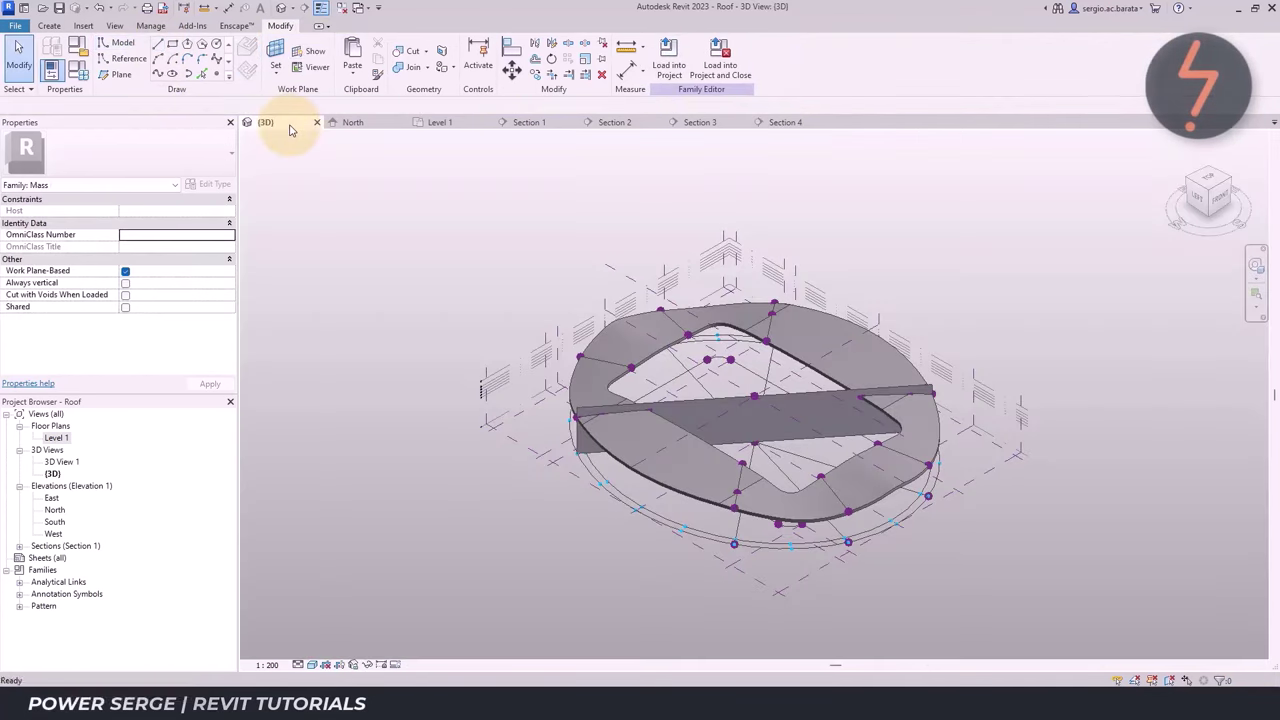
# Delete the crossing slab form, dismissing the identical points warning
pyautogui.click(921, 390)
pyautogui.click(855, 60)
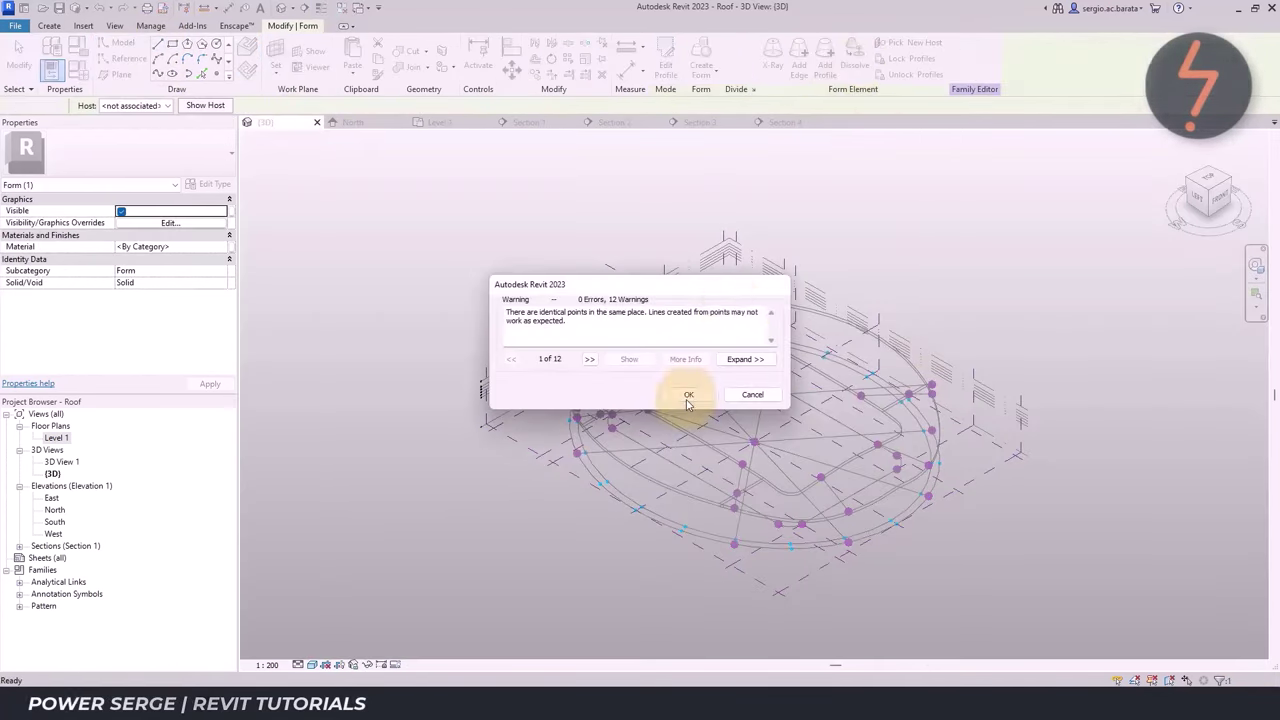
pyautogui.click(684, 394)
pyautogui.click(952, 268)
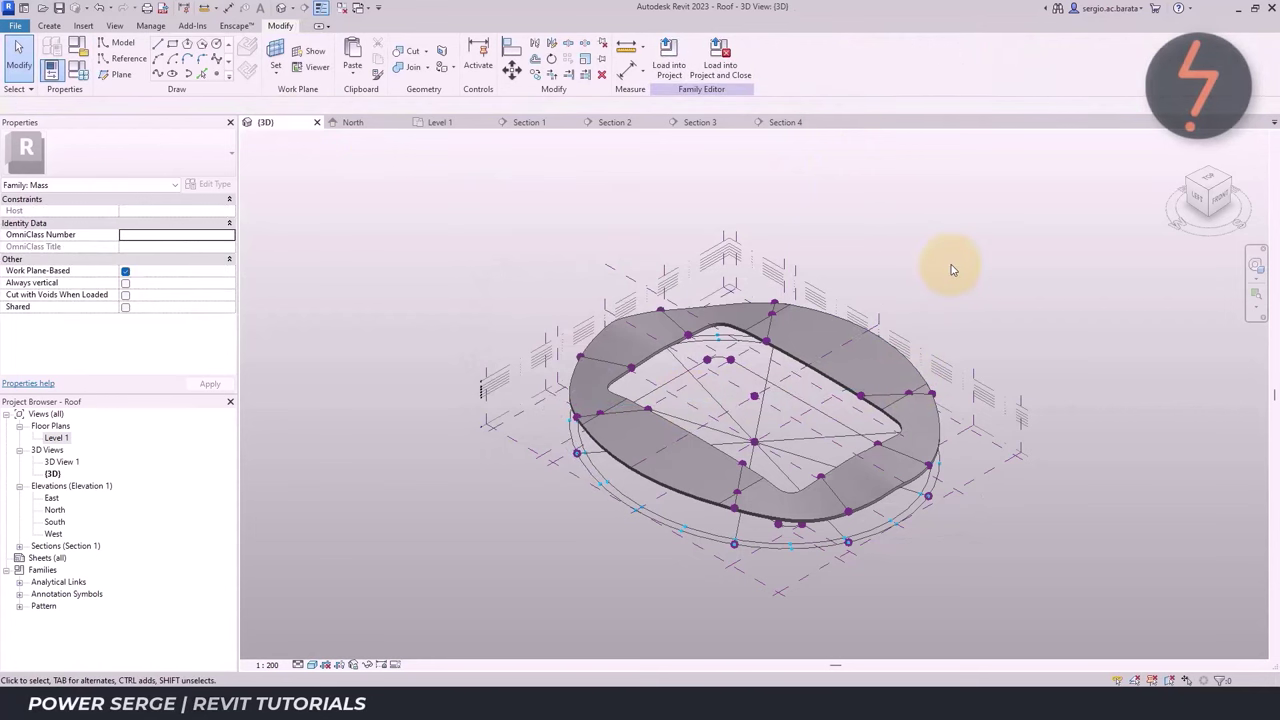
# In the Level 1 plan, delete Sections 1 to 4 from the Project Browser
pyautogui.click(440, 122)
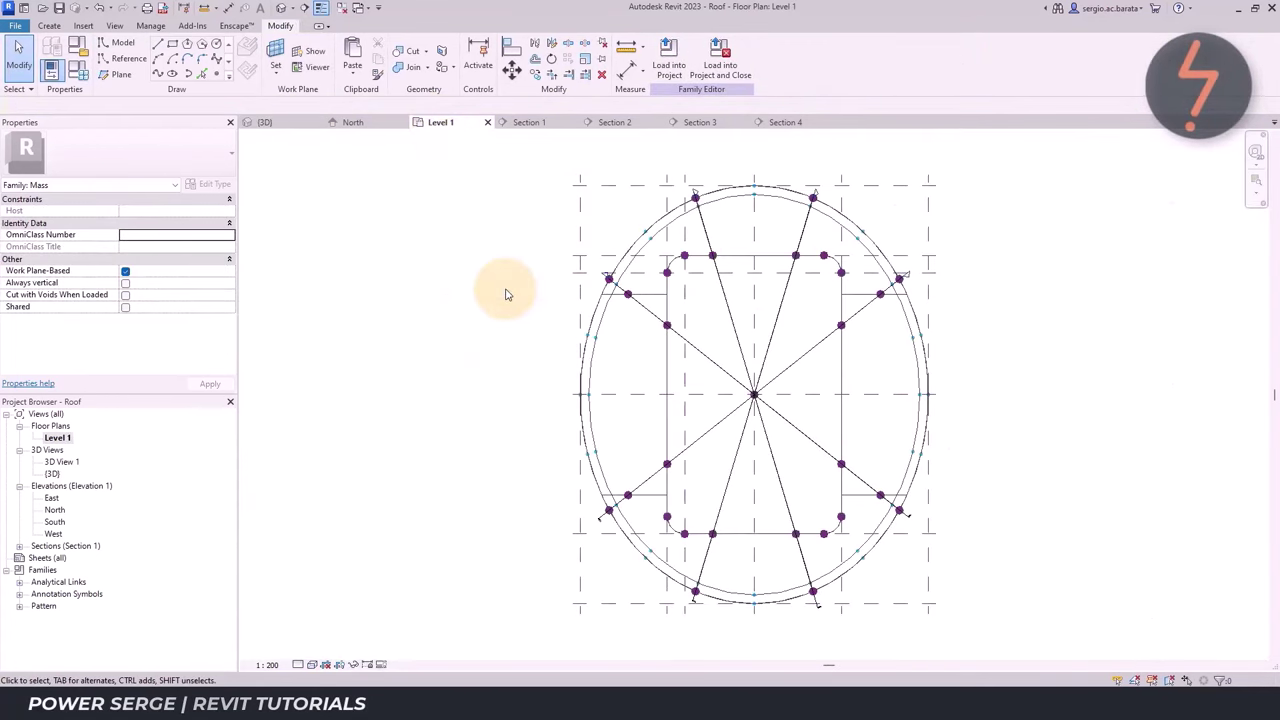
pyautogui.click(19, 546)
pyautogui.click(55, 558)
pyautogui.keyDown('shift'); pyautogui.click(57, 594); pyautogui.keyUp('shift')
pyautogui.press('Delete')
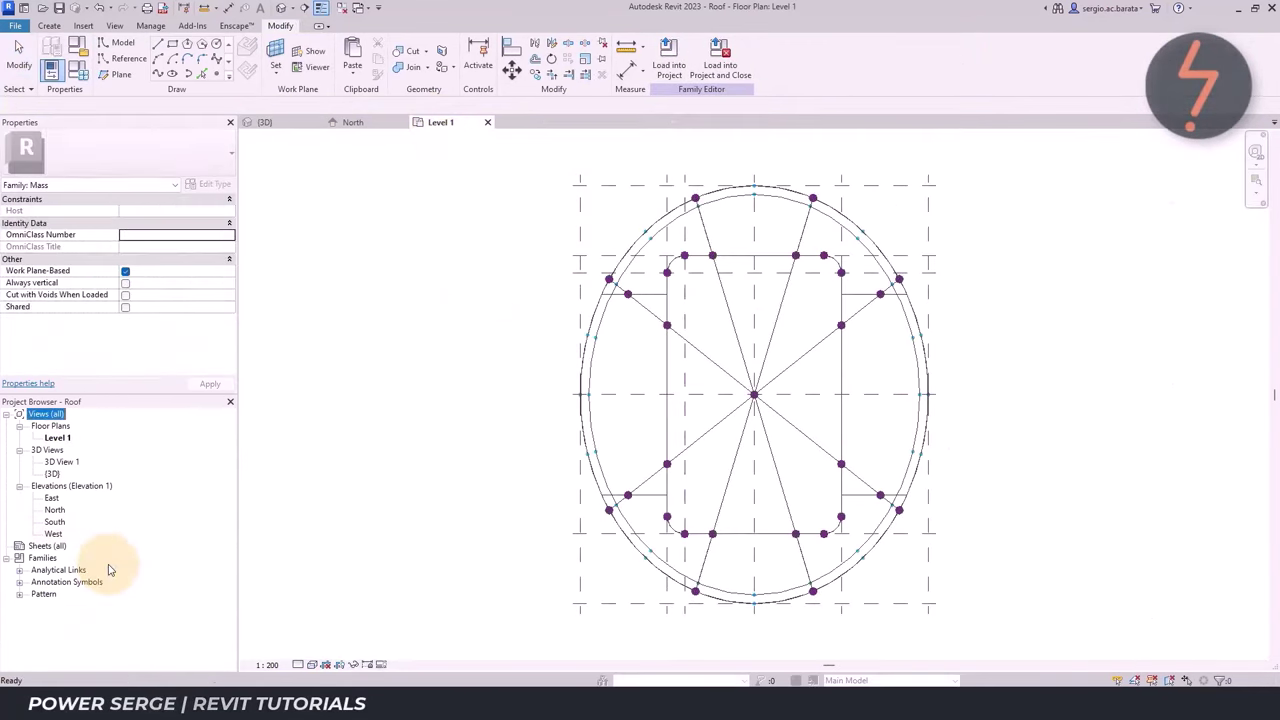
# Isolate and delete the radial lines across the central opening, then select the roof mass in 3D
pyautogui.click(714, 430)
pyautogui.press('i')
pyautogui.press('c')
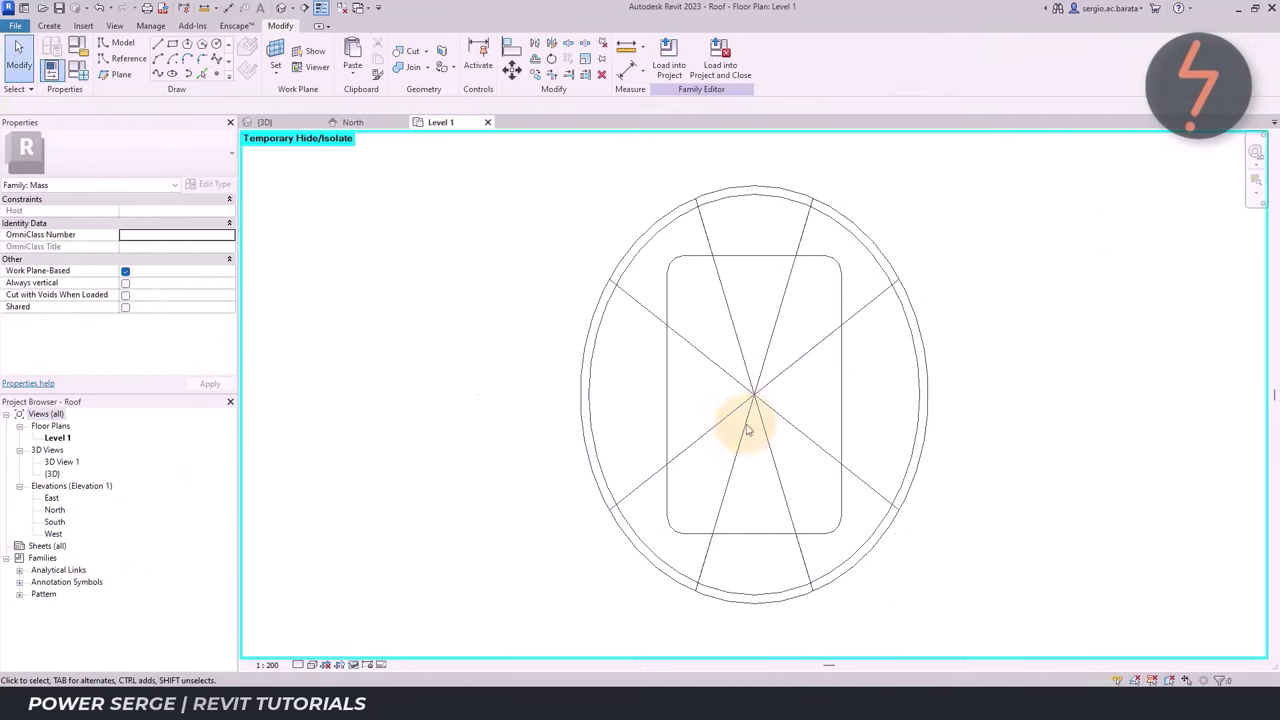
pyautogui.click(738, 415)
pyautogui.press('h')
pyautogui.press('h')
pyautogui.press('h')
pyautogui.press('r')
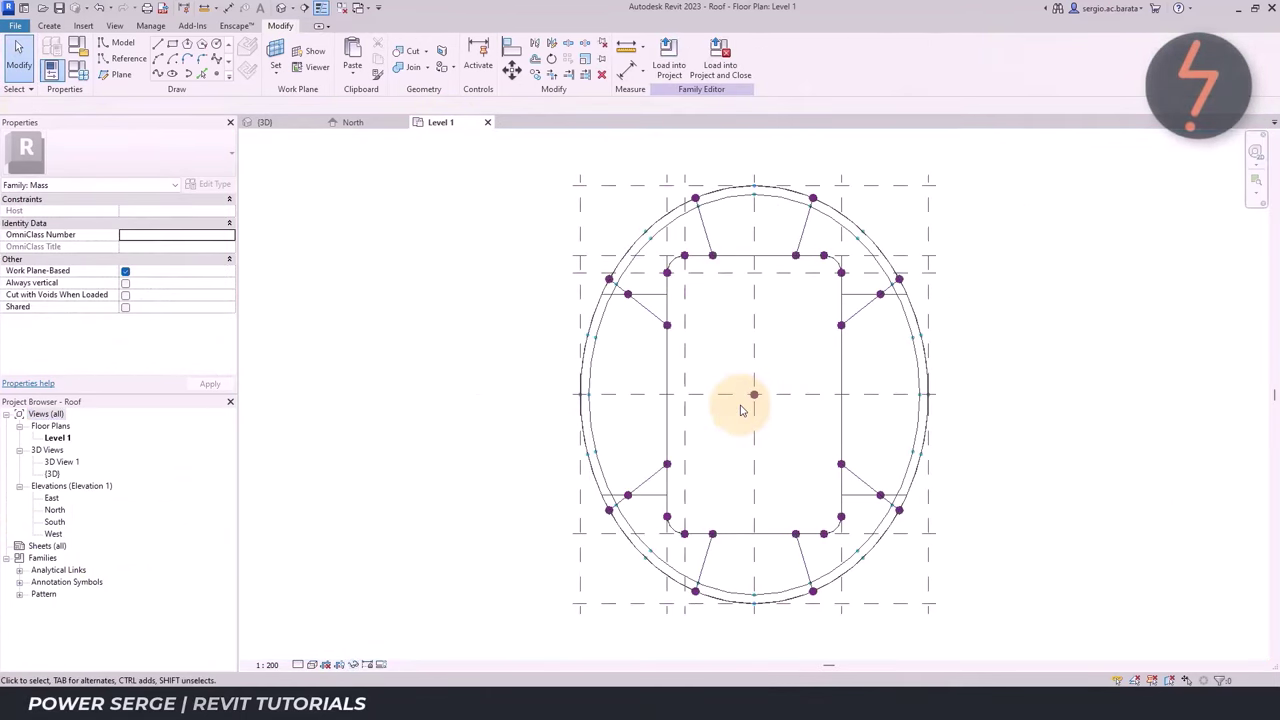
pyautogui.hotkey('ctrl', 'Tab')
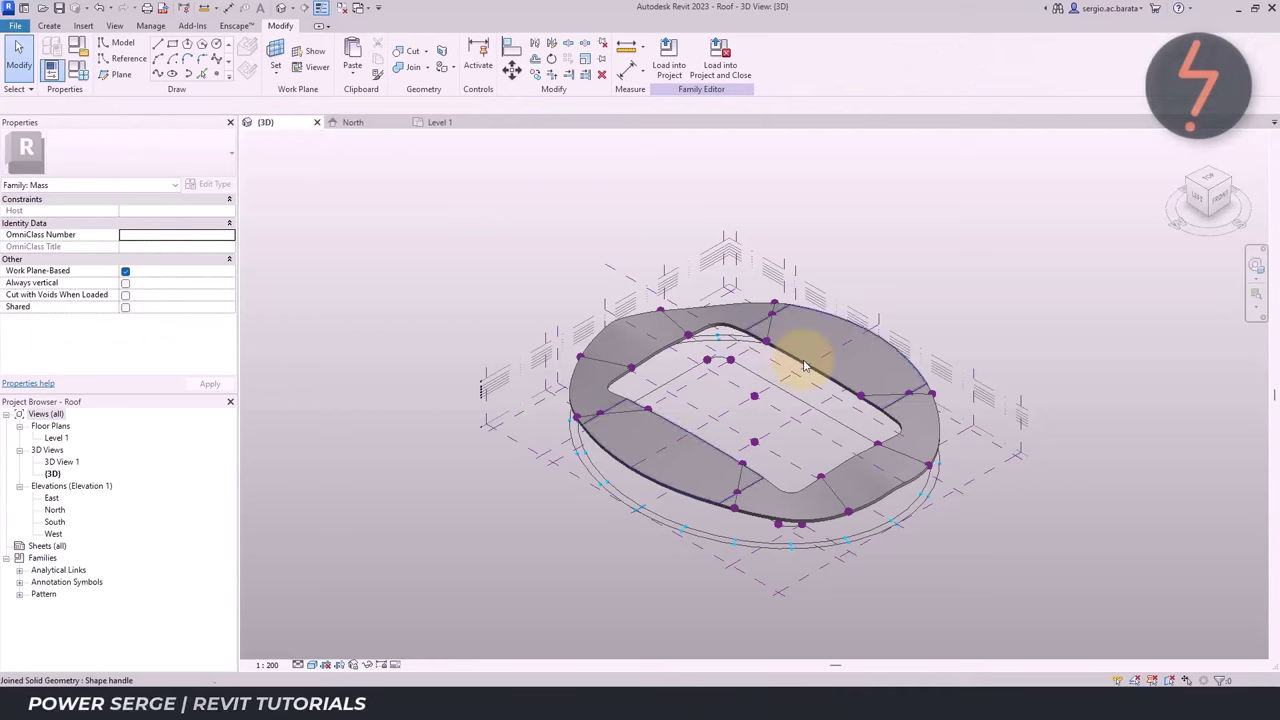
pyautogui.click(805, 366)
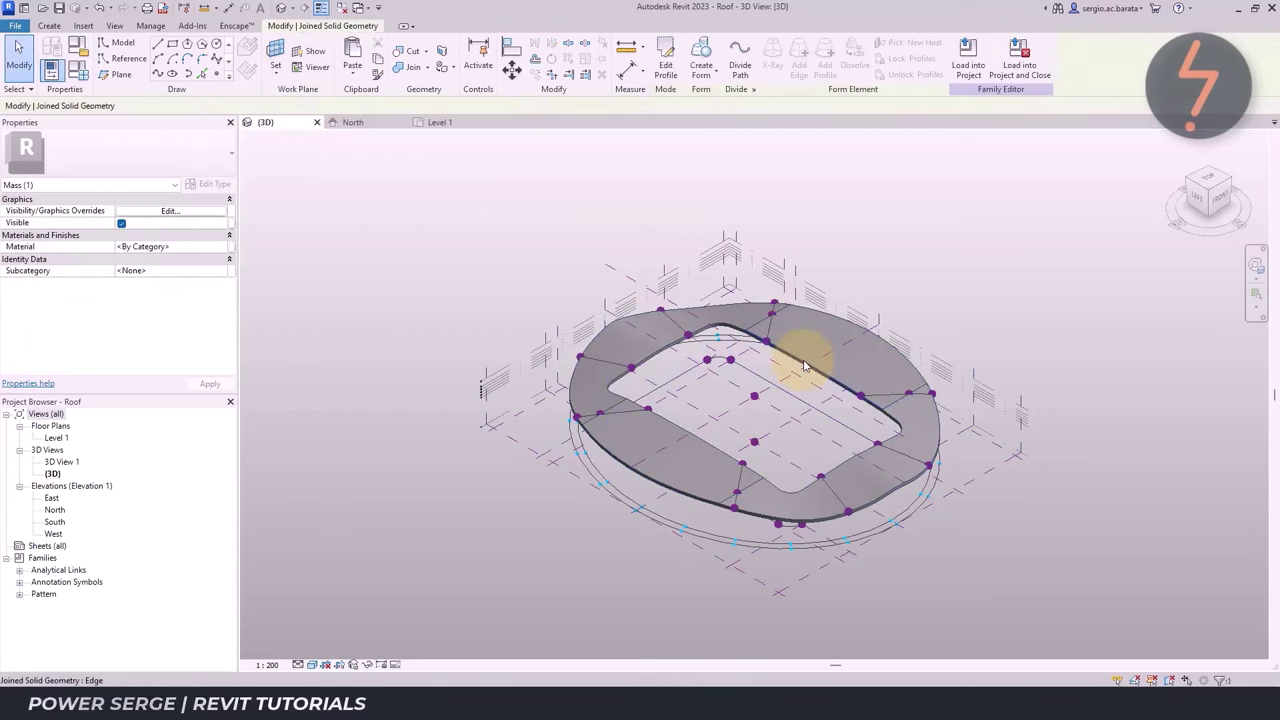
# Apply Divide Path to the outer and inner roof edges
pyautogui.click(741, 73)
pyautogui.click(477, 267)
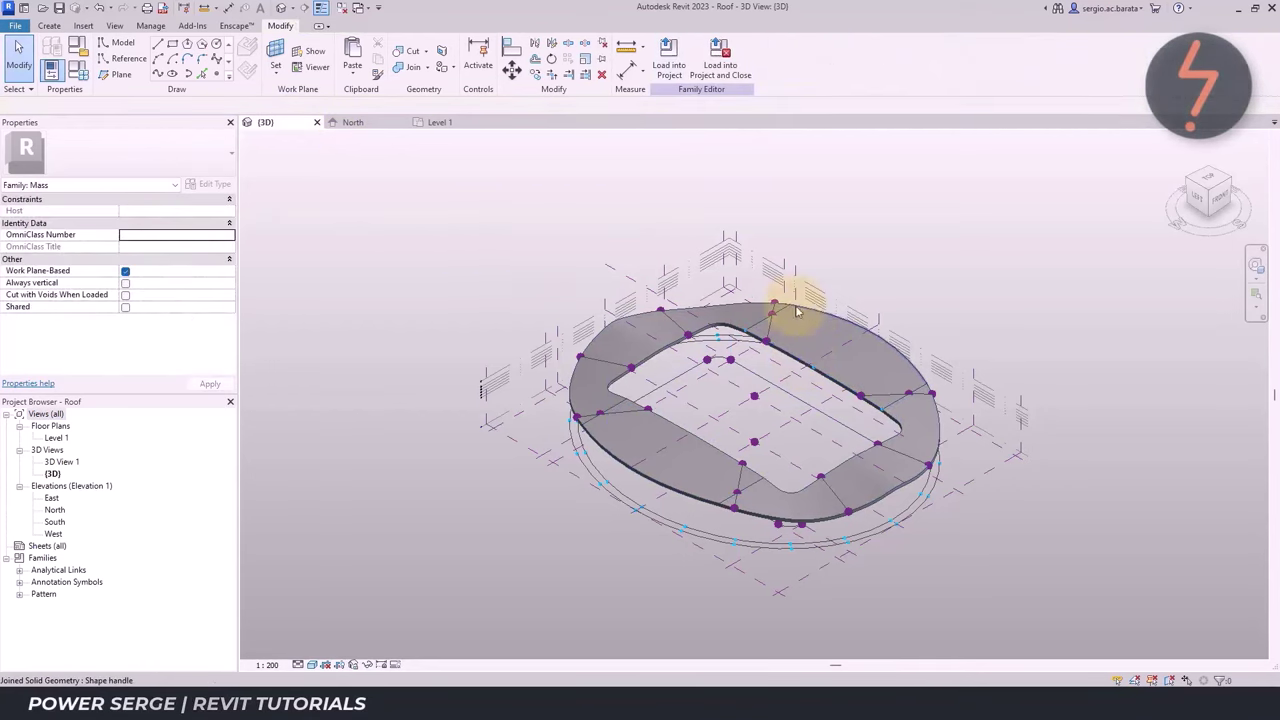
pyautogui.click(797, 313)
pyautogui.click(741, 73)
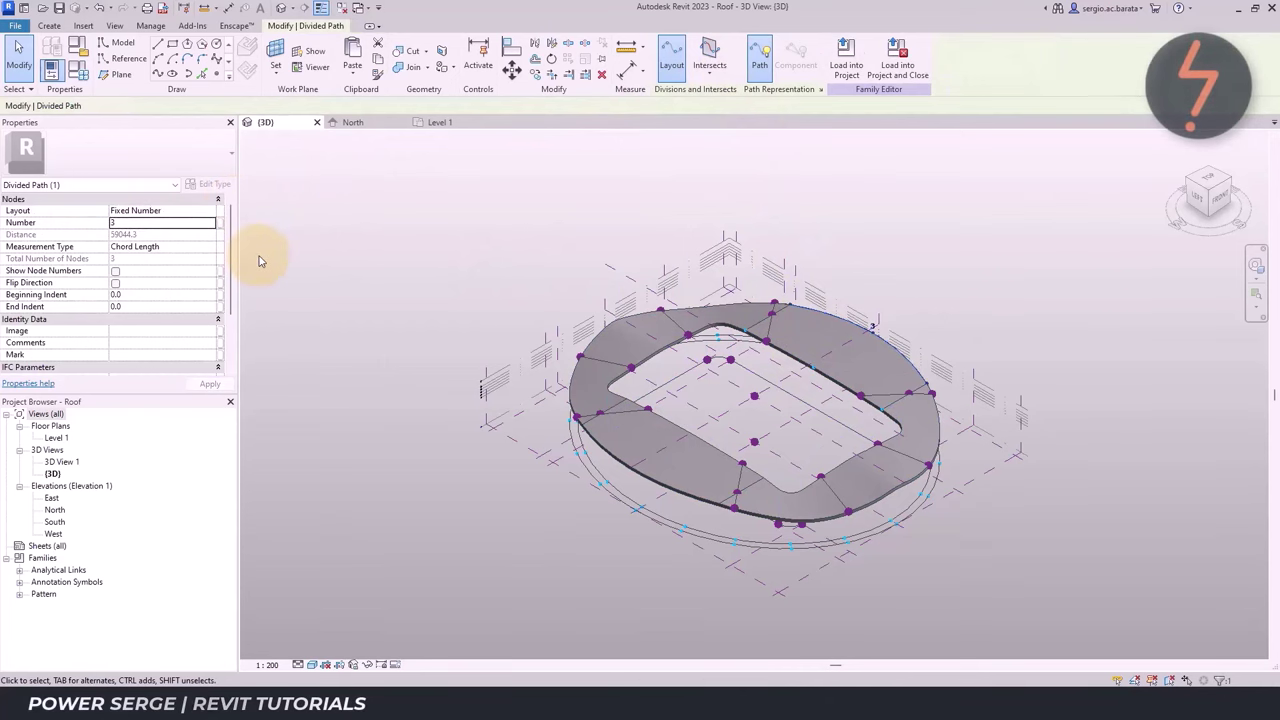
pyautogui.click(634, 395)
pyautogui.click(741, 73)
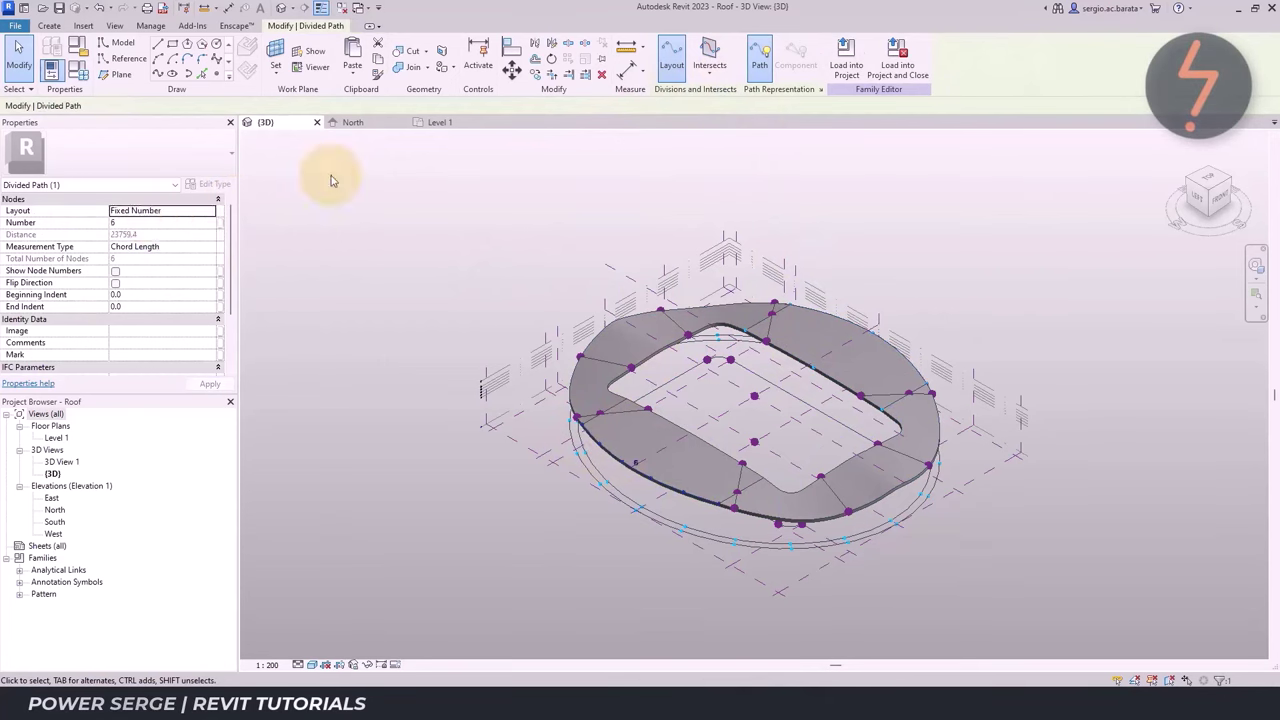
pyautogui.click(638, 408)
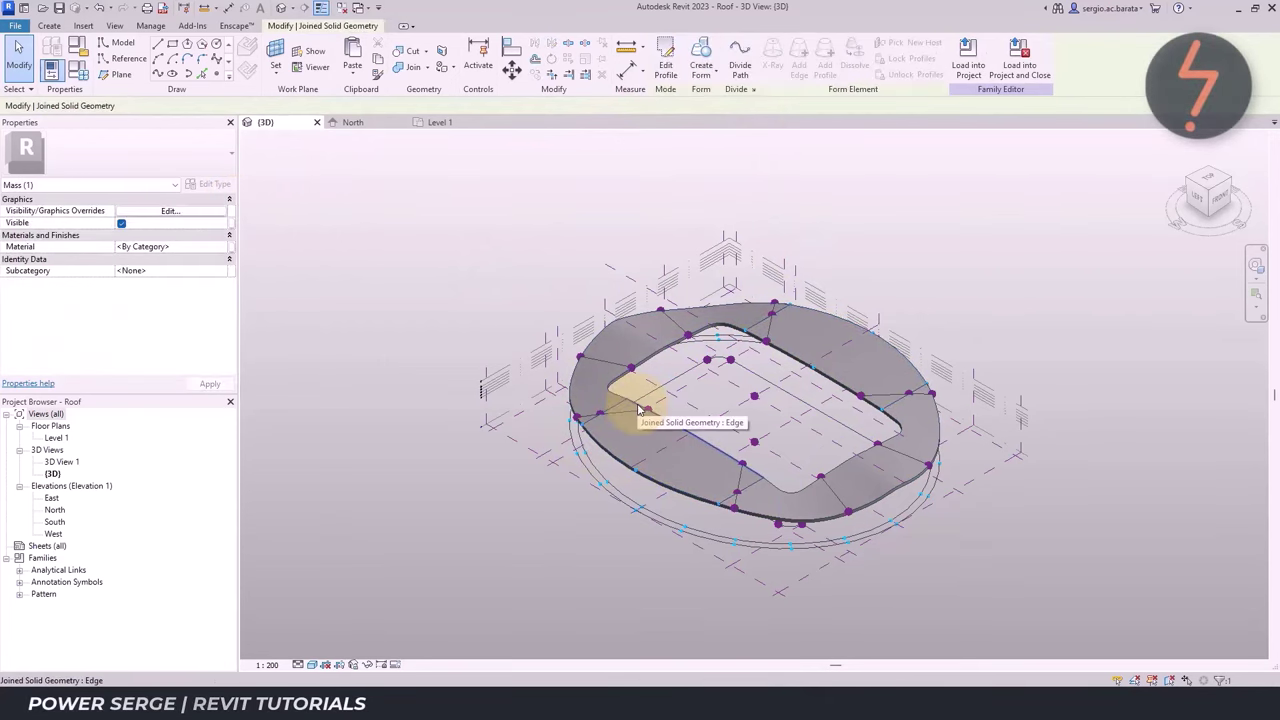
pyautogui.click(738, 73)
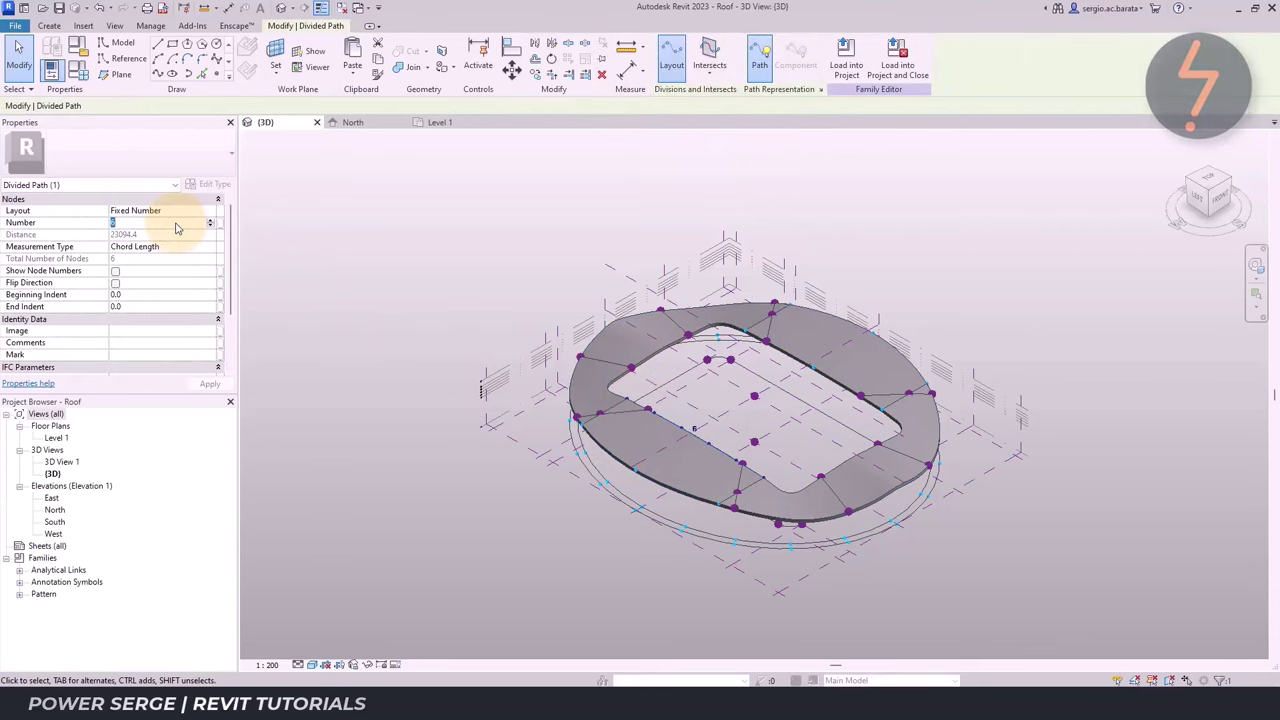
pyautogui.click(652, 335)
pyautogui.click(741, 73)
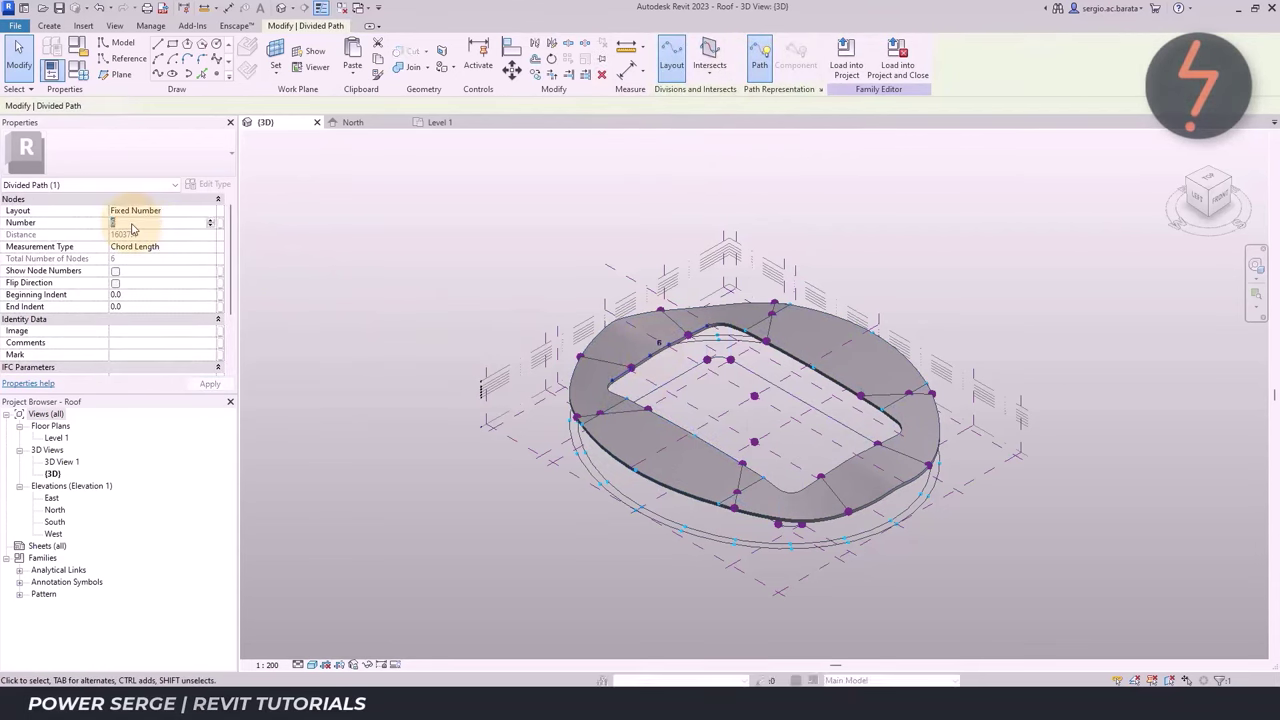
pyautogui.write('3')
# Divide the remaining roof edges and set the divided paths' Number to 3
pyautogui.click(608, 332)
pyautogui.click(738, 73)
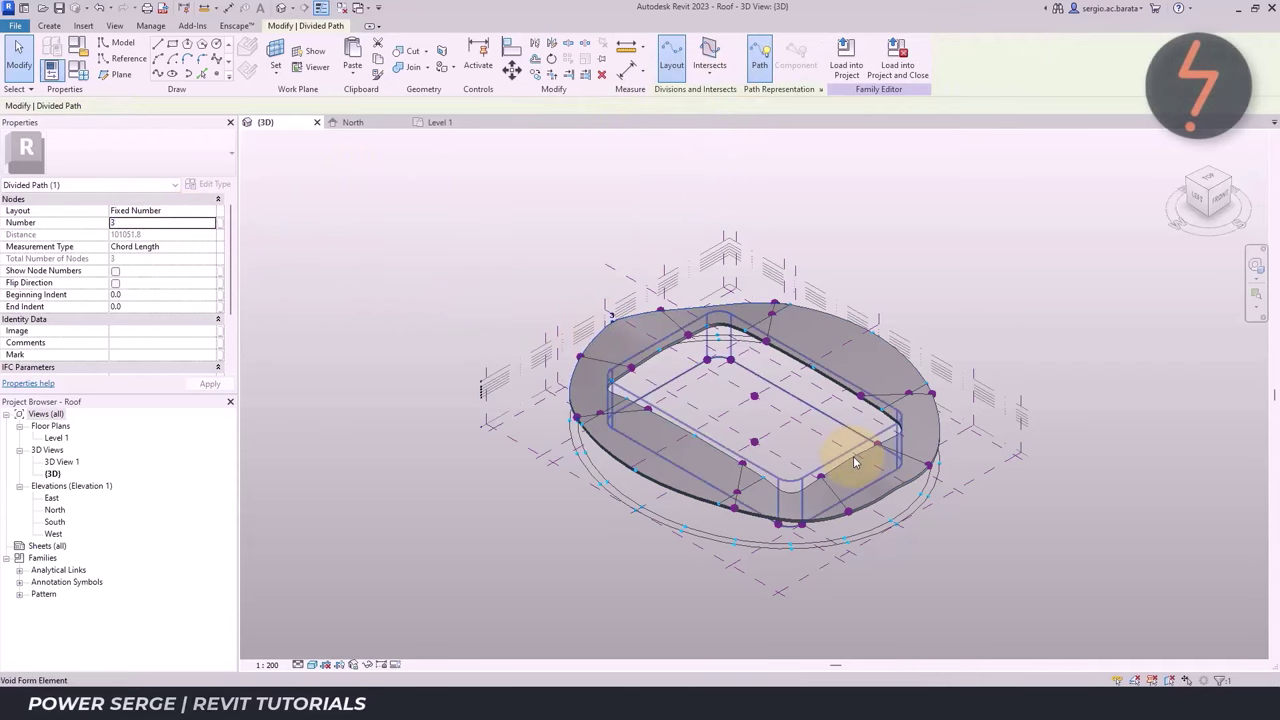
pyautogui.click(852, 458)
pyautogui.click(738, 73)
pyautogui.write('3')
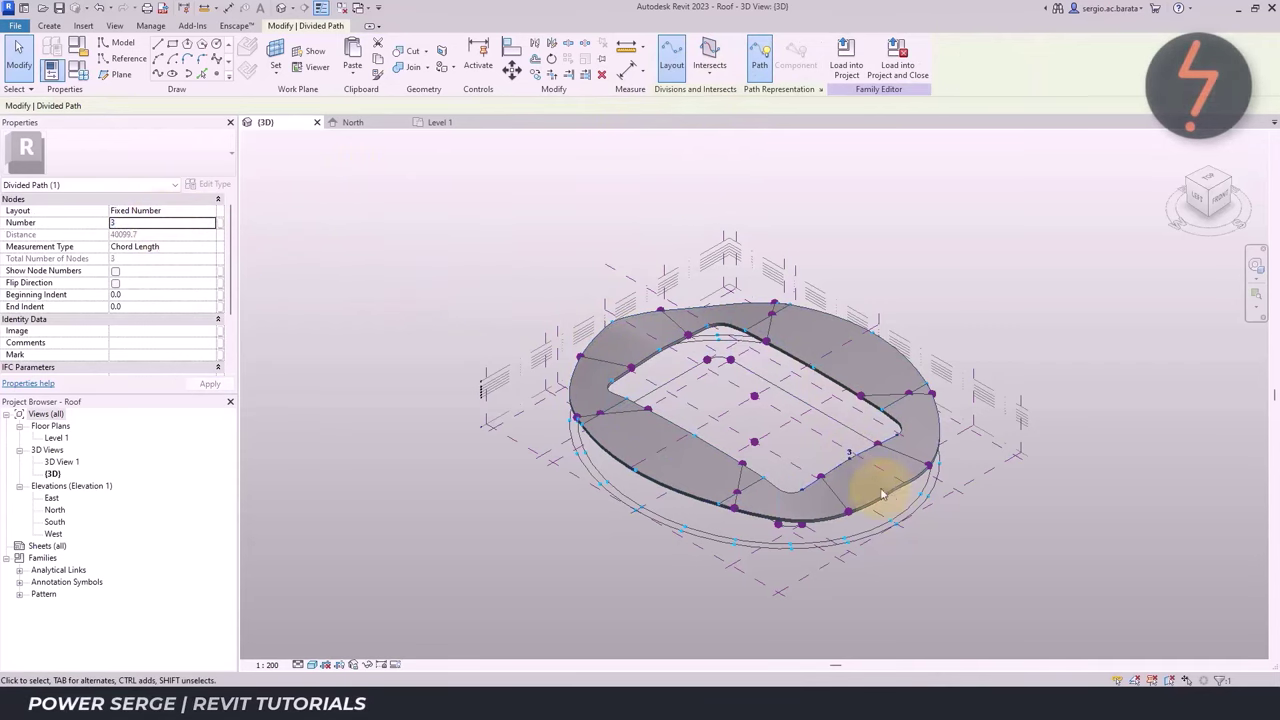
pyautogui.click(890, 497)
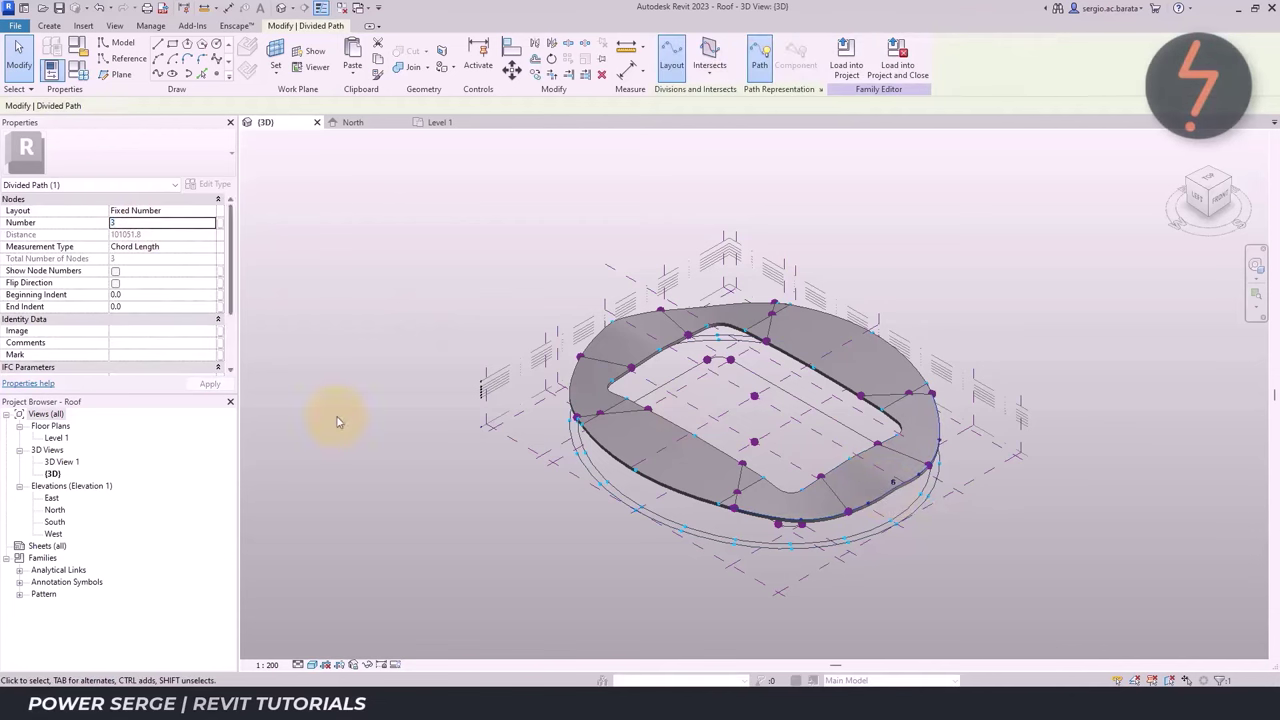
pyautogui.click(84, 26)
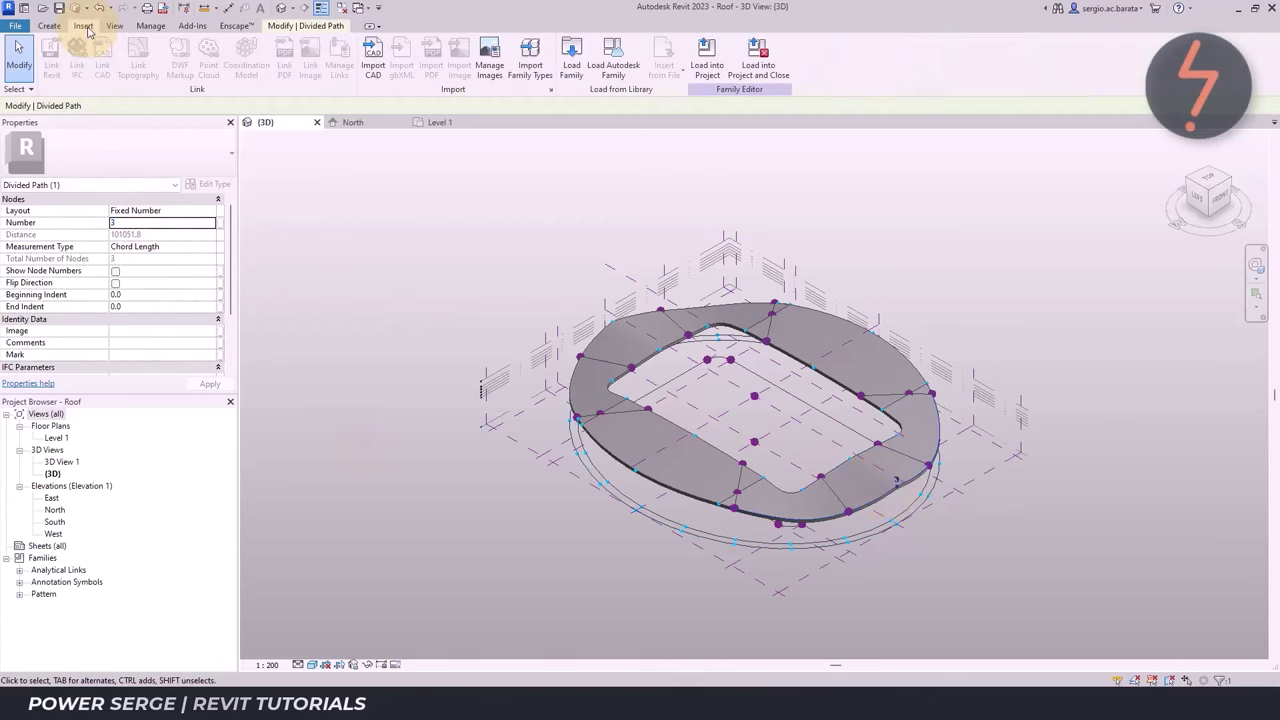
# Load the Truss.rfa family and zoom in on the front roof edge
pyautogui.click(579, 74)
pyautogui.click(663, 257)
pyautogui.click(951, 446)
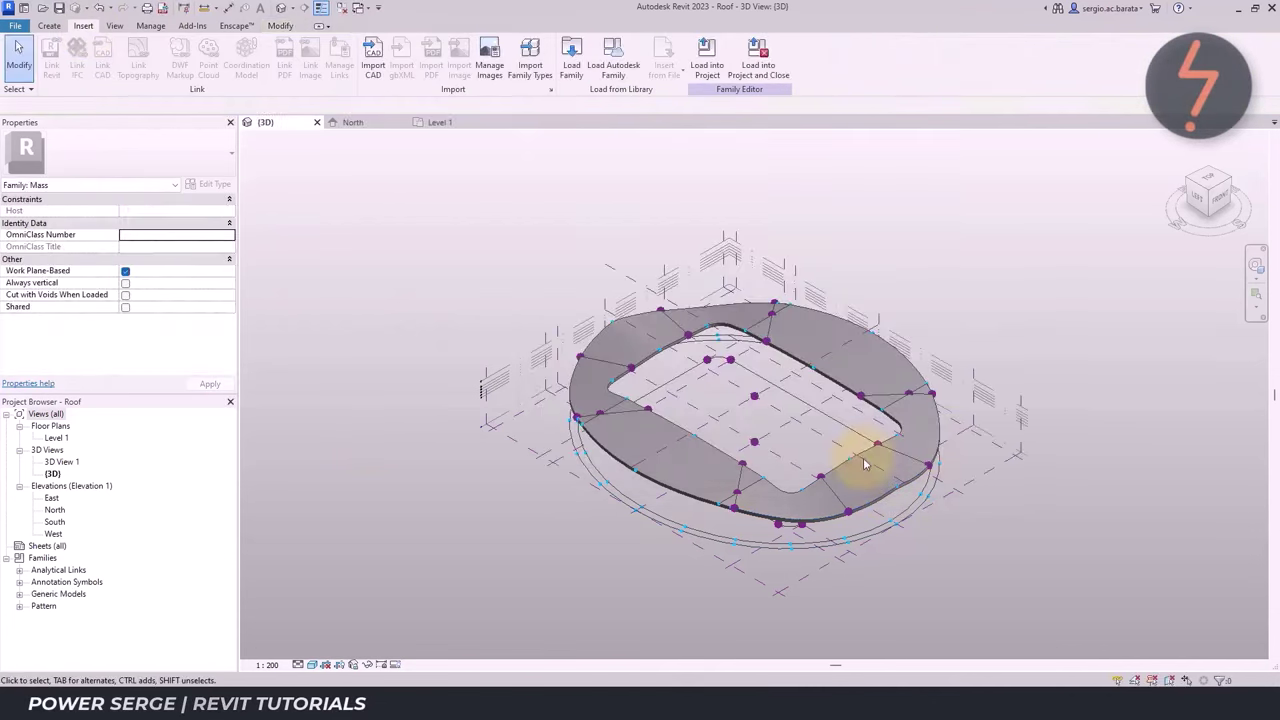
pyautogui.rightClick(450, 502)
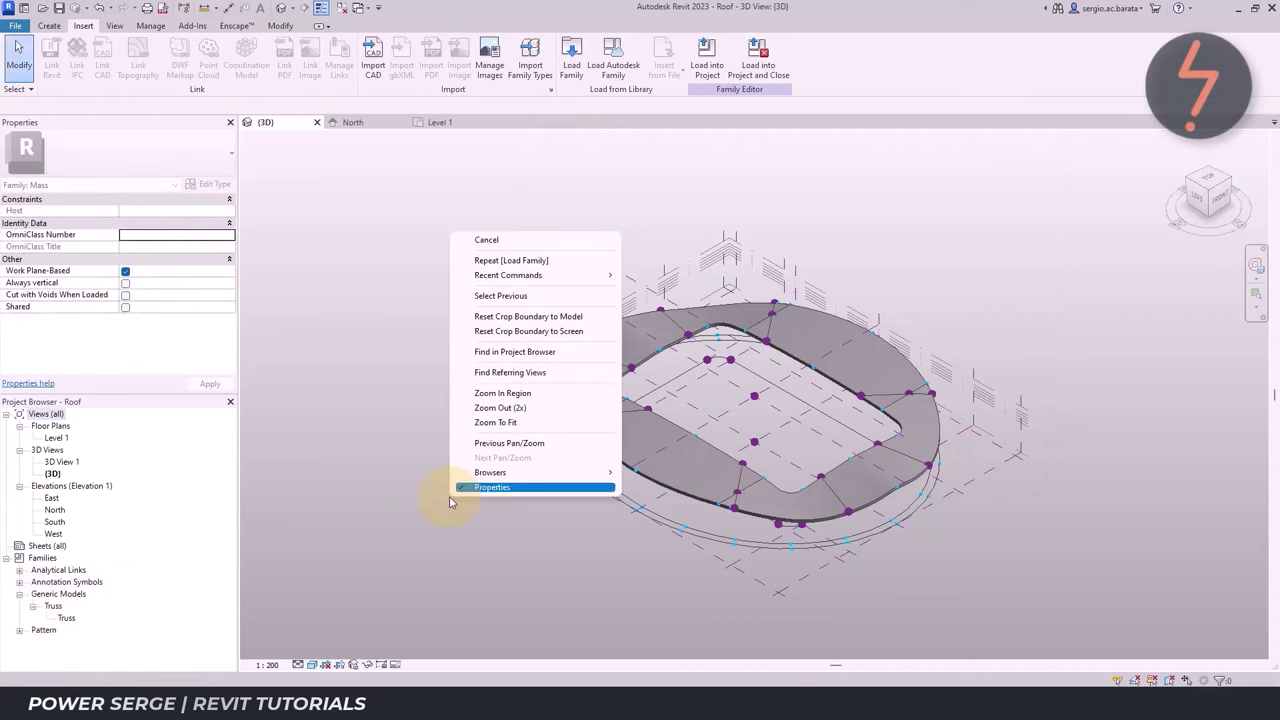
pyautogui.click(530, 395)
pyautogui.moveTo(826, 570); pyautogui.dragTo(826, 570)
# Place Truss instances at the path points along the front roof edge
pyautogui.moveTo(66, 618); pyautogui.dragTo(563, 495)
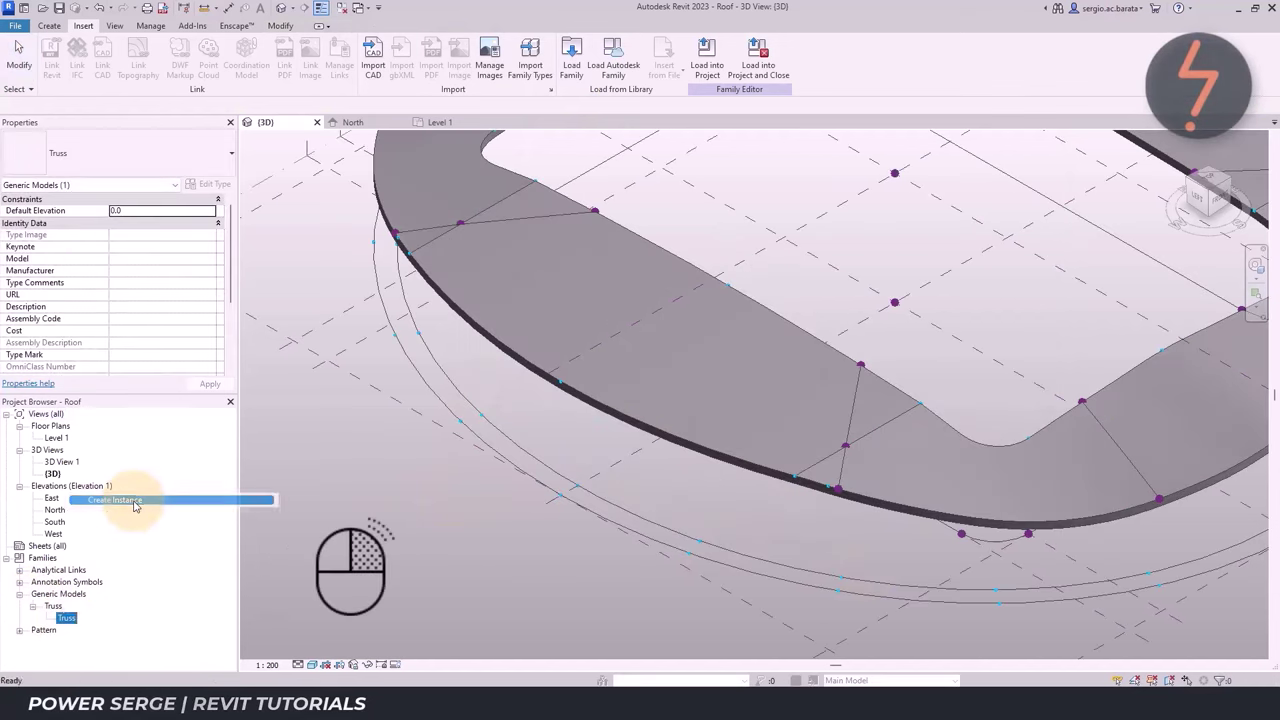
pyautogui.click(559, 385)
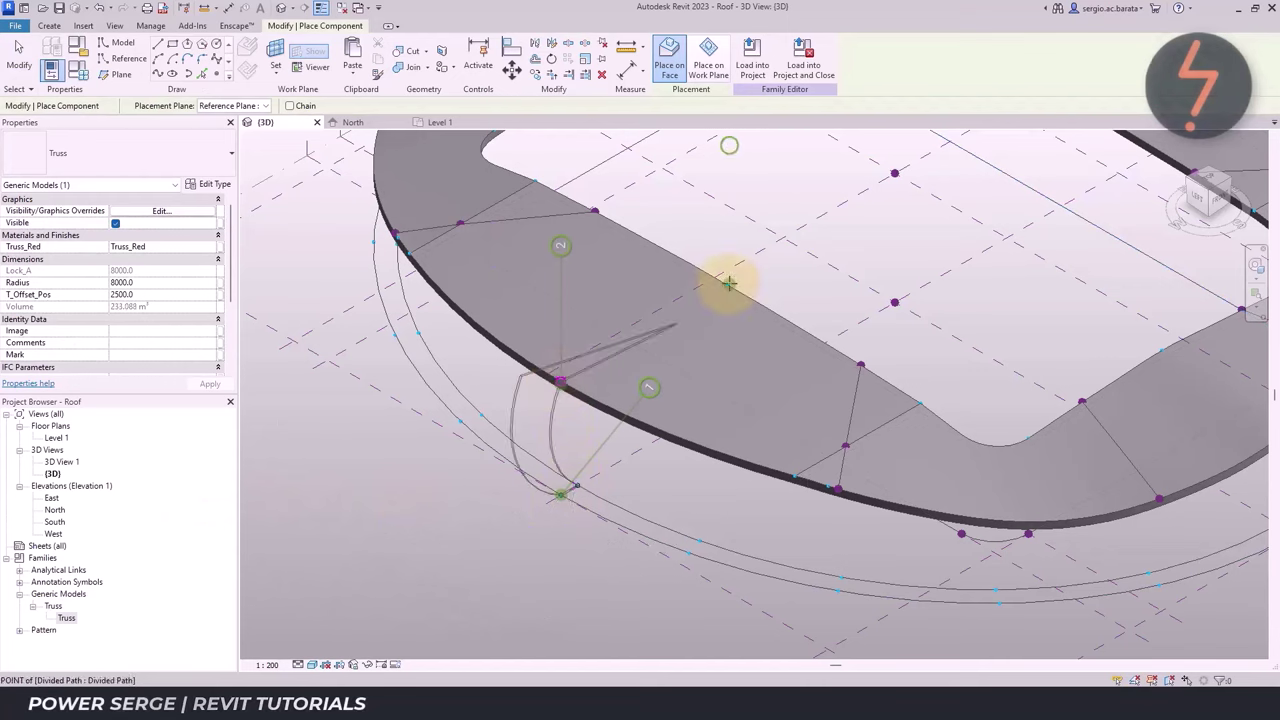
pyautogui.click(729, 284)
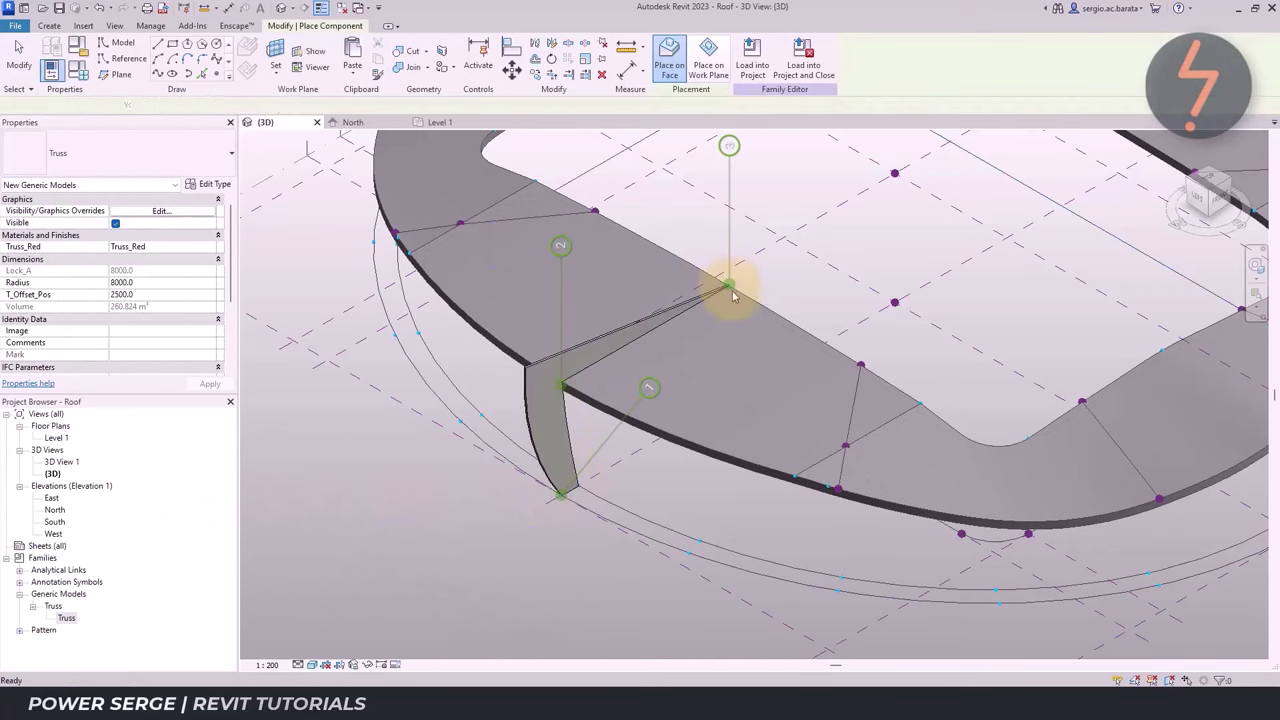
pyautogui.click(860, 364)
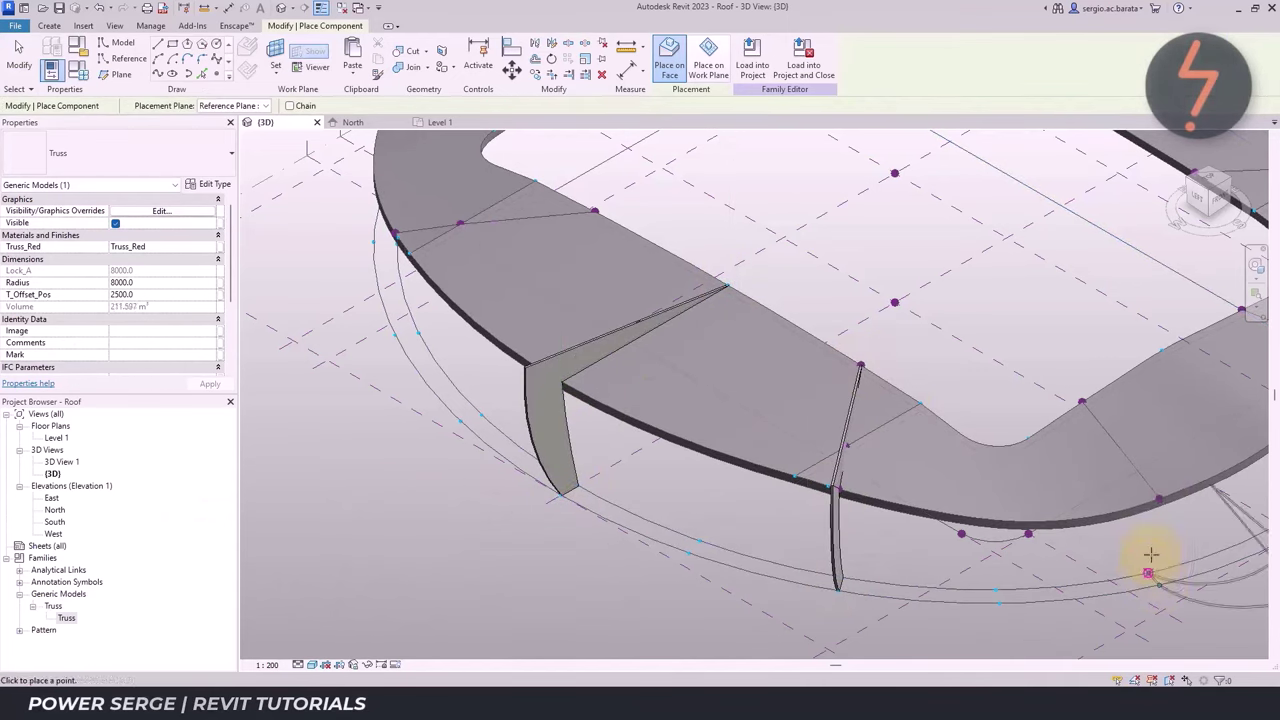
pyautogui.press('Escape')
pyautogui.press('Escape')
pyautogui.rightClick(1023, 623)
pyautogui.click(1068, 551)
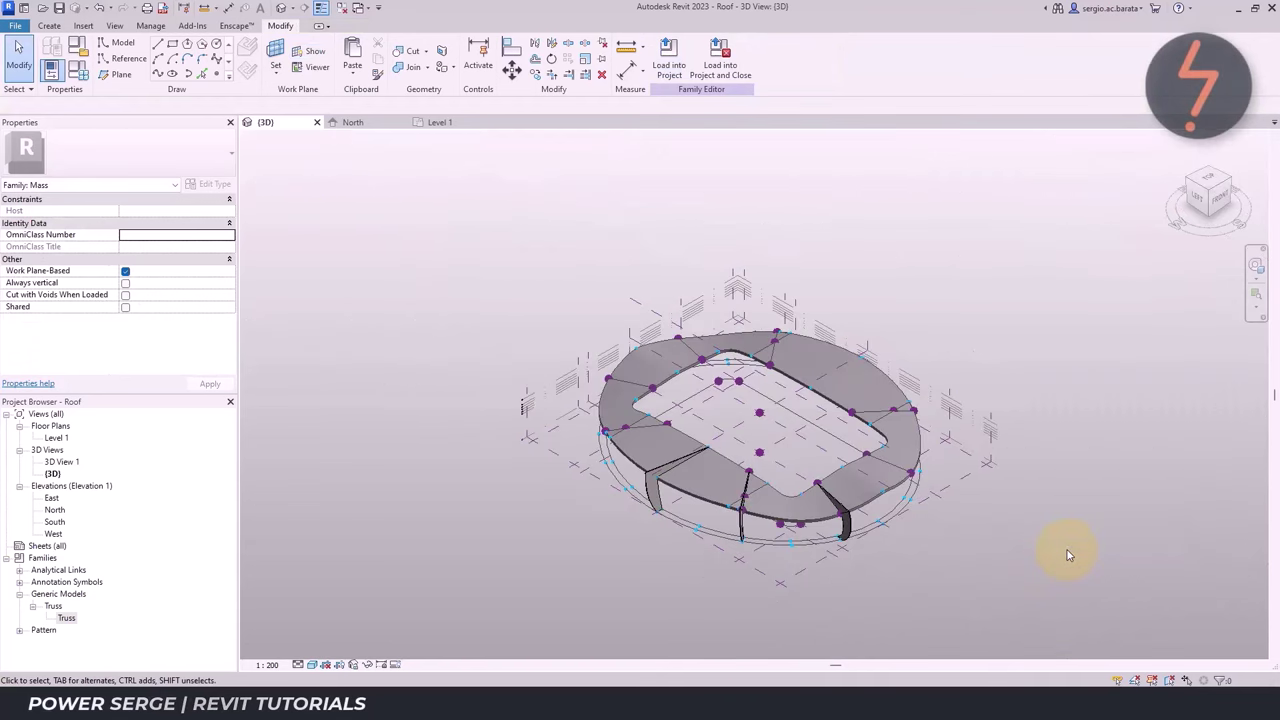
# Place three more trusses at the path points along the left side of the roof
pyautogui.click(1228, 172)
pyautogui.rightClick(760, 594)
pyautogui.click(793, 492)
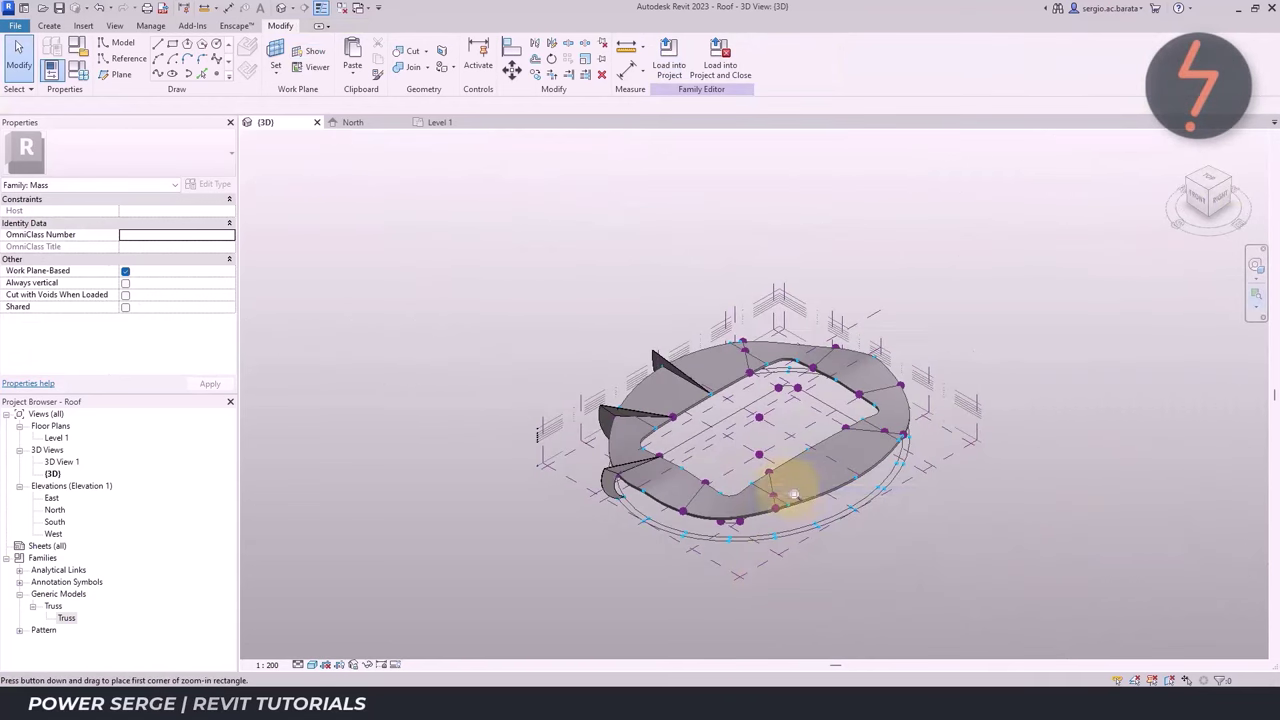
pyautogui.moveTo(781, 511); pyautogui.dragTo(783, 513)
pyautogui.rightClick(66, 617)
pyautogui.click(200, 505)
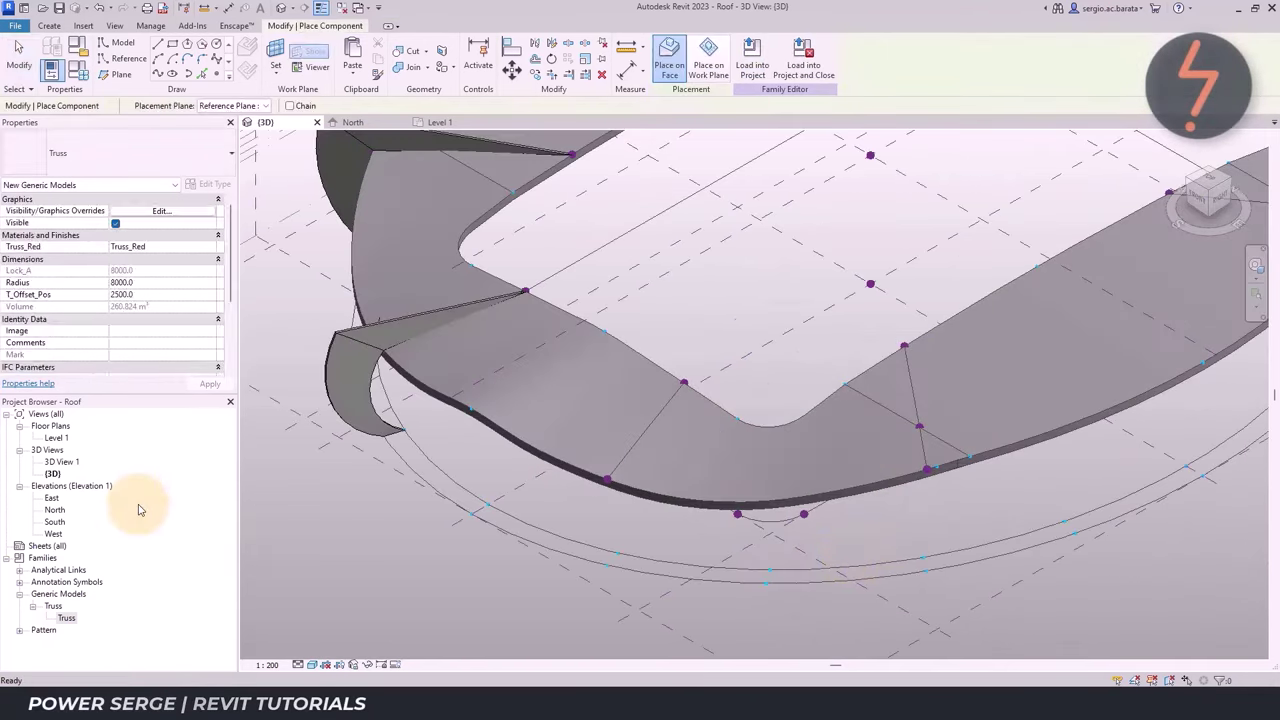
pyautogui.click(472, 514)
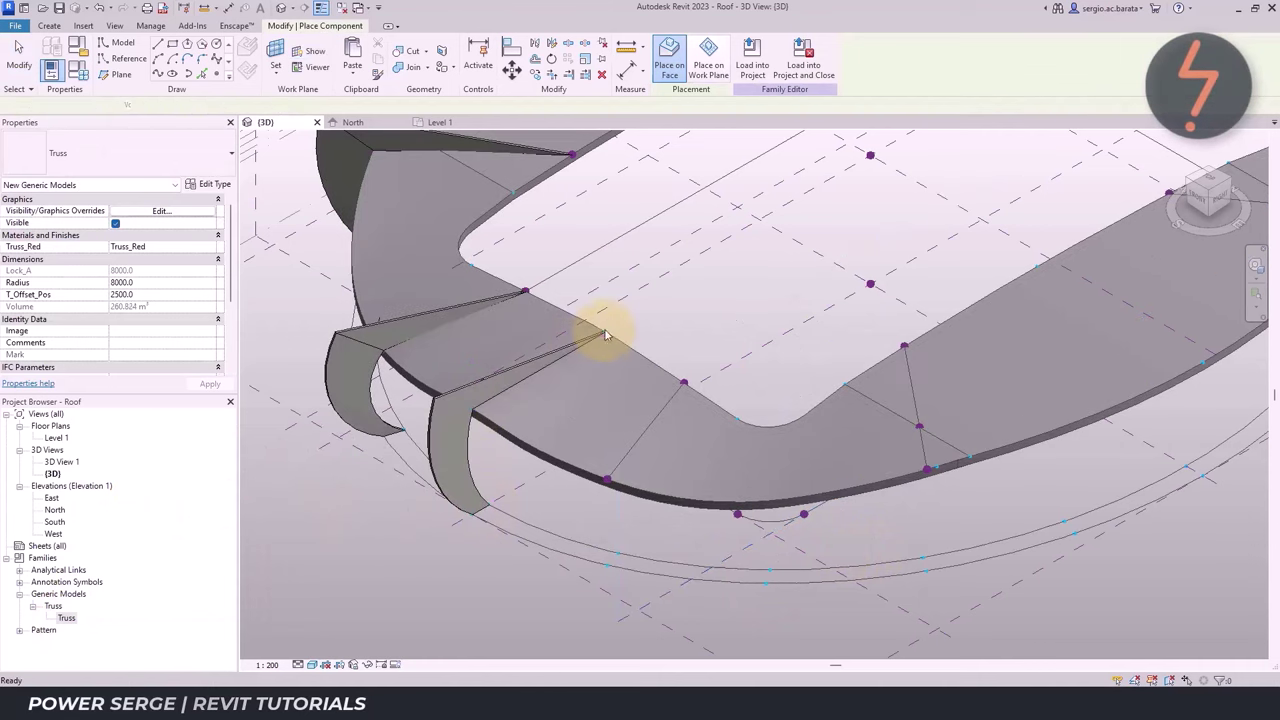
pyautogui.click(683, 381)
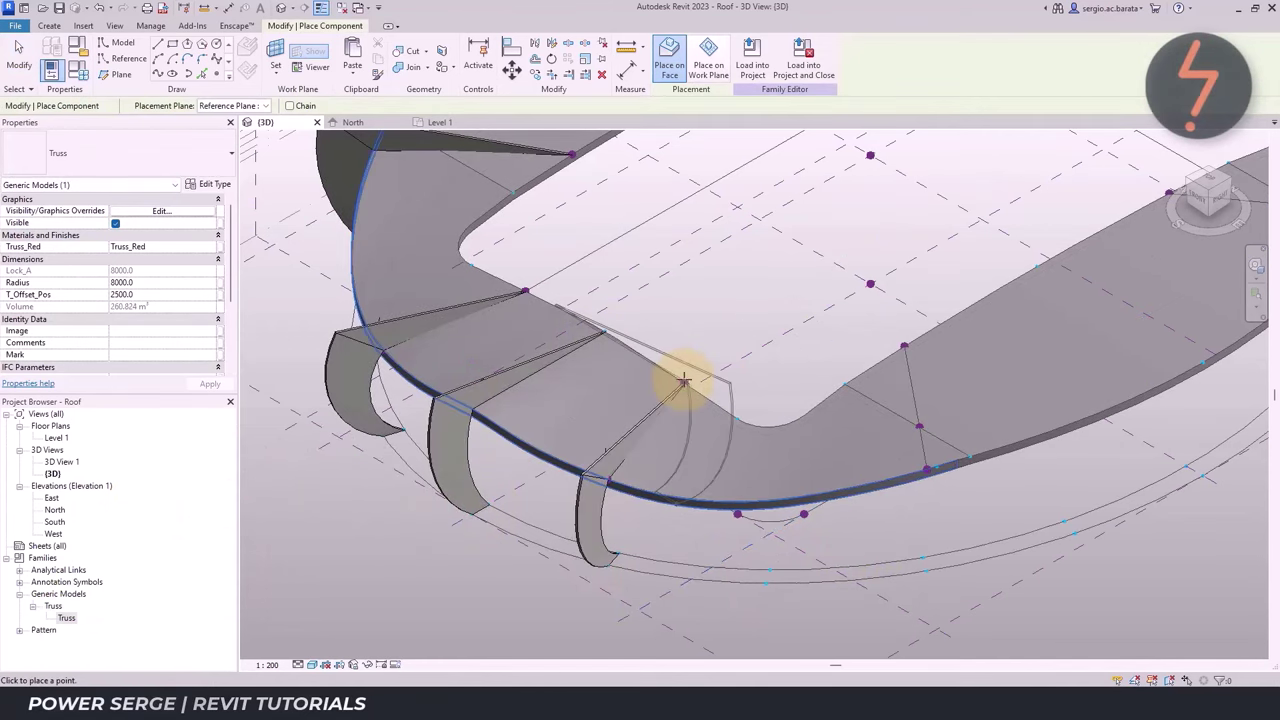
pyautogui.click(905, 346)
pyautogui.press('Escape')
pyautogui.rightClick(1088, 592)
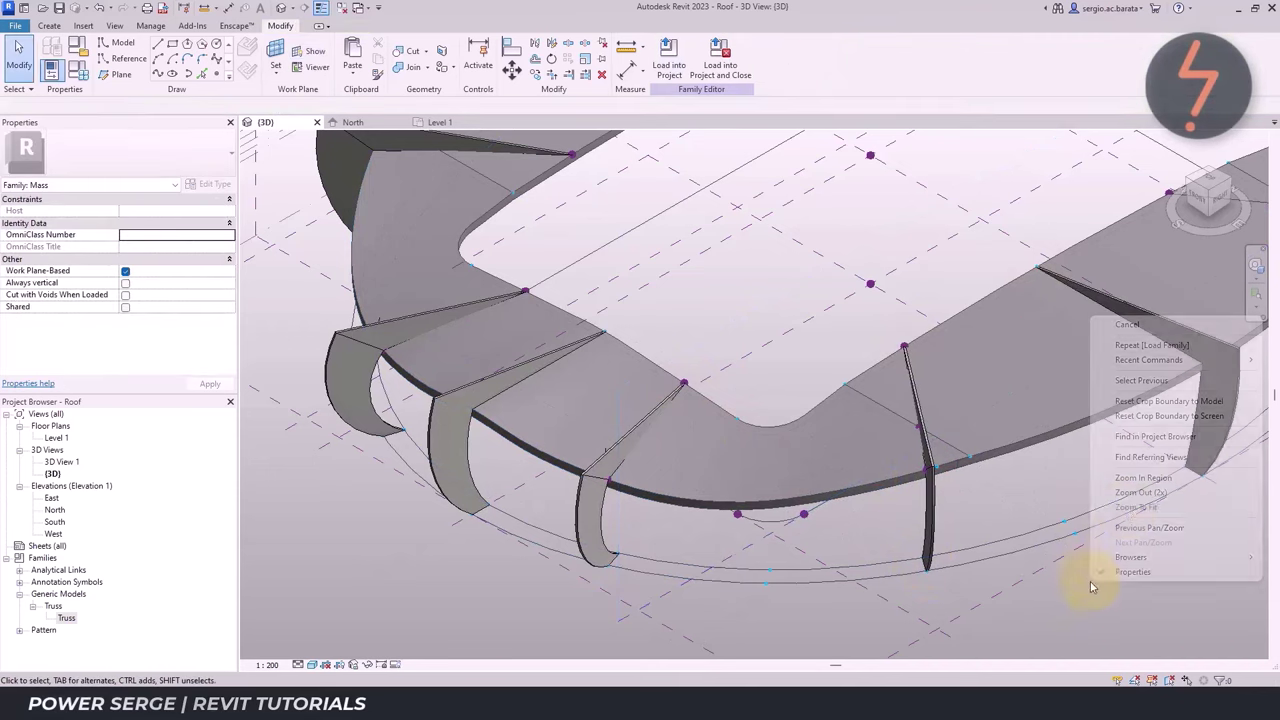
pyautogui.click(1126, 508)
# Place trusses at the path points along the near roof edge
pyautogui.moveTo(1236, 180); pyautogui.dragTo(1120, 220)
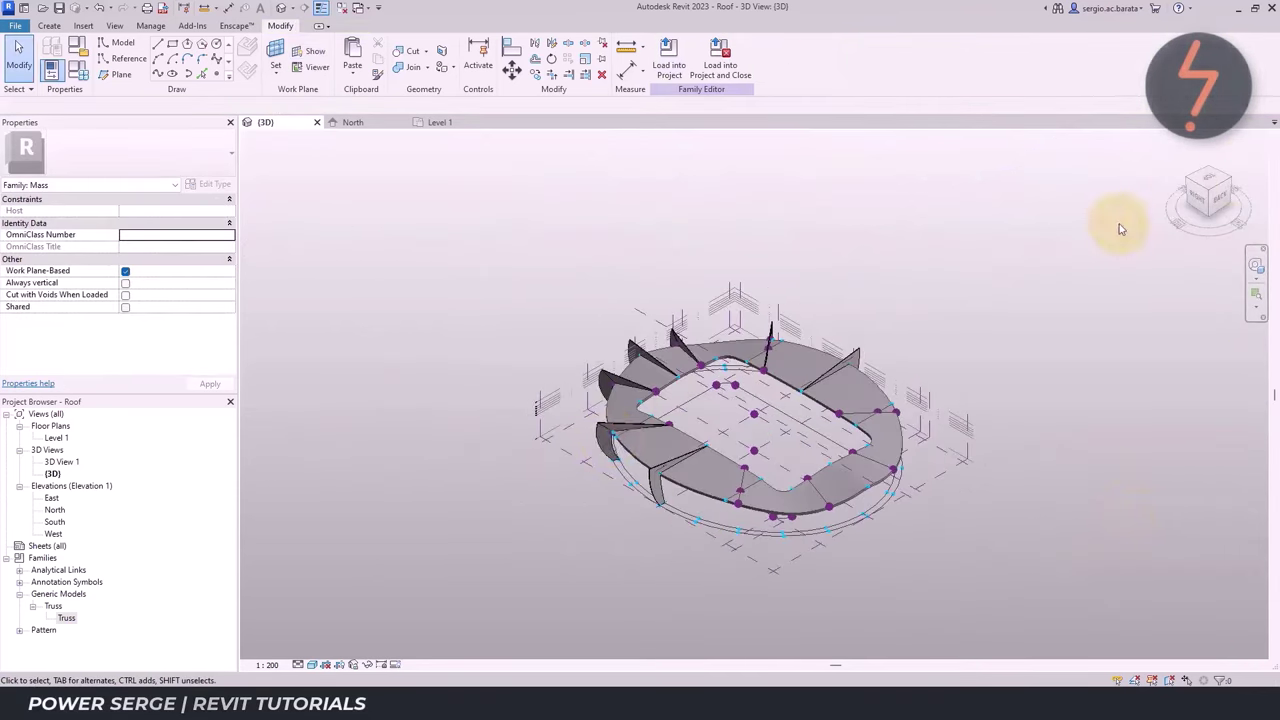
pyautogui.rightClick(552, 470)
pyautogui.click(592, 390)
pyautogui.moveTo(951, 573); pyautogui.dragTo(951, 573)
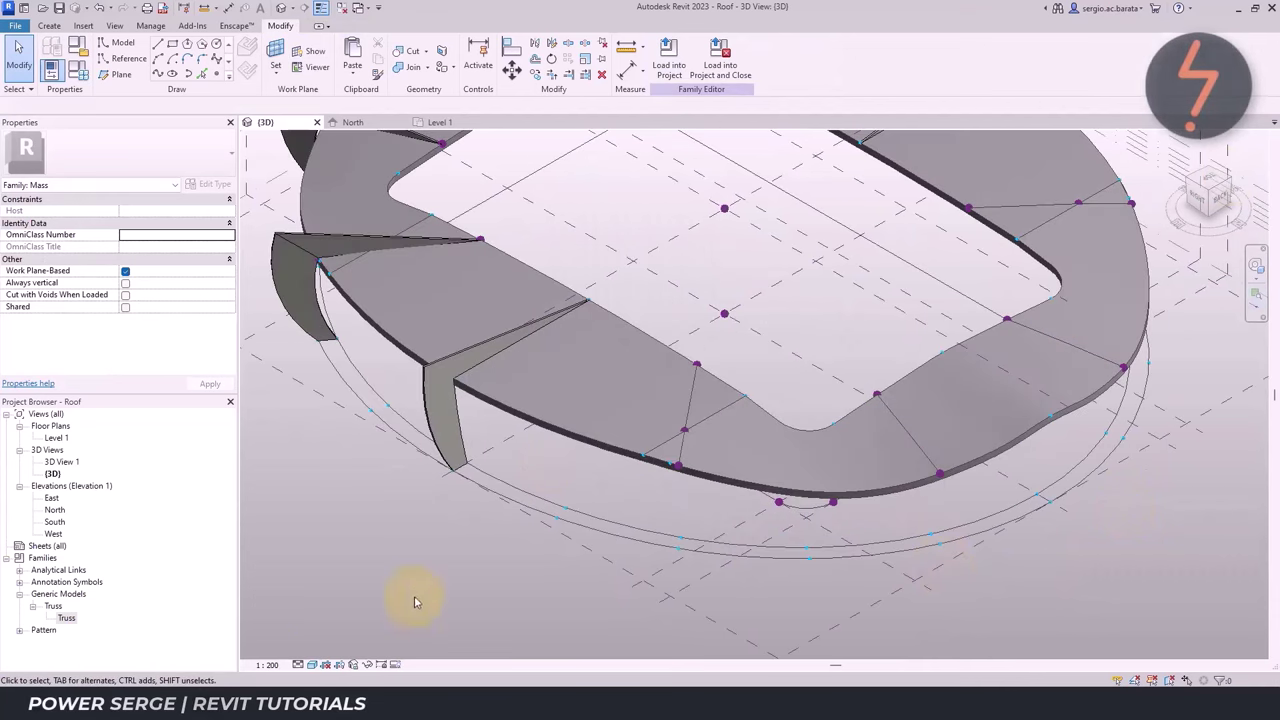
pyautogui.rightClick(68, 617)
pyautogui.click(143, 509)
pyautogui.click(678, 463)
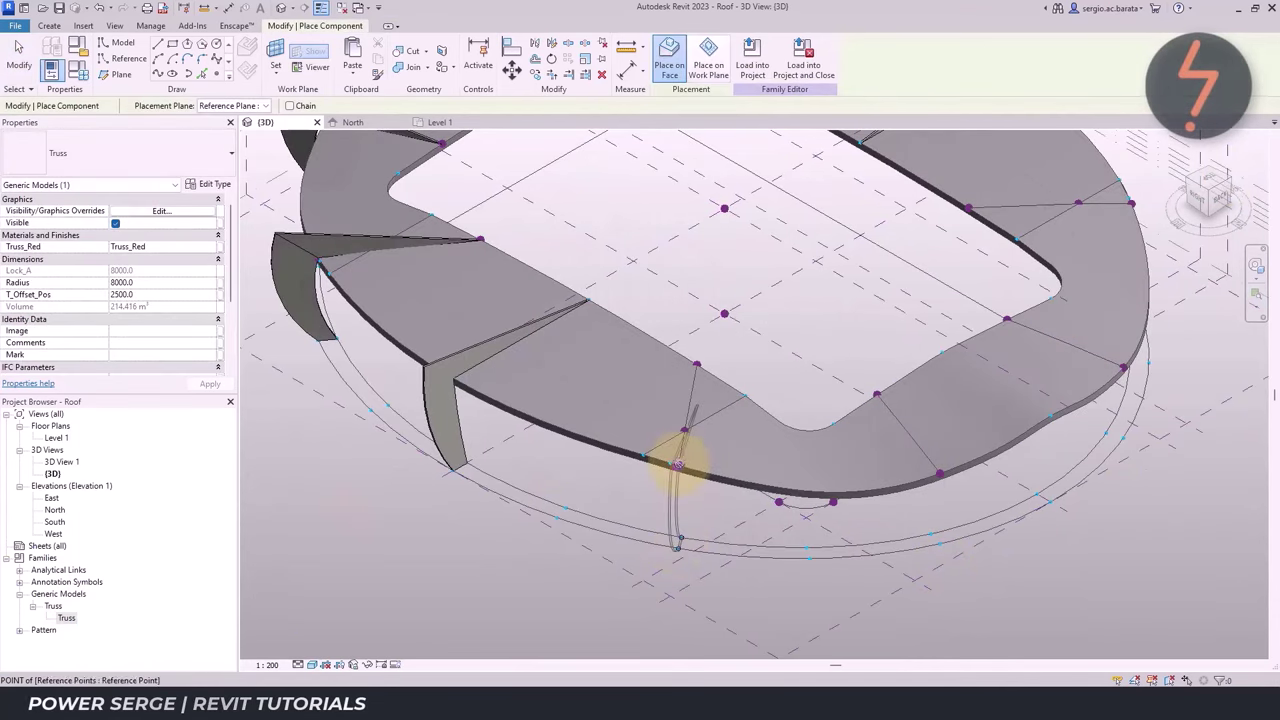
pyautogui.click(943, 540)
pyautogui.click(873, 398)
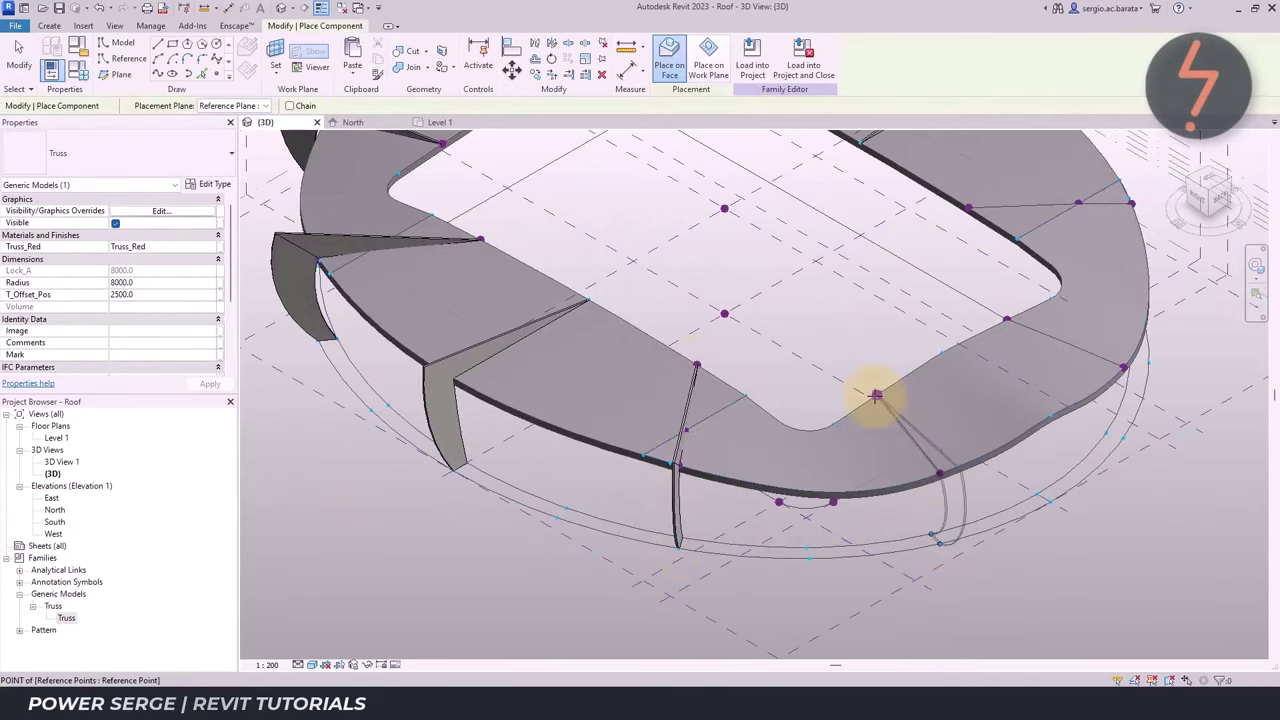
pyautogui.click(1050, 502)
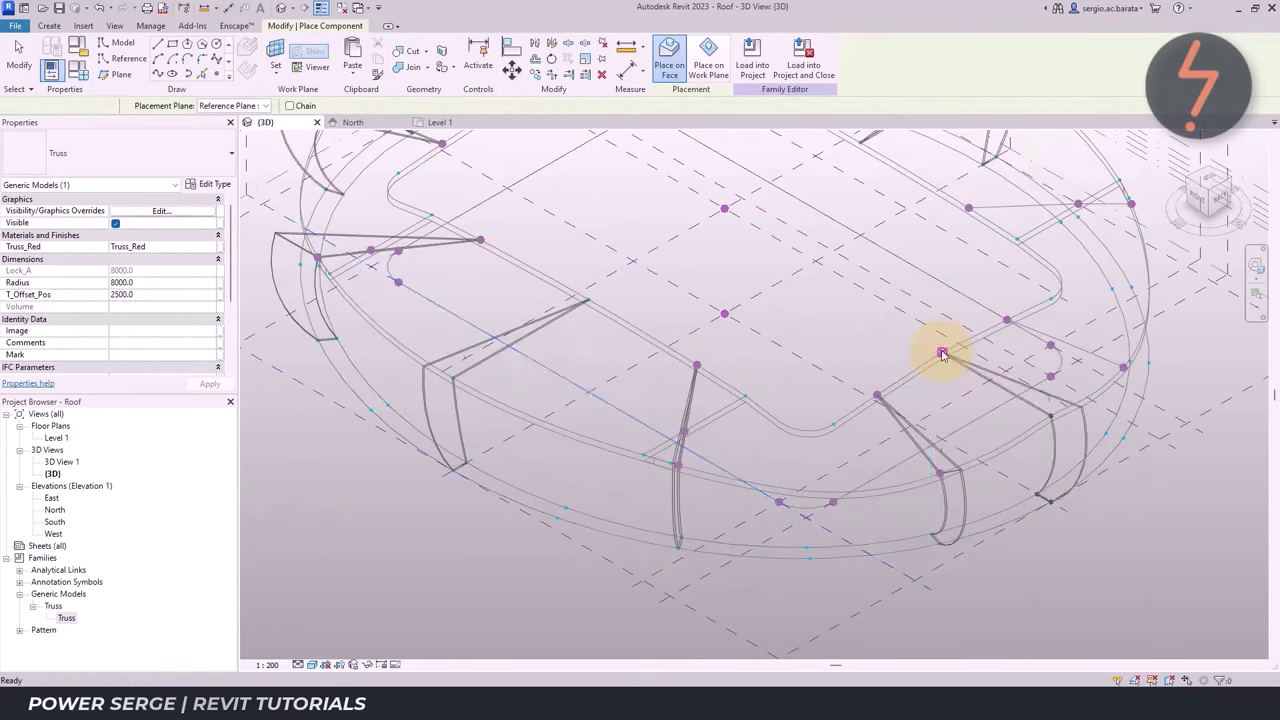
pyautogui.press('Escape')
pyautogui.scroll(-6, 1071, 286)
# Place the last trusses on the remaining bare roof edge and zoom to the whole roof
pyautogui.rightClick(643, 597)
pyautogui.click(672, 488)
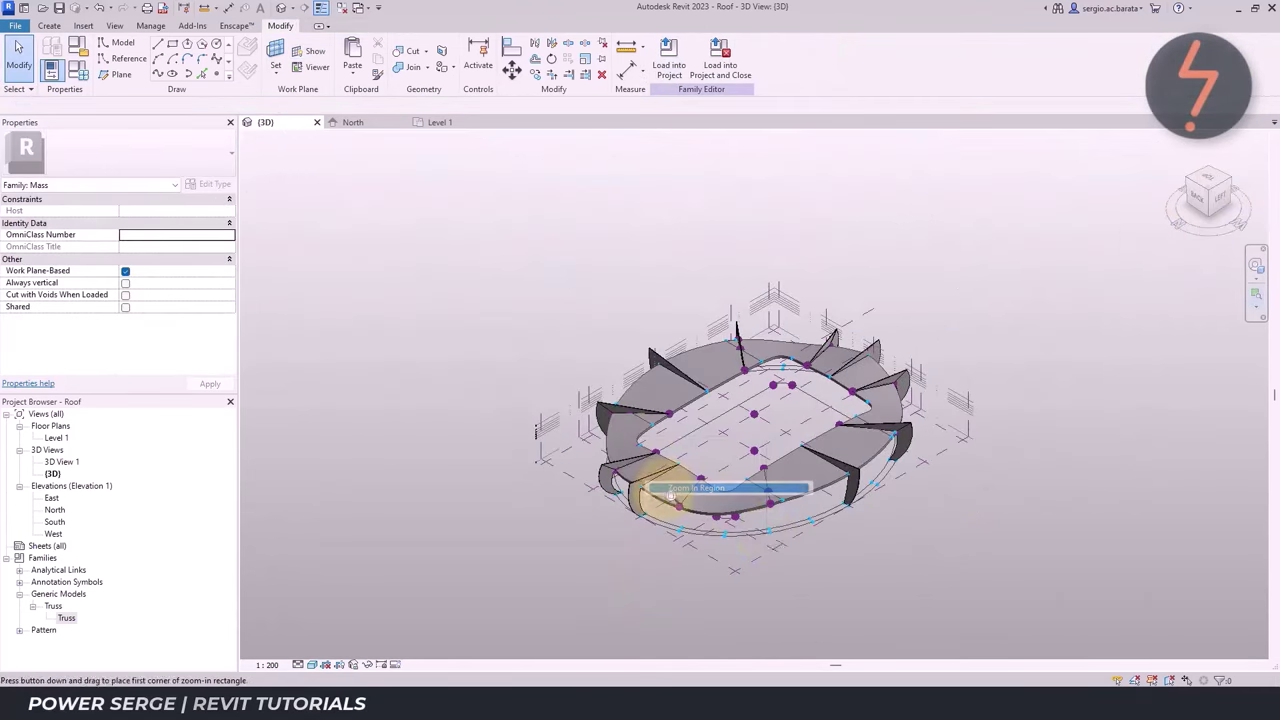
pyautogui.moveTo(826, 569); pyautogui.dragTo(826, 570)
pyautogui.rightClick(66, 617)
pyautogui.click(140, 506)
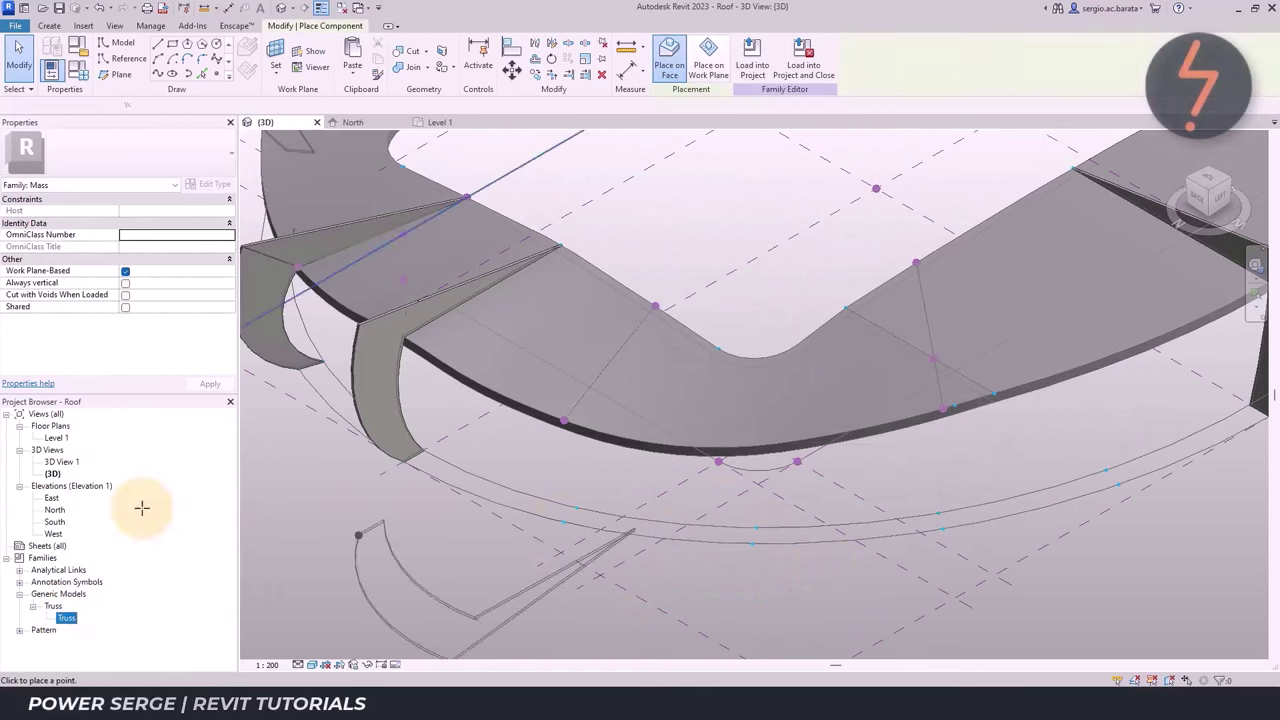
pyautogui.click(655, 306)
pyautogui.click(910, 310)
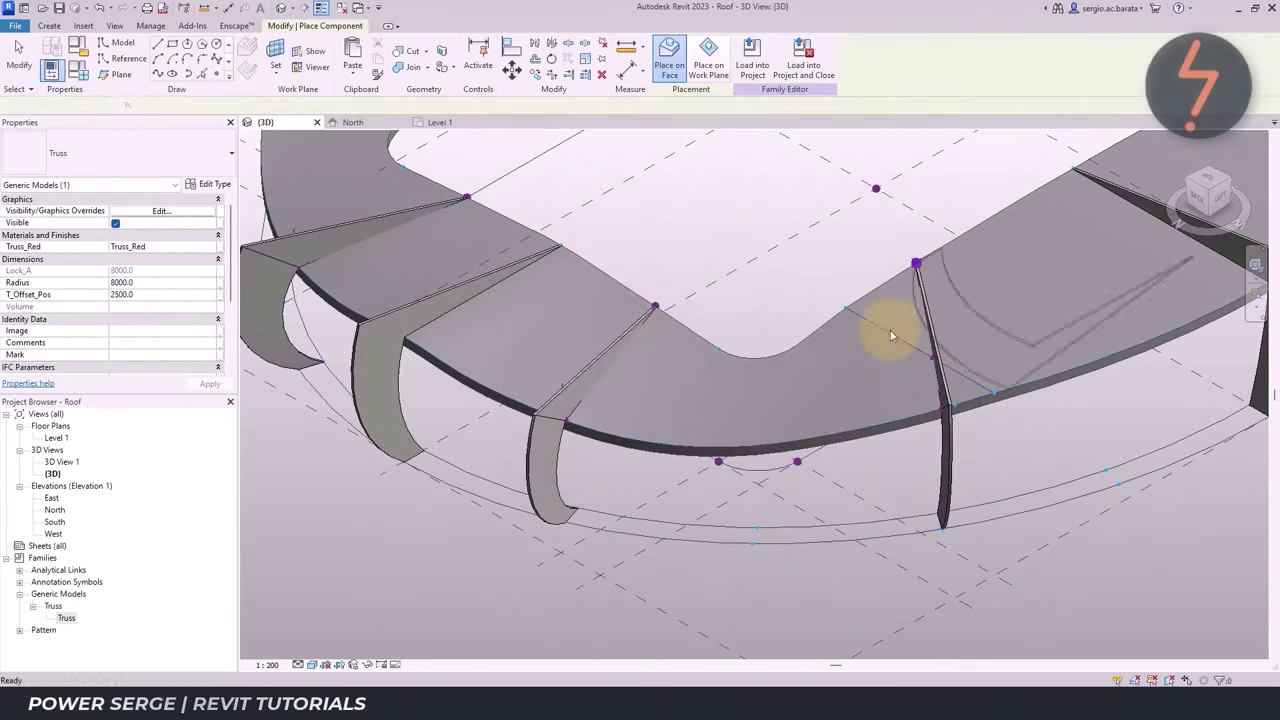
pyautogui.press('Escape')
pyautogui.rightClick(797, 315)
pyautogui.click(833, 522)
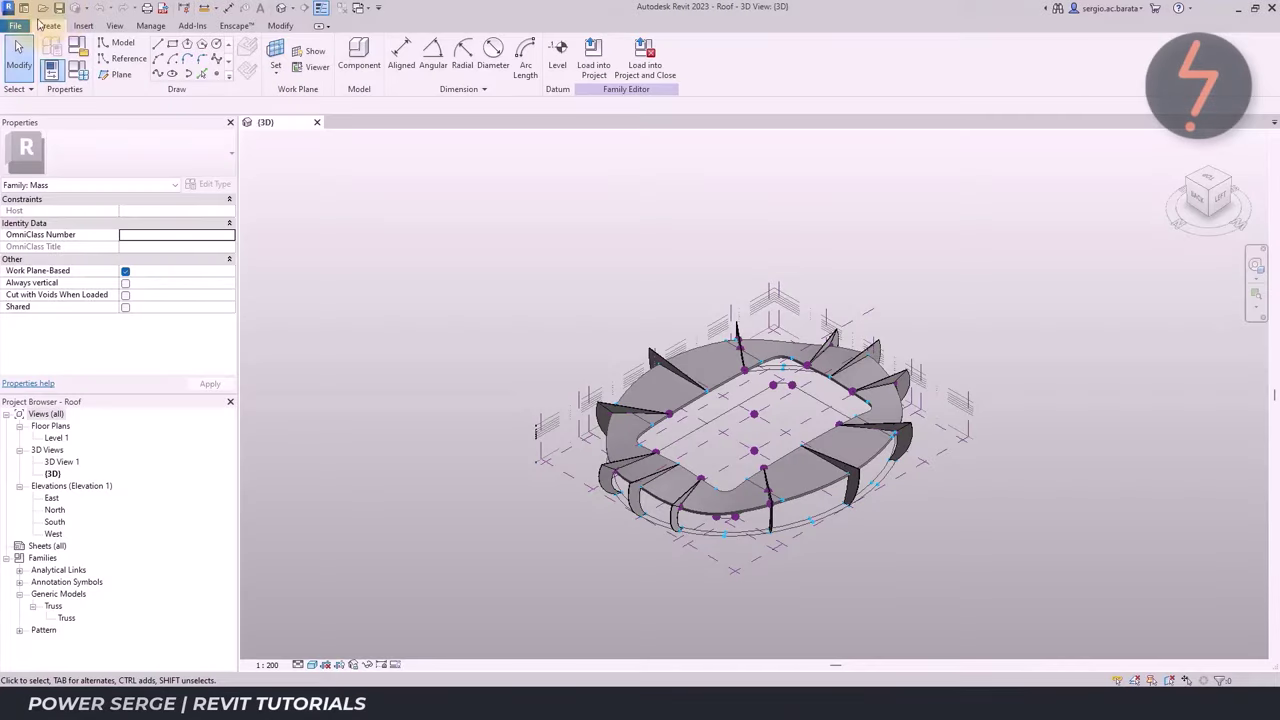
# Create a new project from the Architectural Template and save it as Stadium
pyautogui.click(16, 25)
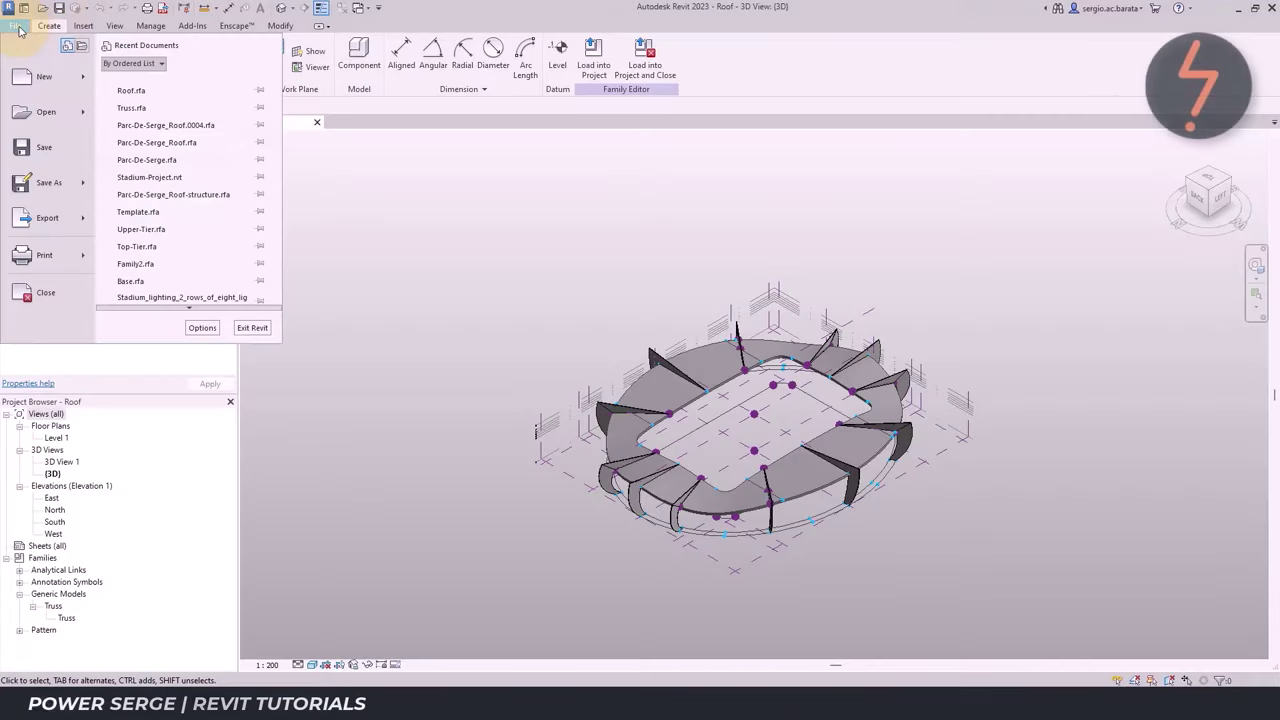
pyautogui.click(120, 75)
pyautogui.click(427, 191)
pyautogui.click(408, 220)
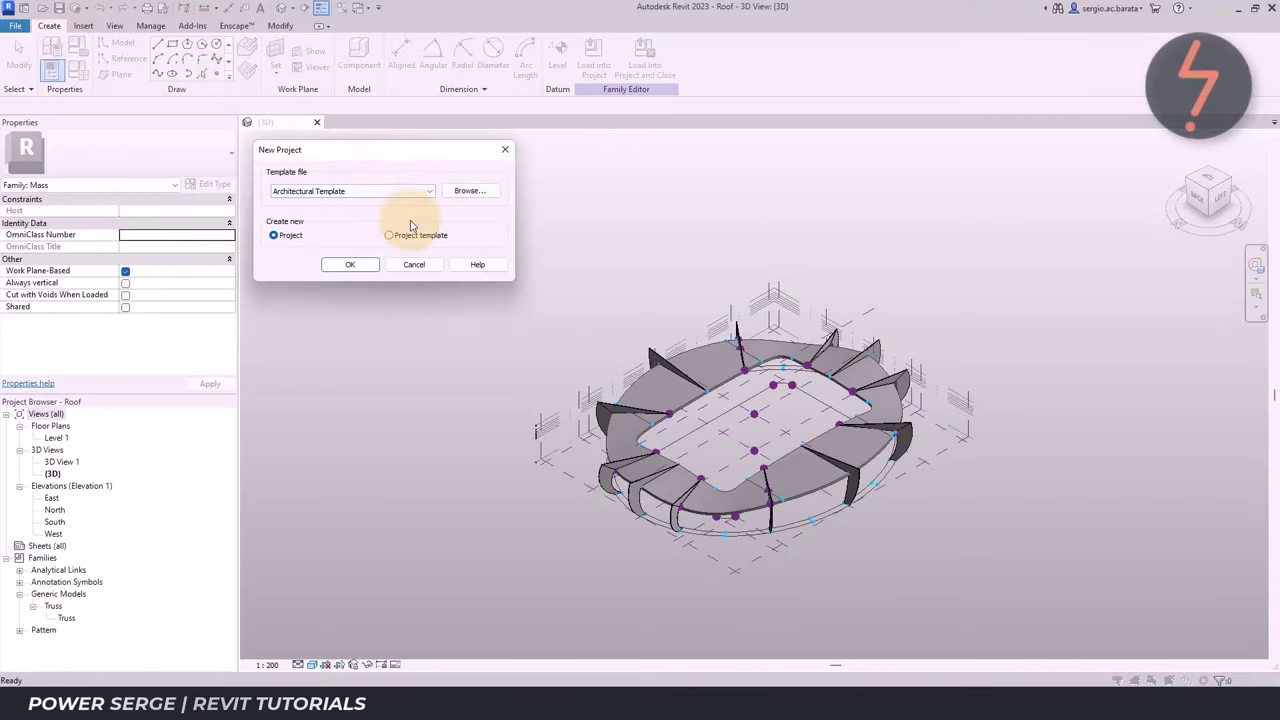
pyautogui.click(360, 265)
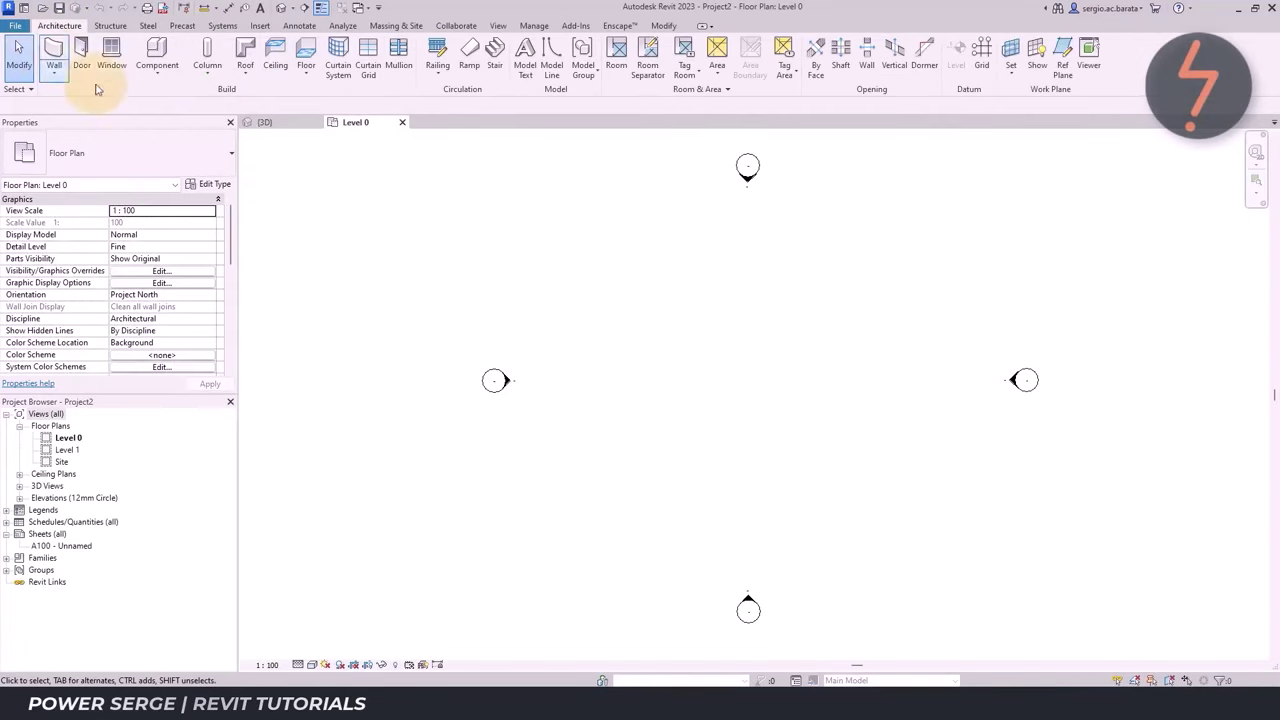
pyautogui.click(16, 25)
pyautogui.click(203, 154)
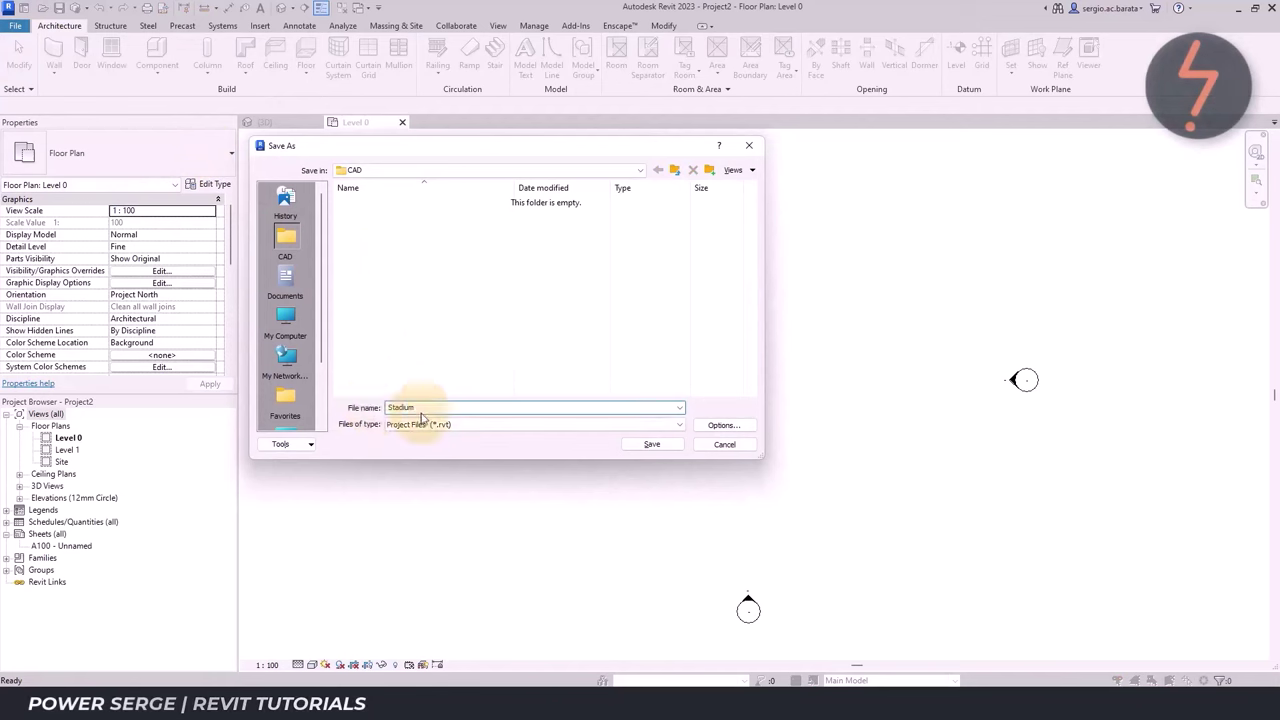
pyautogui.click(652, 444)
# Turn on the Project Base Point under Site in the plan's Visibility/Graphics settings
pyautogui.press('v')
pyautogui.press('v')
pyautogui.scroll(2, 399, 453)
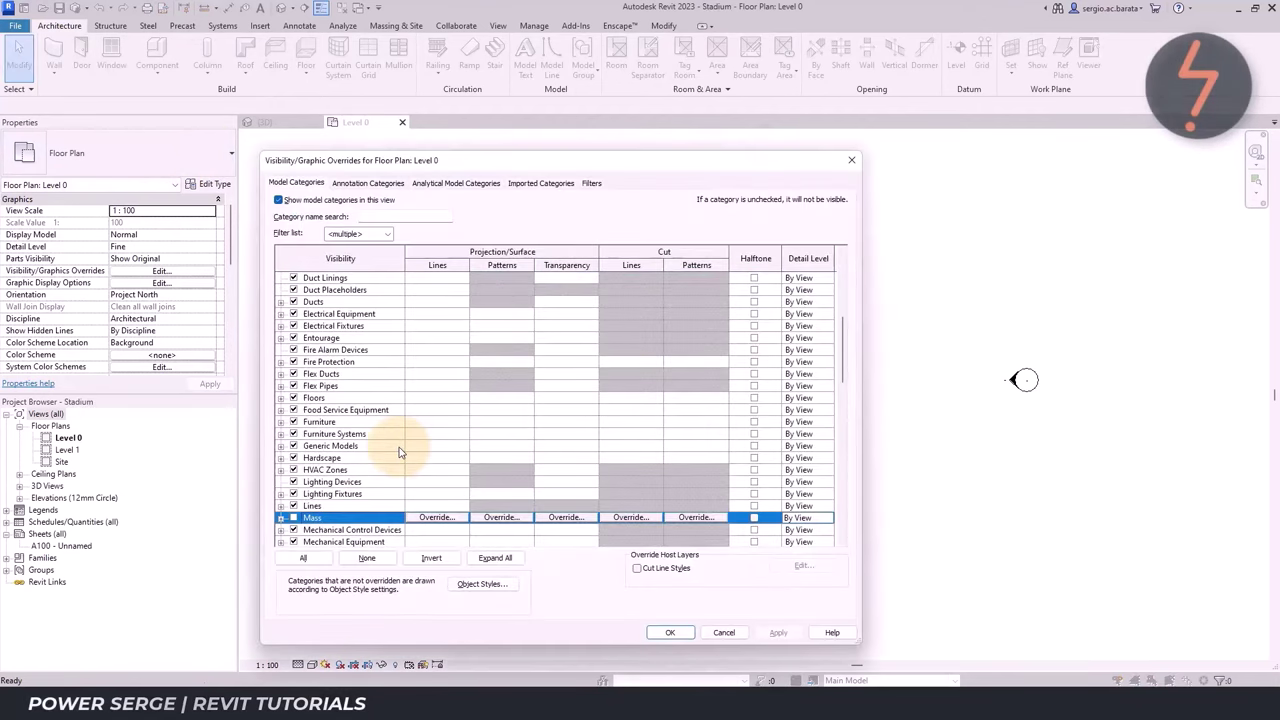
pyautogui.scroll(-5, 337, 503)
pyautogui.click(280, 523)
pyautogui.scroll(-4, 286, 480)
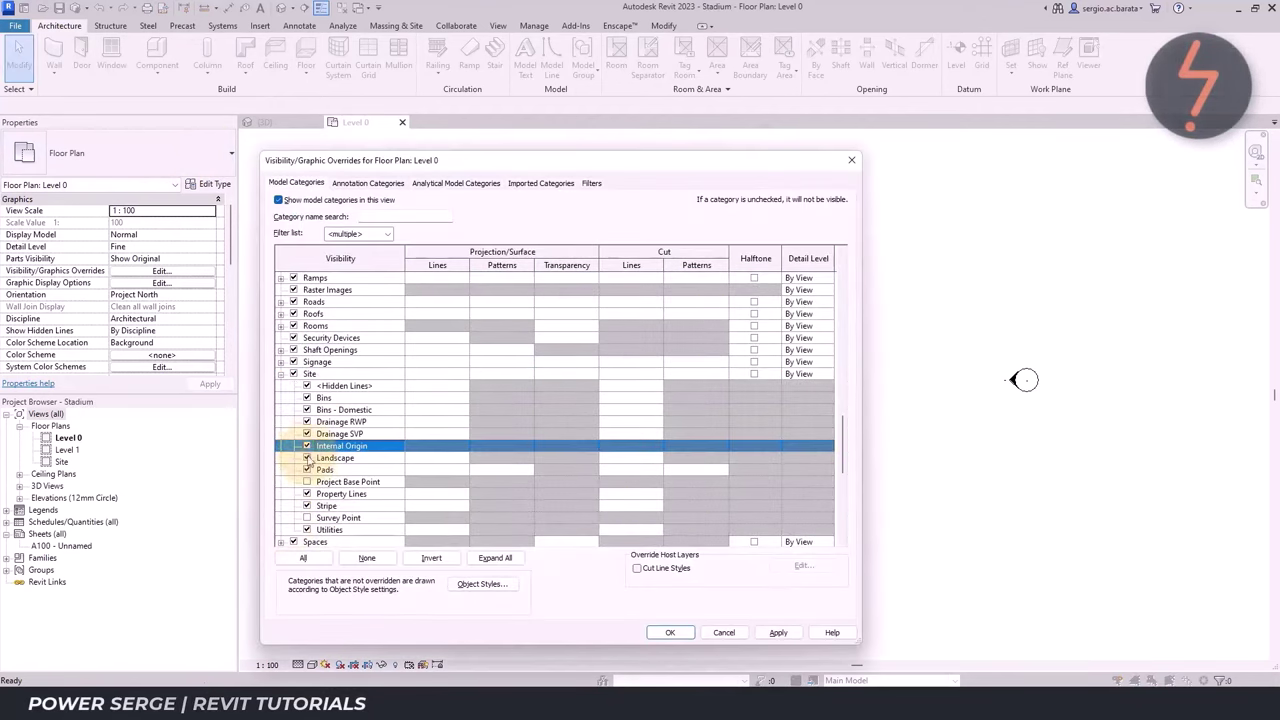
pyautogui.click(307, 482)
pyautogui.click(670, 632)
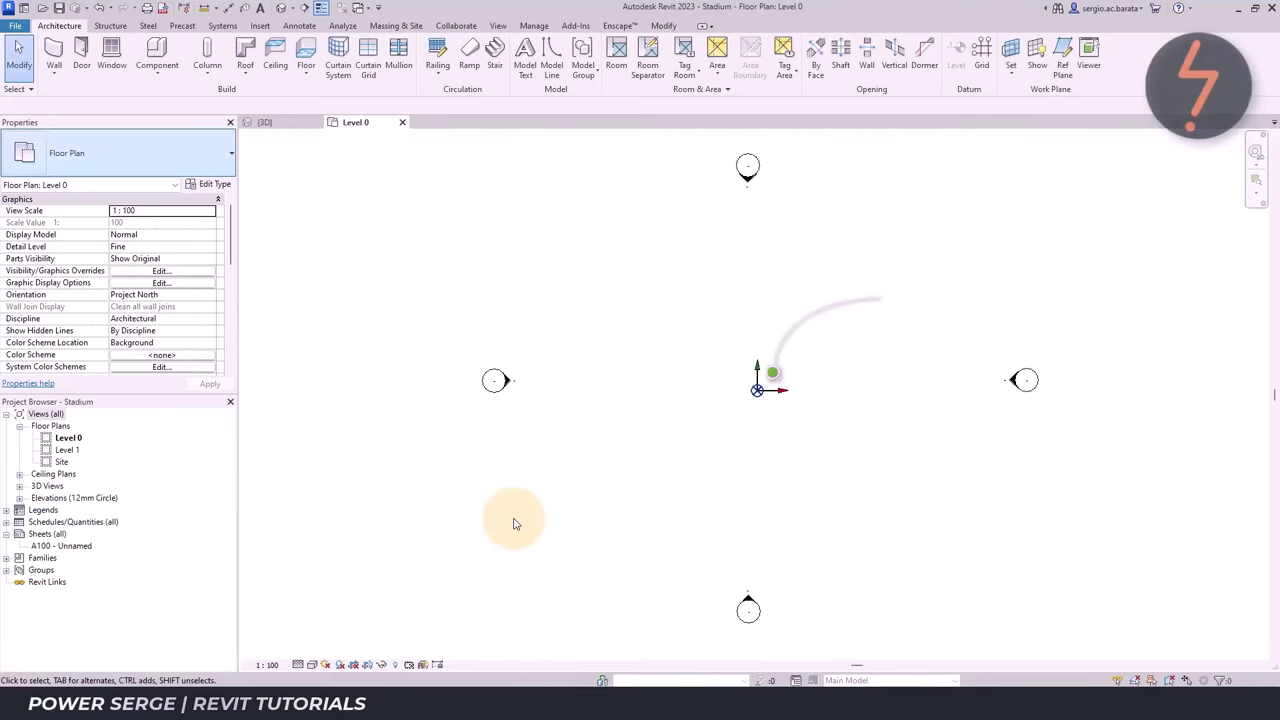
pyautogui.click(260, 25)
# Load the Lower-Tier and Upper-Tier mass families into the project
pyautogui.click(524, 58)
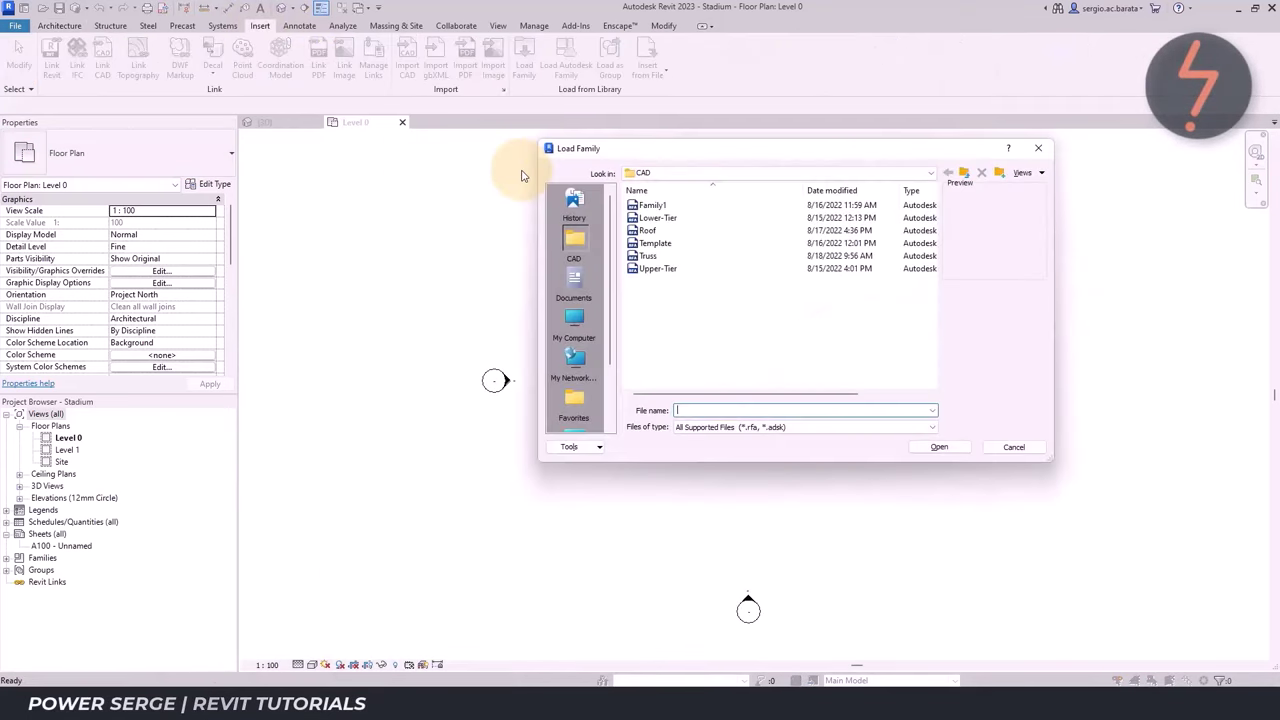
pyautogui.click(658, 217)
pyautogui.keyDown('ctrl'); pyautogui.click(660, 268); pyautogui.keyUp('ctrl')
pyautogui.click(939, 447)
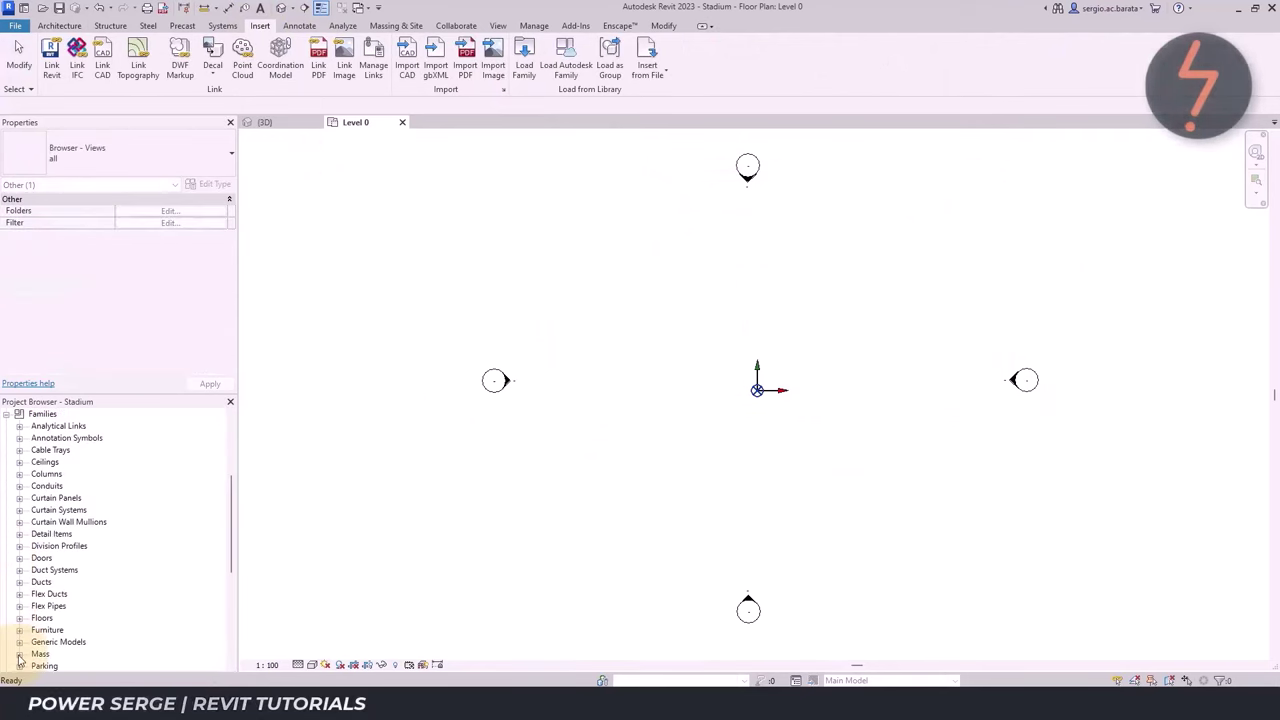
# Place a Lower-Tier mass instance at the plan origin and zoom to fit it
pyautogui.click(19, 655)
pyautogui.rightClick(62, 653)
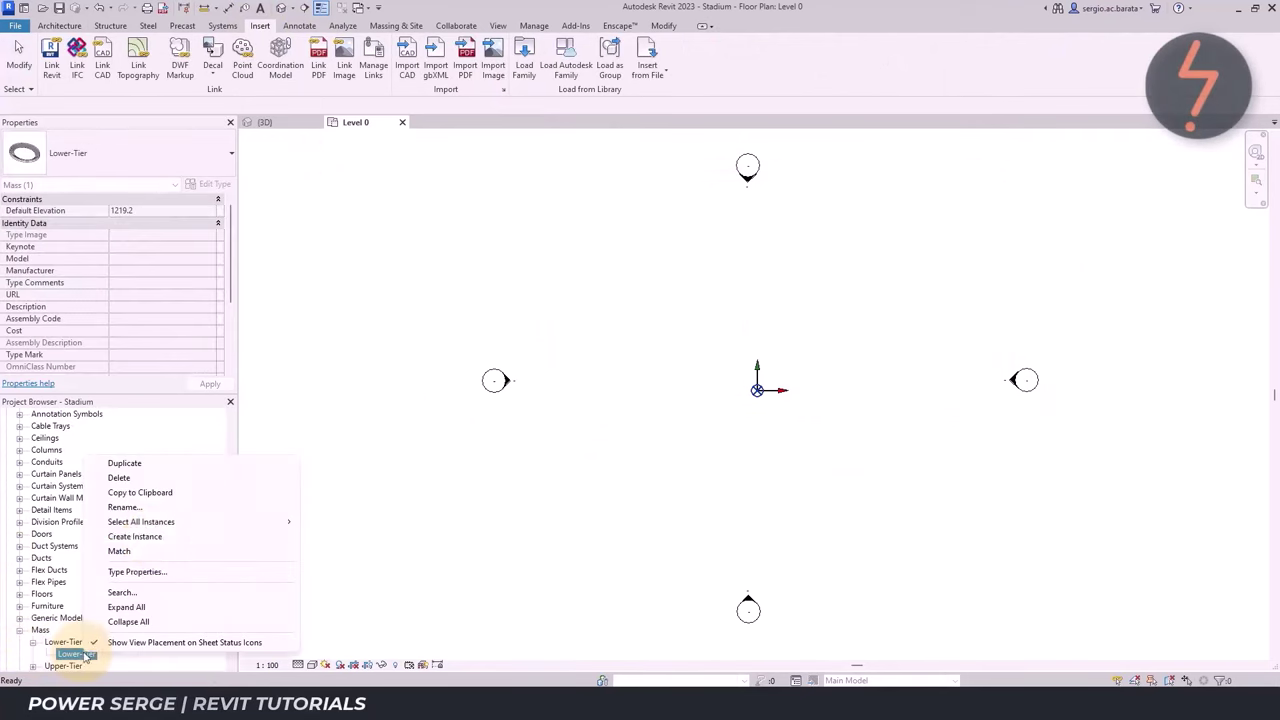
pyautogui.click(157, 537)
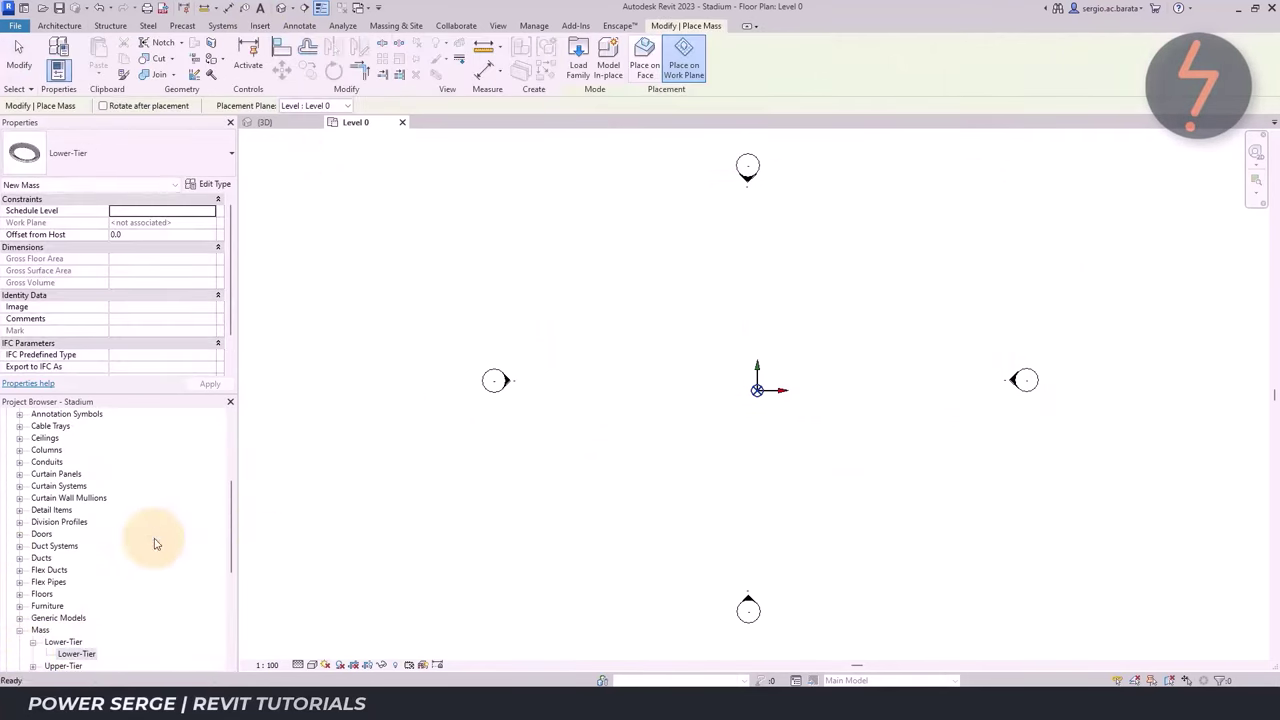
pyautogui.click(748, 430)
pyautogui.press('Escape')
pyautogui.rightClick(826, 420)
pyautogui.click(920, 586)
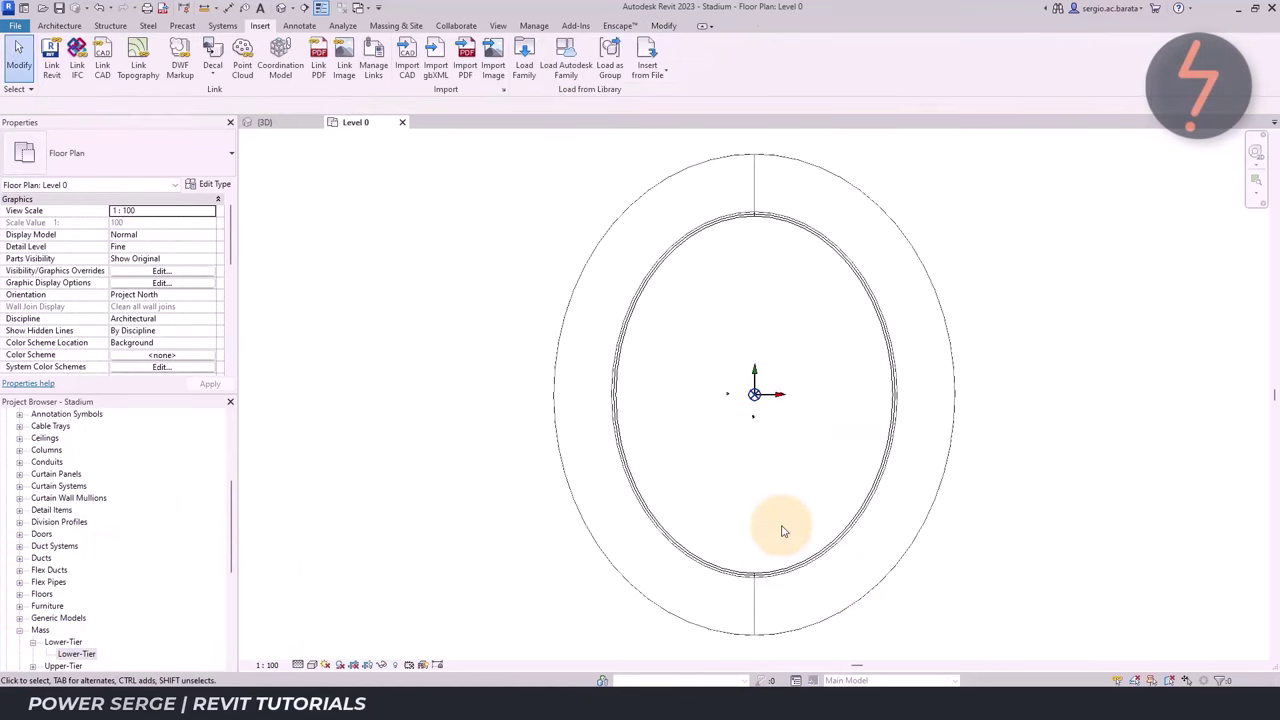
pyautogui.click(836, 547)
pyautogui.click(1151, 679)
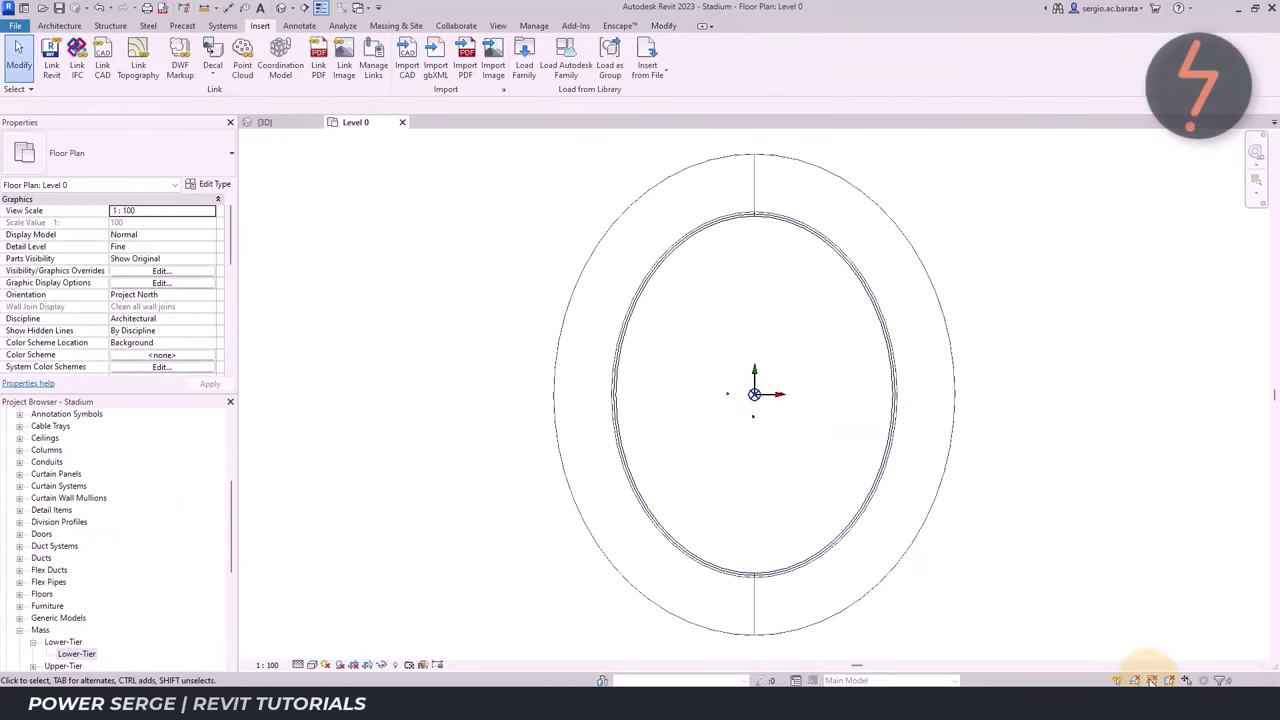
# Place an Upper-Tier mass instance at the plan origin
pyautogui.click(33, 666)
pyautogui.click(76, 654)
pyautogui.rightClick(76, 654)
pyautogui.click(180, 536)
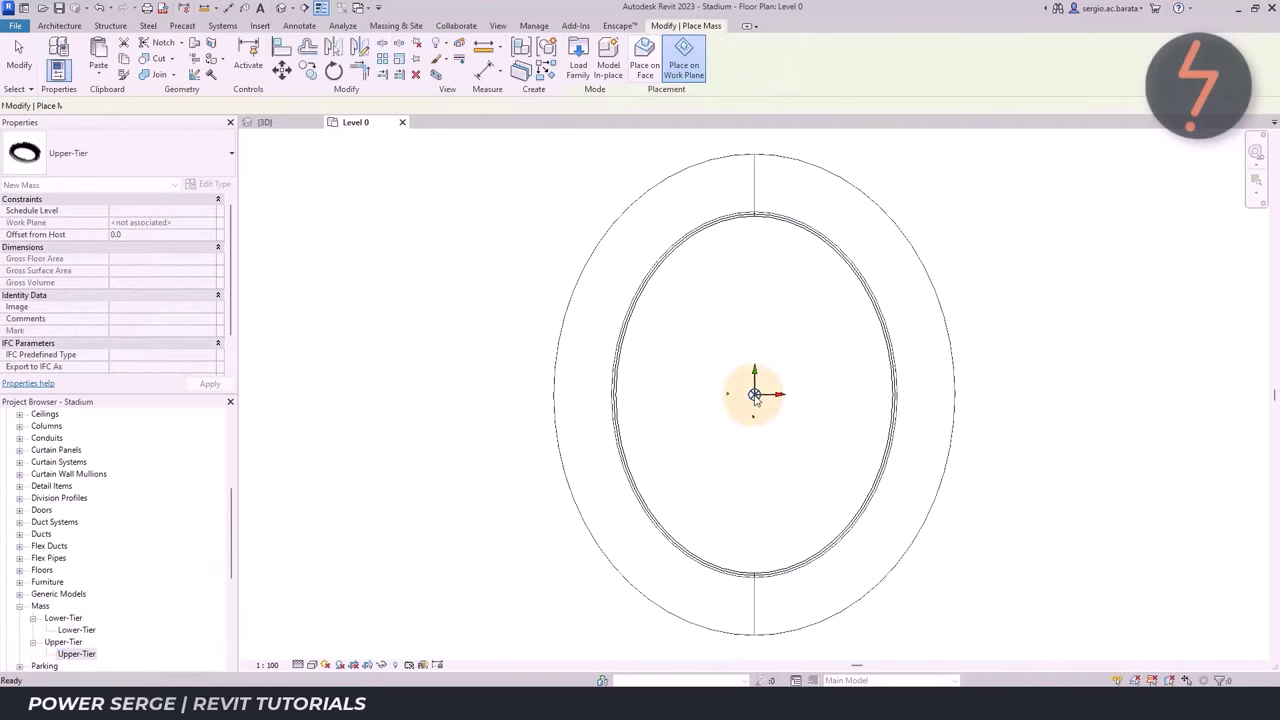
pyautogui.click(754, 394)
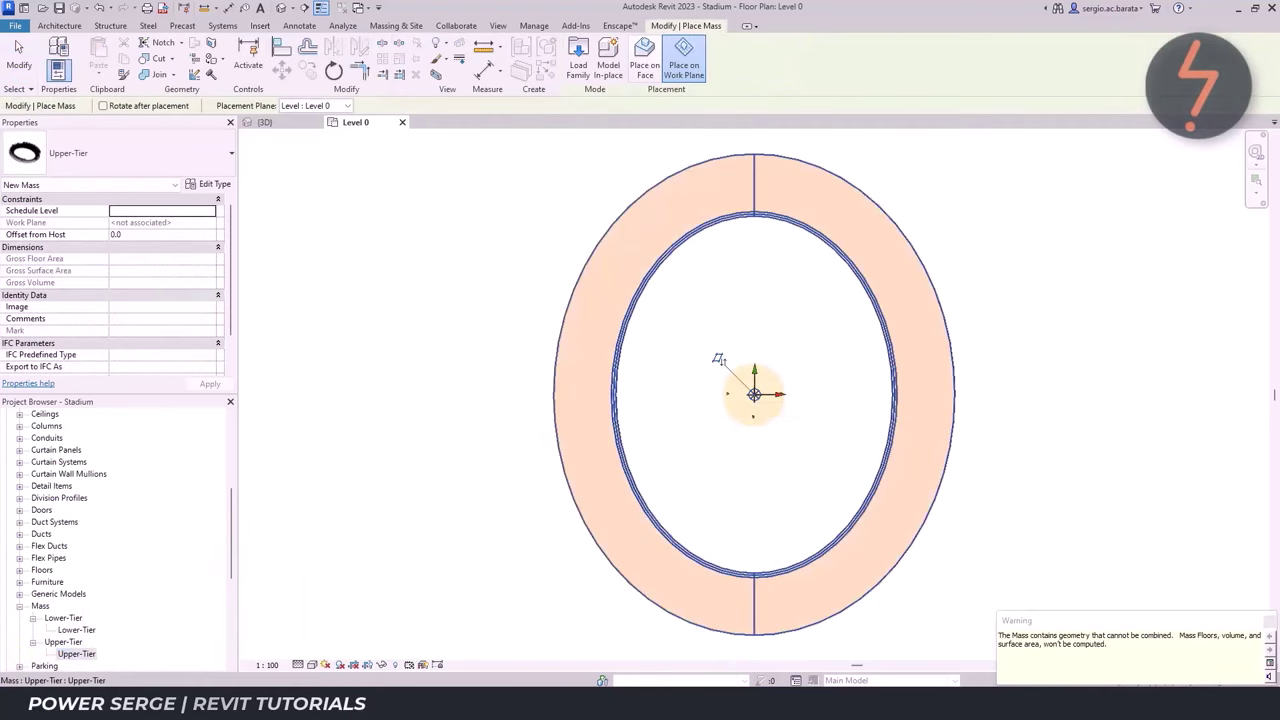
pyautogui.press('Escape')
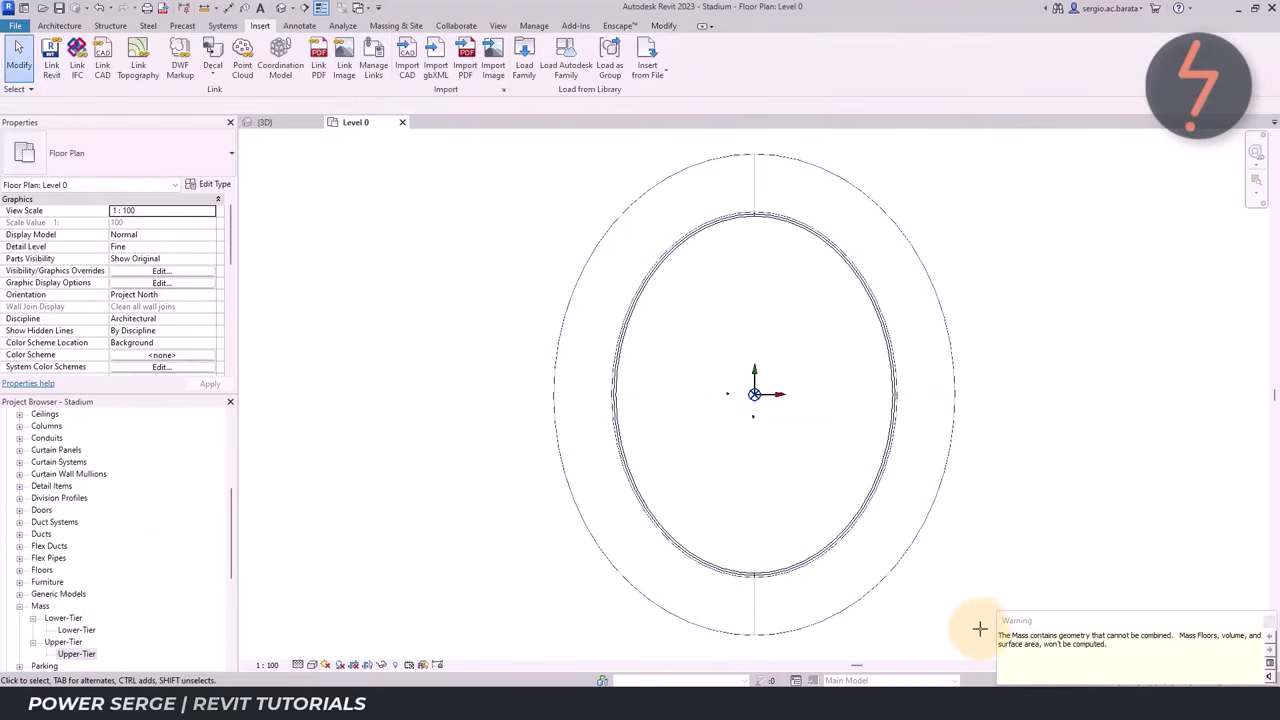
pyautogui.click(958, 323)
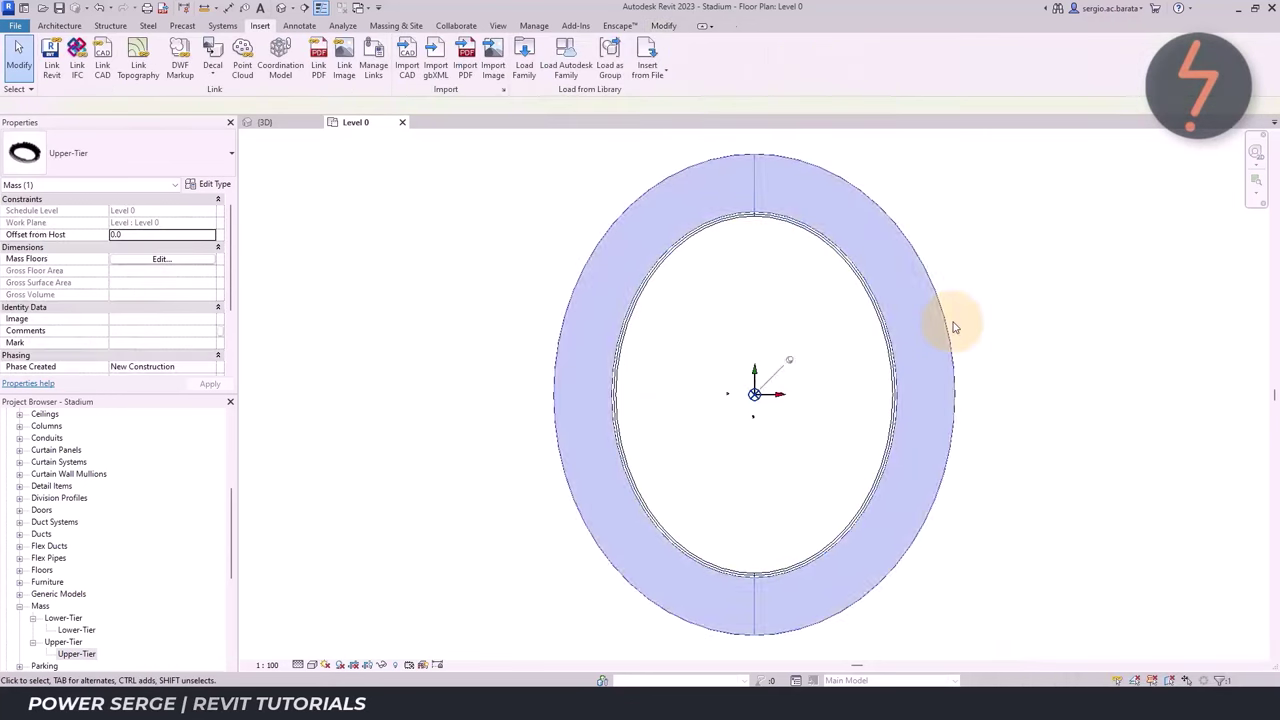
pyautogui.press('Escape')
# Place the Roof mass at the origin and open the default 3D view
pyautogui.click(291, 124)
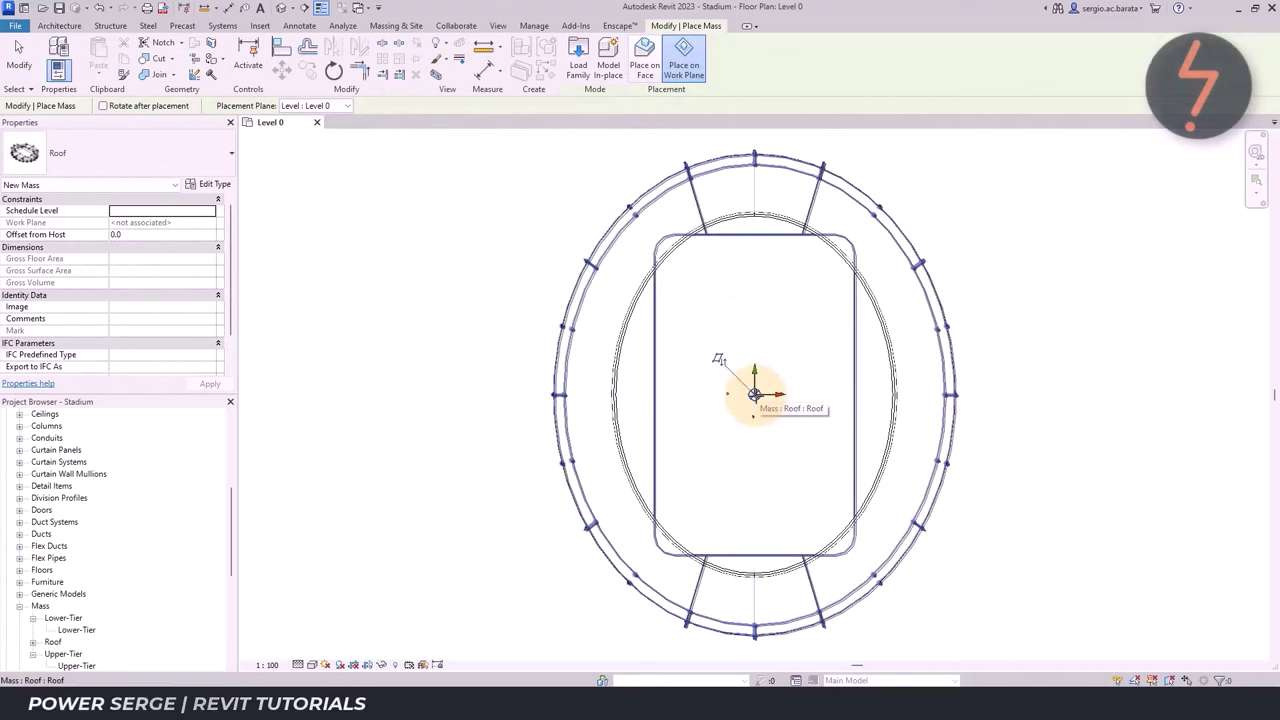
pyautogui.click(754, 394)
pyautogui.press('Escape')
pyautogui.press('3')
pyautogui.press('d')
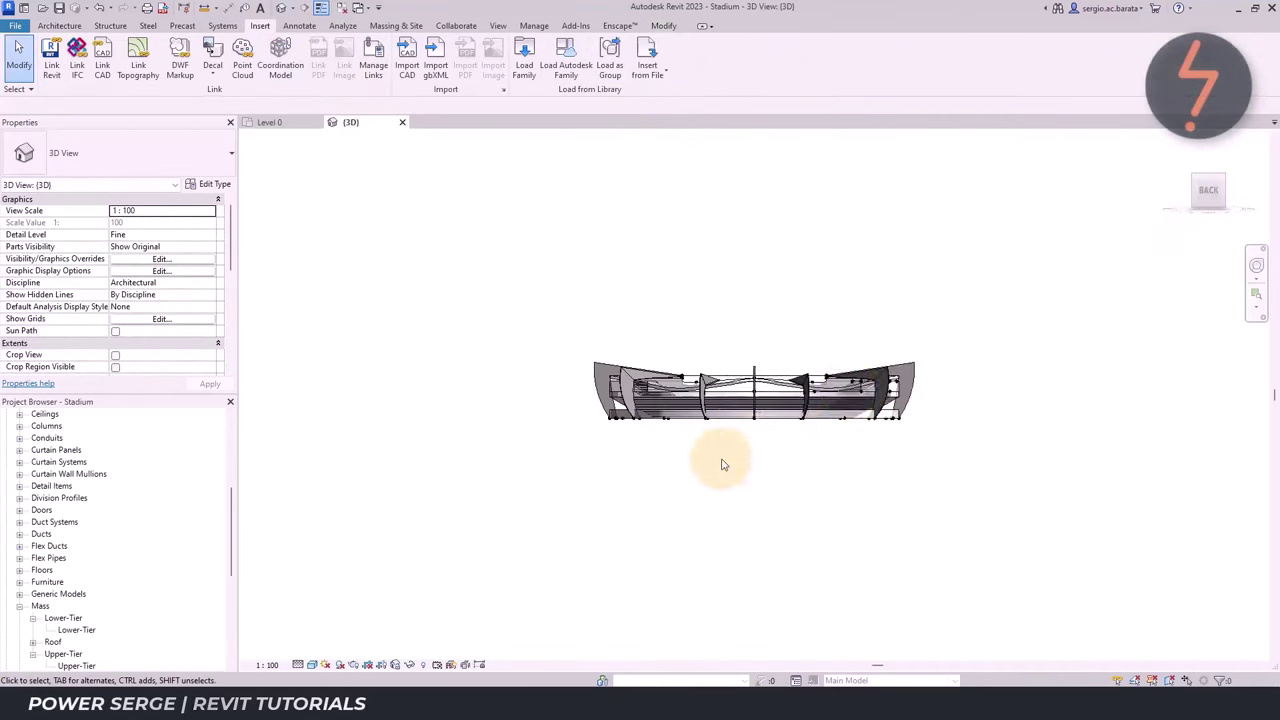
# Copy Level 1 upward twice to create Level 2 and Level 3
pyautogui.press('z')
pyautogui.press('r')
pyautogui.moveTo(673, 354); pyautogui.dragTo(828, 441)
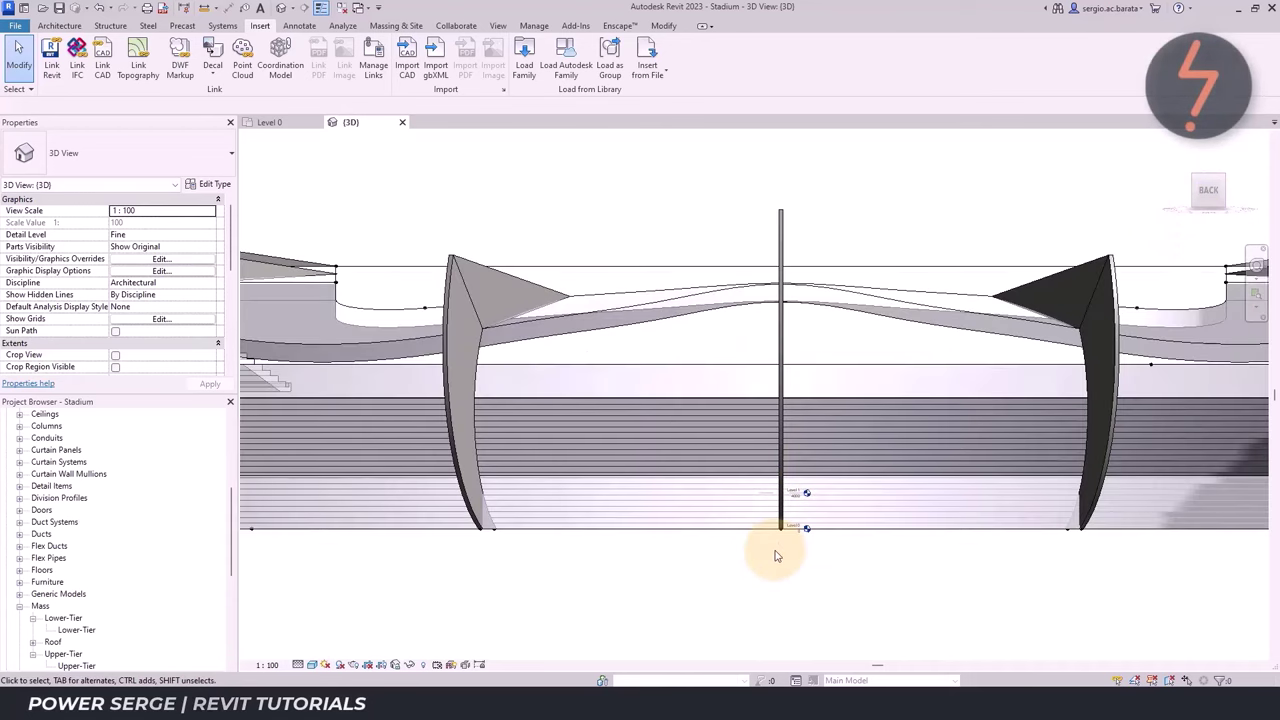
pyautogui.rightClick(655, 205)
pyautogui.click(680, 226)
pyautogui.moveTo(653, 189); pyautogui.dragTo(920, 586)
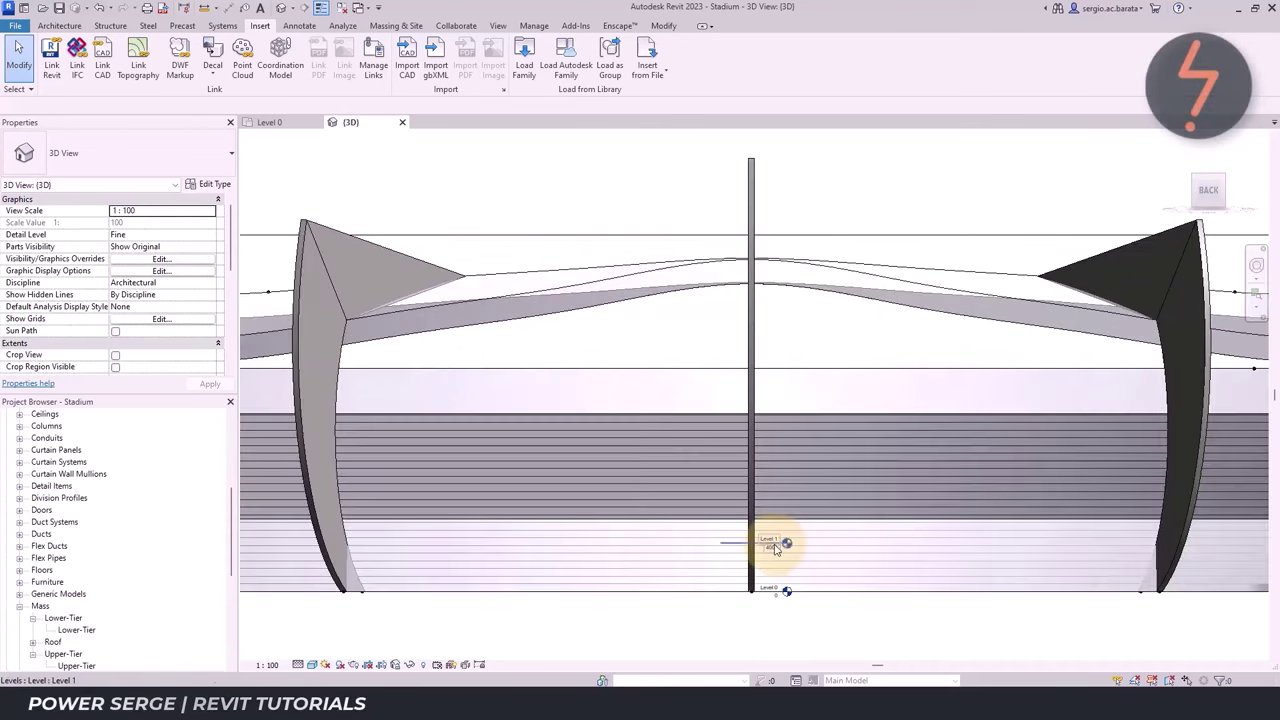
pyautogui.click(785, 520)
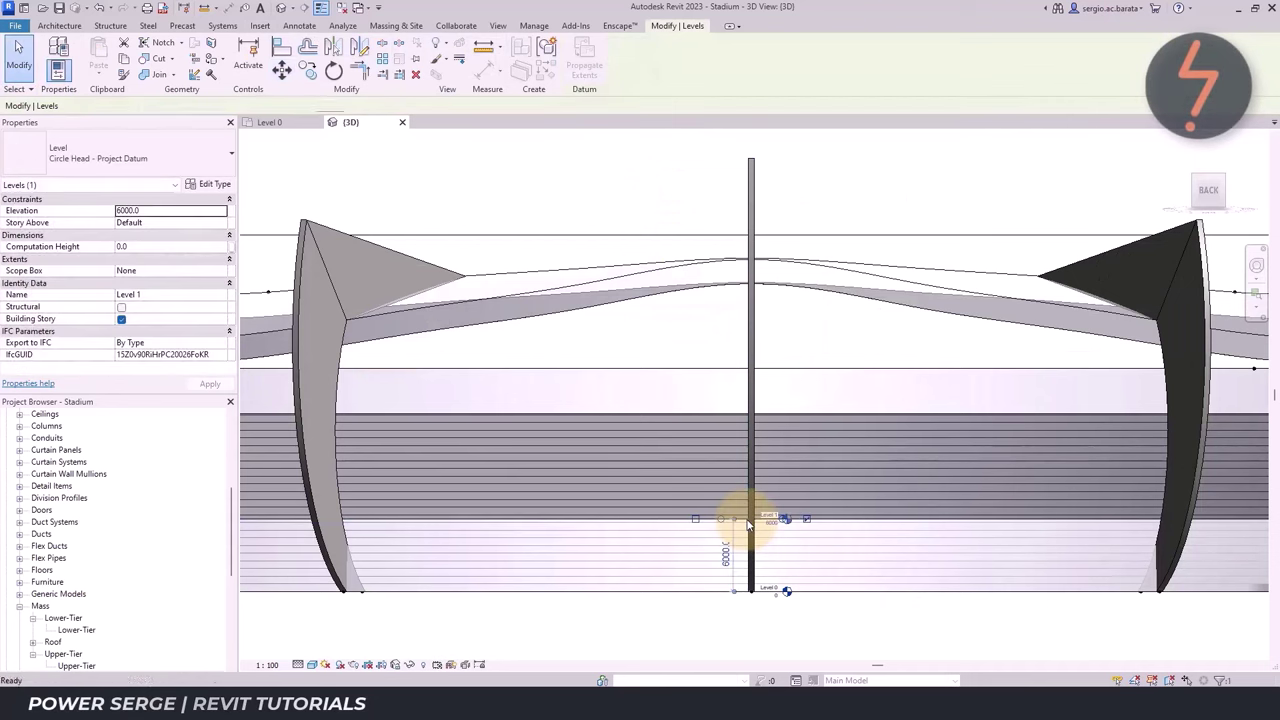
pyautogui.press('m')
pyautogui.press('v')
pyautogui.click(750, 510)
pyautogui.click(750, 368)
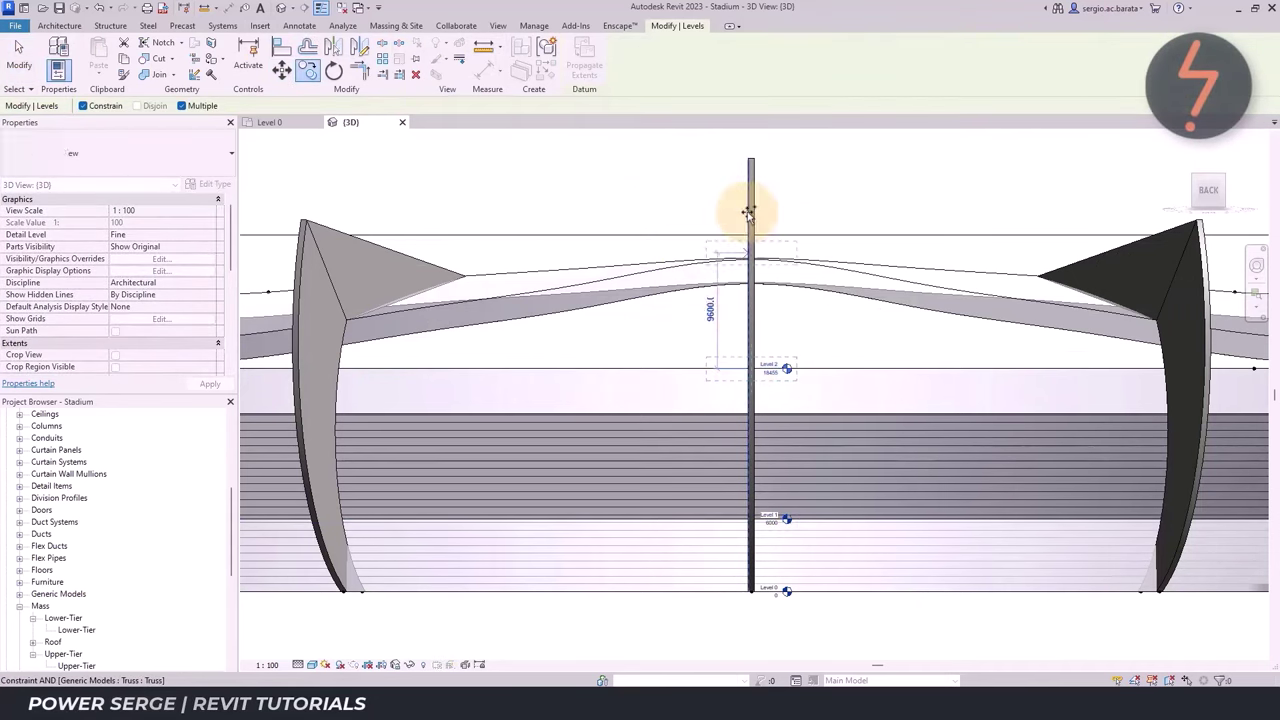
pyautogui.click(750, 160)
pyautogui.click(719, 201)
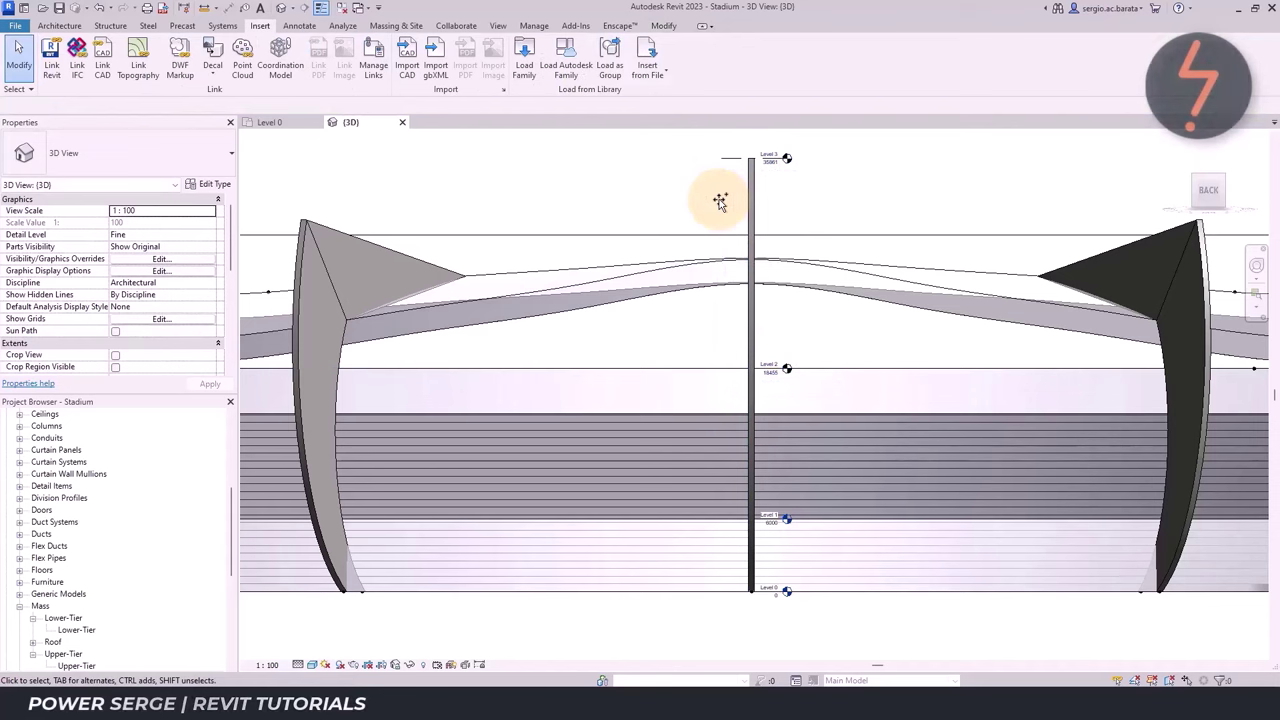
# Draw a scope box around the whole stadium on the Level 0 plan
pyautogui.click(268, 122)
pyautogui.click(497, 25)
pyautogui.click(760, 66)
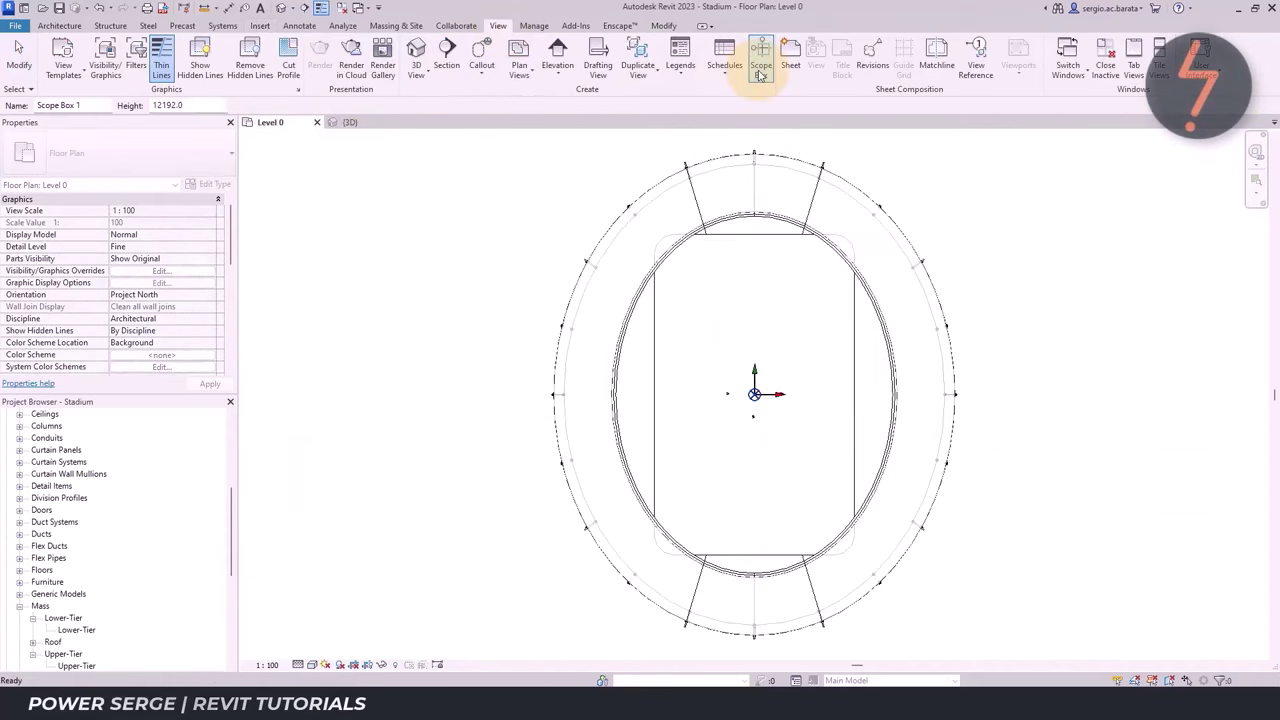
pyautogui.click(534, 143)
pyautogui.click(976, 649)
pyautogui.write('Stadium')
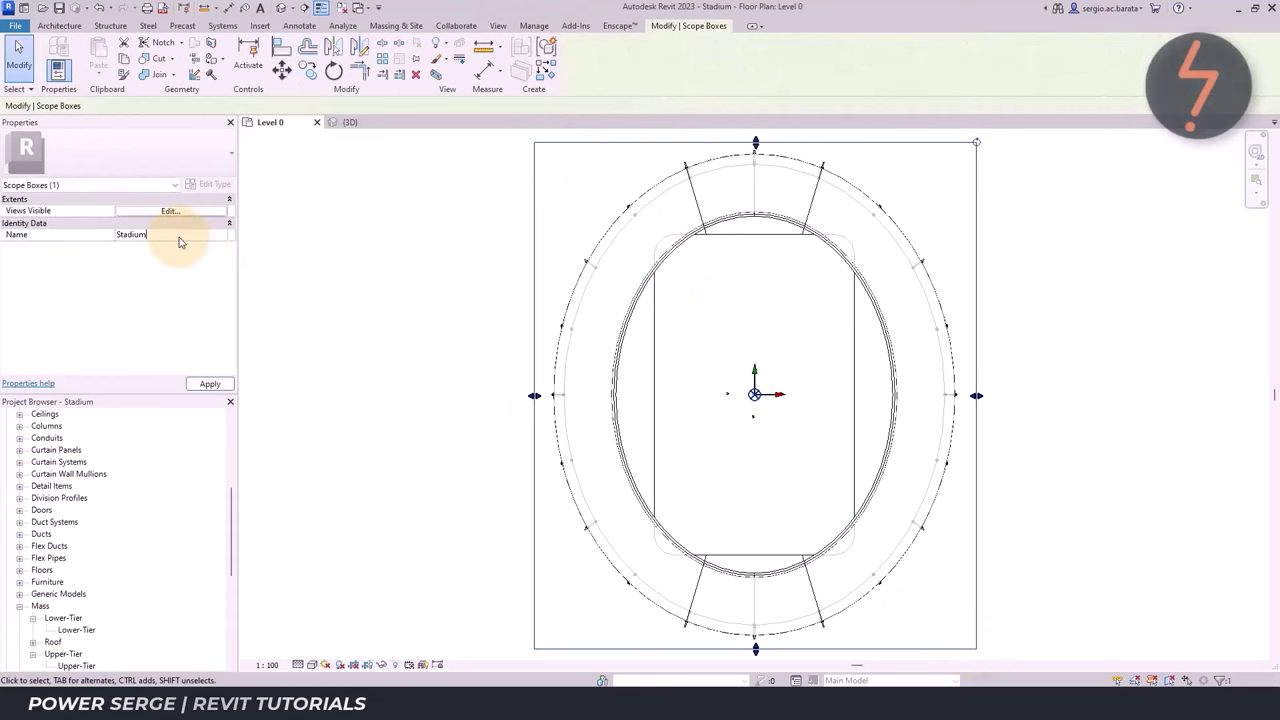
# Assign all four levels to the Stadium scope box in the 3D view
pyautogui.click(331, 266)
pyautogui.click(350, 122)
pyautogui.rightClick(549, 171)
pyautogui.click(600, 343)
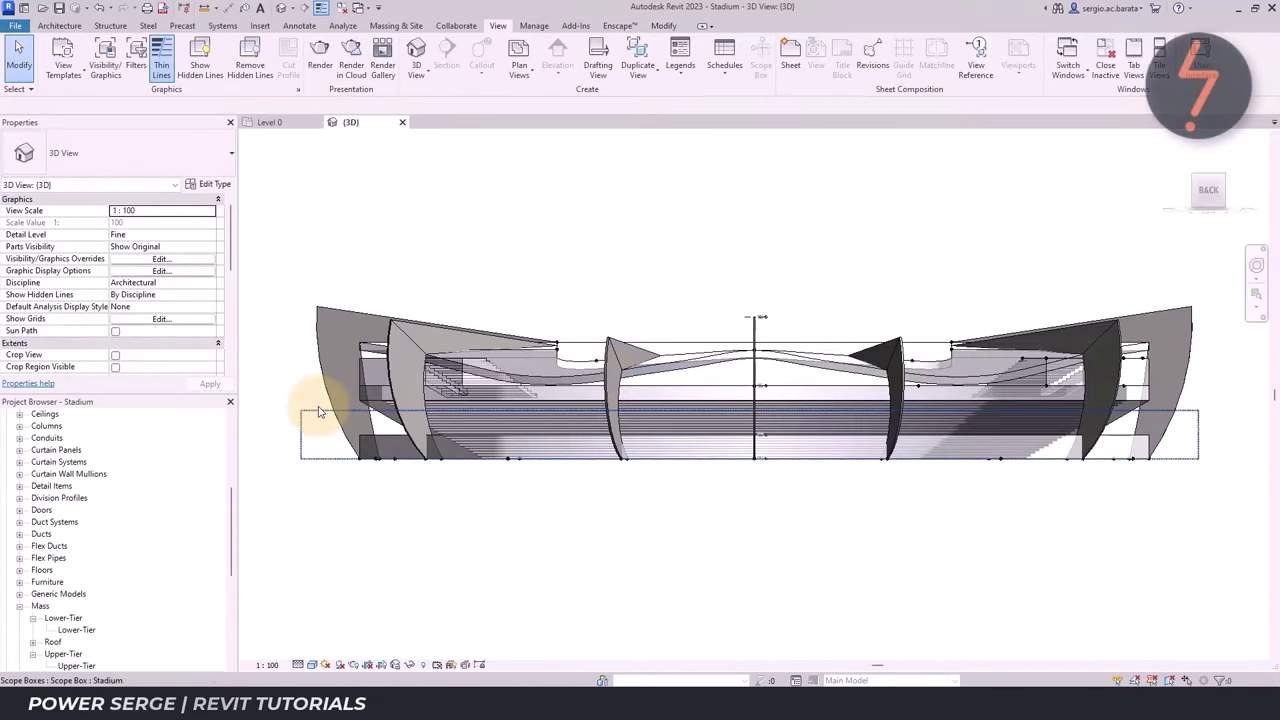
pyautogui.click(319, 411)
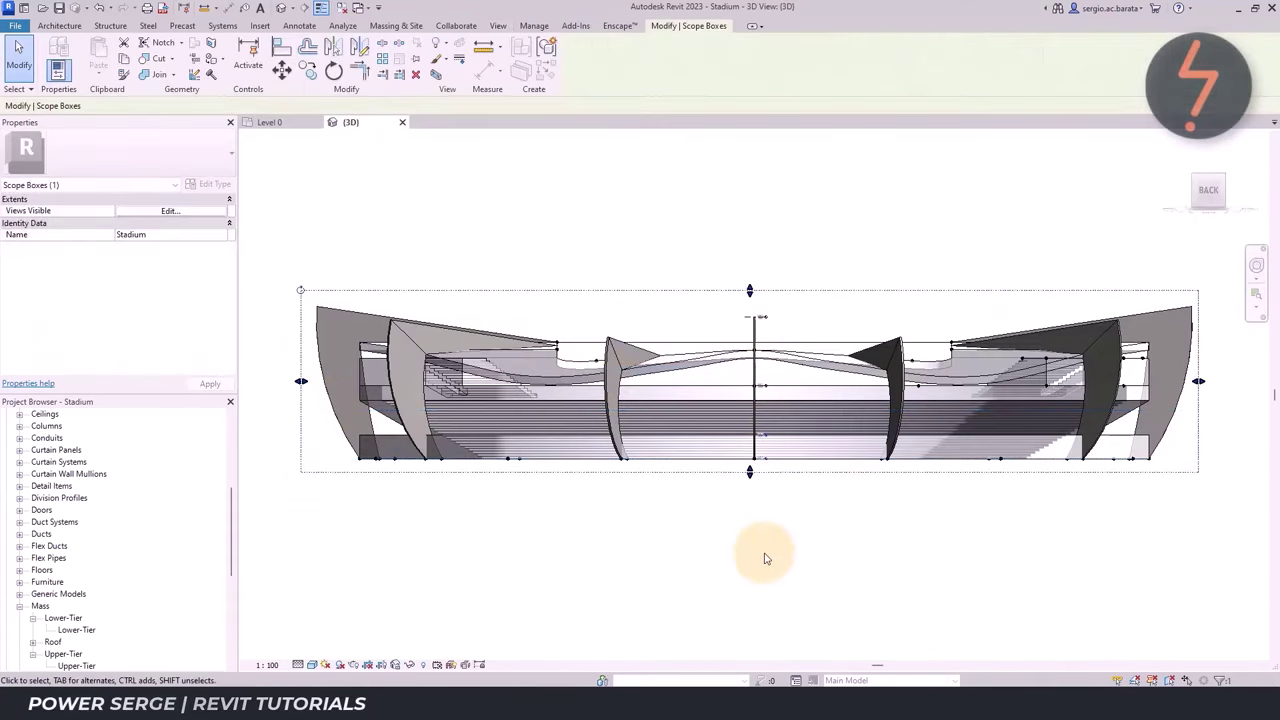
pyautogui.moveTo(714, 266); pyautogui.dragTo(811, 486)
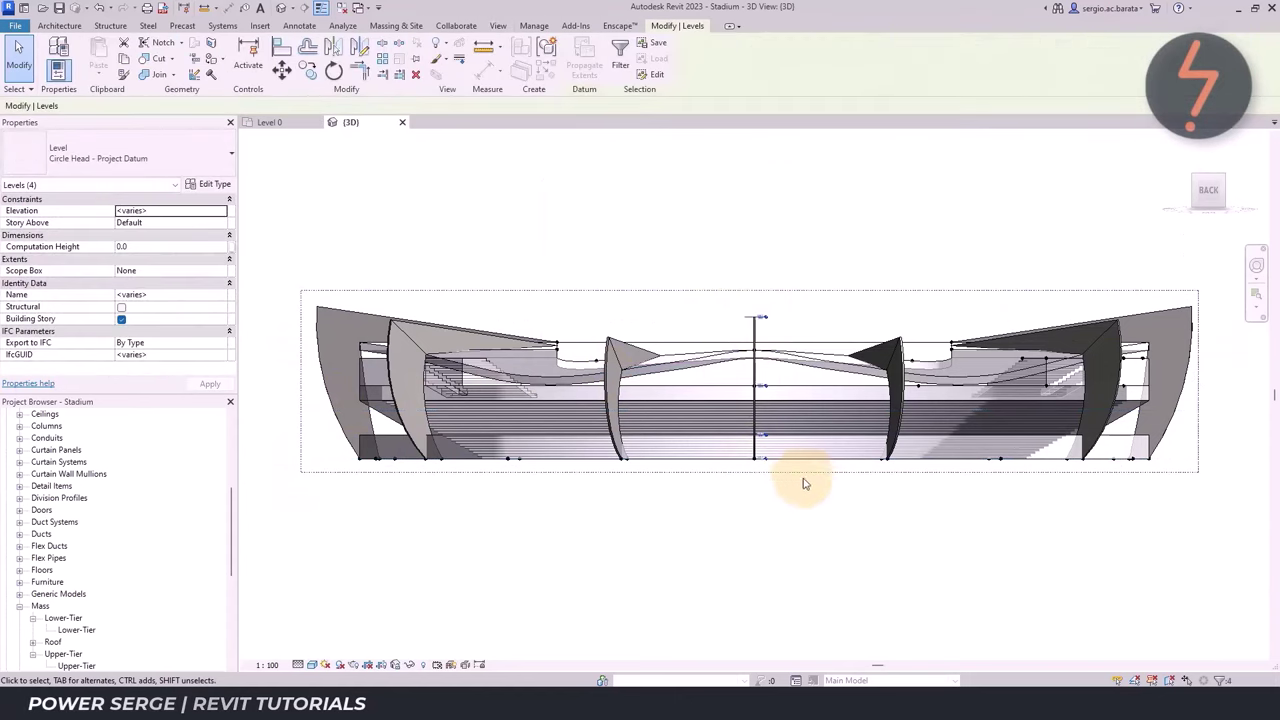
pyautogui.click(222, 272)
pyautogui.click(210, 292)
pyautogui.press('Escape')
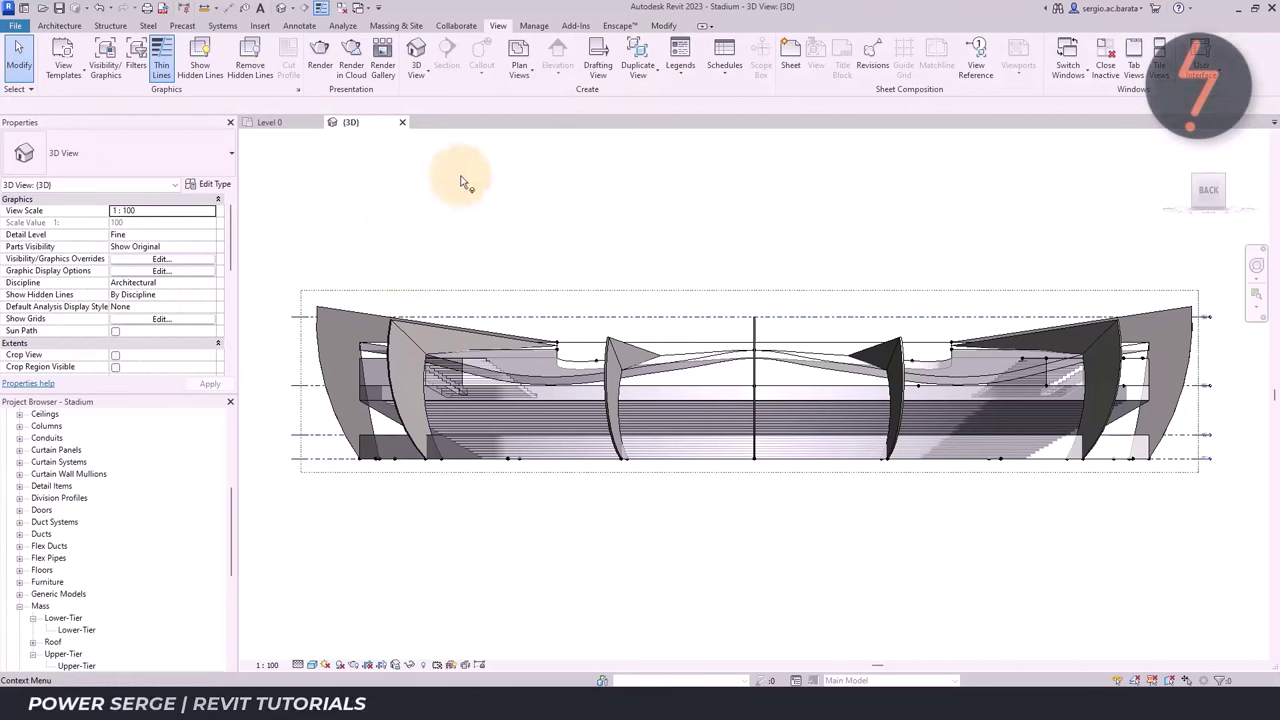
# Create floor plans for Level 2 and Level 3
pyautogui.click(519, 70)
pyautogui.click(530, 98)
pyautogui.click(640, 366)
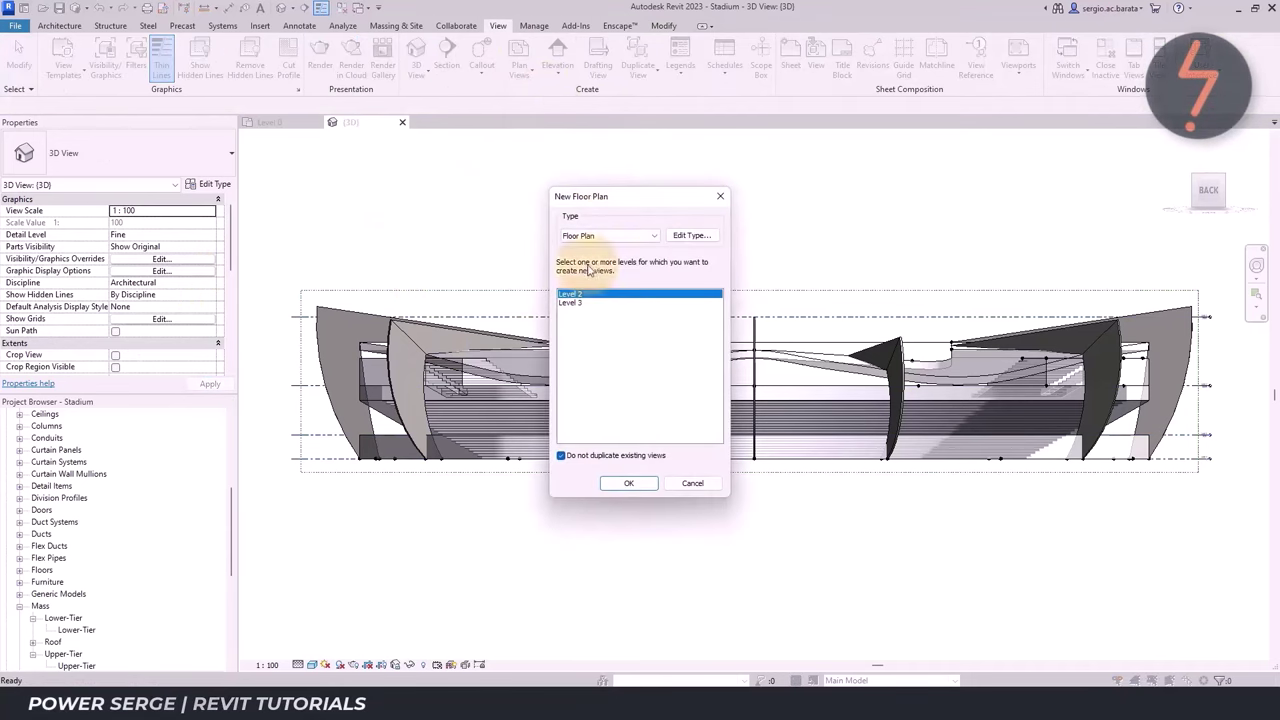
pyautogui.keyDown('shift'); pyautogui.click(579, 304); pyautogui.keyUp('shift')
pyautogui.click(629, 483)
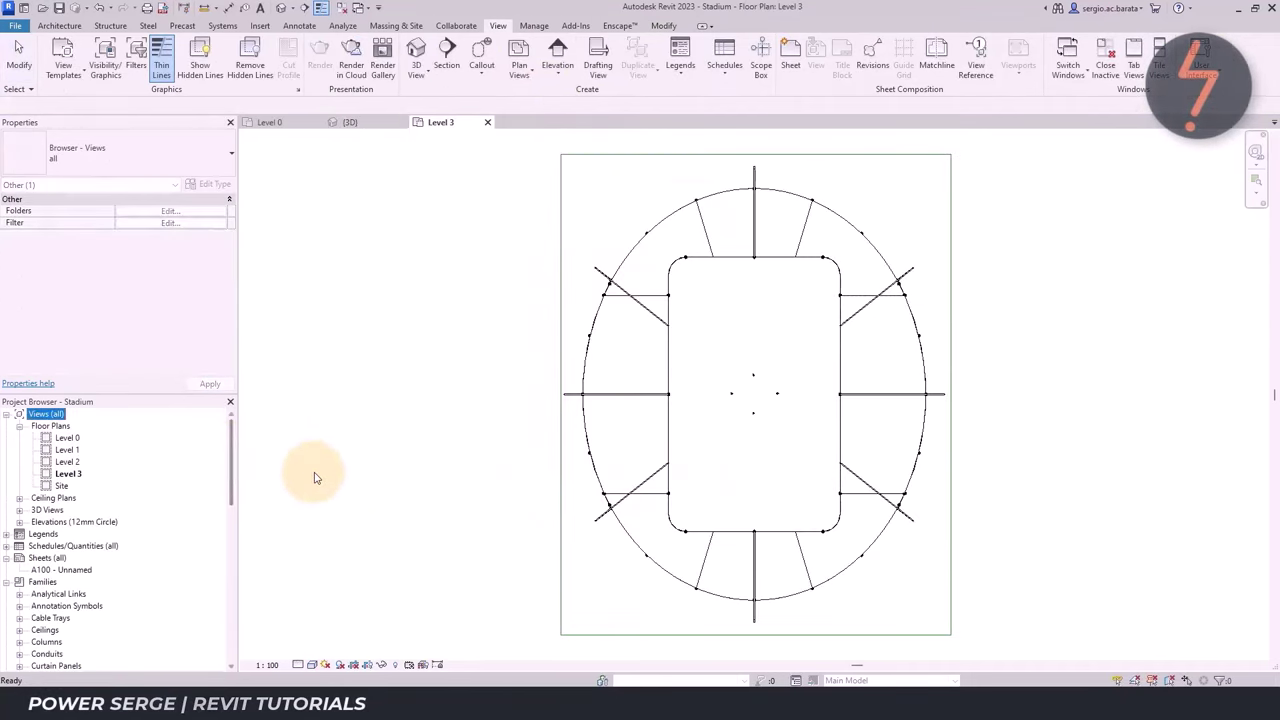
# Select the Upper-Tier mass in an isometric 3D view and edit its family
pyautogui.click(346, 122)
pyautogui.click(1195, 180)
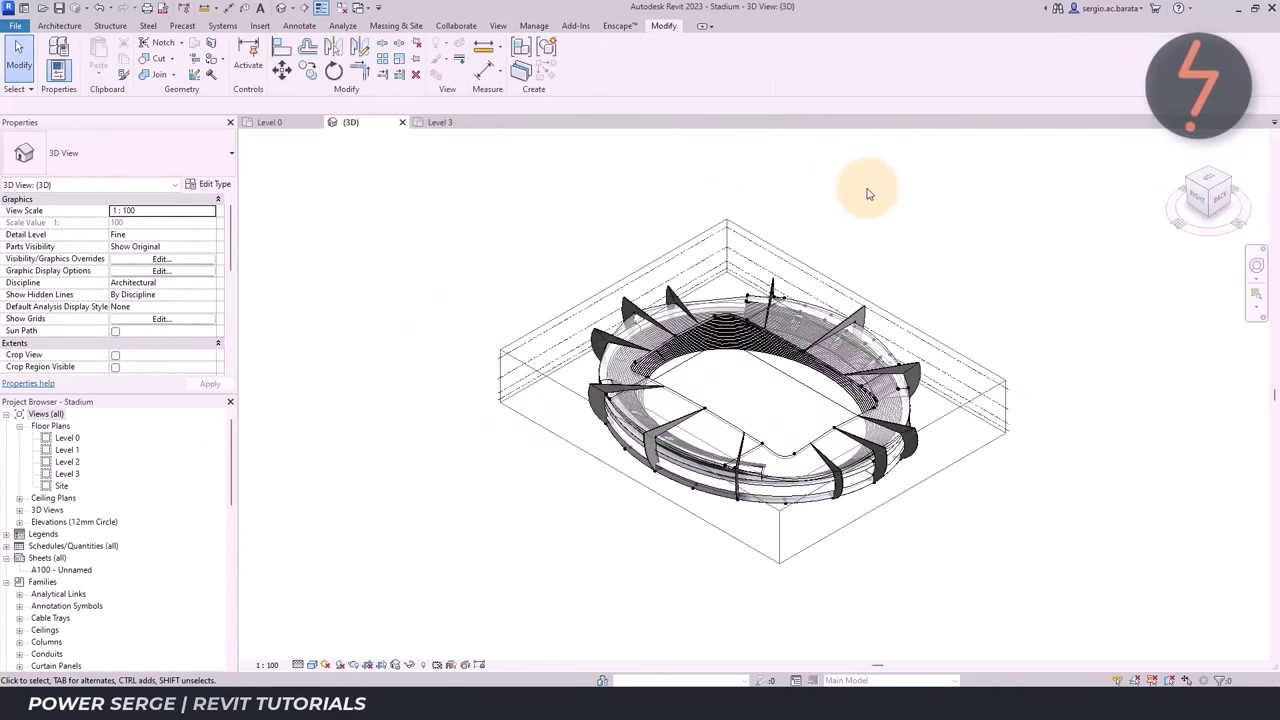
pyautogui.rightClick(651, 543)
pyautogui.click(686, 434)
pyautogui.click(722, 402)
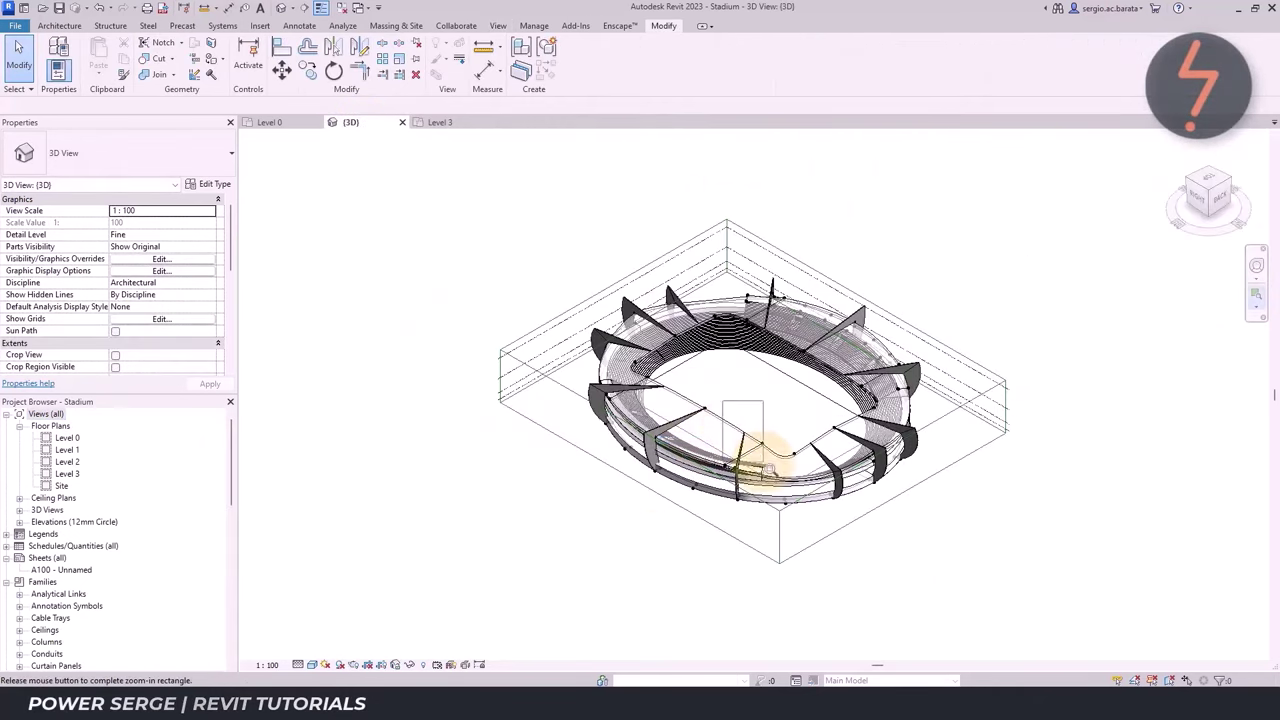
pyautogui.click(843, 545)
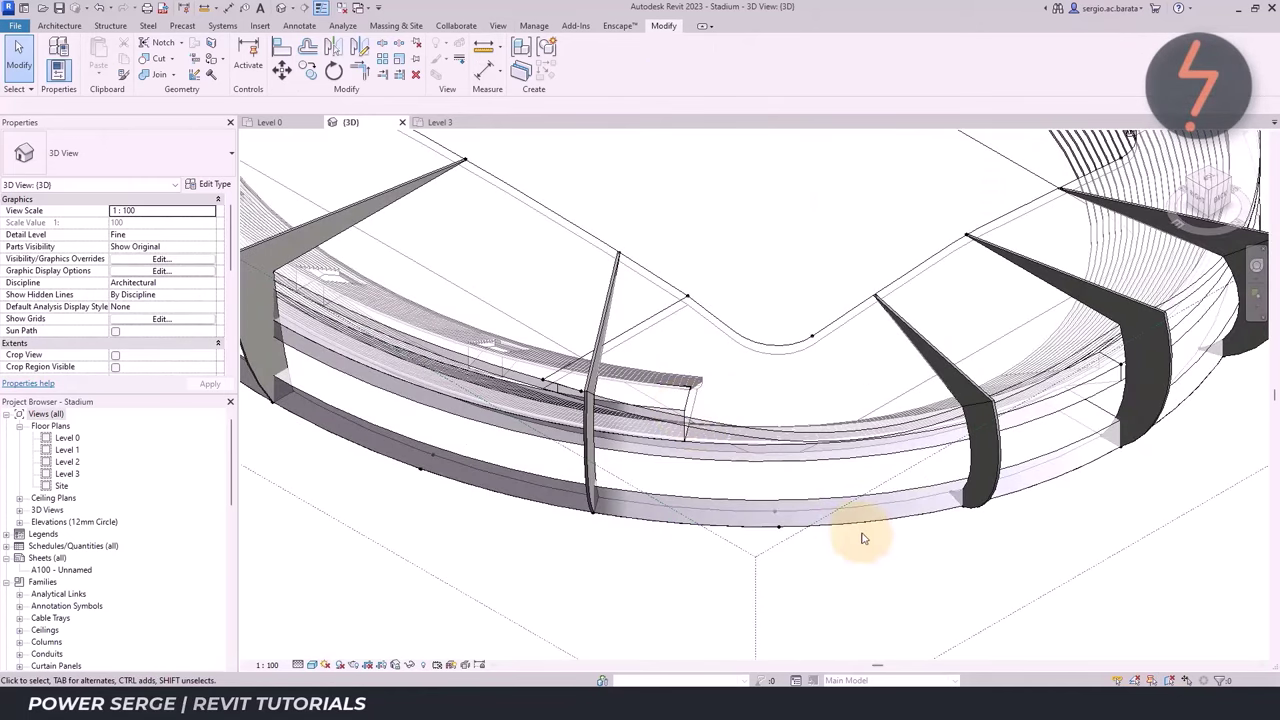
pyautogui.click(663, 434)
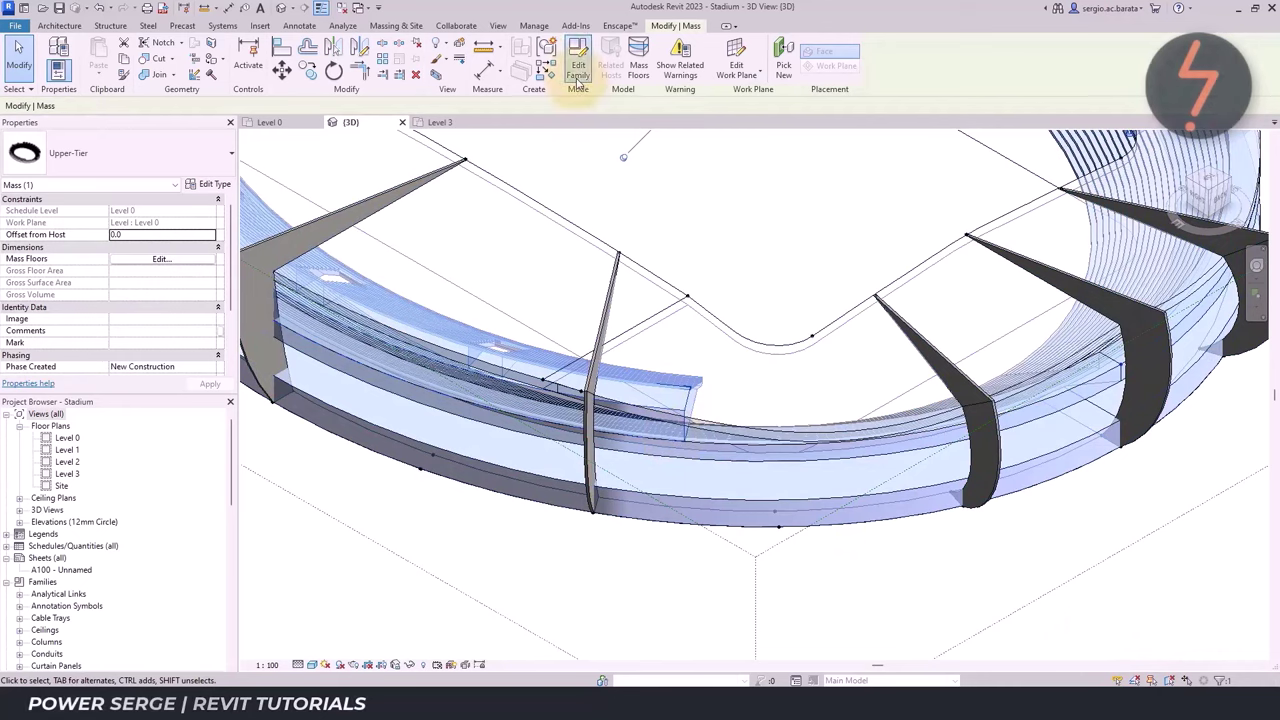
pyautogui.press('Escape')
pyautogui.keyDown('shift'); pyautogui.moveTo(610, 210); pyautogui.dragTo(644, 199, button='middle'); pyautogui.keyUp('shift')
pyautogui.click(644, 199)
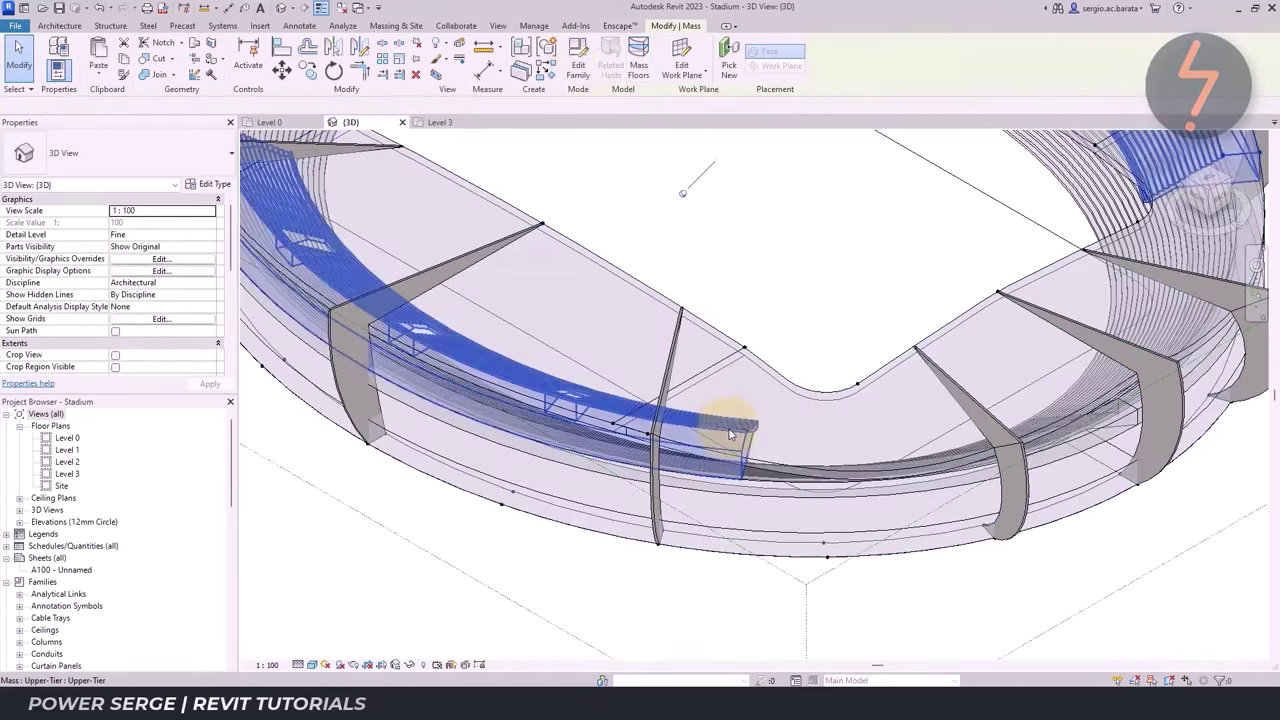
pyautogui.click(578, 65)
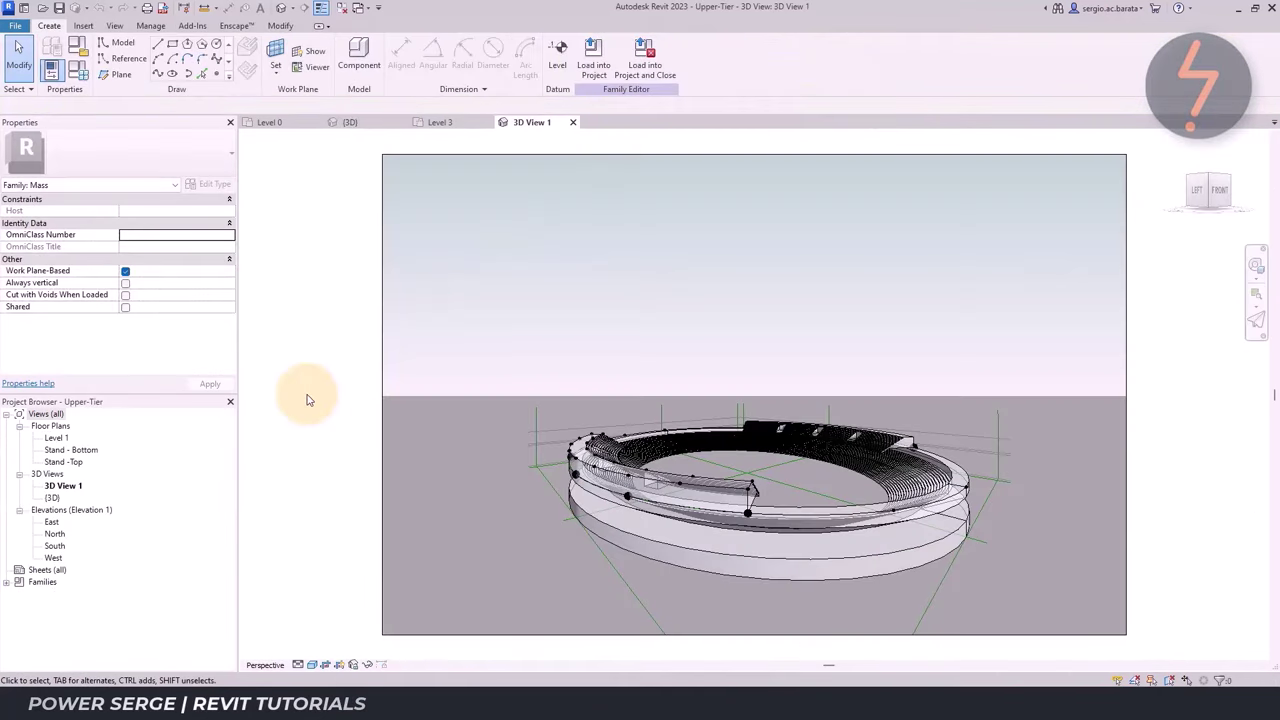
# Check the upper-tier form, then open the family's Level 1 floor plan
pyautogui.press('Tab')
pyautogui.click(668, 548)
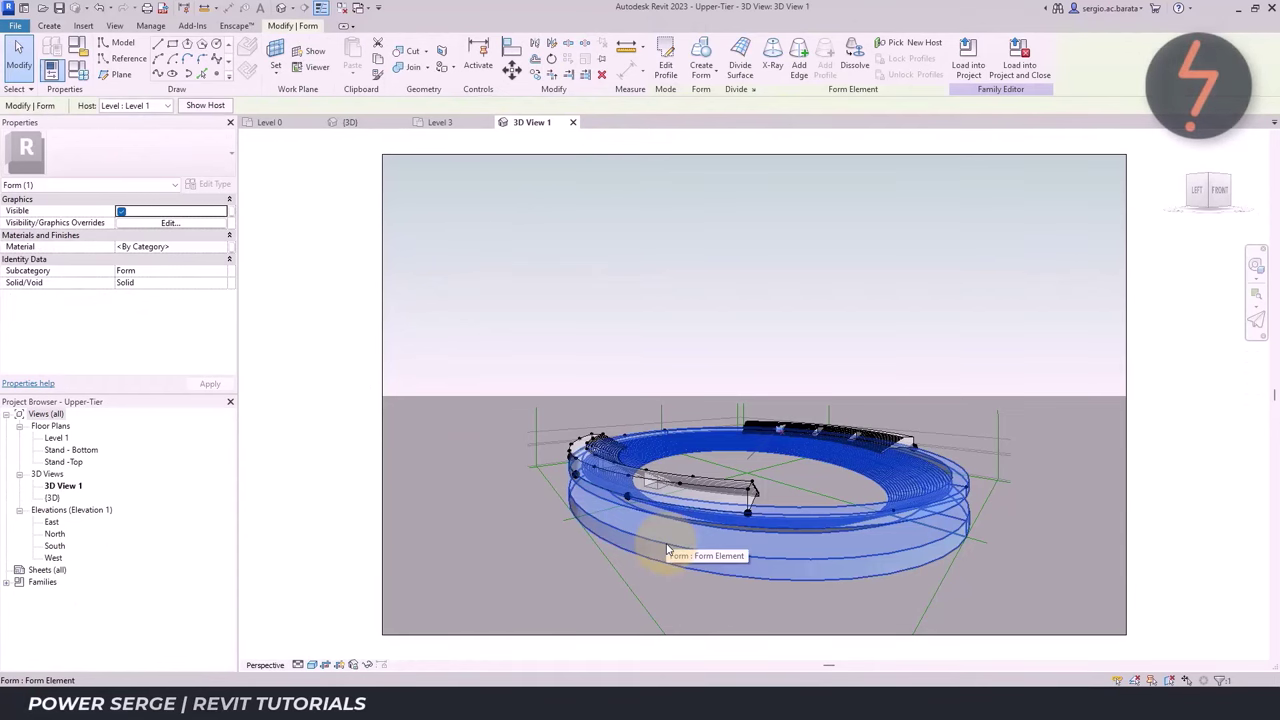
pyautogui.press('Escape')
pyautogui.doubleClick(57, 438)
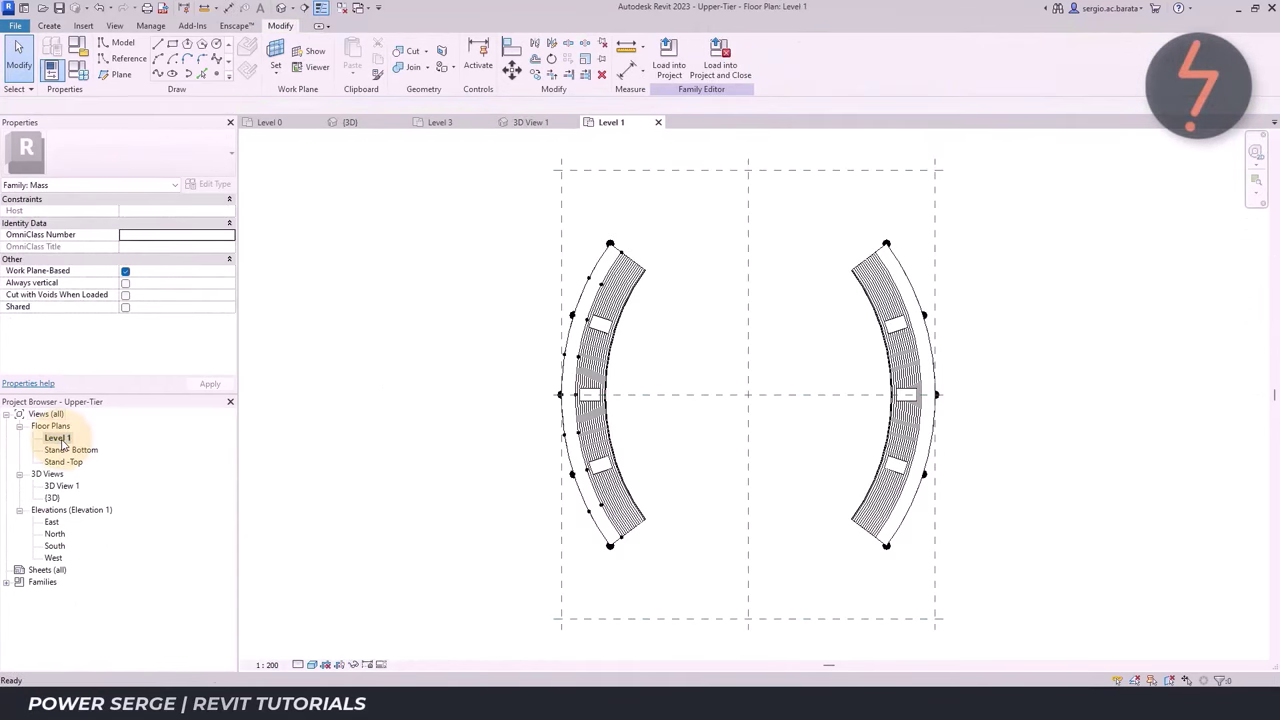
# Draw a 30000 × 20000 model-line rectangle below the left arc
pyautogui.click(128, 45)
pyautogui.click(172, 45)
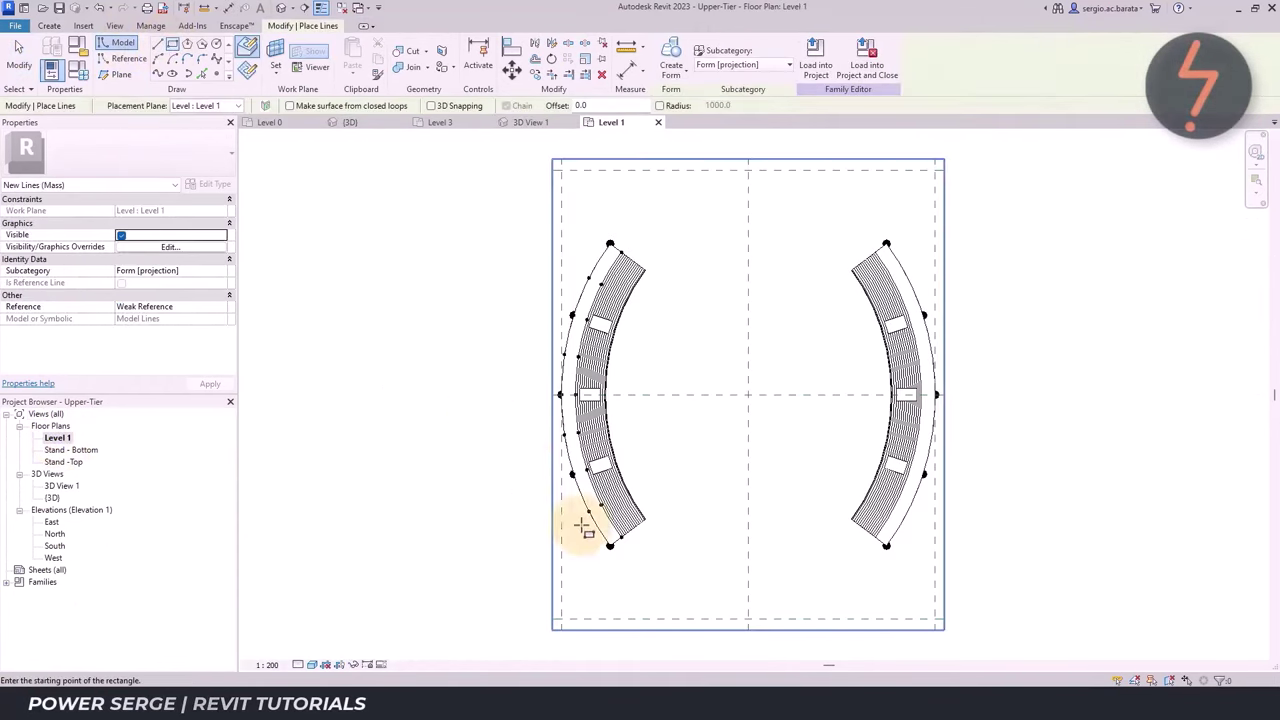
pyautogui.click(612, 563)
pyautogui.click(669, 590)
pyautogui.rightClick(475, 560)
pyautogui.click(503, 462)
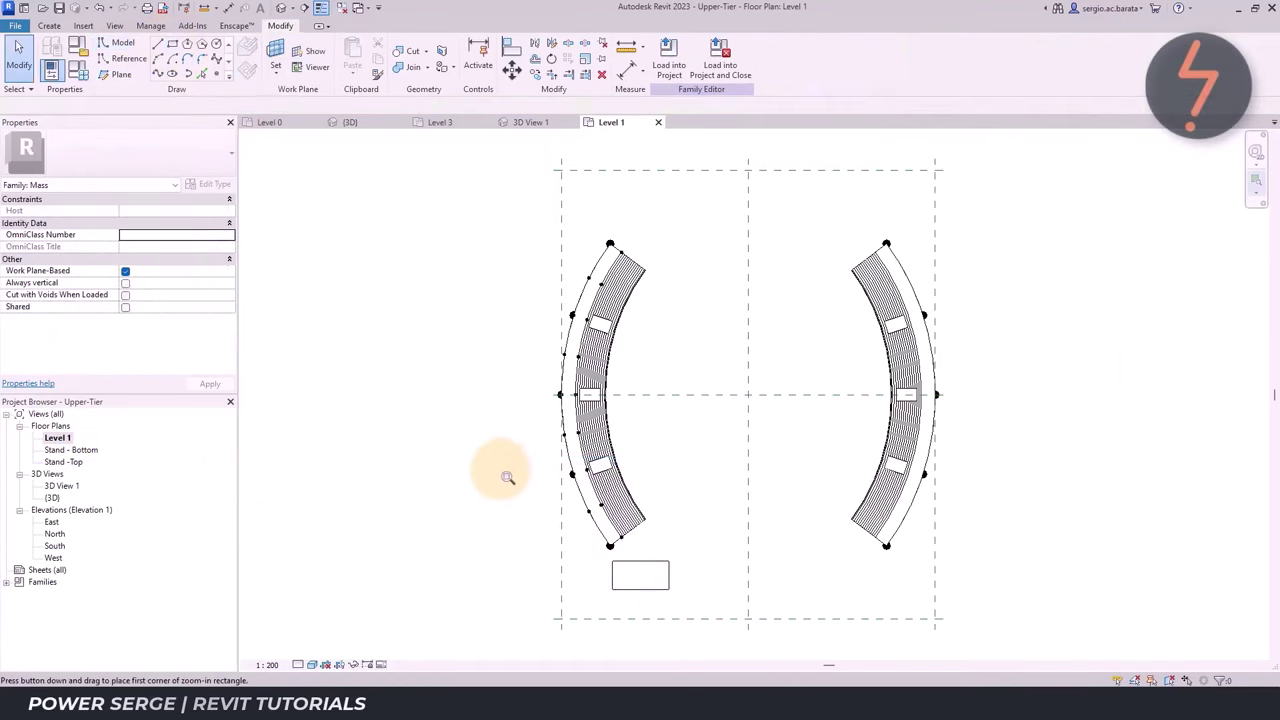
pyautogui.moveTo(500, 471); pyautogui.dragTo(766, 640)
pyautogui.click(711, 508)
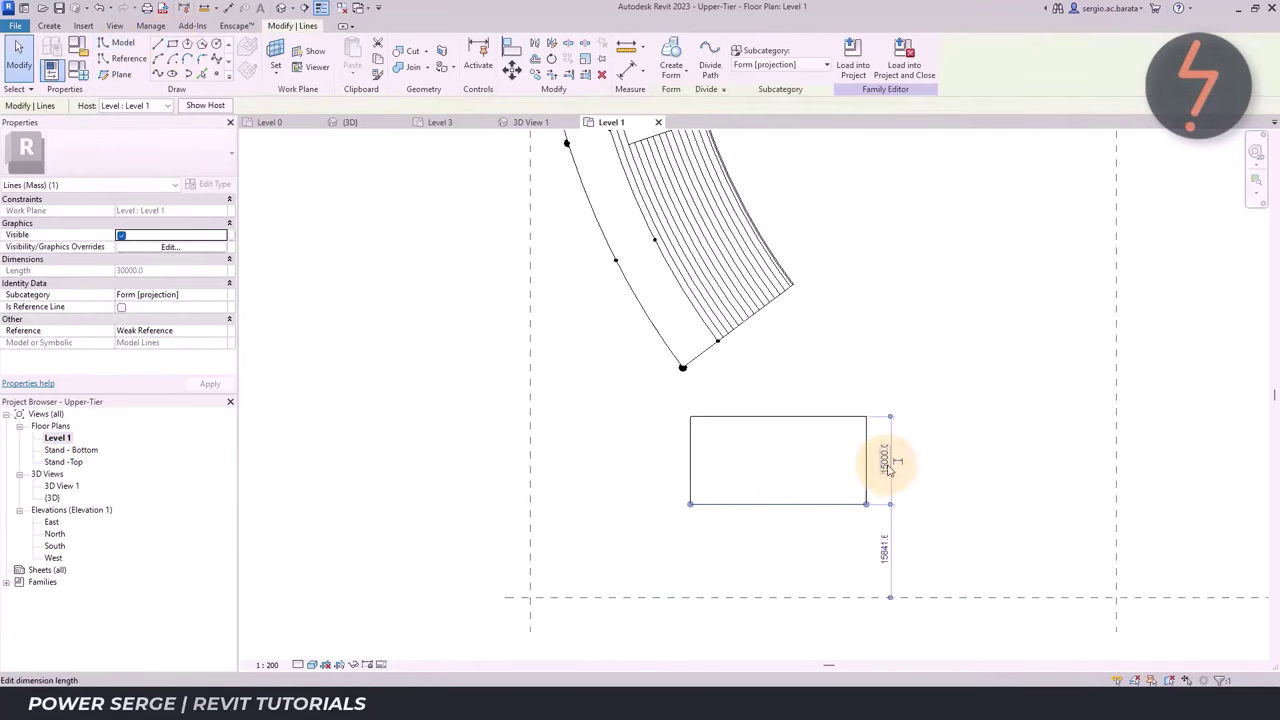
pyautogui.write('200')
pyautogui.write('20000')
pyautogui.press('Return')
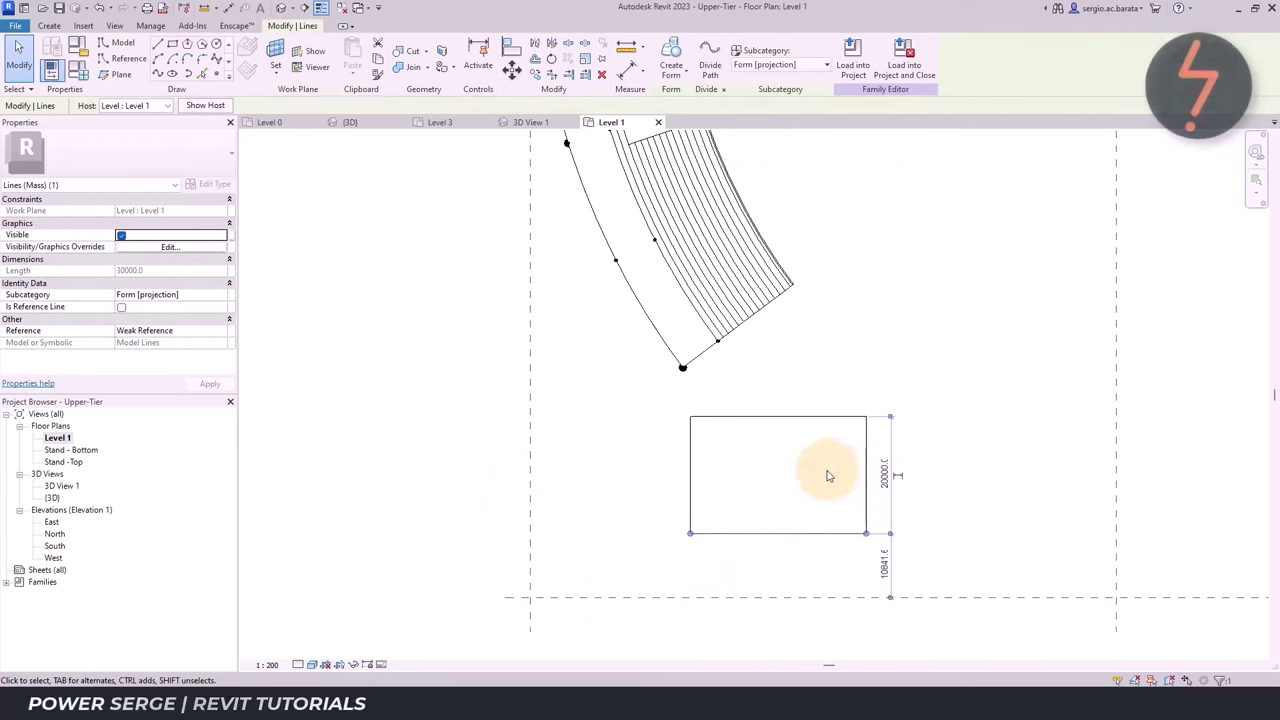
pyautogui.press('Escape')
# Move the rectangle onto the arc's lower endpoint and rotate it to align with the arc
pyautogui.click(689, 533)
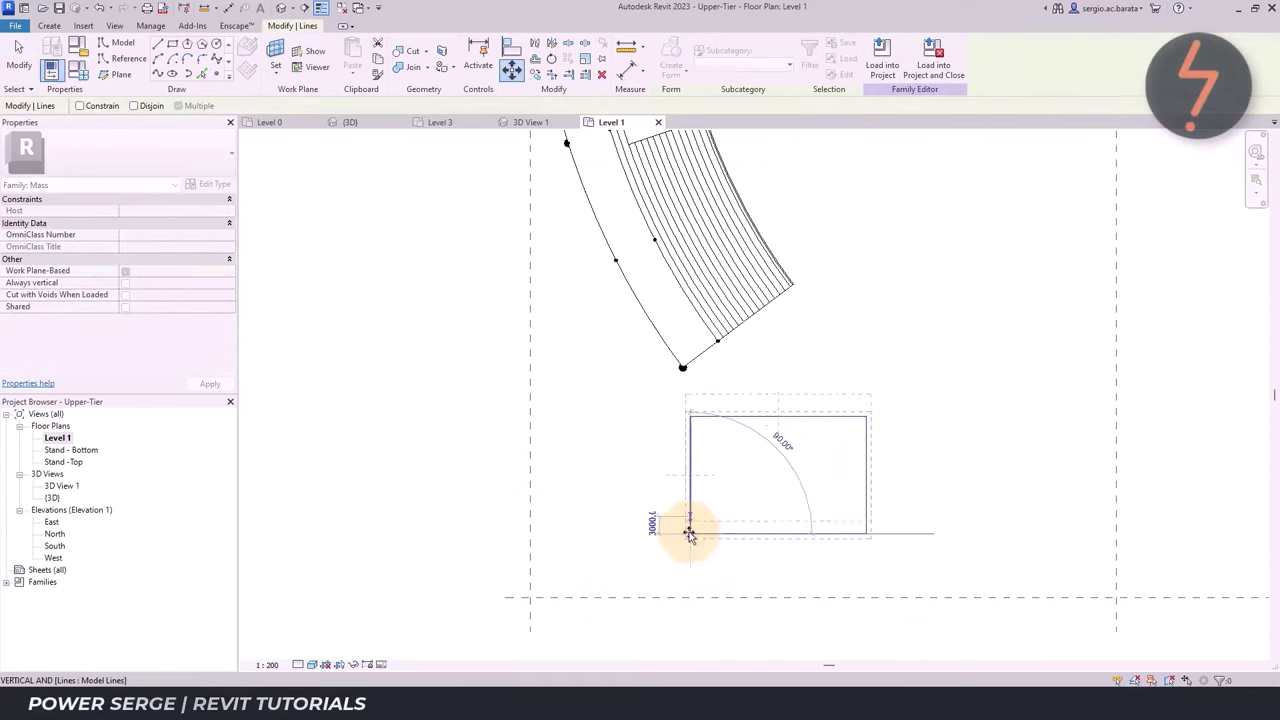
pyautogui.click(683, 370)
pyautogui.press('r')
pyautogui.press('o')
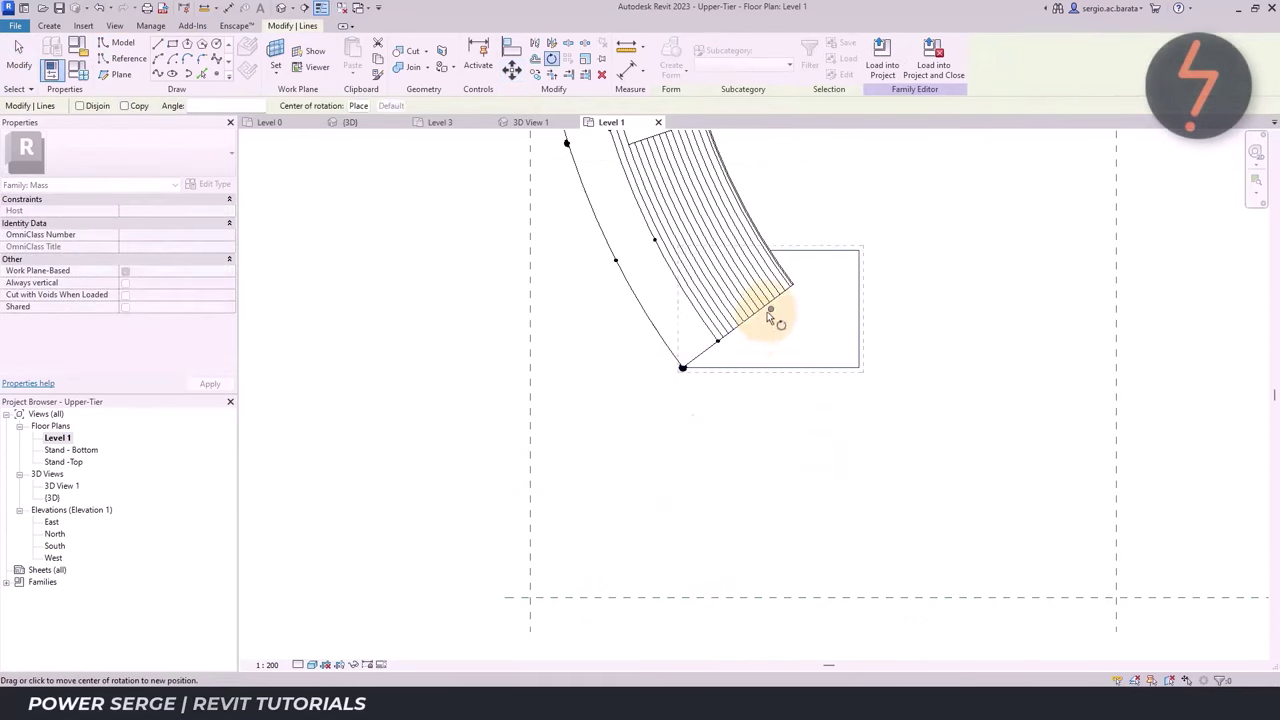
pyautogui.moveTo(771, 312); pyautogui.dragTo(681, 367)
pyautogui.click(860, 369)
pyautogui.click(814, 271)
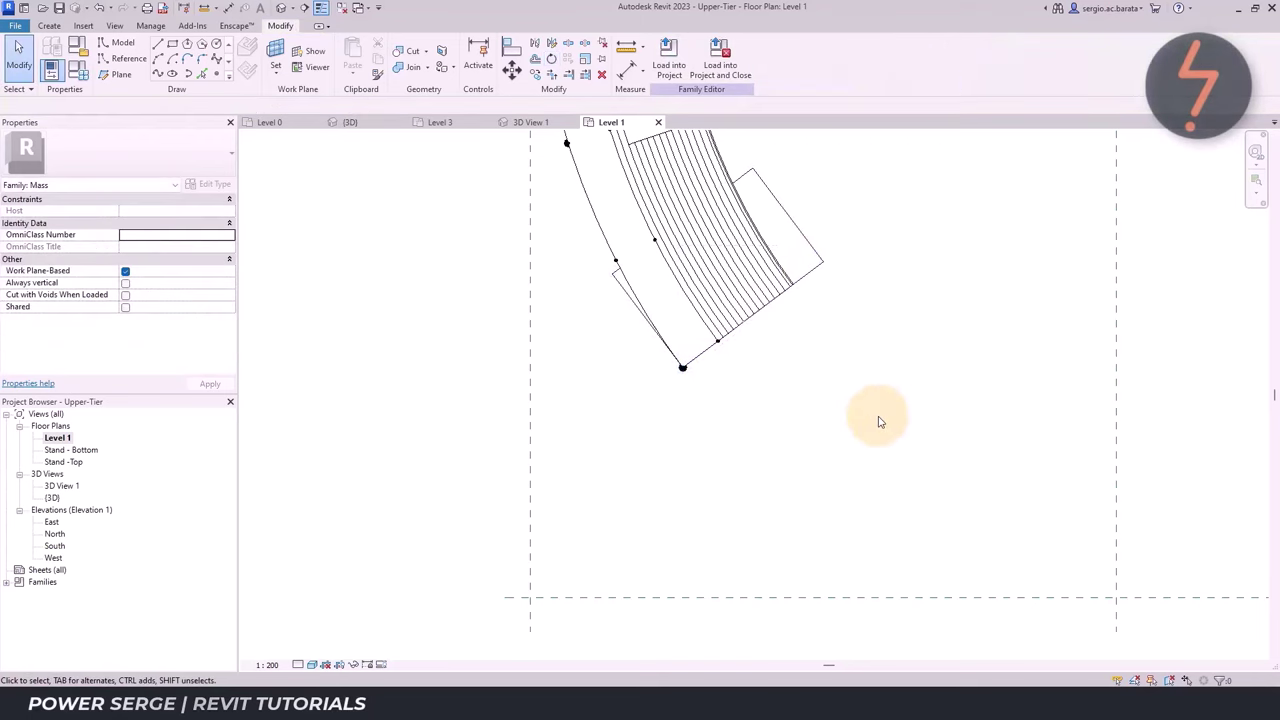
# Copy the rectangle and paste it aligned to selected levels
pyautogui.click(822, 264)
pyautogui.click(377, 58)
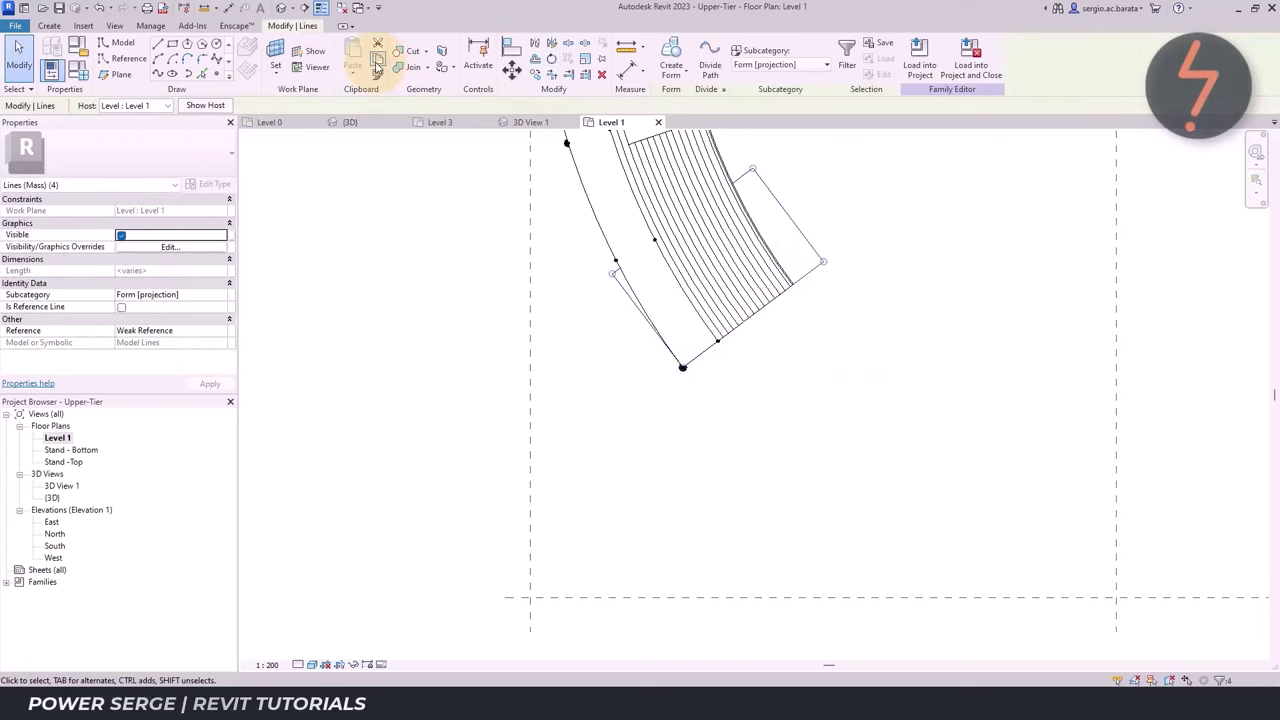
pyautogui.click(358, 74)
pyautogui.click(405, 123)
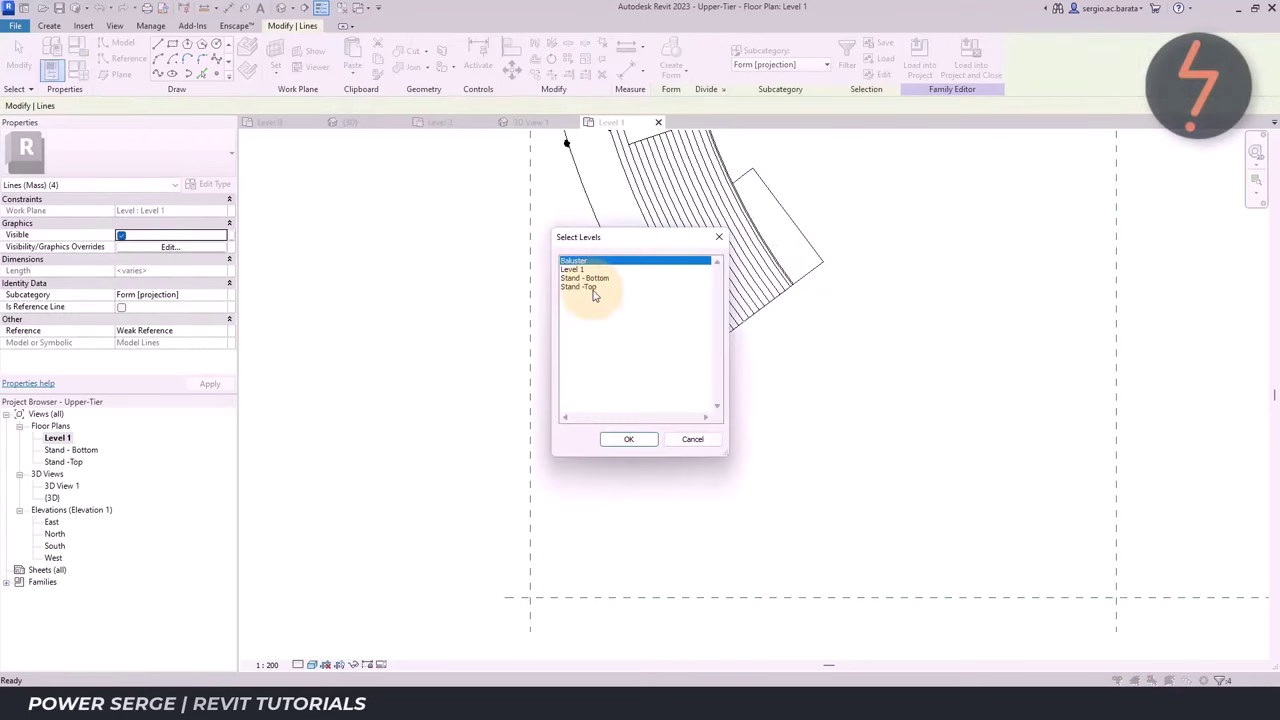
# Paste the rectangle onto Stand - Top and delete the original Level 1 rectangle
pyautogui.click(592, 289)
pyautogui.click(628, 439)
pyautogui.click(640, 470)
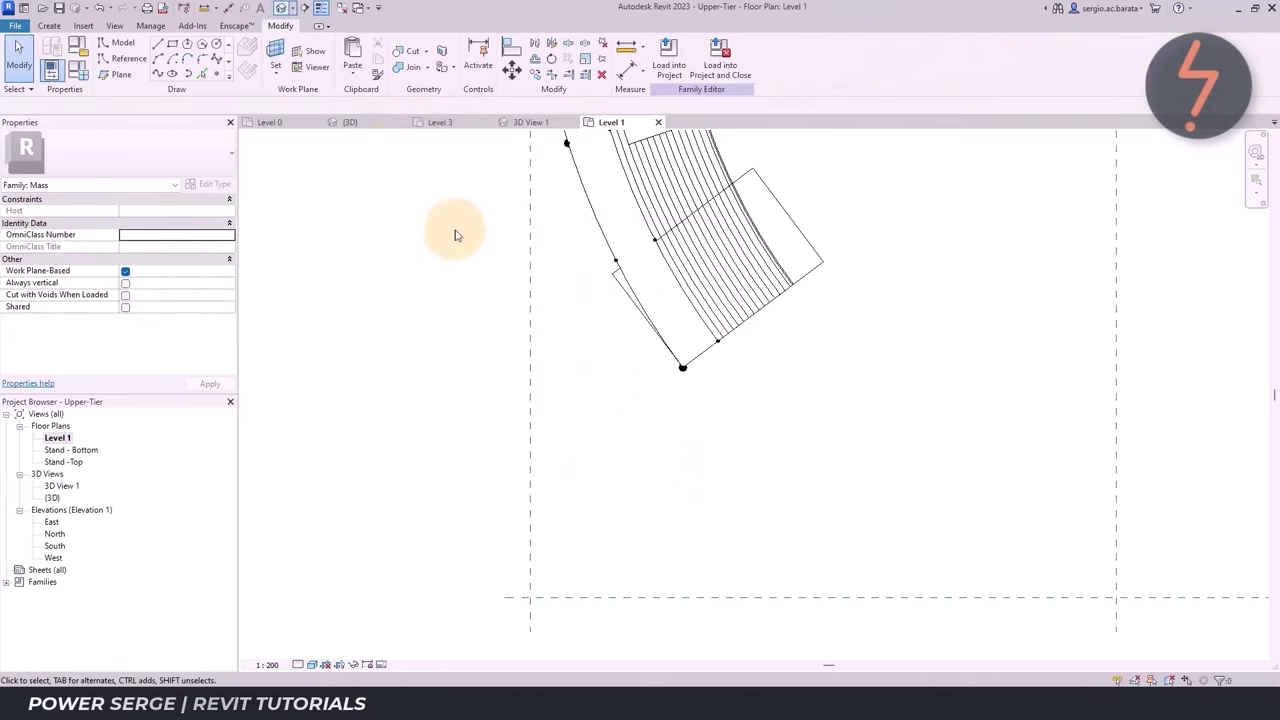
pyautogui.click(281, 8)
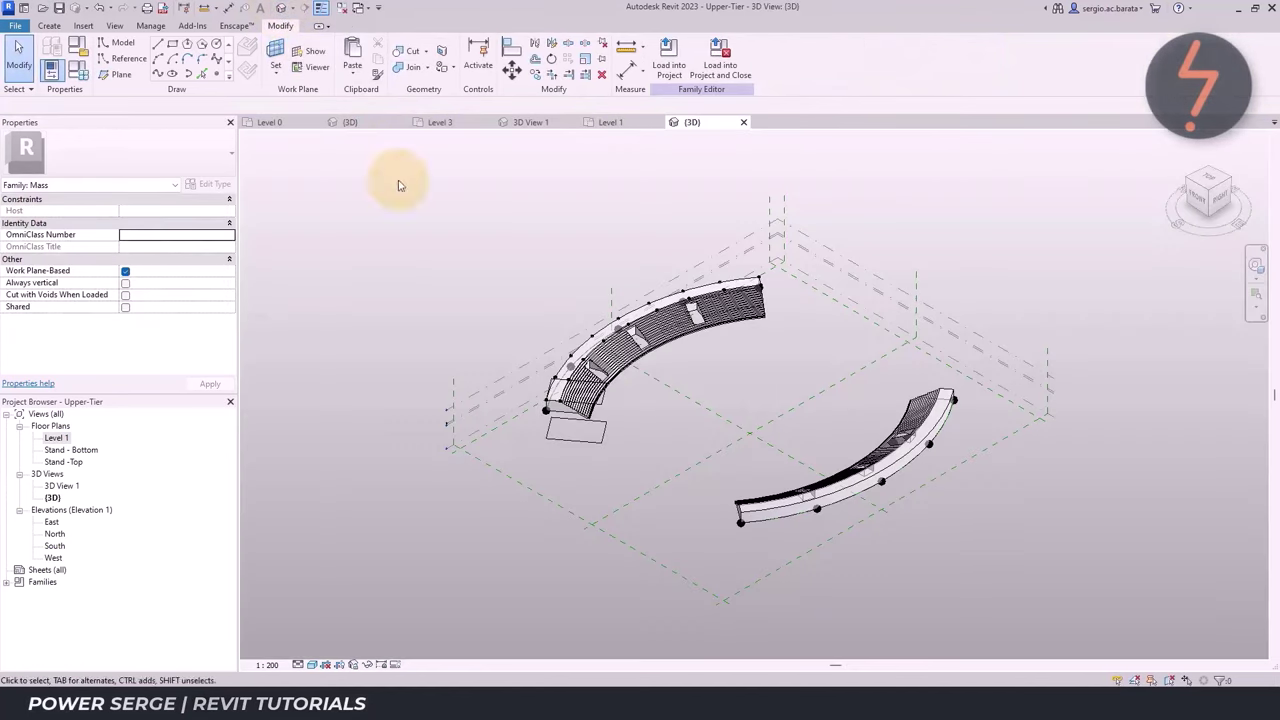
pyautogui.click(548, 425)
pyautogui.press('Delete')
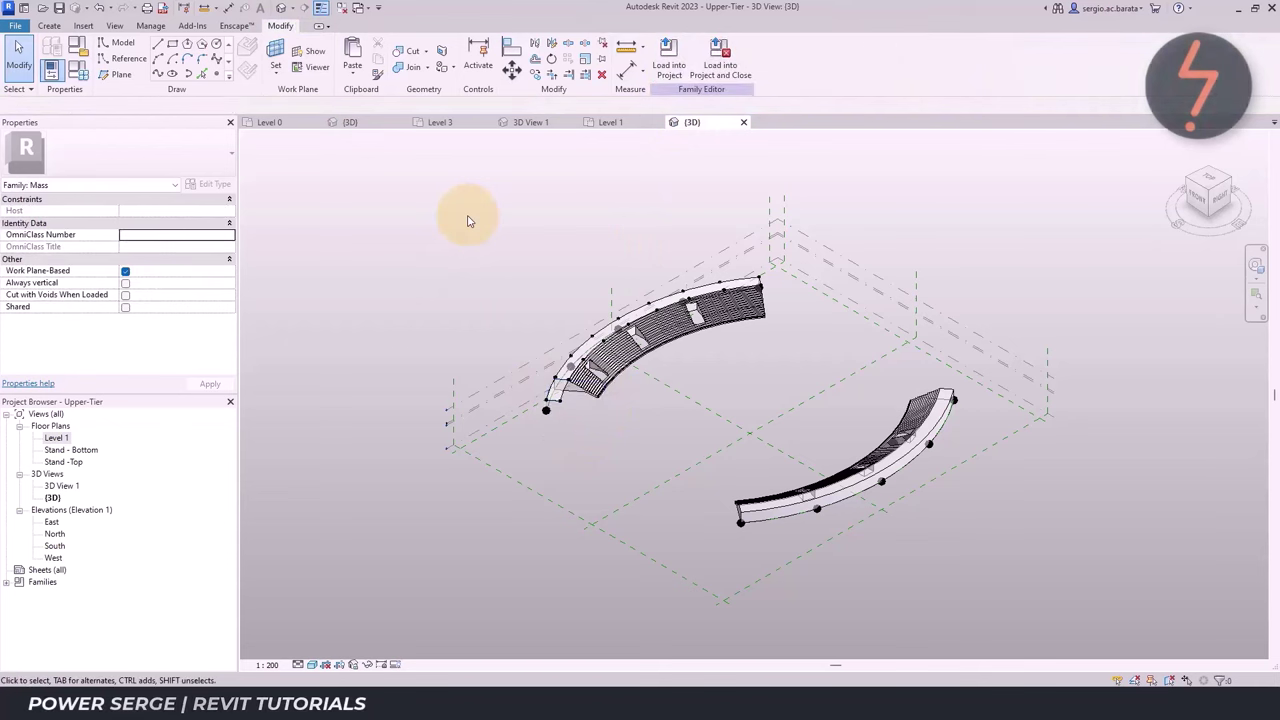
# Turn the pasted rectangle into a void form at the upper stand's left end
pyautogui.rightClick(490, 540)
pyautogui.click(530, 434)
pyautogui.moveTo(508, 334); pyautogui.dragTo(628, 438)
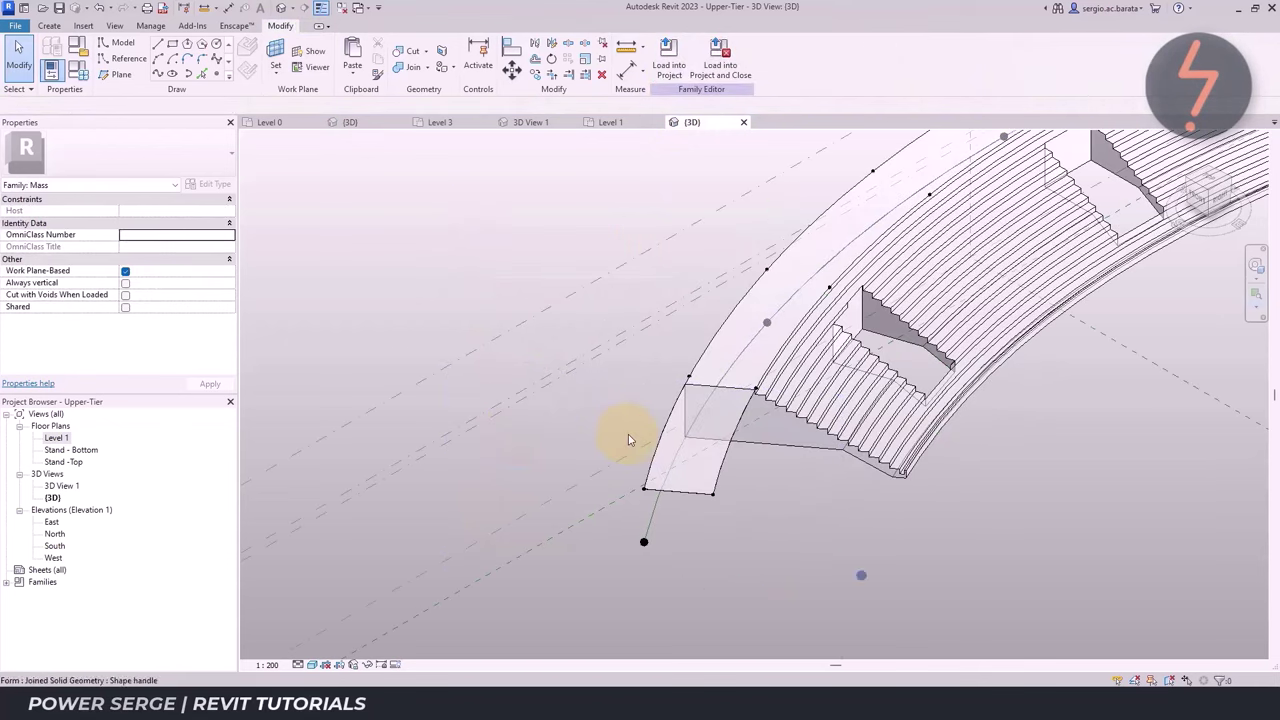
pyautogui.click(830, 462)
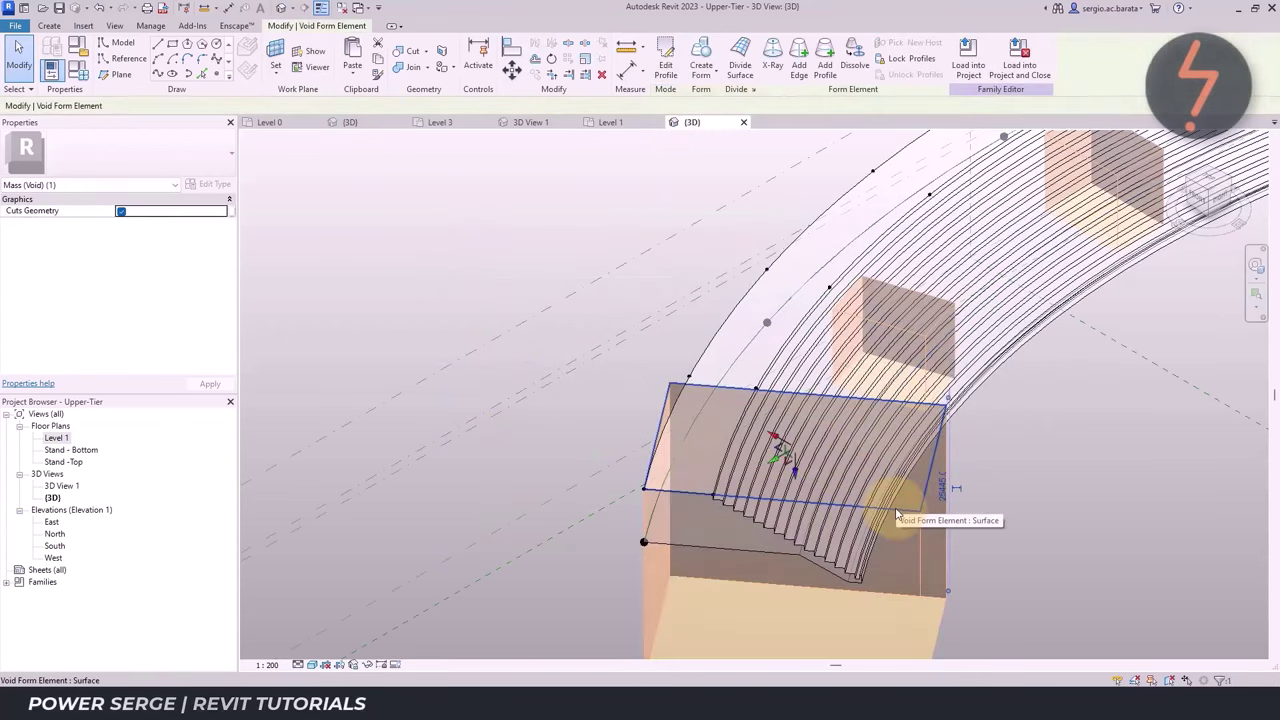
pyautogui.click(1208, 196)
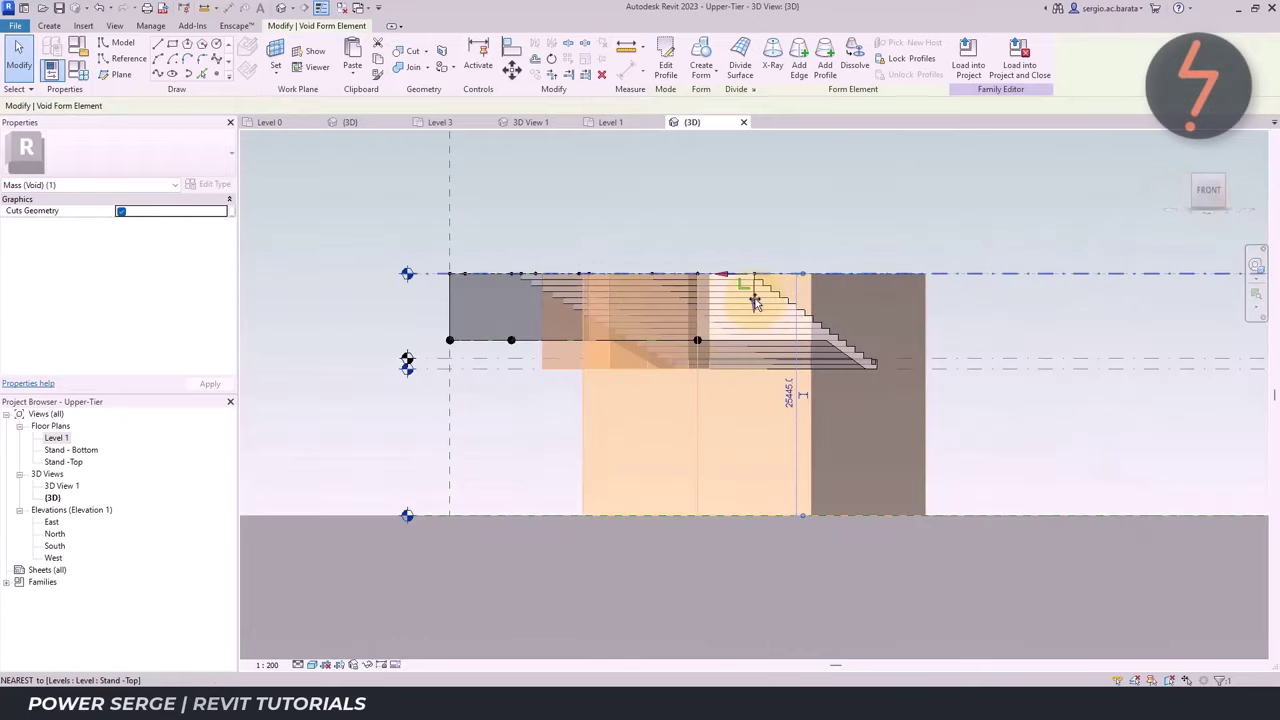
pyautogui.click(883, 206)
pyautogui.click(1220, 180)
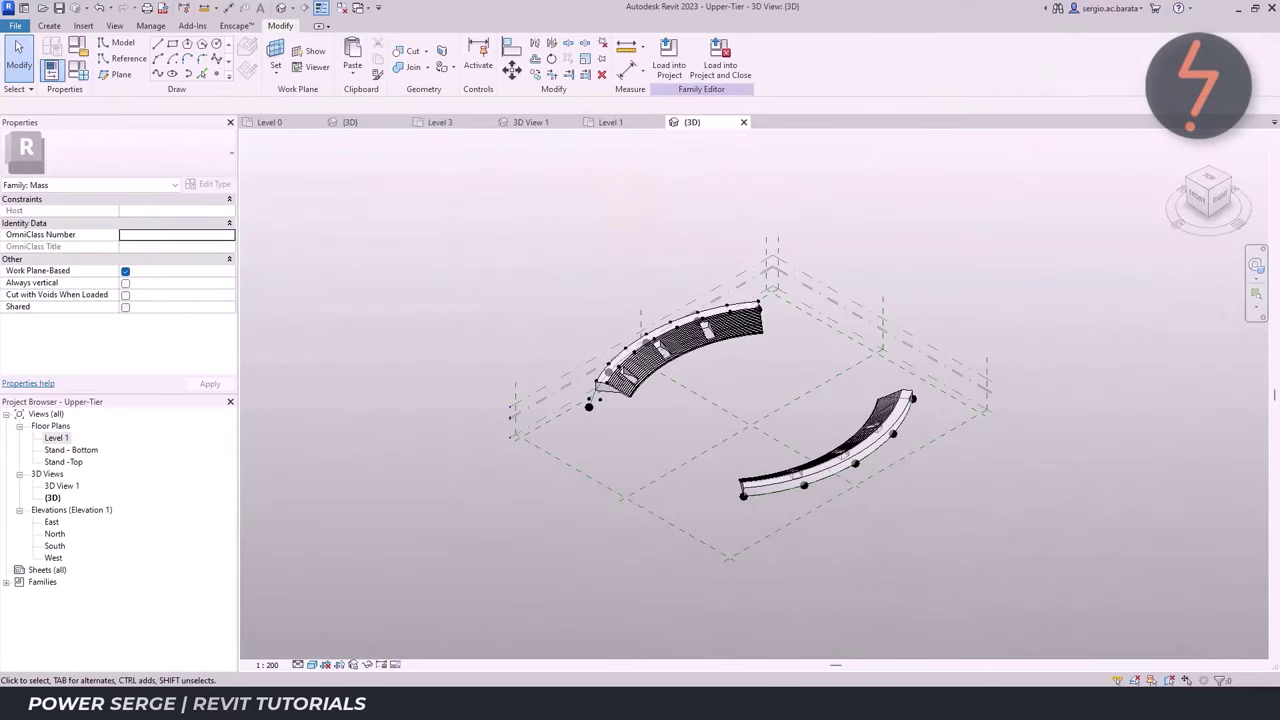
# Resize the void box by editing its 2000 dimension, then fit the model in view
pyautogui.click(617, 402)
pyautogui.click(1208, 190)
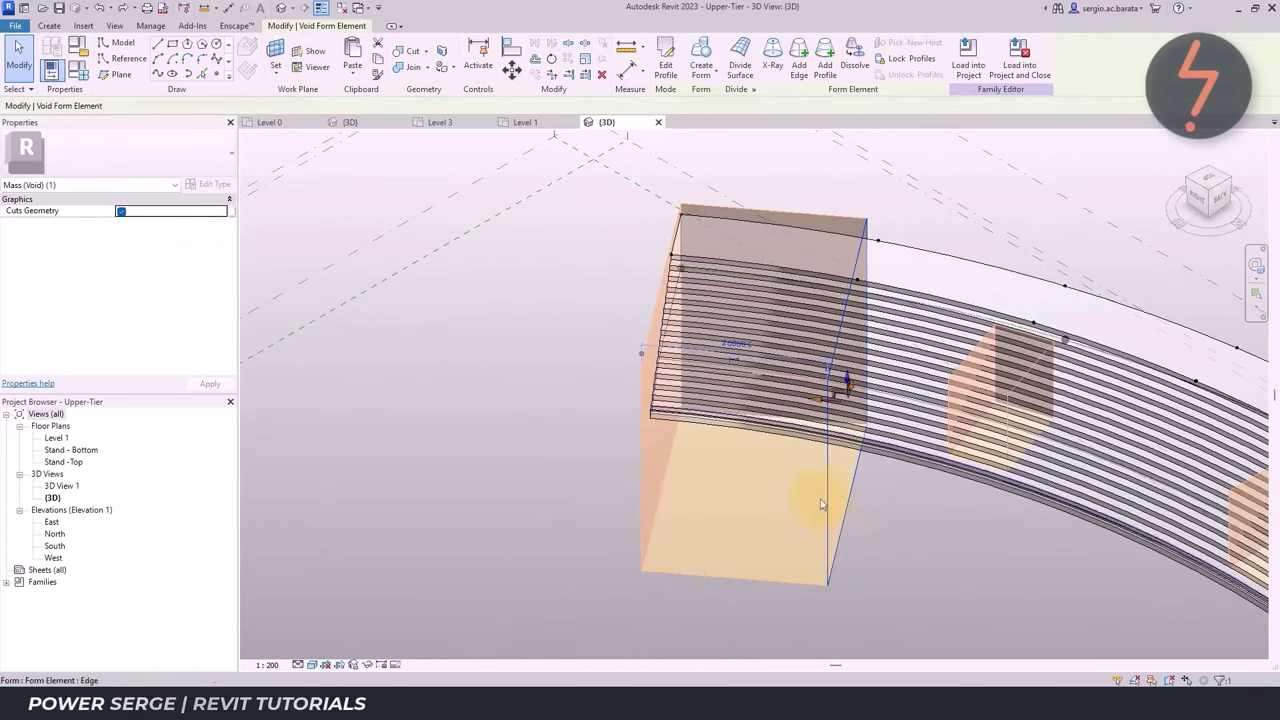
pyautogui.click(725, 342)
pyautogui.click(493, 302)
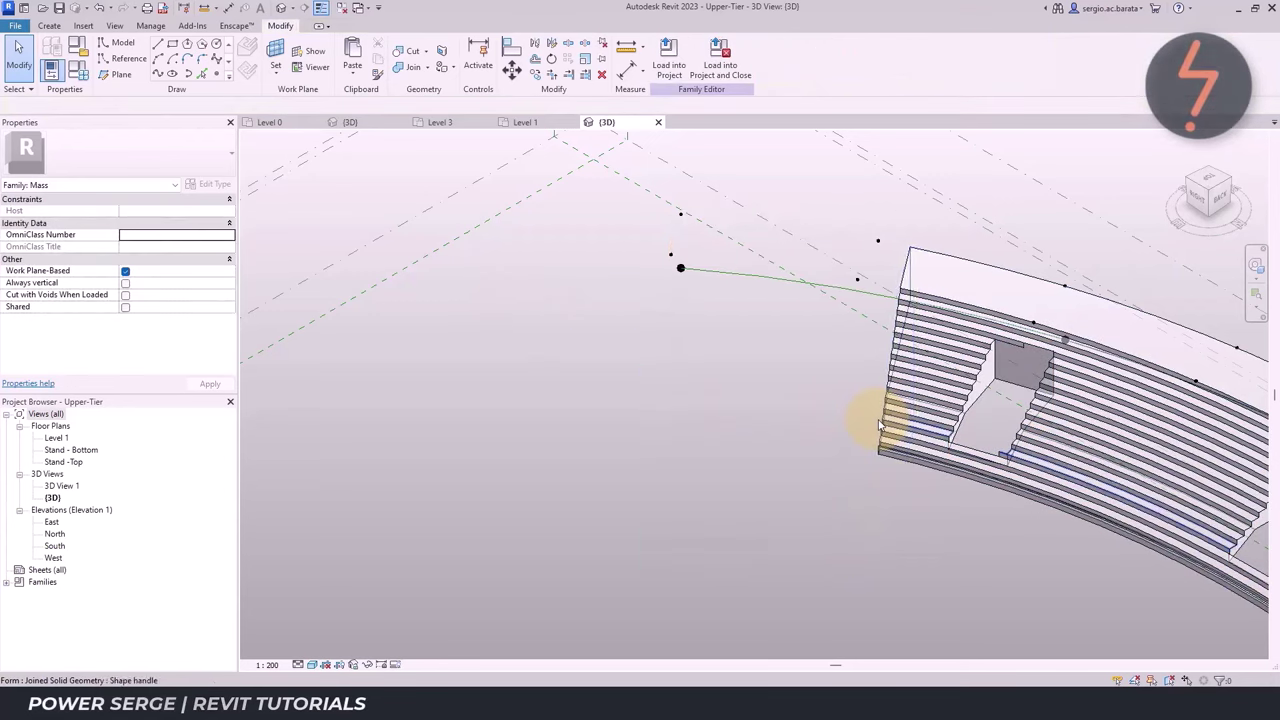
pyautogui.click(879, 427)
pyautogui.click(777, 166)
pyautogui.rightClick(520, 360)
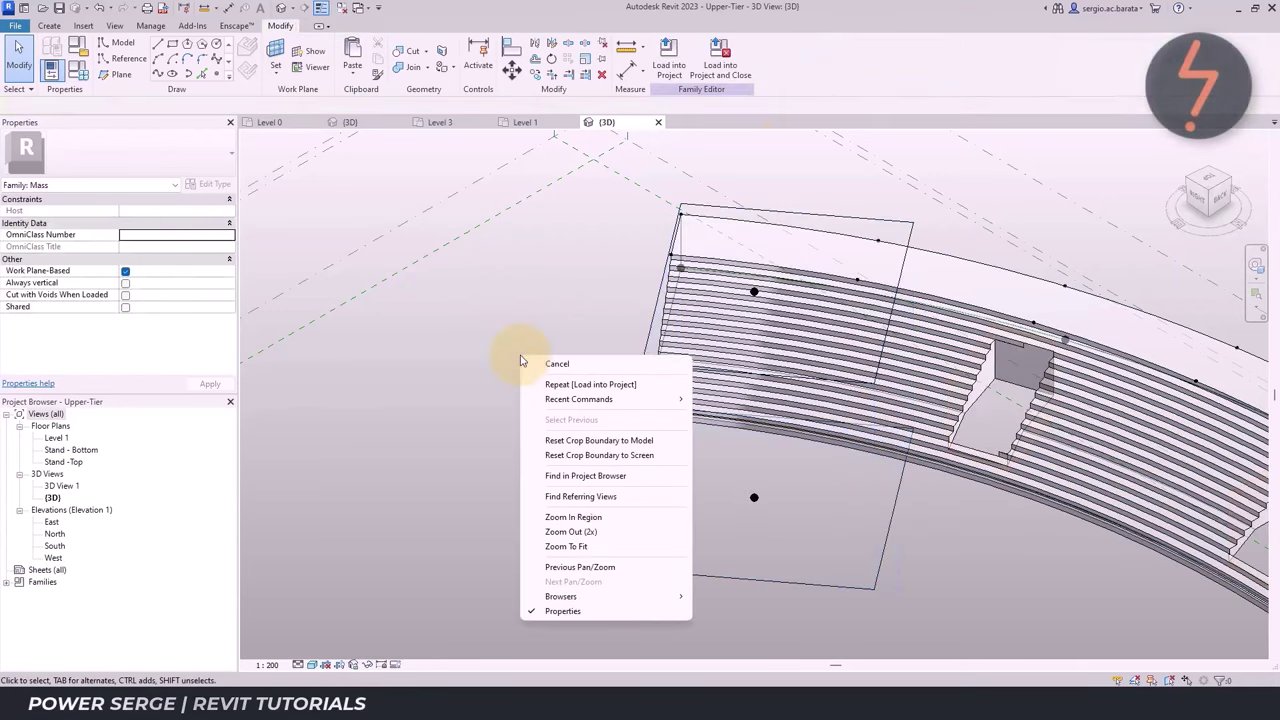
pyautogui.click(559, 546)
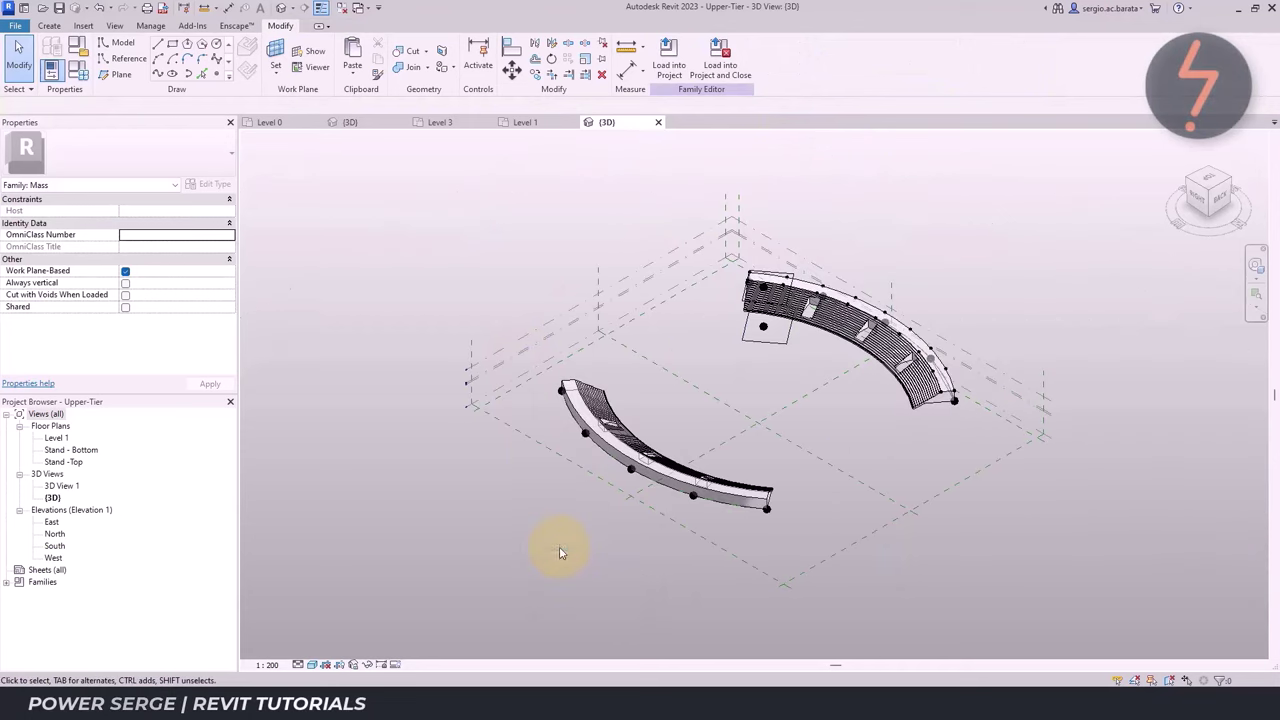
# Mirror the rectangular end profile to the other ends of both stands
pyautogui.click(744, 338)
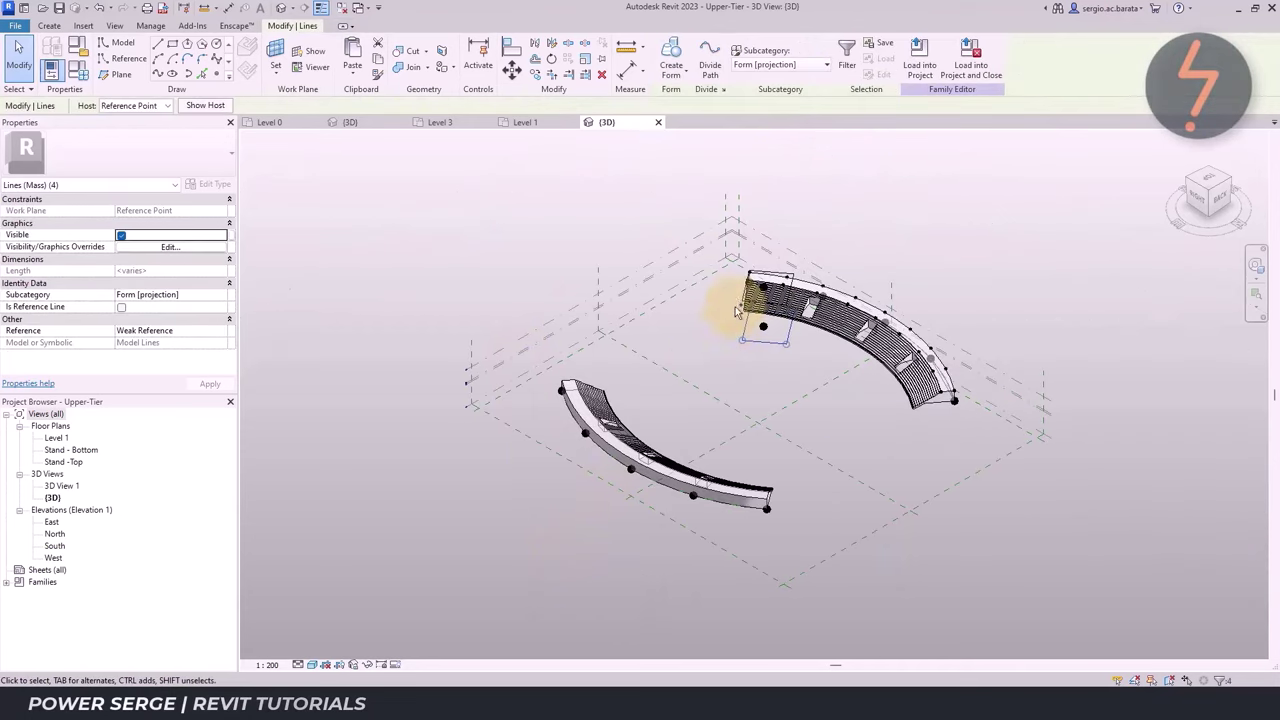
pyautogui.click(795, 405)
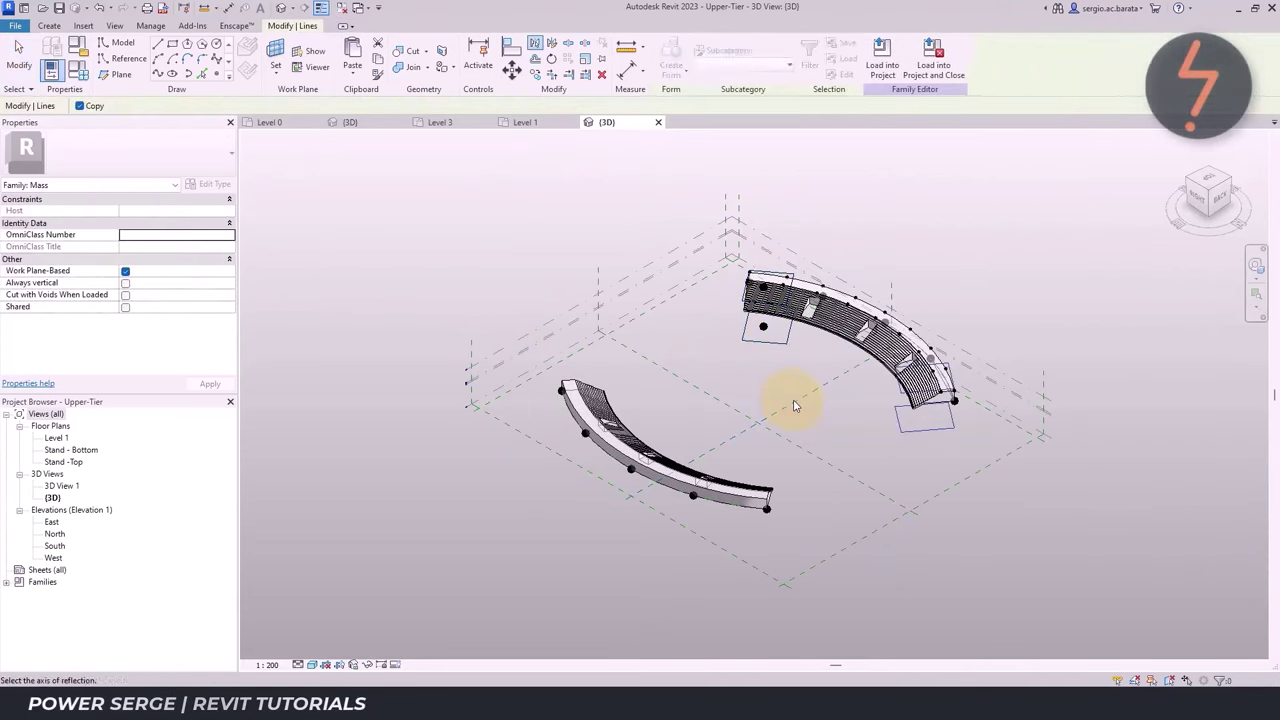
pyautogui.click(900, 400)
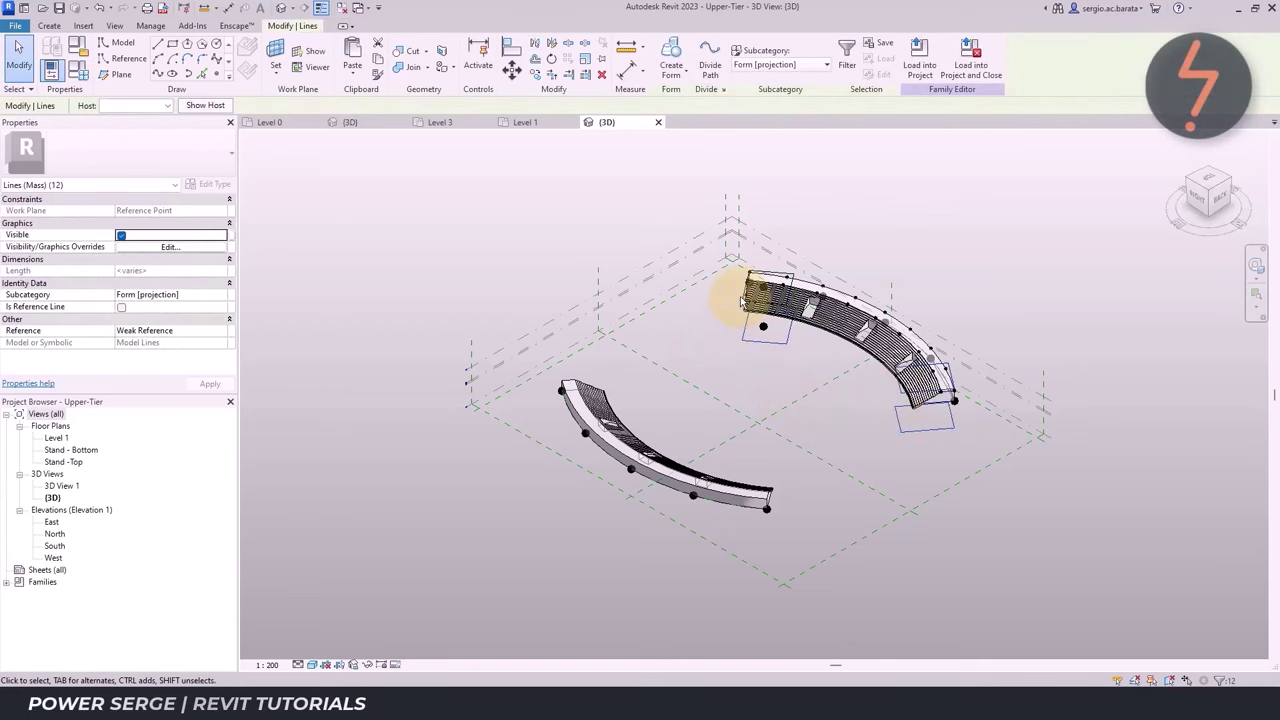
pyautogui.click(688, 372)
pyautogui.click(719, 330)
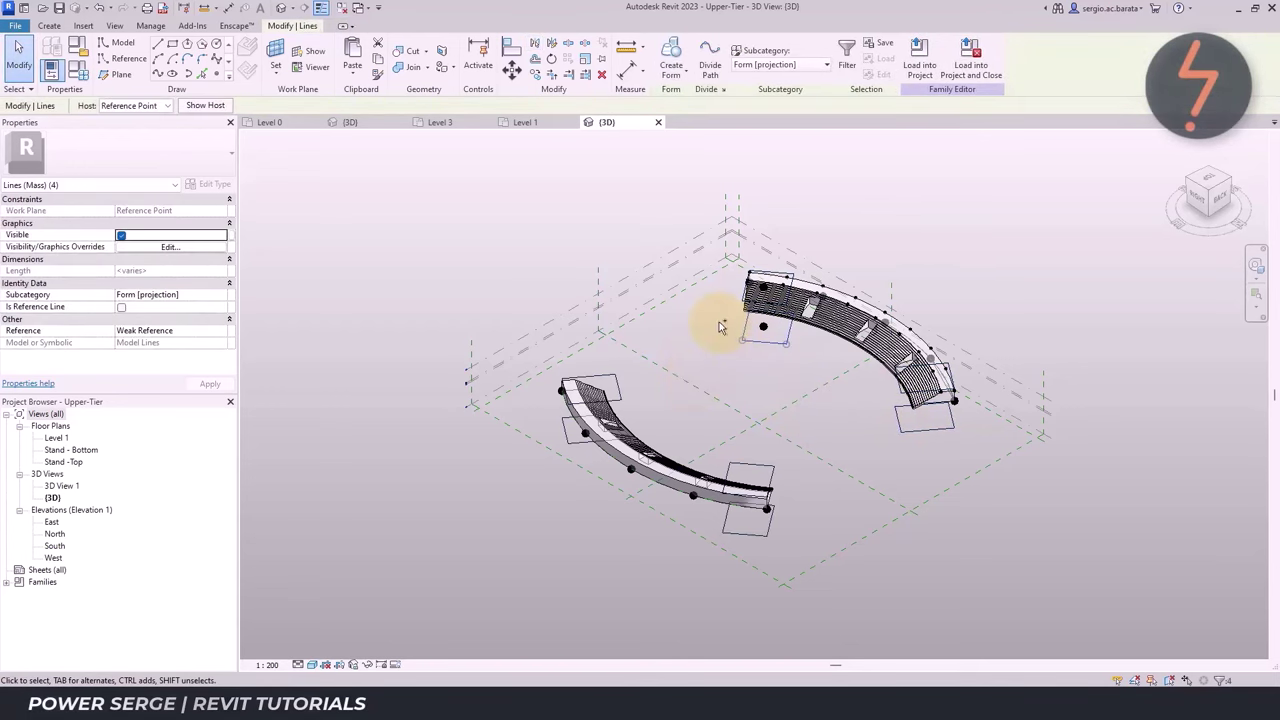
# Extend the upper stand as a solid form to its mirrored end profile
pyautogui.click(671, 72)
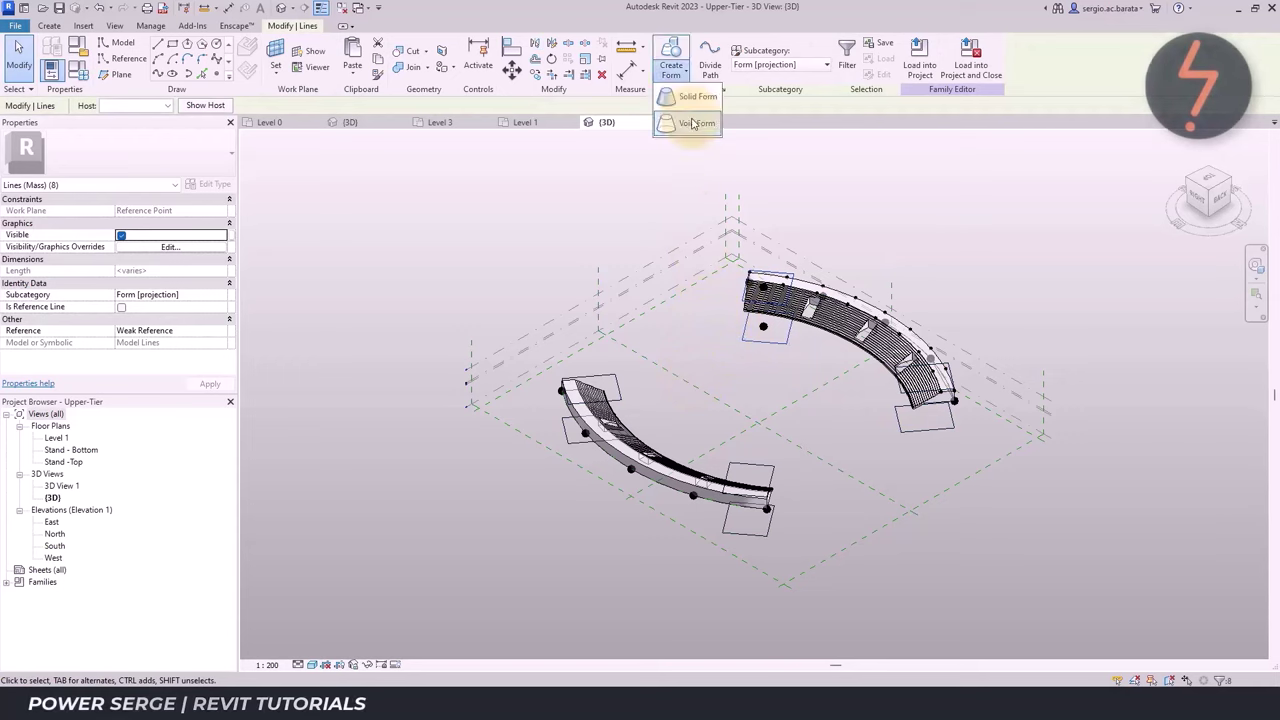
pyautogui.click(690, 108)
pyautogui.click(900, 400)
pyautogui.keyDown('ctrl'); pyautogui.click(835, 305); pyautogui.keyUp('ctrl')
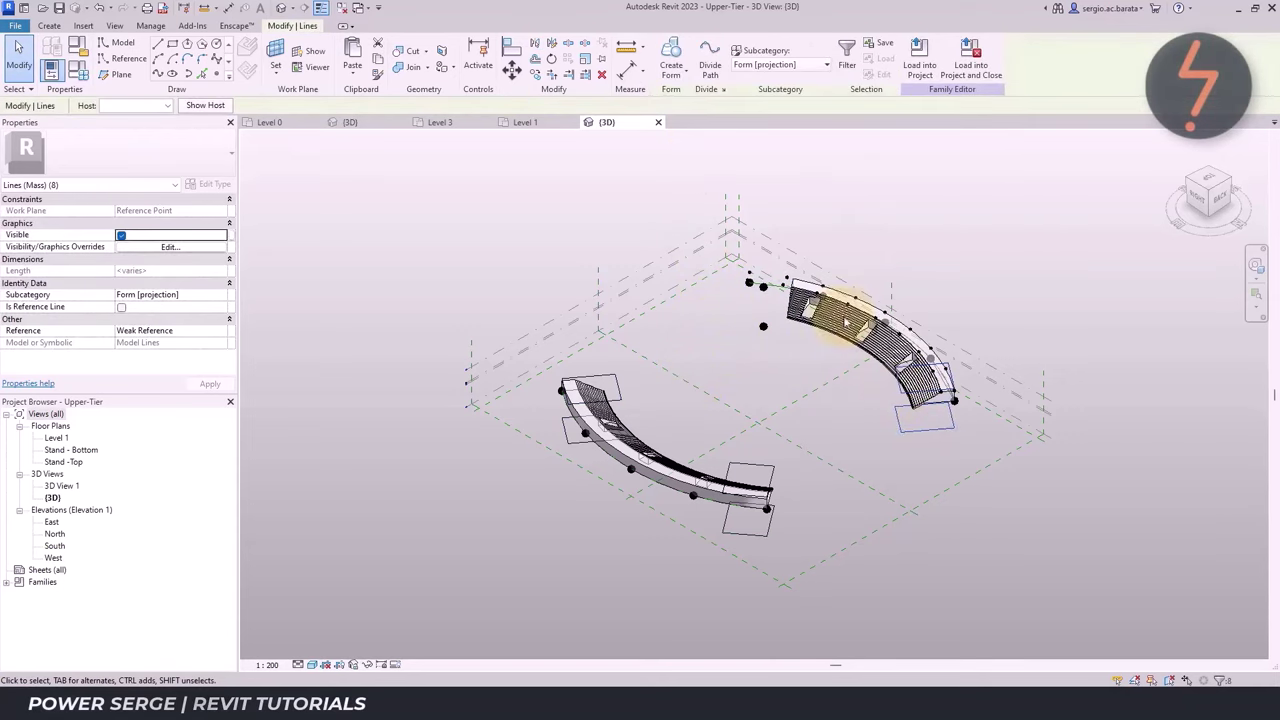
# Extend the lower stand as solid forms to its right and left end profiles
pyautogui.click(671, 72)
pyautogui.click(690, 108)
pyautogui.click(768, 512)
pyautogui.keyDown('ctrl'); pyautogui.click(738, 486); pyautogui.keyUp('ctrl')
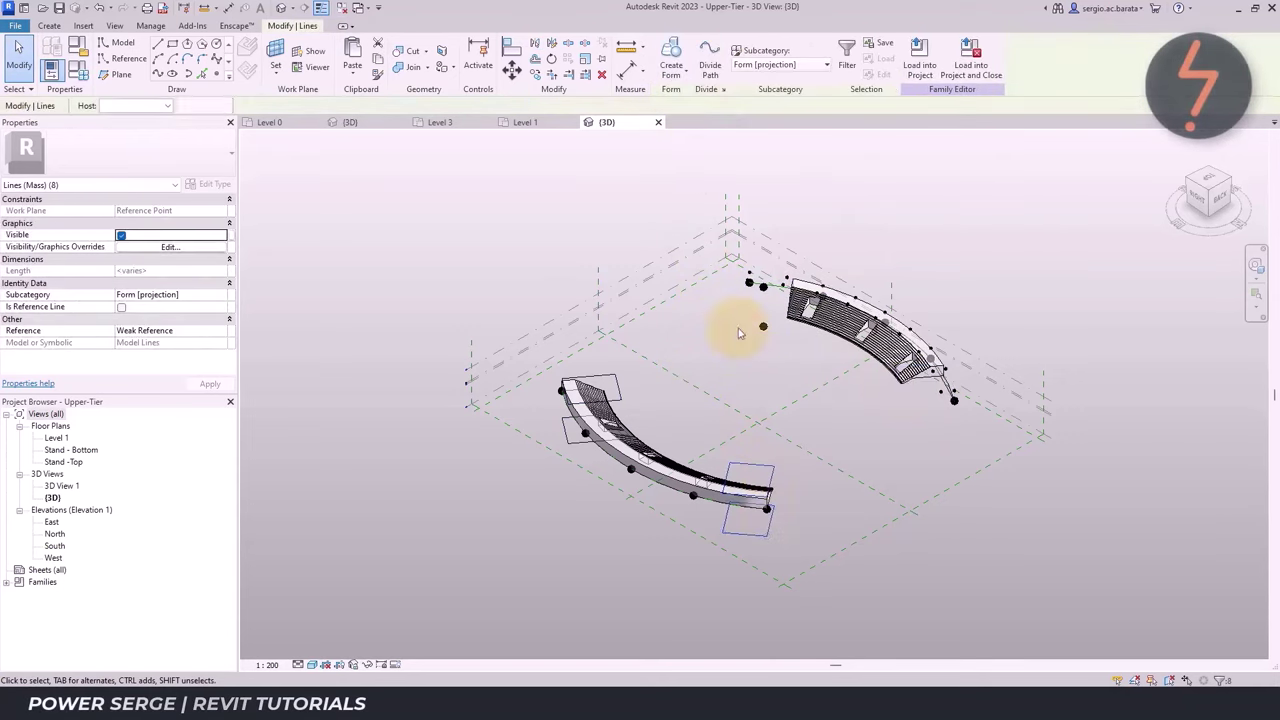
pyautogui.click(671, 72)
pyautogui.click(690, 108)
pyautogui.click(563, 432)
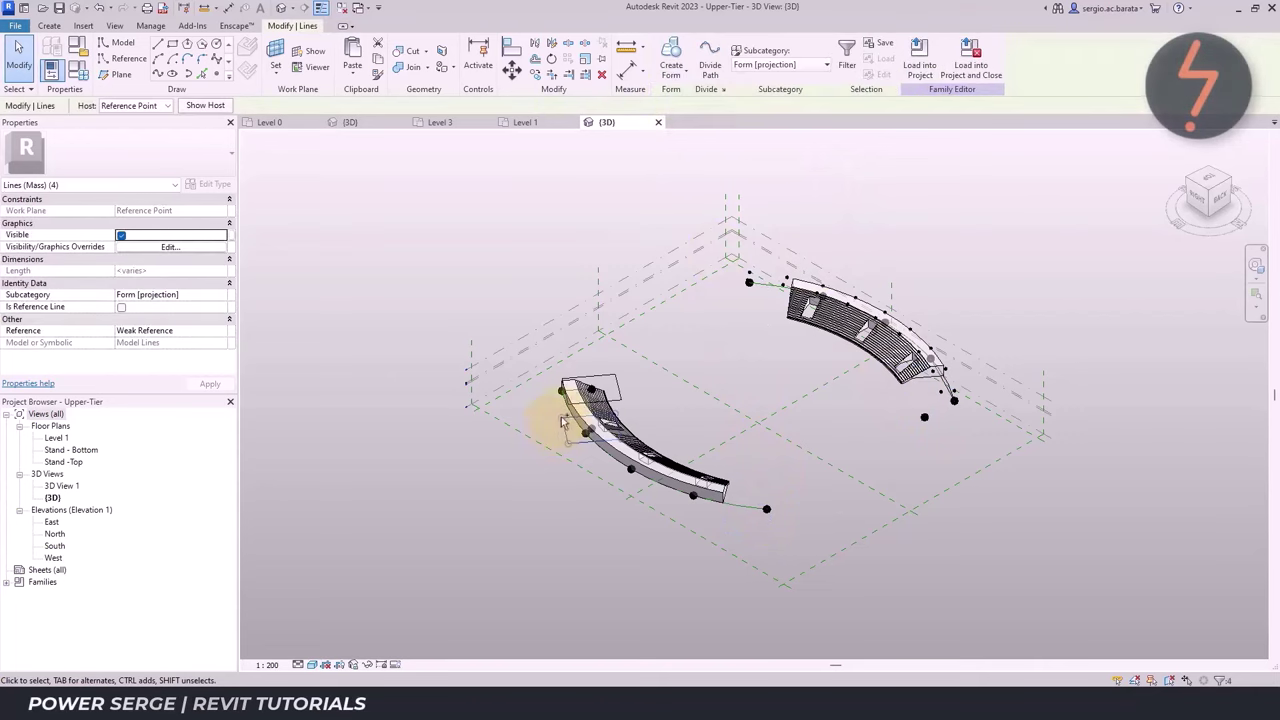
pyautogui.click(671, 72)
pyautogui.click(690, 108)
# Load Upper-Tier into Stadium, overwriting the old version, and open the Lower-Tier family
pyautogui.click(668, 55)
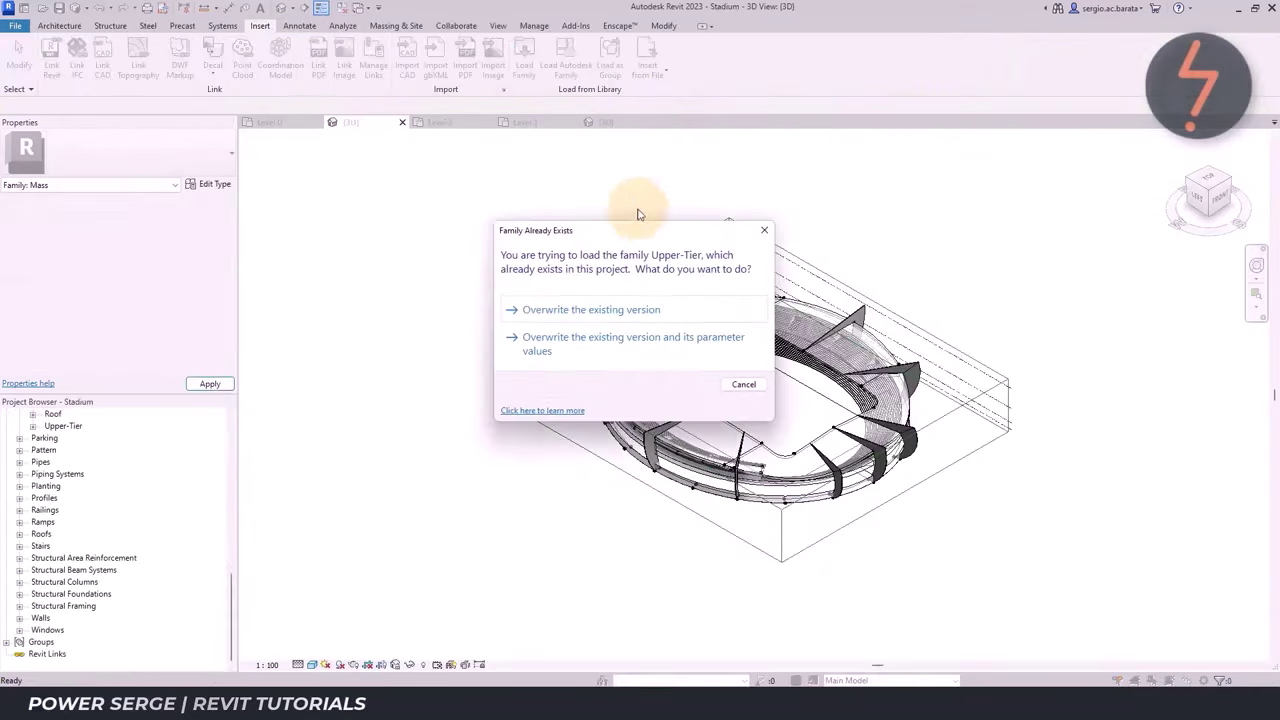
pyautogui.click(560, 257)
pyautogui.moveTo(415, 413); pyautogui.dragTo(440, 390)
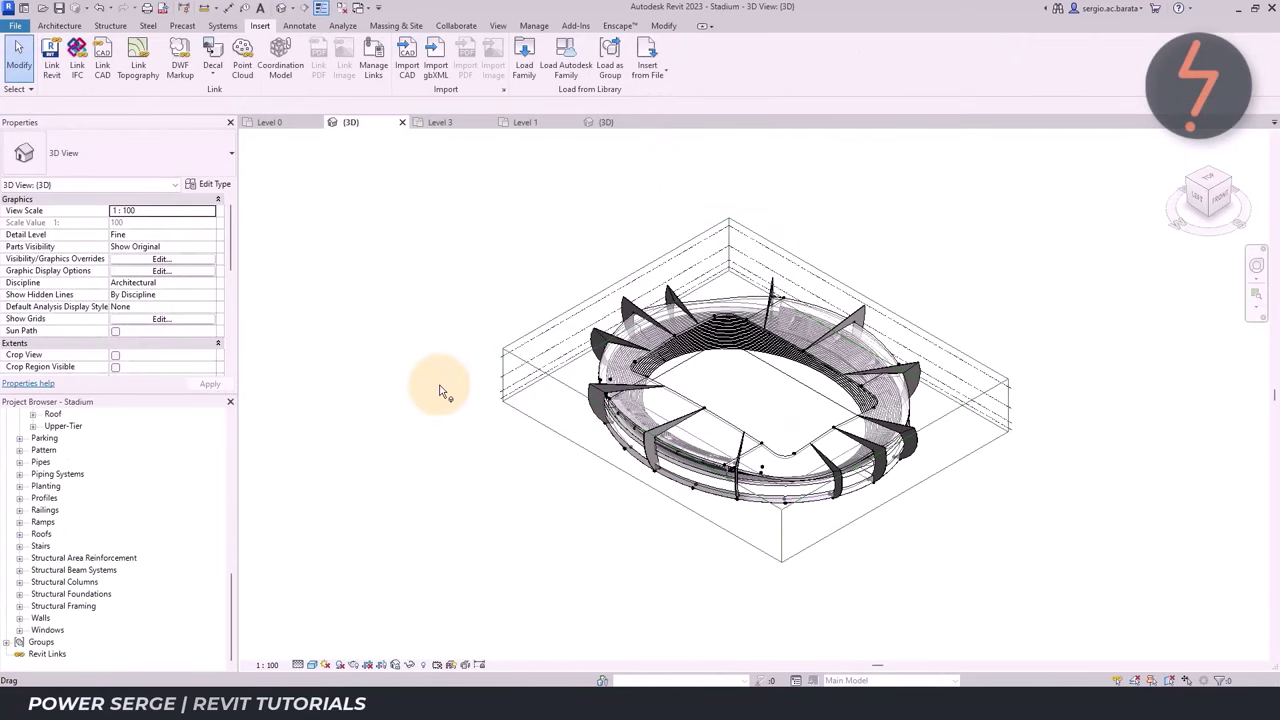
pyautogui.click(700, 485)
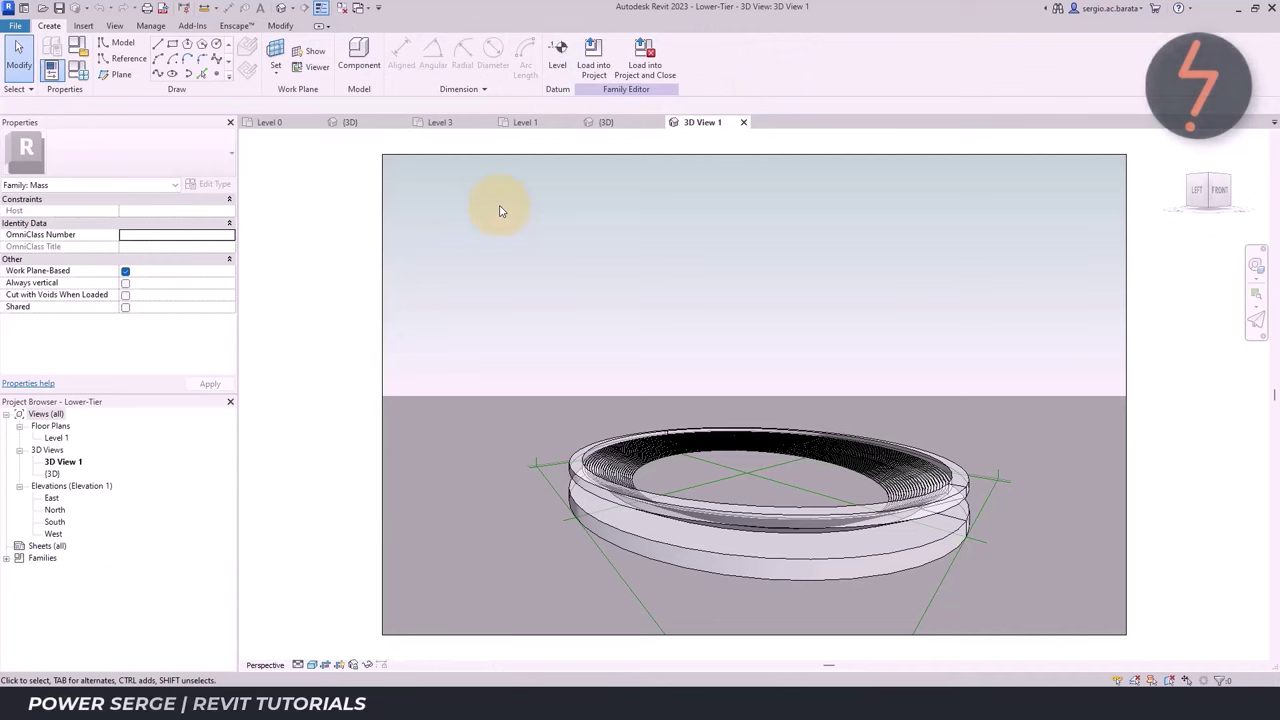
# In the Level 1 plan, draw a small rectangle of model lines on the ring
pyautogui.doubleClick(56, 437)
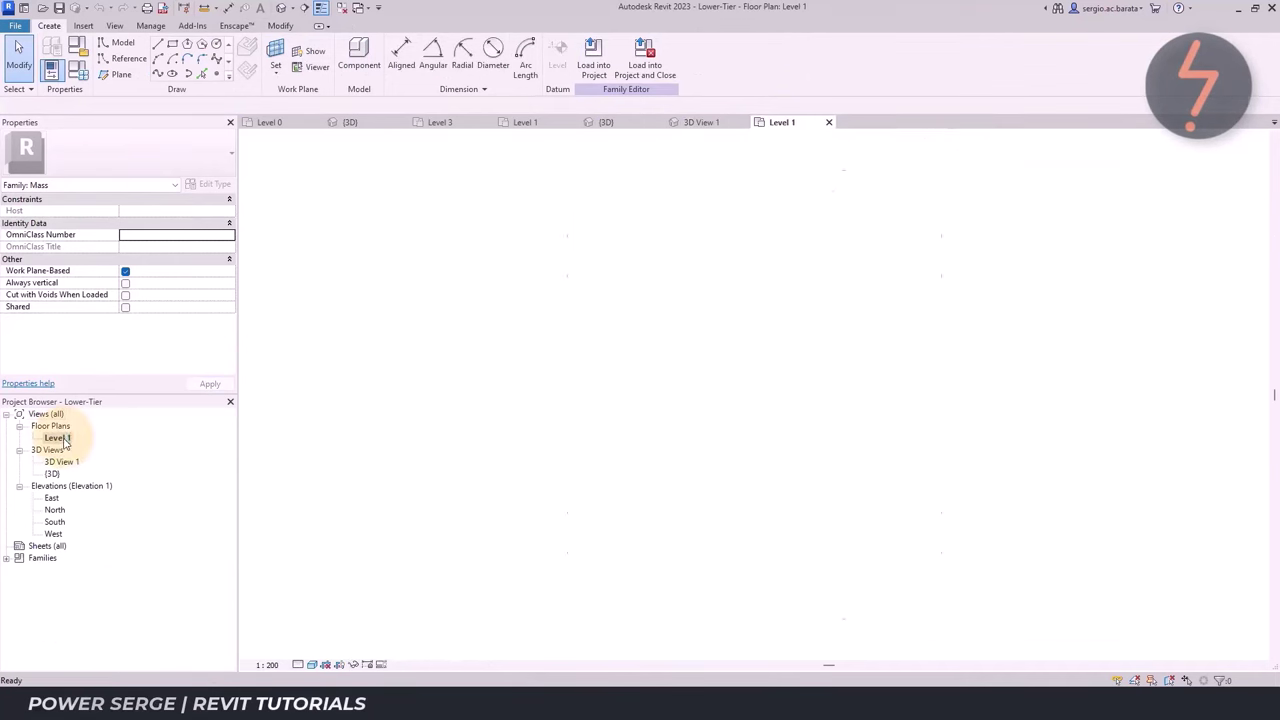
pyautogui.click(177, 50)
pyautogui.click(650, 355)
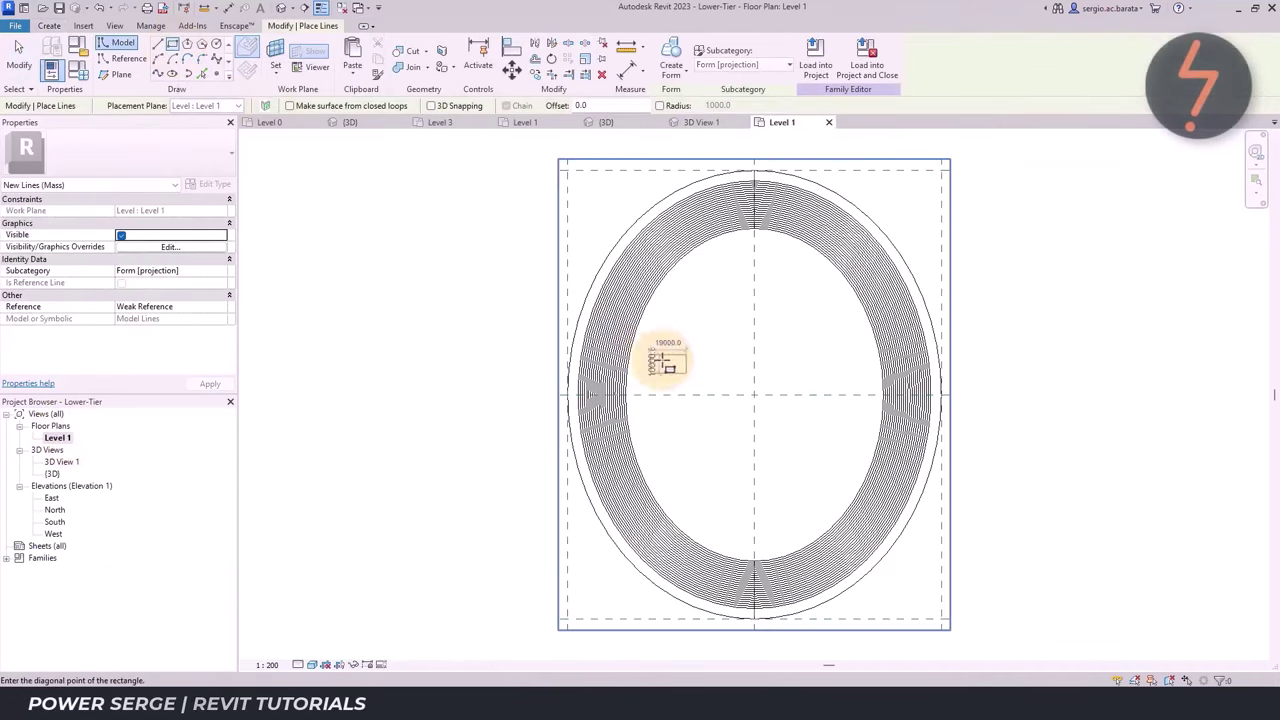
pyautogui.click(706, 381)
pyautogui.press('Escape')
pyautogui.press('Escape')
pyautogui.press('z')
pyautogui.press('r')
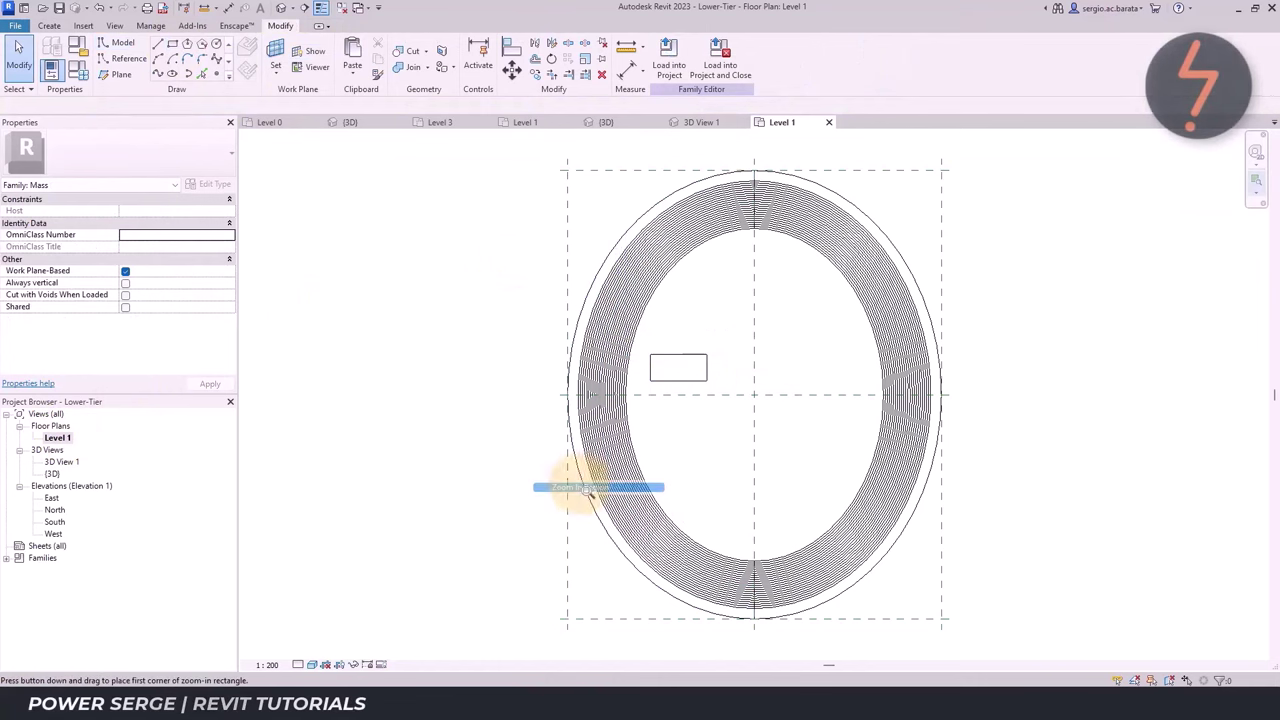
pyautogui.moveTo(517, 308); pyautogui.dragTo(740, 430)
# Resize the rectangle through its temporary dimensions to 100 and a 5000 height
pyautogui.click(988, 363)
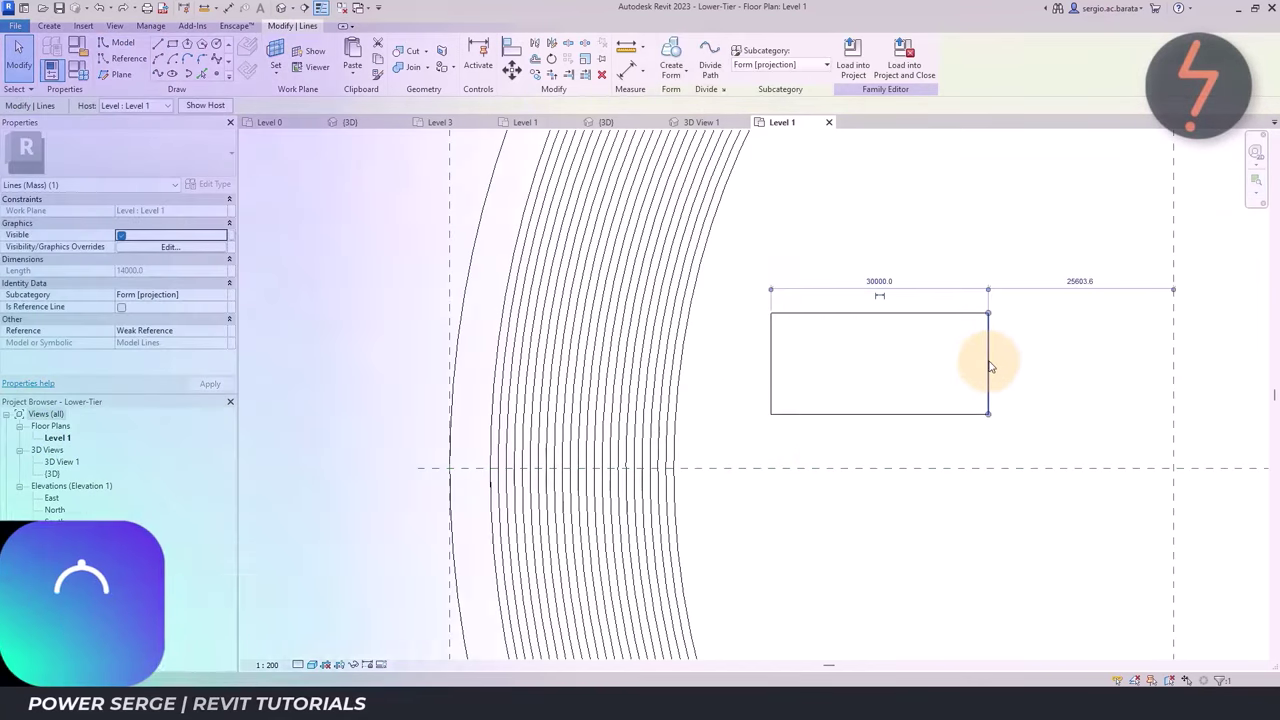
pyautogui.click(878, 282)
pyautogui.write('100')
pyautogui.press('Return')
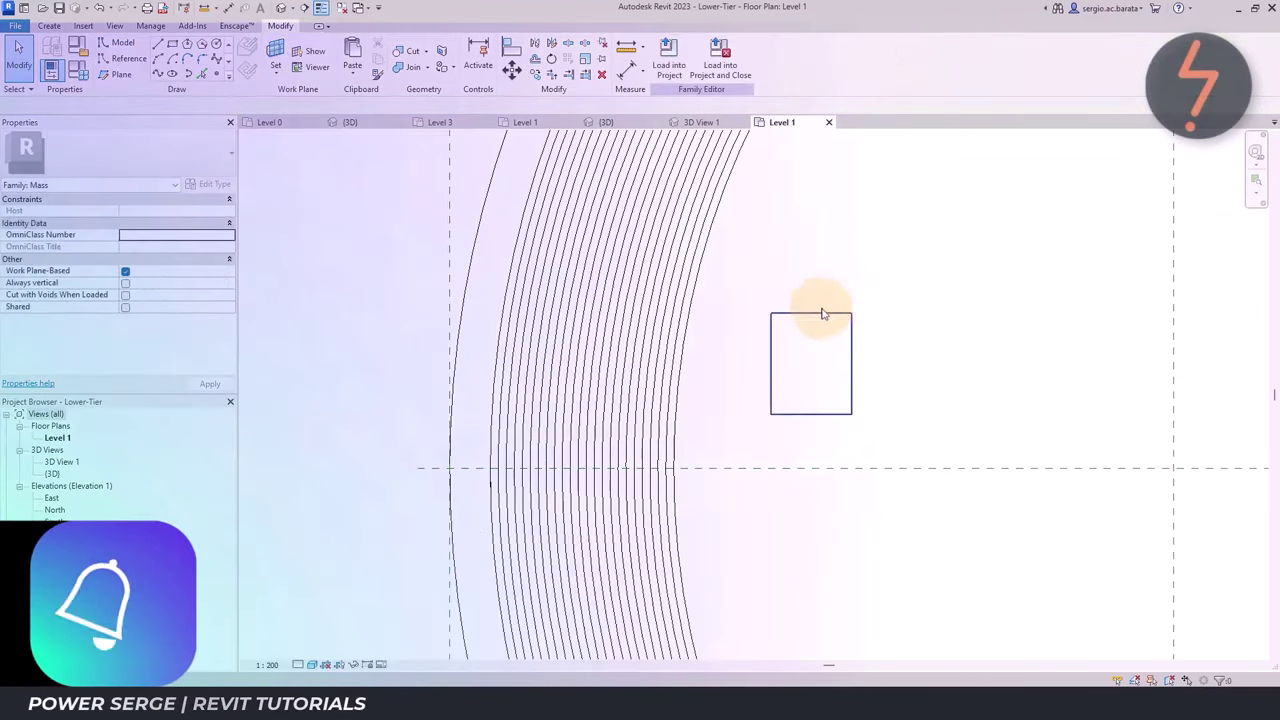
pyautogui.click(874, 363)
pyautogui.write('5000')
pyautogui.press('Return')
pyautogui.click(943, 331)
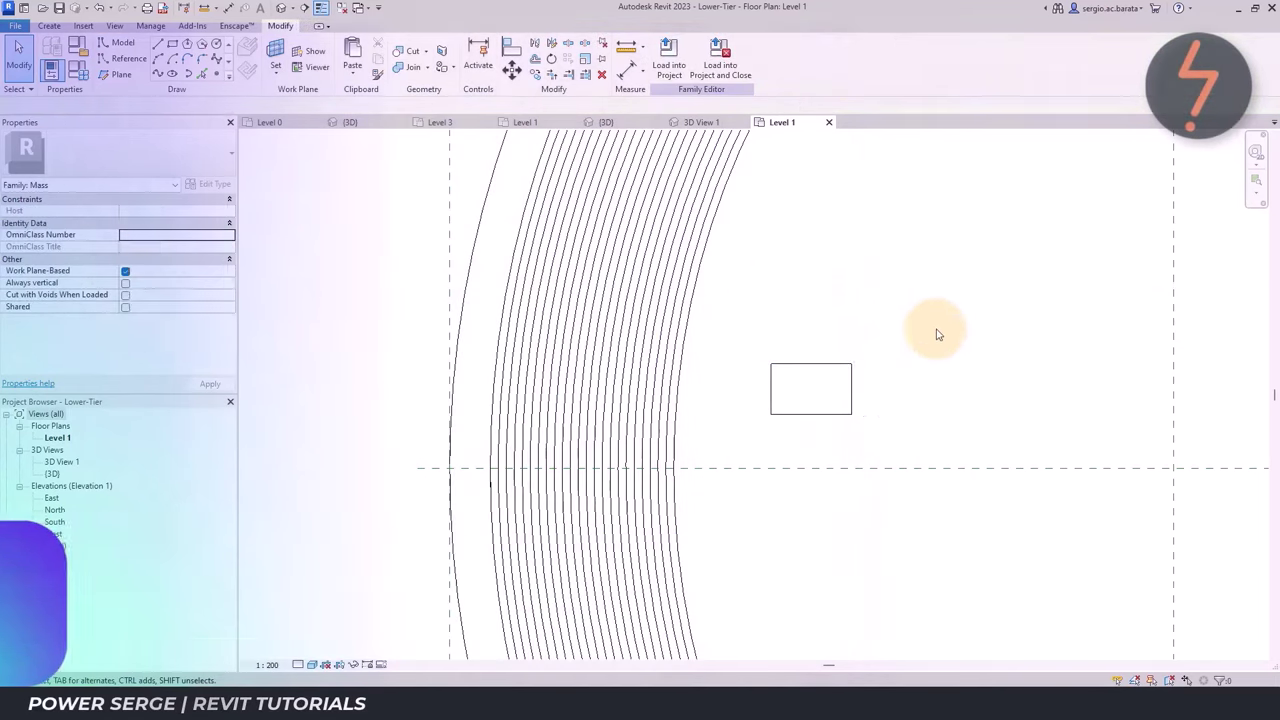
# Move the rectangle onto the ring's left side with MV
pyautogui.click(803, 414)
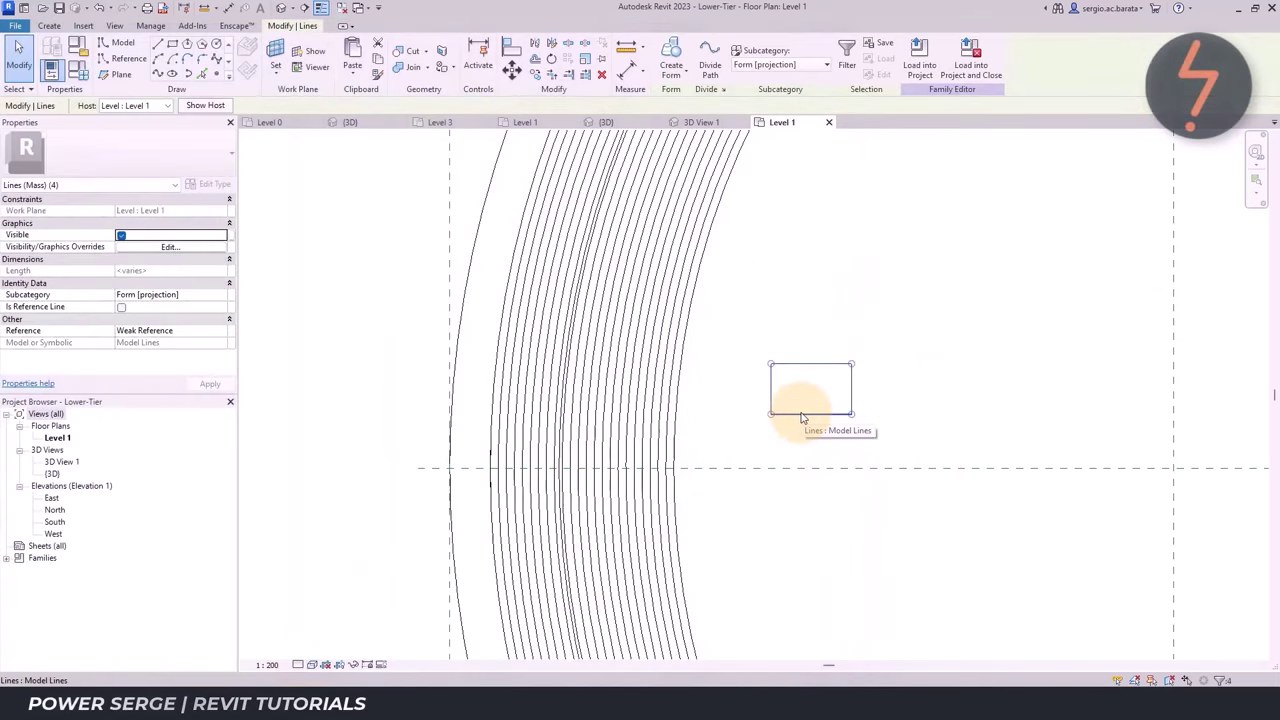
pyautogui.press('m')
pyautogui.press('v')
pyautogui.click(772, 390)
pyautogui.click(533, 468)
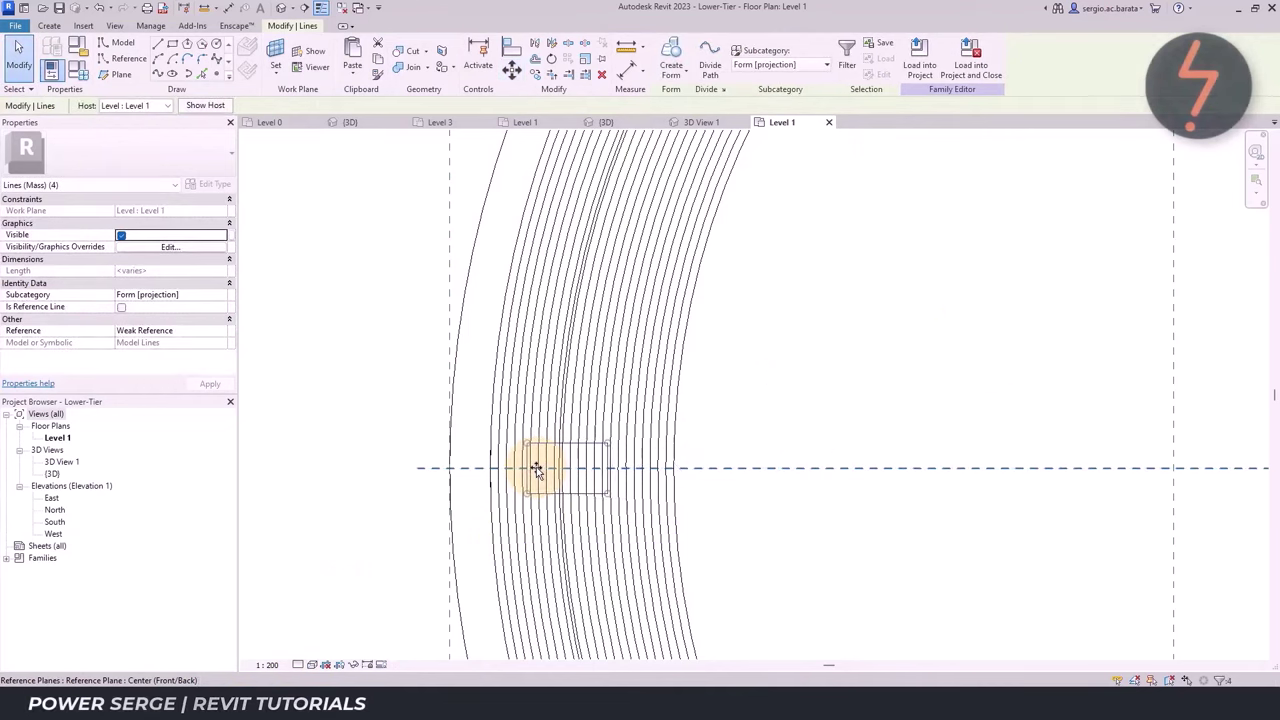
# Copy and rotate the rectangle to the ring's top and bottom, and mirror it to the right
pyautogui.rightClick(842, 420)
pyautogui.click(914, 569)
pyautogui.press('c')
pyautogui.press('o')
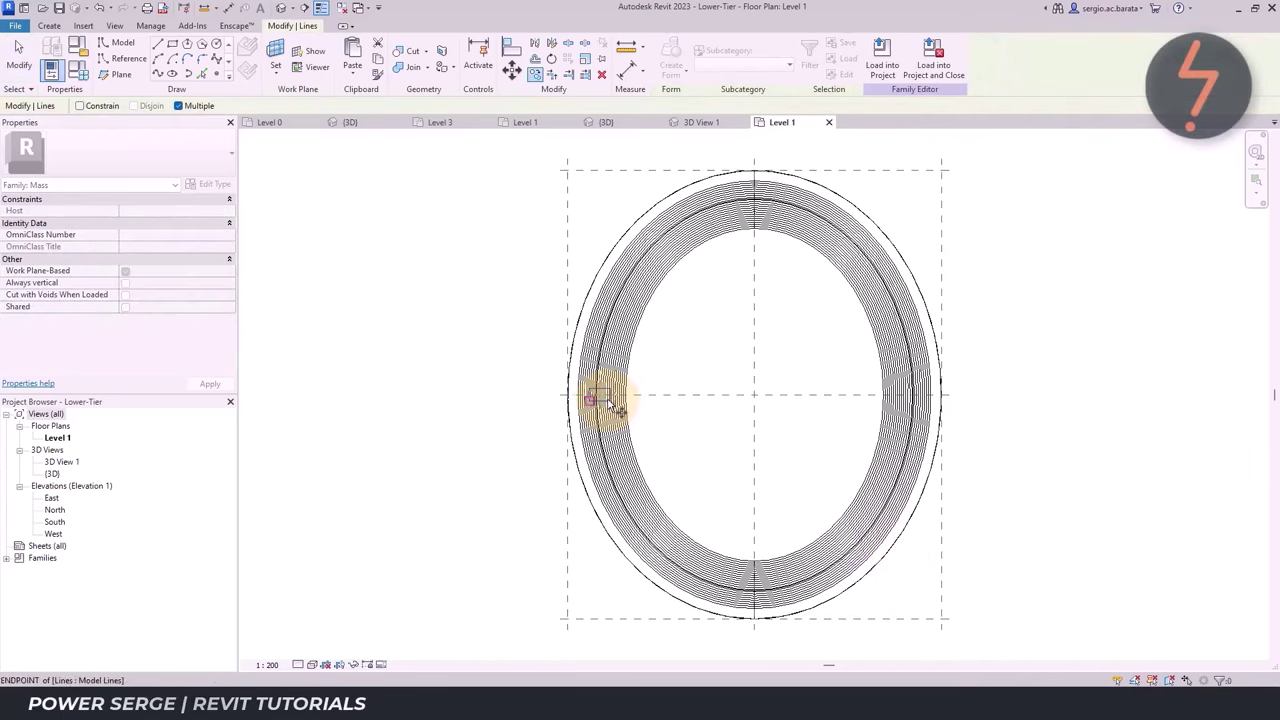
pyautogui.click(573, 394)
pyautogui.press('r')
pyautogui.press('o')
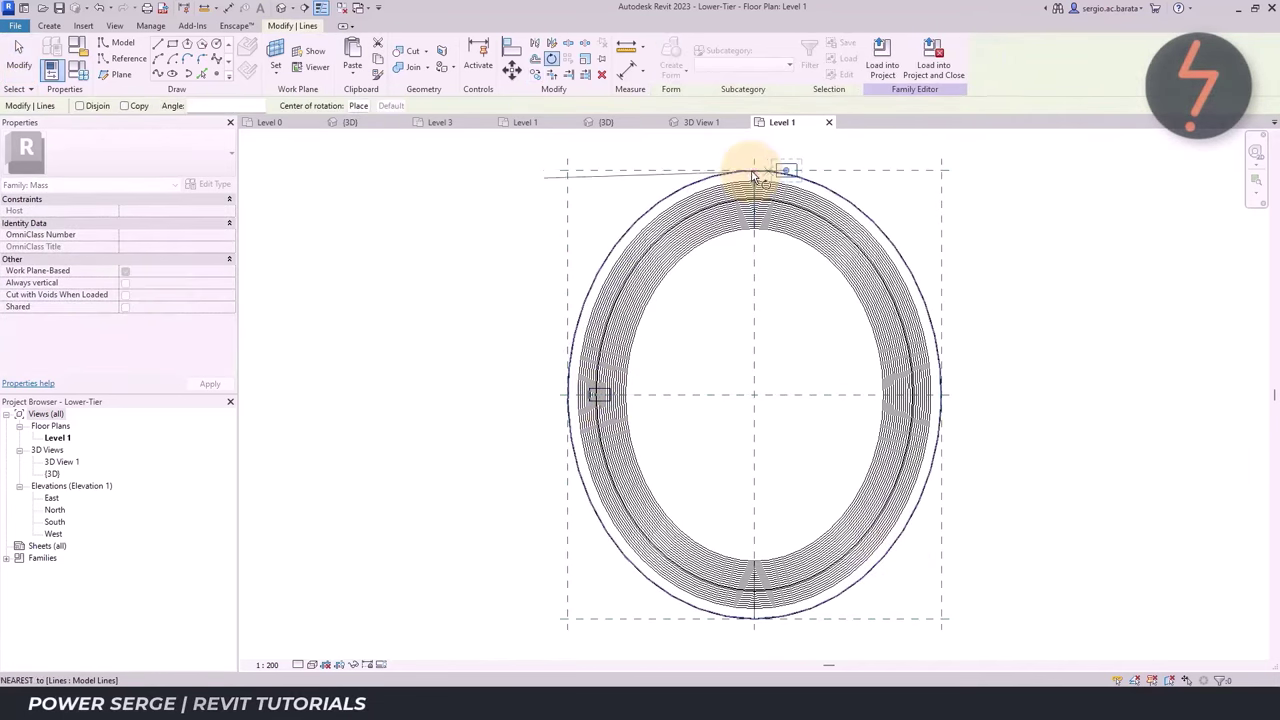
pyautogui.click(757, 320)
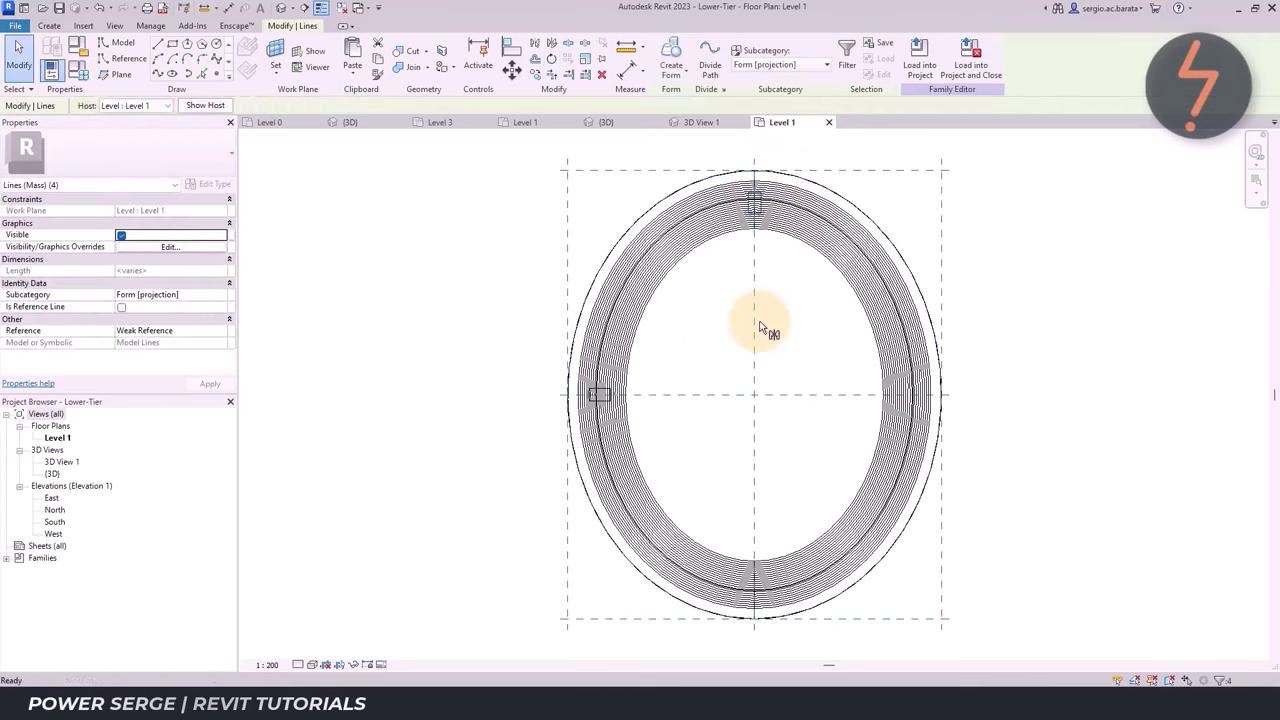
pyautogui.press('m')
pyautogui.press('m')
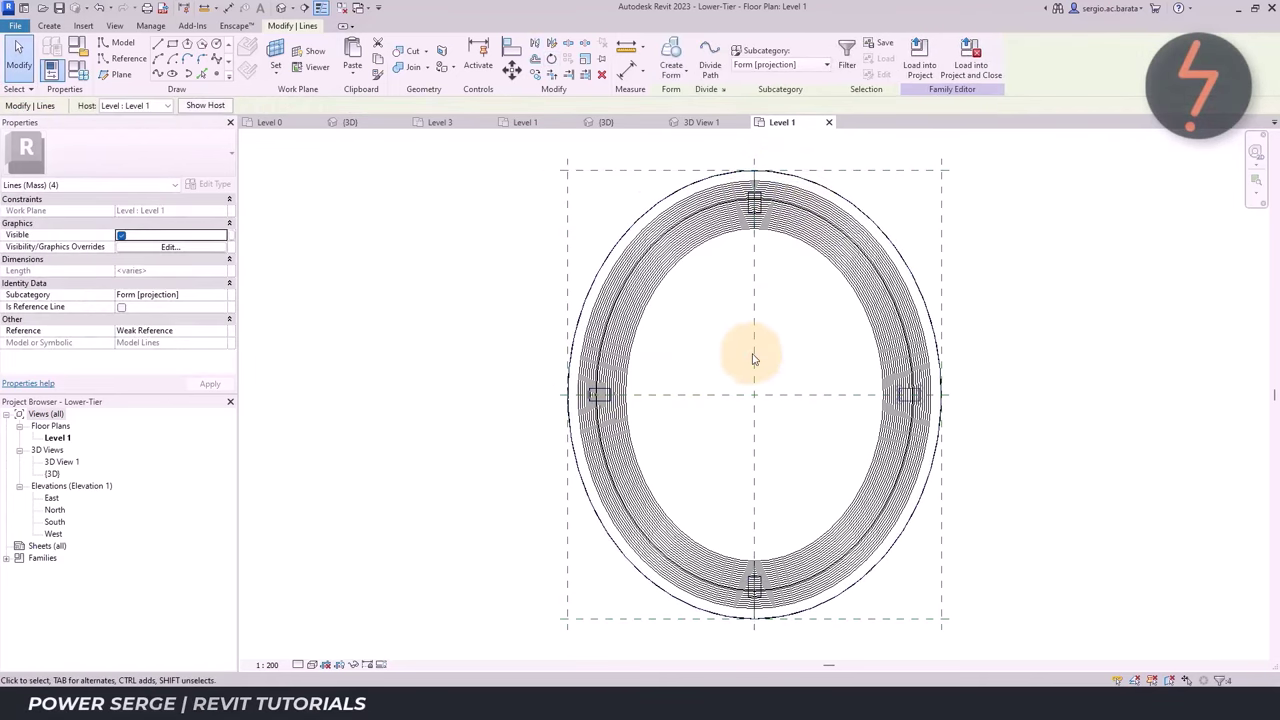
pyautogui.click(753, 359)
# In the North elevation, raise the level line to the top of the mass
pyautogui.doubleClick(55, 510)
pyautogui.click(323, 514)
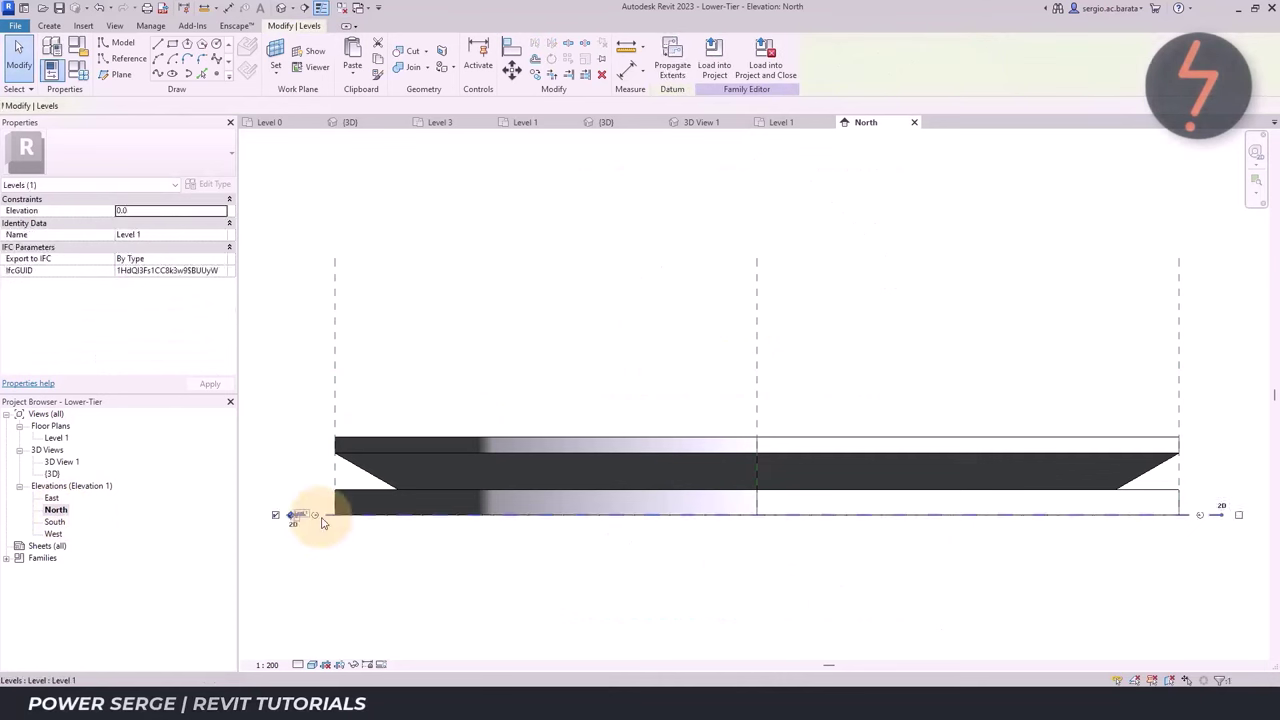
pyautogui.moveTo(323, 514)
pyautogui.mouseDown()
pyautogui.moveTo(355, 522)
pyautogui.moveTo(349, 437)
pyautogui.mouseUp()
# In a wireframe 3D view, paste the rectangles aligned onto Level 2
pyautogui.click(282, 7)
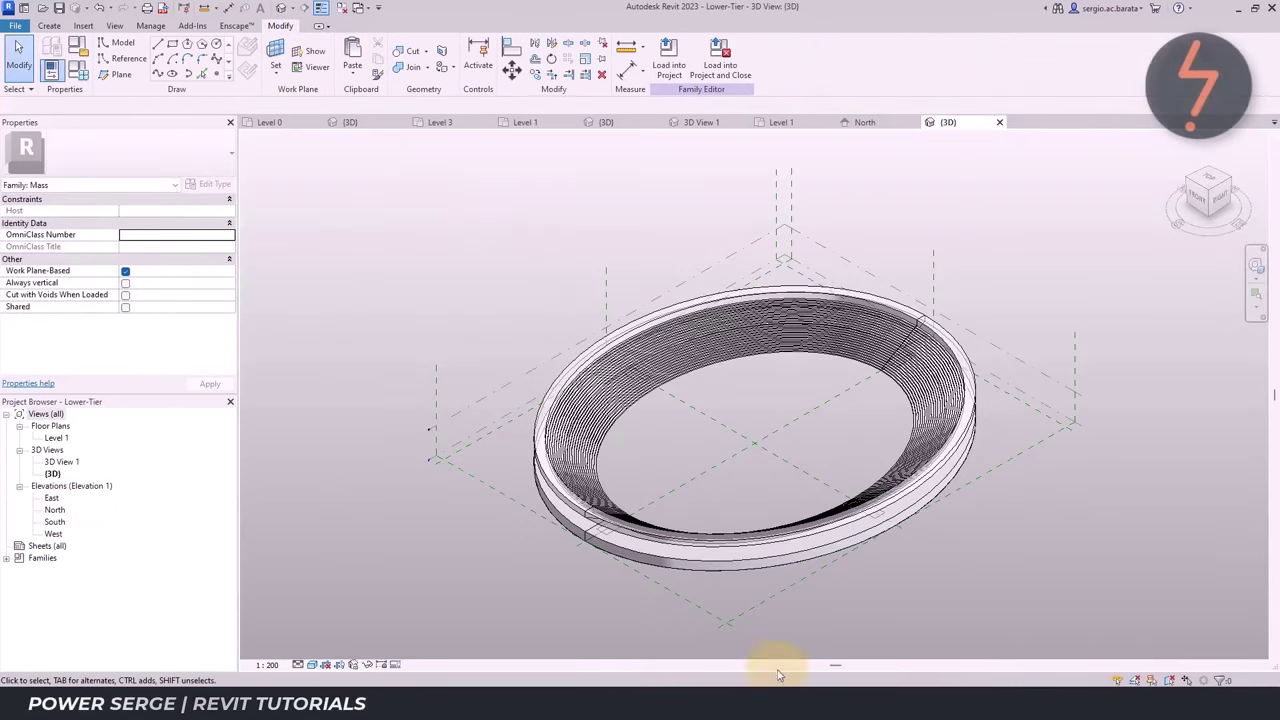
pyautogui.click(311, 664)
pyautogui.click(340, 596)
pyautogui.click(563, 517)
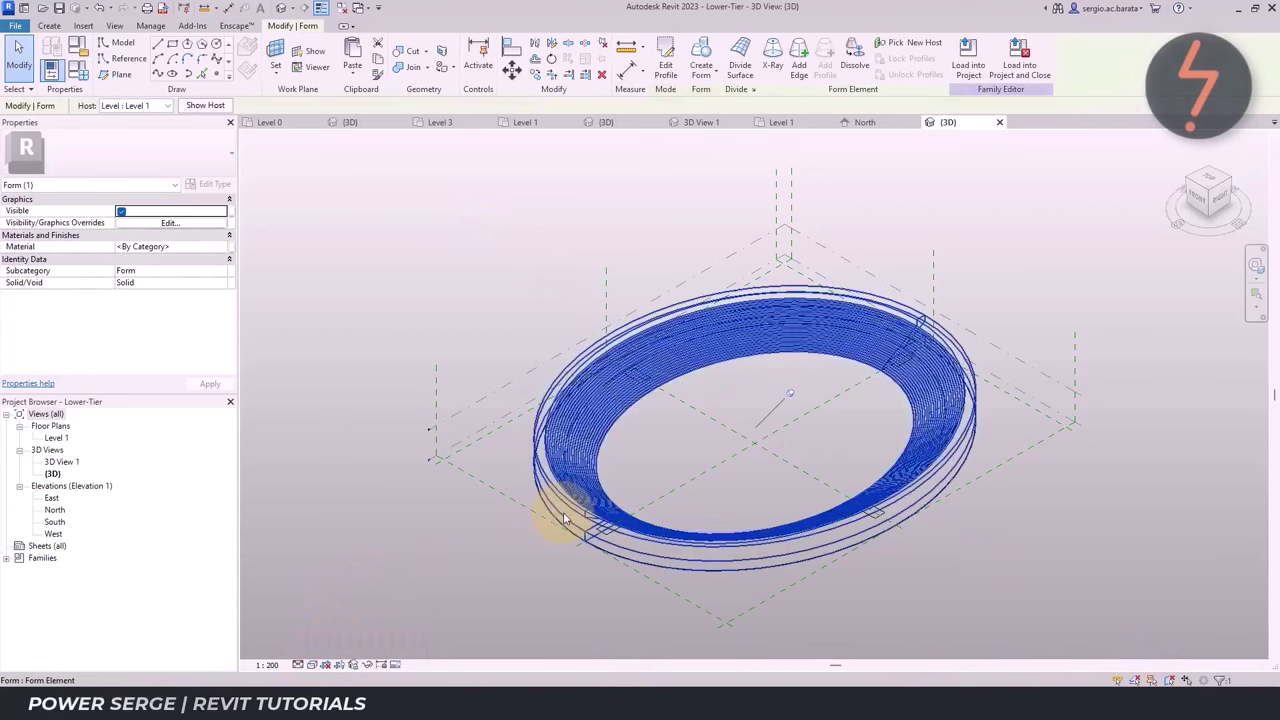
pyautogui.click(1152, 680)
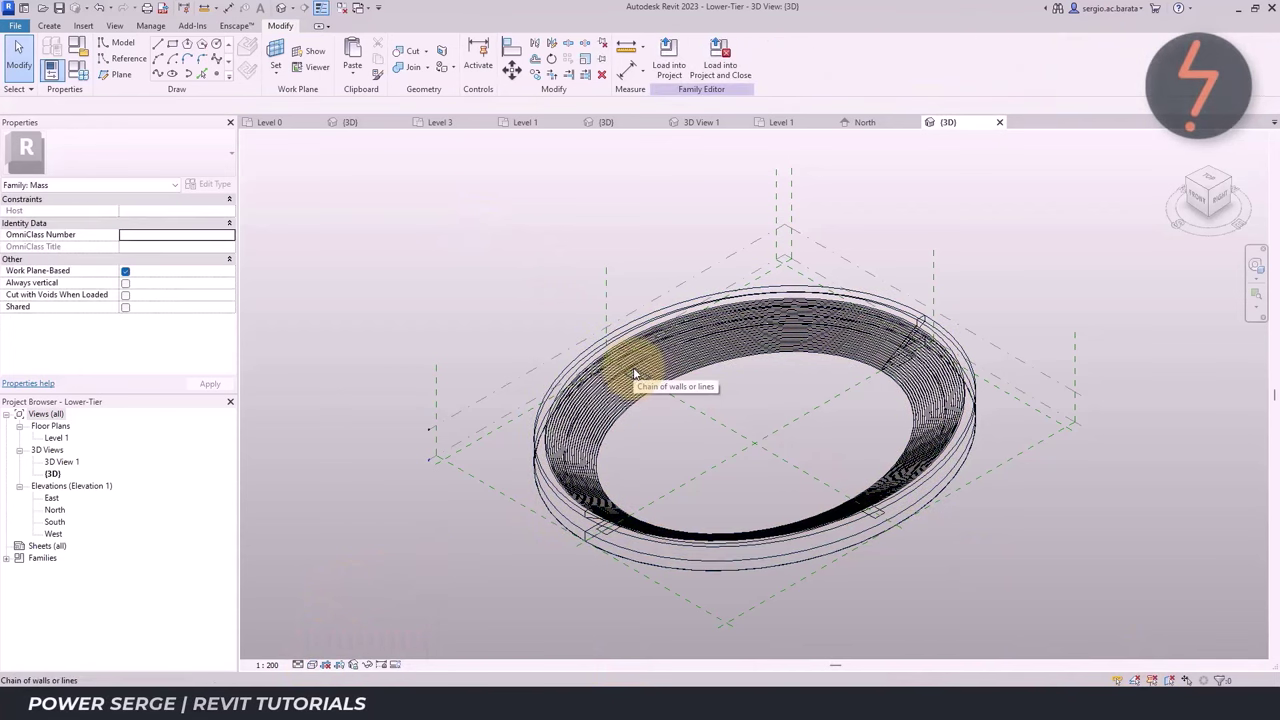
pyautogui.click(633, 374)
pyautogui.keyDown('ctrl'); pyautogui.click(874, 508); pyautogui.keyUp('ctrl')
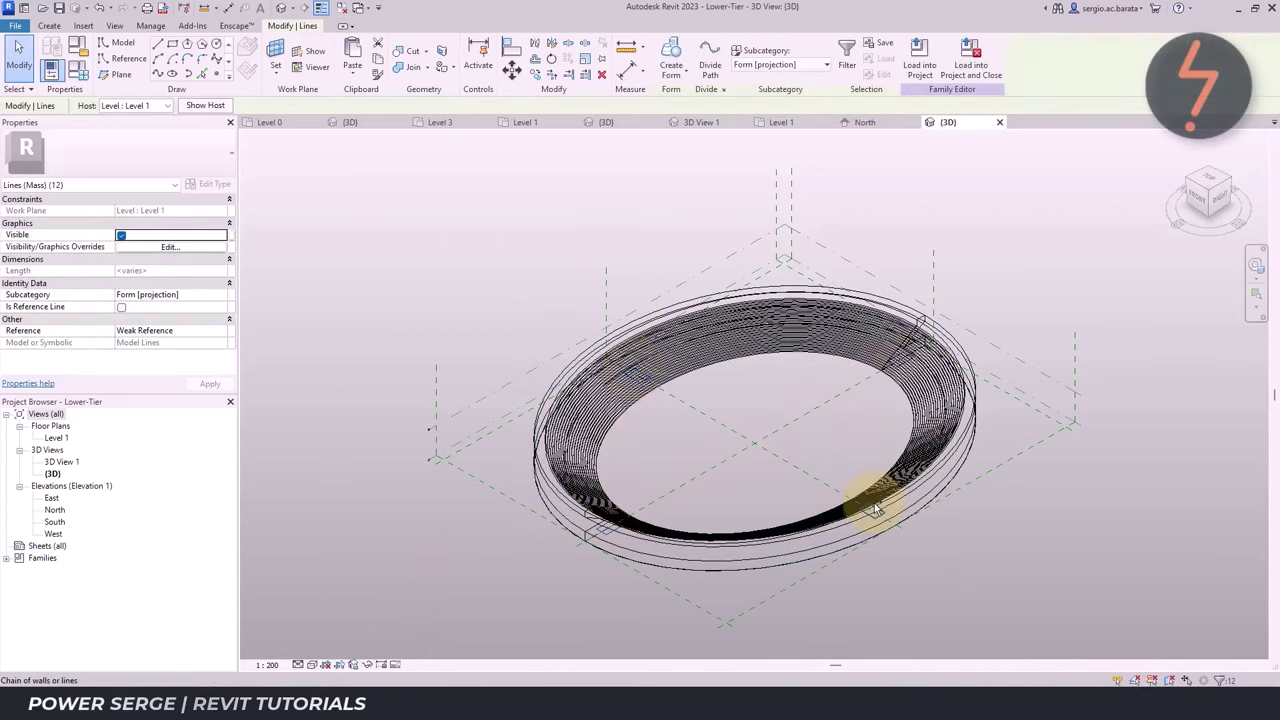
pyautogui.click(352, 78)
pyautogui.click(400, 126)
pyautogui.click(600, 268)
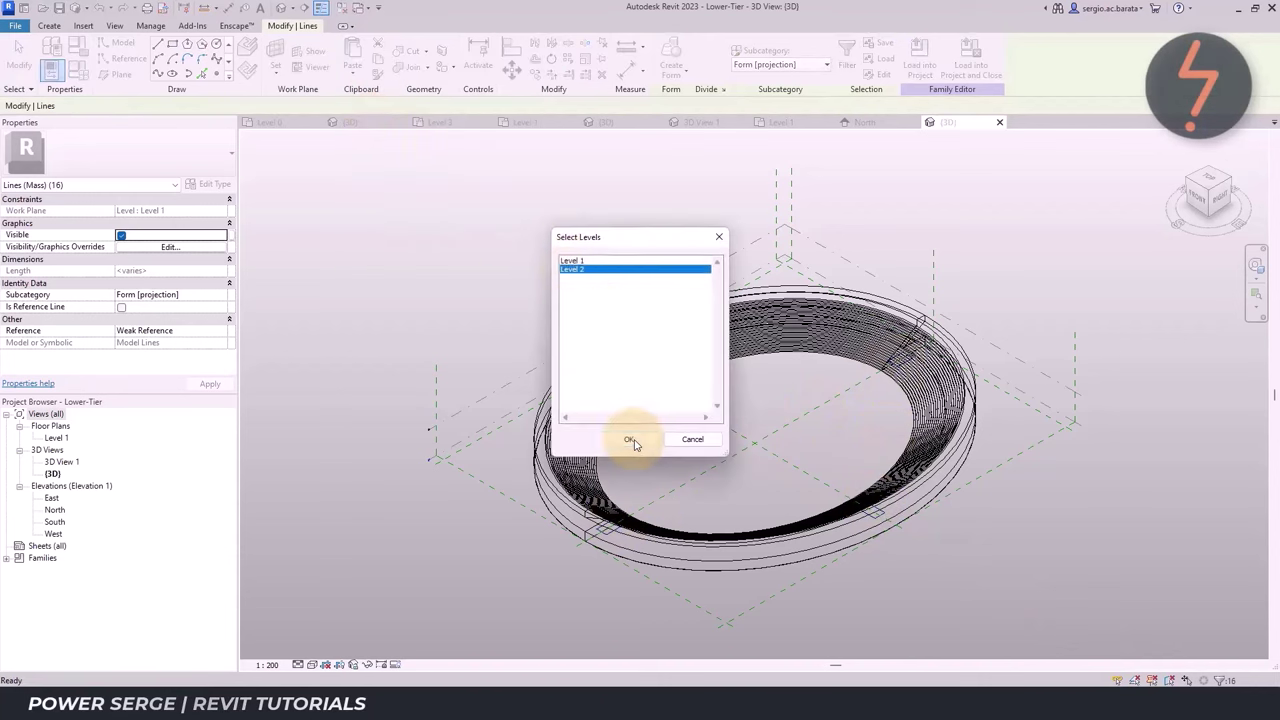
pyautogui.click(631, 437)
# Create a box form from each of the four rectangles
pyautogui.click(686, 390)
pyautogui.click(672, 70)
pyautogui.click(688, 122)
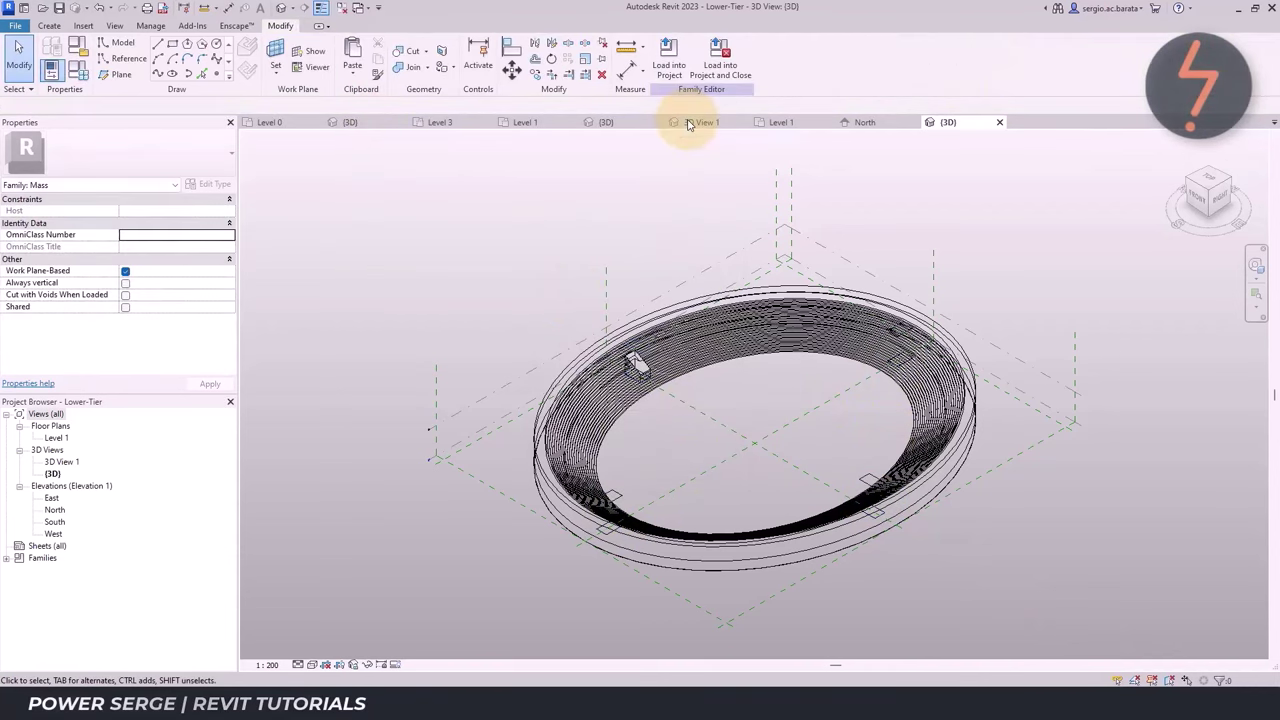
pyautogui.click(612, 540)
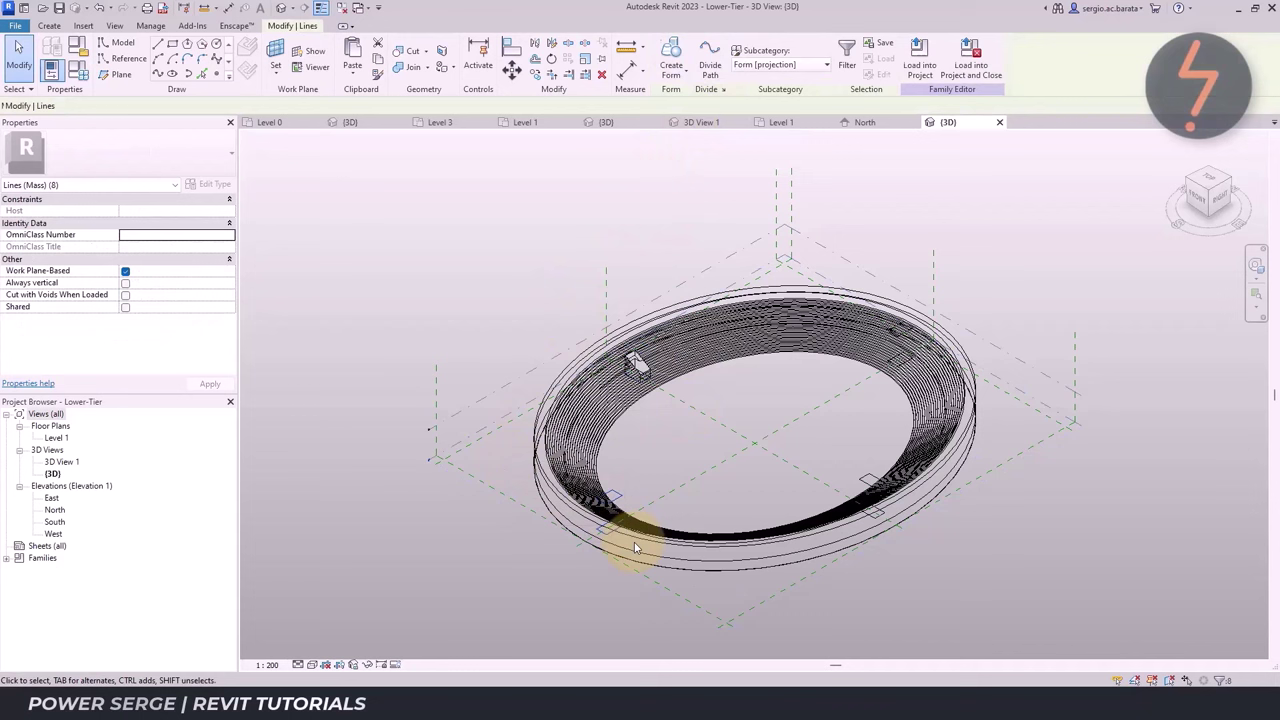
pyautogui.click(668, 66)
pyautogui.click(690, 123)
pyautogui.click(905, 355)
pyautogui.click(668, 66)
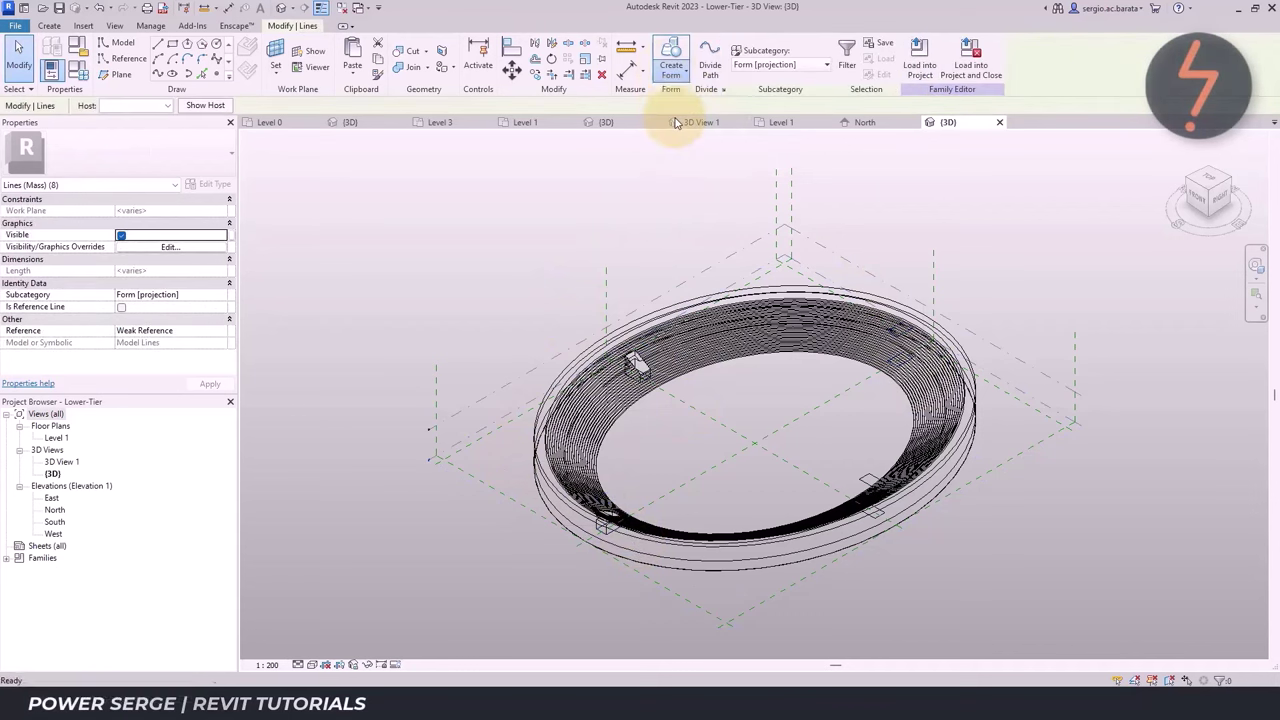
pyautogui.click(688, 123)
pyautogui.click(902, 529)
pyautogui.click(668, 66)
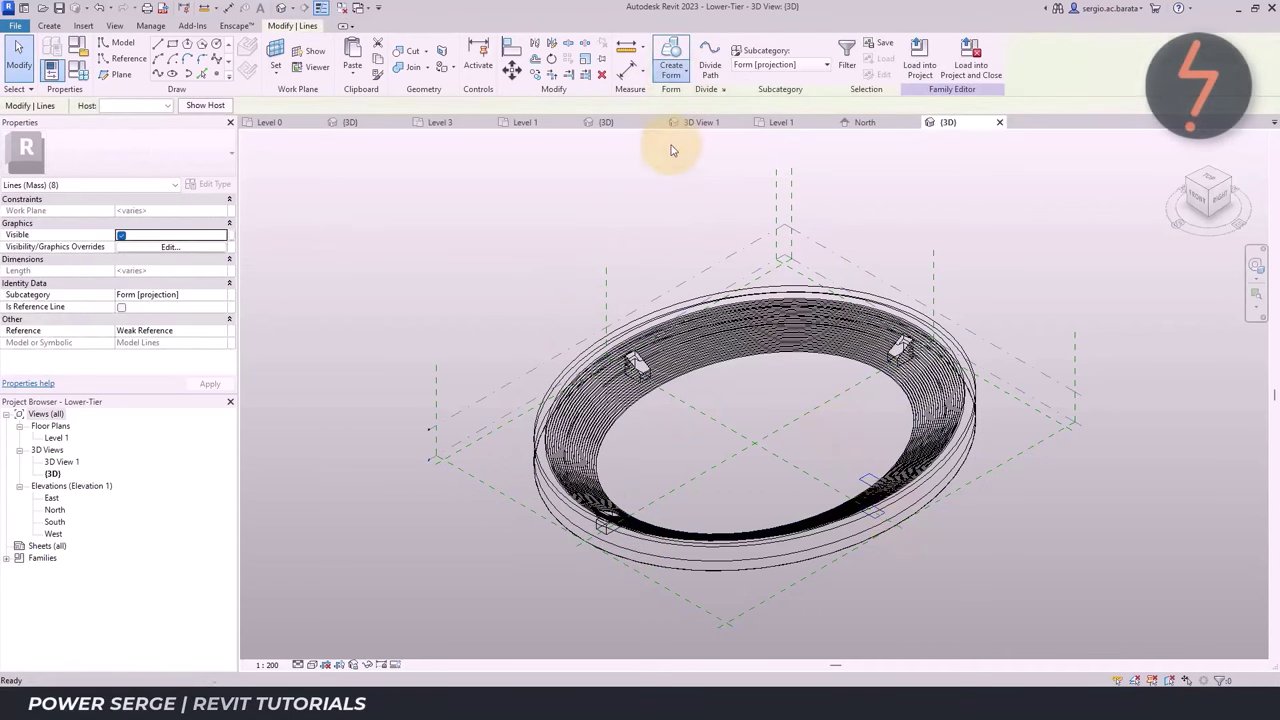
pyautogui.click(688, 123)
# Switch the view back to Shaded and load the family into a project
pyautogui.click(313, 667)
pyautogui.click(340, 621)
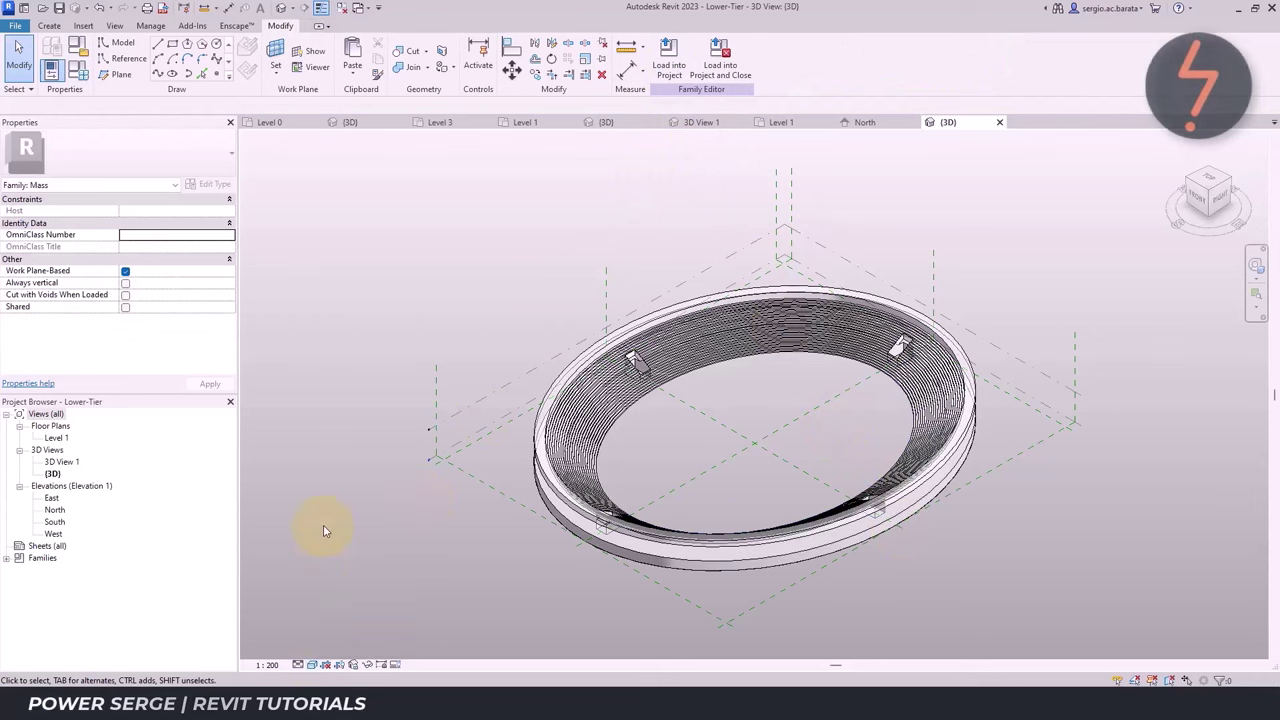
pyautogui.click(677, 82)
# Load the Lower-Tier family into Stadium, overwriting the existing version, and close inactive views
pyautogui.click(606, 449)
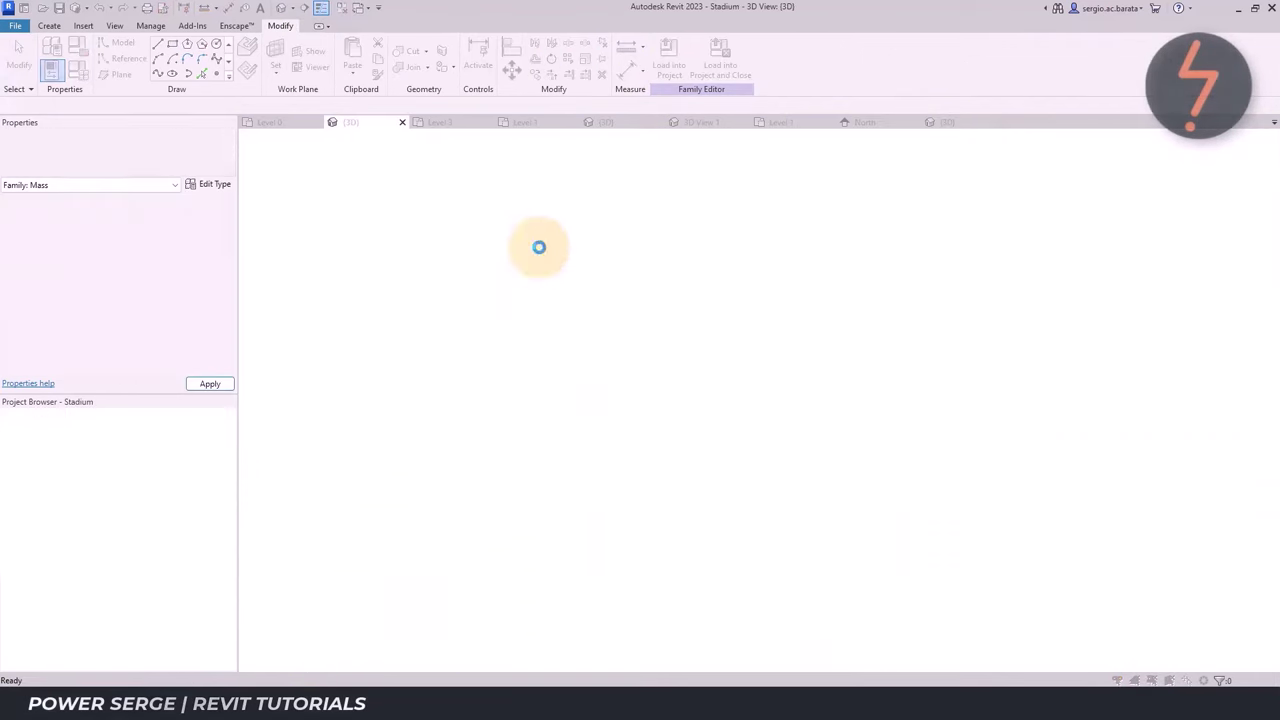
pyautogui.click(509, 309)
pyautogui.click(336, 8)
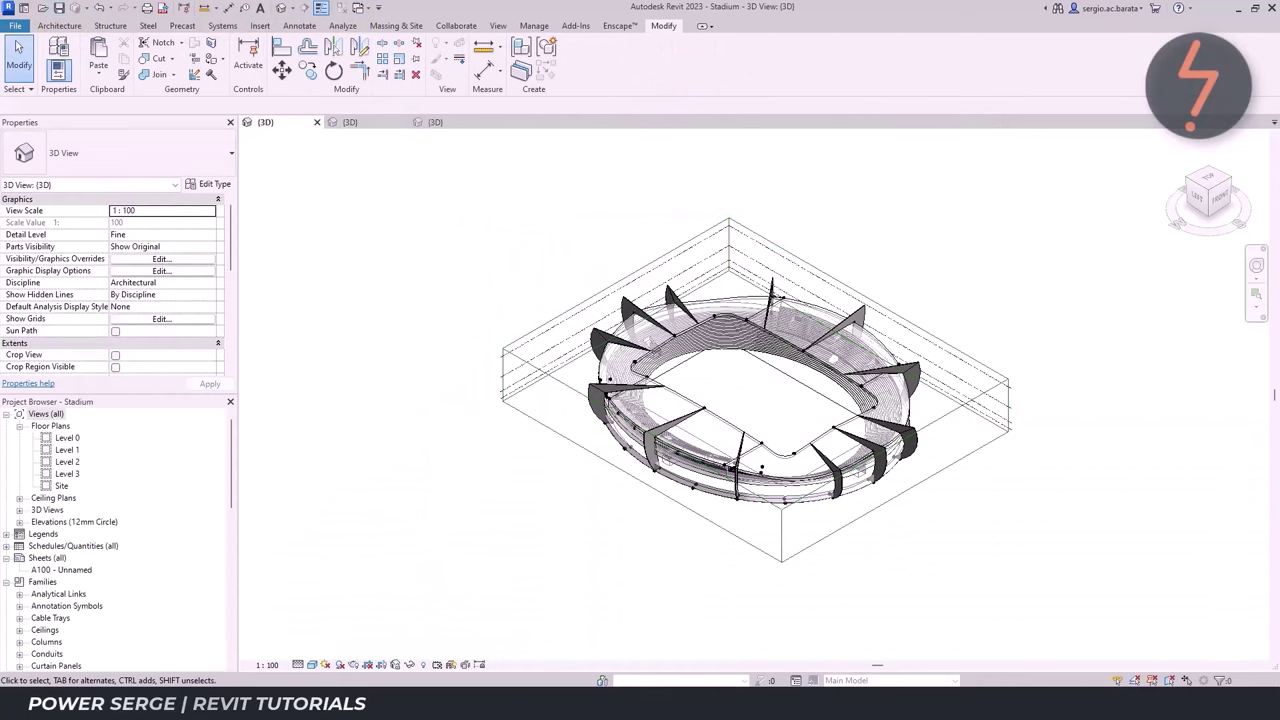
pyautogui.scroll(-3, 406, 283)
# Start a new family from the Metric Generic Model template and select the Center (Front/Back) plane
pyautogui.click(15, 25)
pyautogui.click(215, 118)
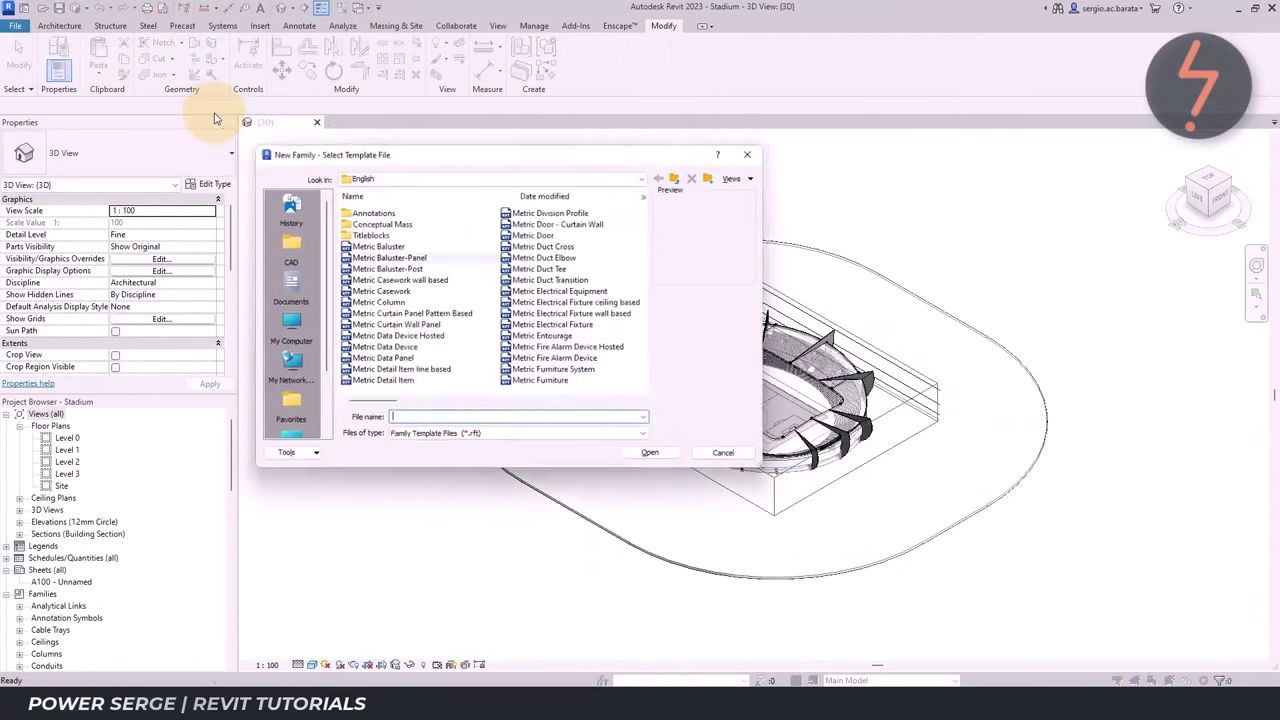
pyautogui.moveTo(373, 399); pyautogui.dragTo(646, 400)
pyautogui.doubleClick(630, 210)
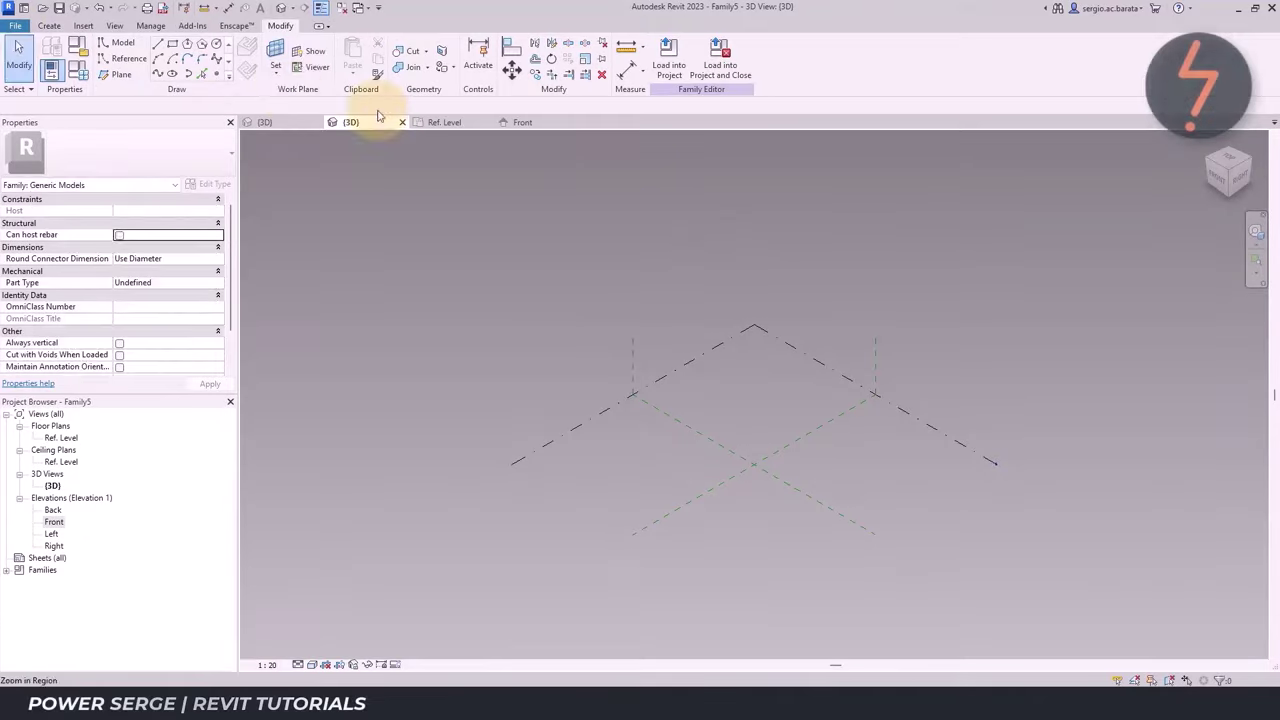
pyautogui.click(630, 350)
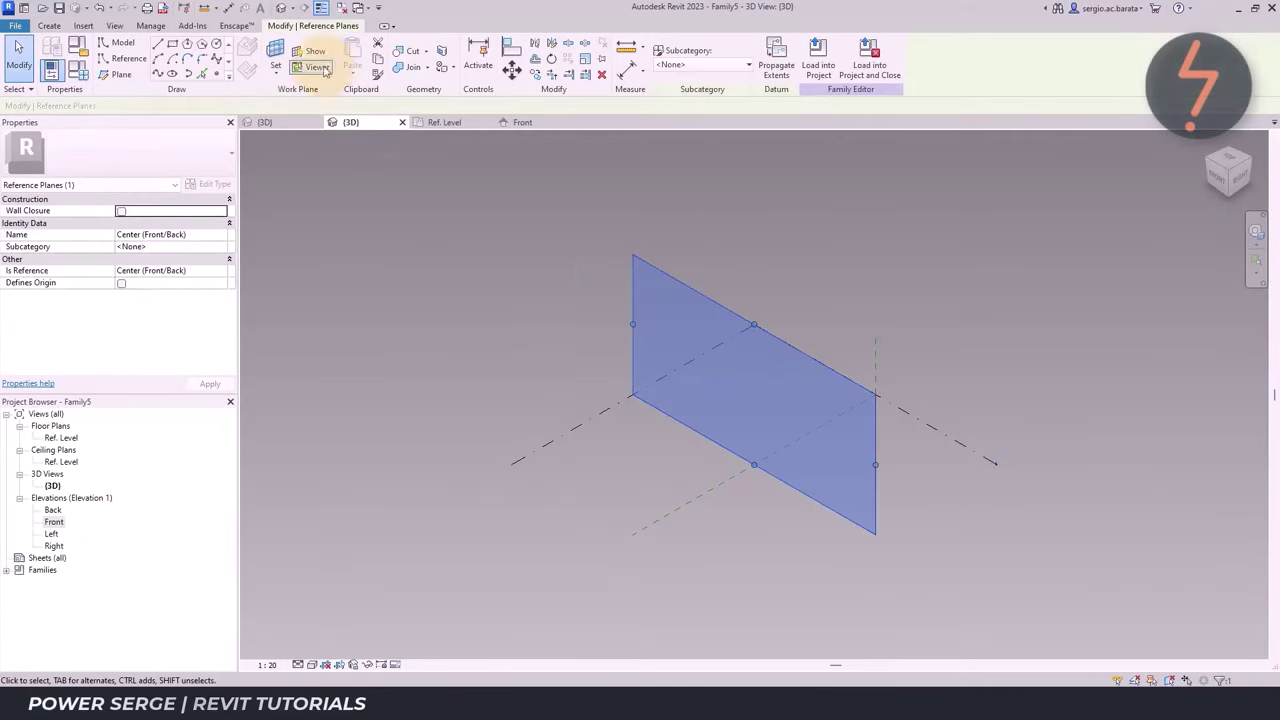
# Place a reference point at the reference plane intersection and select it in 3D
pyautogui.click(306, 334)
pyautogui.doubleClick(61, 437)
pyautogui.click(216, 74)
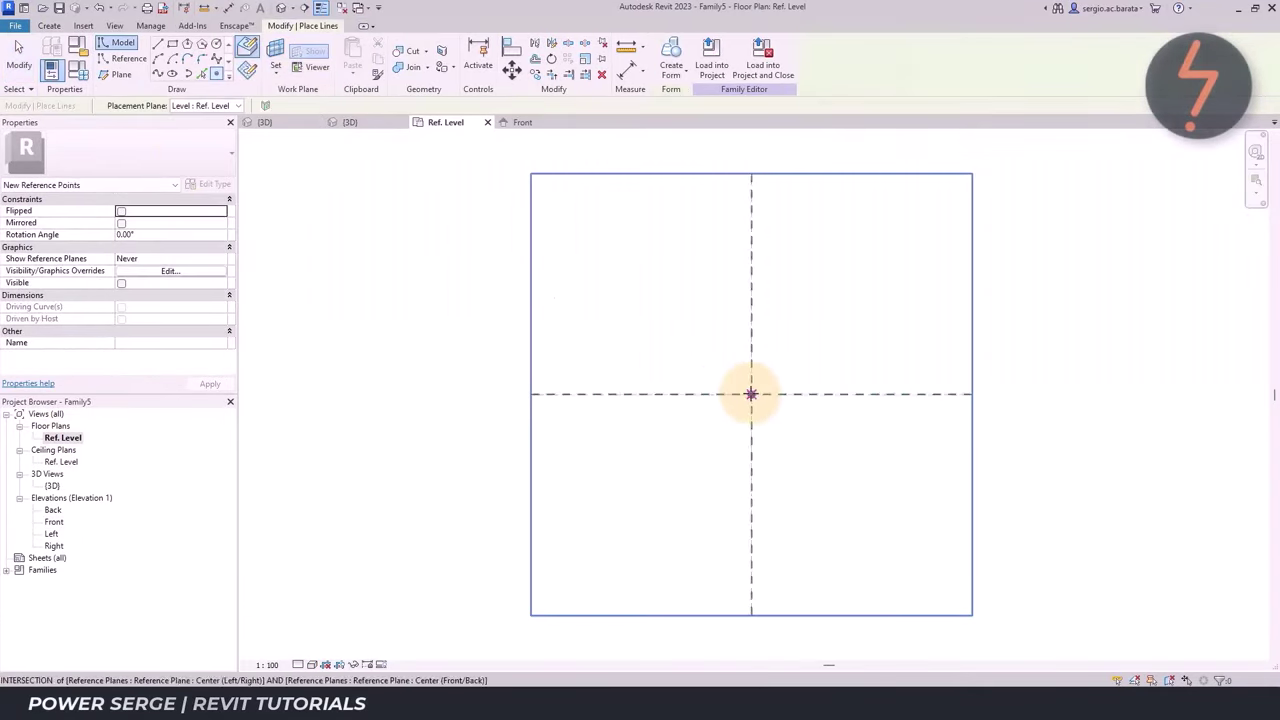
pyautogui.click(751, 393)
pyautogui.hotkey('ctrl', 'Tab')
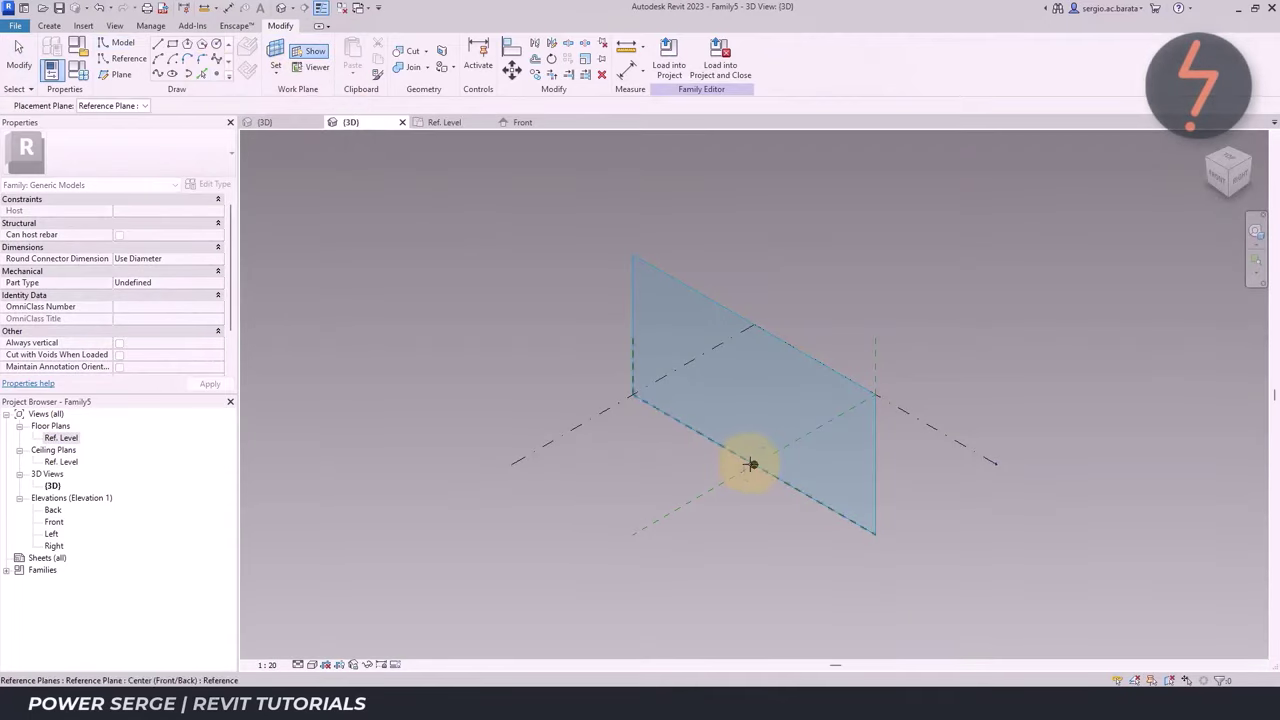
pyautogui.click(216, 74)
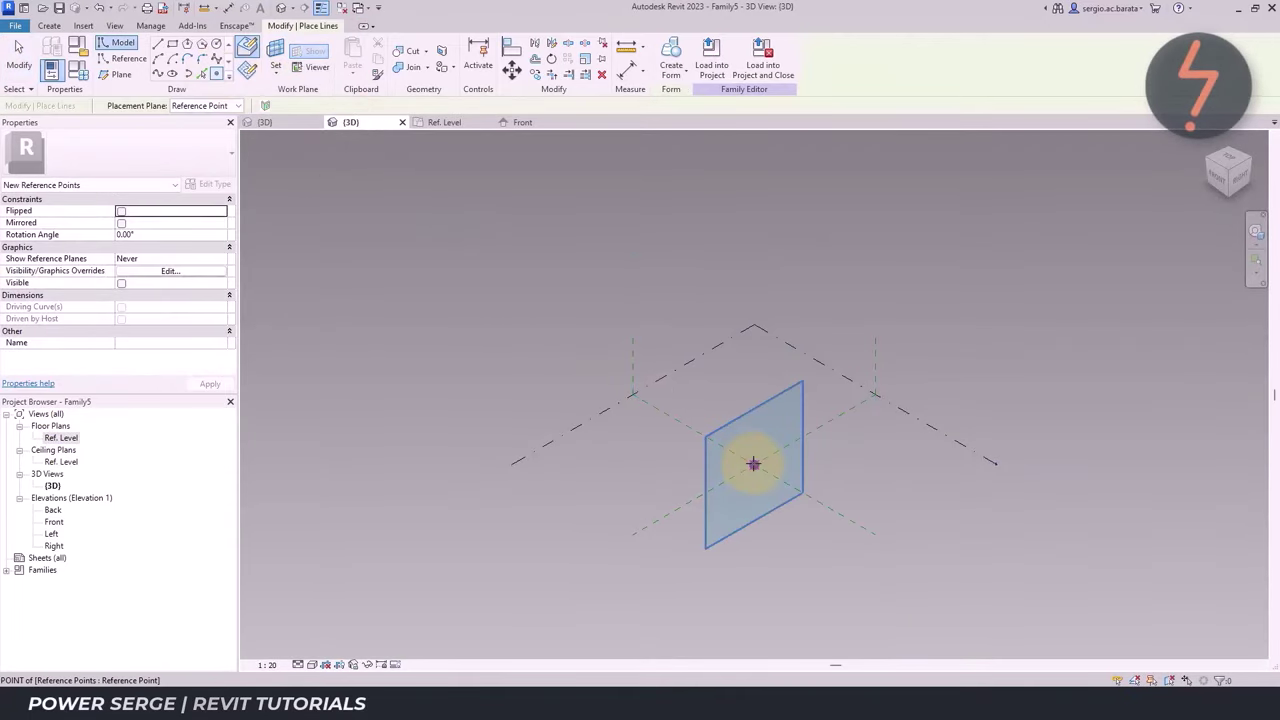
pyautogui.click(753, 464)
pyautogui.click(704, 400)
pyautogui.click(755, 466)
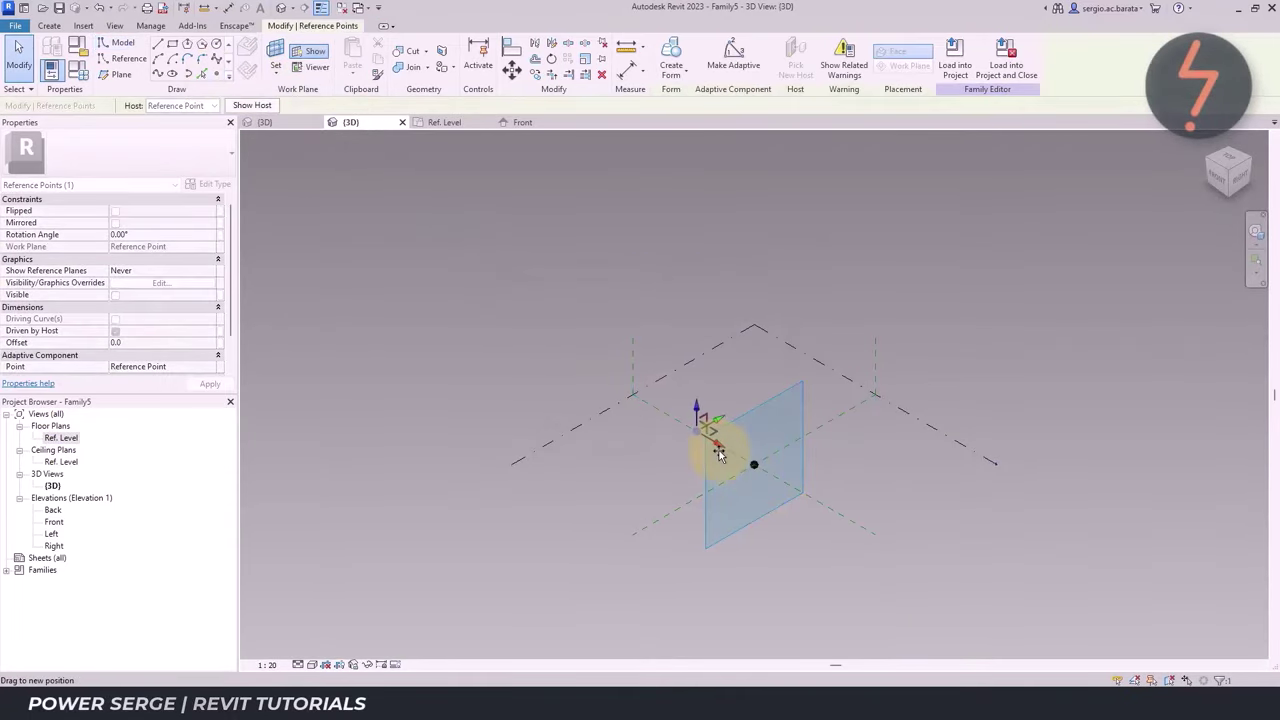
pyautogui.click(688, 464)
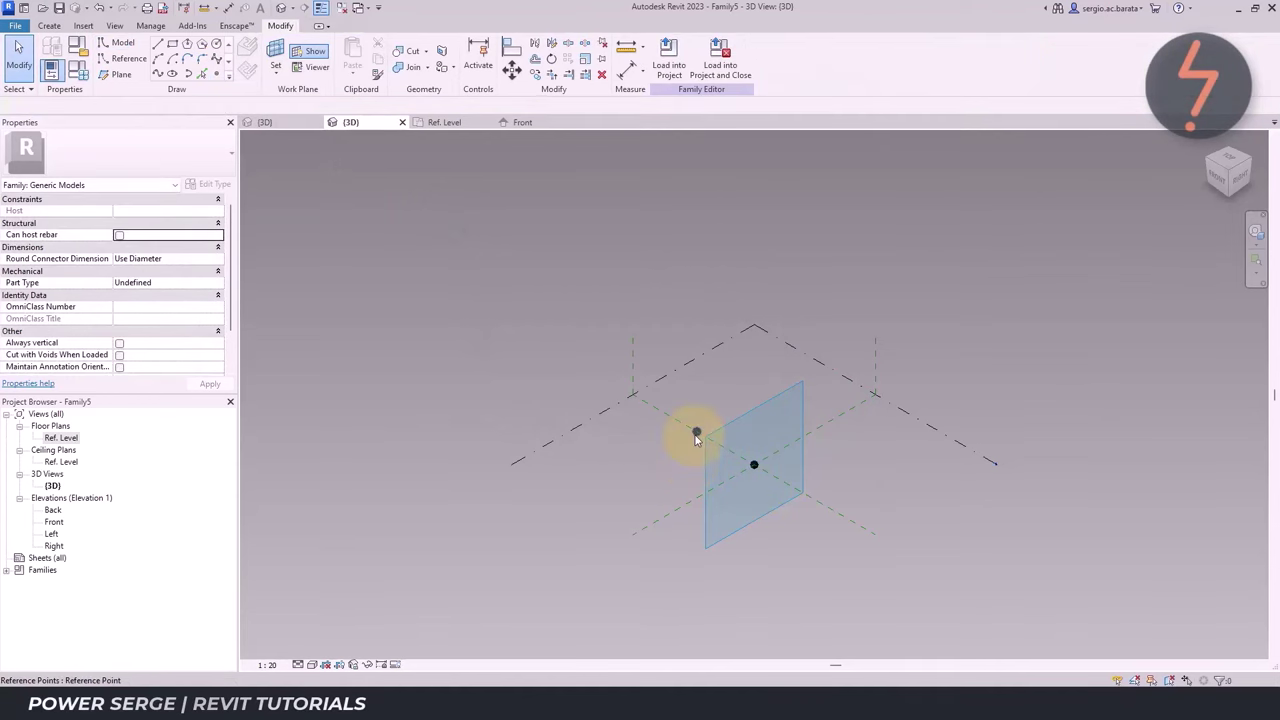
pyautogui.click(696, 432)
# Associate the reference point's Offset with the existing L1 parameter
pyautogui.click(221, 347)
pyautogui.click(544, 435)
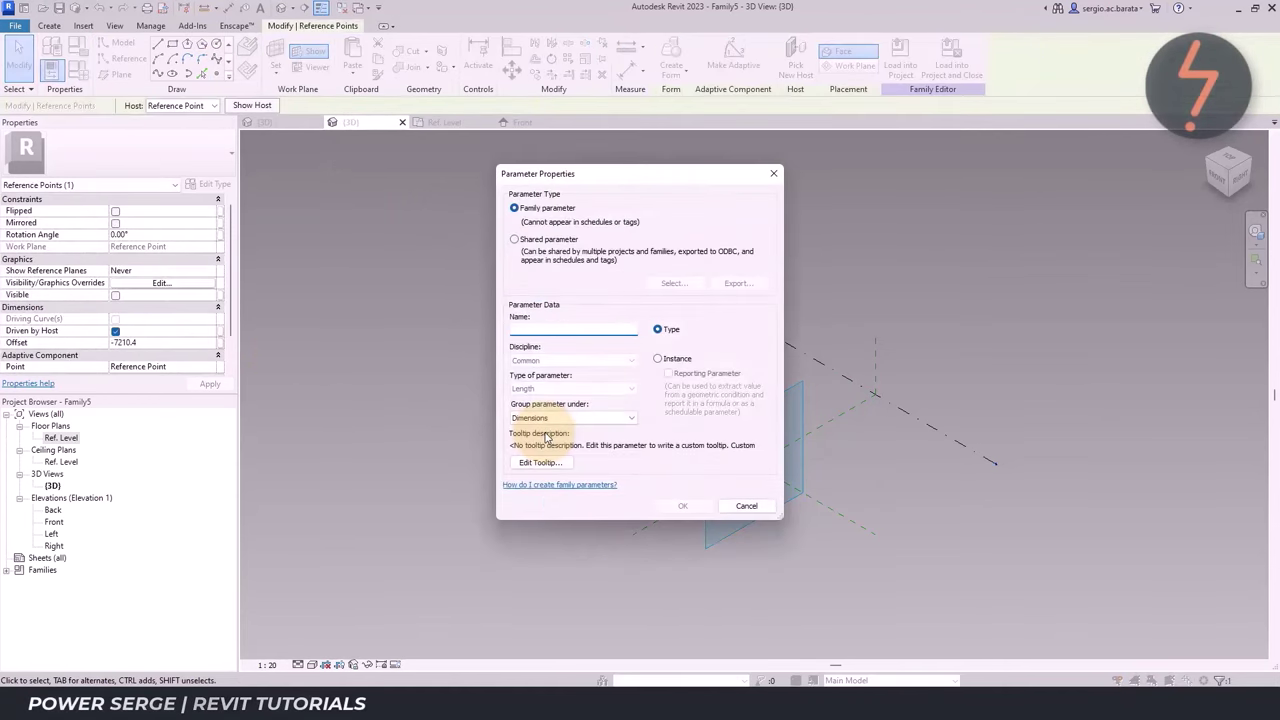
pyautogui.click(683, 505)
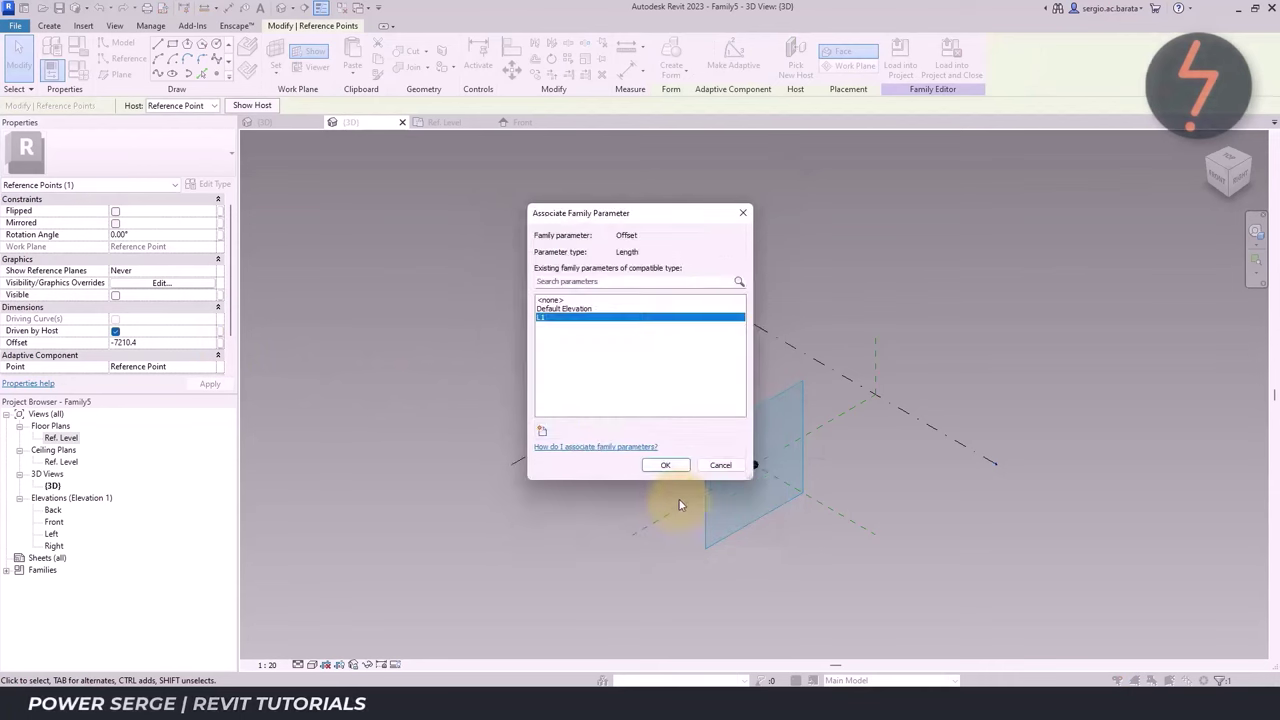
pyautogui.click(672, 463)
pyautogui.click(641, 477)
# Use the point as the work plane, place a new point on it, and raise it
pyautogui.click(276, 55)
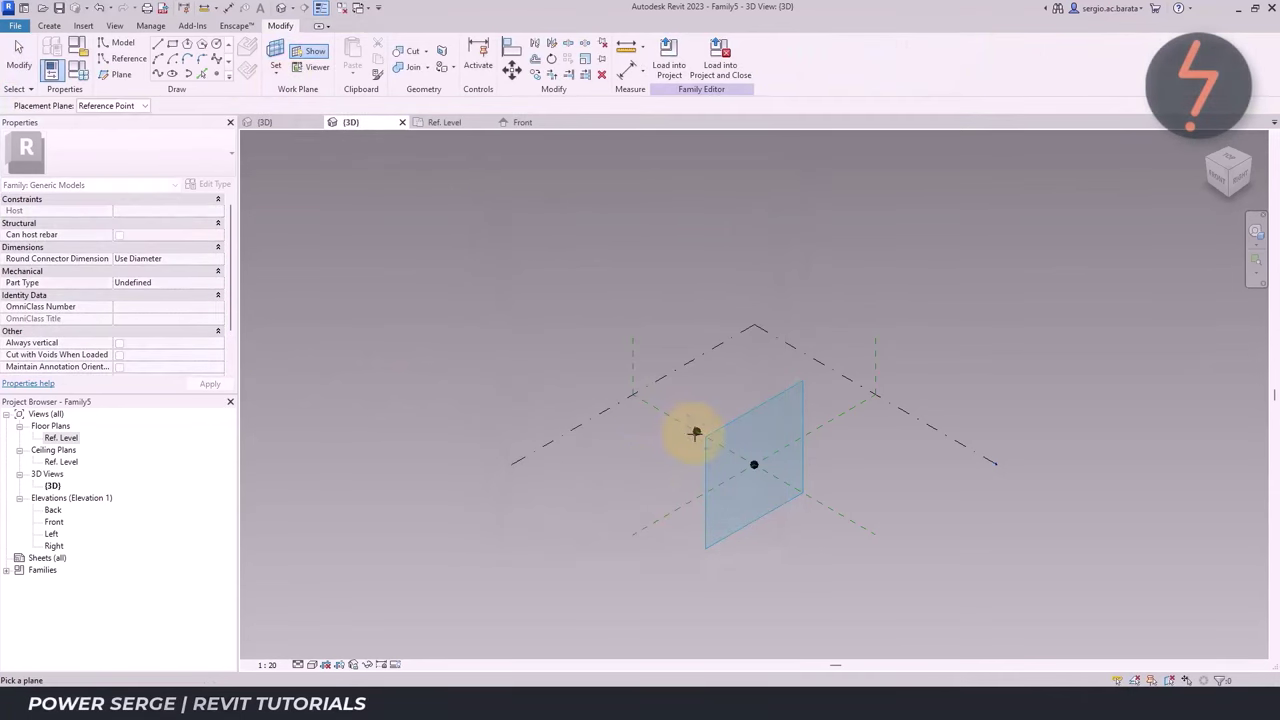
pyautogui.click(696, 432)
pyautogui.click(217, 73)
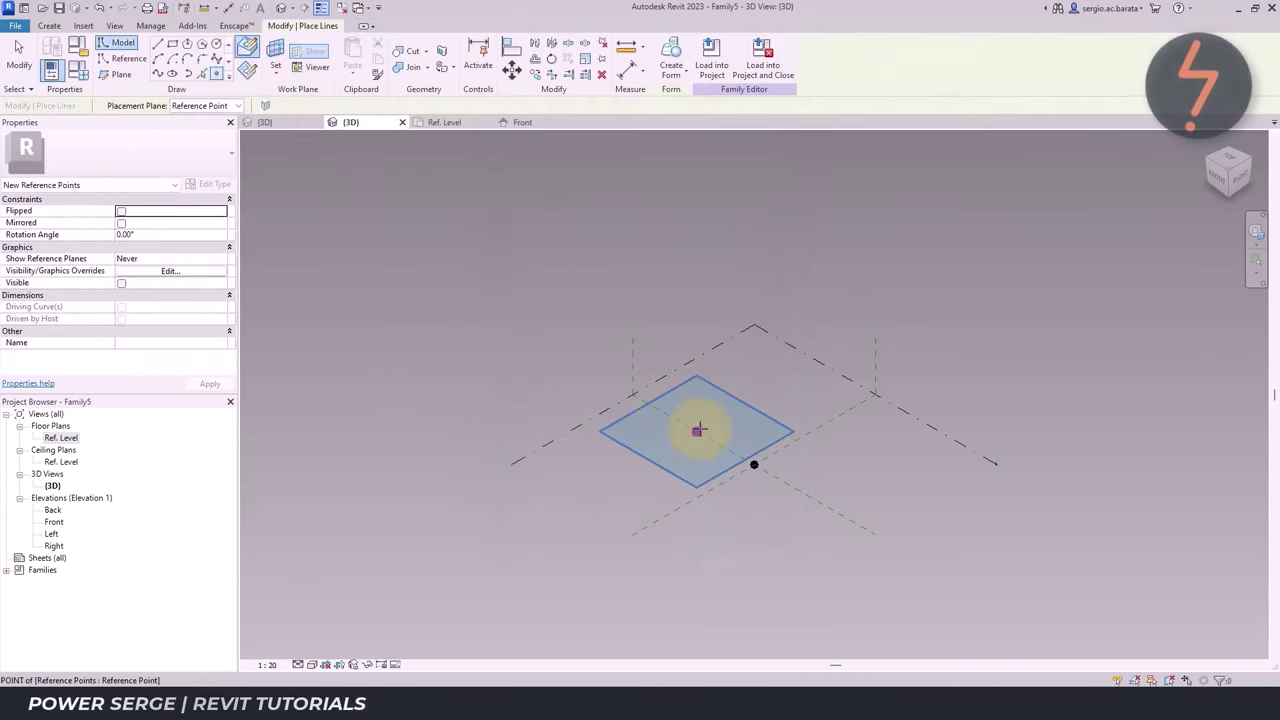
pyautogui.click(691, 390)
pyautogui.press('Escape')
pyautogui.moveTo(696, 430); pyautogui.dragTo(694, 343)
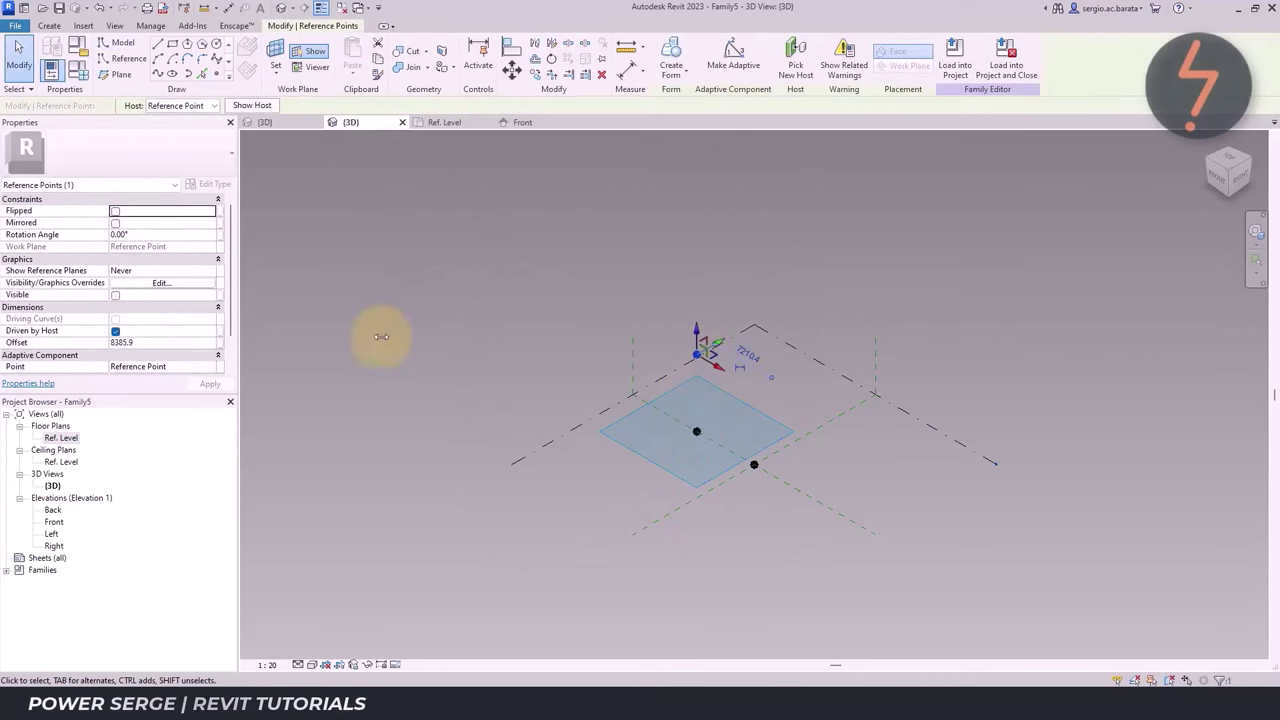
# Drive the new point's offset with a new H1 parameter set to 10000
pyautogui.click(220, 342)
pyautogui.click(542, 430)
pyautogui.write('H1')
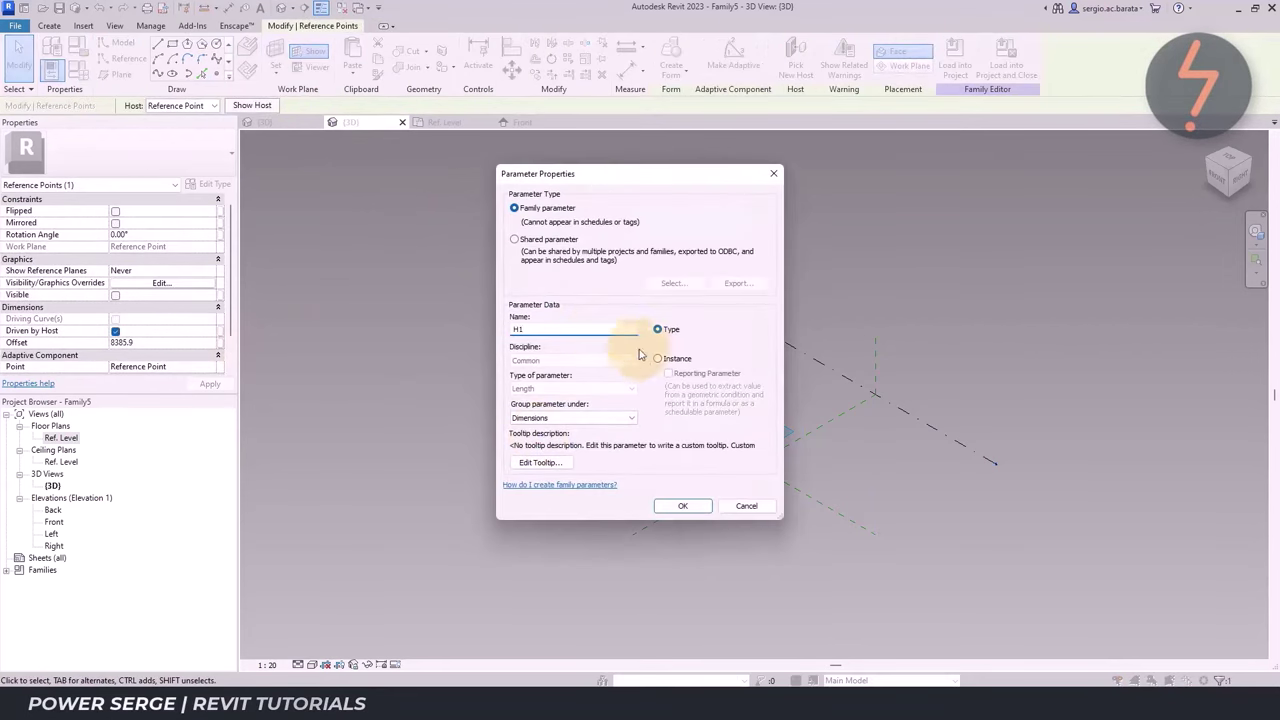
pyautogui.click(657, 358)
pyautogui.click(682, 505)
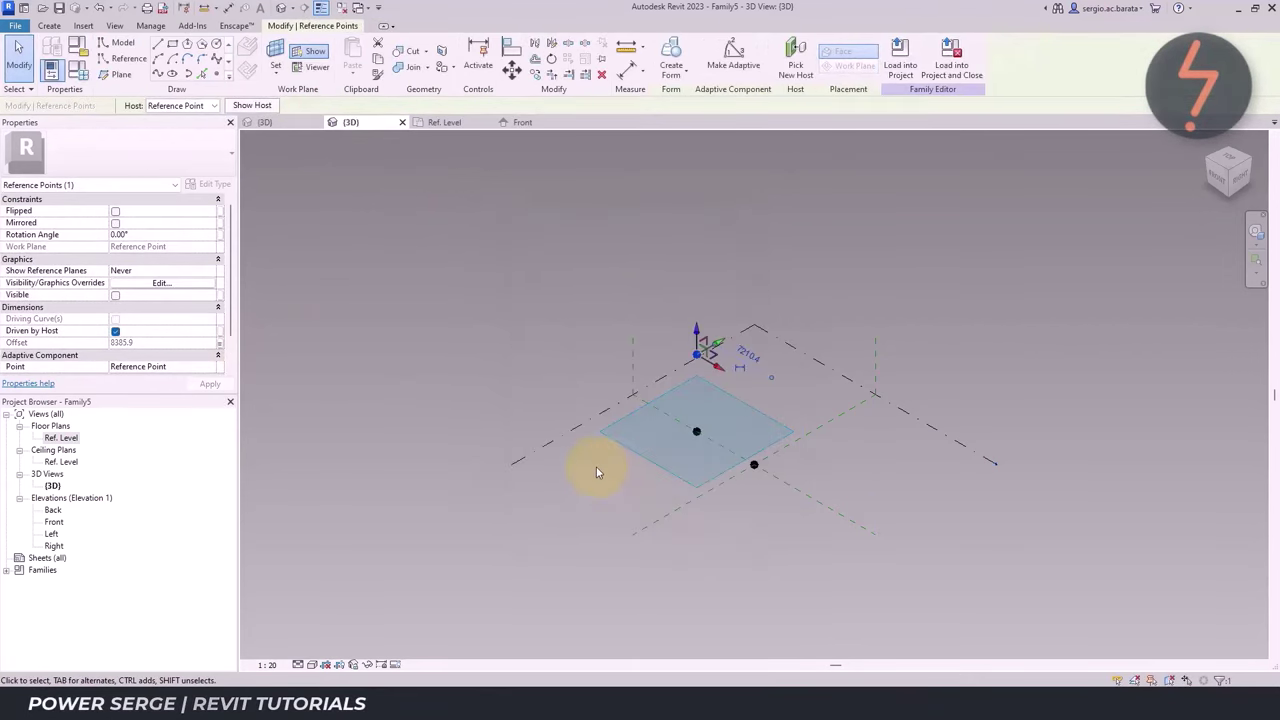
pyautogui.press('Escape')
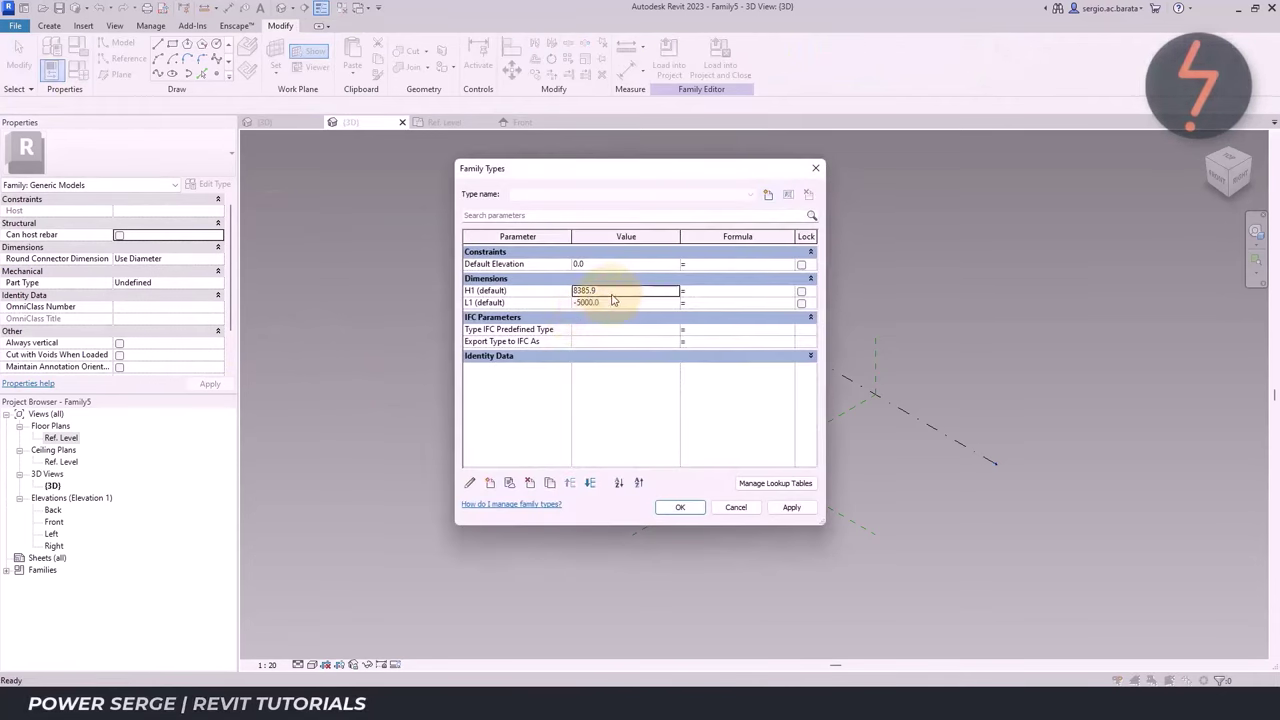
pyautogui.click(680, 507)
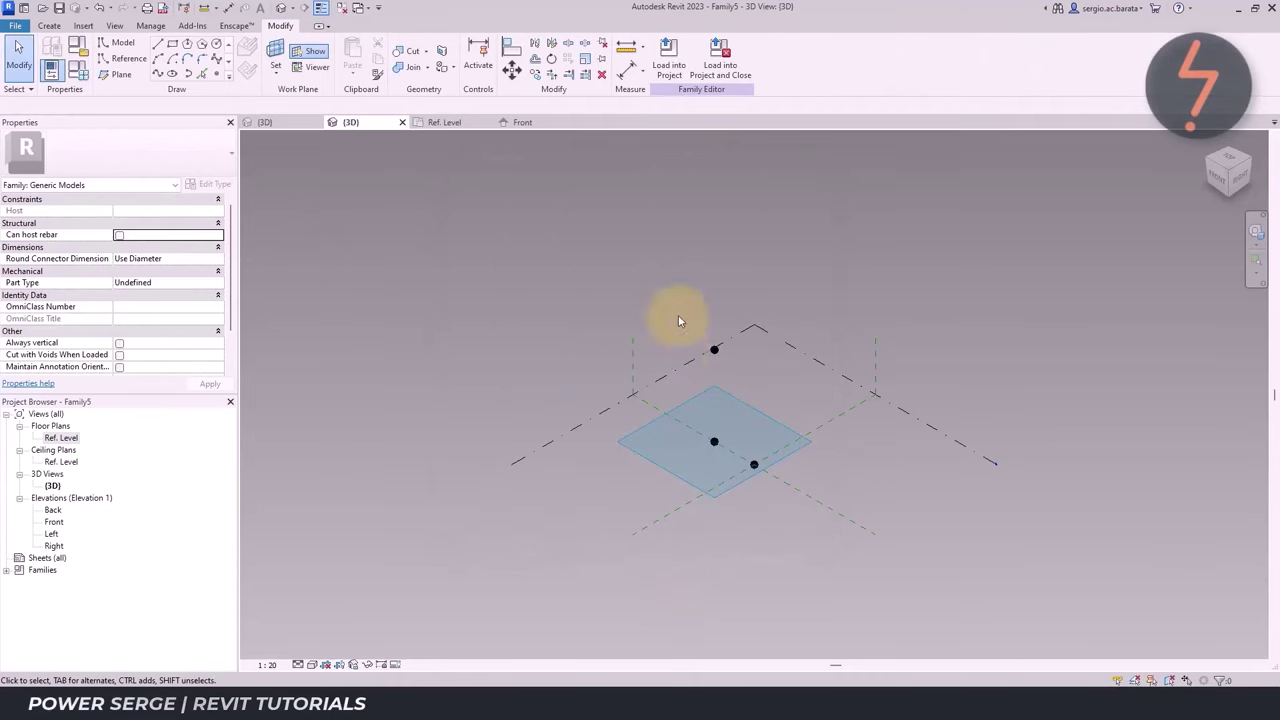
# Make the points adaptive and chain reference lines through points 3, 2 and 1
pyautogui.click(762, 468)
pyautogui.click(654, 254)
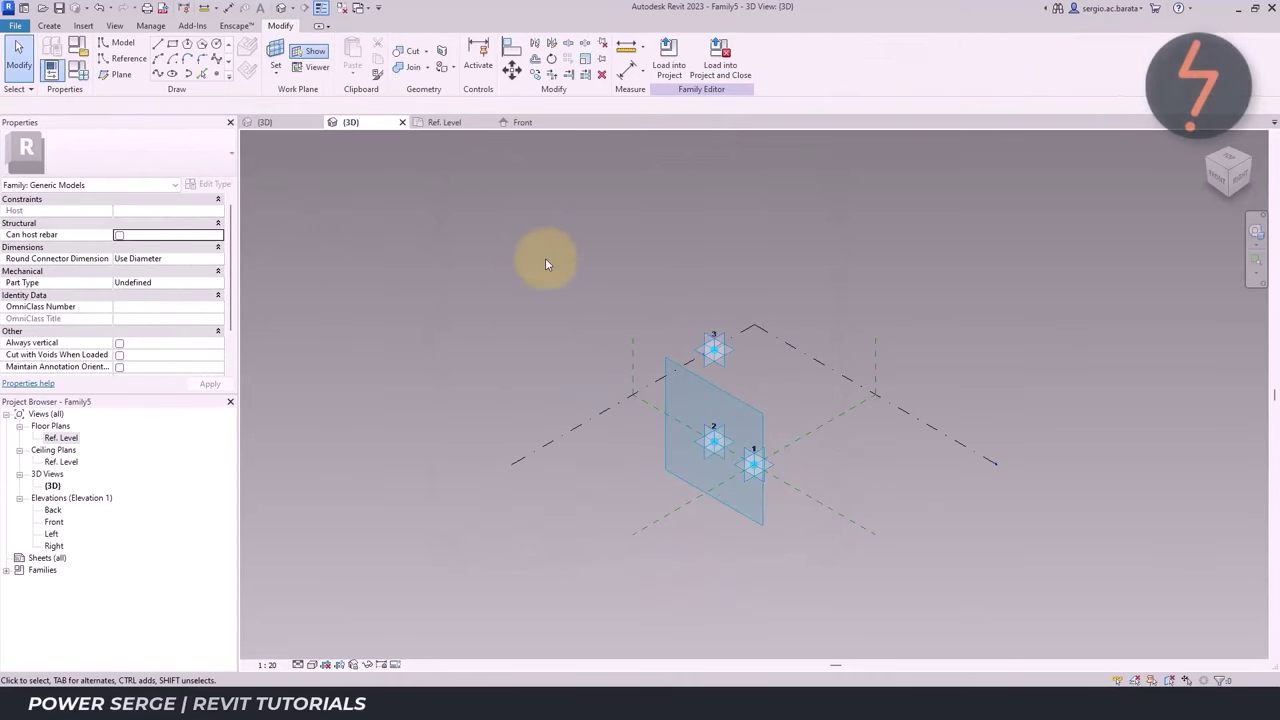
pyautogui.click(158, 44)
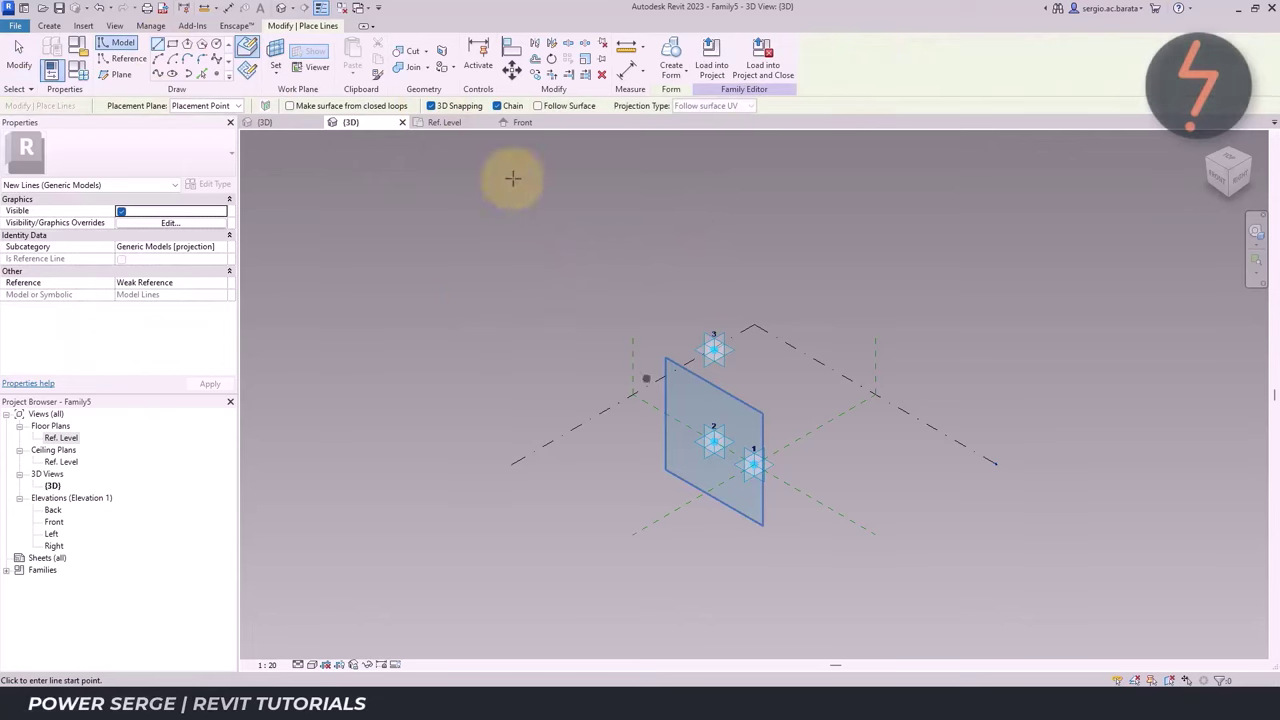
pyautogui.click(713, 348)
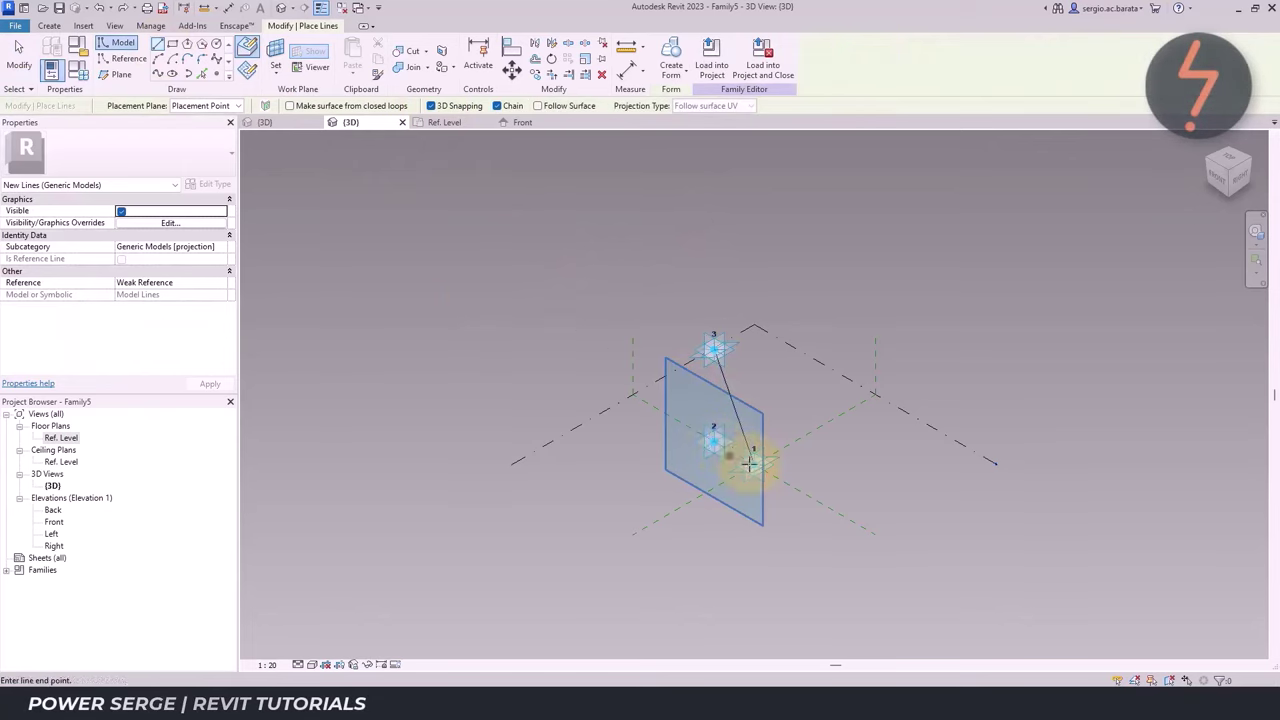
pyautogui.press('Escape')
pyautogui.press('Escape')
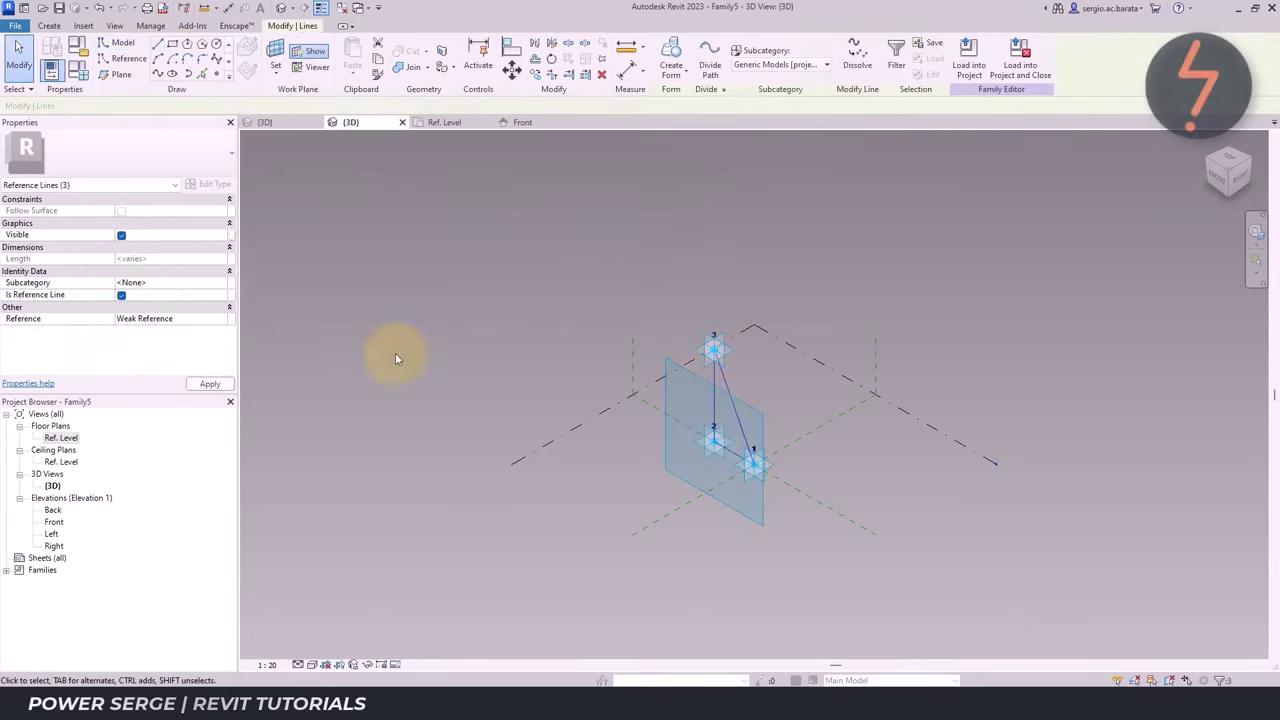
# Host a new point on the line between points 2 and 1 and make it the work plane
pyautogui.rightClick(427, 362)
pyautogui.click(480, 520)
pyautogui.moveTo(651, 306); pyautogui.dragTo(809, 557)
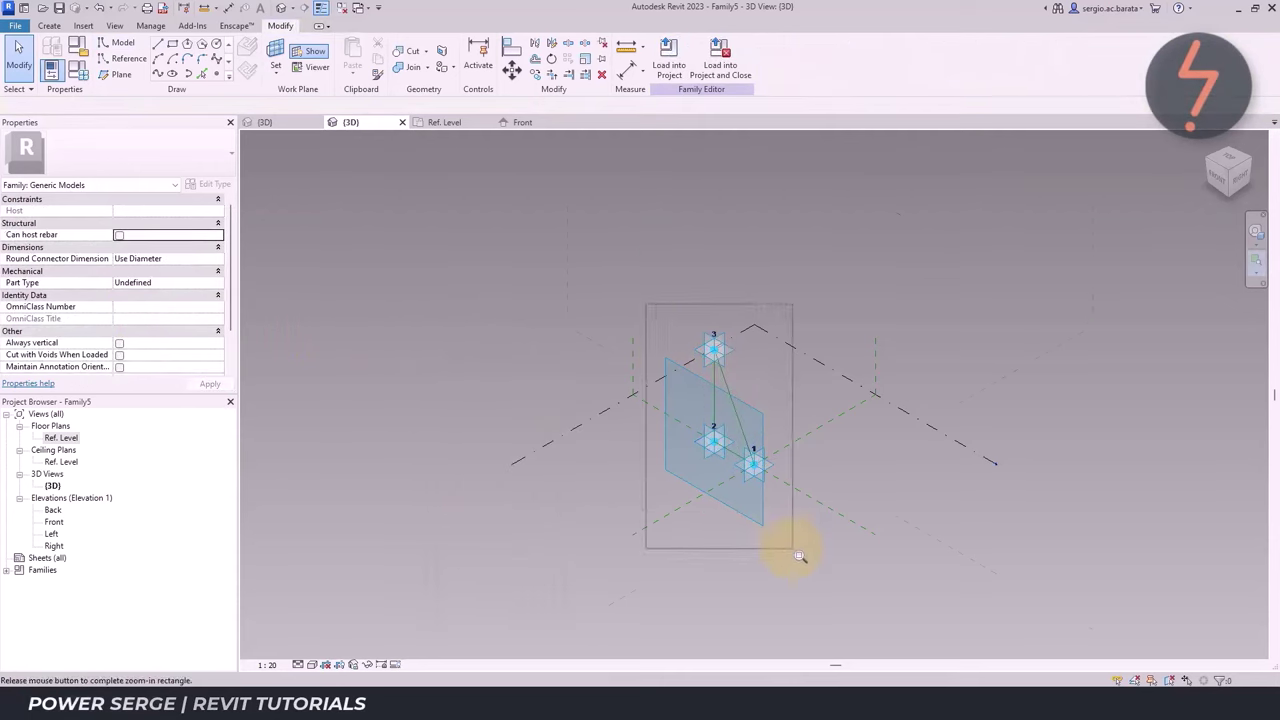
pyautogui.click(216, 74)
pyautogui.click(786, 452)
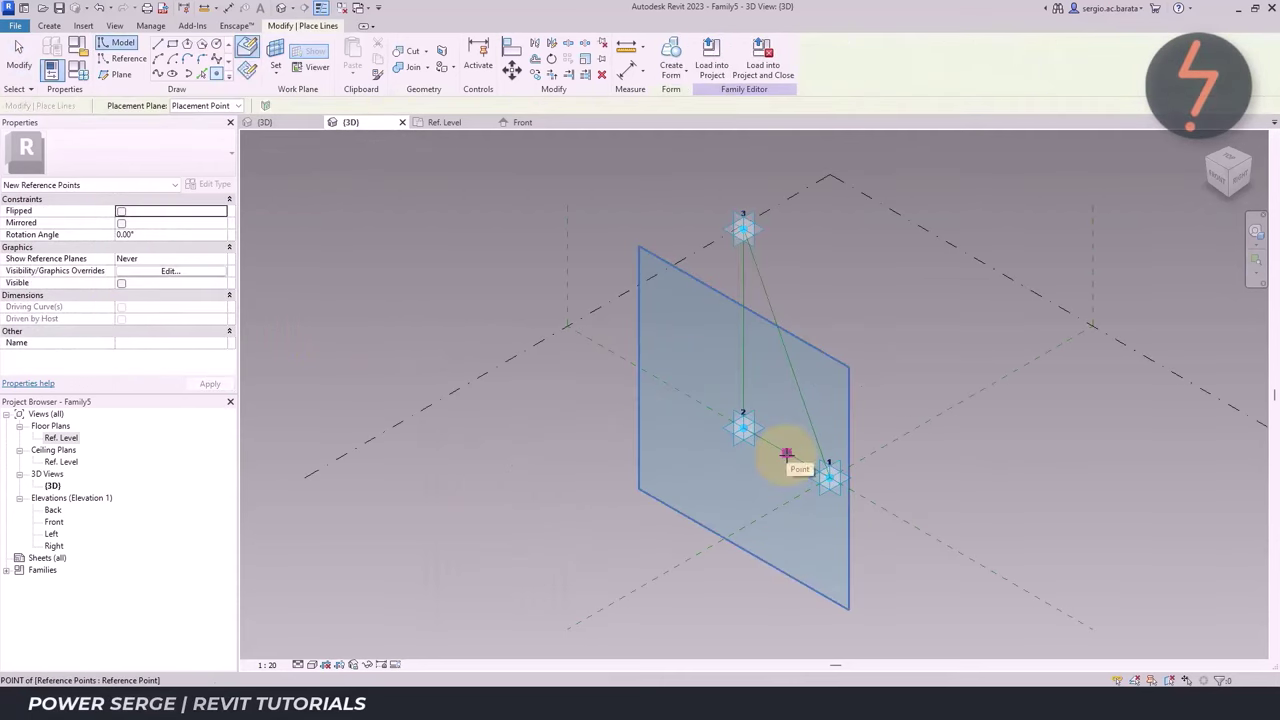
pyautogui.press('Escape')
pyautogui.press('Escape')
pyautogui.click(274, 70)
pyautogui.click(784, 451)
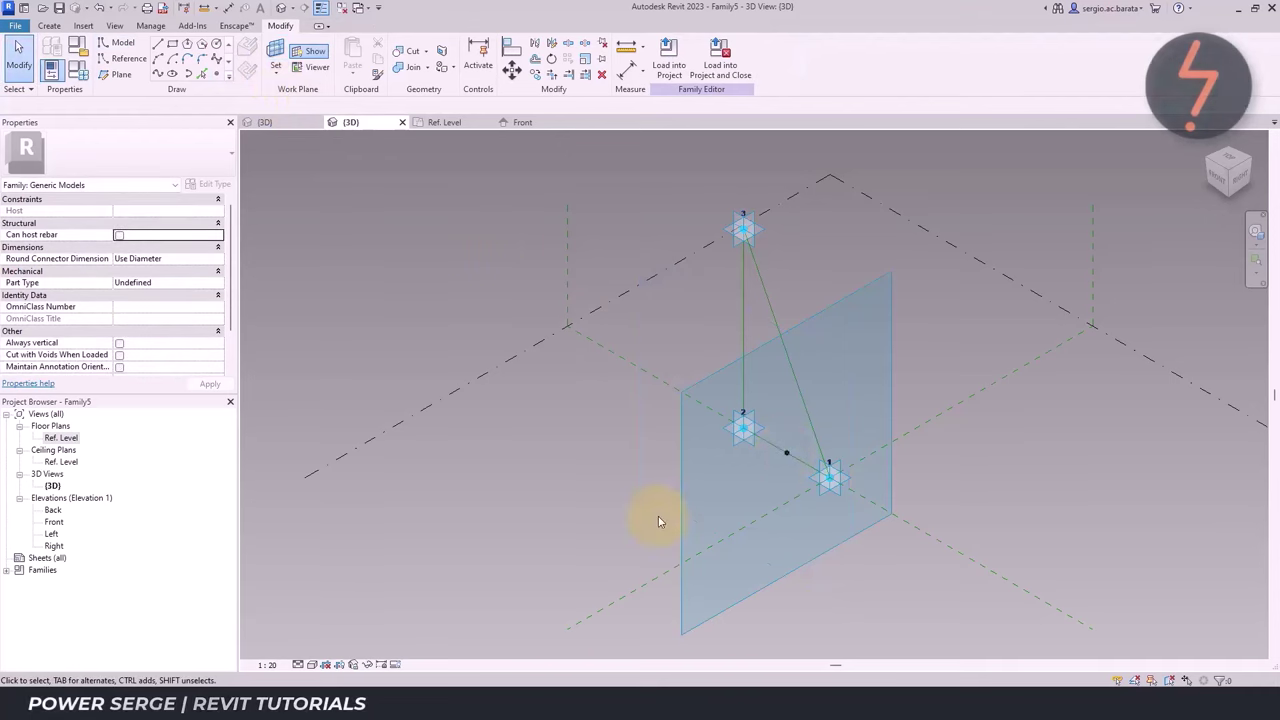
pyautogui.rightClick(571, 496)
pyautogui.click(624, 393)
pyautogui.moveTo(694, 354); pyautogui.dragTo(851, 500)
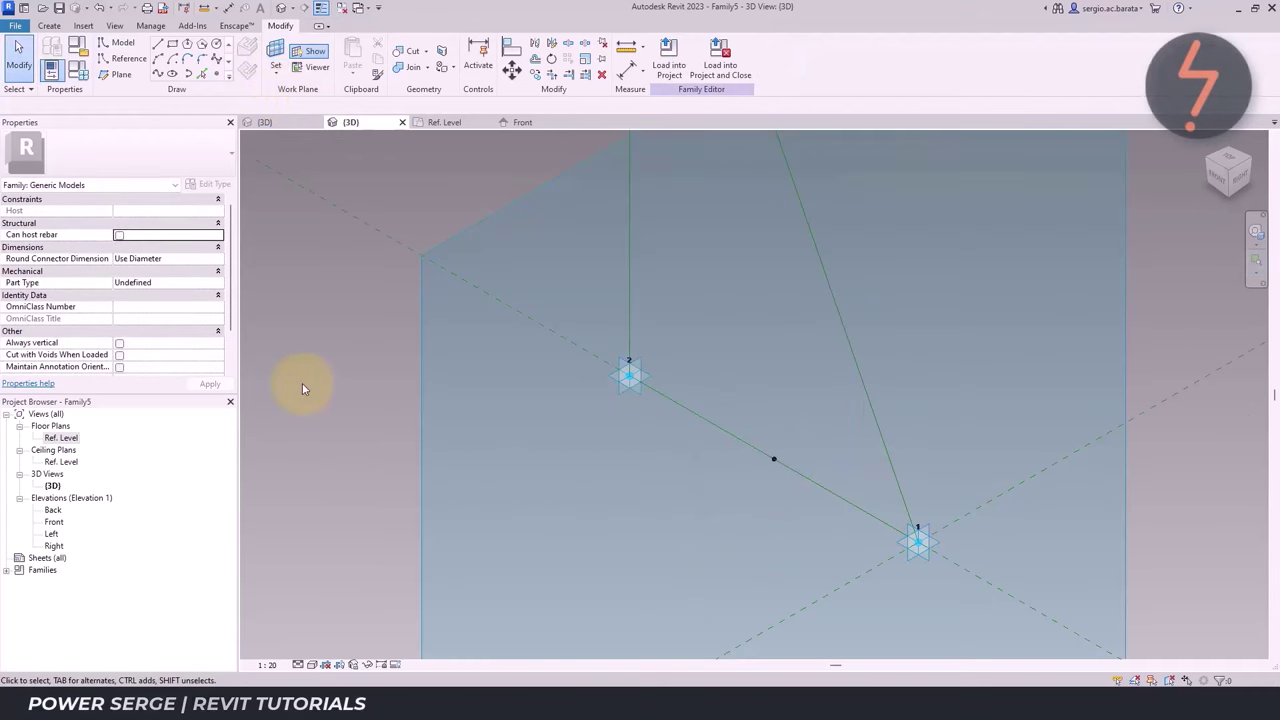
pyautogui.click(172, 43)
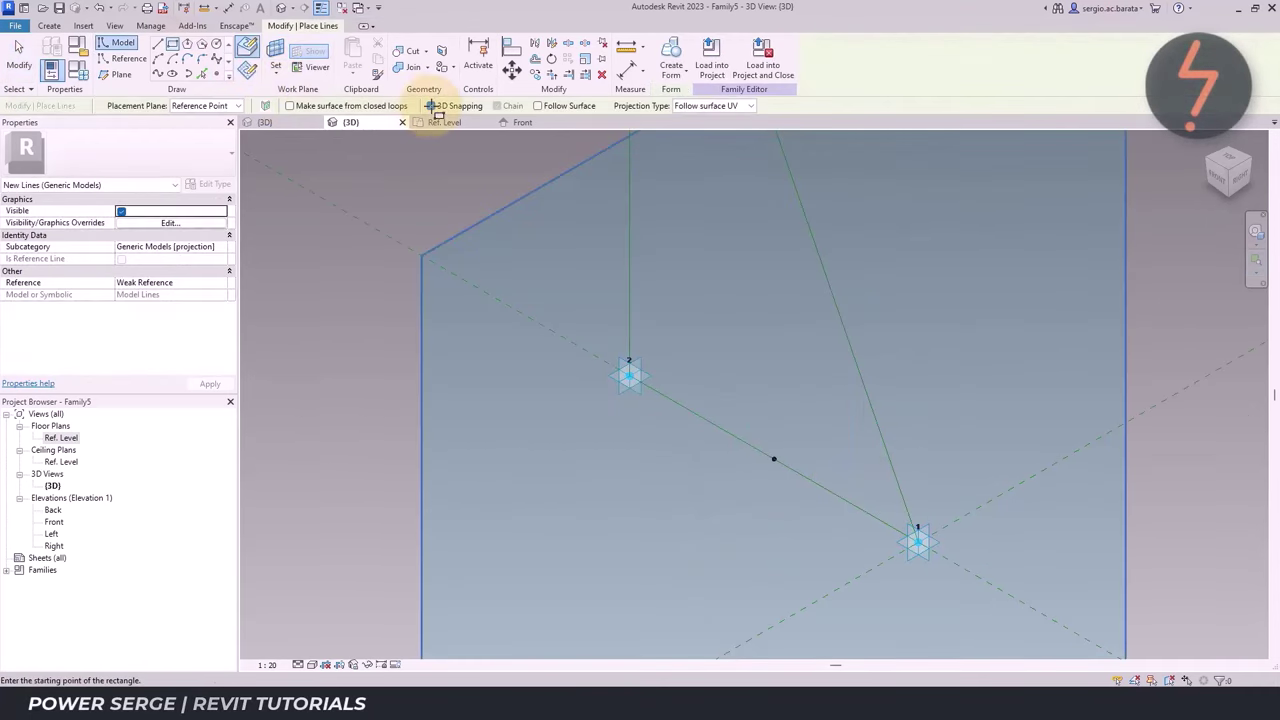
# Draw a small rectangular profile at the new point and add aligned dimensions across it
pyautogui.click(760, 425)
pyautogui.click(786, 495)
pyautogui.press('Escape')
pyautogui.press('Escape')
pyautogui.press('d')
pyautogui.press('i')
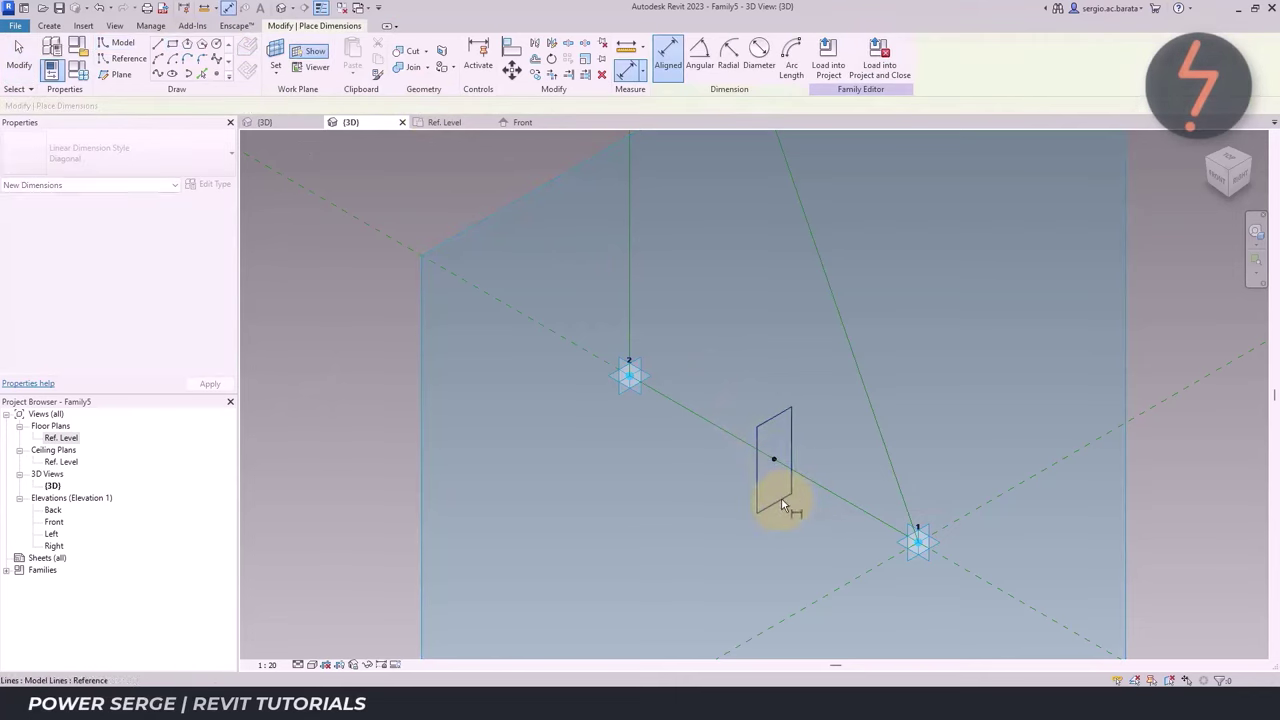
pyautogui.click(782, 501)
pyautogui.click(766, 428)
pyautogui.click(735, 462)
pyautogui.click(758, 462)
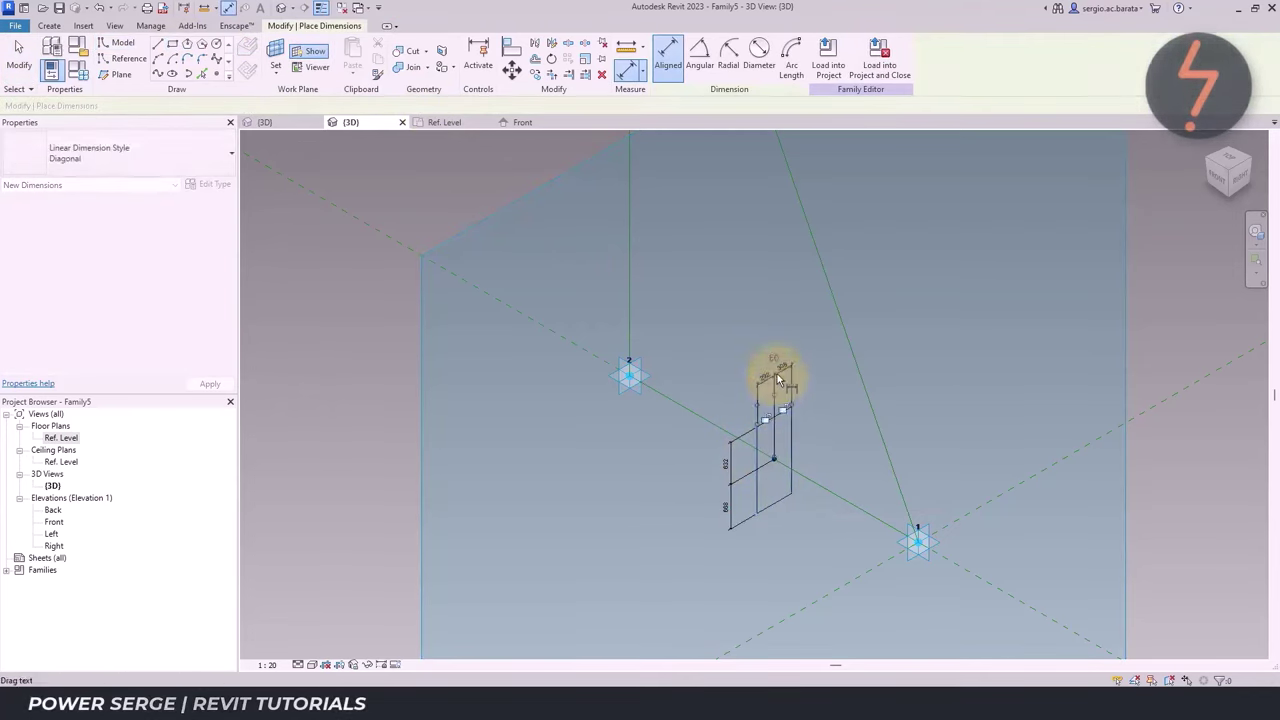
pyautogui.click(779, 378)
pyautogui.press('Escape')
# Label the dimension with a new W2 parameter and set its value in Family Types
pyautogui.click(794, 57)
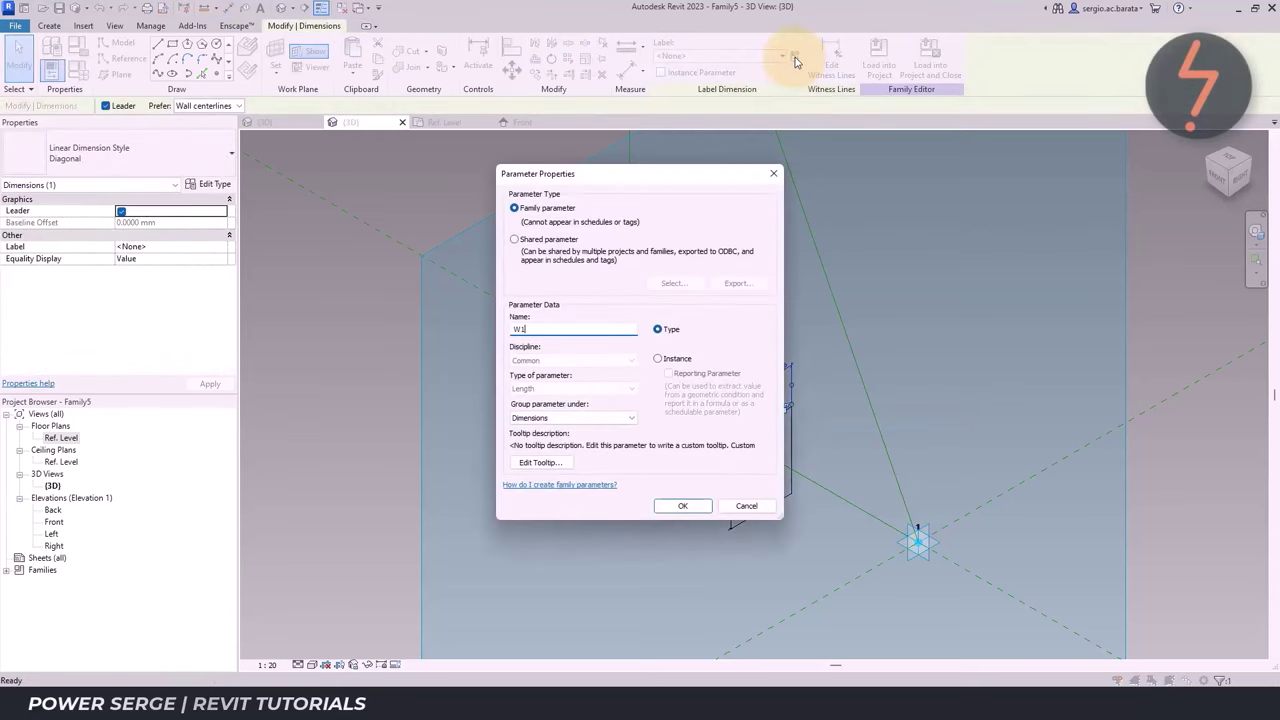
pyautogui.click(746, 505)
pyautogui.click(792, 57)
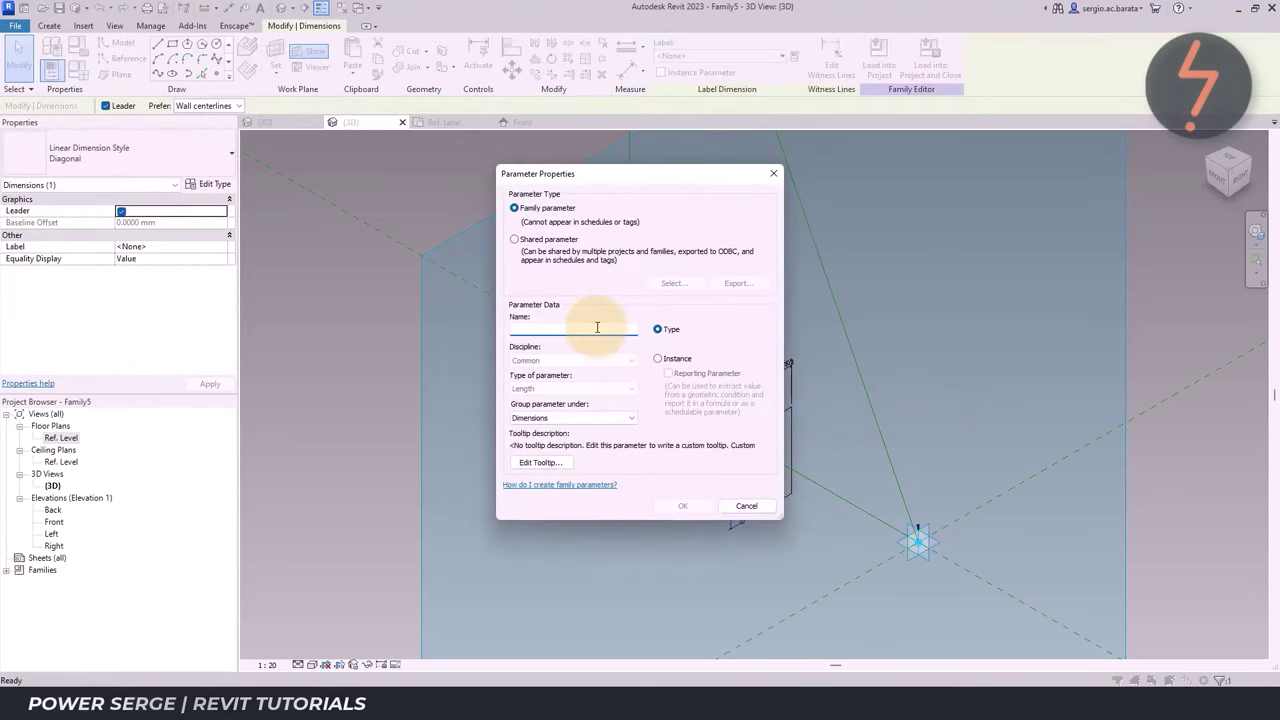
pyautogui.write('W2')
pyautogui.click(683, 505)
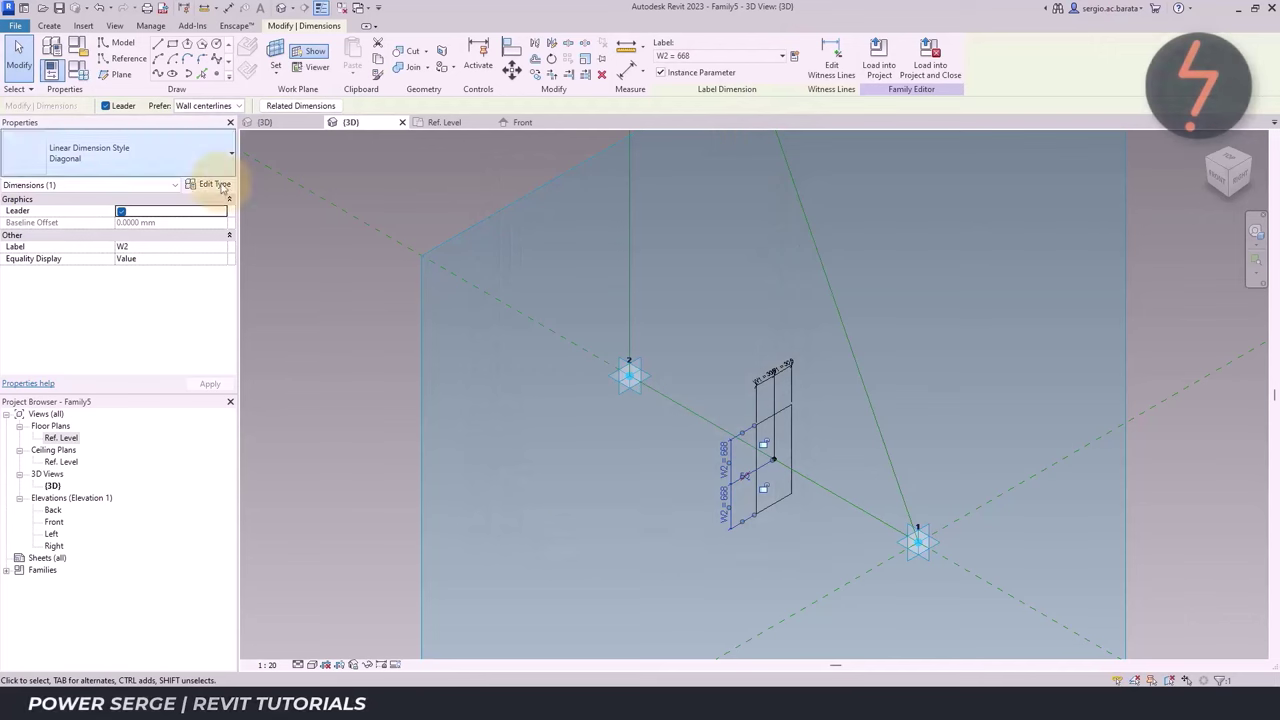
pyautogui.click(78, 67)
pyautogui.click(603, 318)
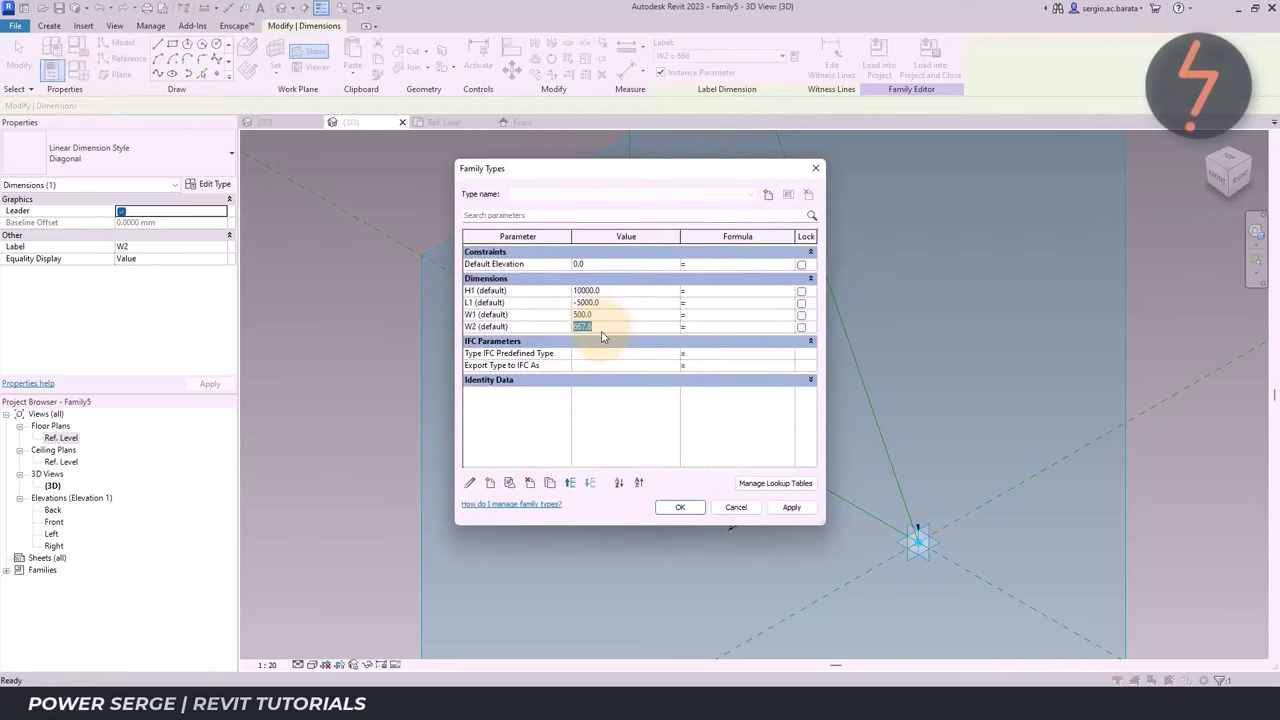
pyautogui.click(680, 507)
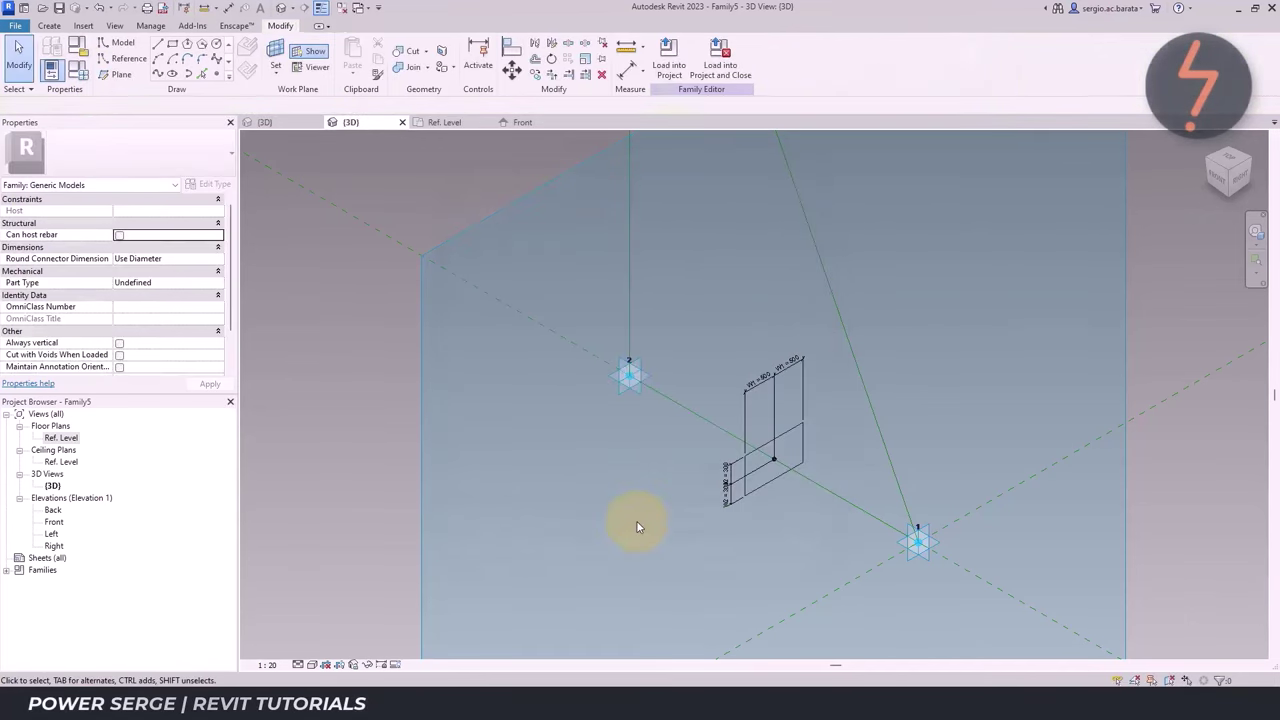
# Sweep the rectangle along the reference lines into a solid form and save as Truss.rfa
pyautogui.moveTo(636, 520); pyautogui.dragTo(815, 521)
pyautogui.keyDown('ctrl'); pyautogui.click(800, 474); pyautogui.keyUp('ctrl')
pyautogui.rightClick(665, 540)
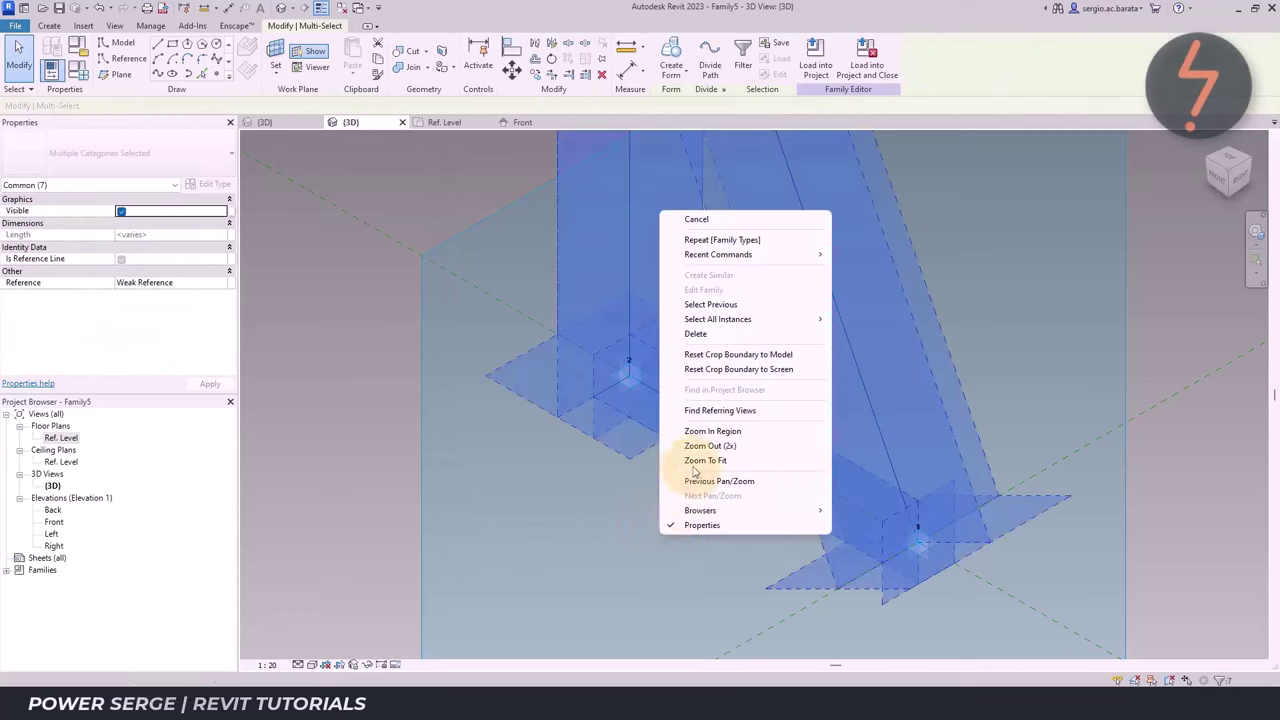
pyautogui.click(748, 463)
pyautogui.click(671, 70)
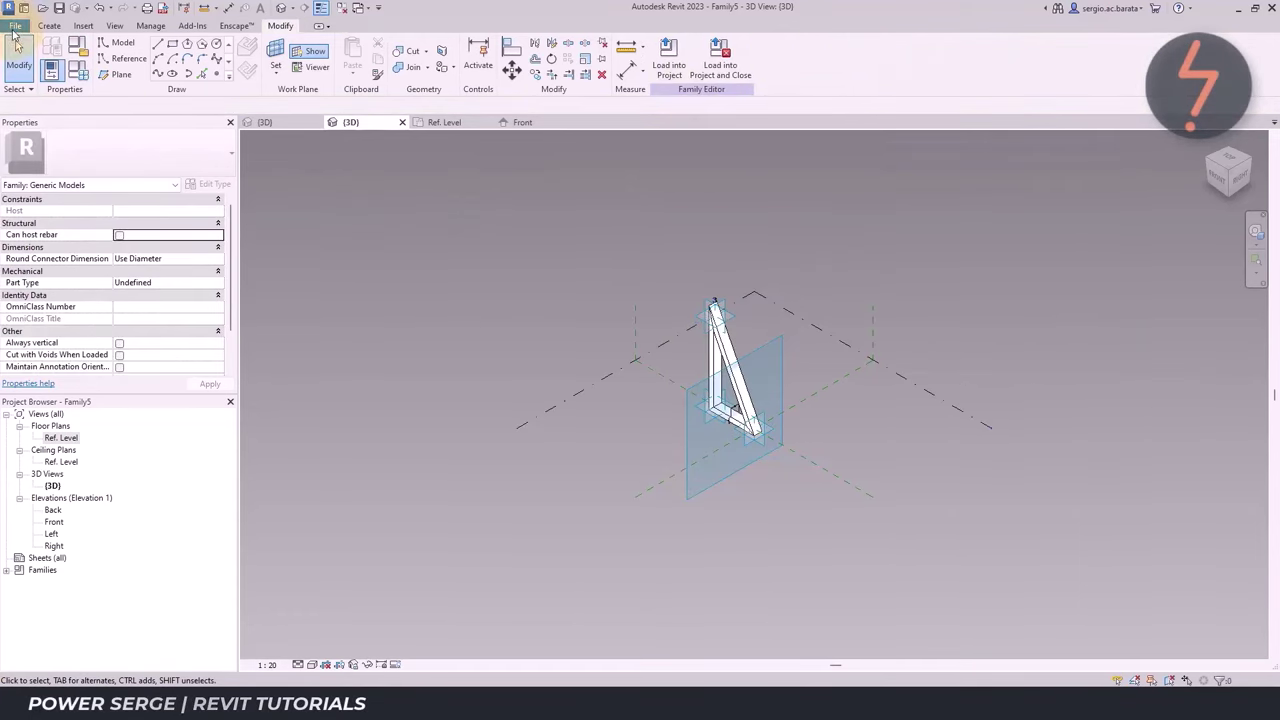
pyautogui.click(15, 25)
pyautogui.click(571, 367)
# Save the family as Truss_2.rfa, load it into Stadium, and edit the Lower-Tier mass
pyautogui.click(359, 266)
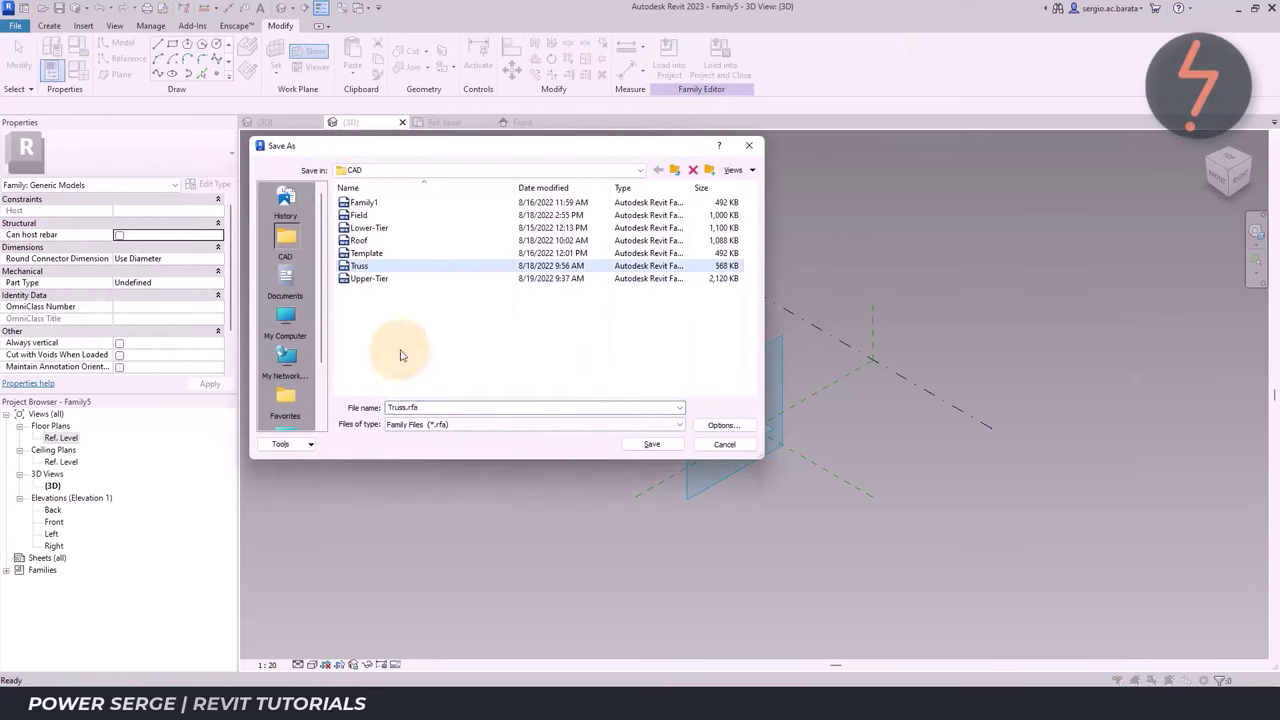
pyautogui.click(407, 407)
pyautogui.write('_2')
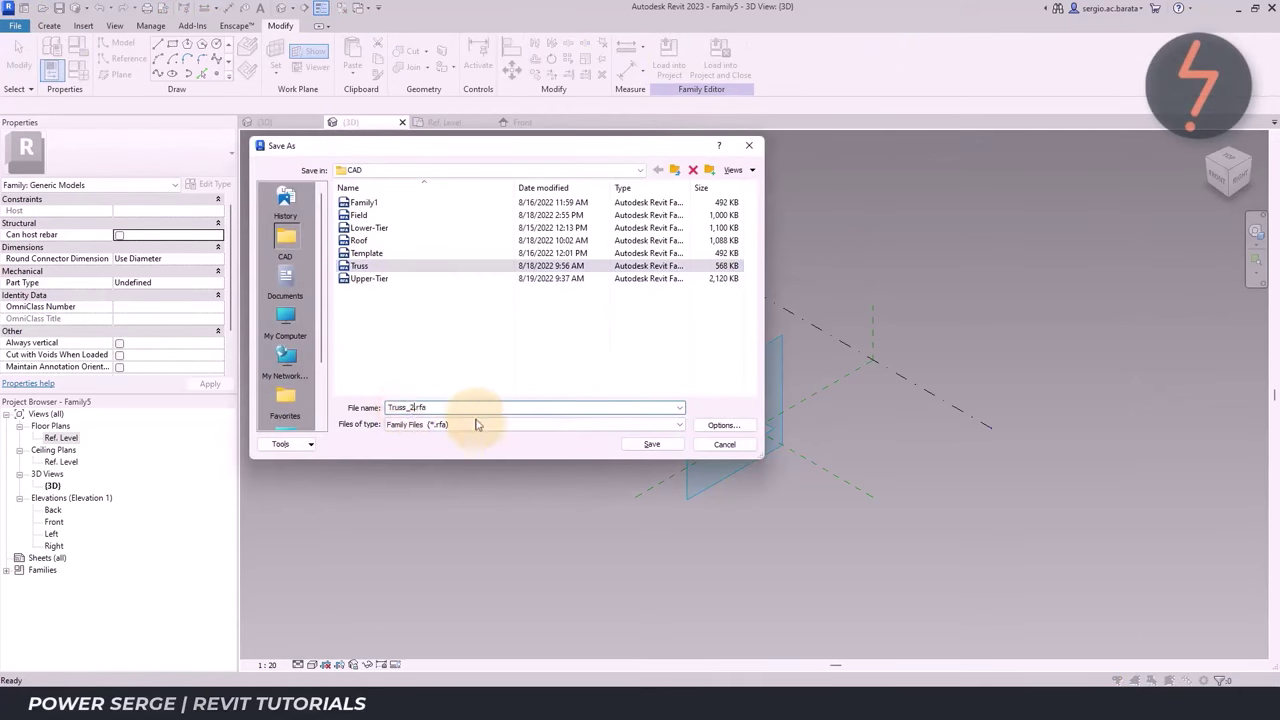
pyautogui.press('Return')
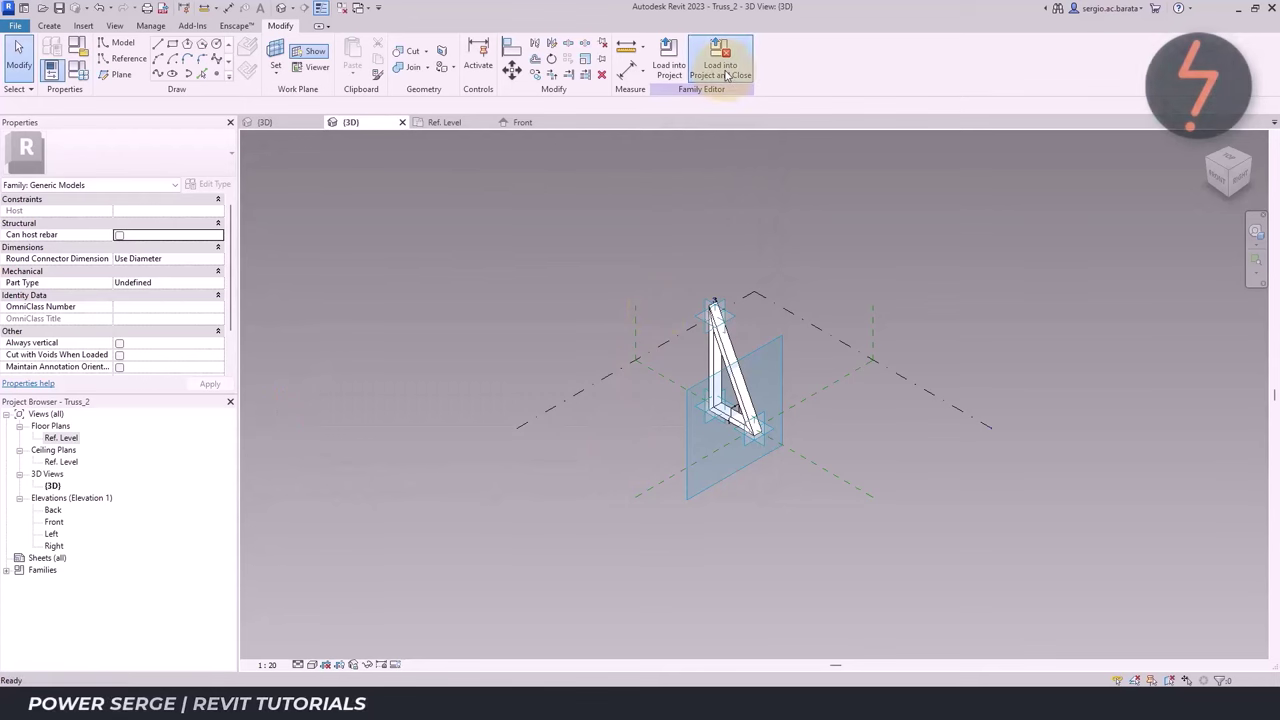
pyautogui.click(727, 75)
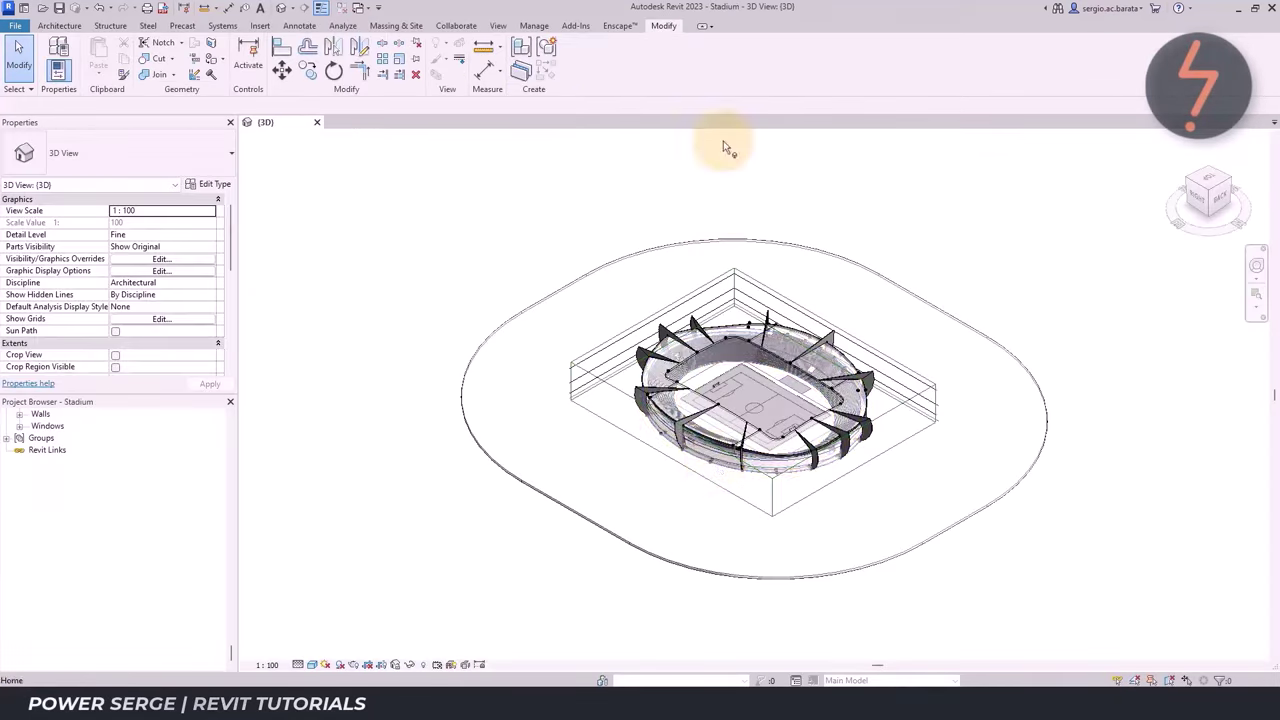
pyautogui.click(585, 65)
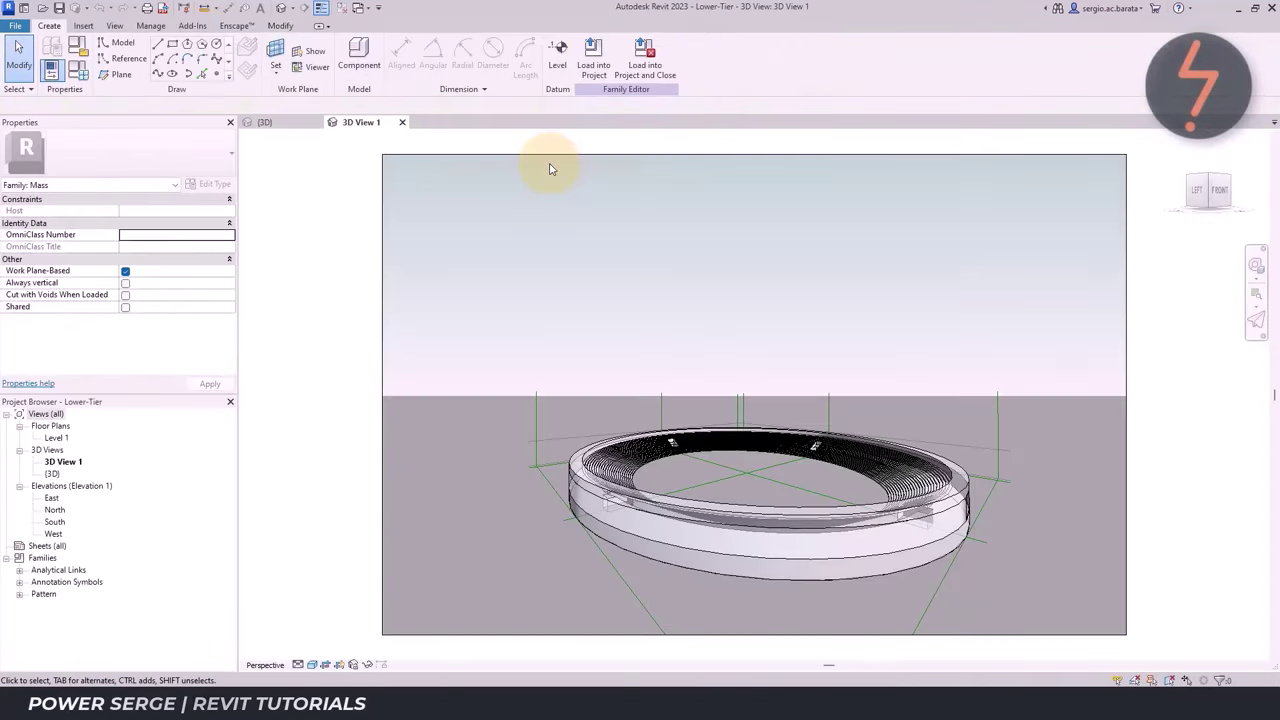
# Load the Truss_2 family into the Lower-Tier mass from the default 3D view
pyautogui.click(279, 8)
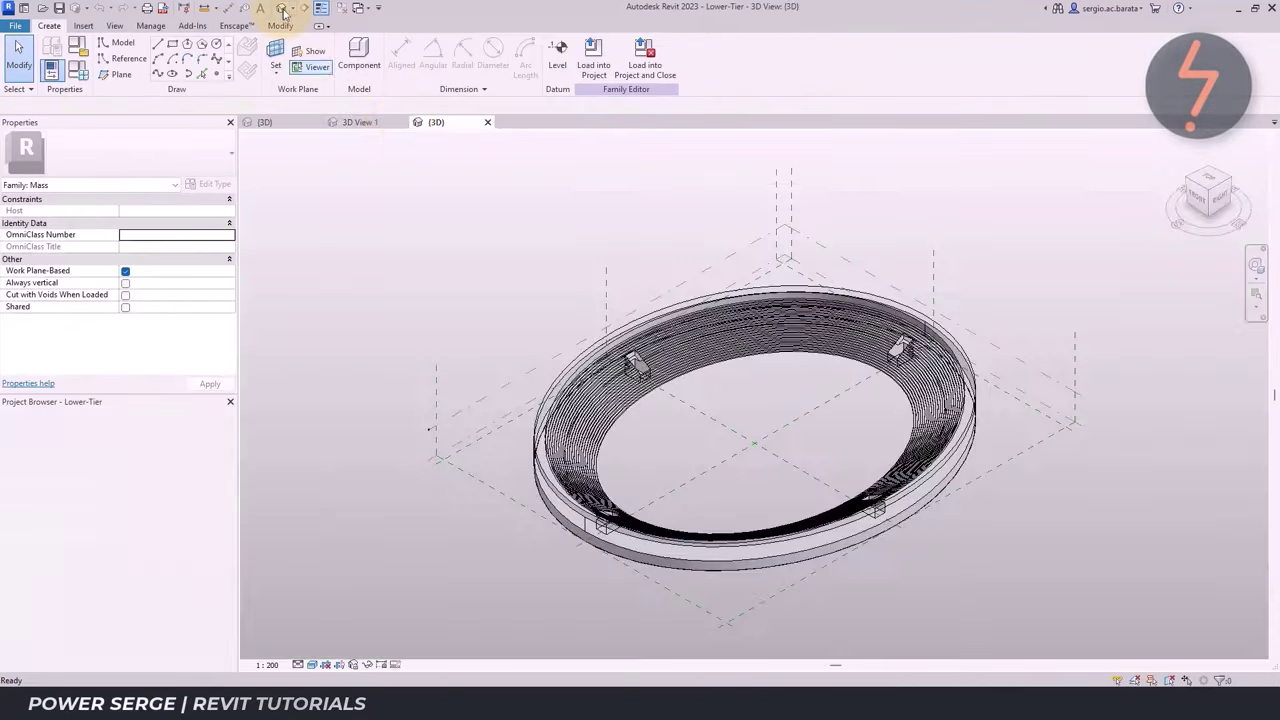
pyautogui.click(83, 25)
pyautogui.click(571, 62)
pyautogui.click(660, 281)
pyautogui.click(945, 447)
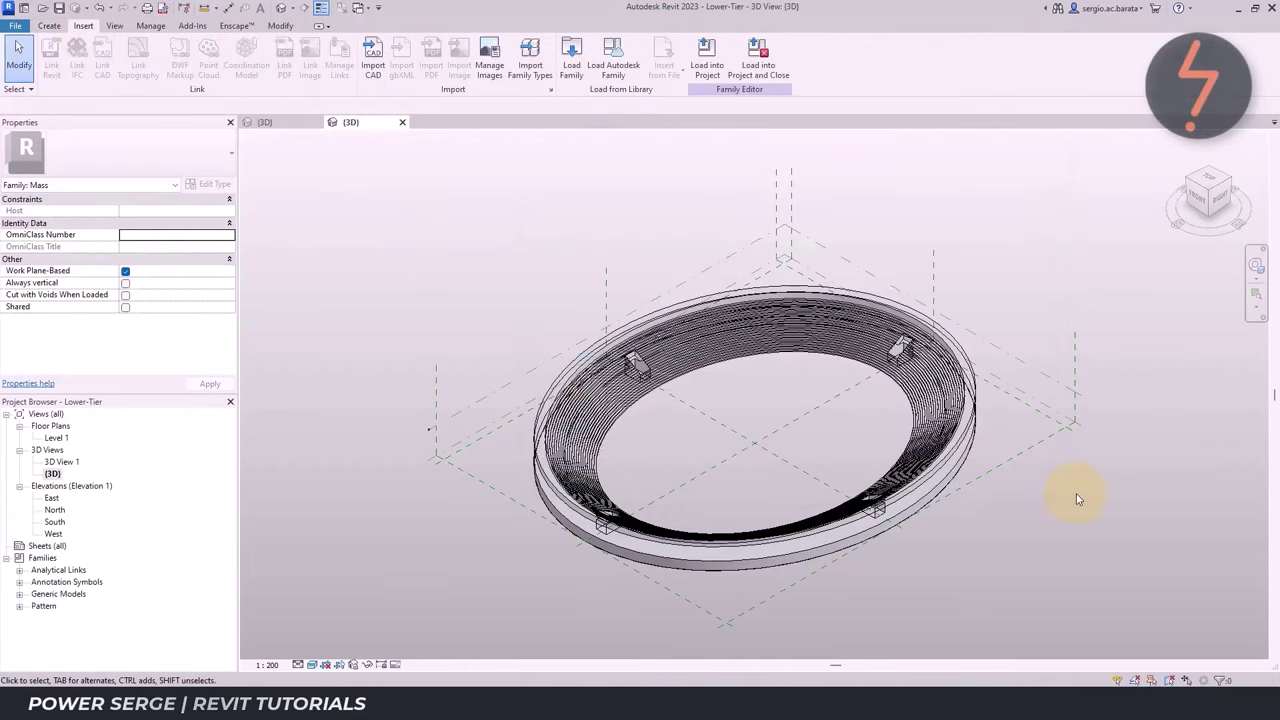
# Divide the ring's outer facade face into a grid with nodes displayed
pyautogui.rightClick(569, 581)
pyautogui.click(545, 474)
pyautogui.click(516, 438)
pyautogui.click(828, 638)
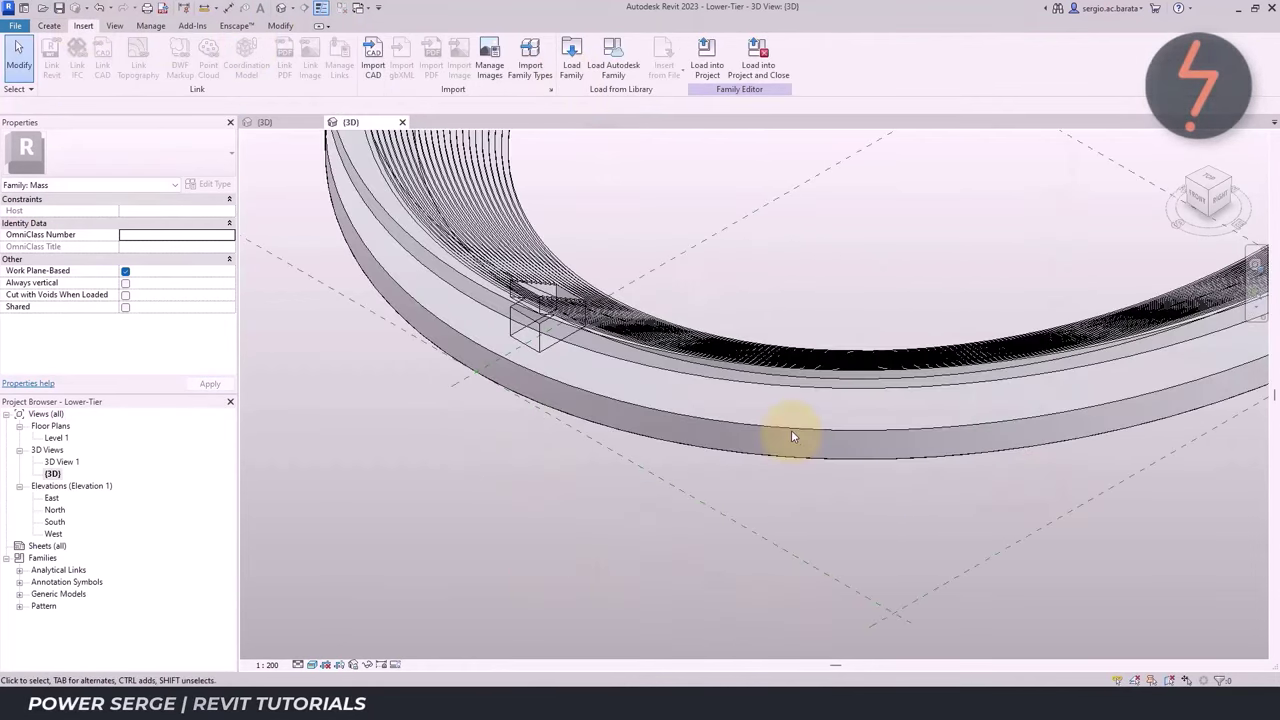
pyautogui.click(791, 436)
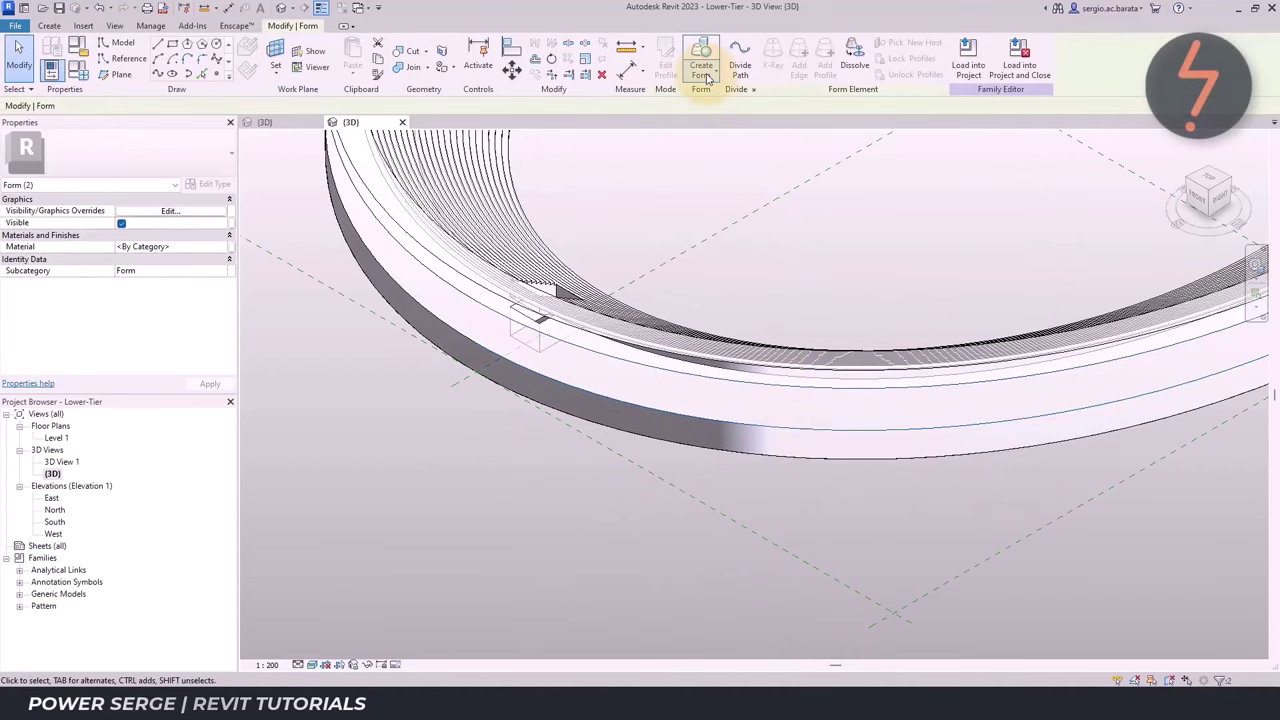
pyautogui.click(785, 252)
pyautogui.click(443, 309)
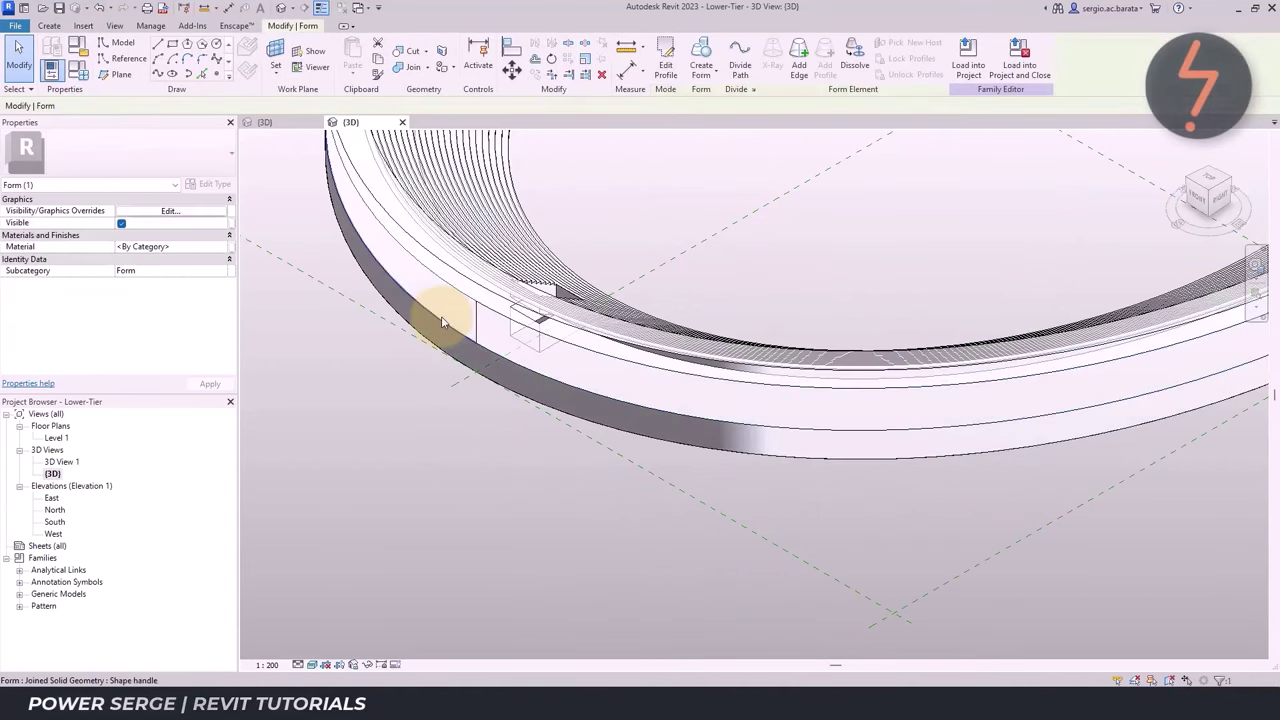
pyautogui.click(657, 205)
pyautogui.click(658, 367)
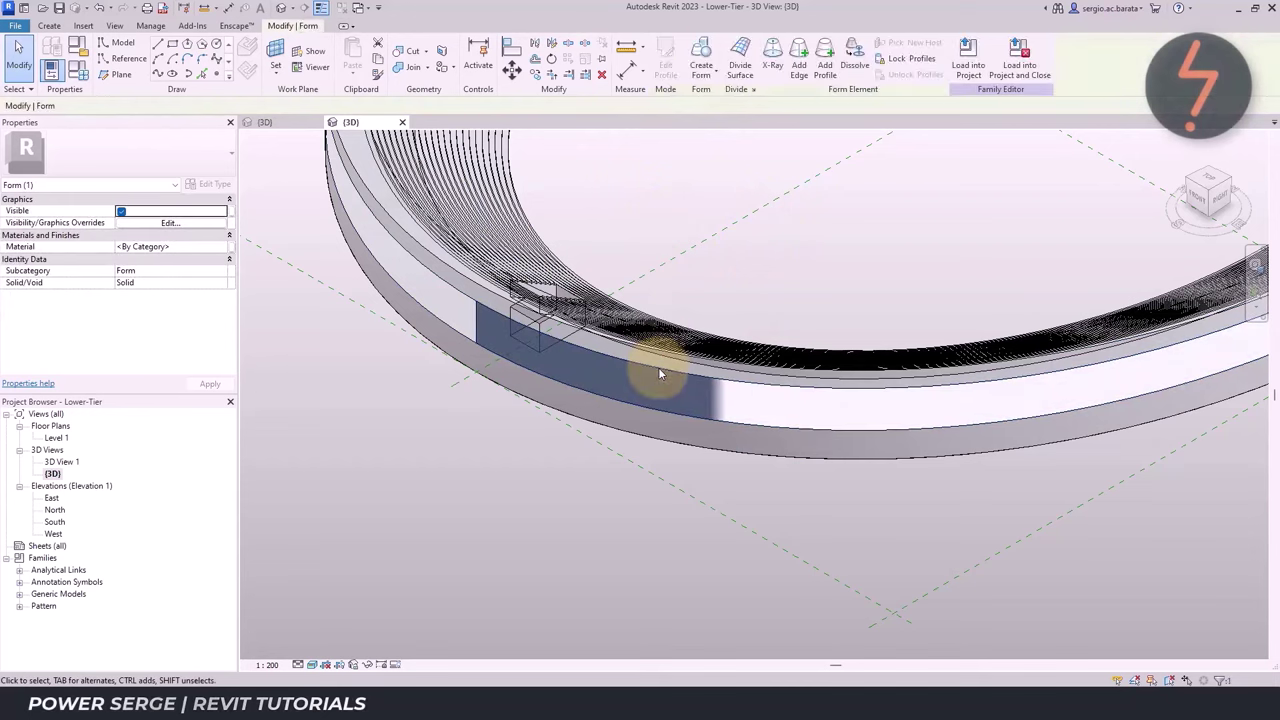
pyautogui.click(742, 62)
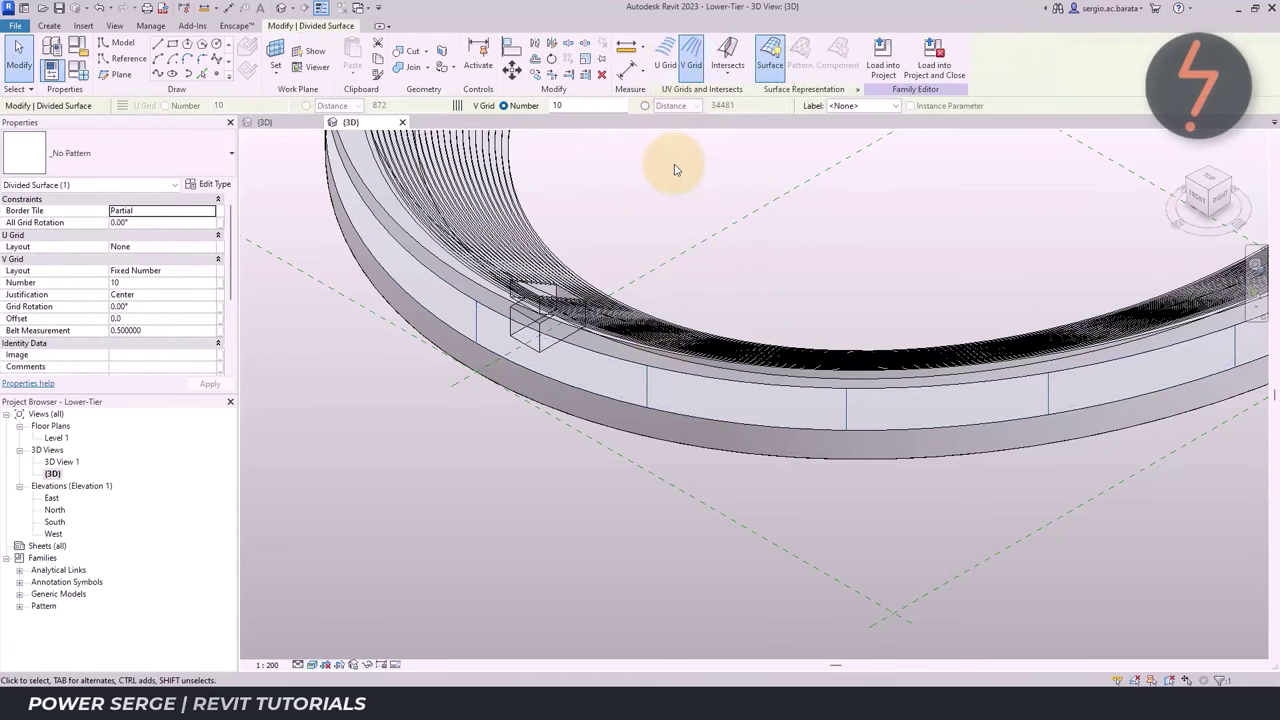
pyautogui.click(857, 89)
pyautogui.click(541, 354)
pyautogui.click(663, 418)
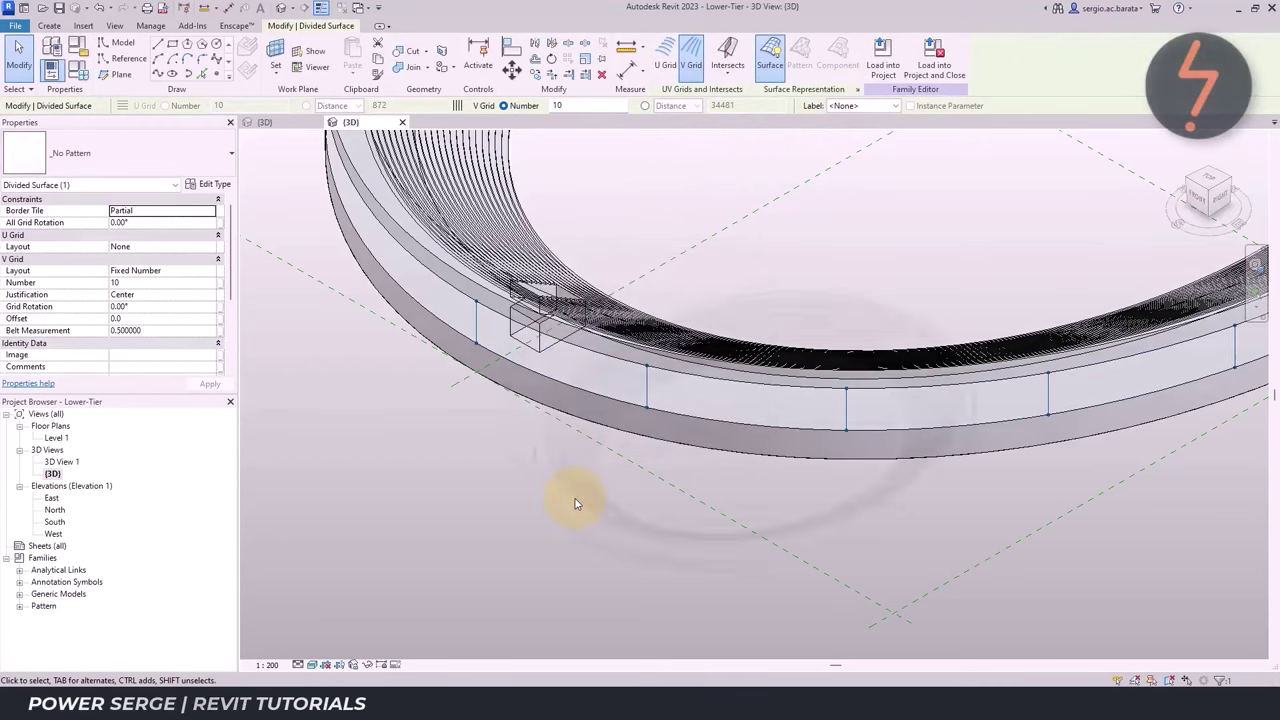
# In the front view, divide the tiered seating face into a grid showing nodes
pyautogui.press('Escape')
pyautogui.click(1205, 195)
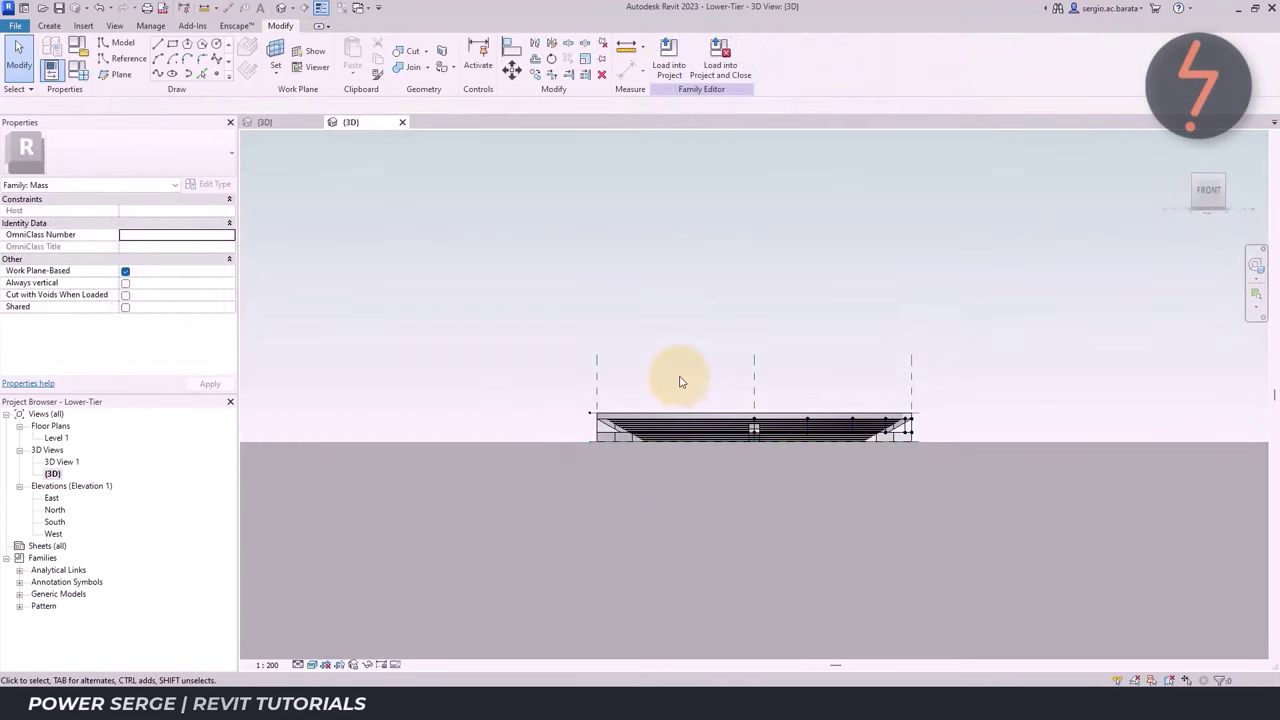
pyautogui.rightClick(680, 381)
pyautogui.click(720, 536)
pyautogui.click(723, 380)
pyautogui.click(937, 462)
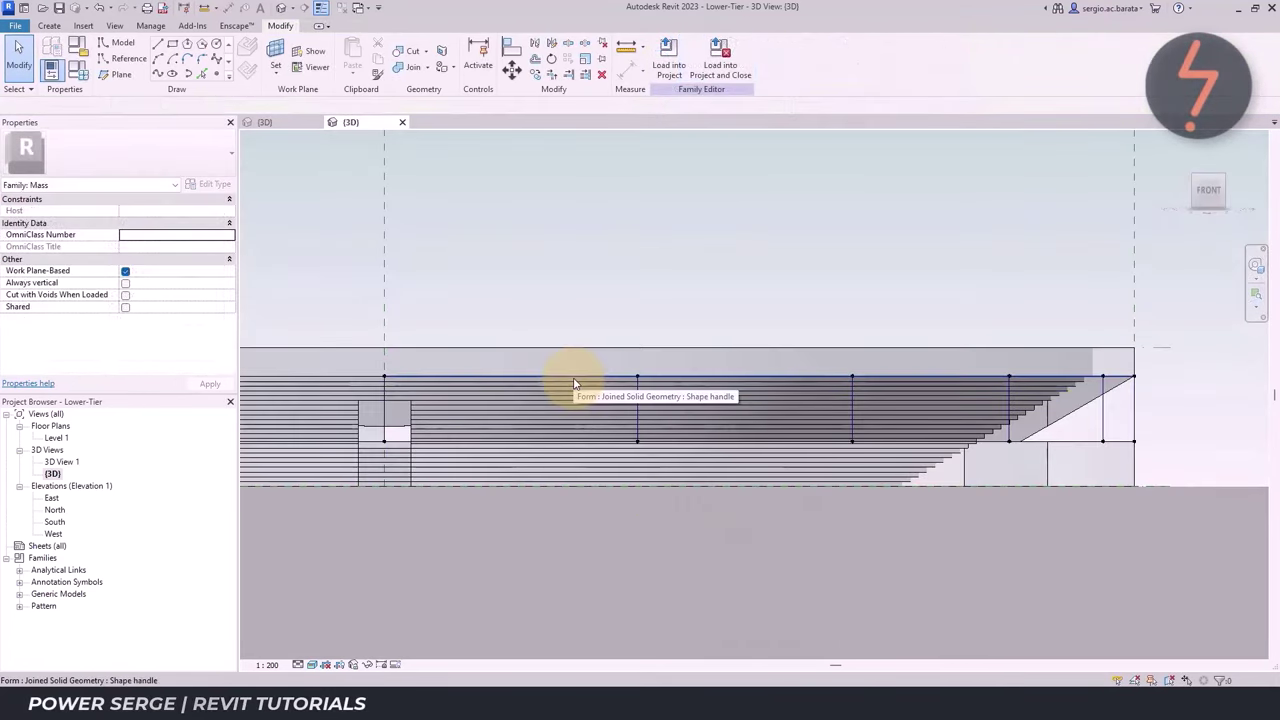
pyautogui.click(575, 383)
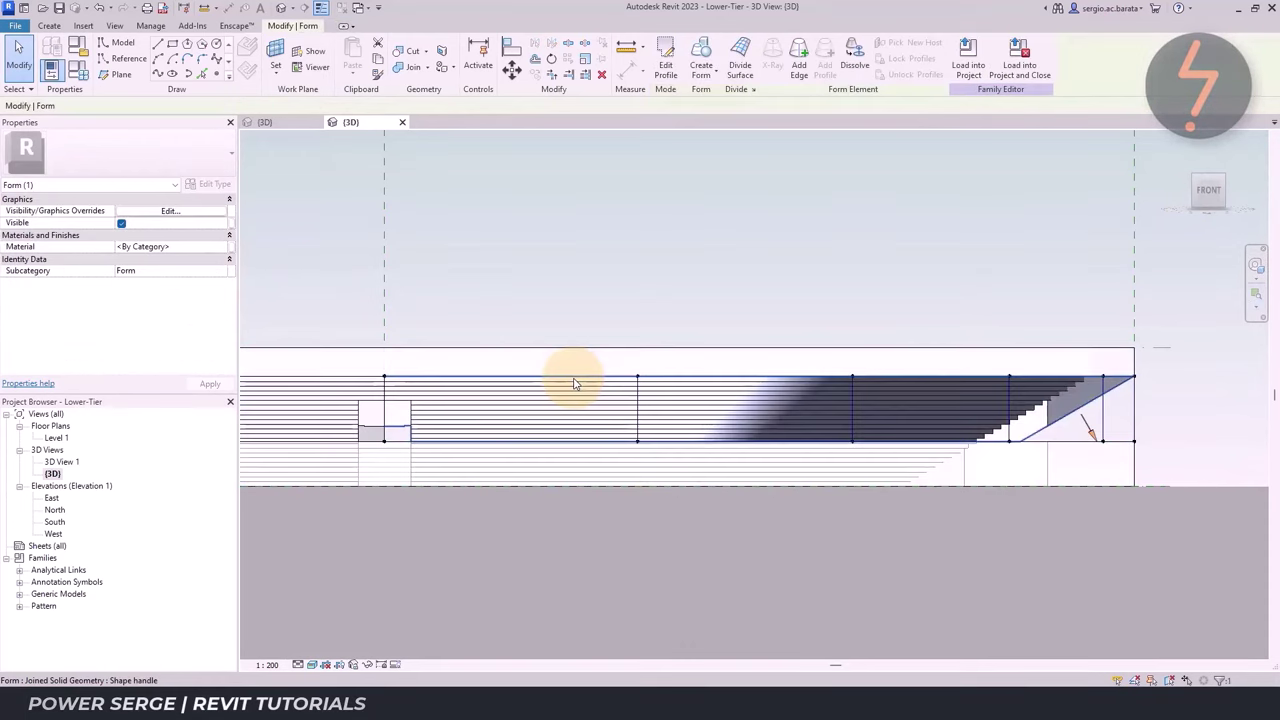
pyautogui.click(740, 70)
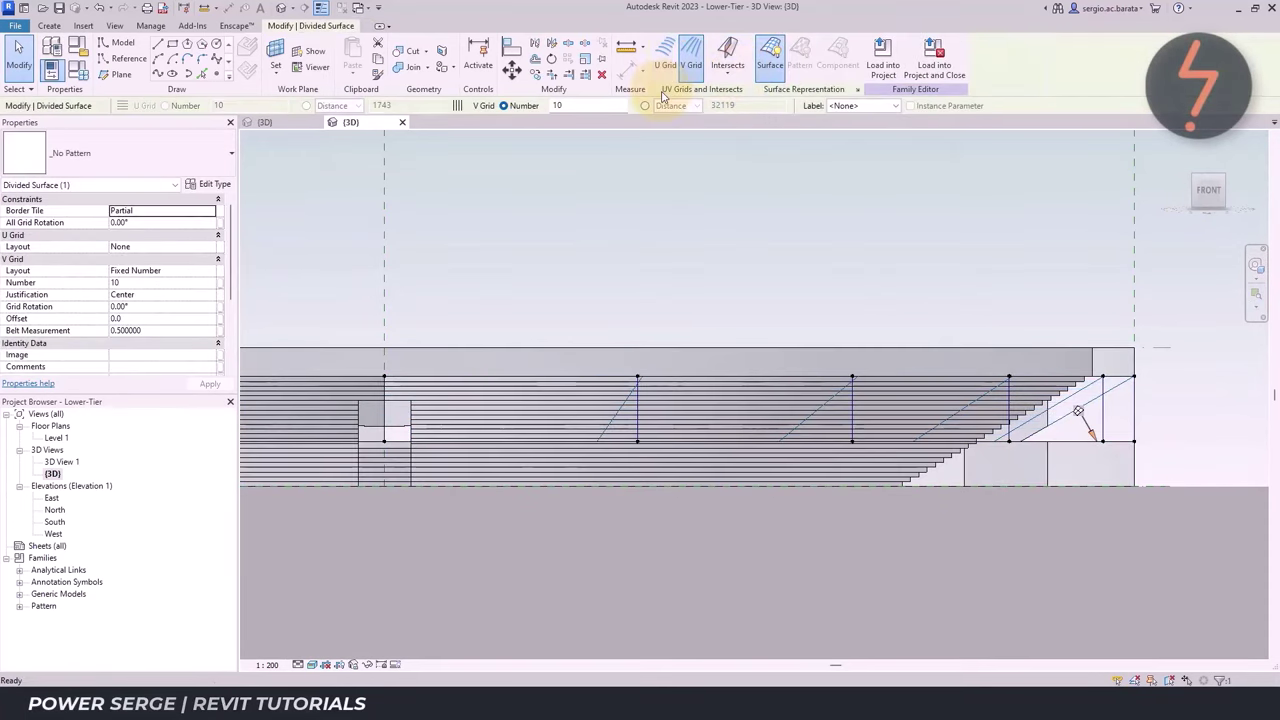
pyautogui.click(857, 89)
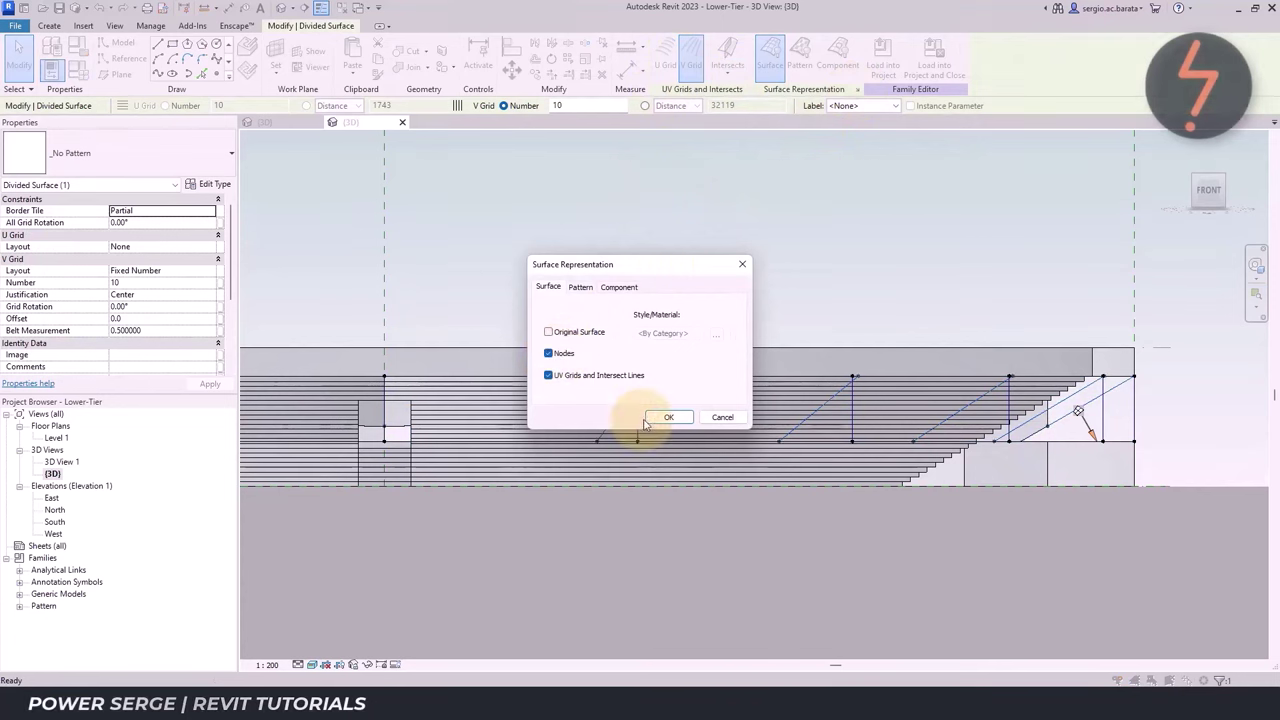
pyautogui.click(647, 421)
# Return to the isometric view of the ring's front and locate Truss_2 in the Project Browser
pyautogui.click(1212, 180)
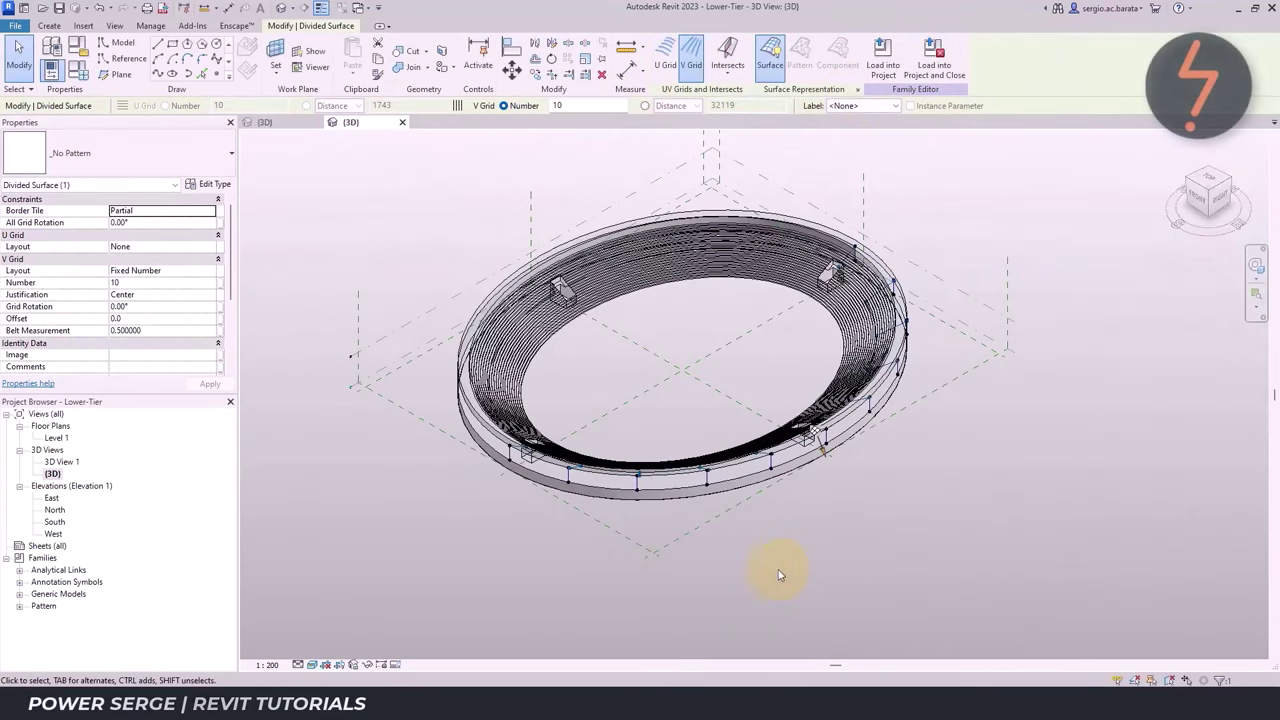
pyautogui.rightClick(486, 563)
pyautogui.click(495, 450)
pyautogui.moveTo(470, 350); pyautogui.dragTo(857, 526)
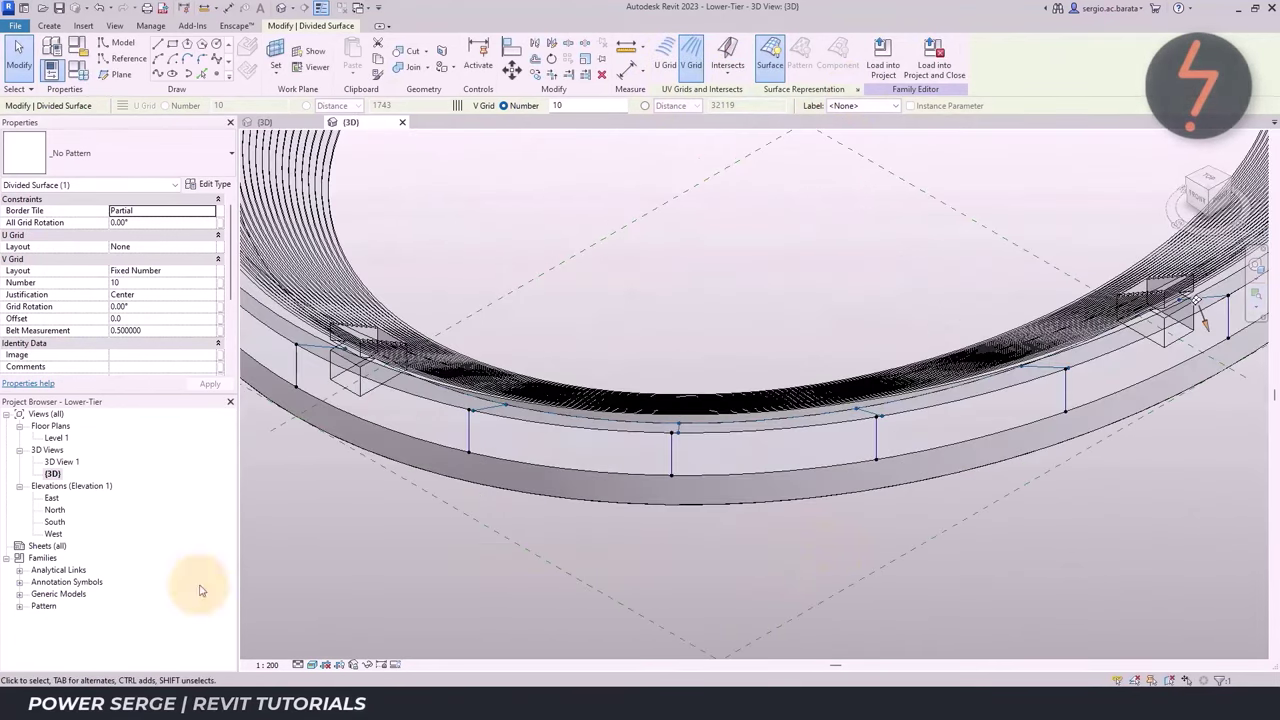
pyautogui.click(19, 594)
pyautogui.click(32, 606)
pyautogui.rightClick(70, 617)
# Place two Truss_2 instances on nodes at the ring's right and left
pyautogui.click(175, 505)
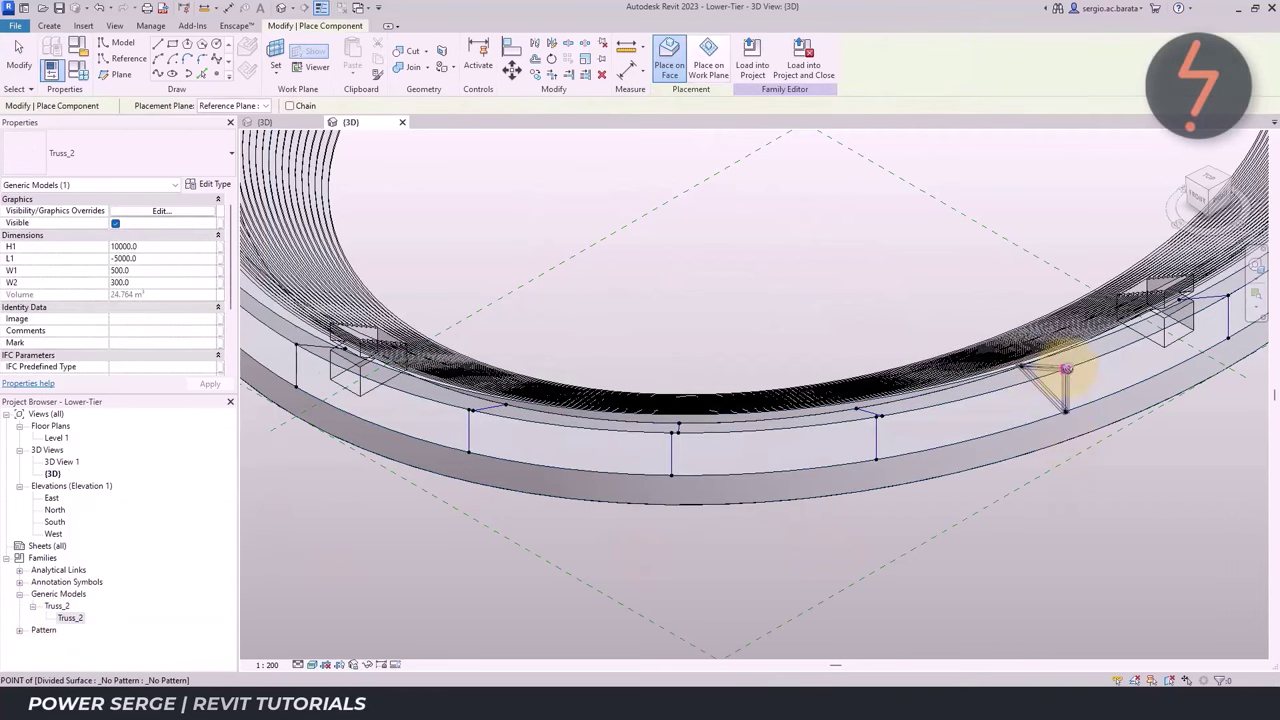
pyautogui.click(1067, 372)
pyautogui.rightClick(70, 617)
pyautogui.click(271, 491)
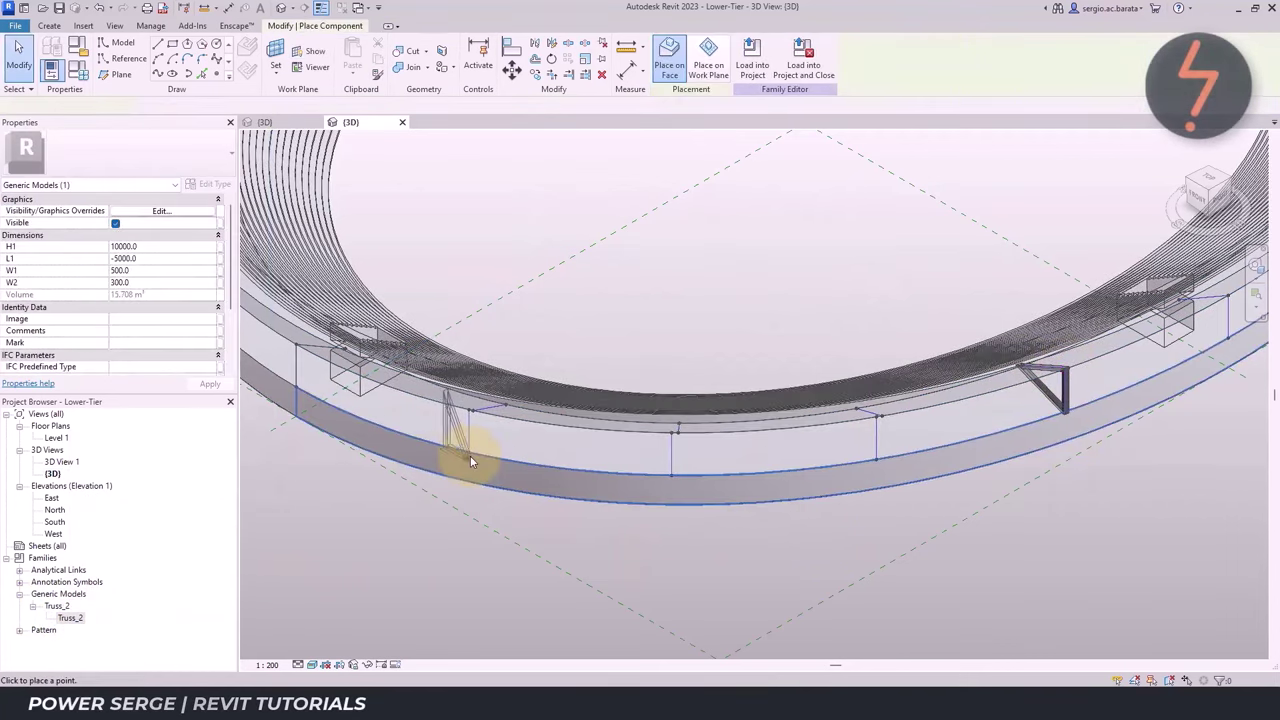
pyautogui.click(504, 410)
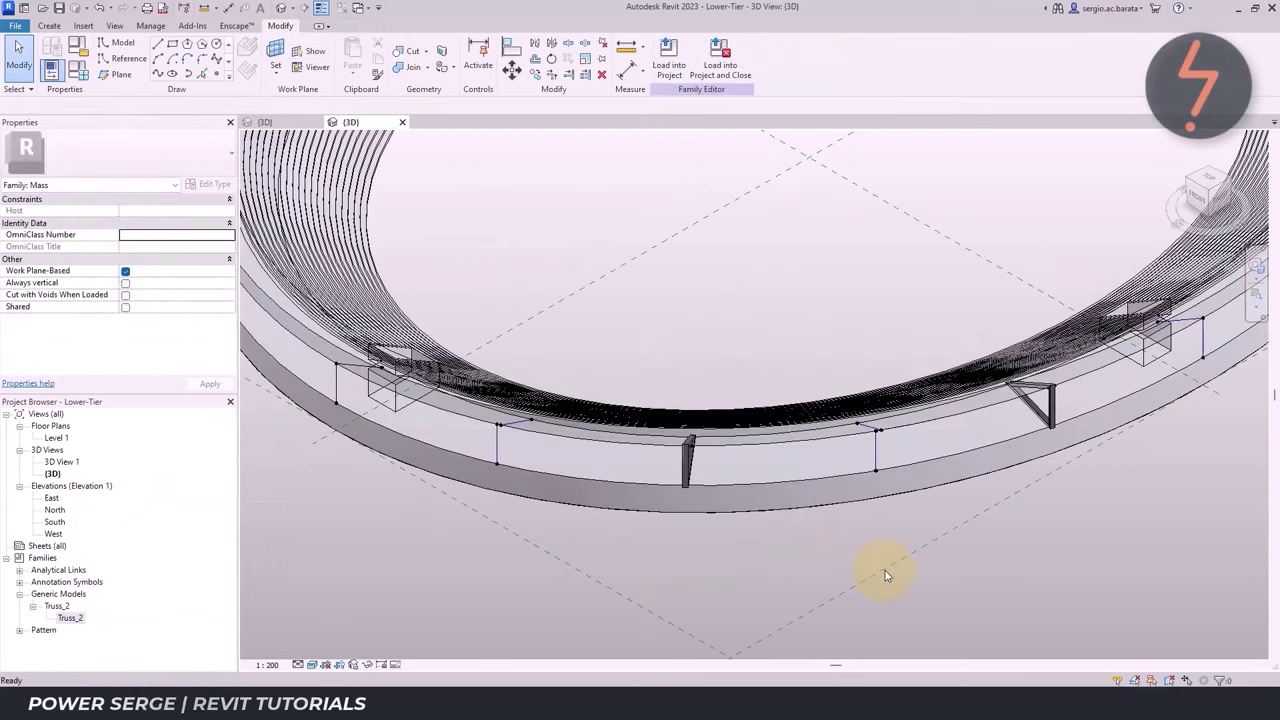
# Reload the Lower-Tier mass into Stadium, overwriting the existing version, and fit the site
pyautogui.click(668, 60)
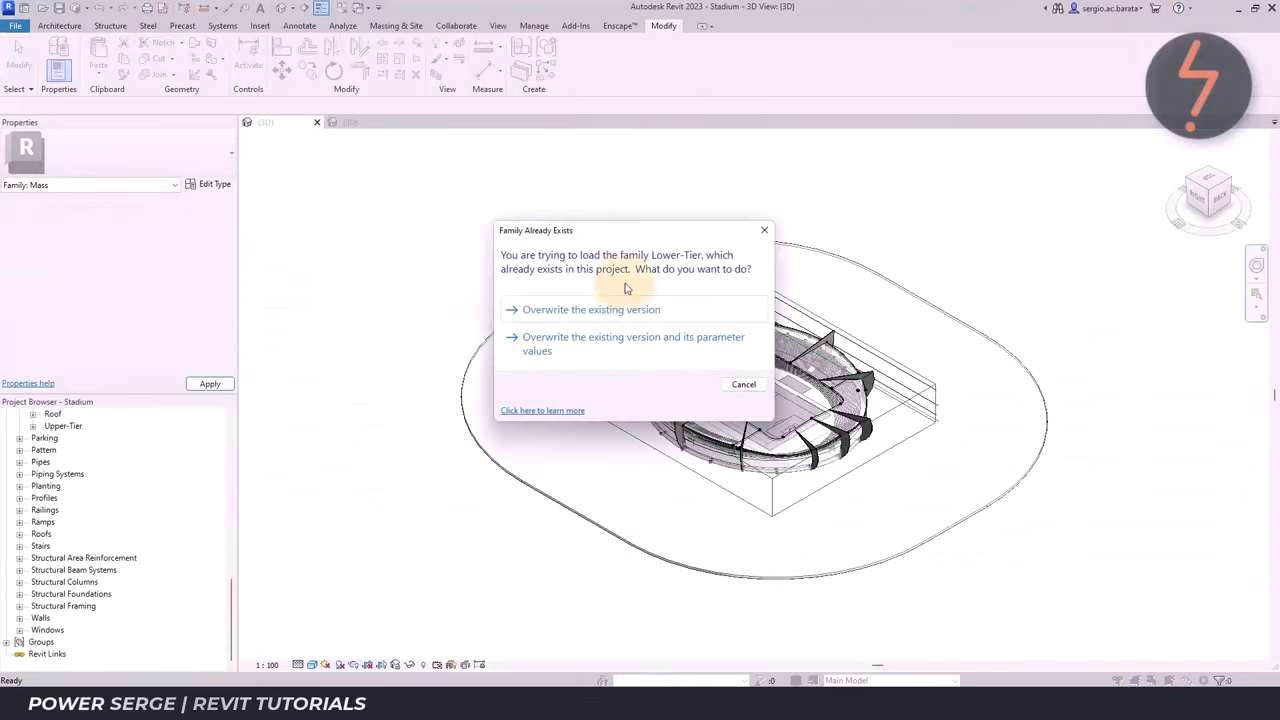
pyautogui.click(600, 308)
pyautogui.rightClick(820, 645)
pyautogui.click(880, 523)
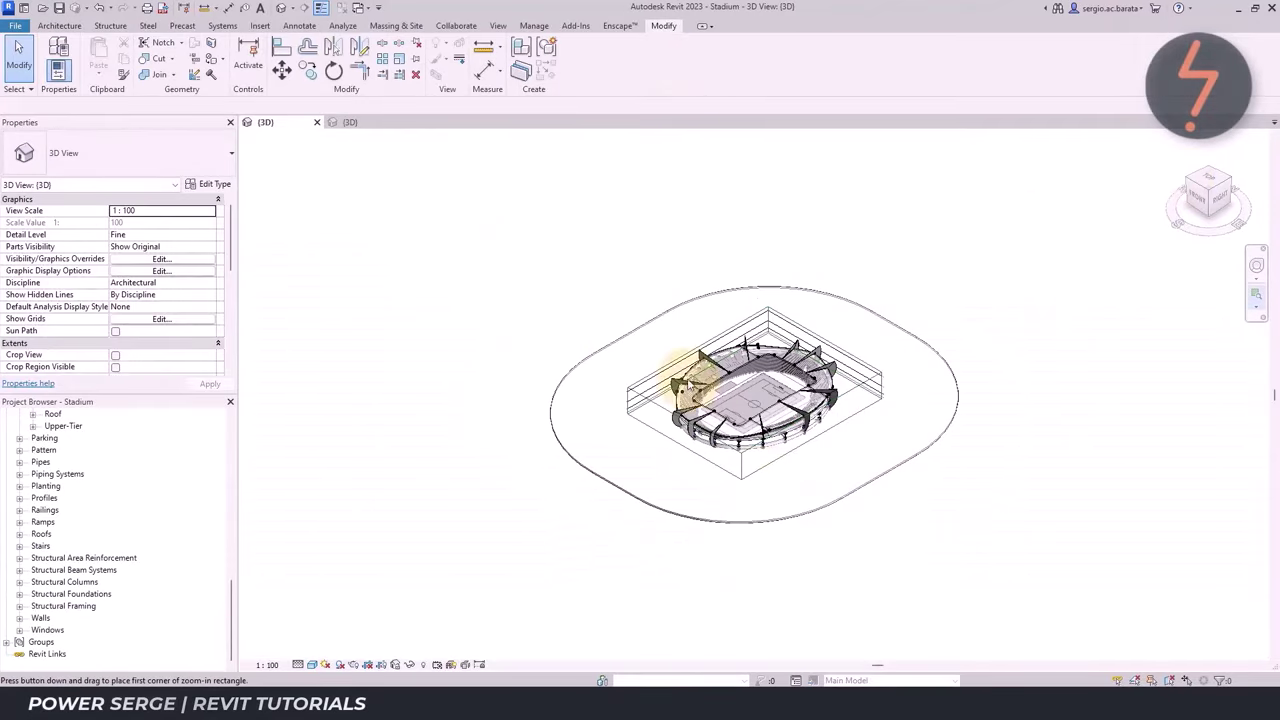
pyautogui.scroll(5, 853, 547)
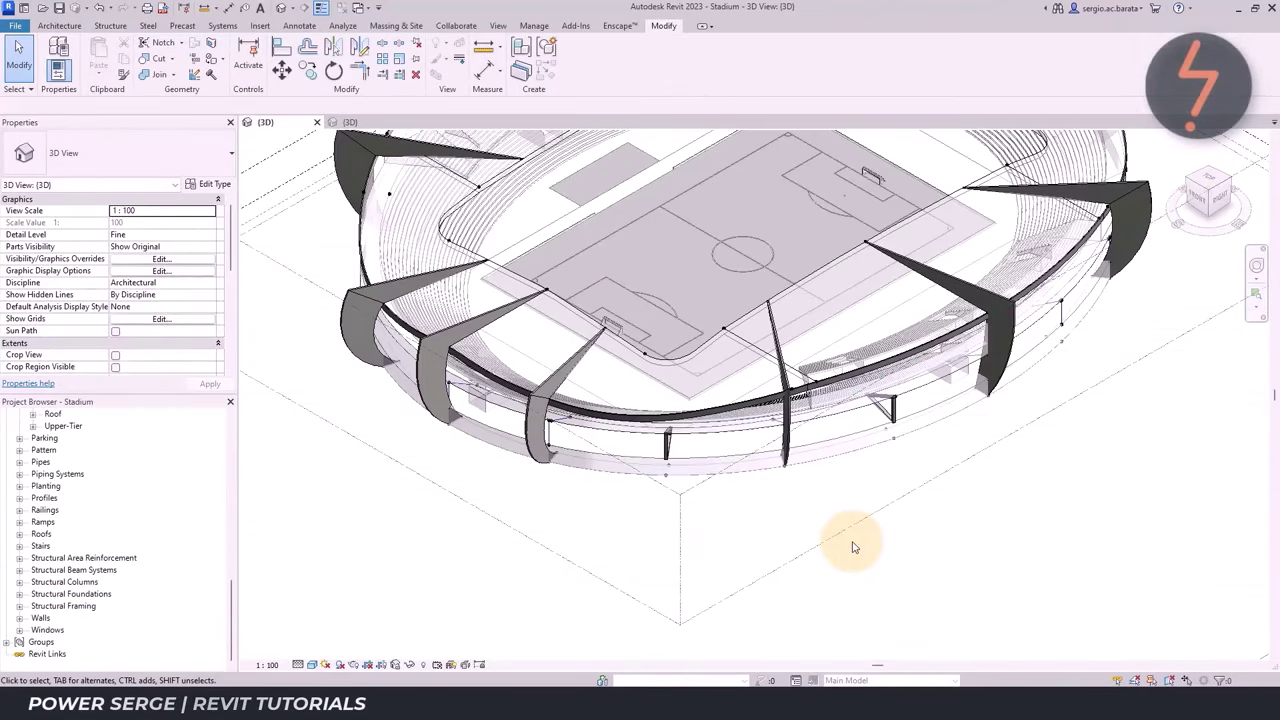
# Back in the Lower-Tier family, place more Truss_2 instances on the ring's front-left nodes
pyautogui.click(349, 124)
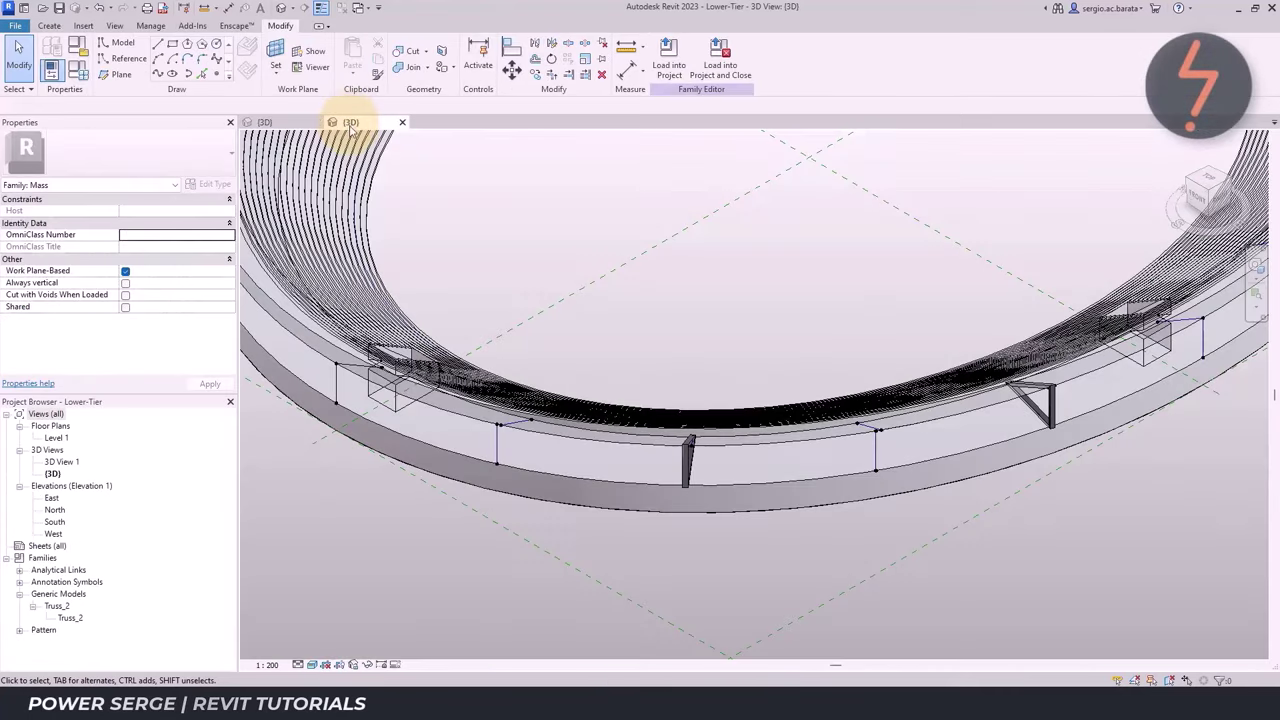
pyautogui.rightClick(524, 606)
pyautogui.click(545, 524)
pyautogui.click(1237, 180)
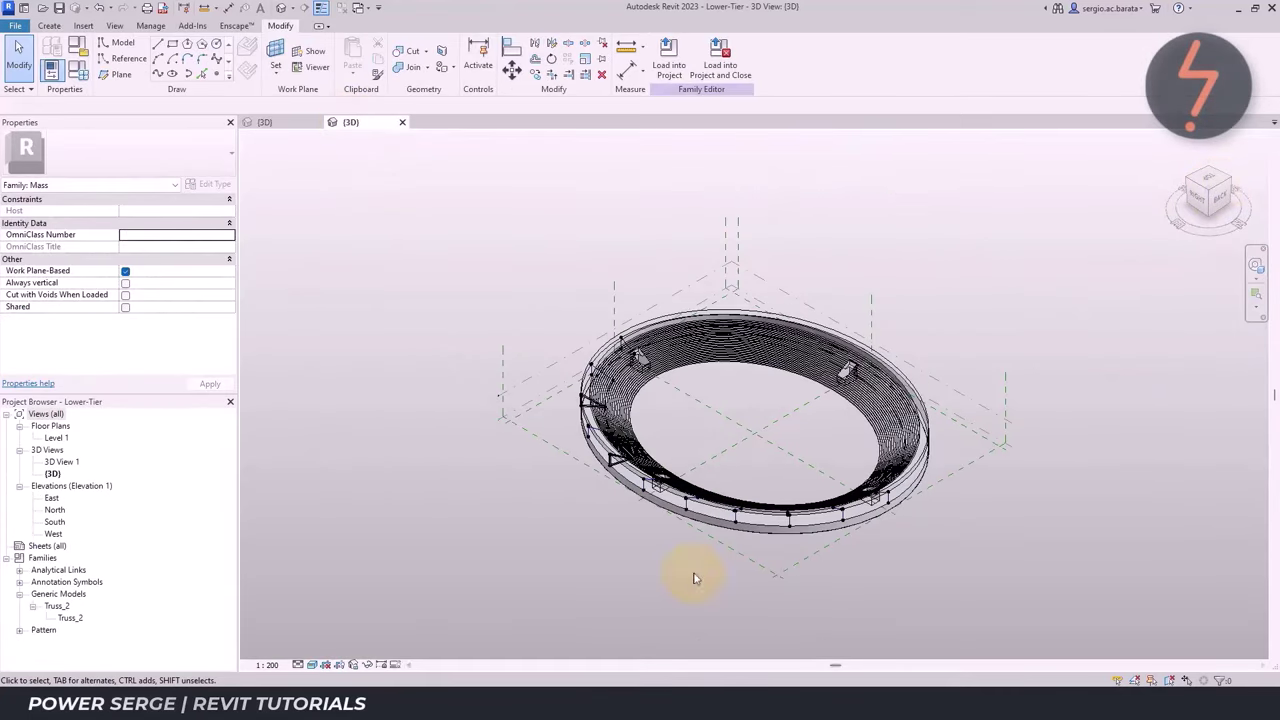
pyautogui.rightClick(664, 604)
pyautogui.click(677, 491)
pyautogui.click(560, 432)
pyautogui.click(849, 557)
pyautogui.rightClick(70, 617)
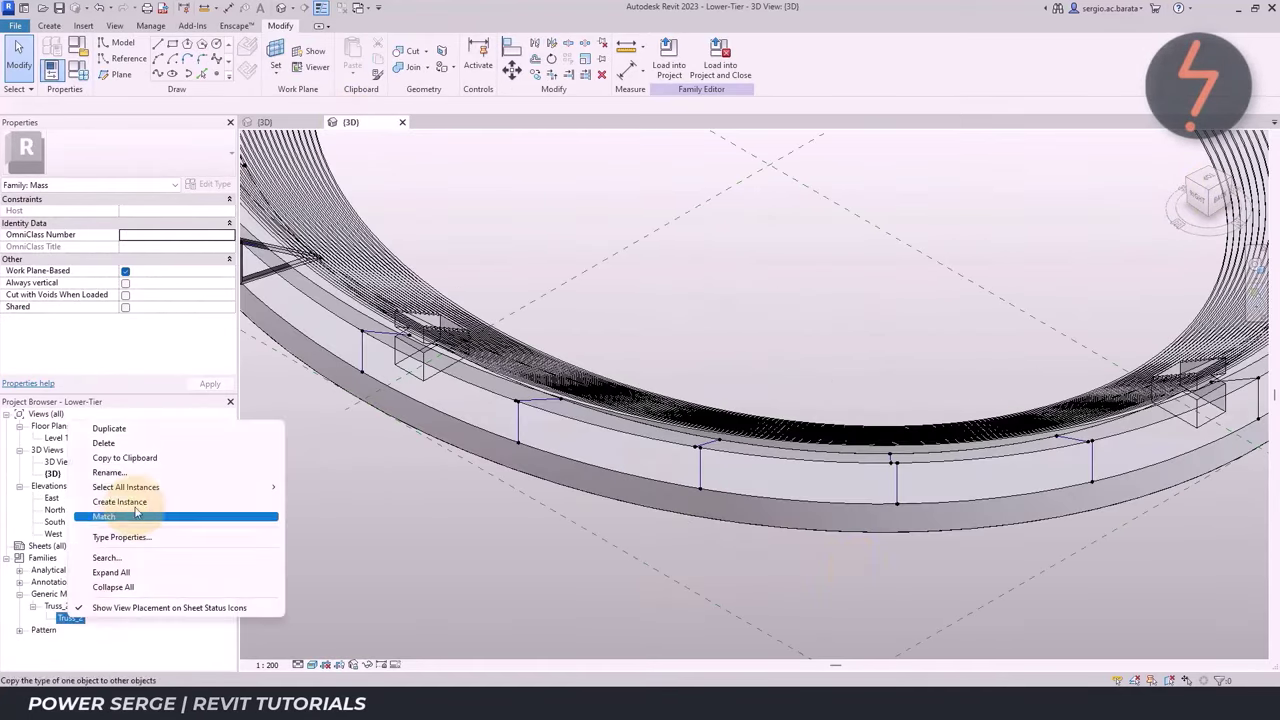
pyautogui.click(120, 513)
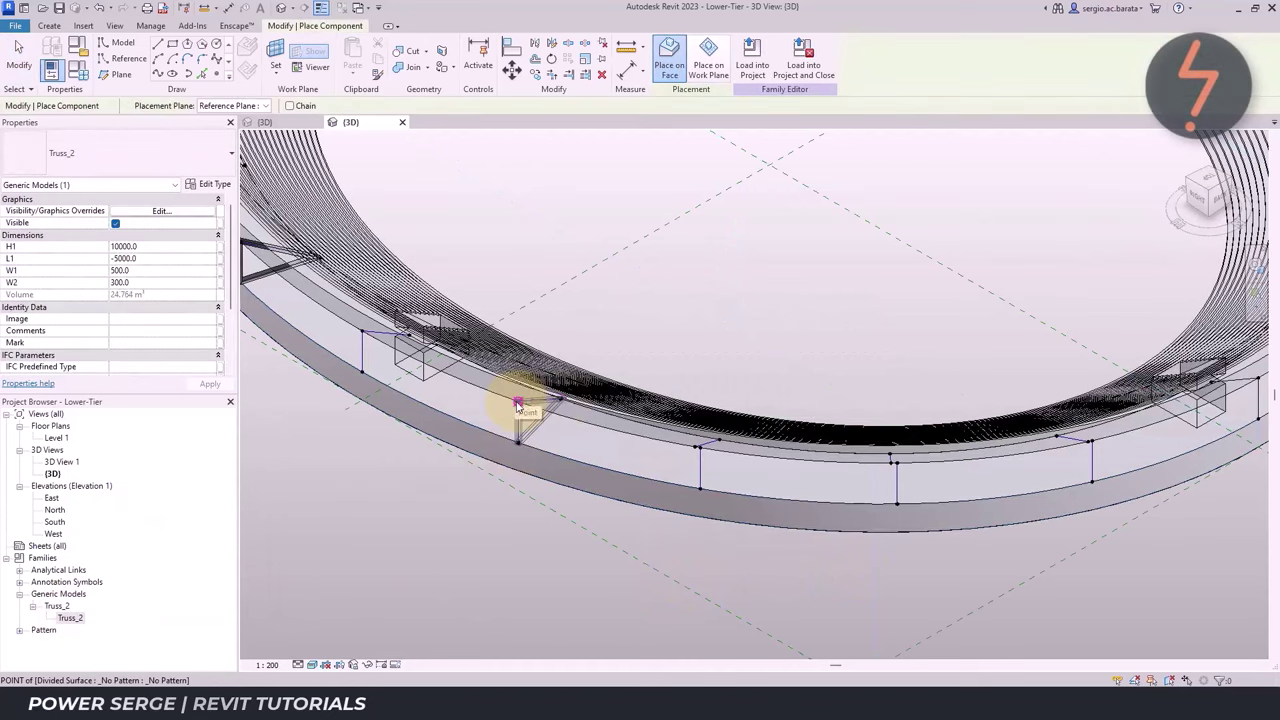
pyautogui.click(586, 549)
pyautogui.rightClick(78, 620)
pyautogui.click(130, 500)
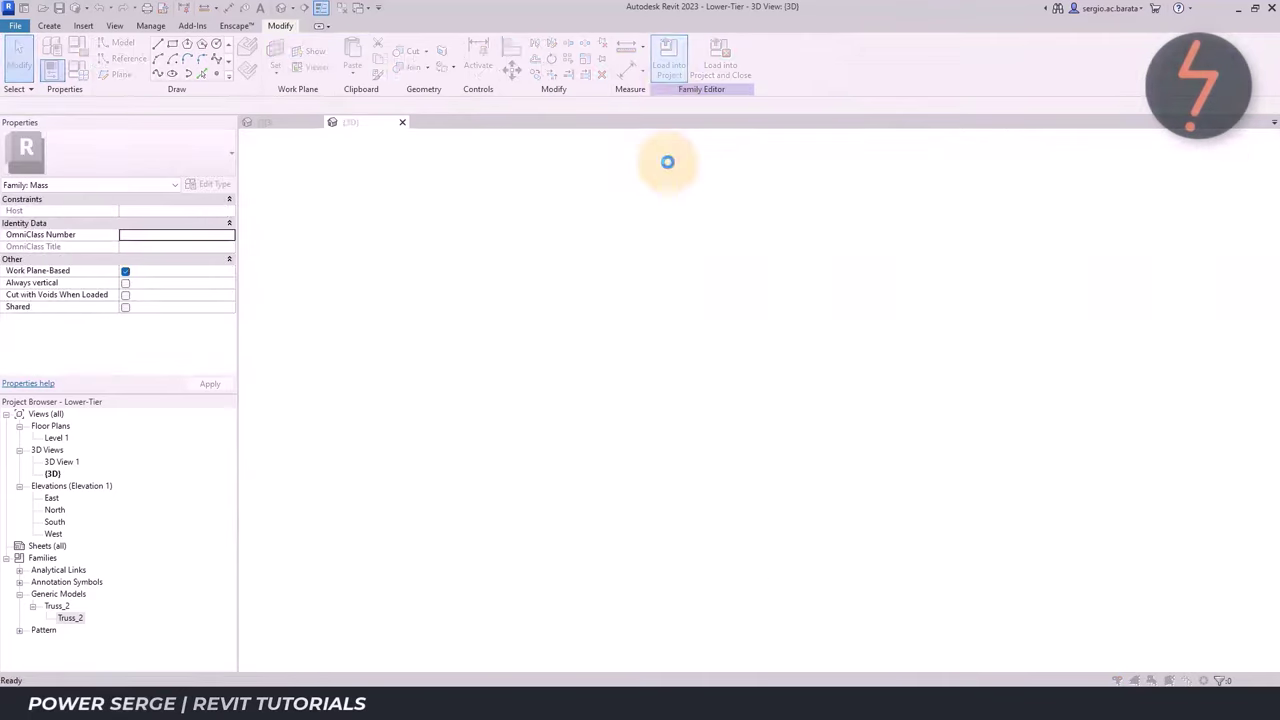
# Reload the mass into Stadium with Overwrite, then orbit and zoom to fit the site
pyautogui.click(752, 65)
pyautogui.click(645, 340)
pyautogui.scroll(-5, 766, 500)
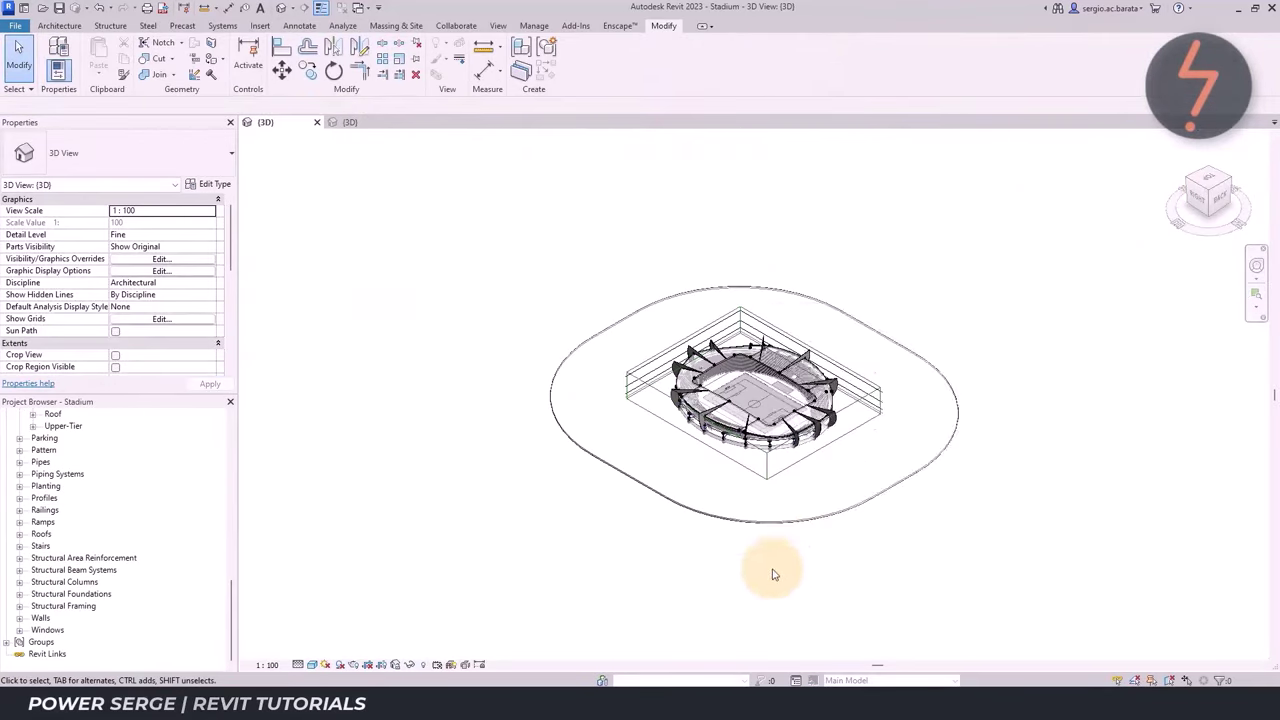
pyautogui.scroll(5, 737, 423)
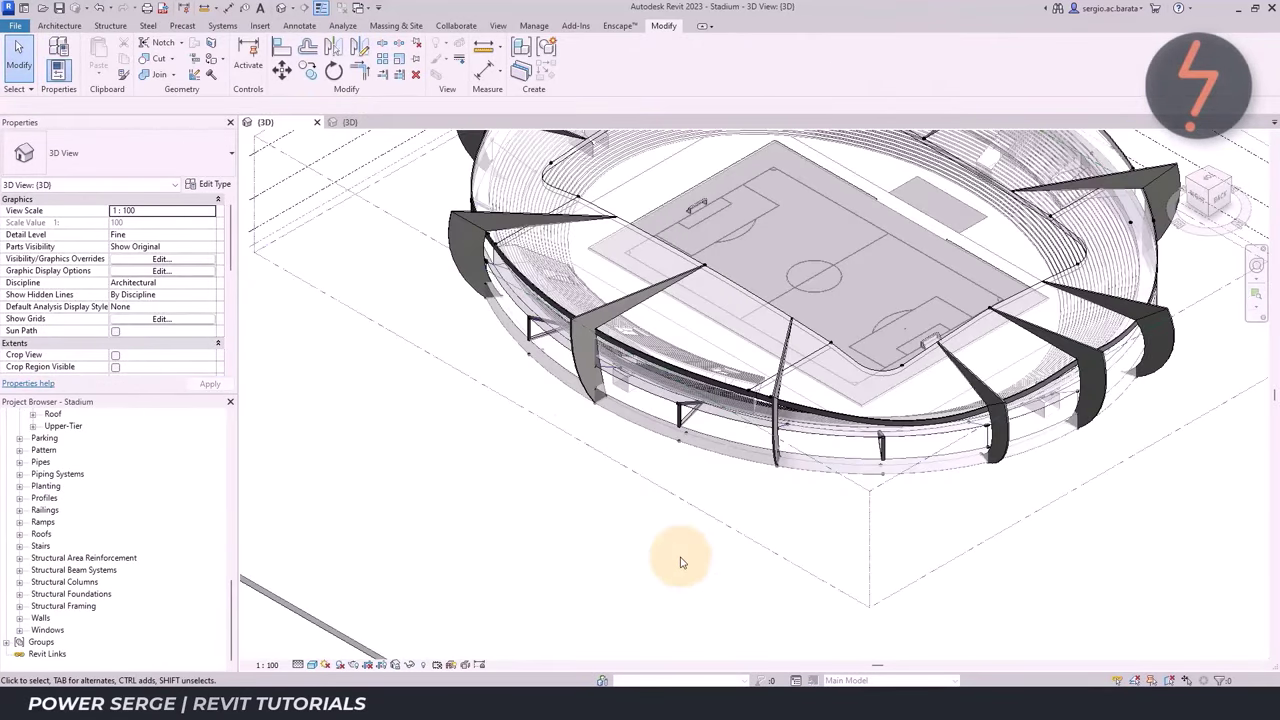
pyautogui.keyDown('shift'); pyautogui.moveTo(680, 562); pyautogui.dragTo(600, 596, button='middle'); pyautogui.keyUp('shift')
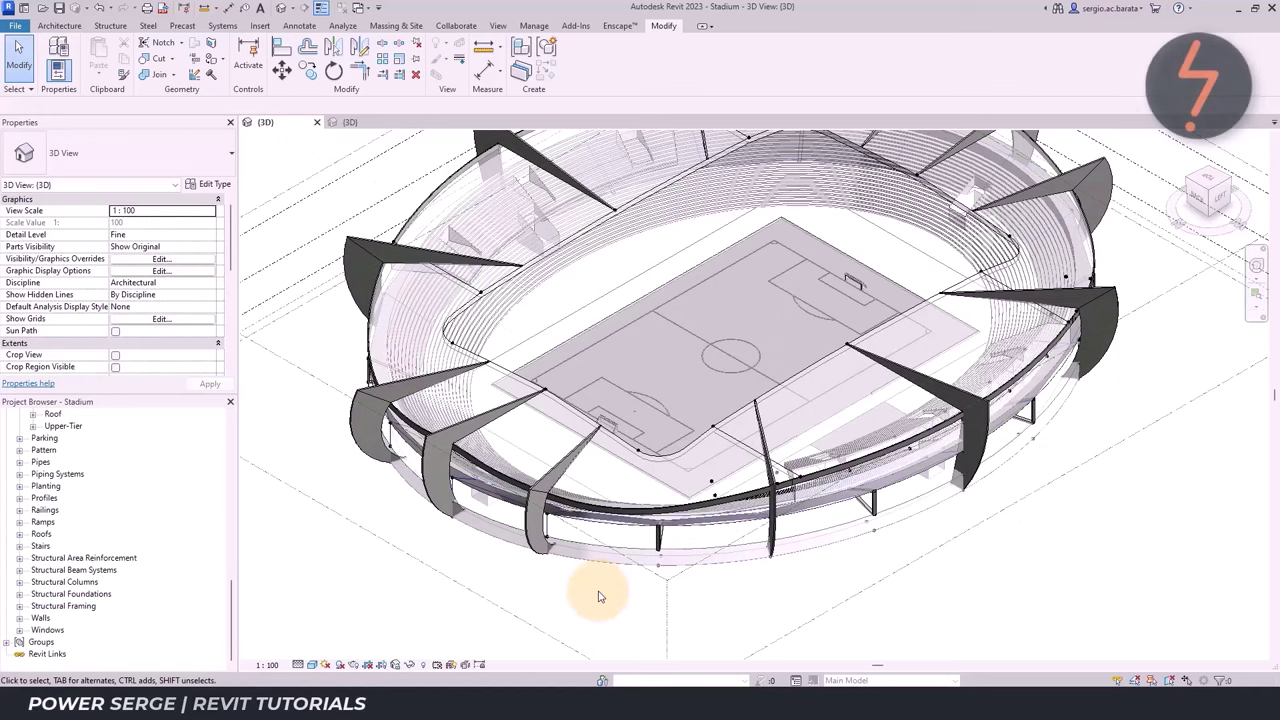
pyautogui.rightClick(383, 569)
pyautogui.click(391, 494)
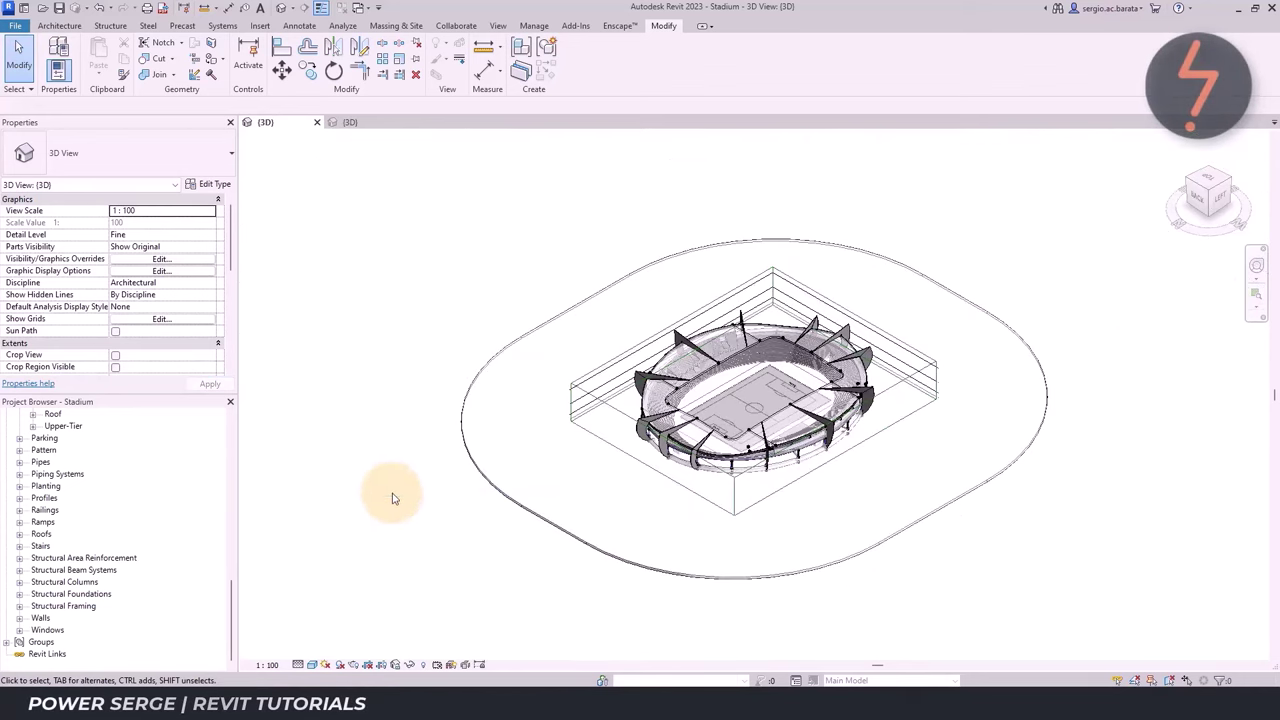
# Save a copy of the project as Stadium_Lower.rvt
pyautogui.click(13, 28)
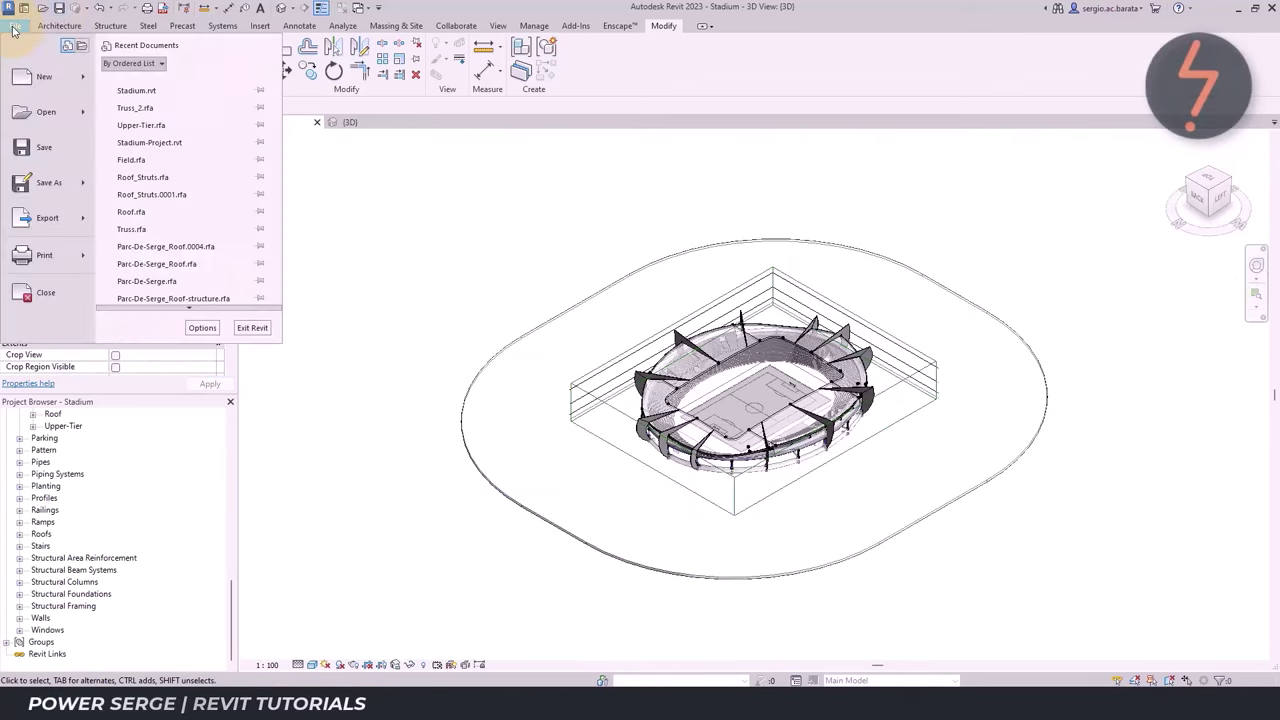
pyautogui.click(62, 184)
pyautogui.click(413, 407)
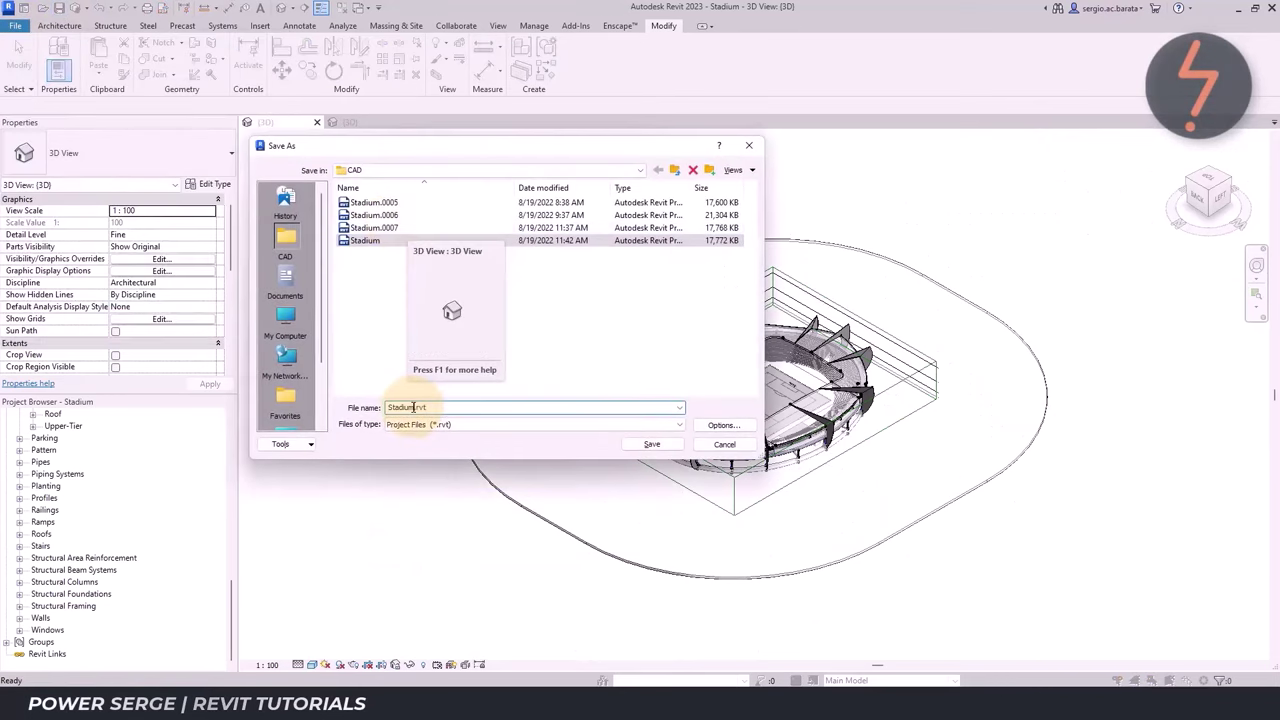
pyautogui.write('_Lower')
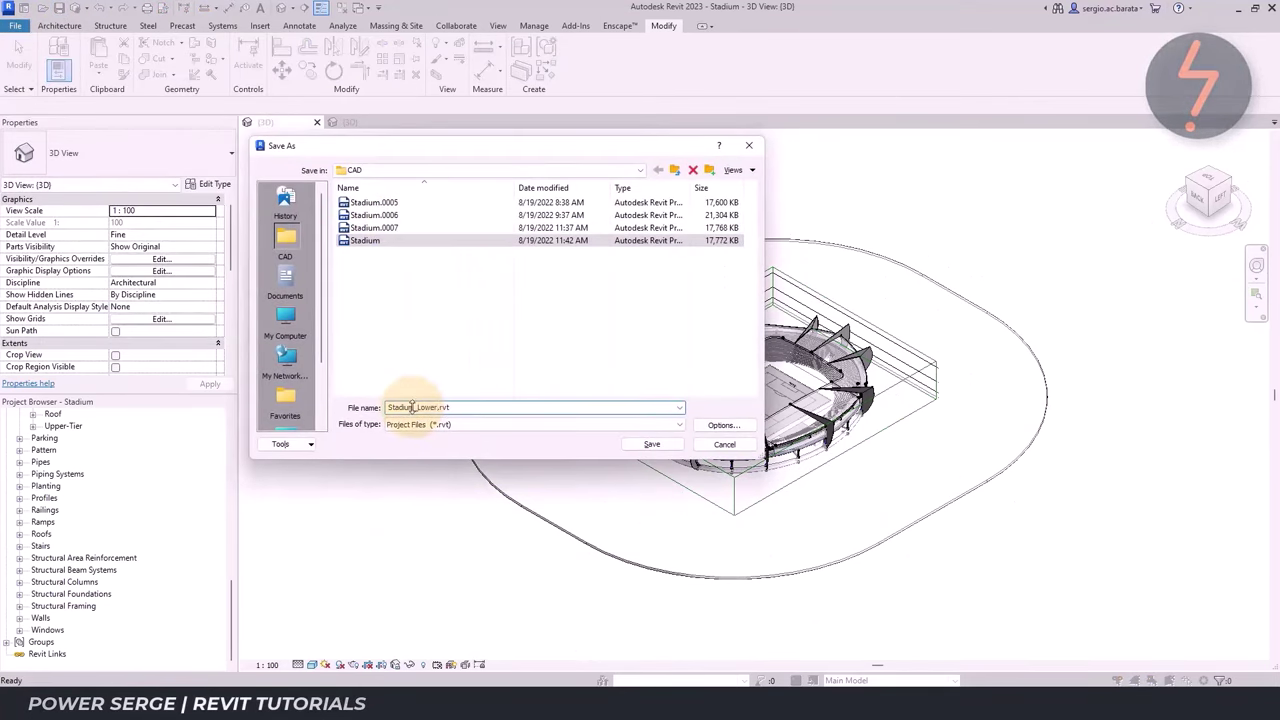
pyautogui.press('Return')
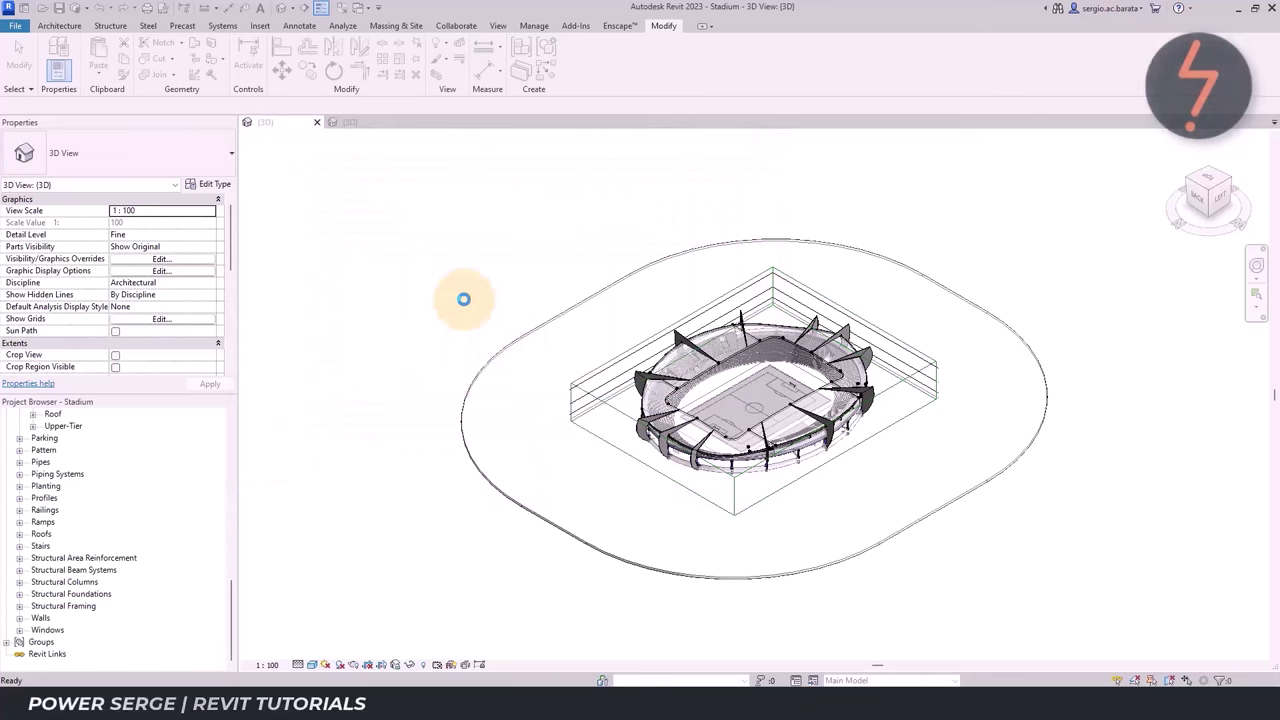
# Save further project copies as Stadium_Upper.rvt and Stadium_Roof.rvt
pyautogui.click(15, 25)
pyautogui.moveTo(45, 182)
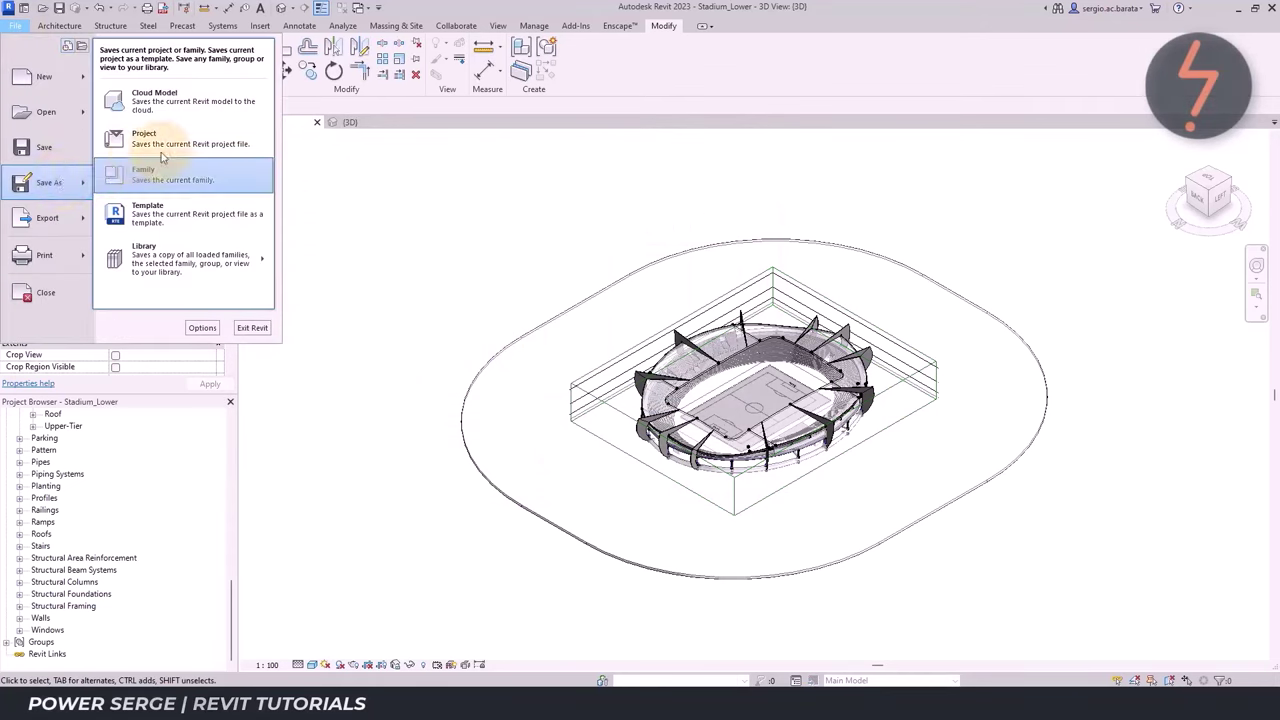
pyautogui.click(161, 150)
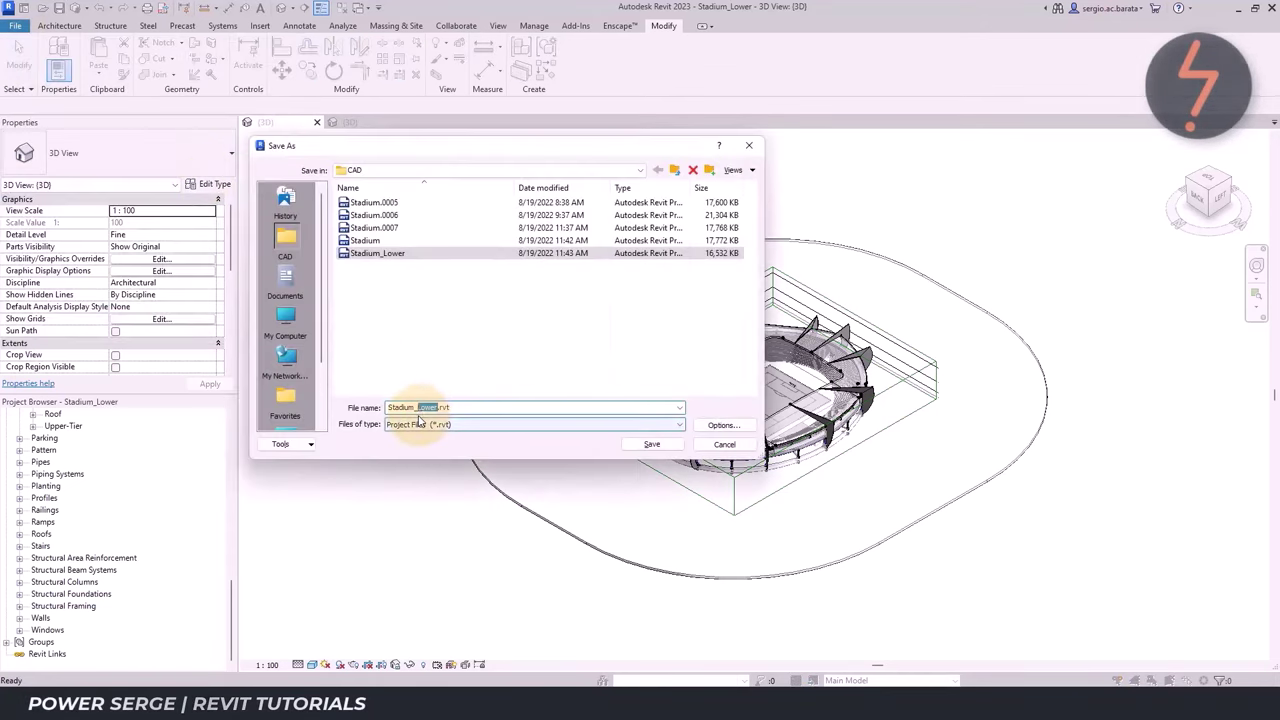
pyautogui.press('Return')
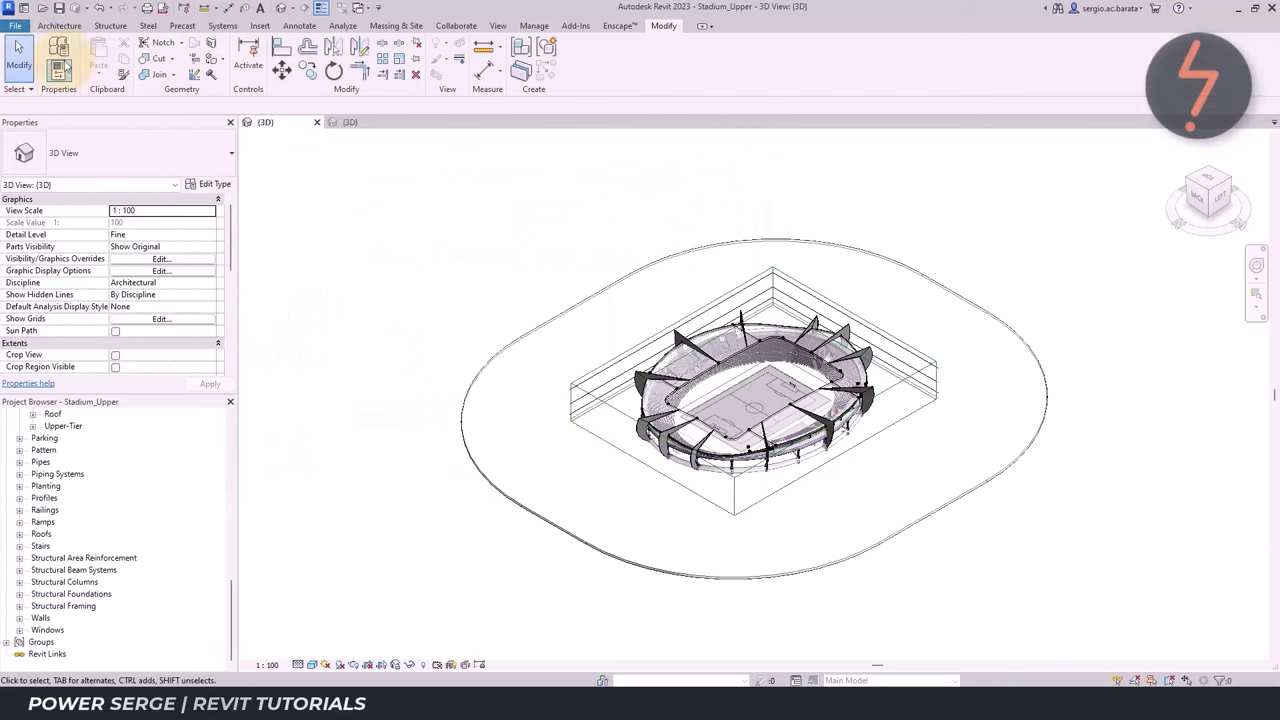
pyautogui.click(15, 25)
pyautogui.click(180, 150)
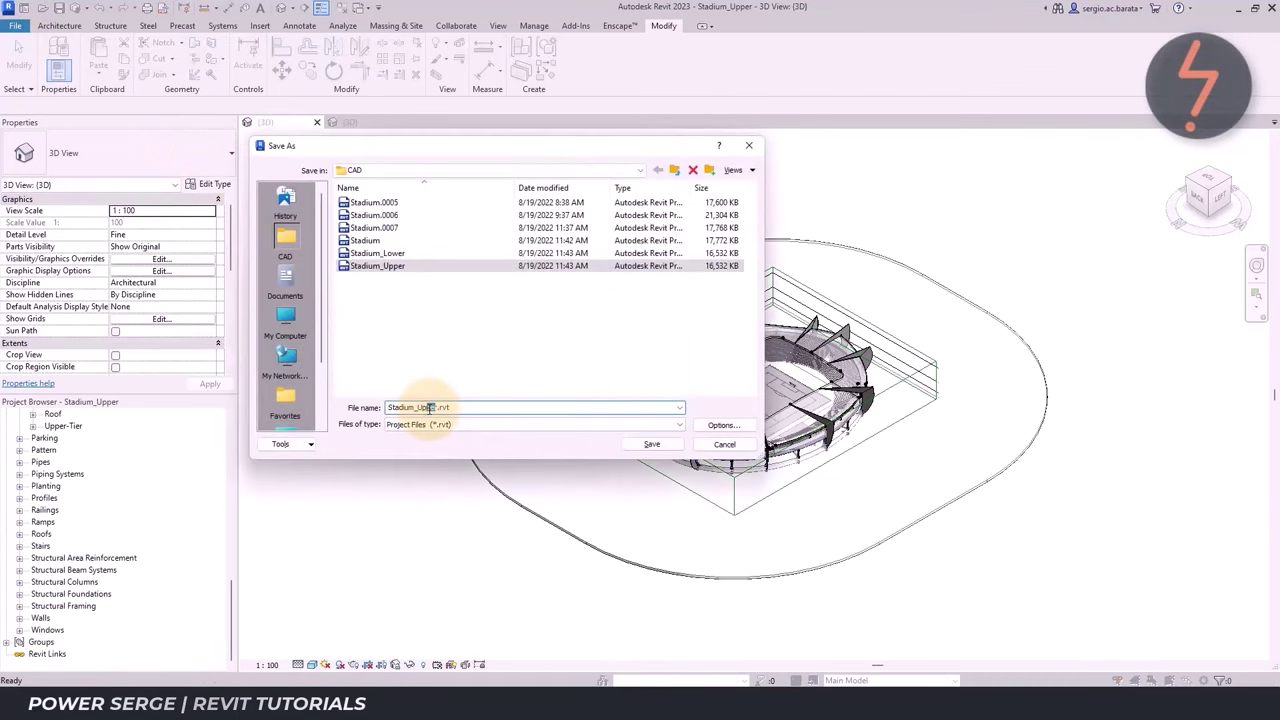
pyautogui.write('oof')
pyautogui.press('Return')
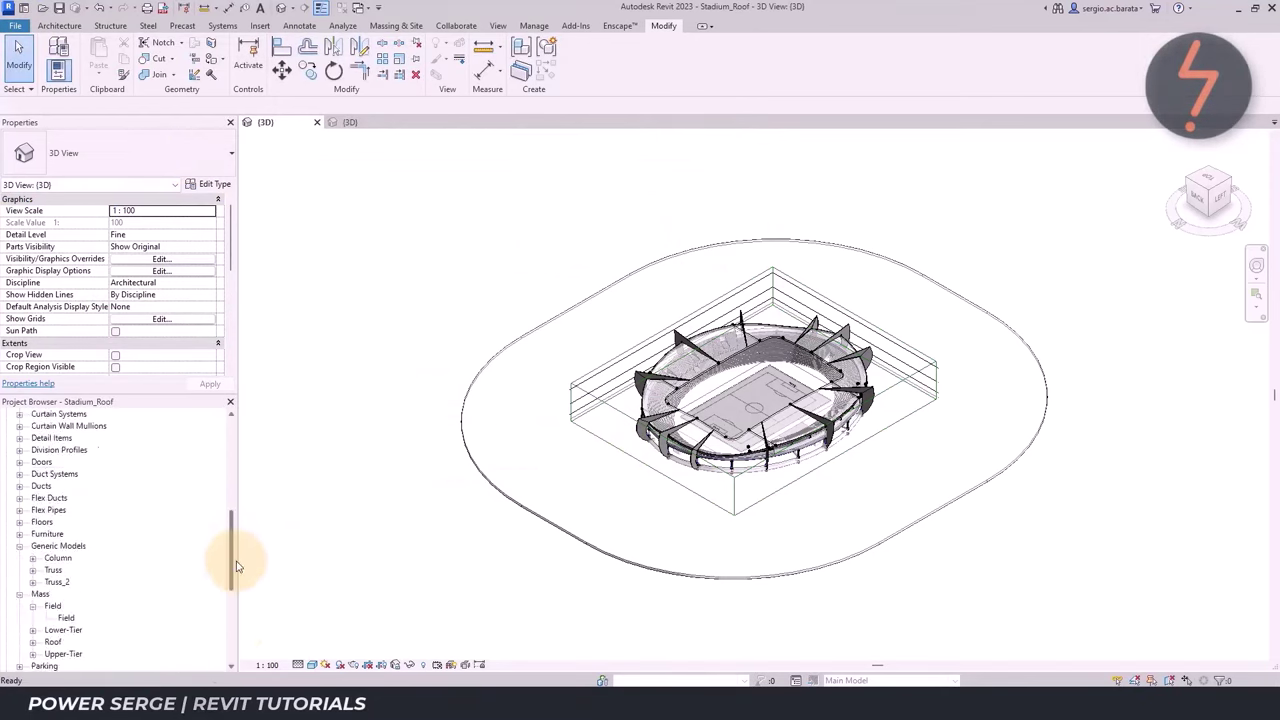
# Delete the Field mass family from the Project Browser
pyautogui.moveTo(232, 563); pyautogui.dragTo(226, 598)
pyautogui.click(53, 486)
pyautogui.rightClick(53, 486)
pyautogui.click(100, 521)
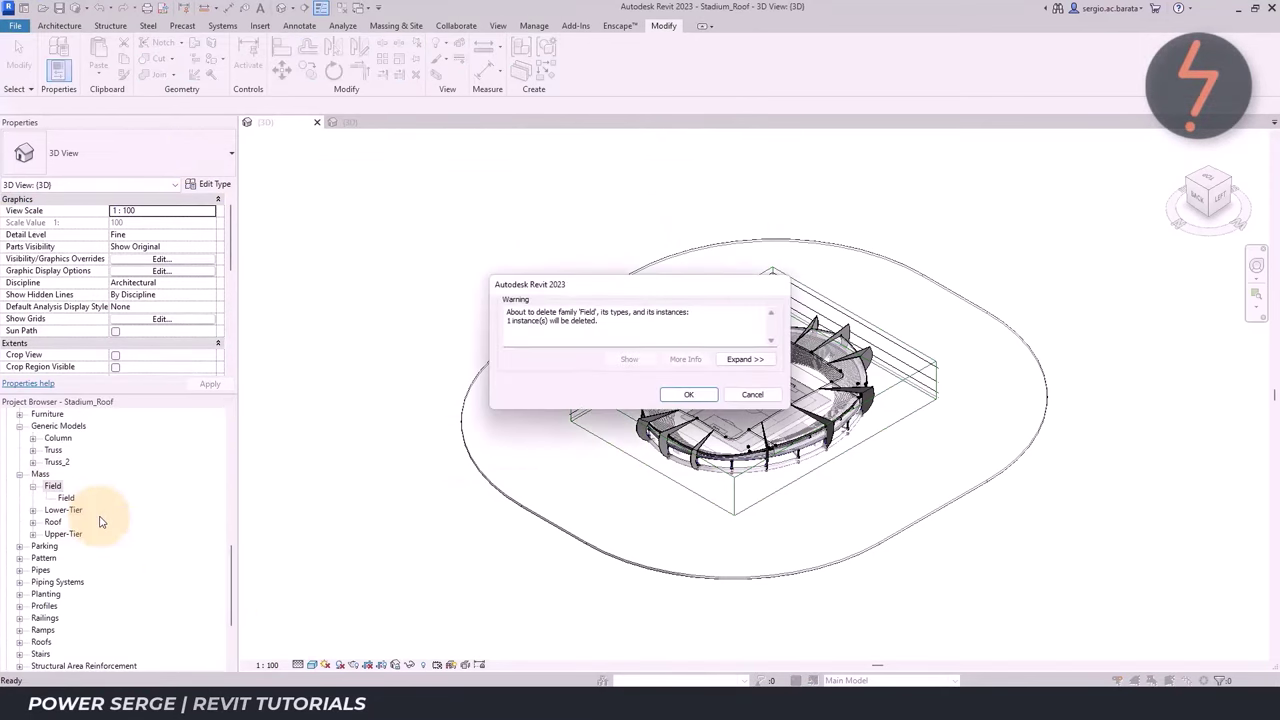
pyautogui.press('Return')
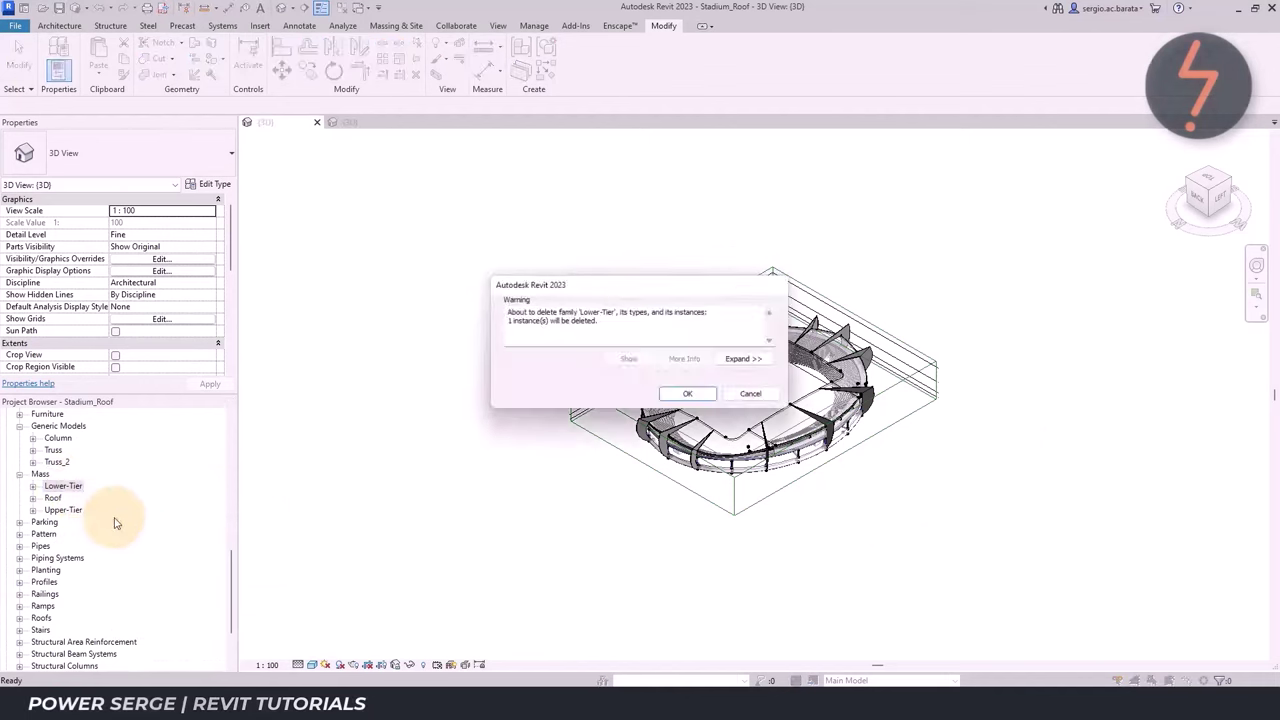
# Open the Lower-Tier mass family and zoom in on the ring's front band
pyautogui.doubleClick(63, 486)
pyautogui.rightClick(576, 589)
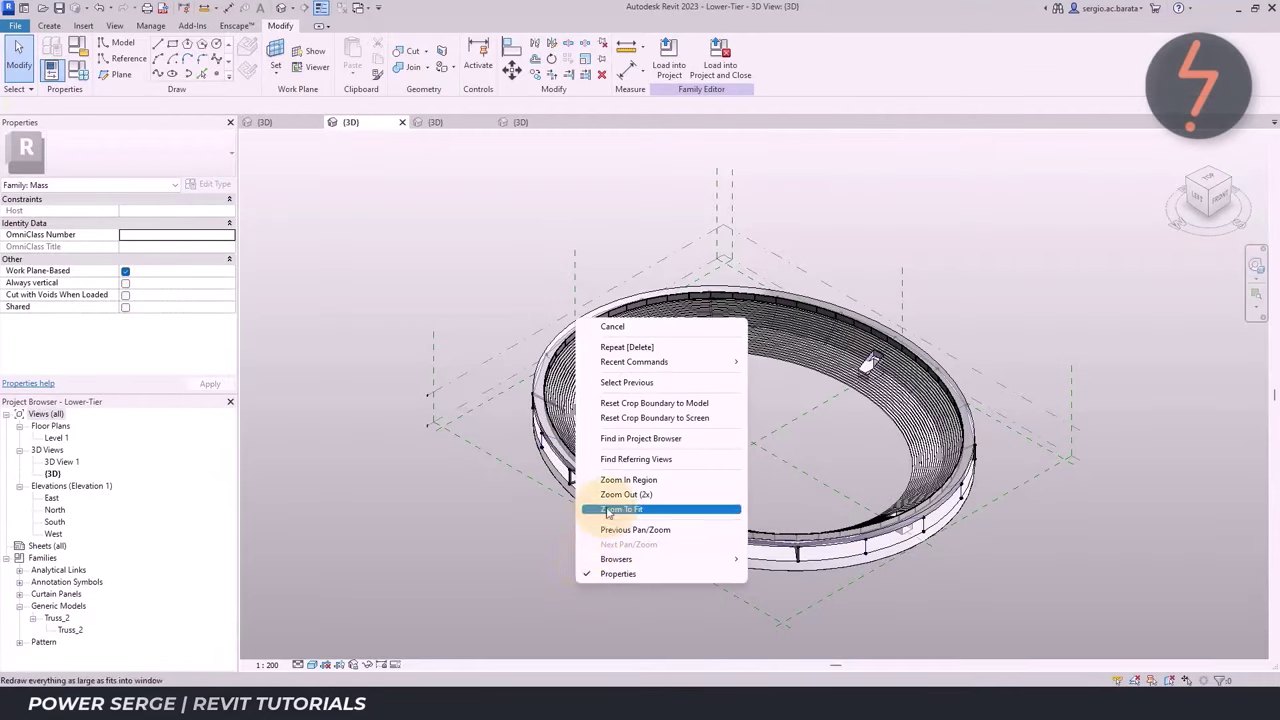
pyautogui.click(646, 514)
pyautogui.moveTo(652, 434); pyautogui.dragTo(996, 597)
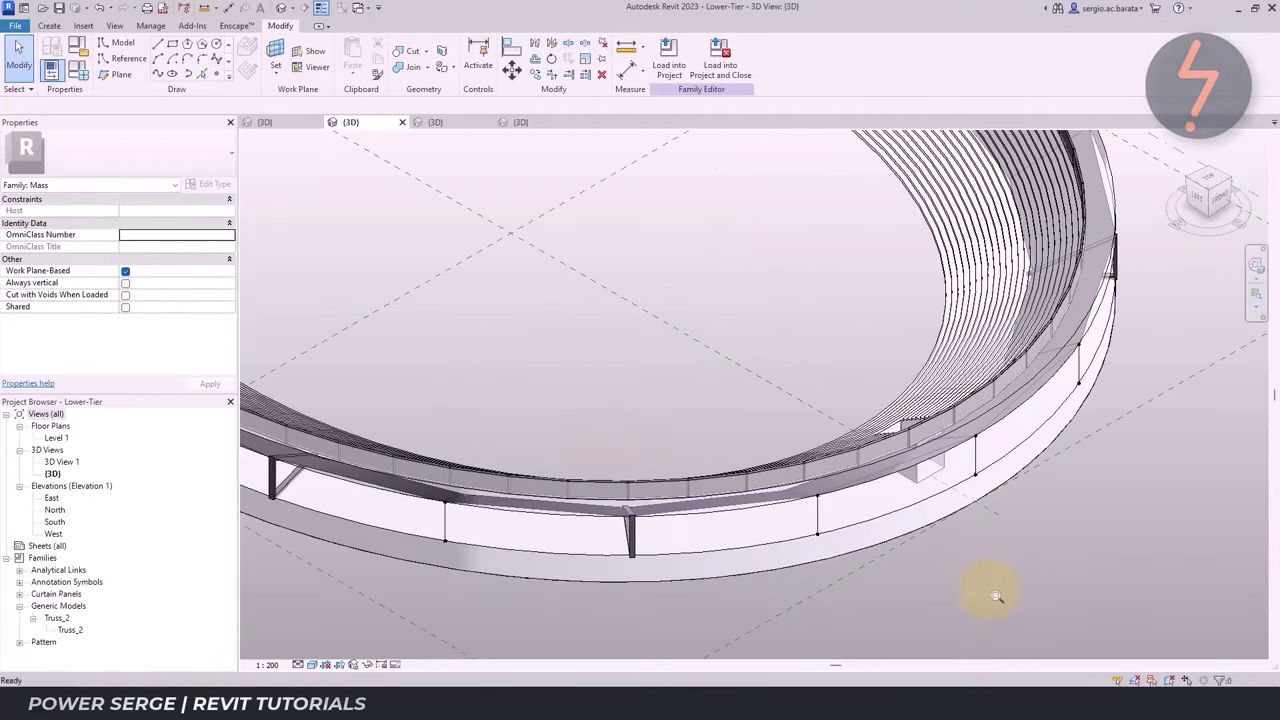
# Divide the ring's front band surface with 20 V-grid divisions and show its nodes
pyautogui.click(871, 514)
pyautogui.click(728, 60)
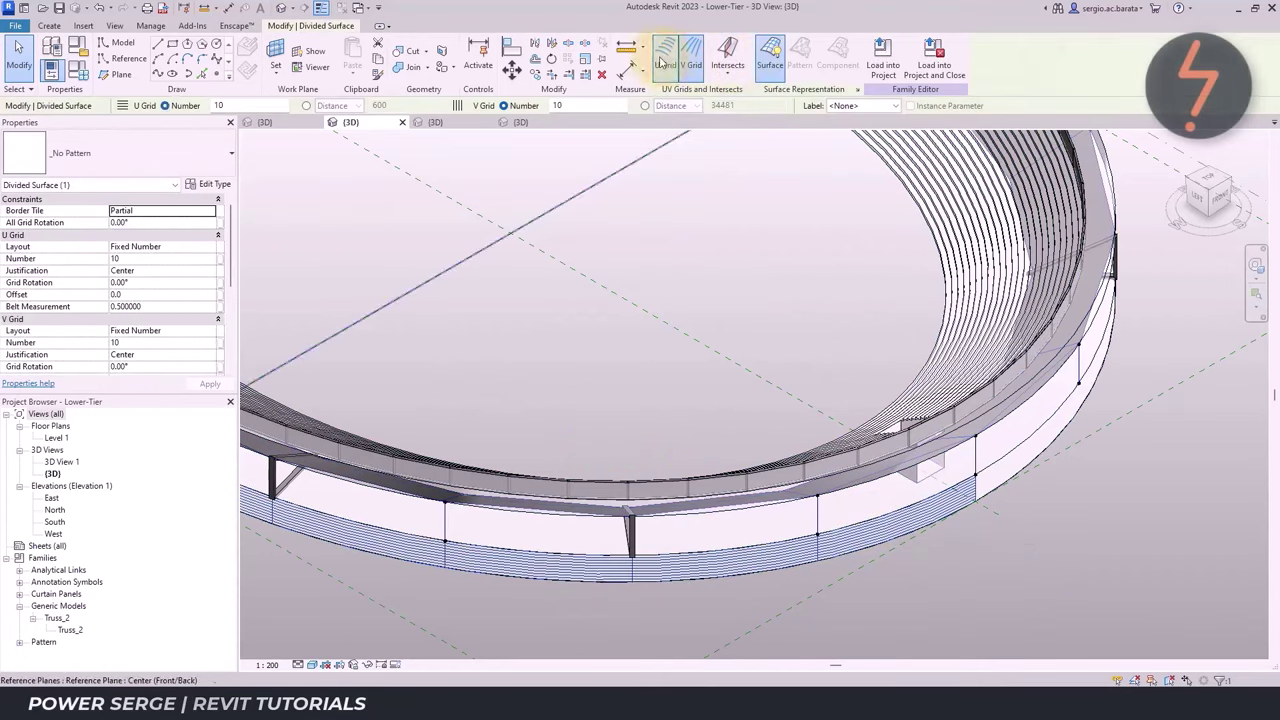
pyautogui.click(151, 283)
pyautogui.write('20')
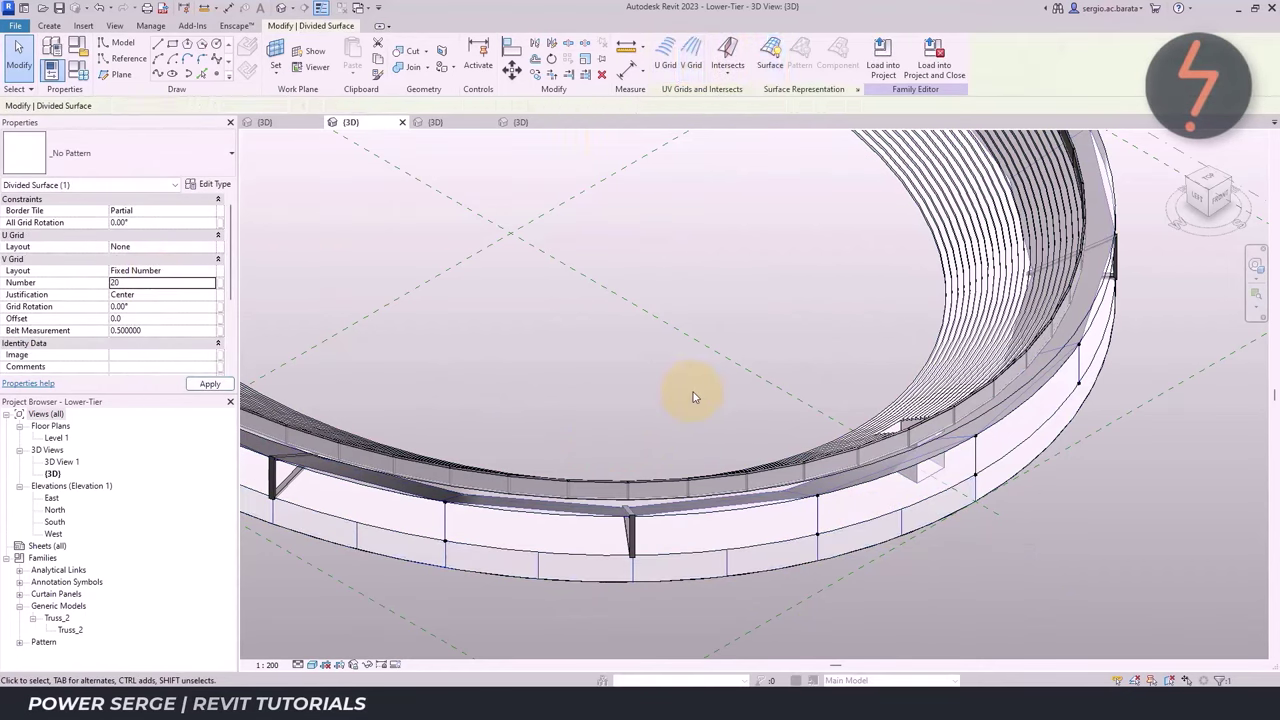
pyautogui.click(858, 91)
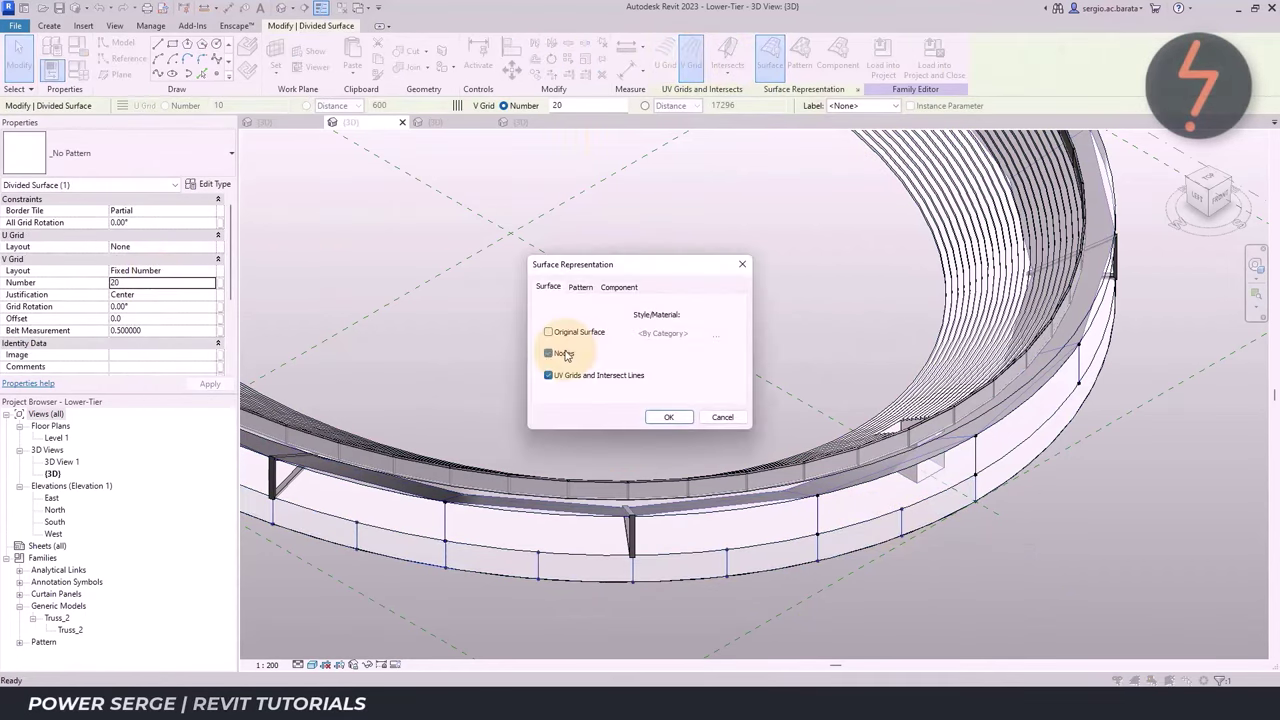
pyautogui.click(669, 417)
pyautogui.click(1014, 443)
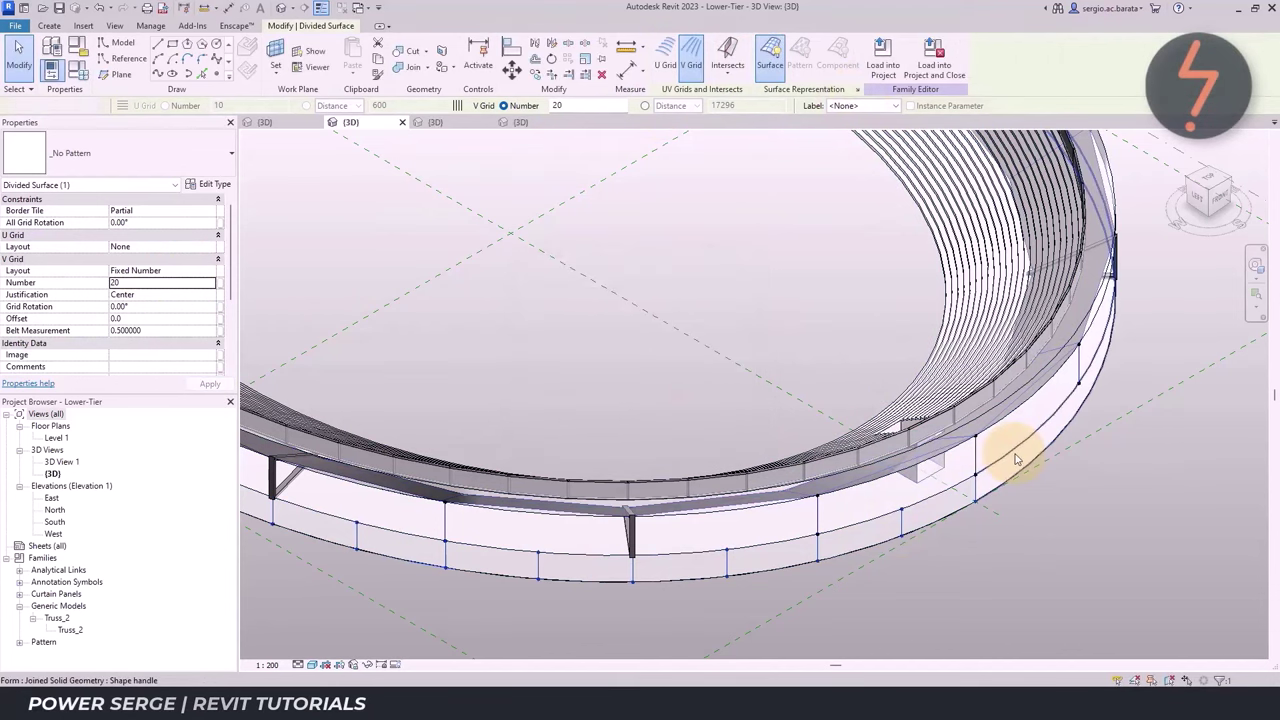
# Re-divide the front band and recheck its surface node display settings
pyautogui.click(741, 66)
pyautogui.click(177, 285)
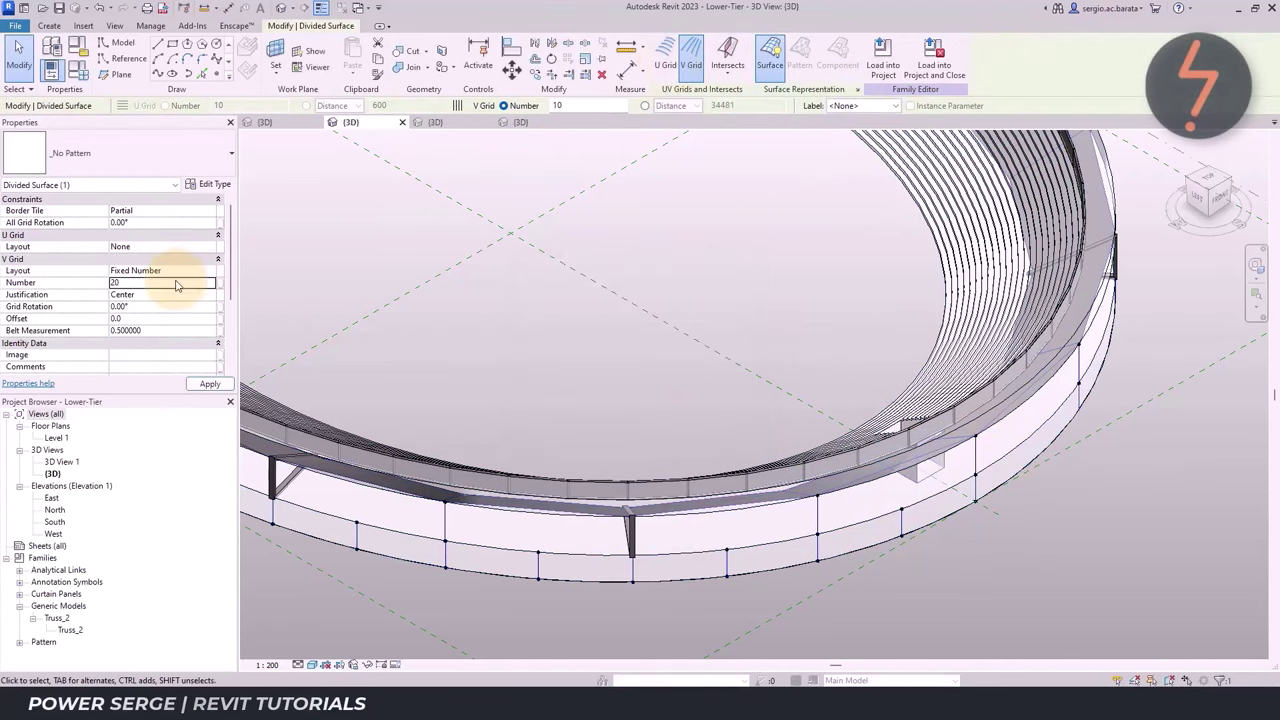
pyautogui.click(858, 89)
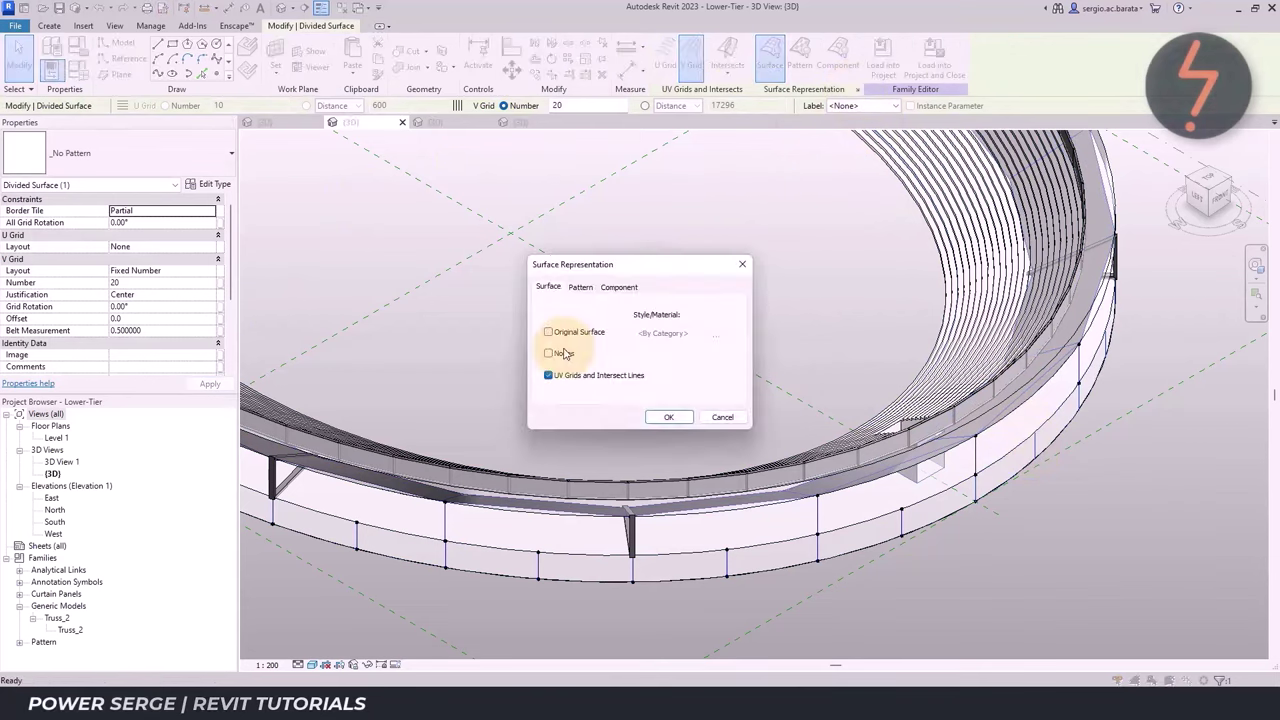
pyautogui.click(660, 420)
pyautogui.click(656, 421)
# Draw a straight model line between two adjacent division points on the band
pyautogui.click(157, 46)
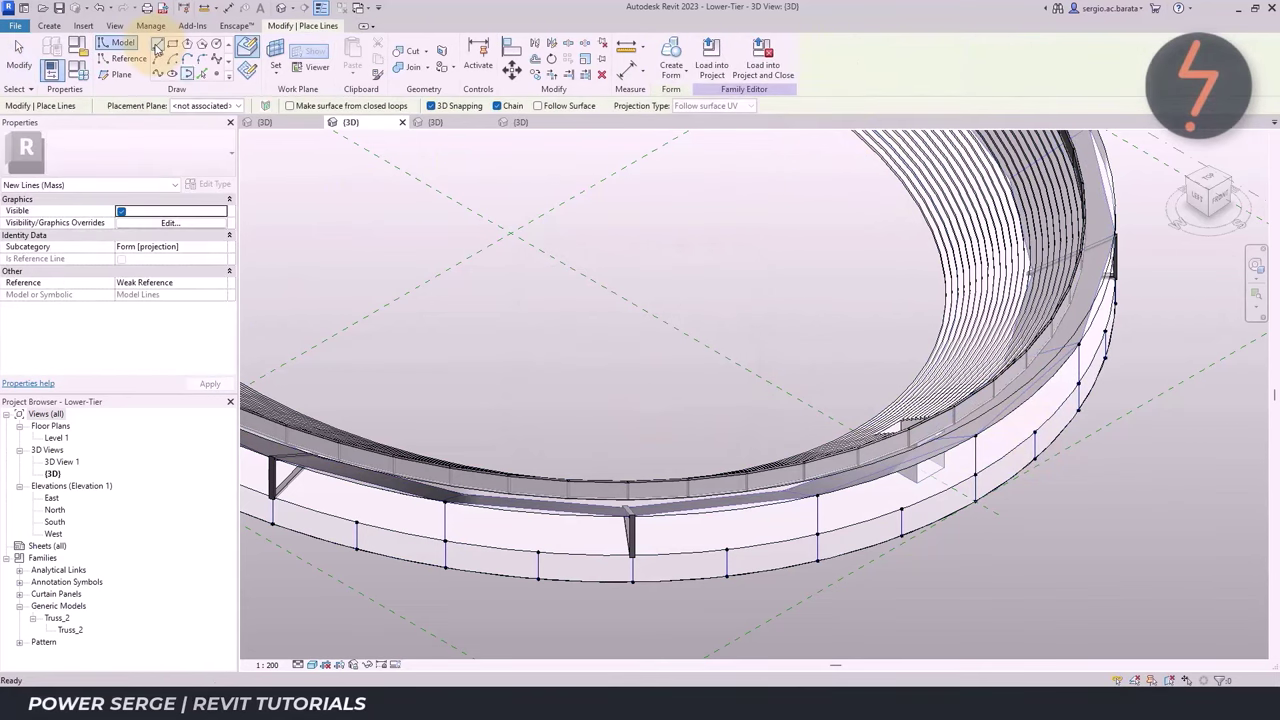
pyautogui.click(431, 105)
pyautogui.click(816, 533)
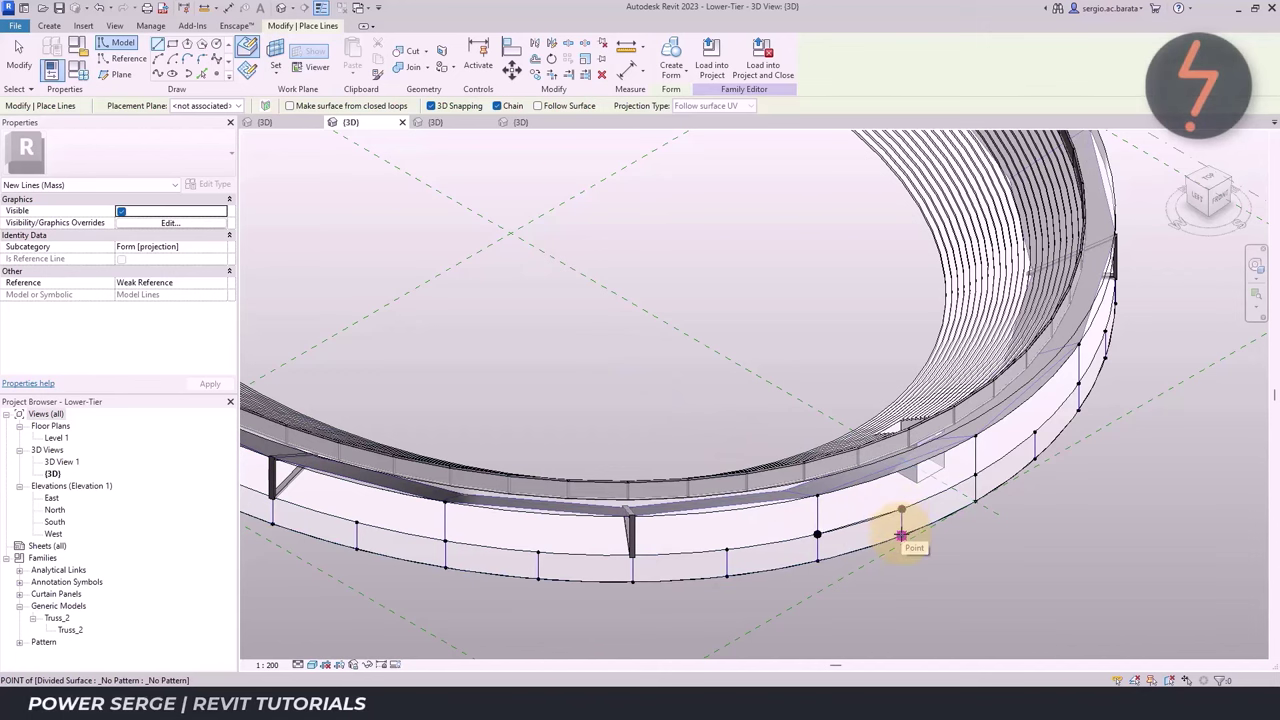
pyautogui.click(901, 535)
pyautogui.press('Escape')
pyautogui.press('Escape')
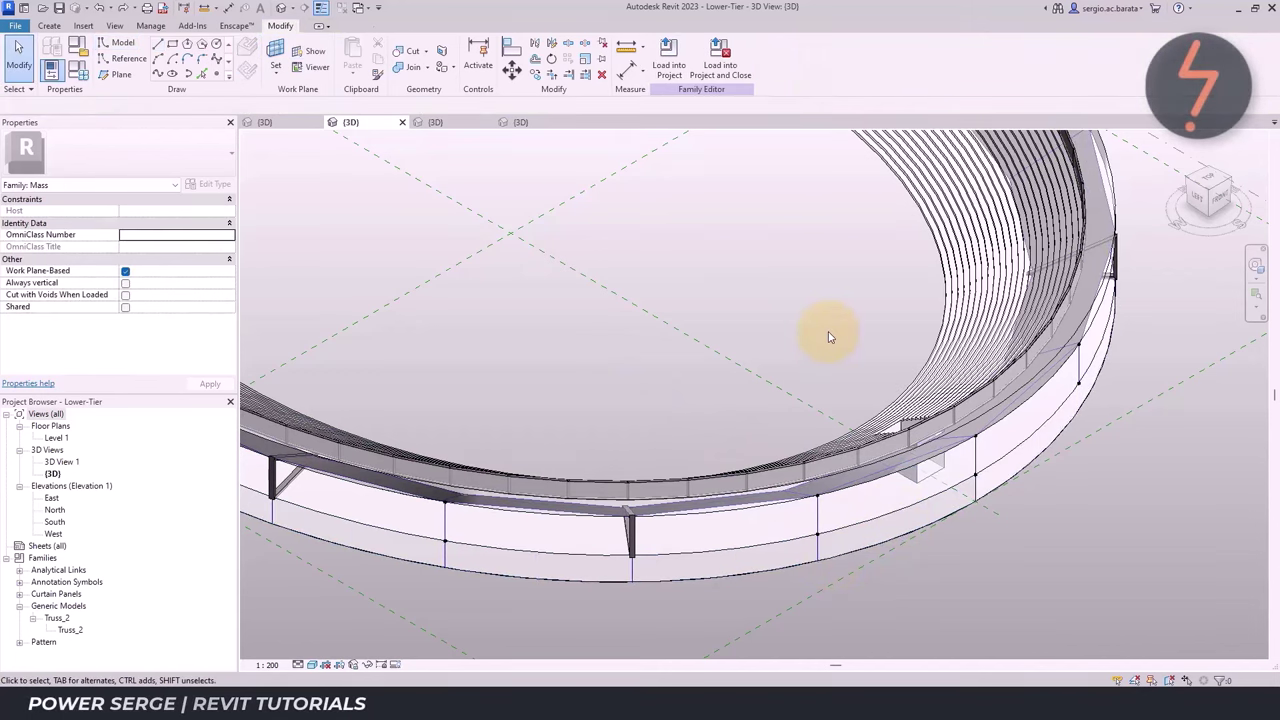
# Change the divided band to 30 V-grid divisions with nodes shown
pyautogui.click(814, 543)
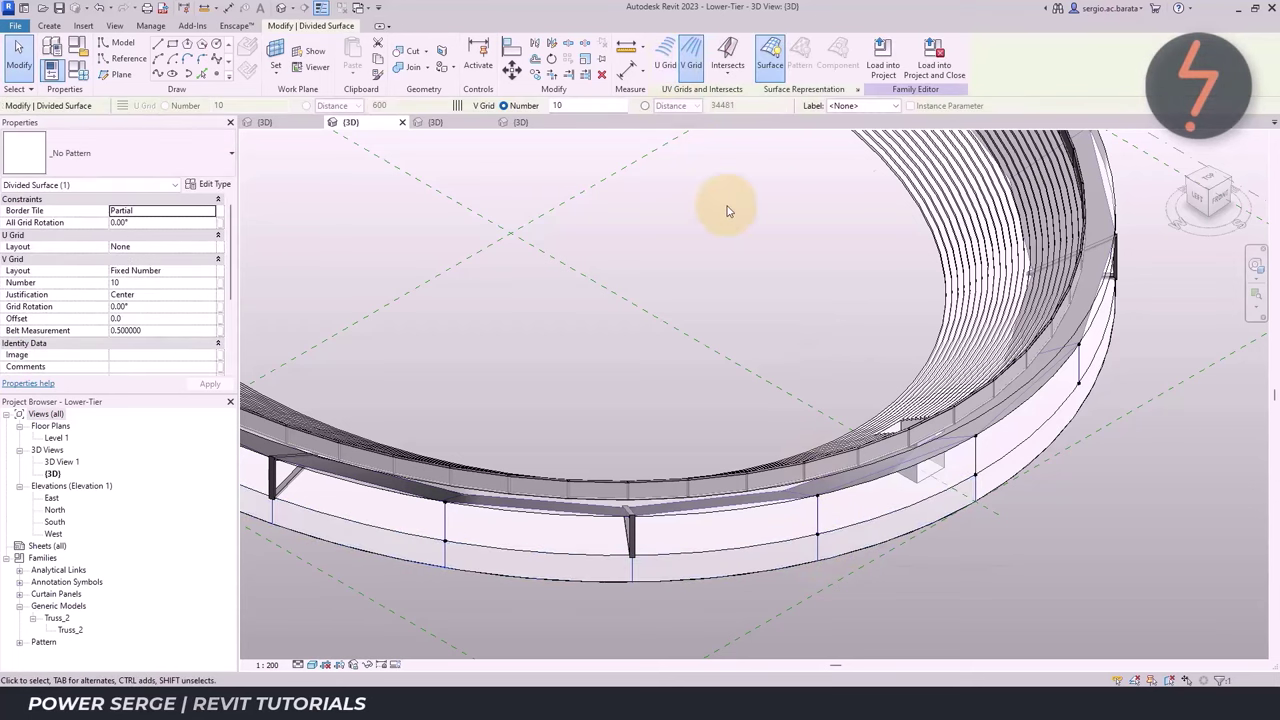
pyautogui.click(177, 282)
pyautogui.write('30')
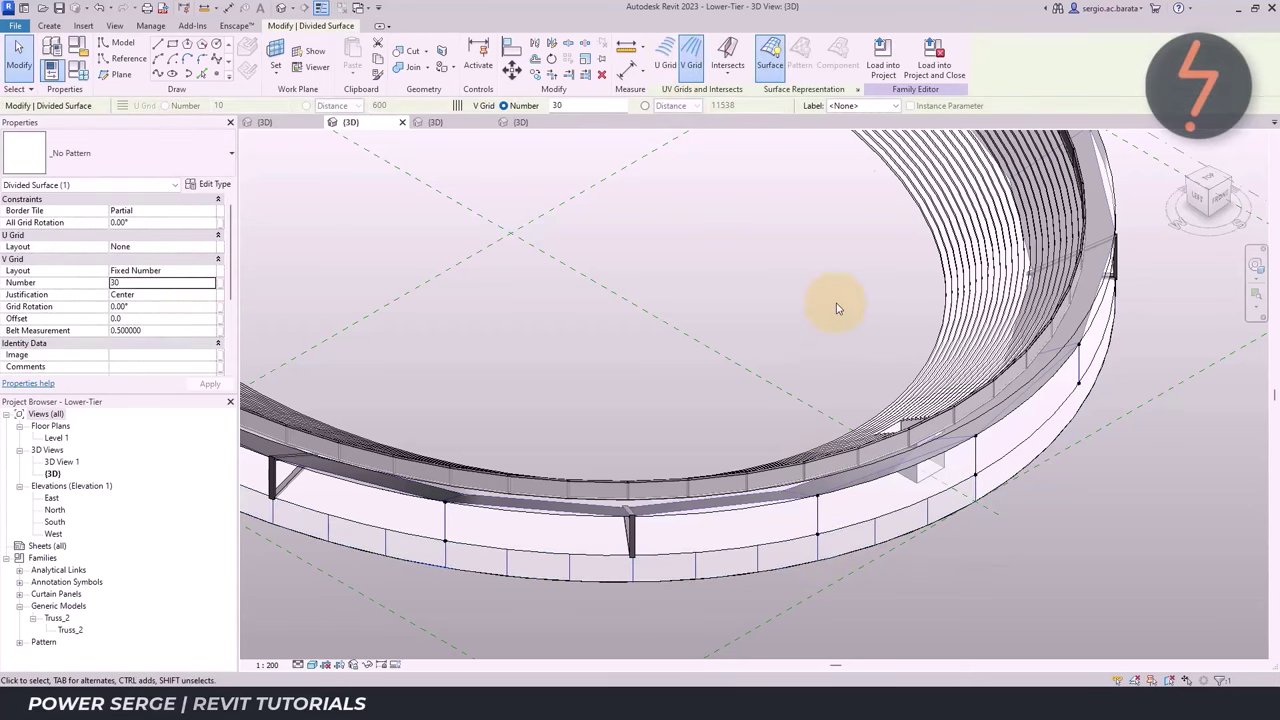
pyautogui.click(857, 89)
pyautogui.click(546, 354)
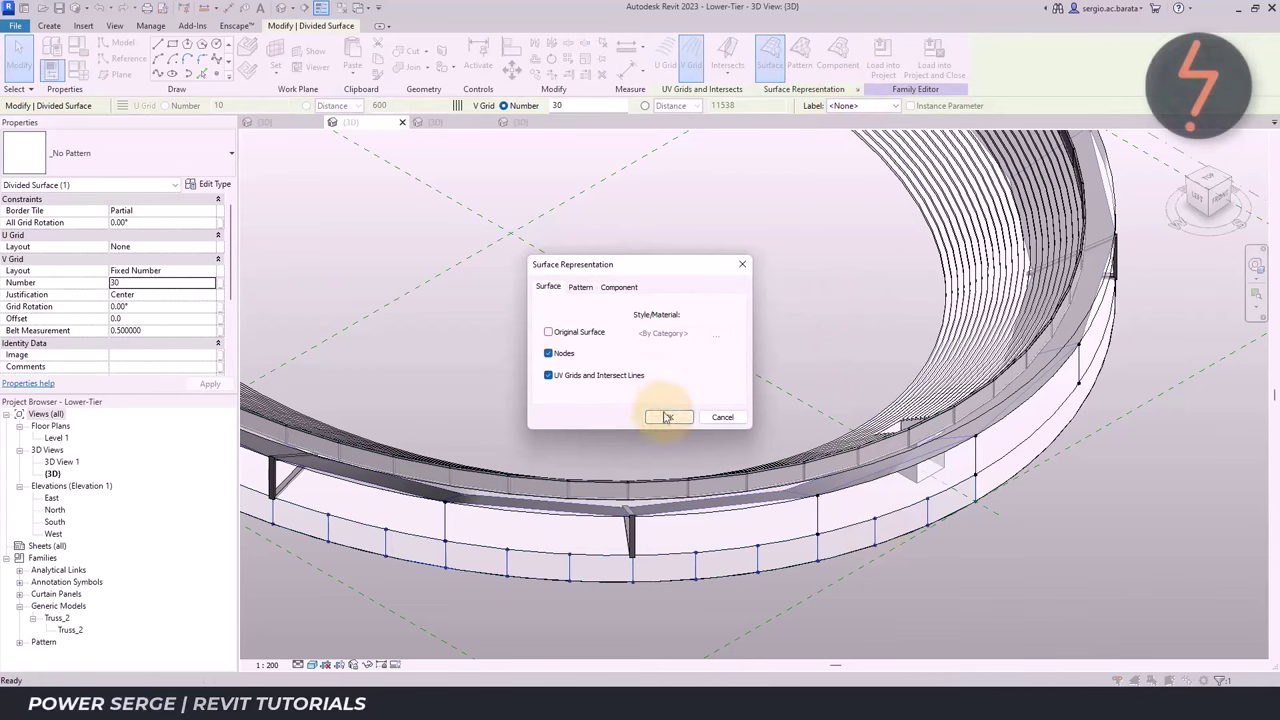
pyautogui.click(663, 417)
# Divide the front band form with the U grid off and 30 V-grid divisions
pyautogui.click(1015, 456)
pyautogui.click(666, 70)
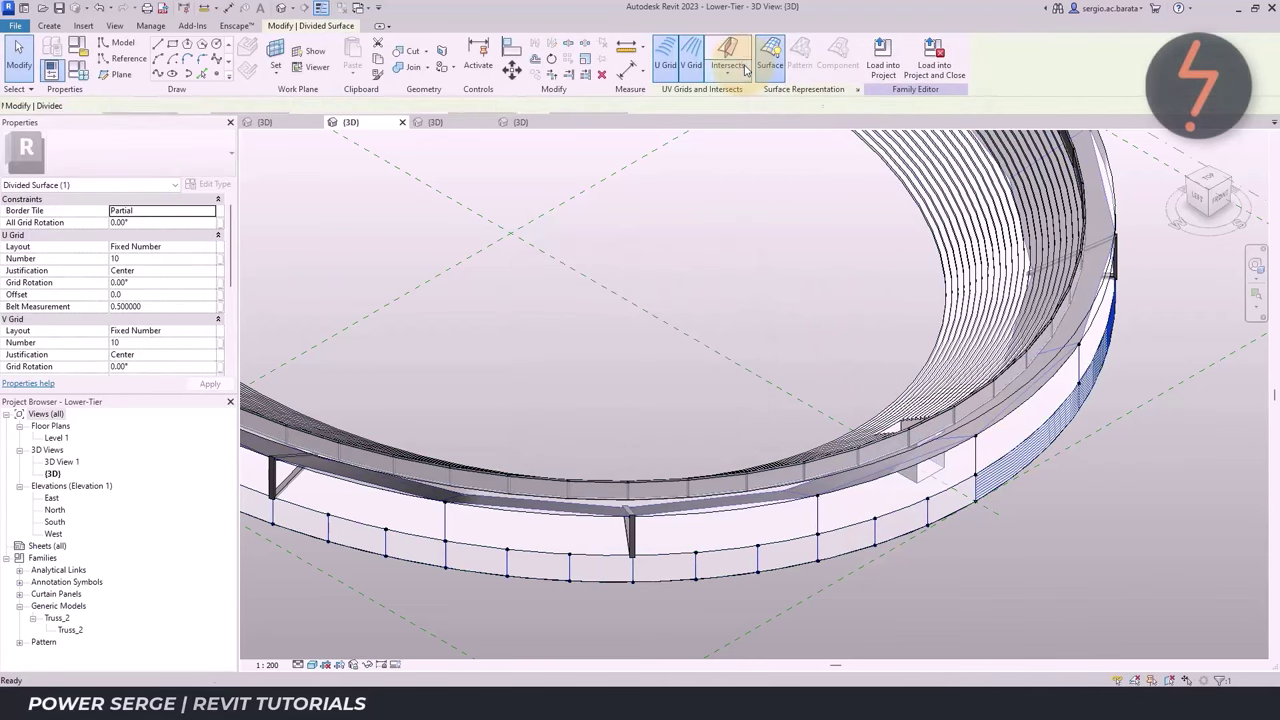
pyautogui.click(666, 65)
pyautogui.click(190, 282)
pyautogui.write('30')
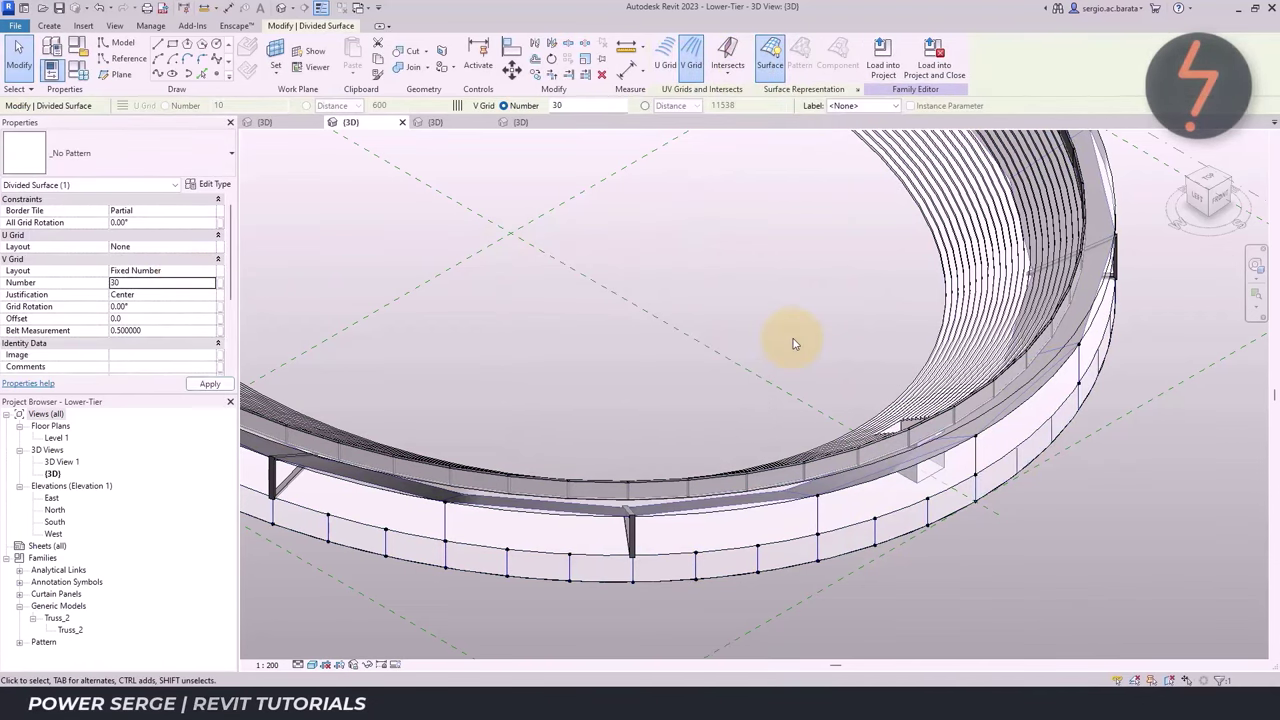
pyautogui.click(857, 89)
# Draw a closed rectangular outline of model lines between nodes on the band
pyautogui.click(660, 417)
pyautogui.click(158, 43)
pyautogui.click(875, 518)
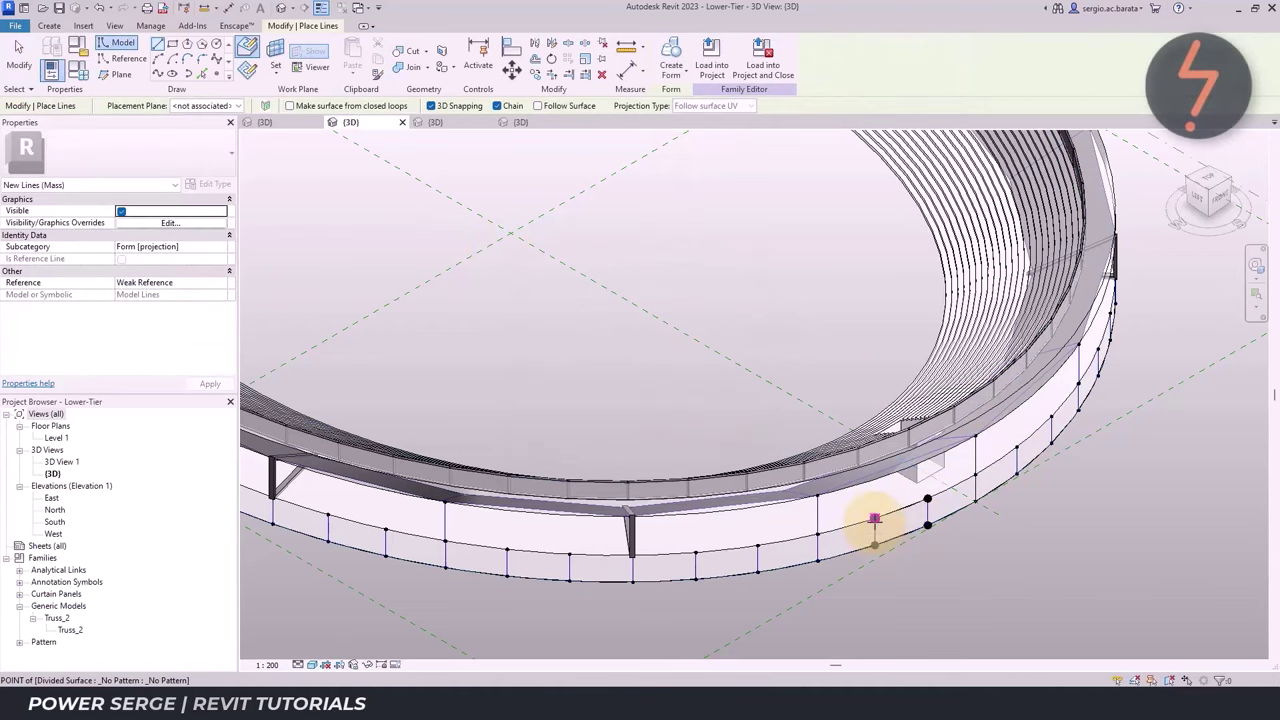
pyautogui.click(875, 518)
pyautogui.click(688, 392)
pyautogui.click(1016, 447)
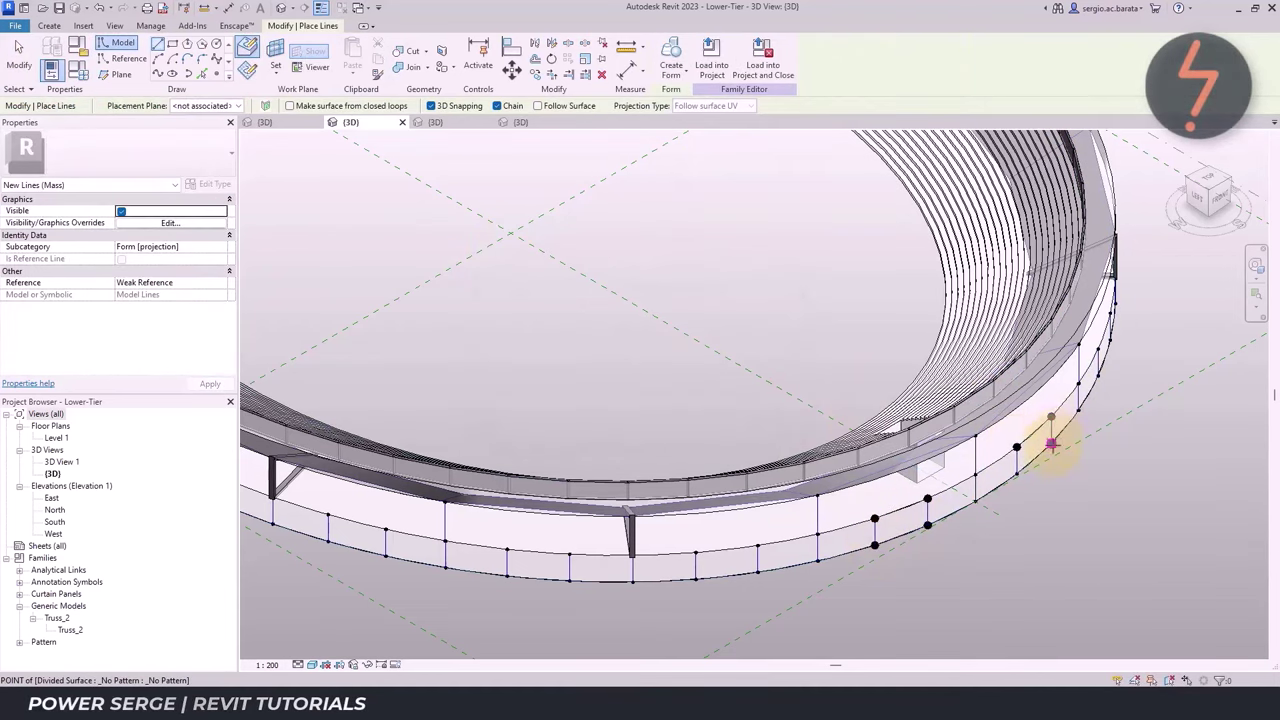
pyautogui.click(688, 394)
pyautogui.press('Escape')
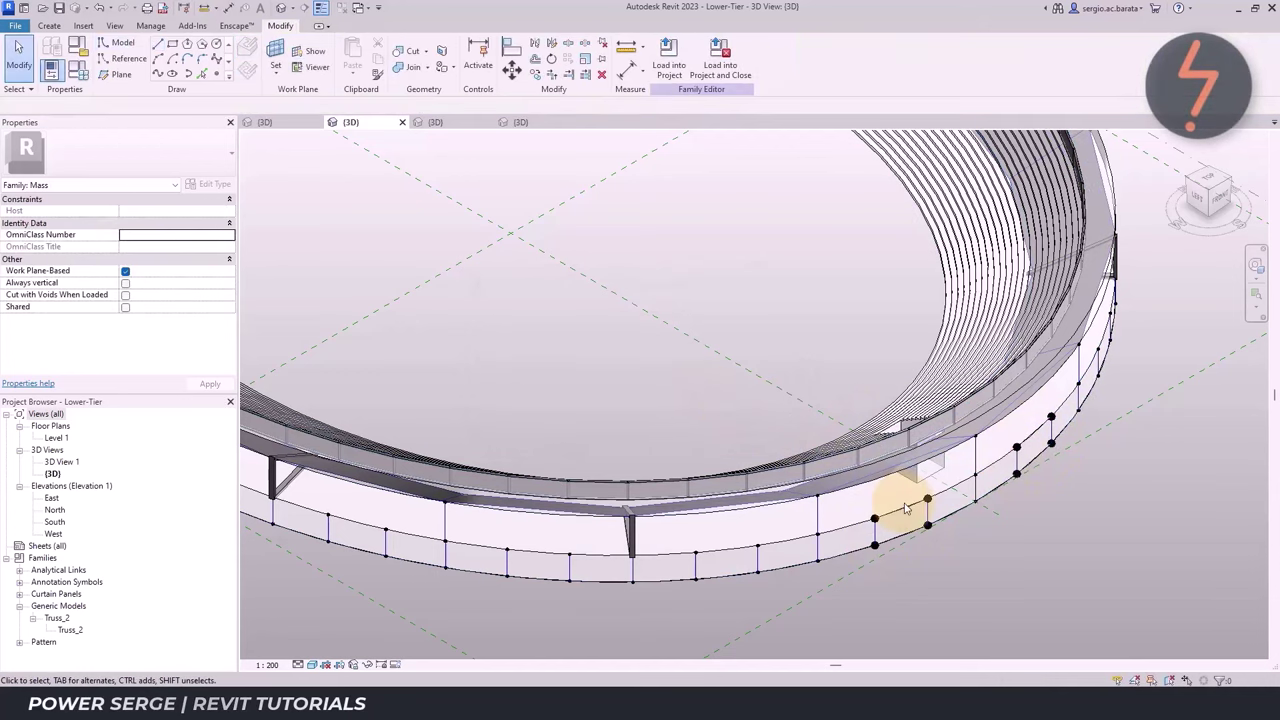
# Turn the first and second four-line outlines into box void forms cutting openings
pyautogui.click(905, 508)
pyautogui.click(671, 58)
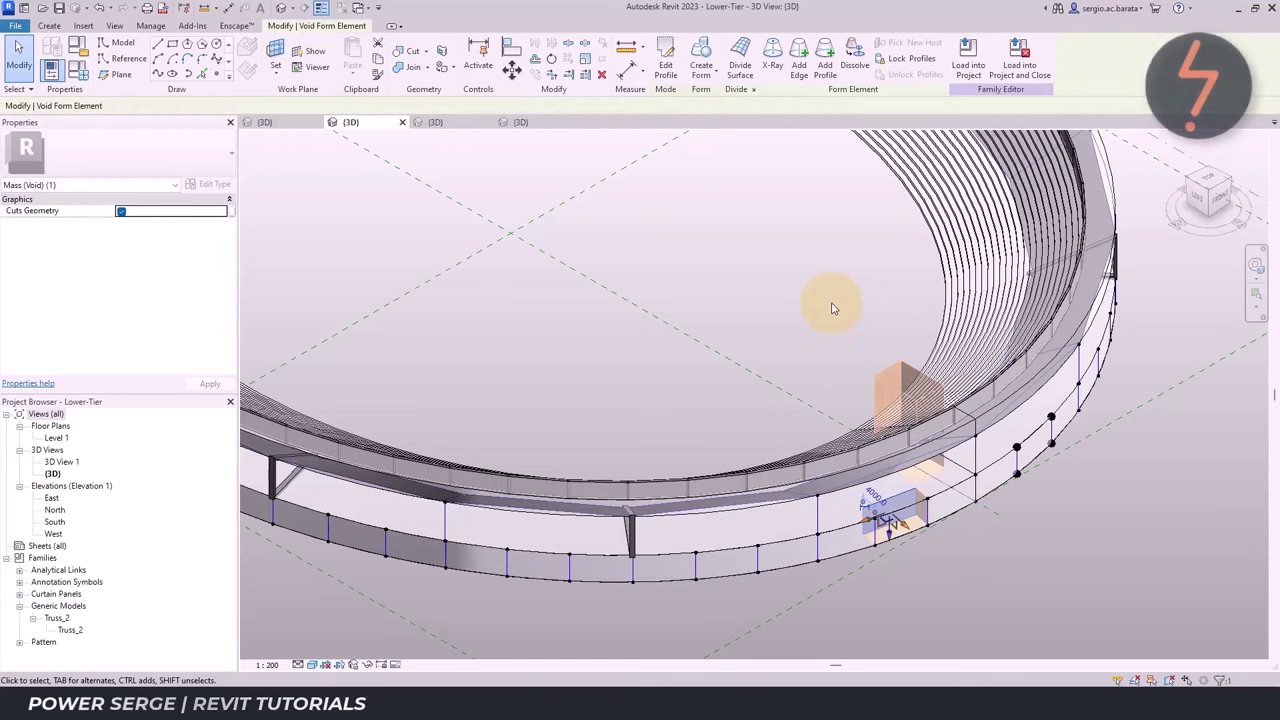
pyautogui.press('Escape')
pyautogui.click(1032, 440)
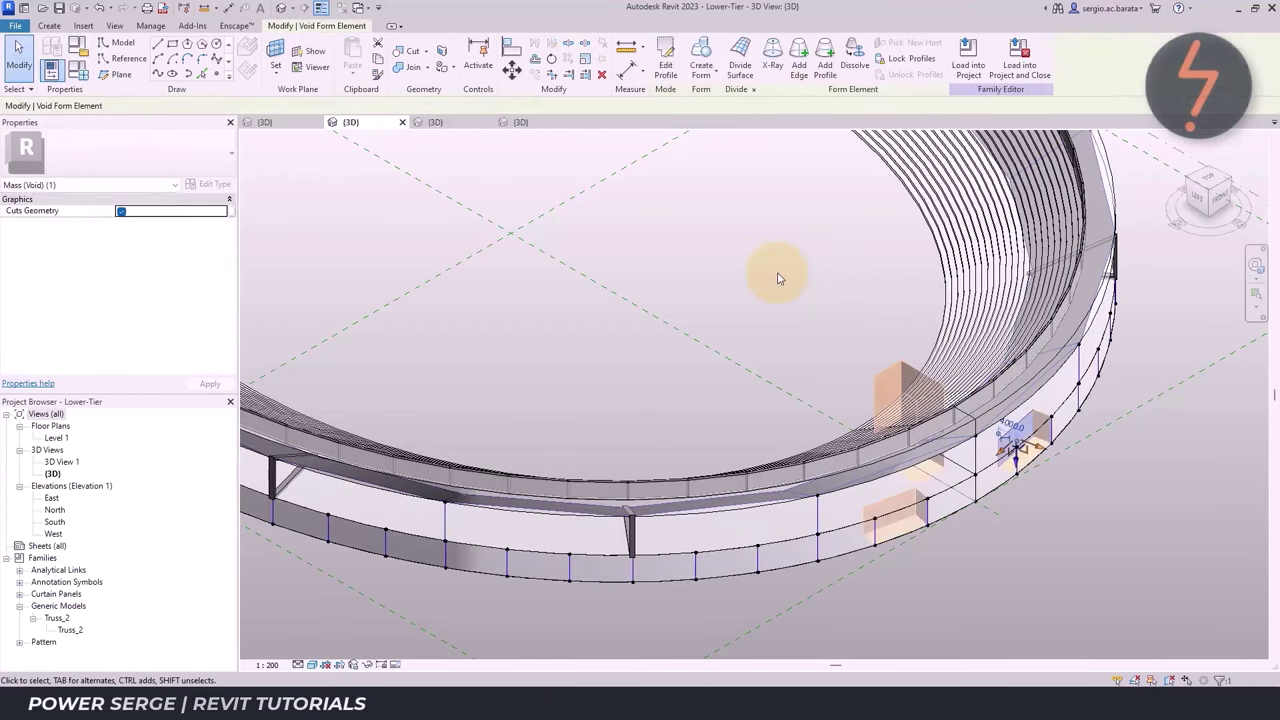
pyautogui.press('Escape')
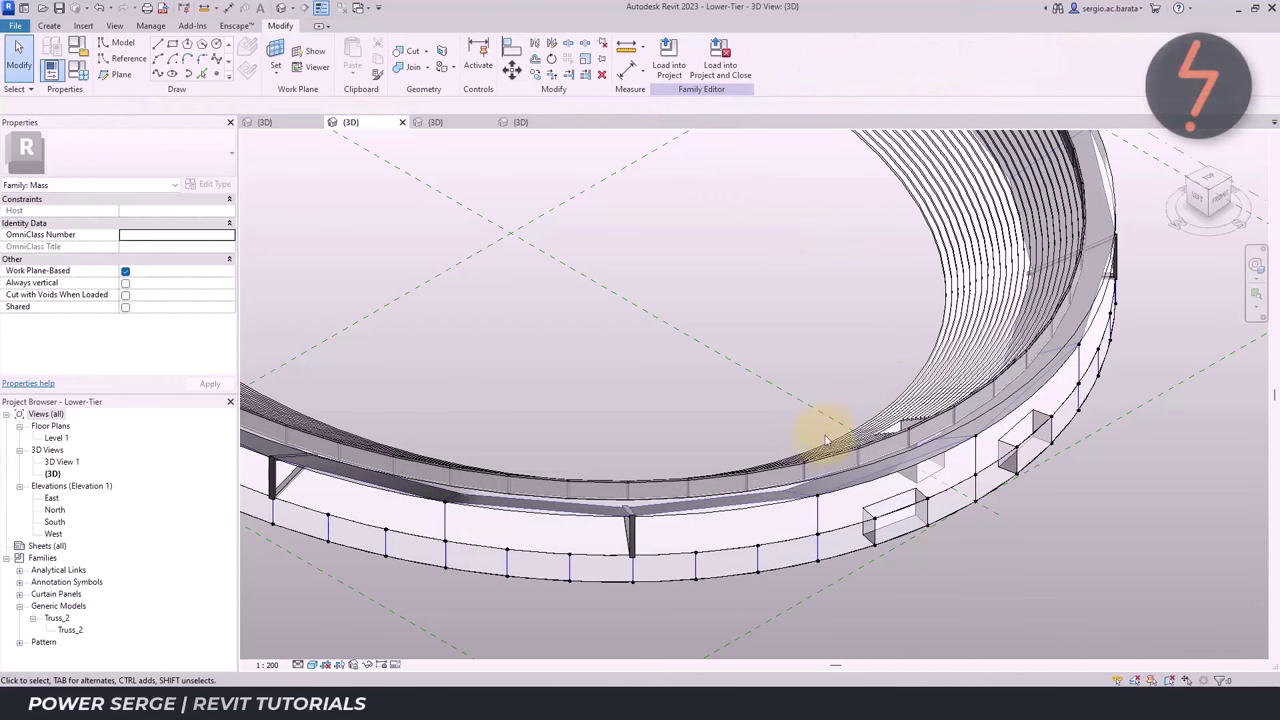
pyautogui.click(828, 462)
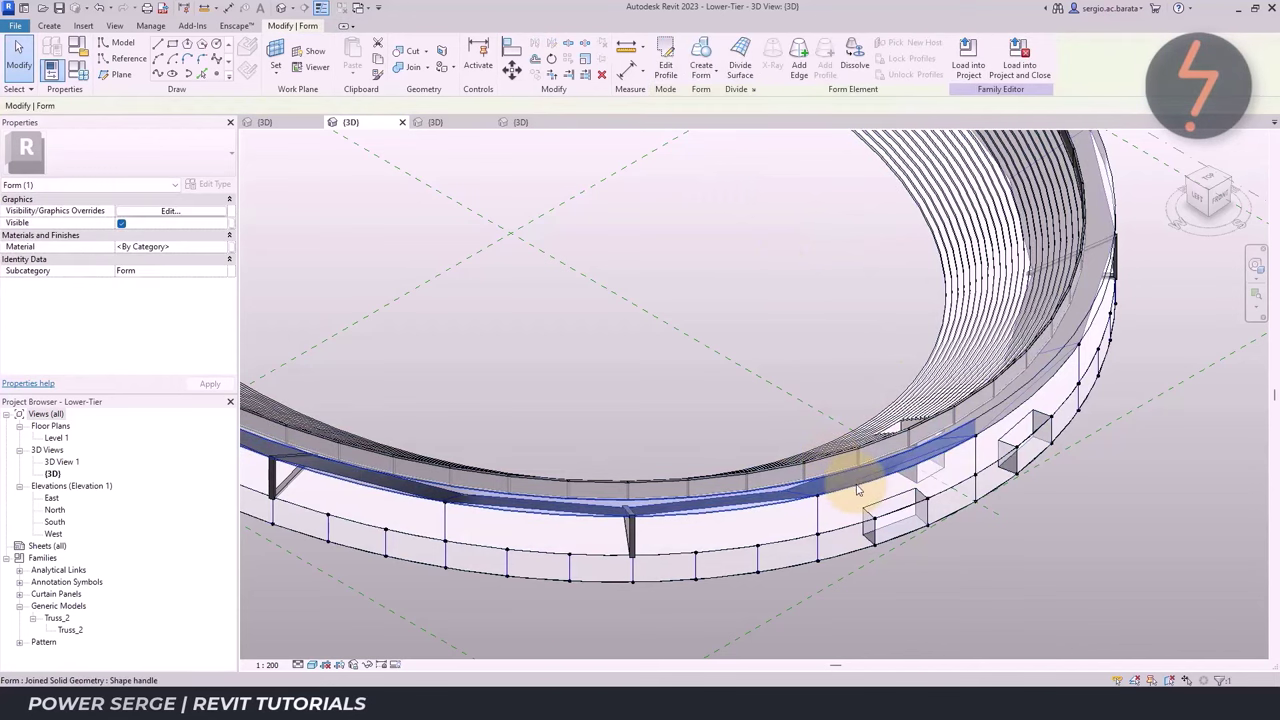
# Divide the curved facade face with 30 vertical grid divisions
pyautogui.click(741, 68)
pyautogui.doubleClick(190, 282)
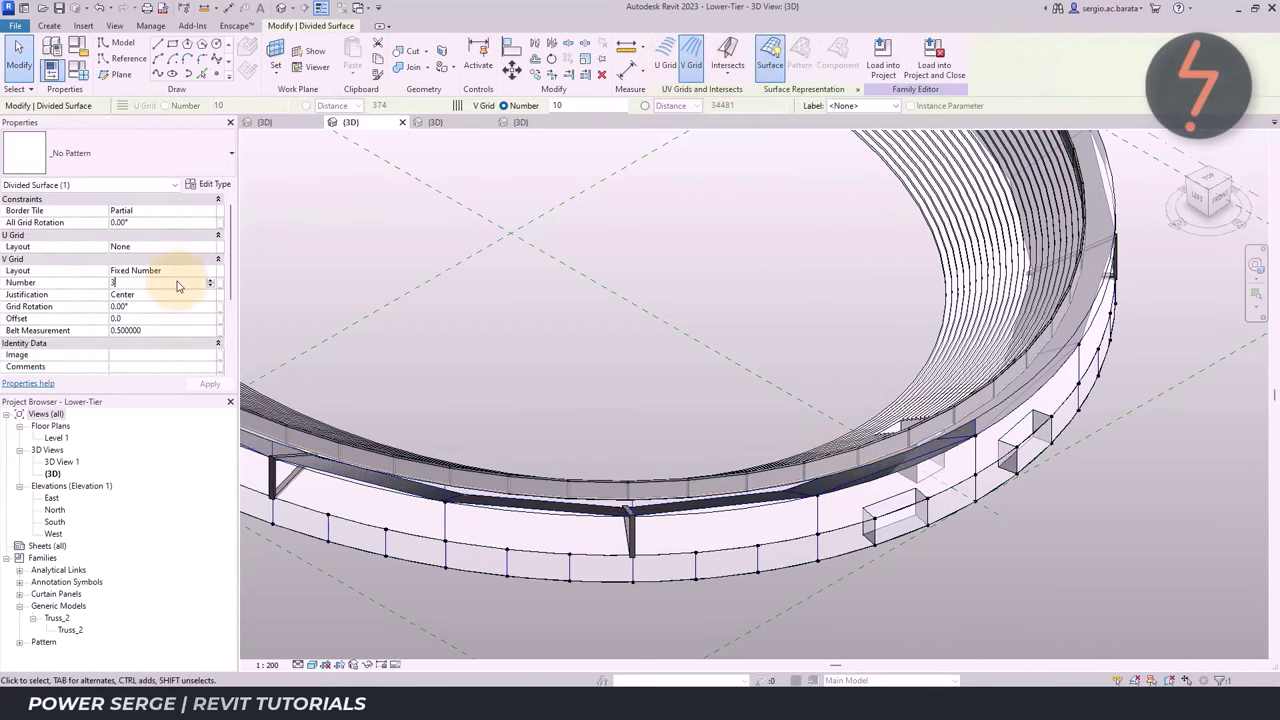
pyautogui.write('30')
pyautogui.click(850, 343)
pyautogui.click(814, 414)
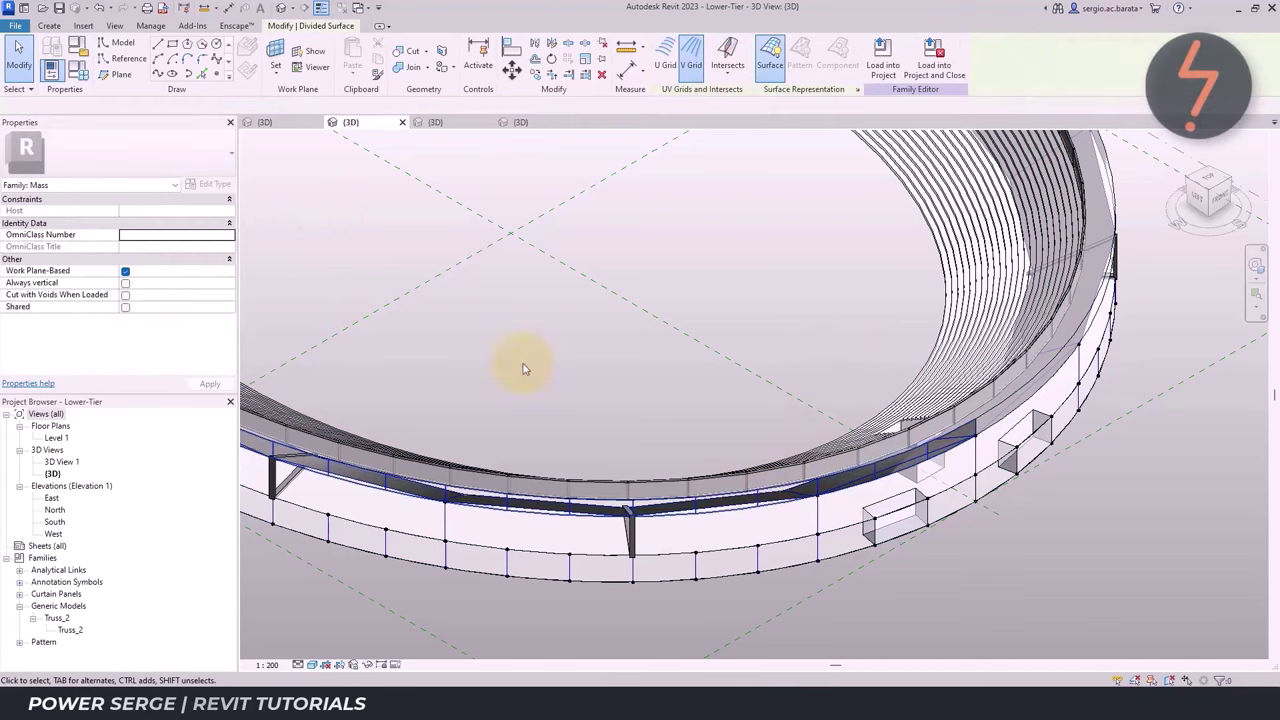
pyautogui.click(171, 157)
# Turn off the U grid on the next band's divided surface, then zoom to fit the ring
pyautogui.click(652, 432)
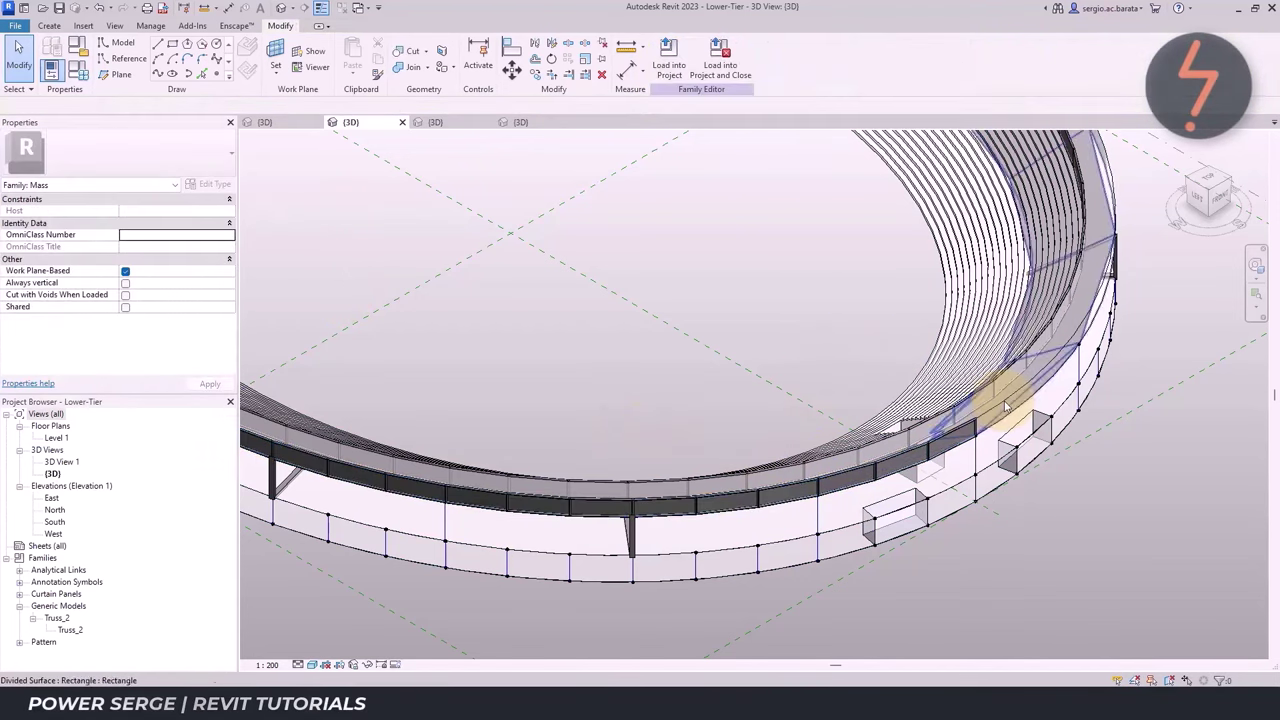
pyautogui.click(1006, 407)
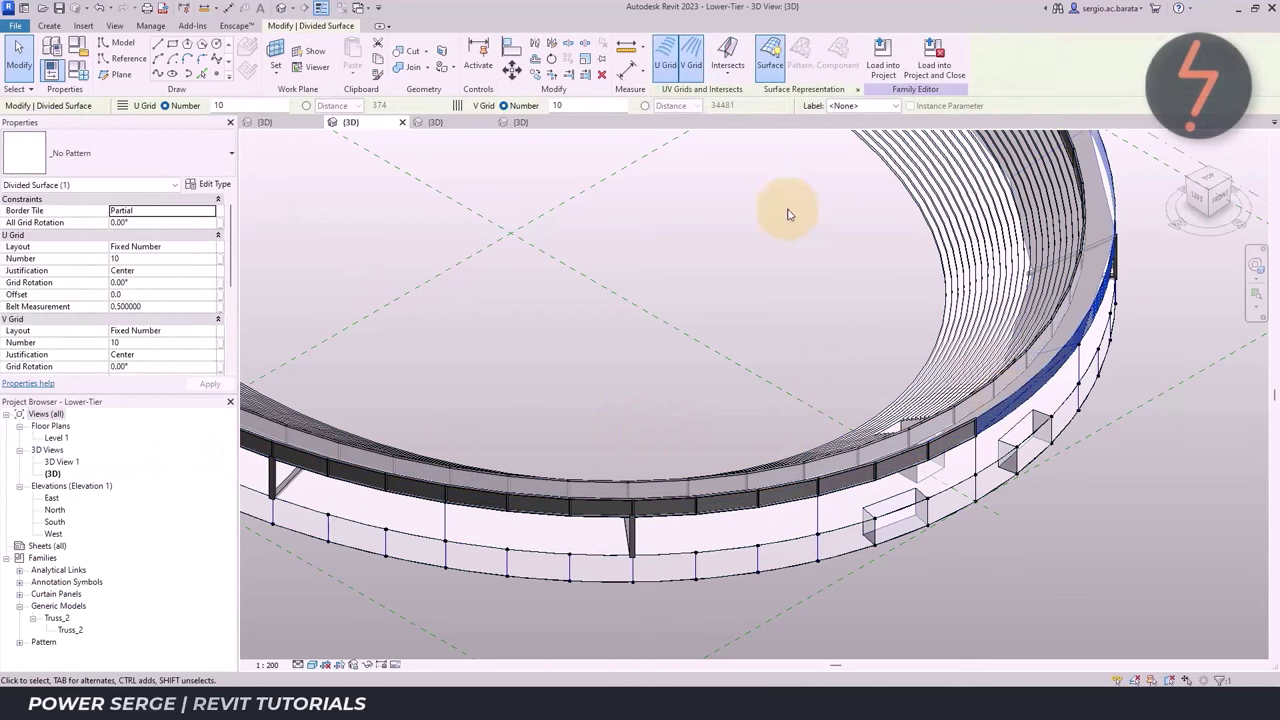
pyautogui.click(672, 72)
pyautogui.write('30')
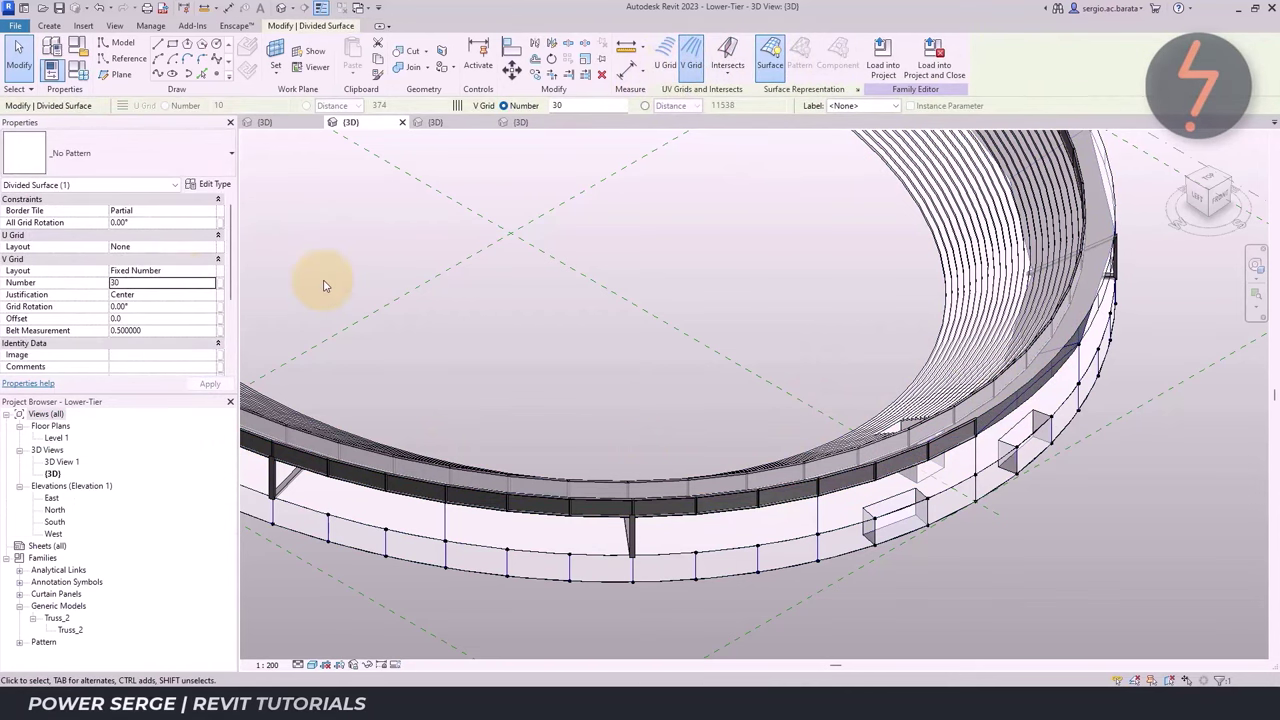
pyautogui.click(160, 158)
pyautogui.click(160, 449)
pyautogui.click(650, 388)
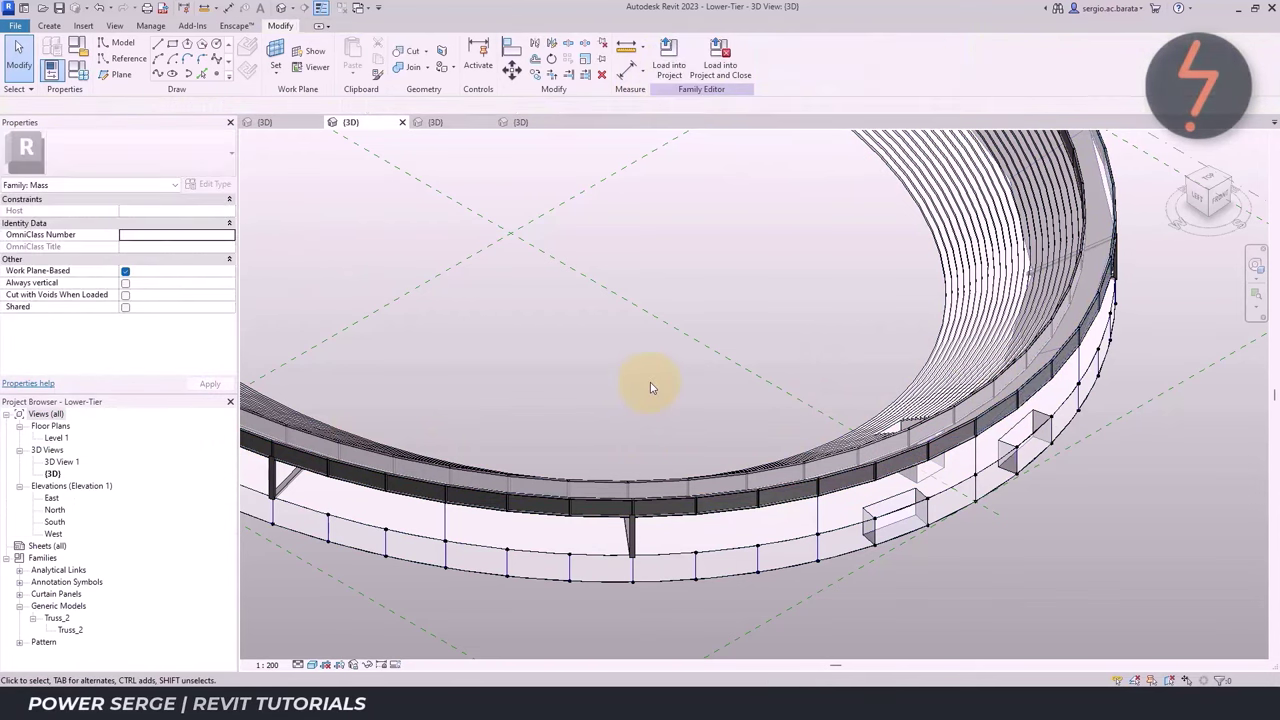
pyautogui.rightClick(650, 388)
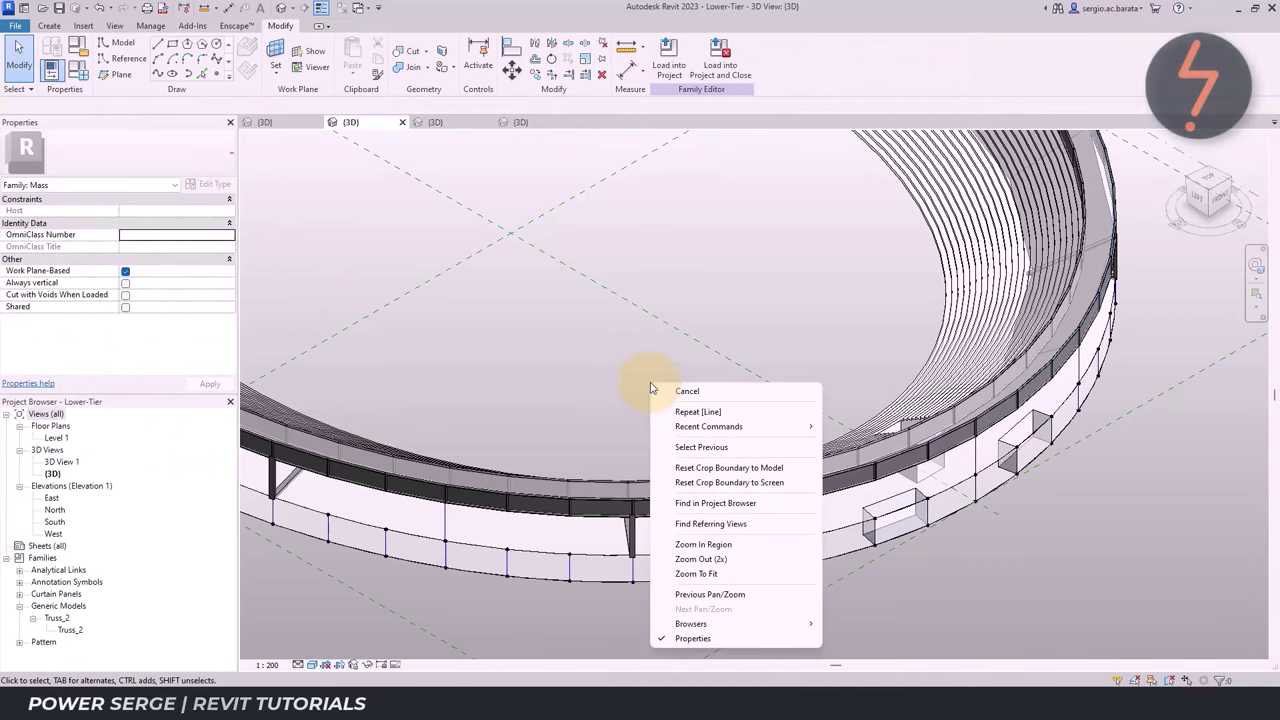
pyautogui.click(744, 578)
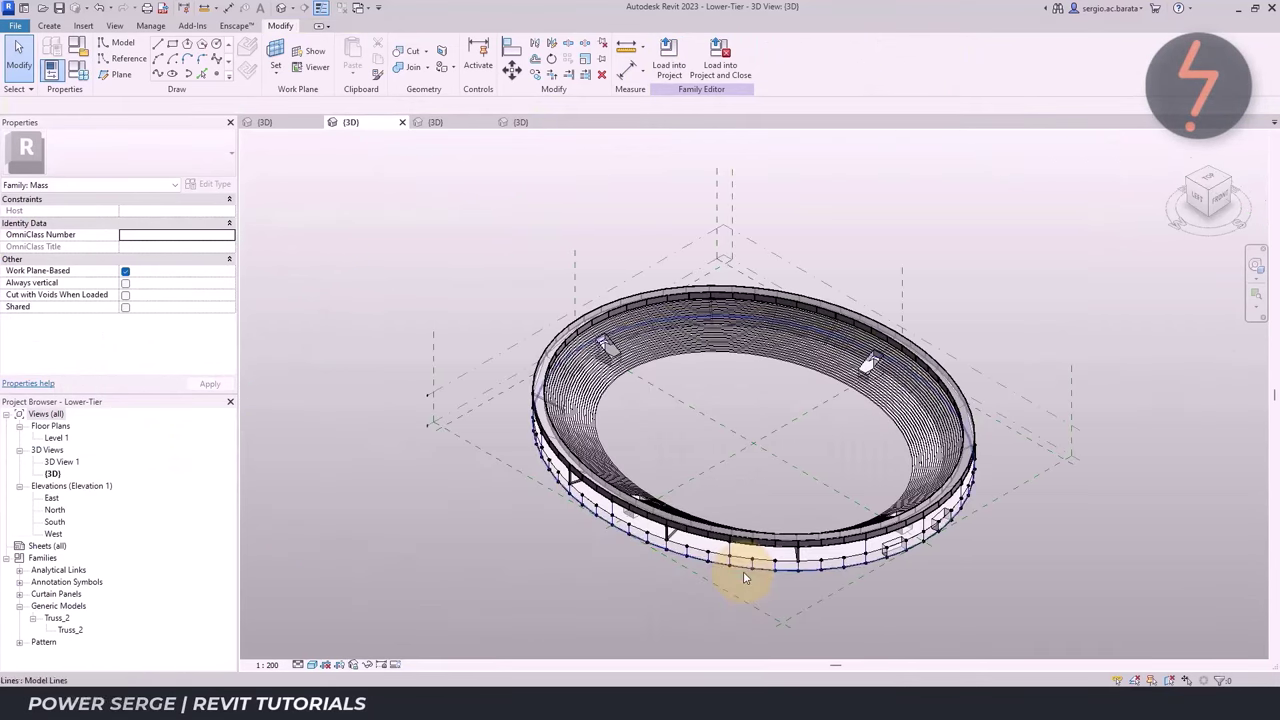
# Load the mass into Stadium_Lower.rvt, overwrite the existing version, and check Visibility/Graphics
pyautogui.click(665, 68)
pyautogui.click(604, 449)
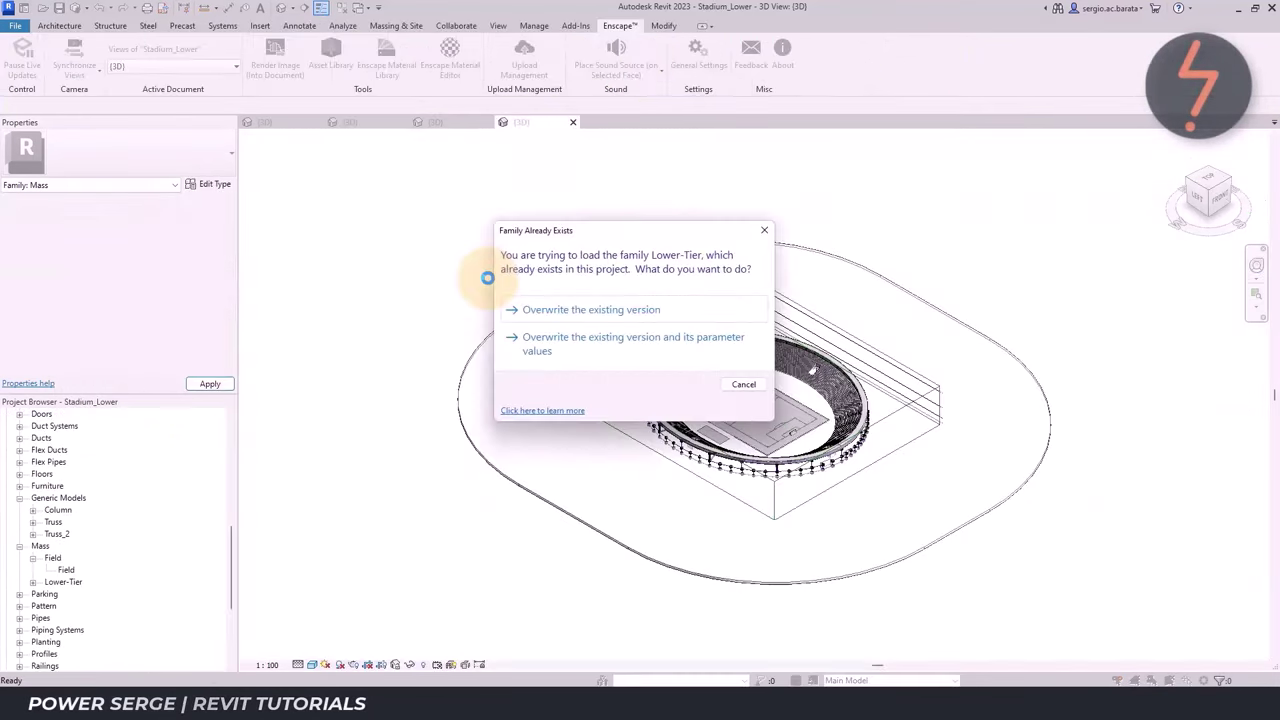
pyautogui.click(580, 373)
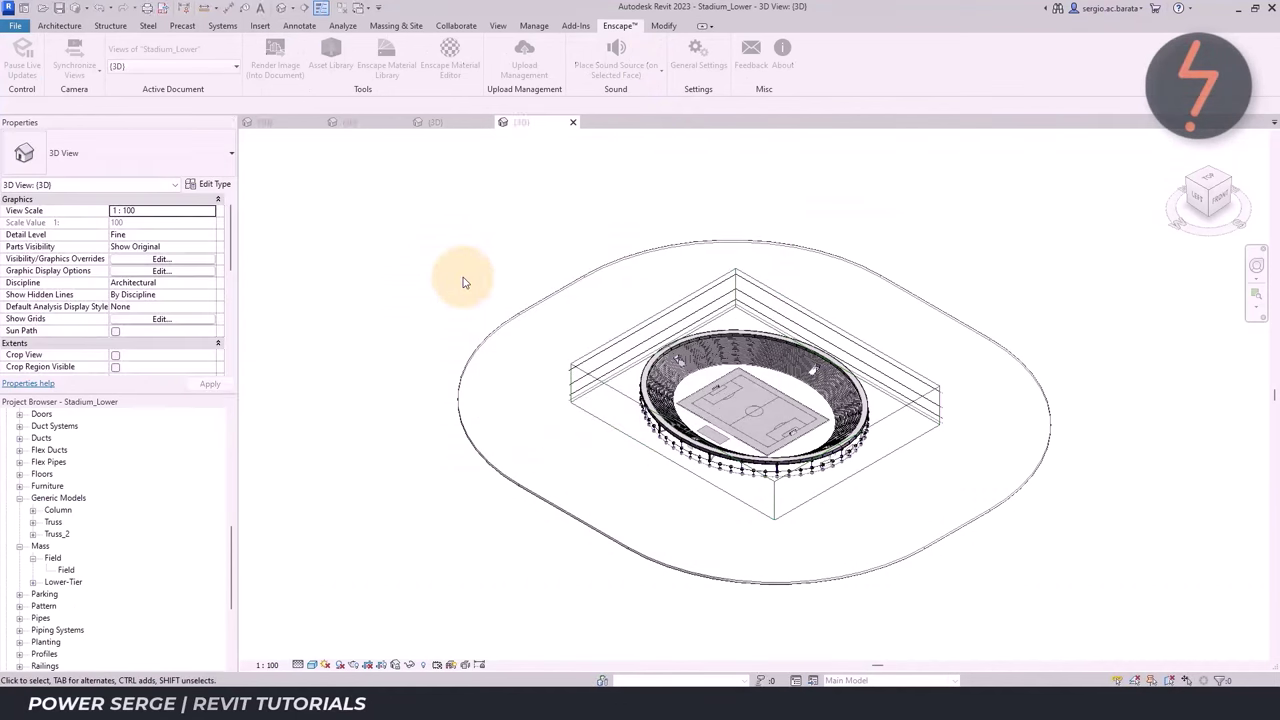
pyautogui.press('v')
pyautogui.press('g')
pyautogui.scroll(-5, 440, 310)
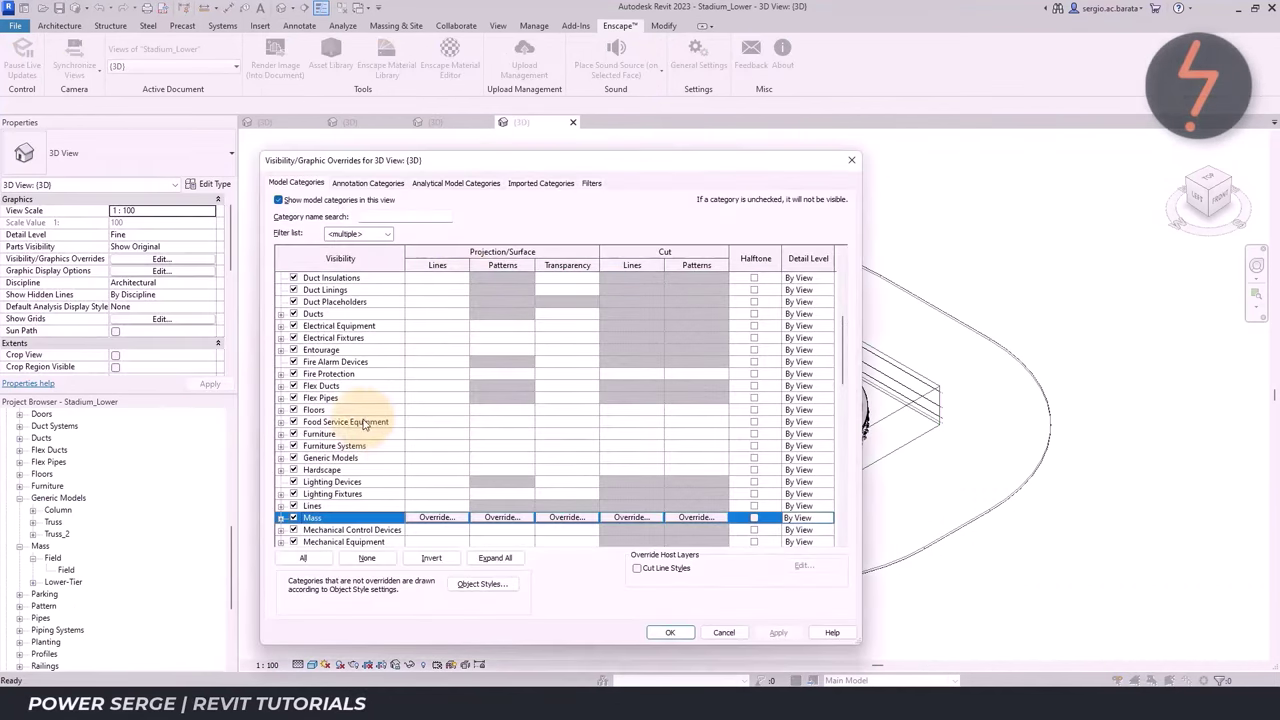
pyautogui.click(681, 632)
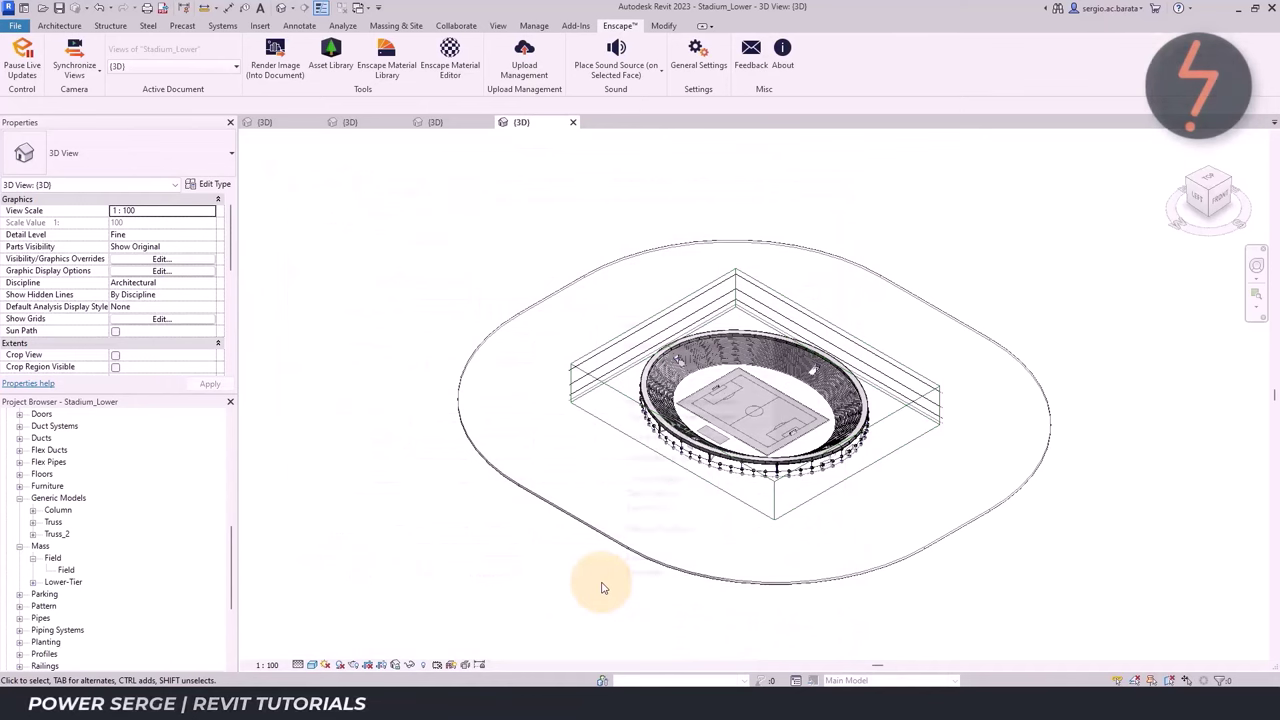
# Inspect the stadium's front facade openings, then edit the Lower-Tier family and reload it
pyautogui.rightClick(601, 587)
pyautogui.click(668, 480)
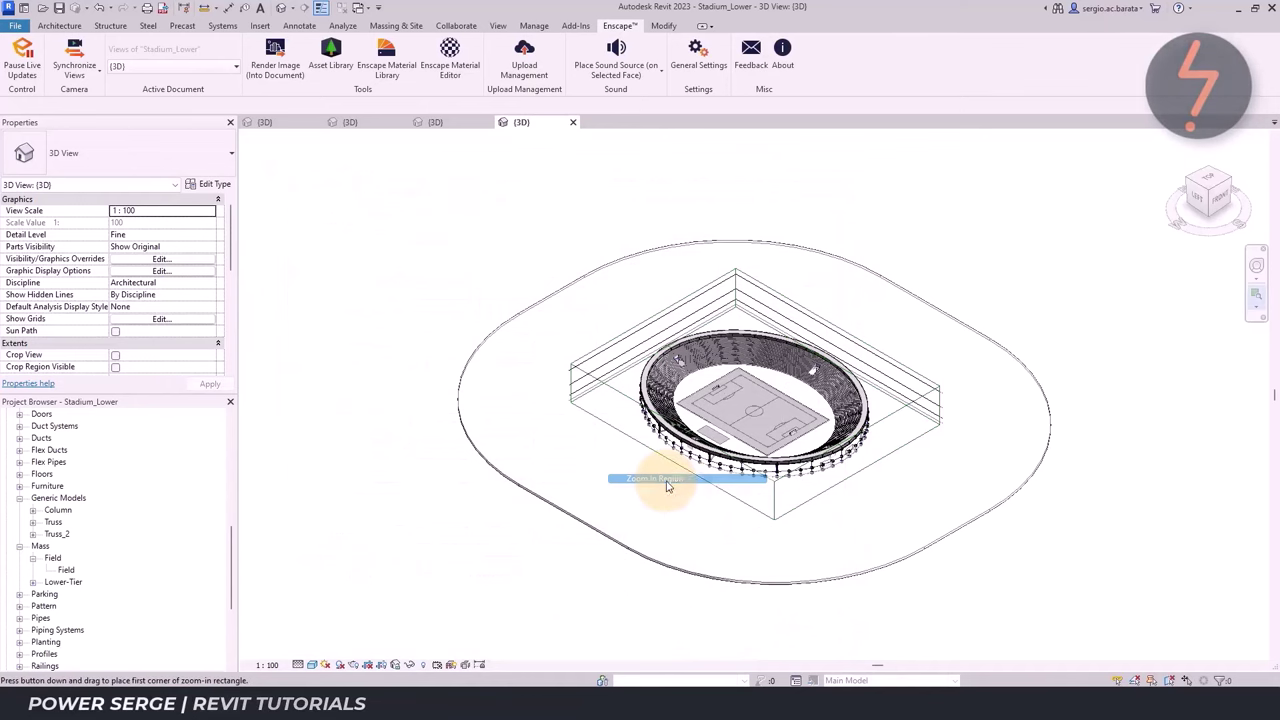
pyautogui.click(1163, 171)
pyautogui.moveTo(514, 366); pyautogui.dragTo(768, 502)
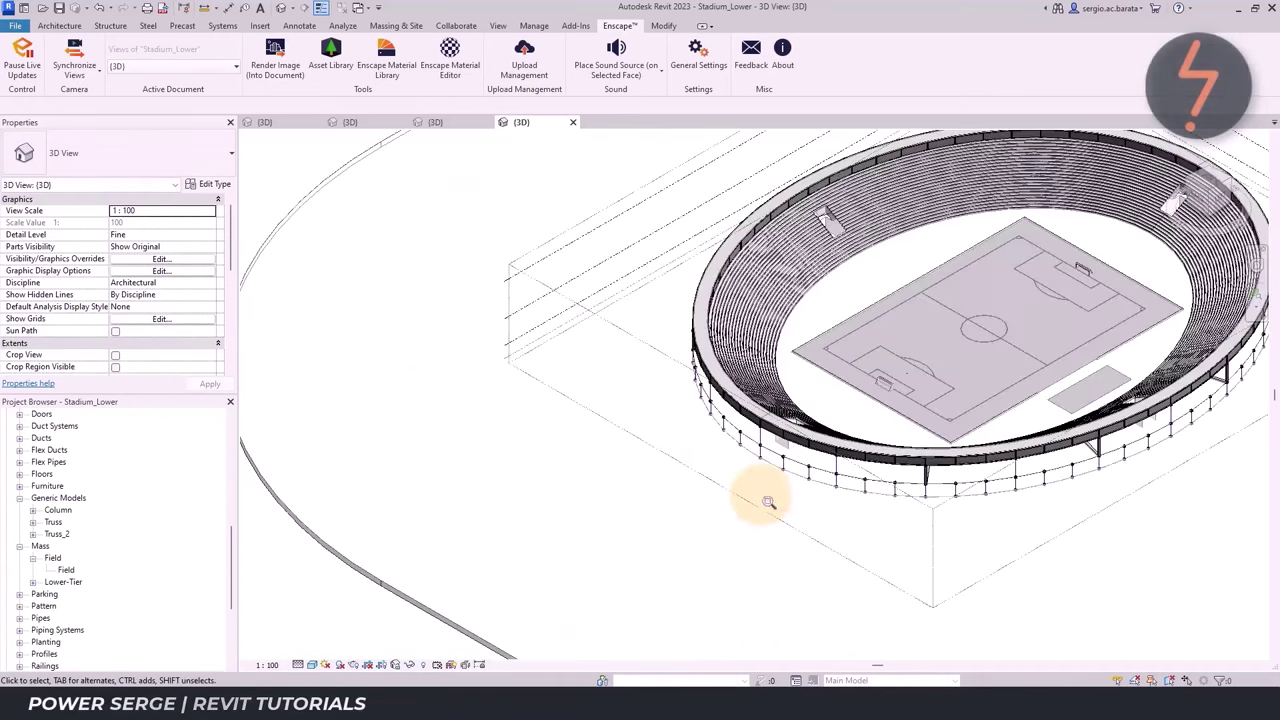
pyautogui.rightClick(445, 466)
pyautogui.click(500, 397)
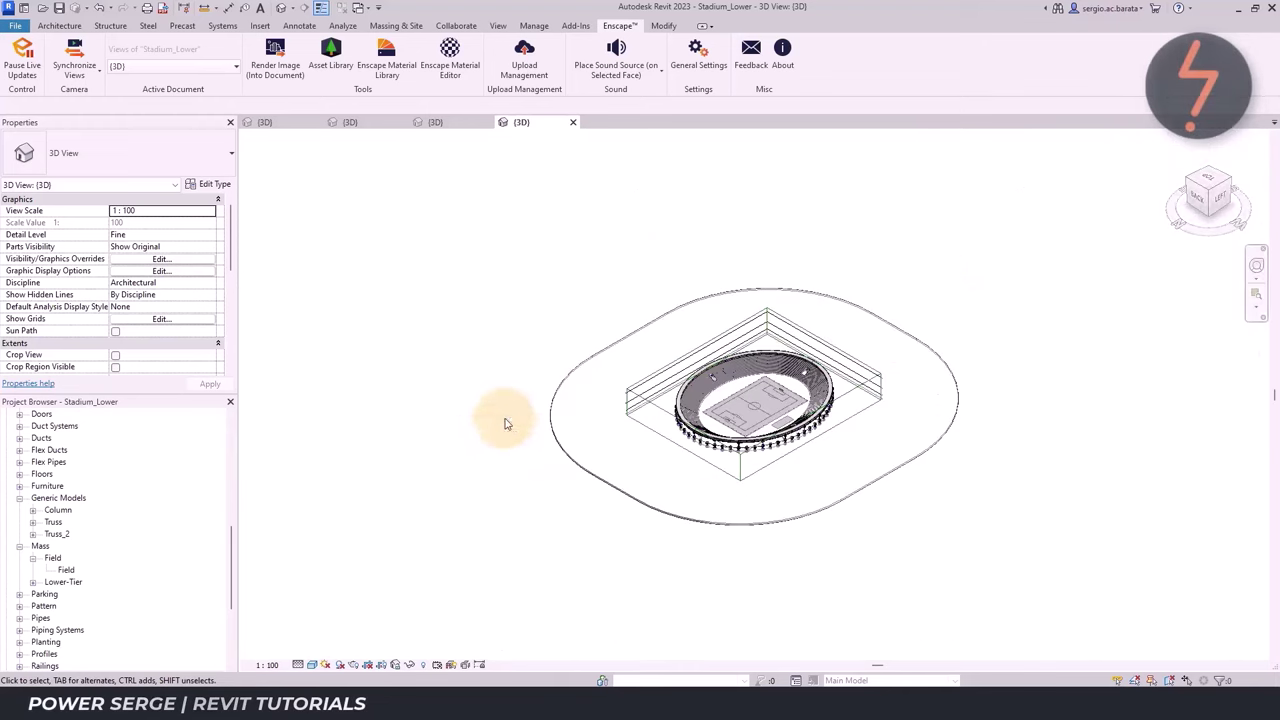
pyautogui.click(1230, 180)
pyautogui.rightClick(866, 298)
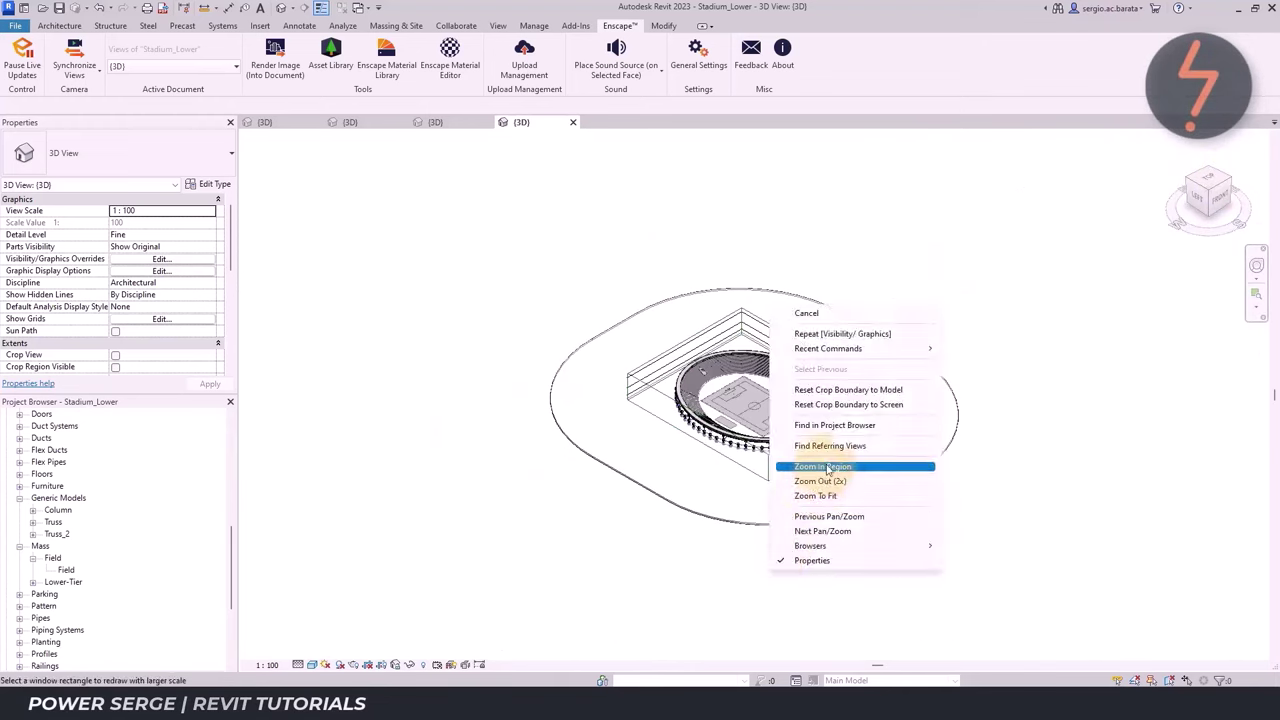
pyautogui.click(900, 460)
pyautogui.moveTo(741, 382); pyautogui.dragTo(853, 485)
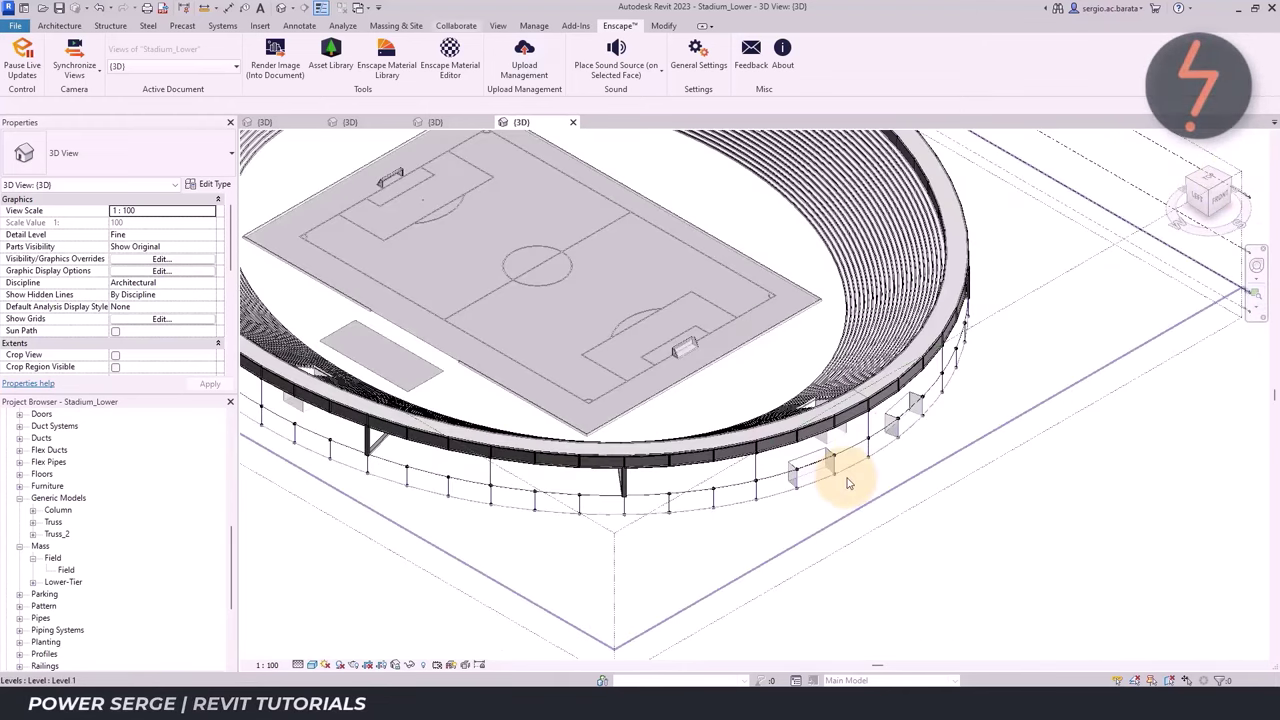
pyautogui.doubleClick(994, 398)
pyautogui.click(668, 60)
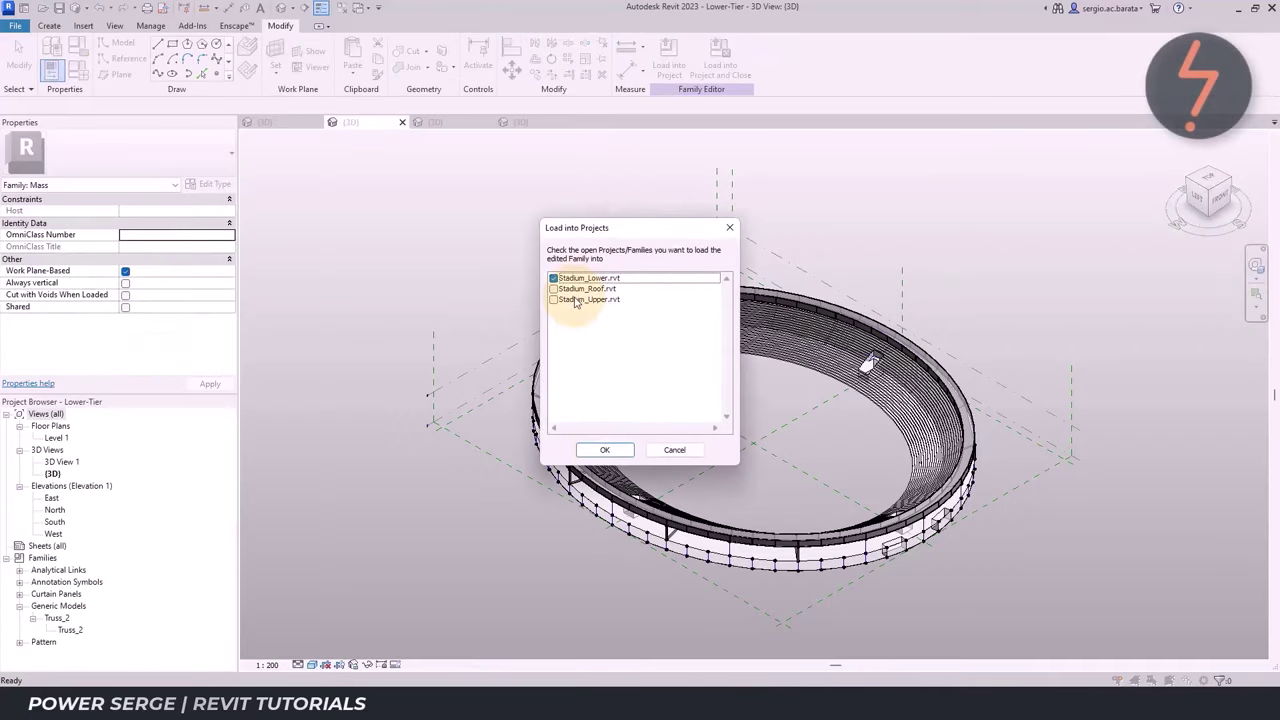
# Reload the Lower-Tier mass into Stadium_Lower, overwriting it, and zoom to the openings
pyautogui.click(605, 450)
pyautogui.click(621, 345)
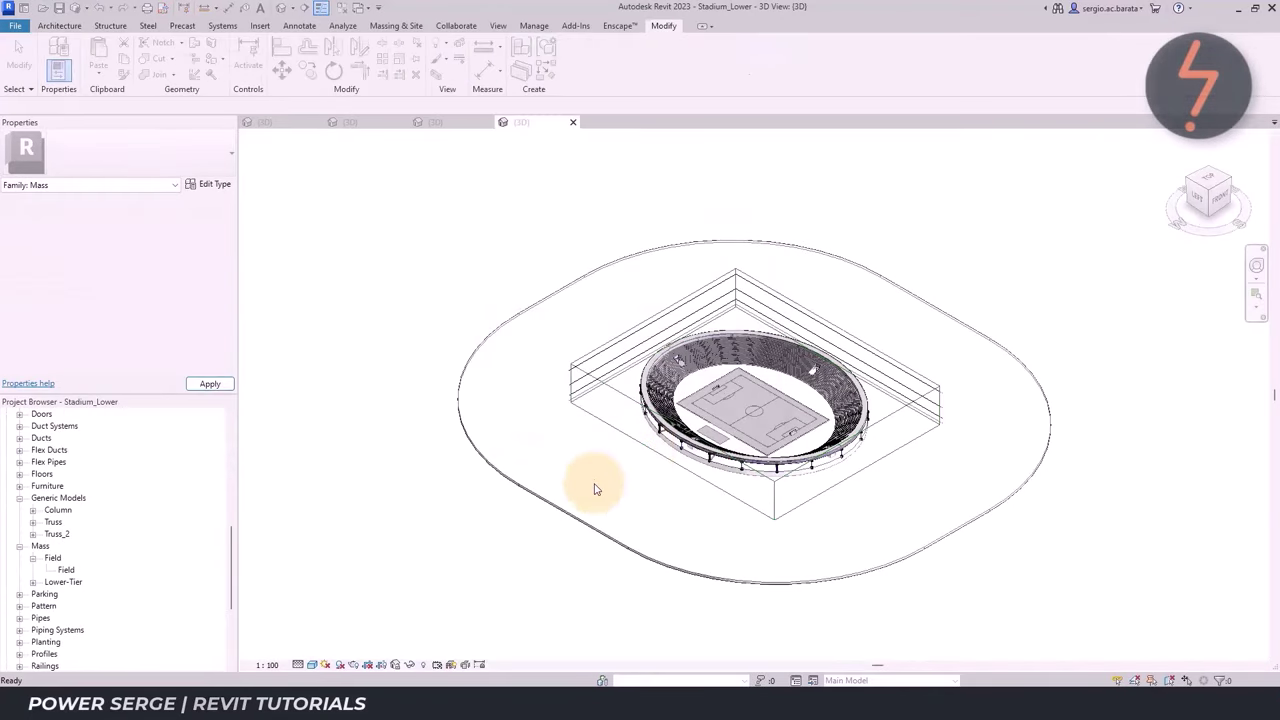
pyautogui.rightClick(594, 488)
pyautogui.click(647, 380)
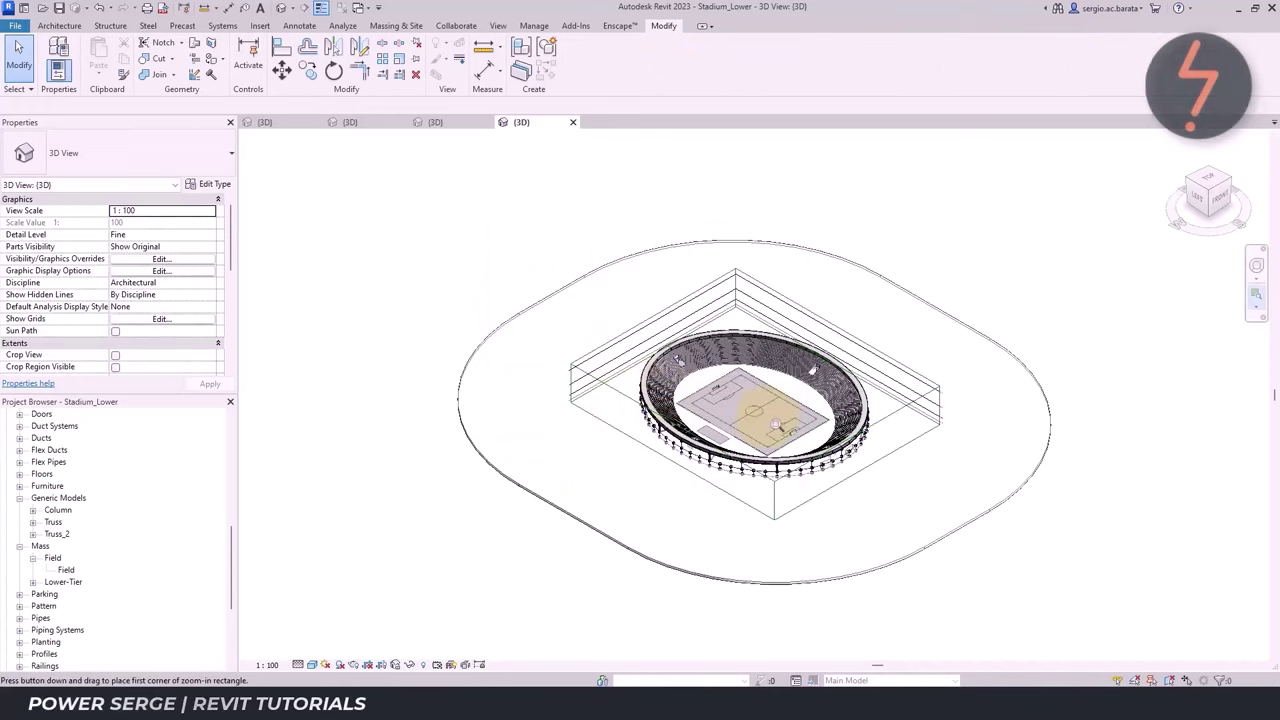
pyautogui.moveTo(778, 425); pyautogui.dragTo(897, 501)
# Start Wall by Face placement using the Concrete - Seating wall type
pyautogui.click(396, 26)
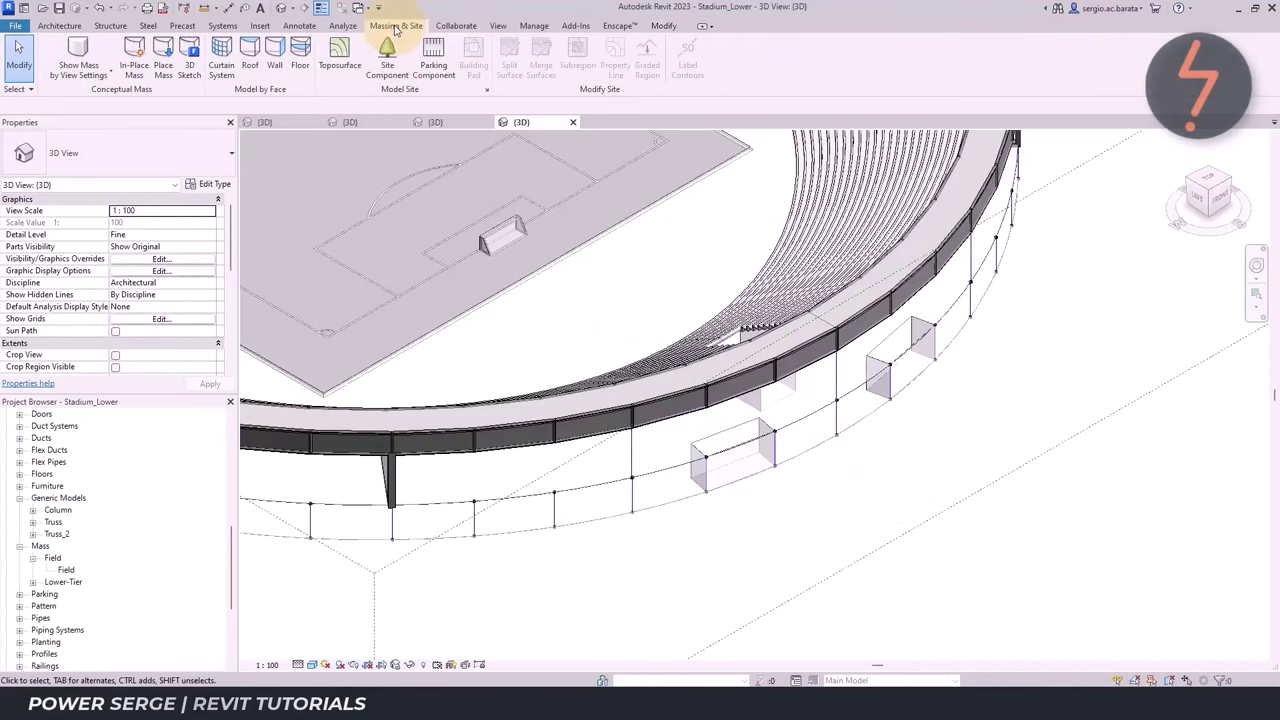
pyautogui.click(275, 55)
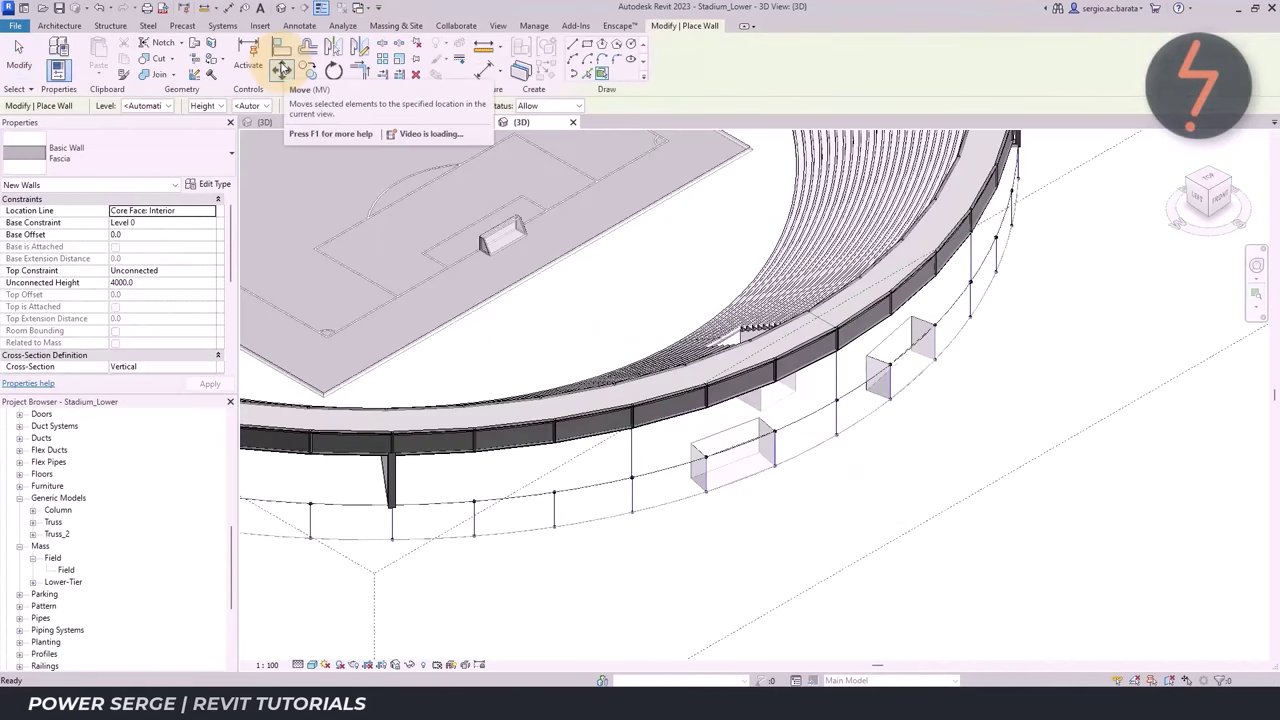
pyautogui.click(155, 152)
pyautogui.click(148, 215)
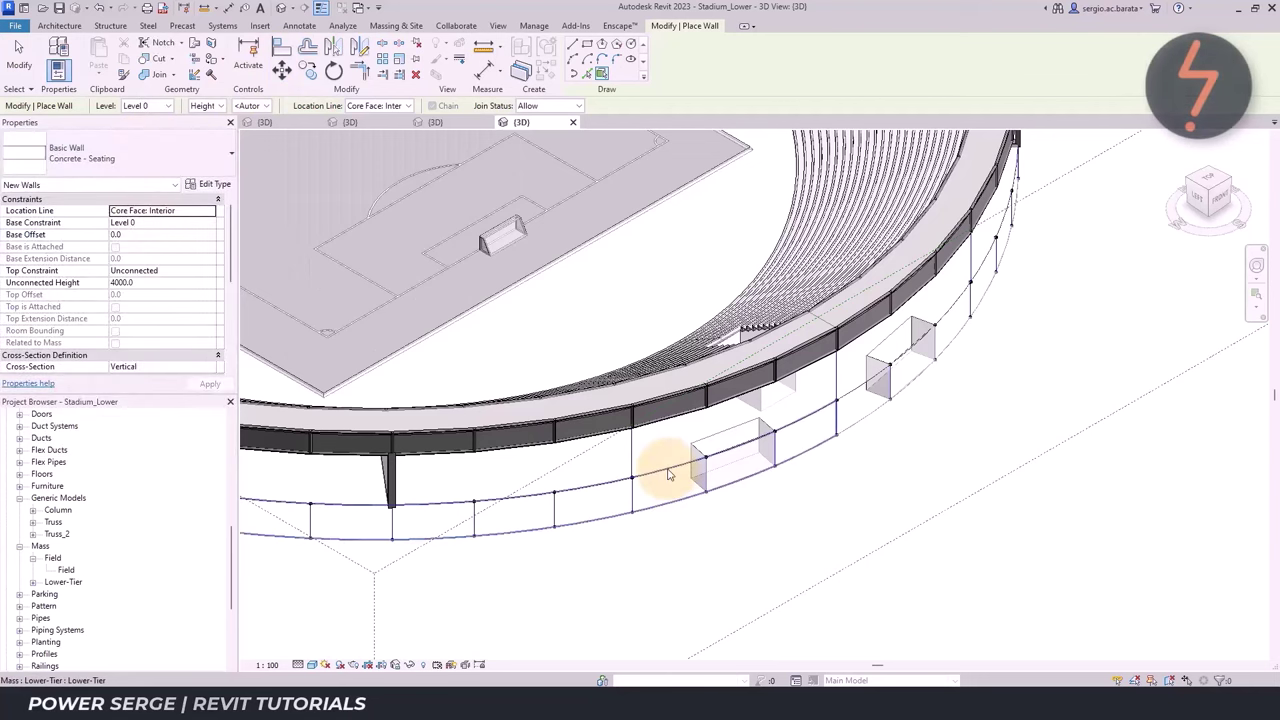
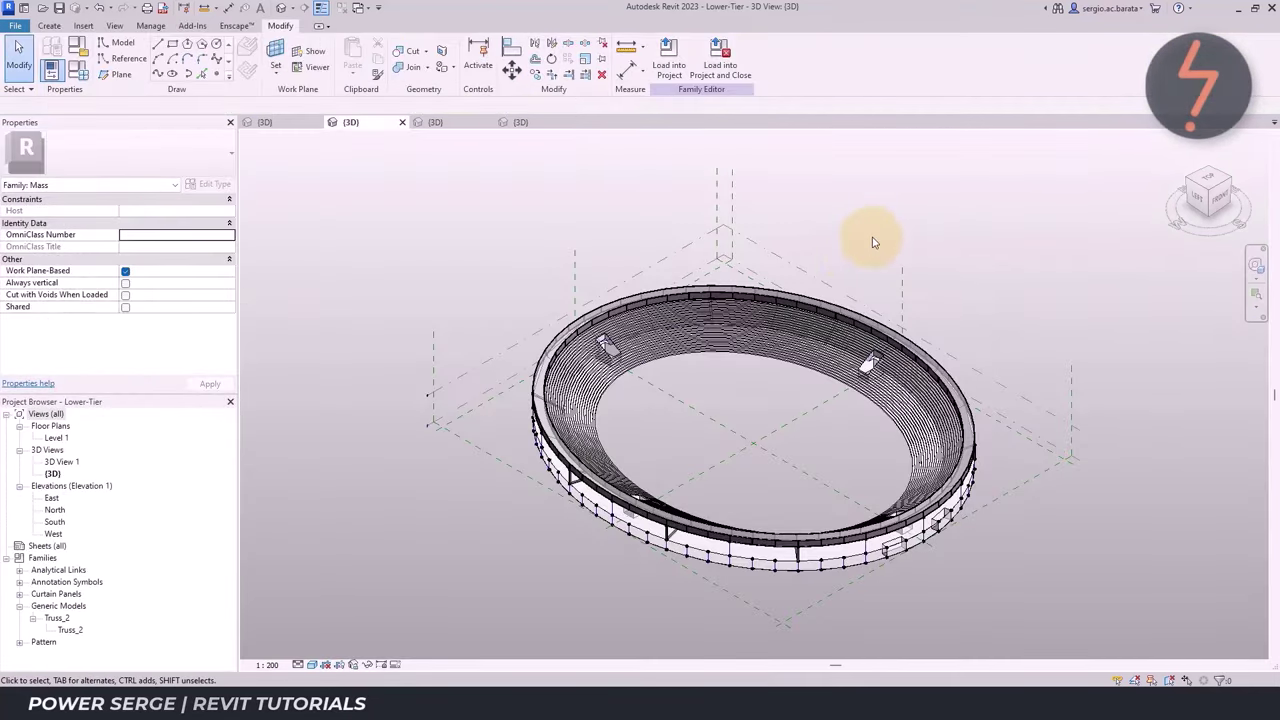
# Finish both void boxes on the rim so they cut openings in the Lower-Tier mass, then zoom out to the whole ring
pyautogui.moveTo(912, 415); pyautogui.dragTo(980, 590)
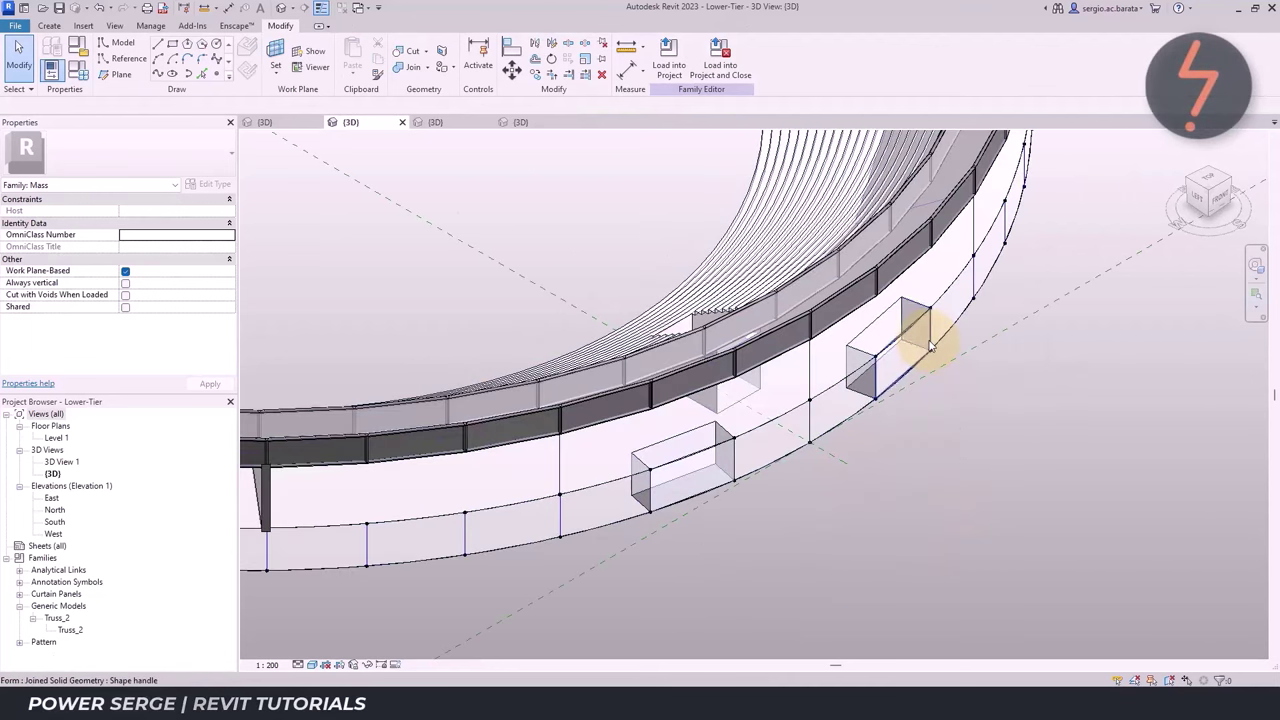
pyautogui.click(930, 345)
pyautogui.write('8000')
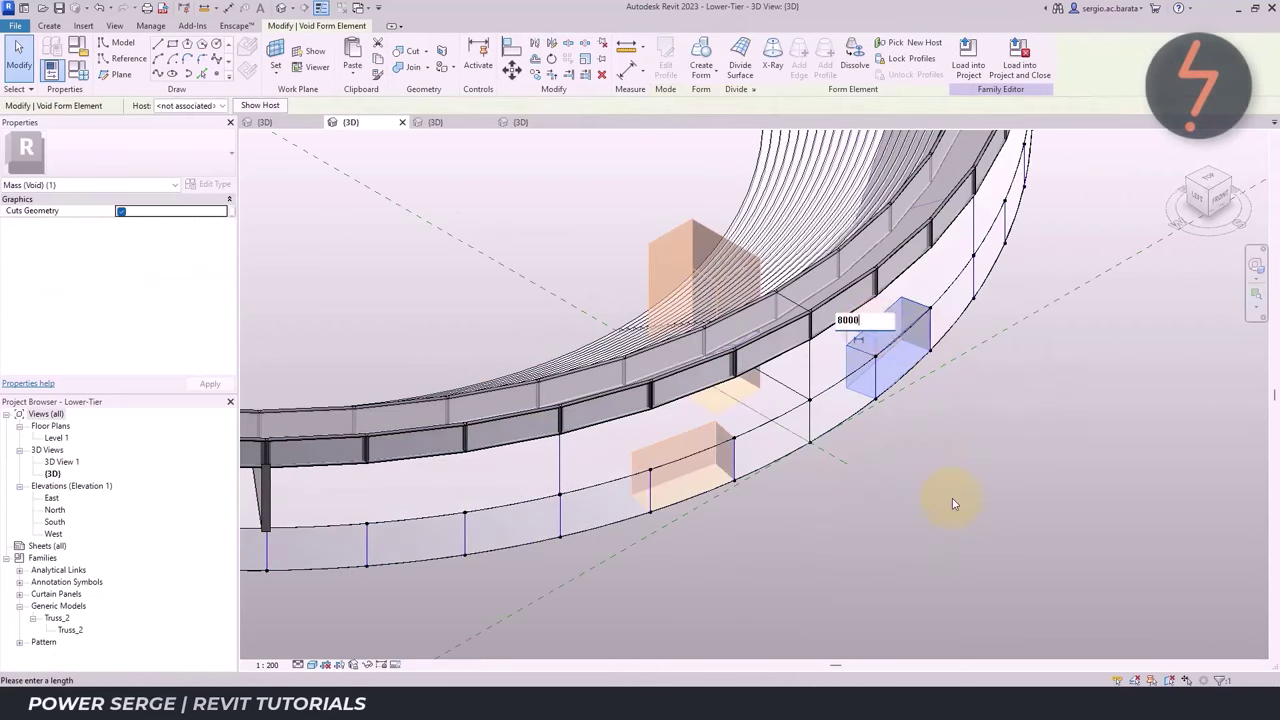
pyautogui.click(952, 498)
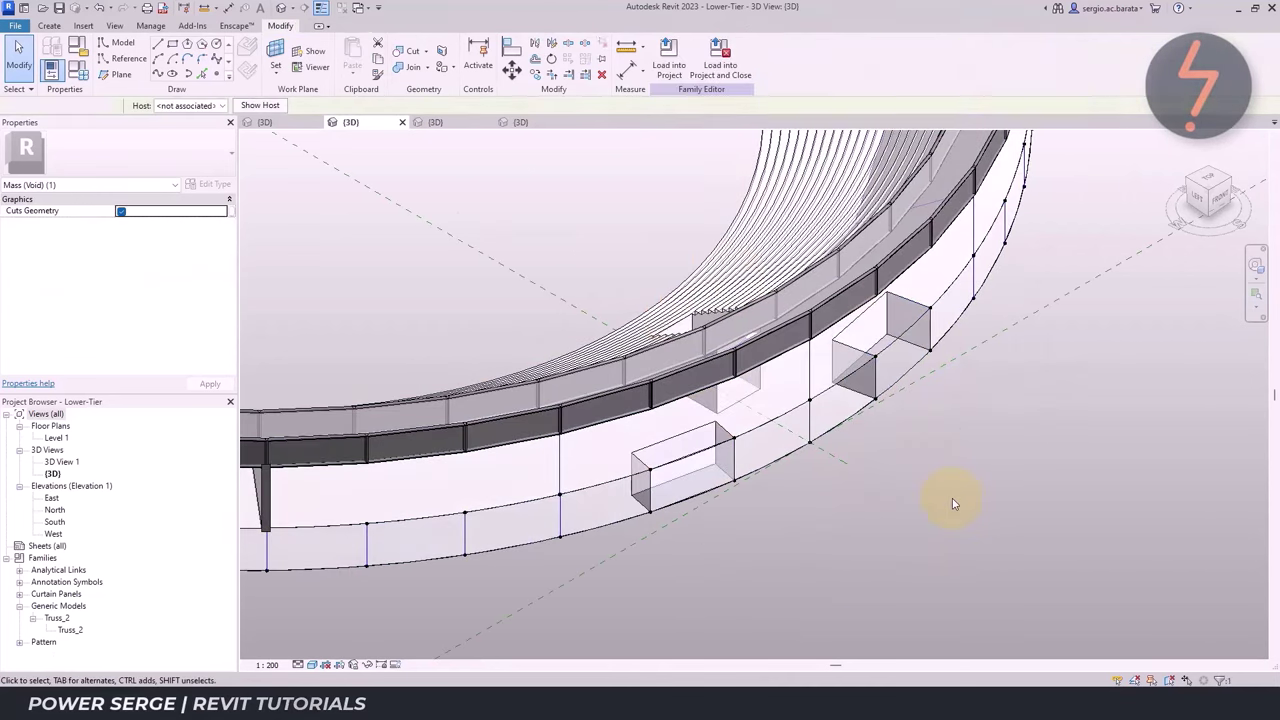
pyautogui.click(733, 463)
pyautogui.click(842, 608)
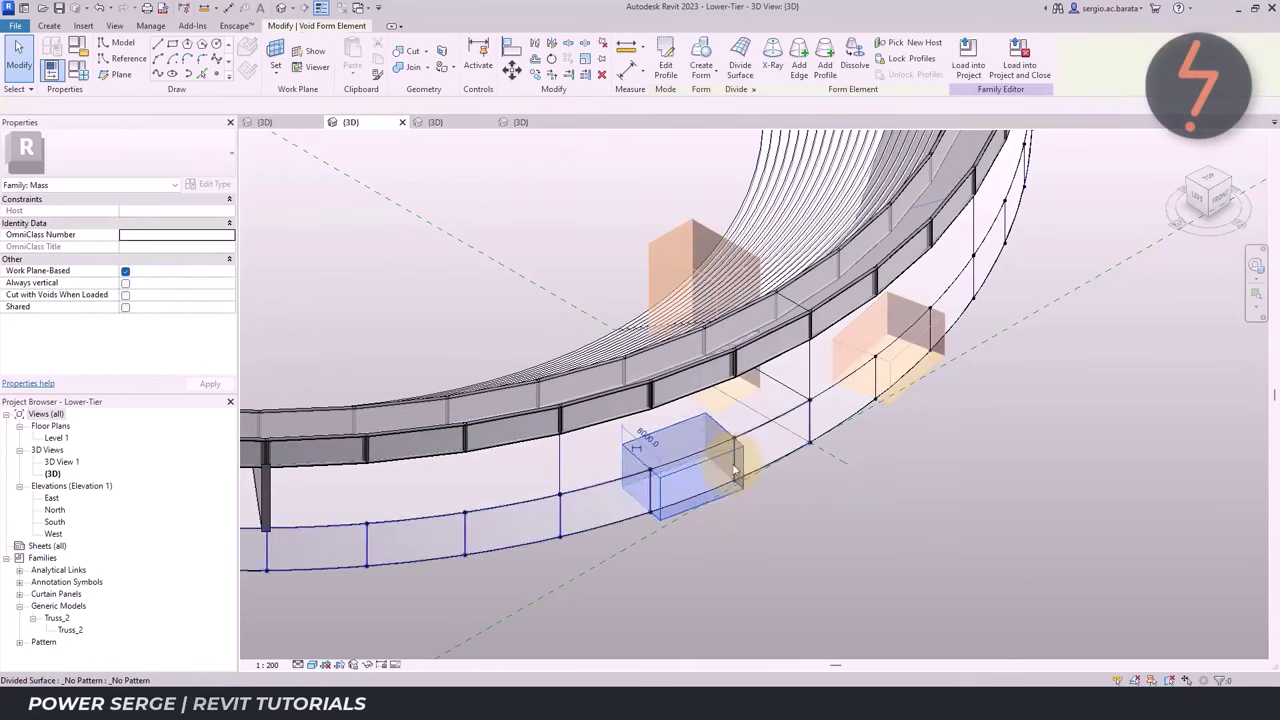
pyautogui.rightClick(858, 532)
pyautogui.click(925, 462)
# Load the edited Lower-Tier mass into Stadium_Lower.rvt
pyautogui.click(668, 62)
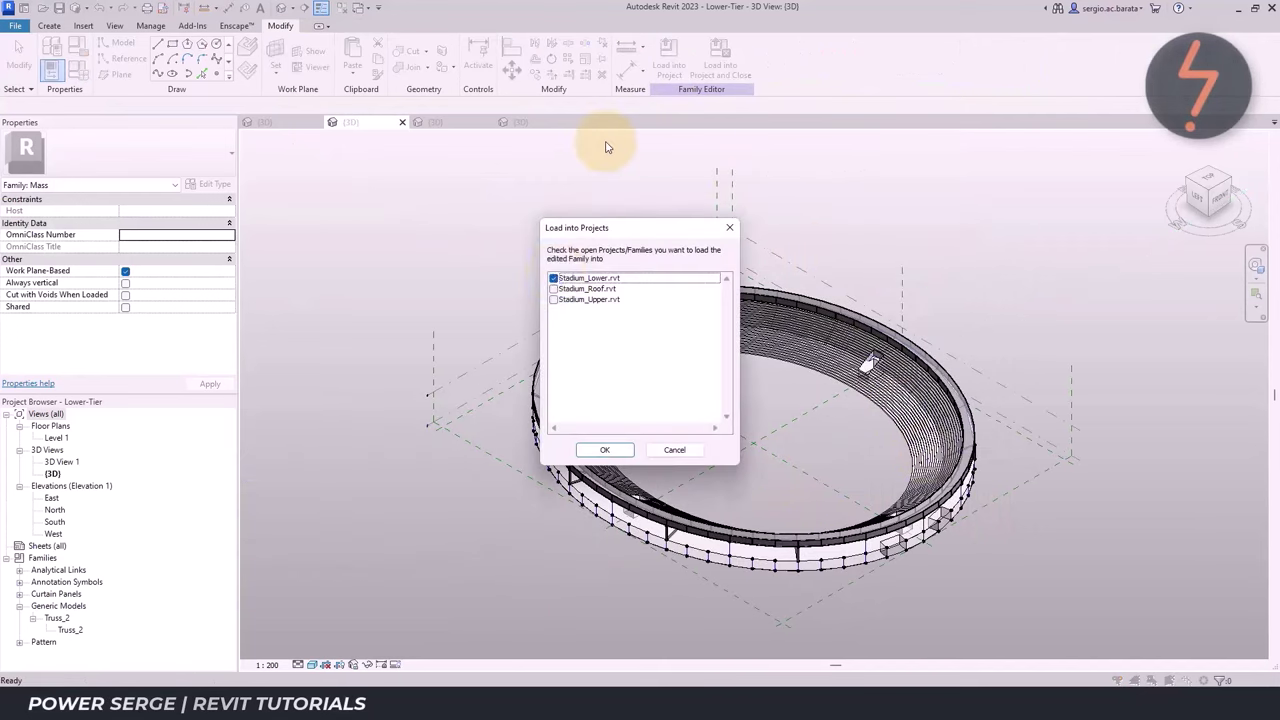
pyautogui.click(608, 449)
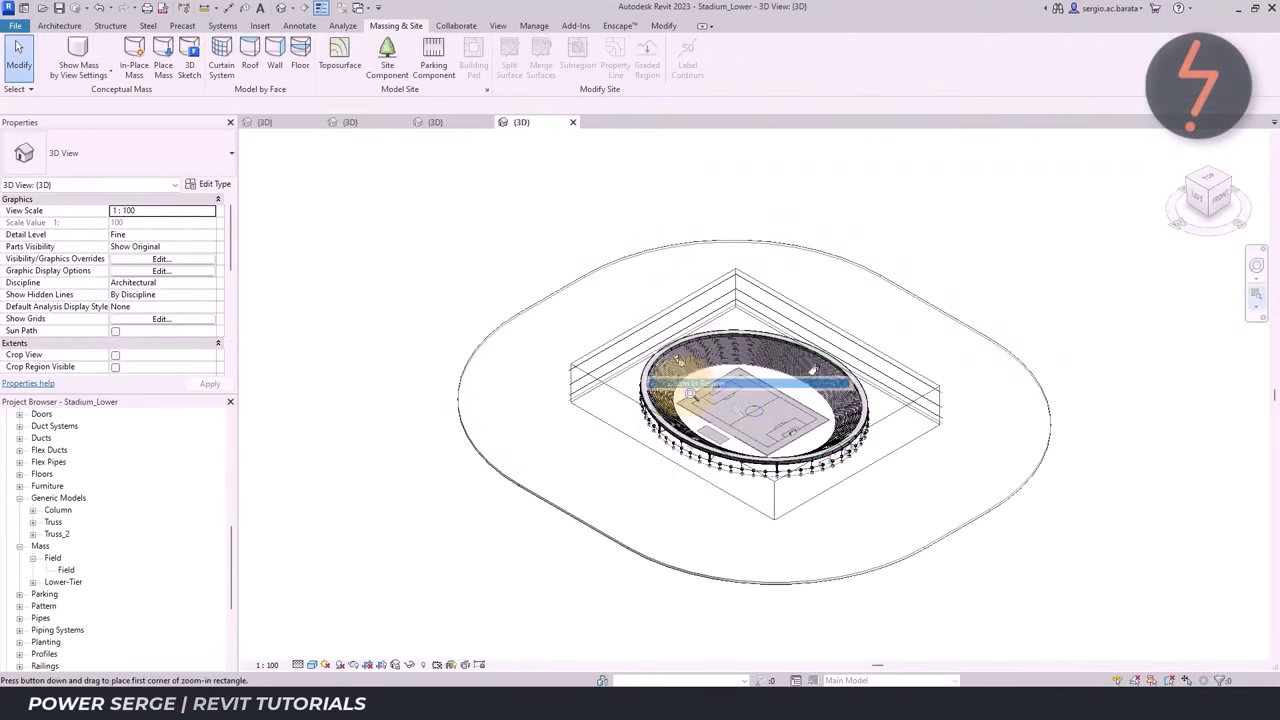
pyautogui.moveTo(850, 465); pyautogui.dragTo(886, 500)
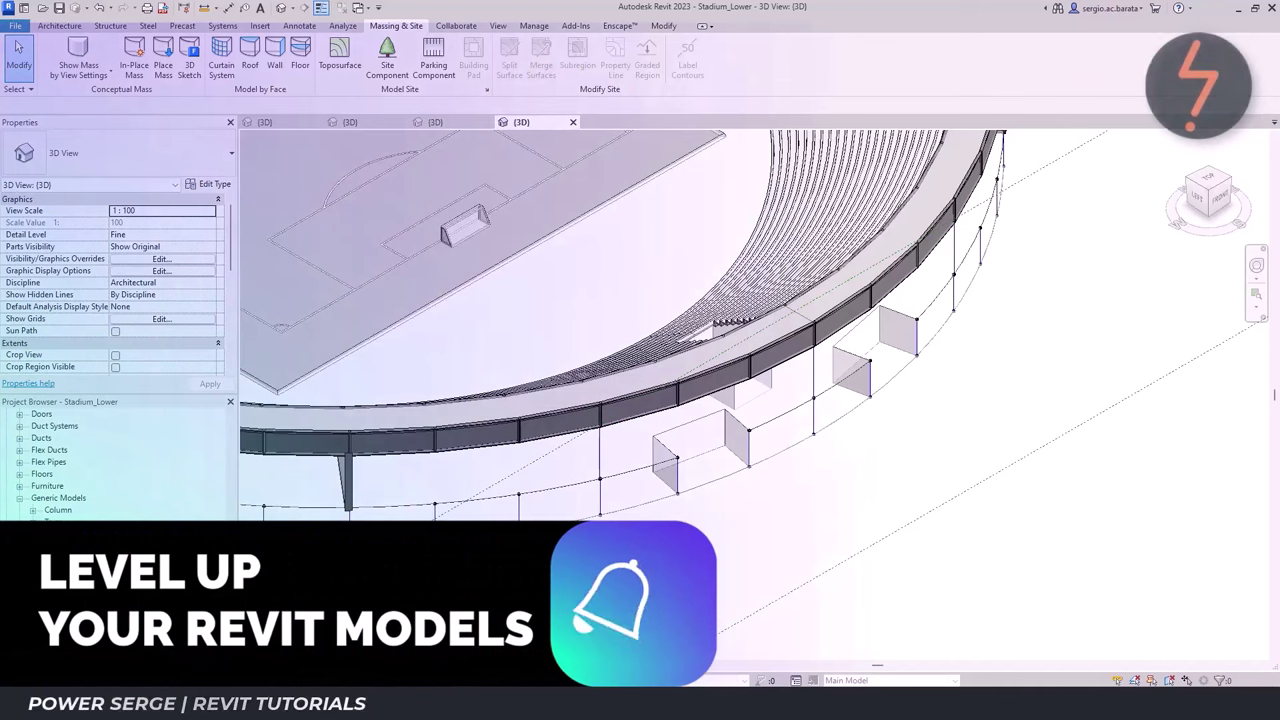
# Place Wall by Face walls on two lower-tier mass faces
pyautogui.click(274, 52)
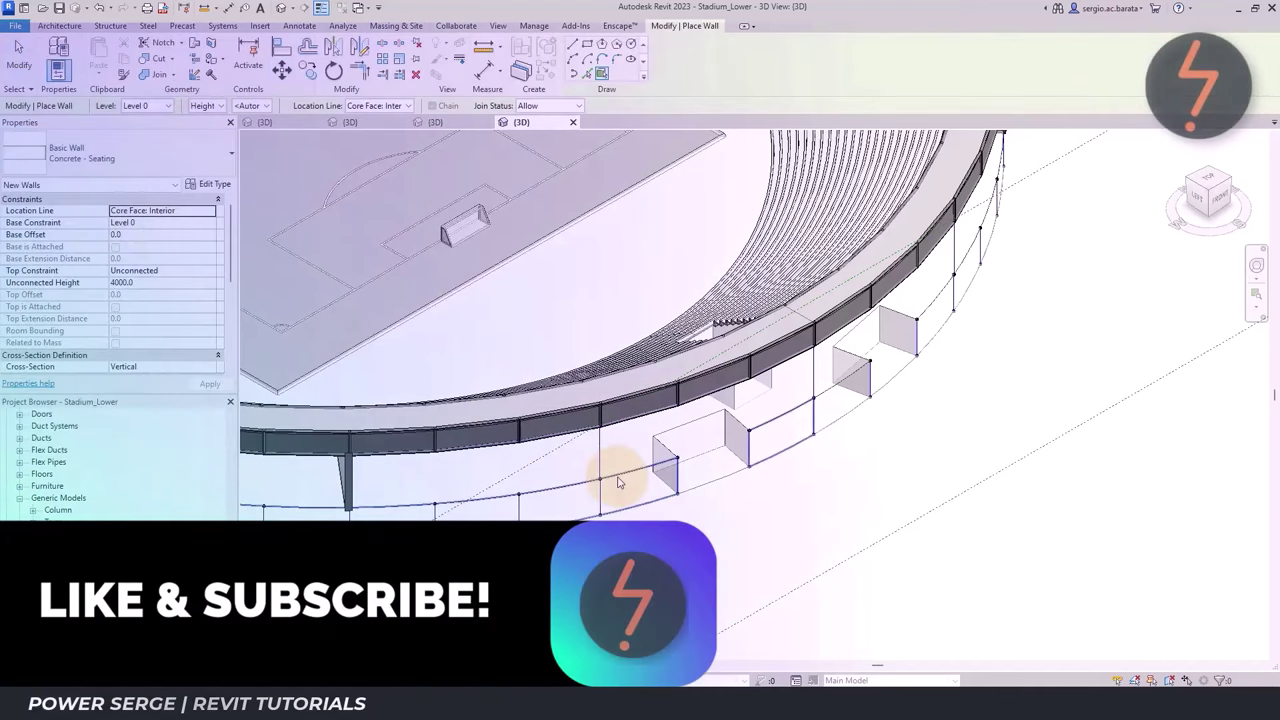
pyautogui.click(617, 482)
pyautogui.click(843, 425)
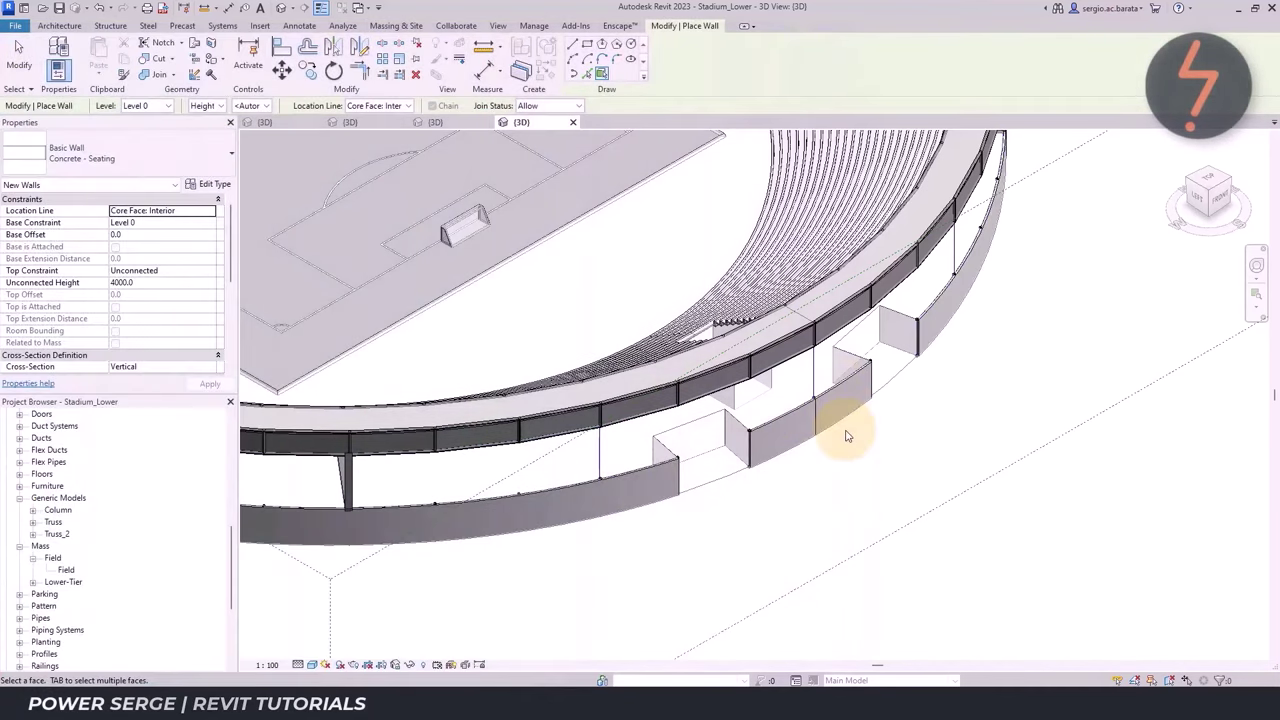
pyautogui.click(534, 26)
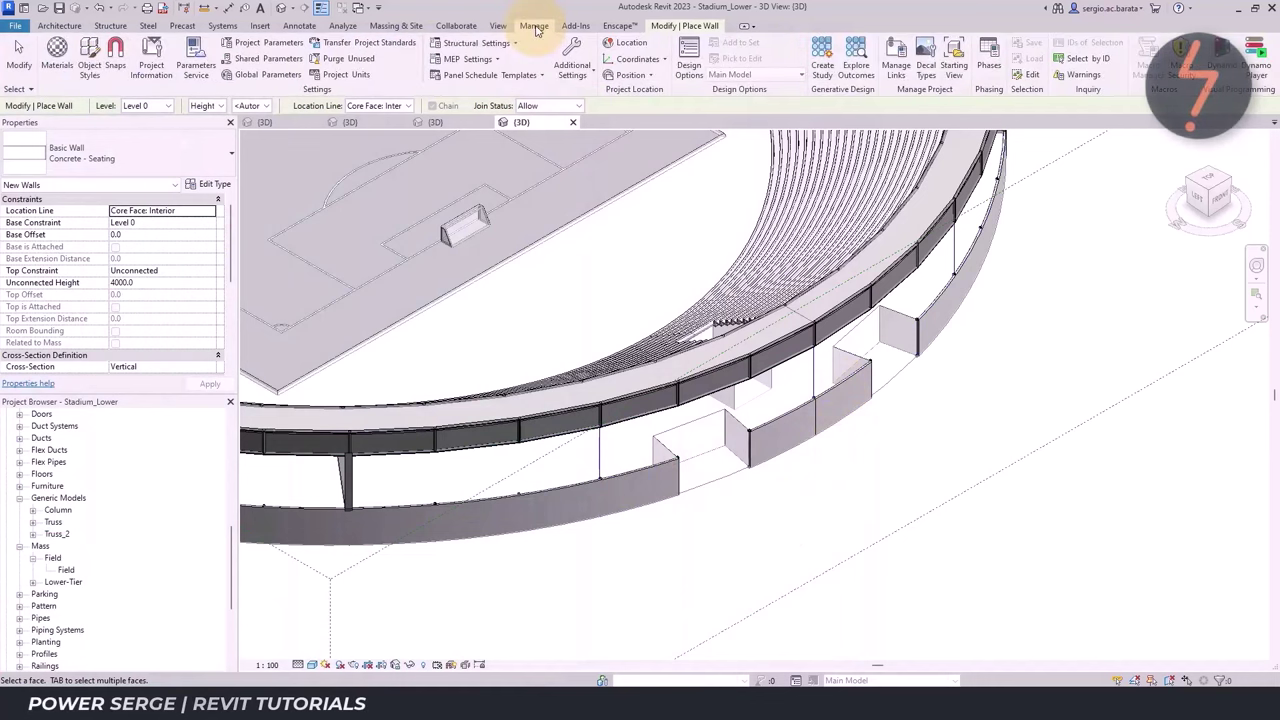
# Create a curtain system on the two adjoining vomitory opening faces
pyautogui.click(398, 26)
pyautogui.click(222, 65)
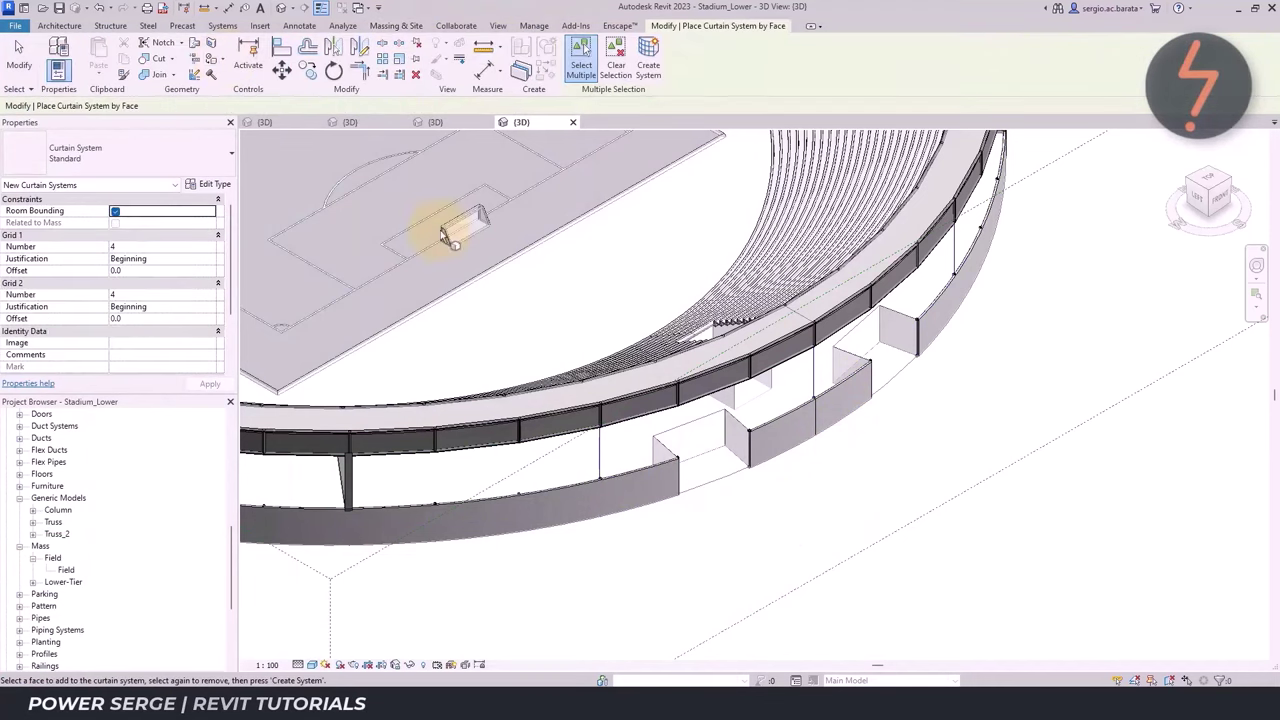
pyautogui.click(686, 426)
pyautogui.click(649, 68)
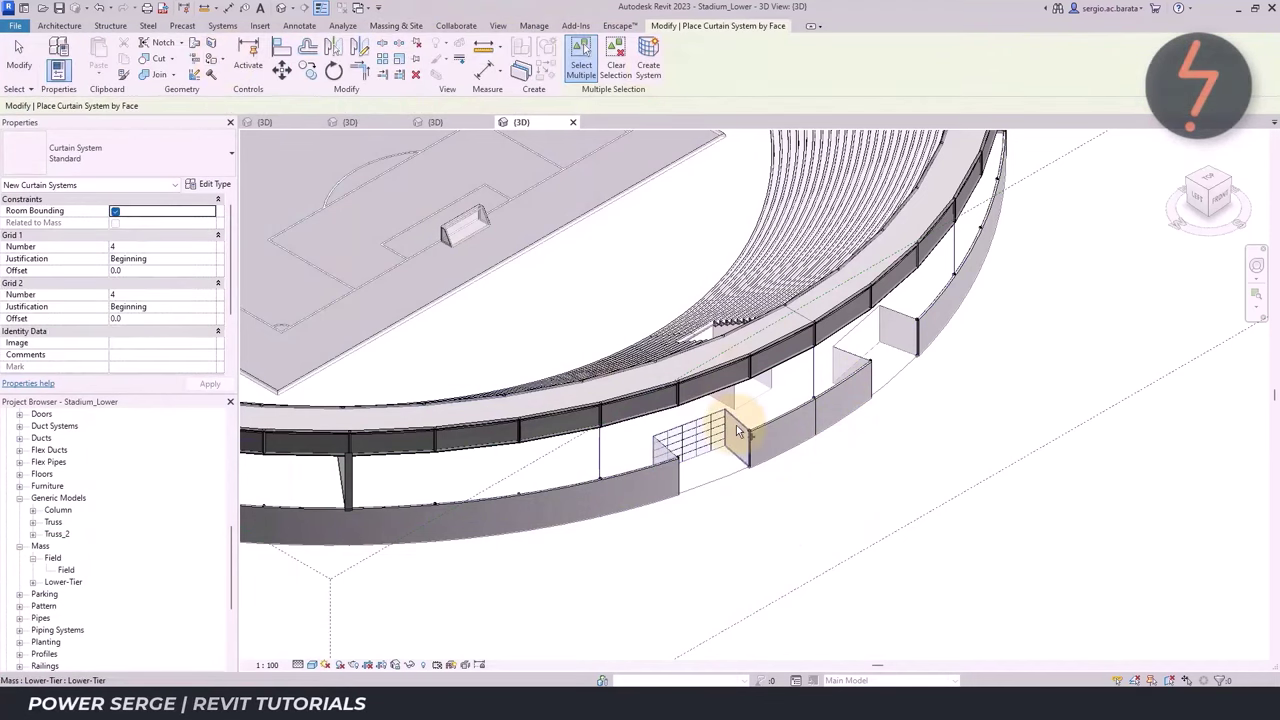
pyautogui.click(736, 425)
pyautogui.click(647, 60)
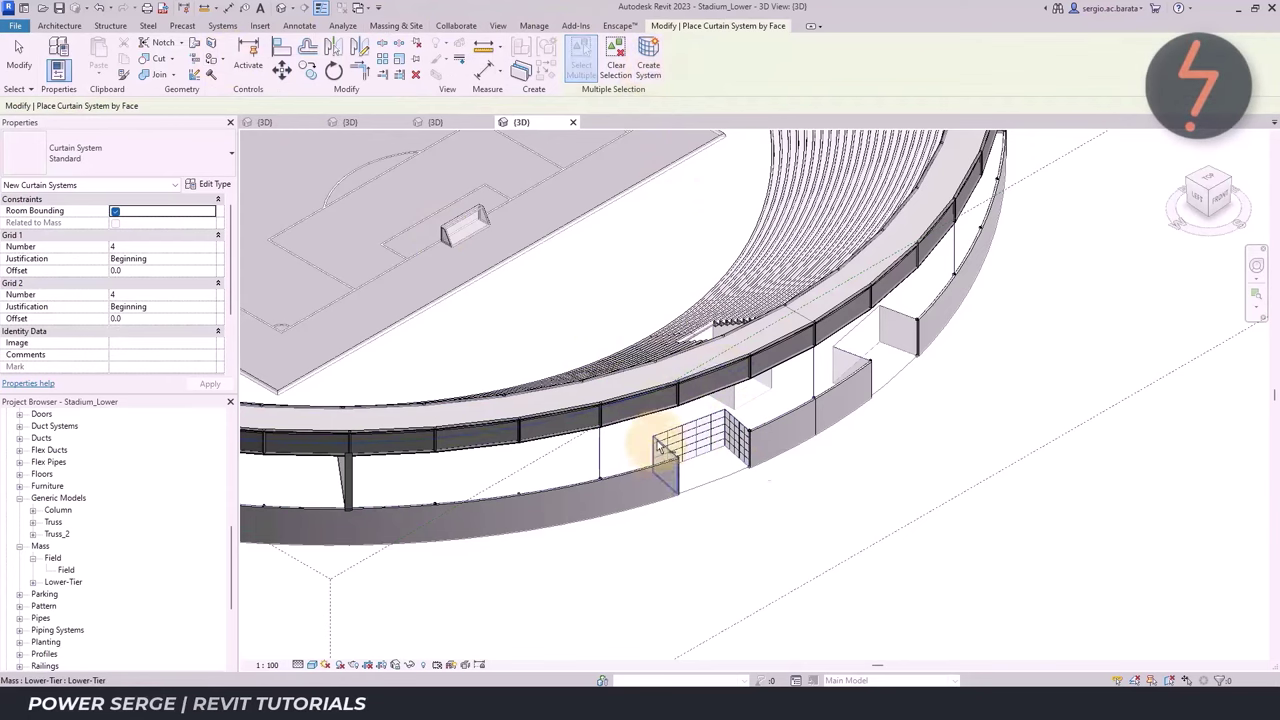
pyautogui.click(652, 62)
pyautogui.scroll(-5, 620, 340)
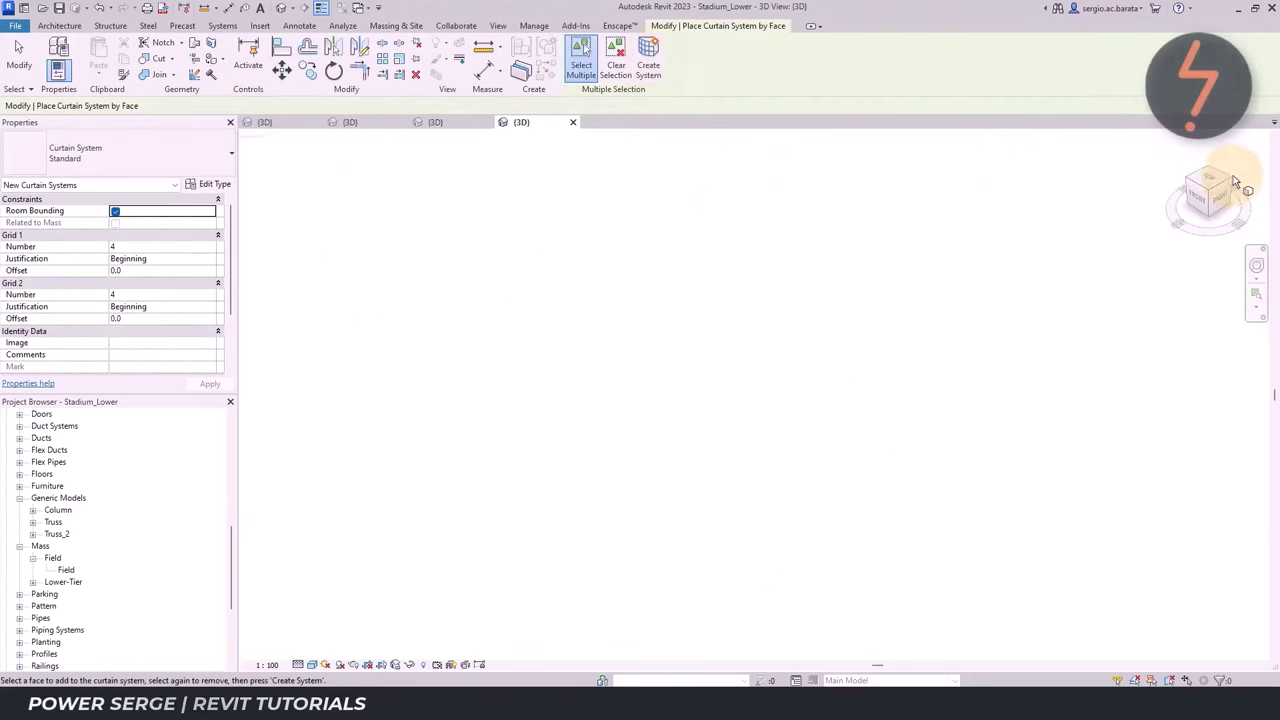
pyautogui.rightClick(586, 508)
pyautogui.click(620, 272)
pyautogui.rightClick(634, 437)
# Select the vomitory curtain system and set its Curtain Panel type to System Panel : Solid
pyautogui.click(668, 334)
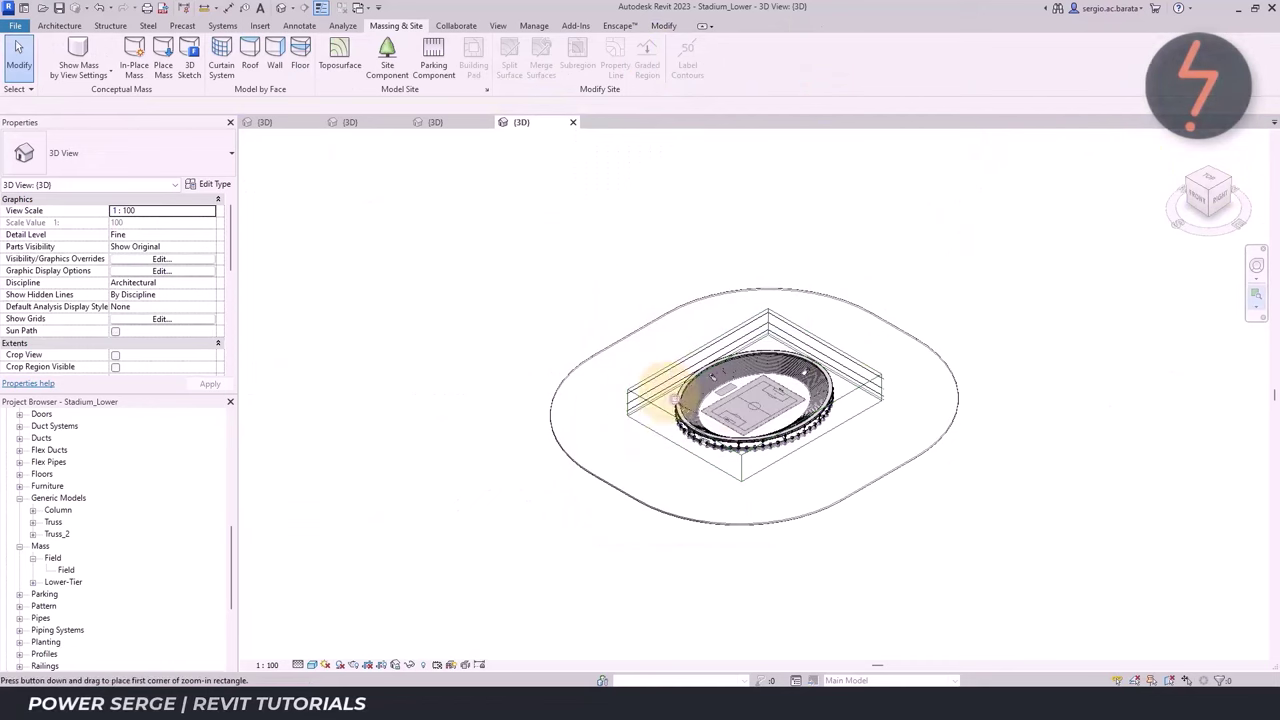
pyautogui.moveTo(643, 386); pyautogui.dragTo(707, 457)
pyautogui.click(737, 425)
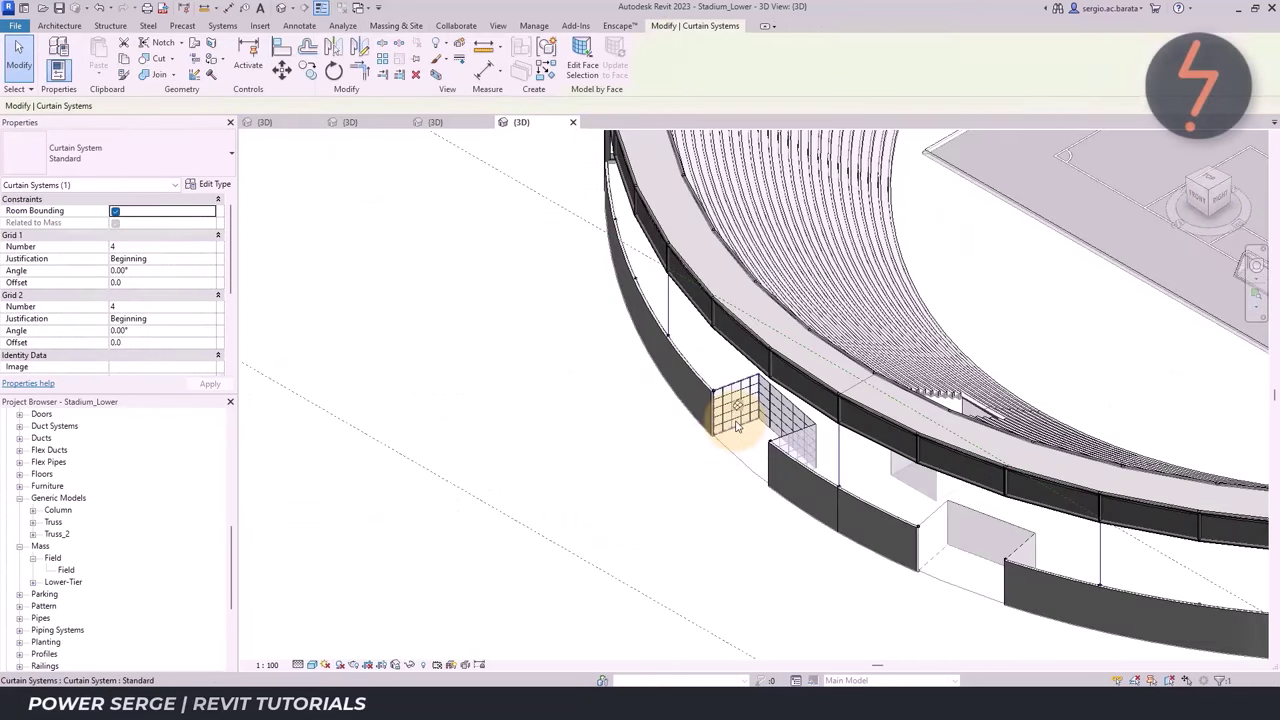
pyautogui.click(213, 186)
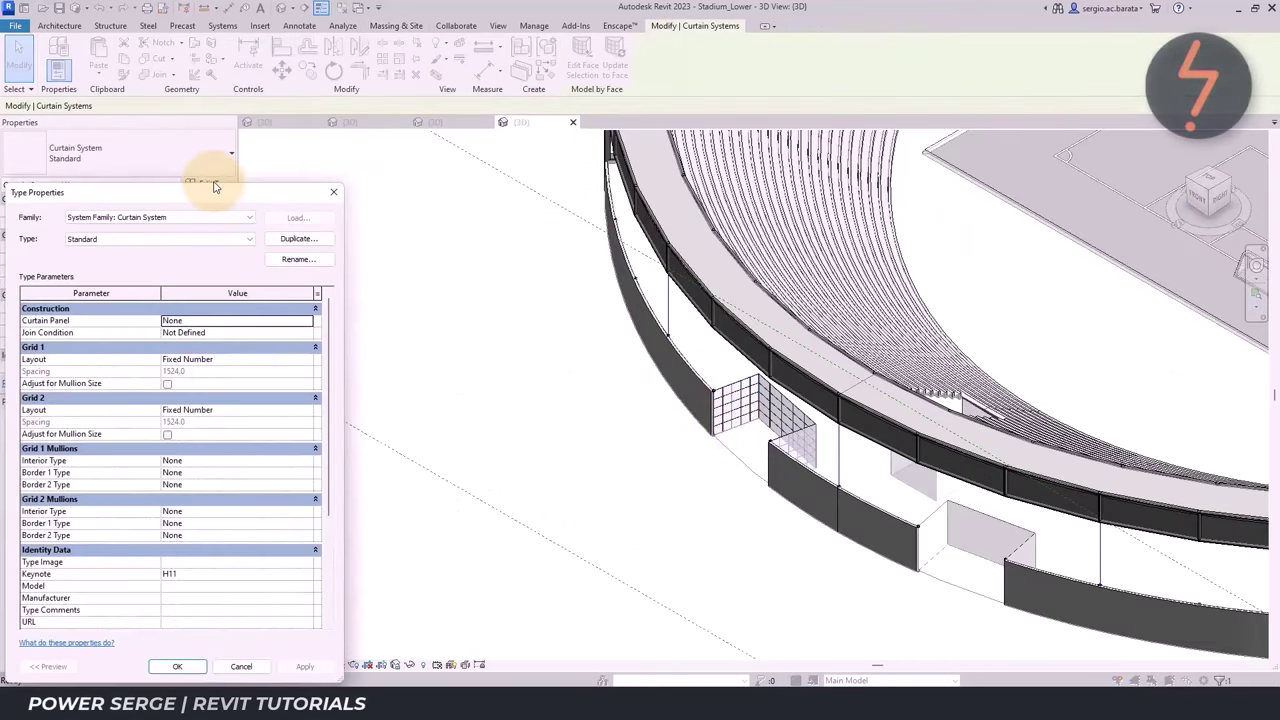
pyautogui.click(307, 320)
pyautogui.click(286, 352)
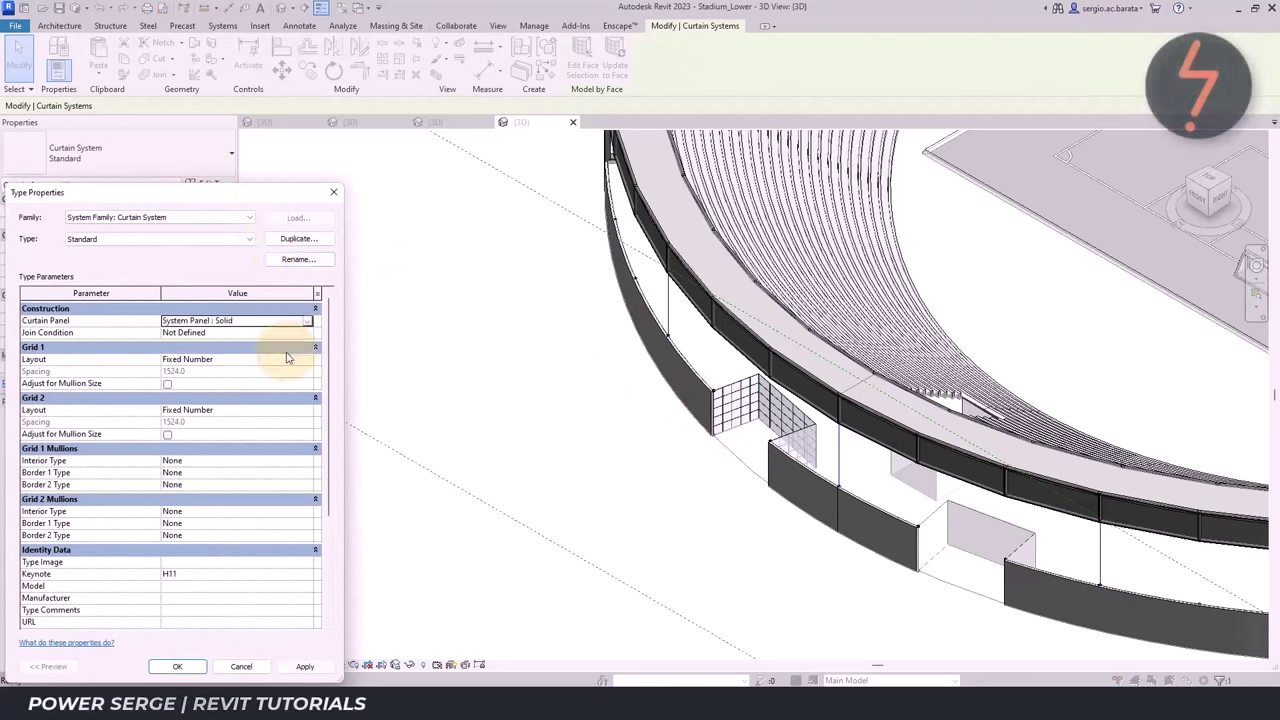
# Set Grid 1 and Grid 2 interior and border mullions to Rectangular Mullion : 50x150mm
pyautogui.click(307, 460)
pyautogui.click(225, 525)
pyautogui.click(307, 472)
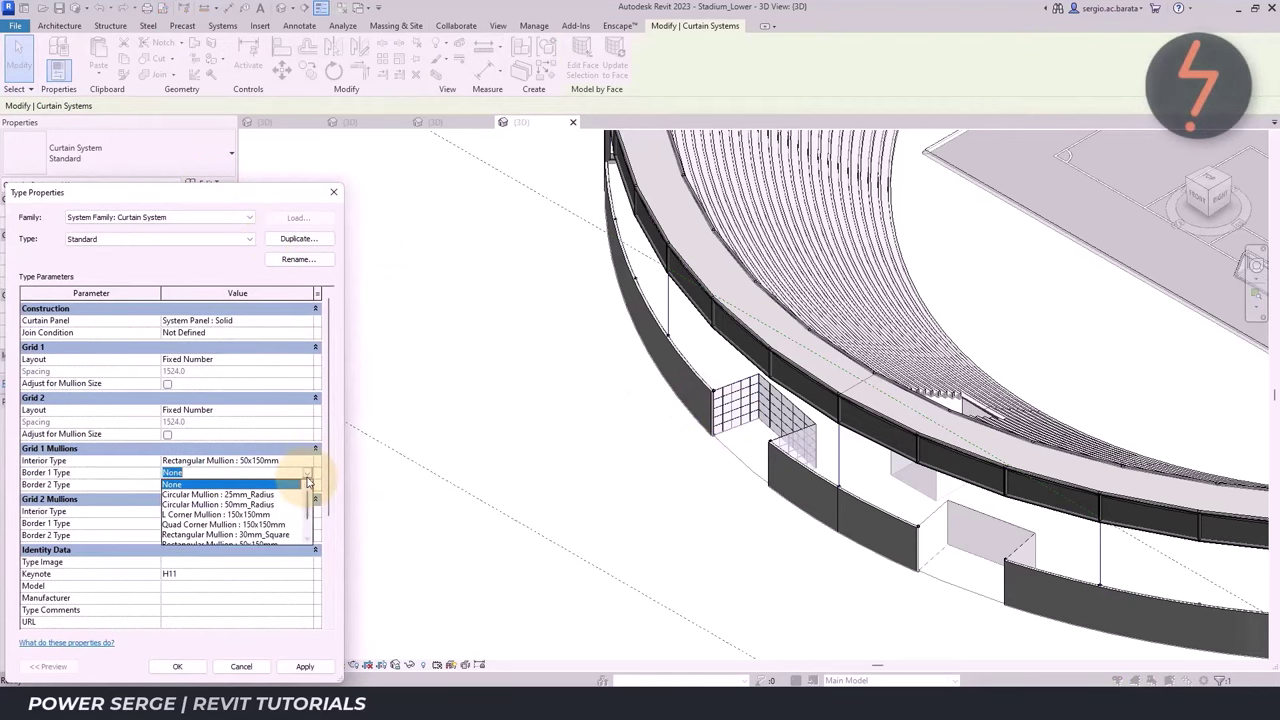
pyautogui.click(305, 512)
pyautogui.click(307, 484)
pyautogui.click(305, 524)
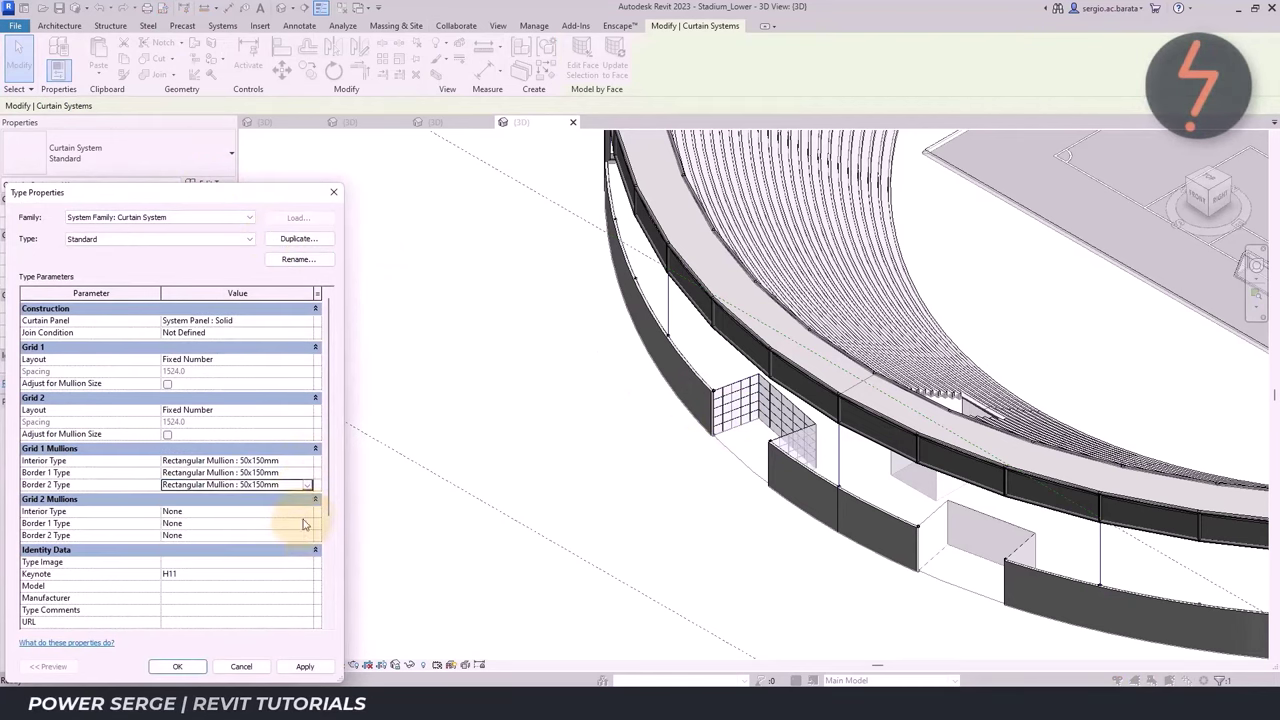
pyautogui.click(307, 511)
pyautogui.click(305, 560)
pyautogui.click(307, 523)
pyautogui.click(305, 572)
pyautogui.click(307, 535)
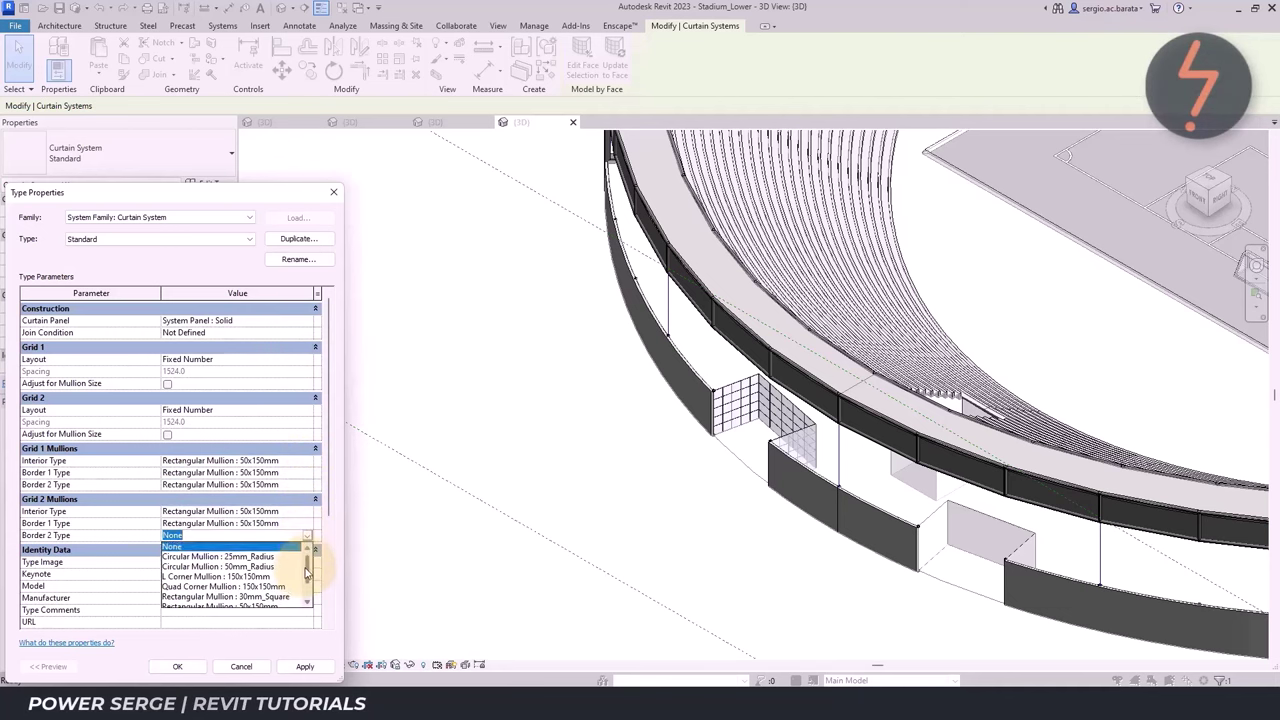
pyautogui.click(306, 570)
pyautogui.click(310, 667)
pyautogui.click(180, 667)
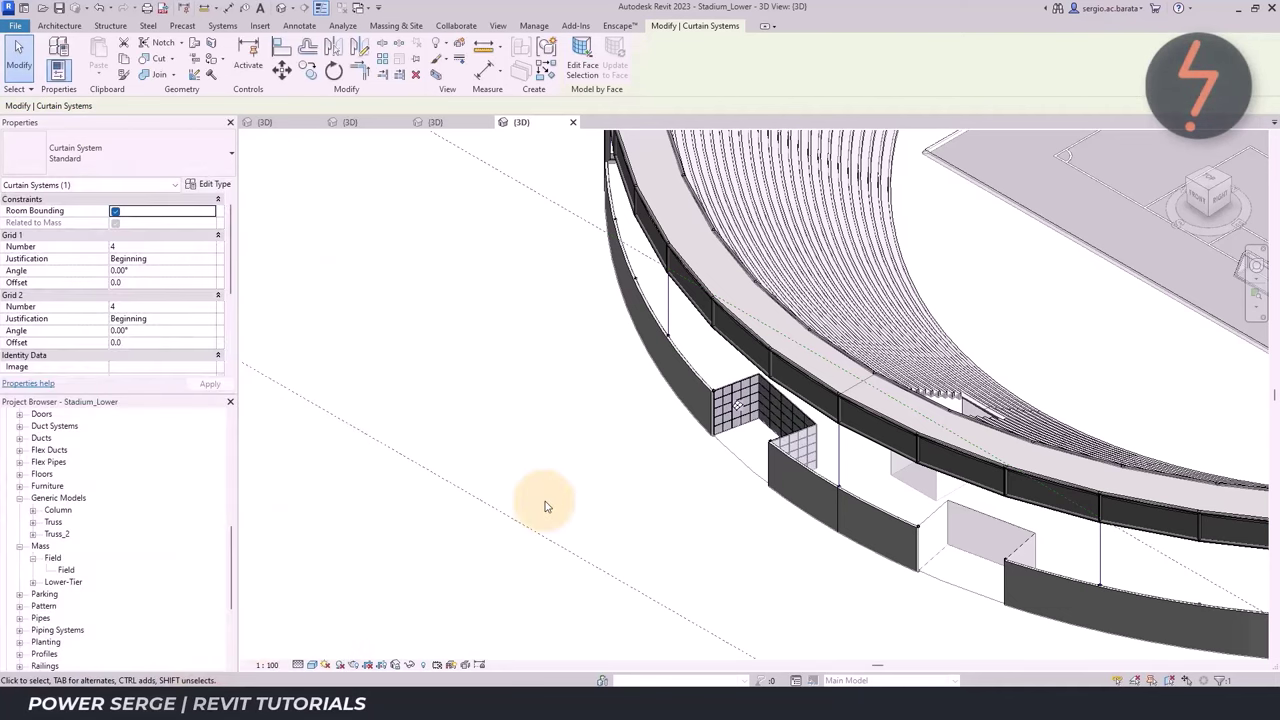
# Add a curtain system on the second vomitory opening's faces
pyautogui.press('Escape')
pyautogui.click(223, 58)
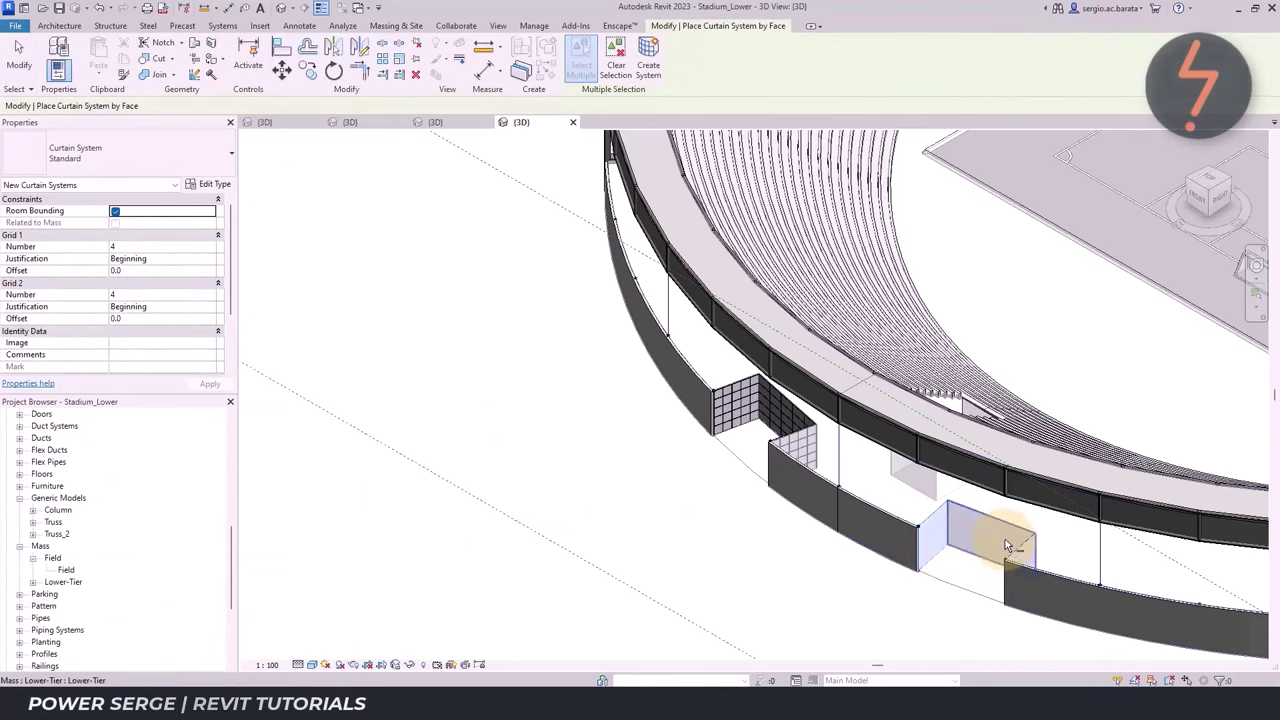
pyautogui.click(650, 70)
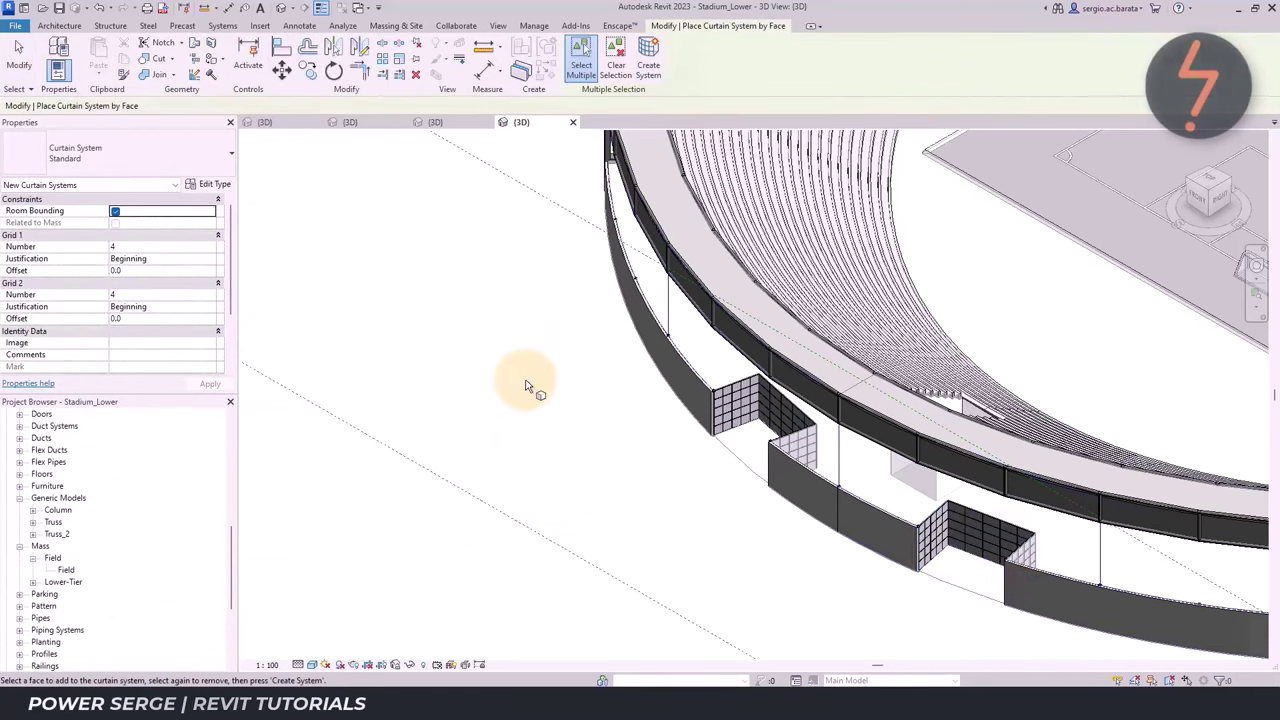
pyautogui.press('Escape')
pyautogui.press('Escape')
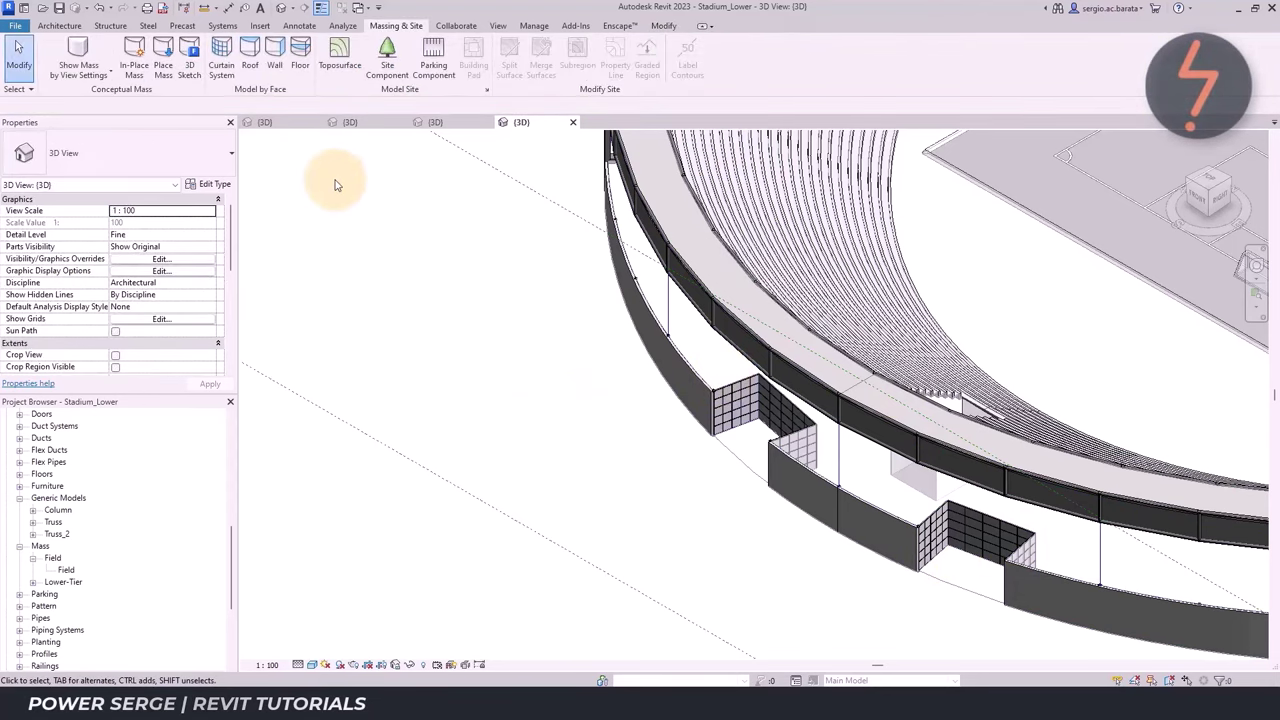
# Try a Roof by Face on the lower-tier mass face, then cancel it
pyautogui.click(250, 62)
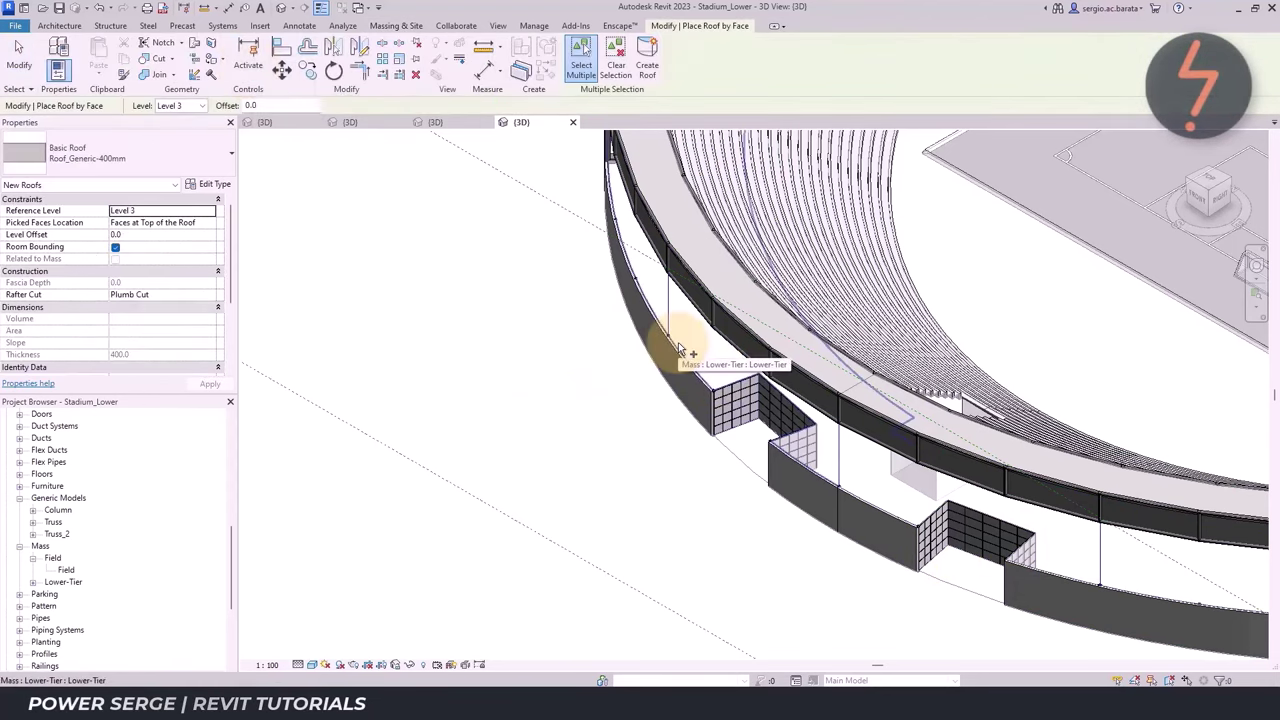
pyautogui.click(1046, 531)
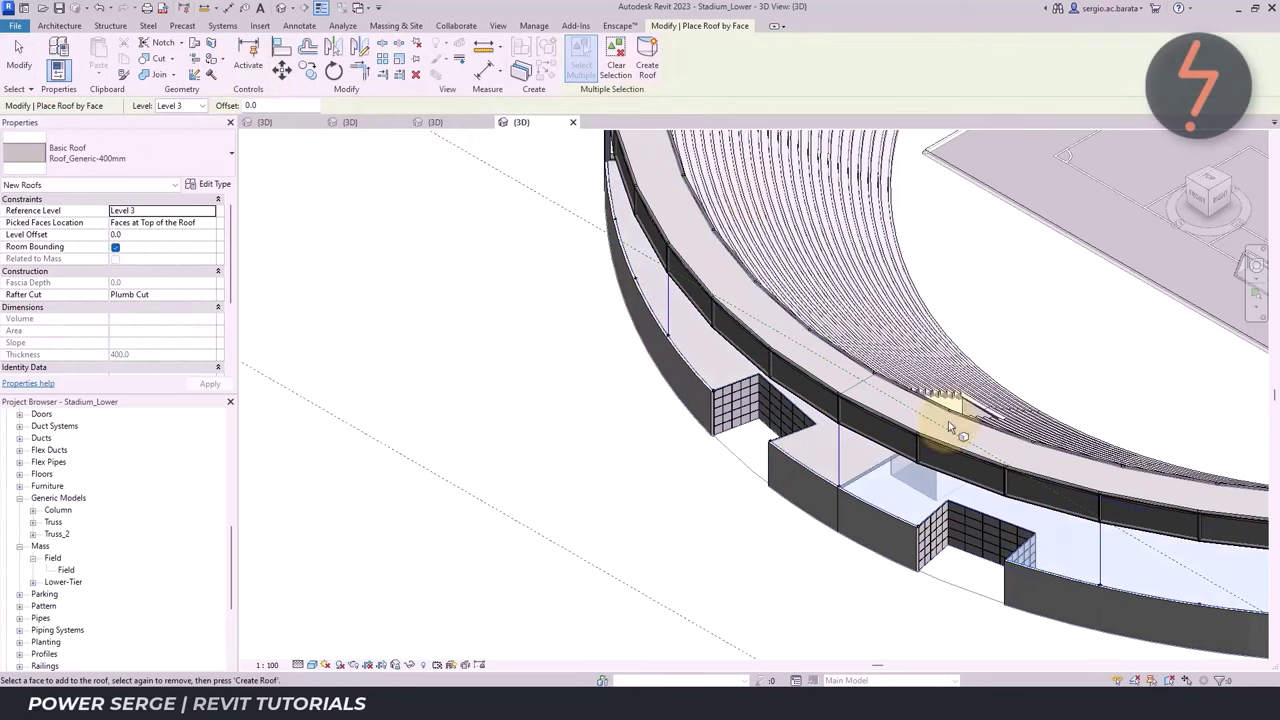
pyautogui.press('Escape')
# Zoom to fit, then uncheck the Mass category in Visibility/Graphics (VG)
pyautogui.rightClick(553, 426)
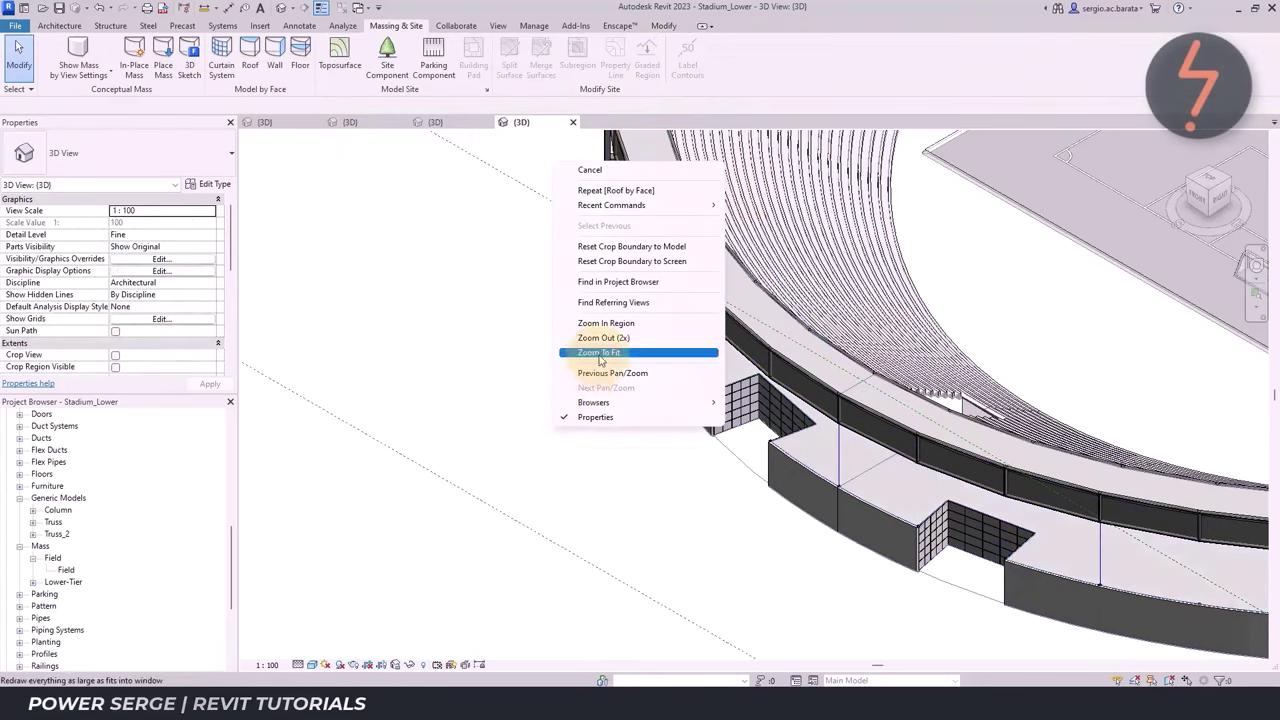
pyautogui.click(600, 353)
pyautogui.press('v')
pyautogui.press('g')
pyautogui.scroll(-5, 470, 450)
pyautogui.click(312, 517)
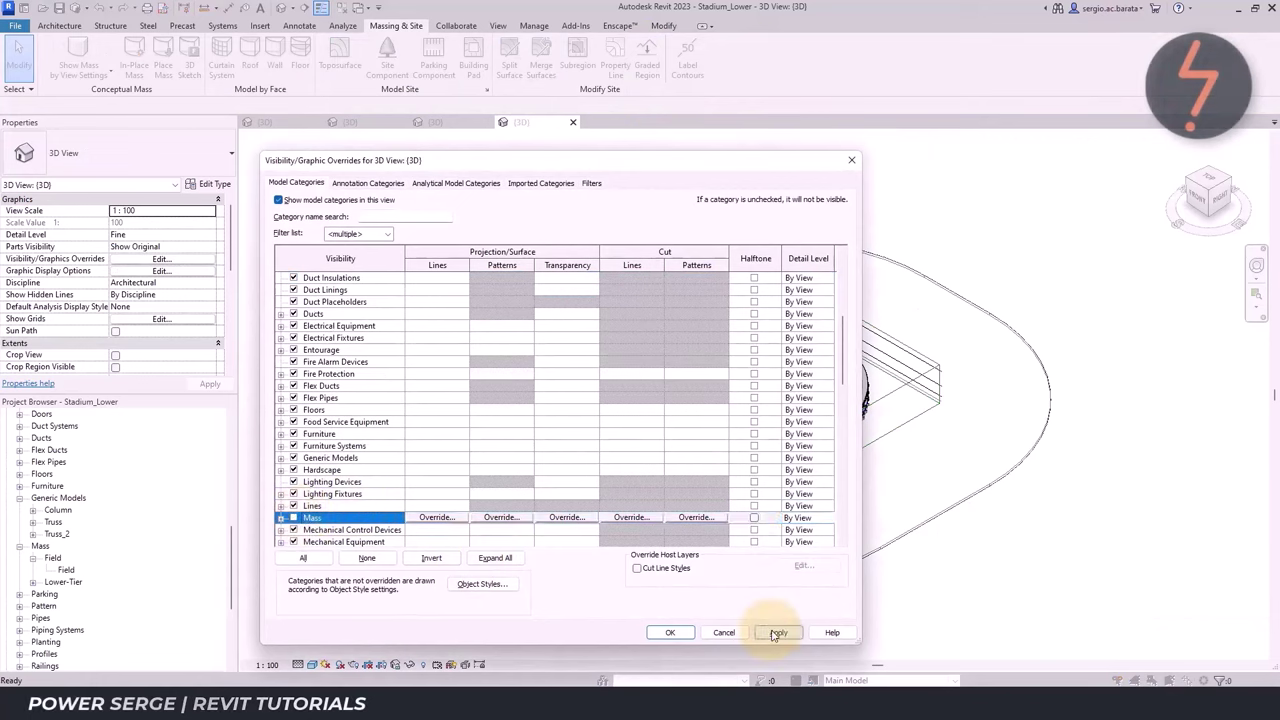
# Apply the hidden Mass category, refit the stadium, and open the Lower-Tier family's 3D view
pyautogui.click(670, 632)
pyautogui.rightClick(655, 533)
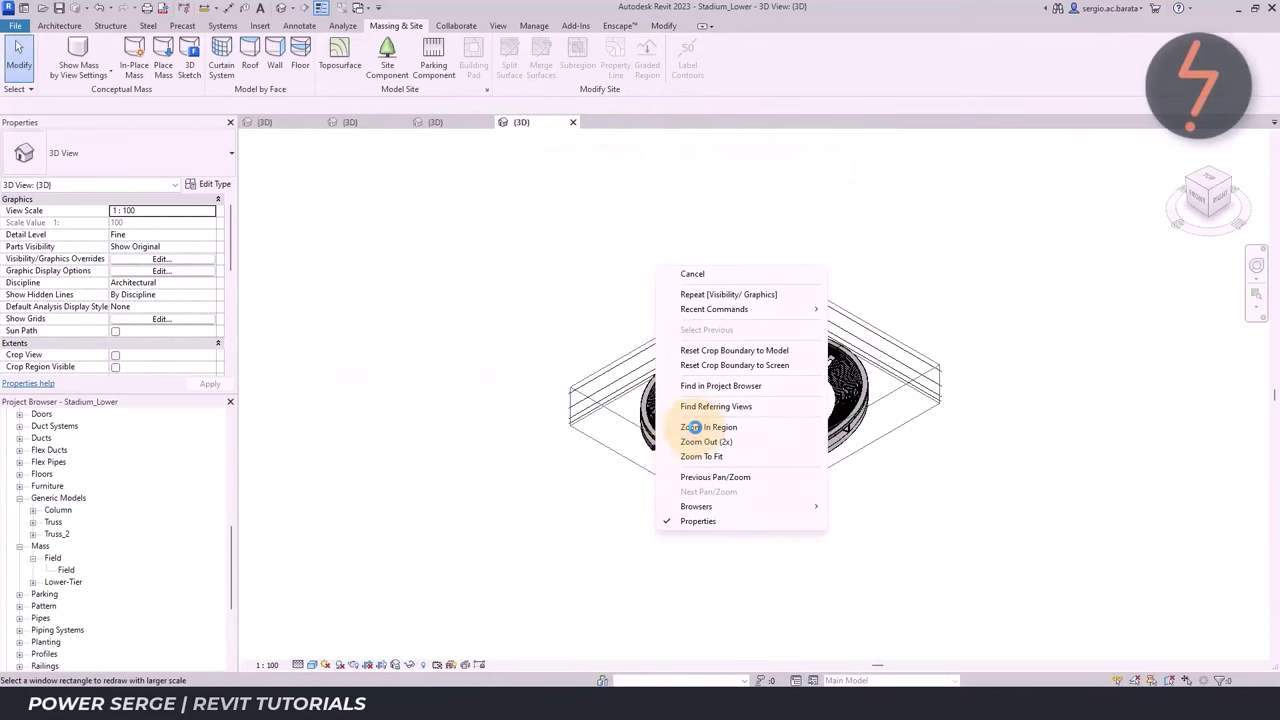
pyautogui.click(691, 427)
pyautogui.moveTo(615, 300); pyautogui.dragTo(895, 545)
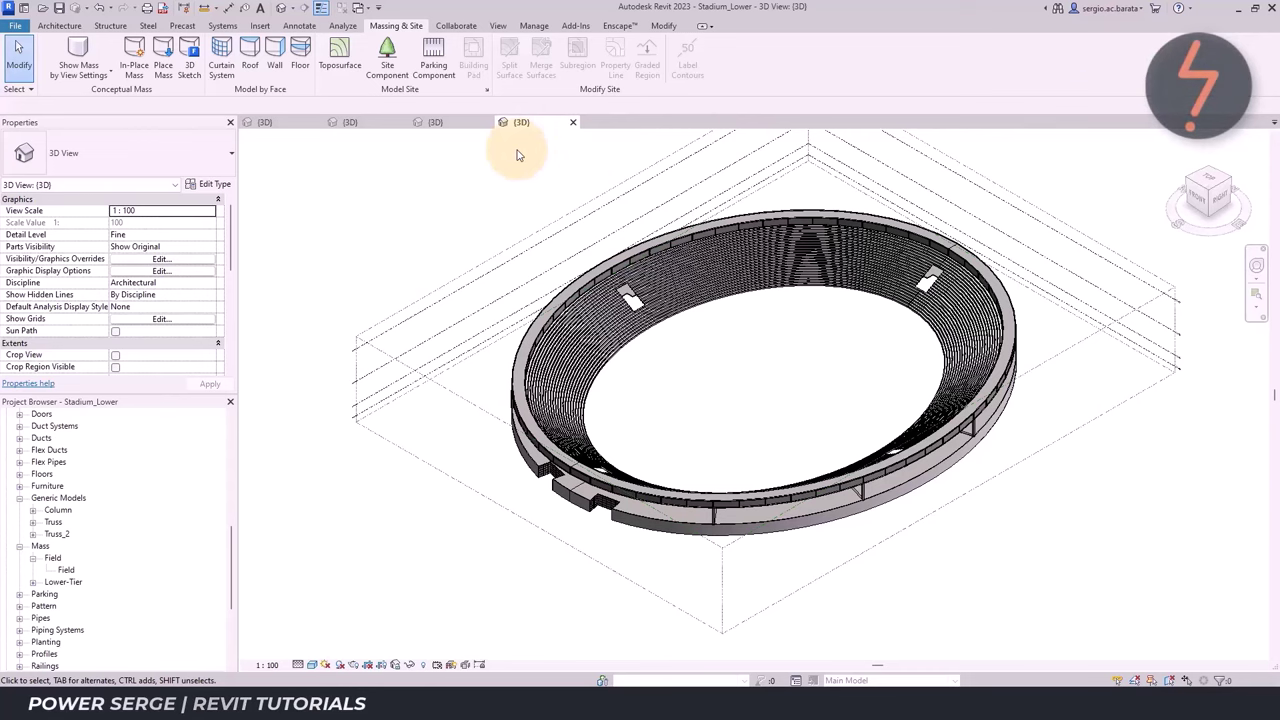
pyautogui.rightClick(457, 160)
pyautogui.click(525, 370)
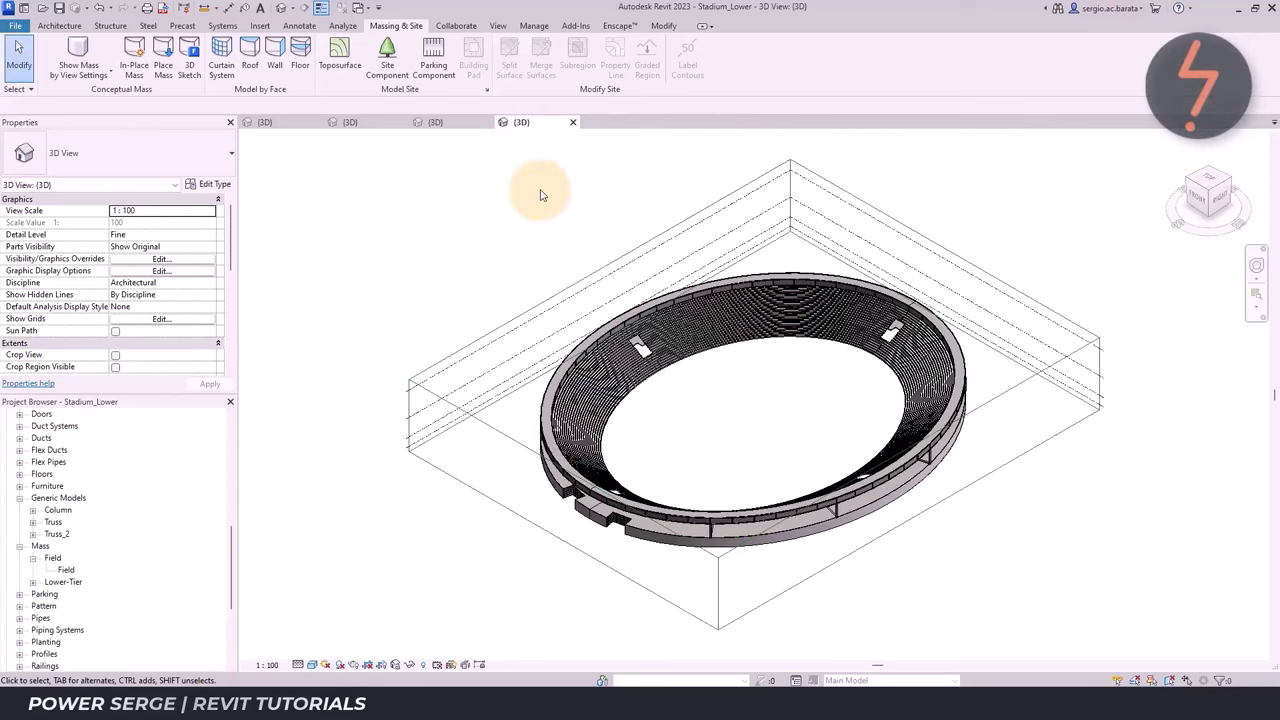
pyautogui.click(573, 122)
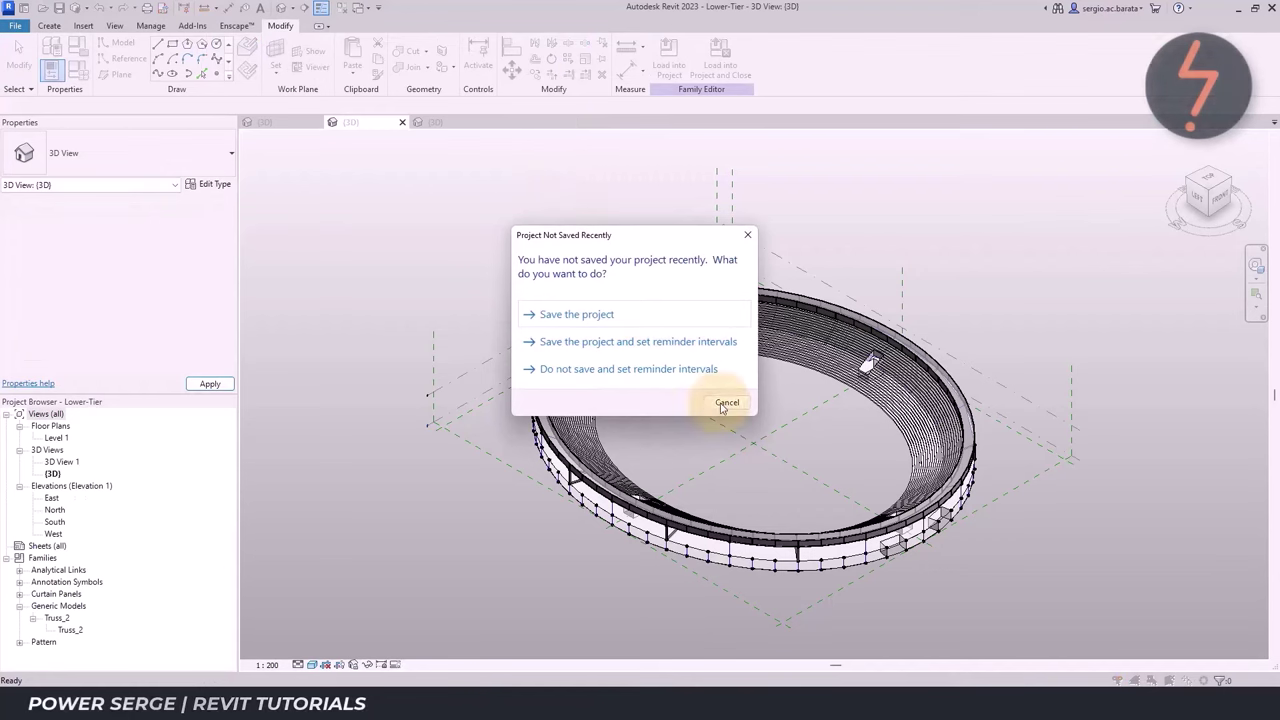
# Dismiss the save reminder and close the Lower-Tier family, overwriting its existing file
pyautogui.click(726, 404)
pyautogui.click(402, 122)
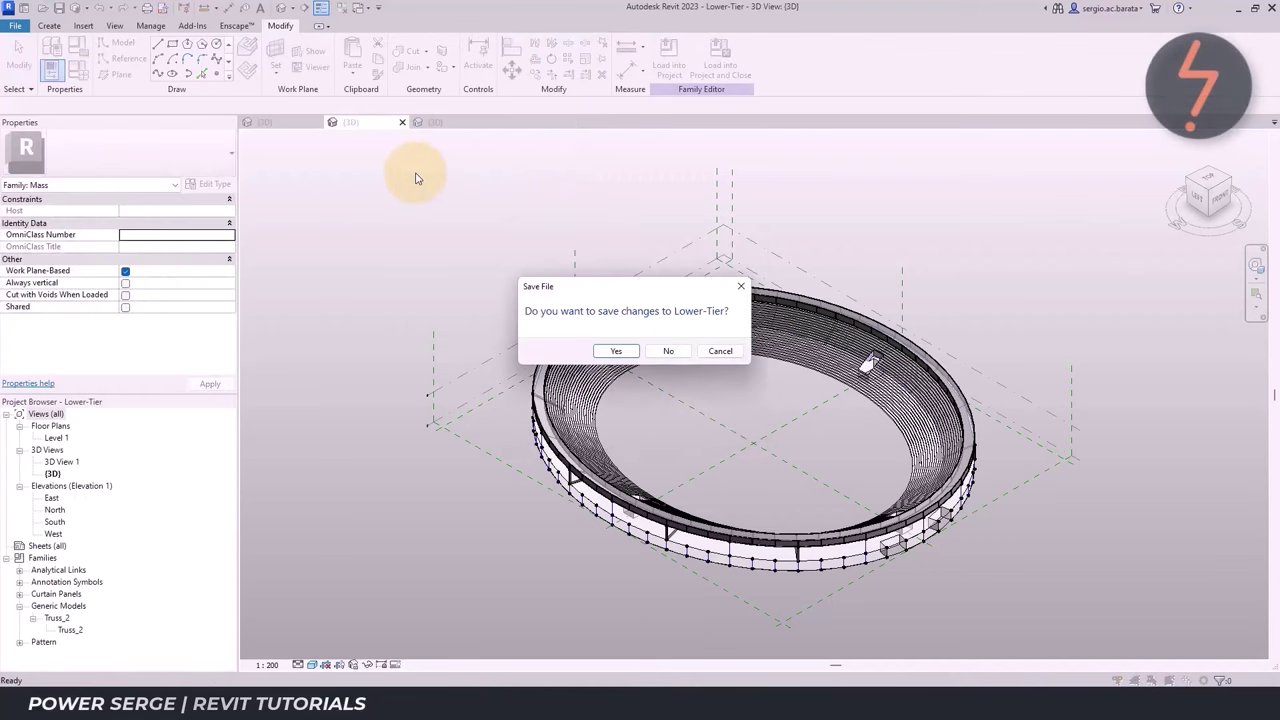
pyautogui.click(614, 348)
pyautogui.click(636, 359)
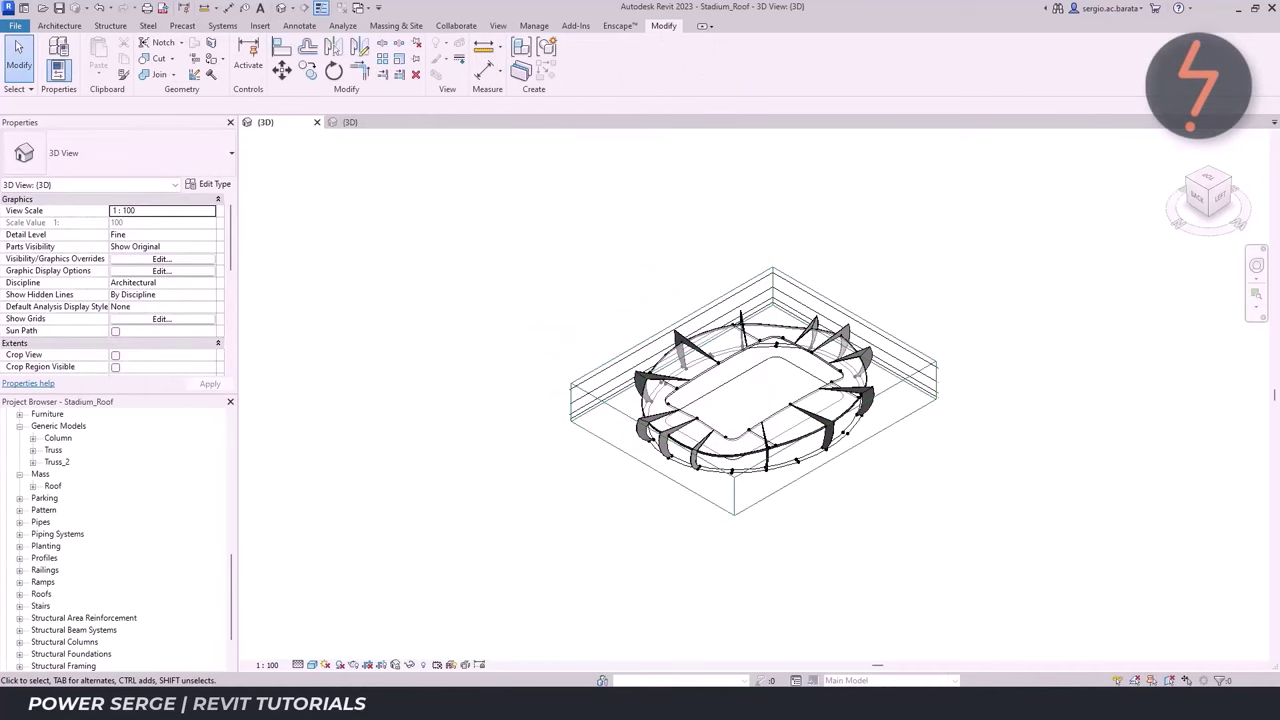
# Open Stadium.rvt from Recent Documents and orbit its 3D view
pyautogui.click(16, 26)
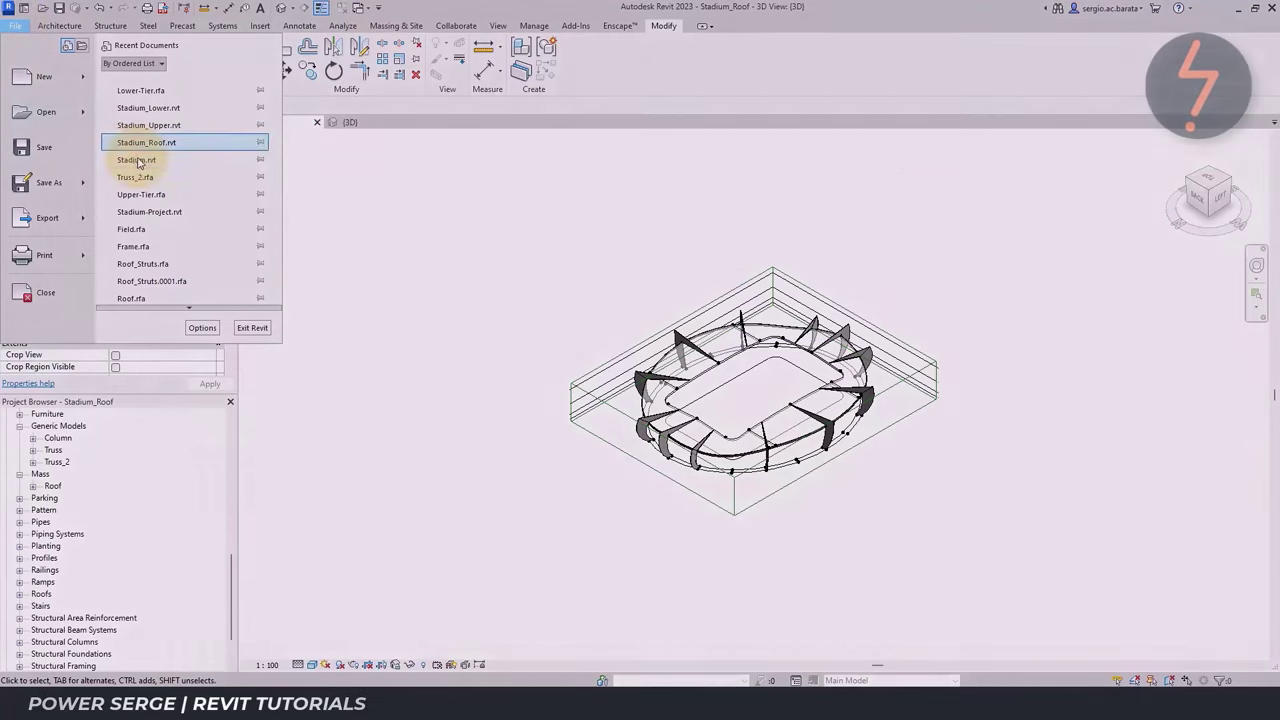
pyautogui.click(136, 160)
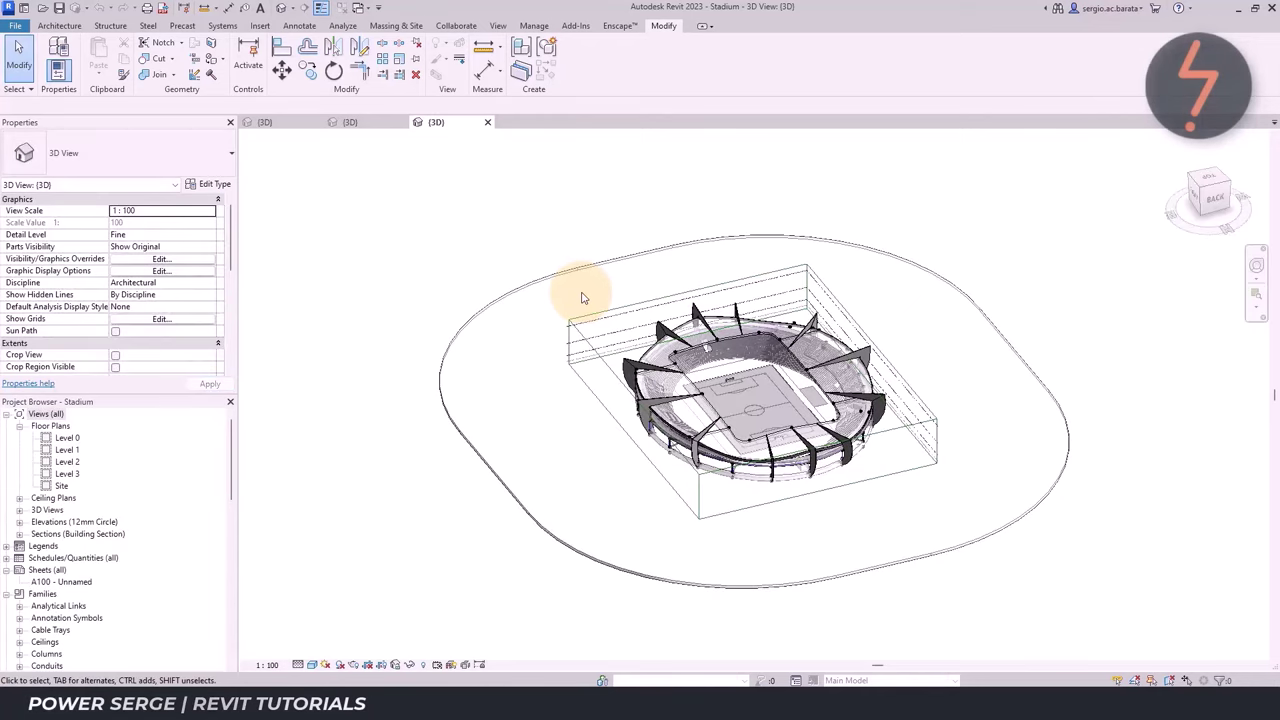
pyautogui.keyDown('shift'); pyautogui.moveTo(583, 298); pyautogui.dragTo(871, 229, button='middle'); pyautogui.keyUp('shift')
pyautogui.rightClick(955, 422)
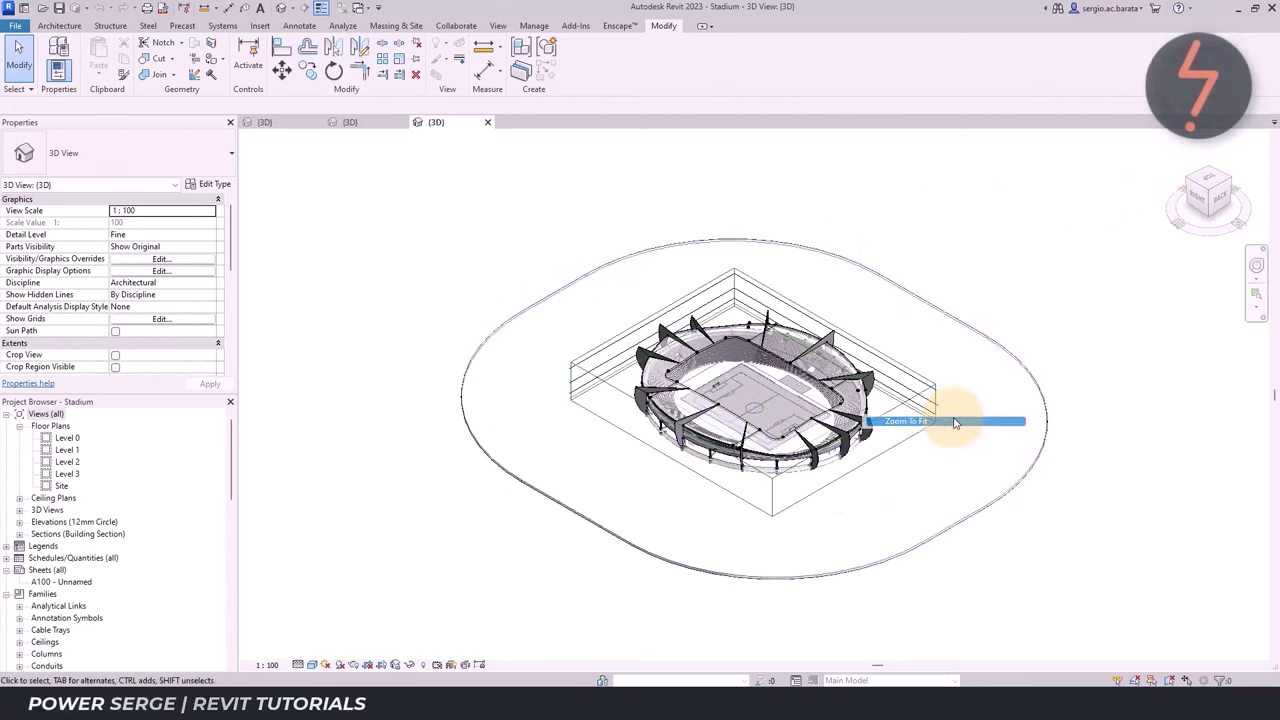
# Link Stadium_Lower.rvt into the Stadium project via Insert > Link Revit
pyautogui.click(259, 25)
pyautogui.click(524, 62)
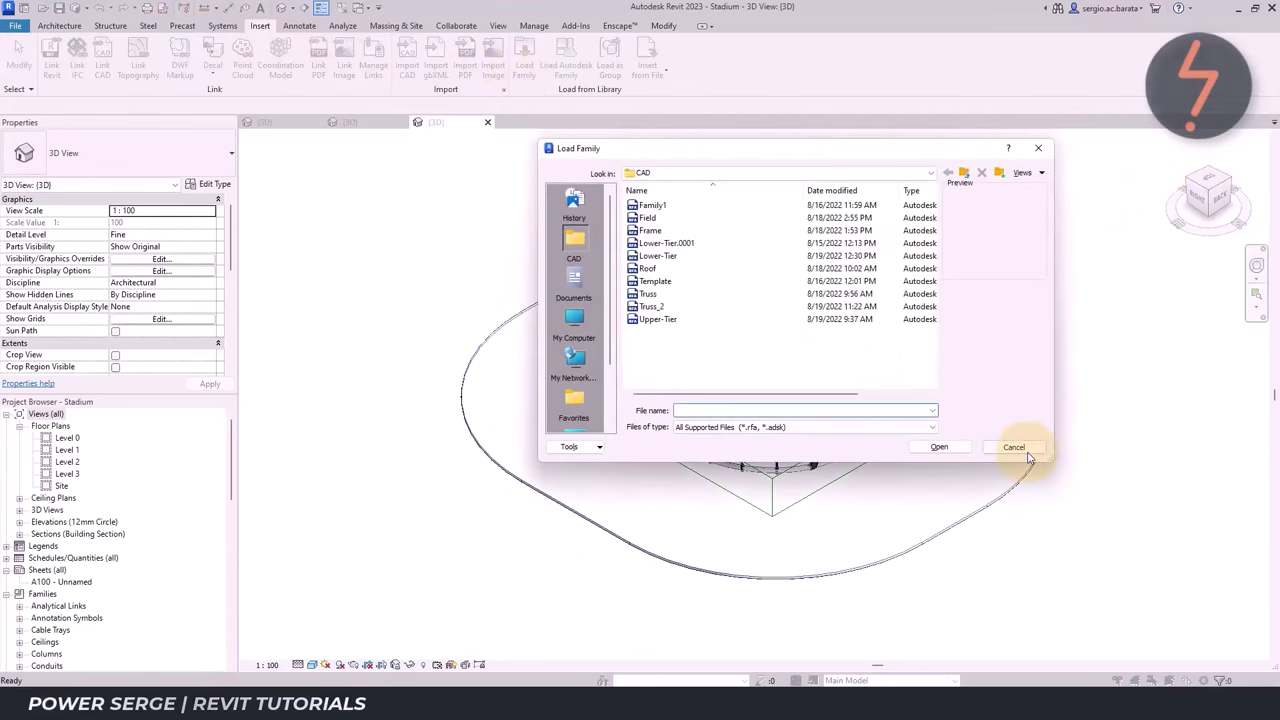
pyautogui.click(1027, 455)
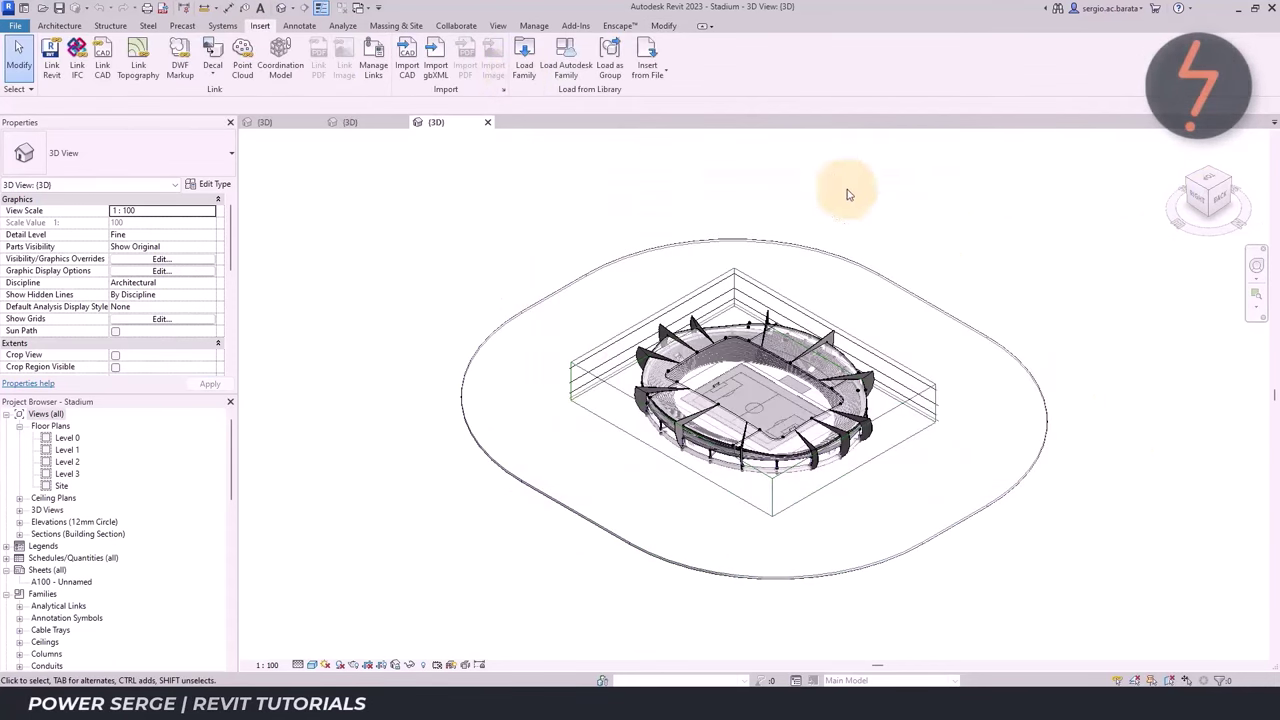
pyautogui.click(858, 248)
pyautogui.click(257, 27)
pyautogui.click(350, 206)
pyautogui.click(51, 58)
pyautogui.click(550, 252)
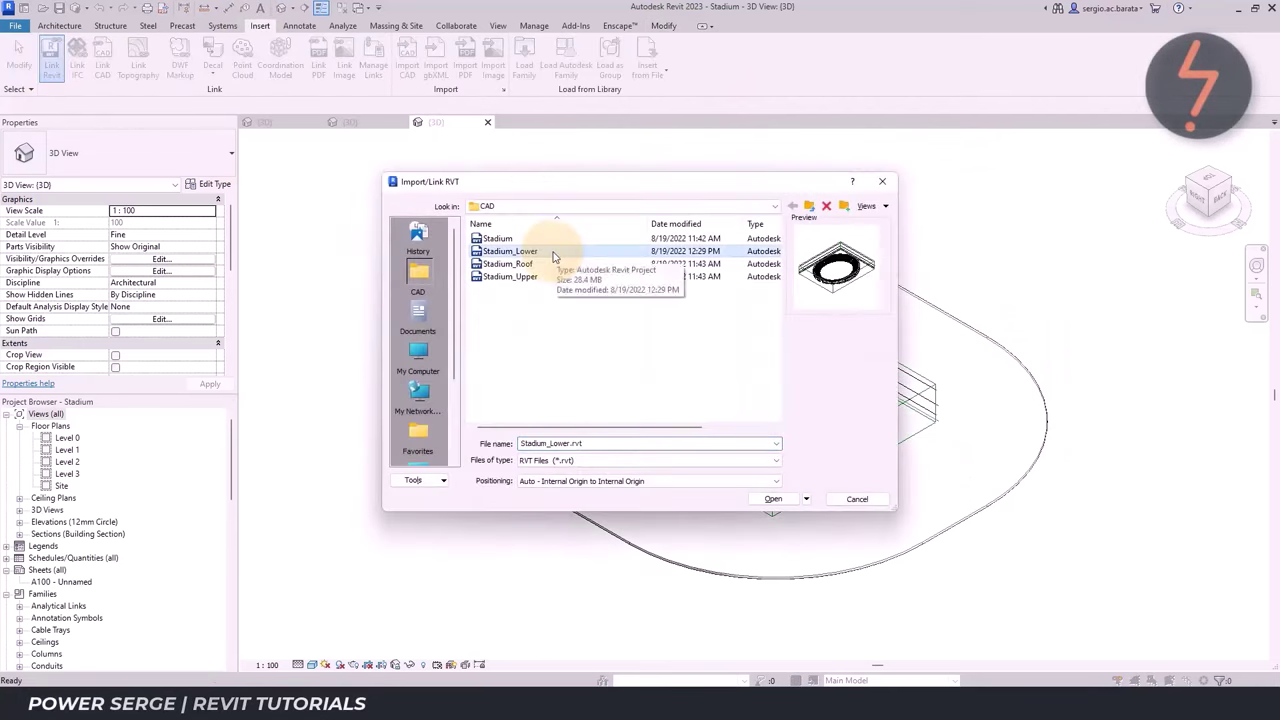
pyautogui.click(755, 497)
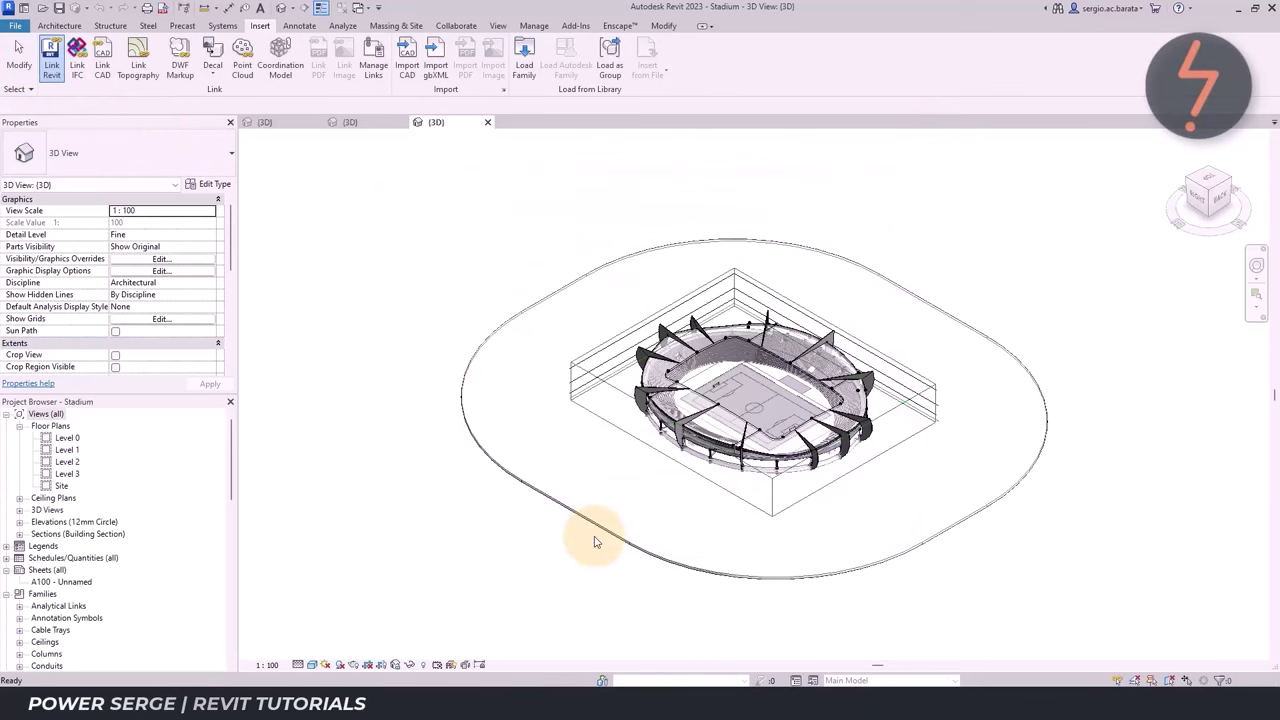
# Review the Mass category in Visibility/Graphics (VG) and cancel without changes
pyautogui.press('v')
pyautogui.press('g')
pyautogui.click(335, 490)
pyautogui.scroll(-5, 335, 490)
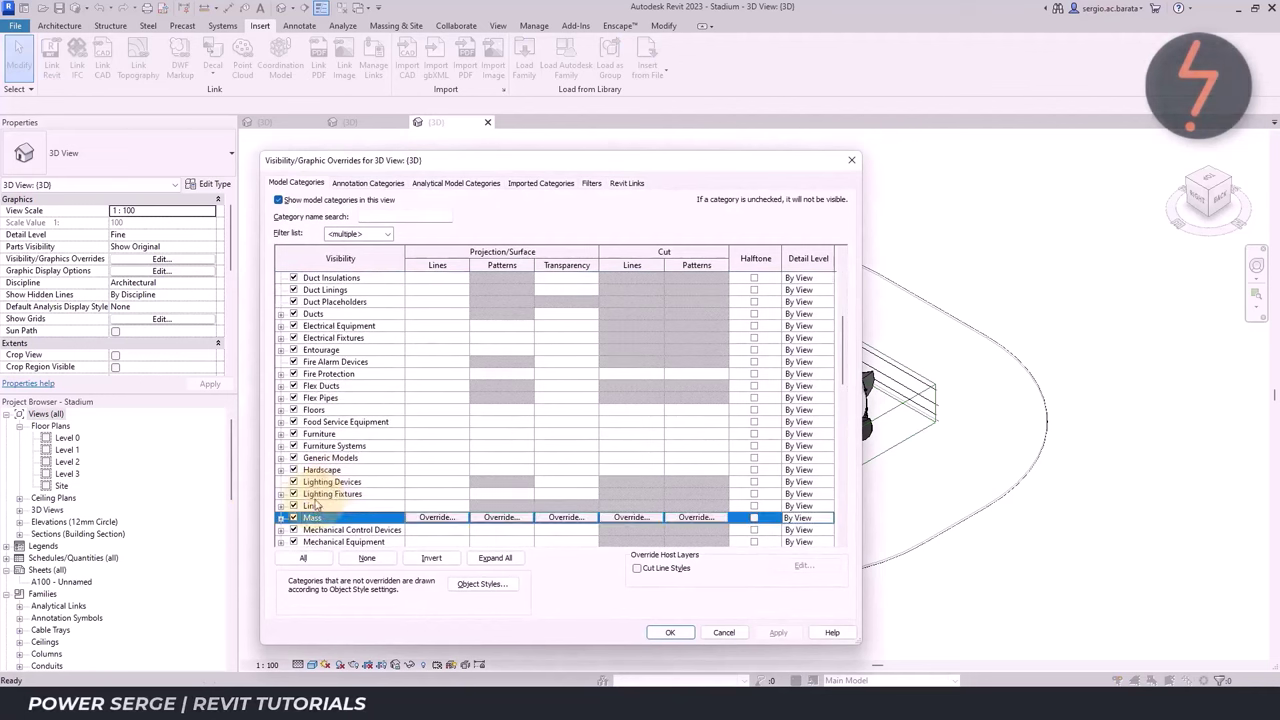
pyautogui.click(724, 632)
# Zoom into a region of the stadium ring, return to the previous zoom, then zoom in closer
pyautogui.rightClick(702, 556)
pyautogui.click(752, 452)
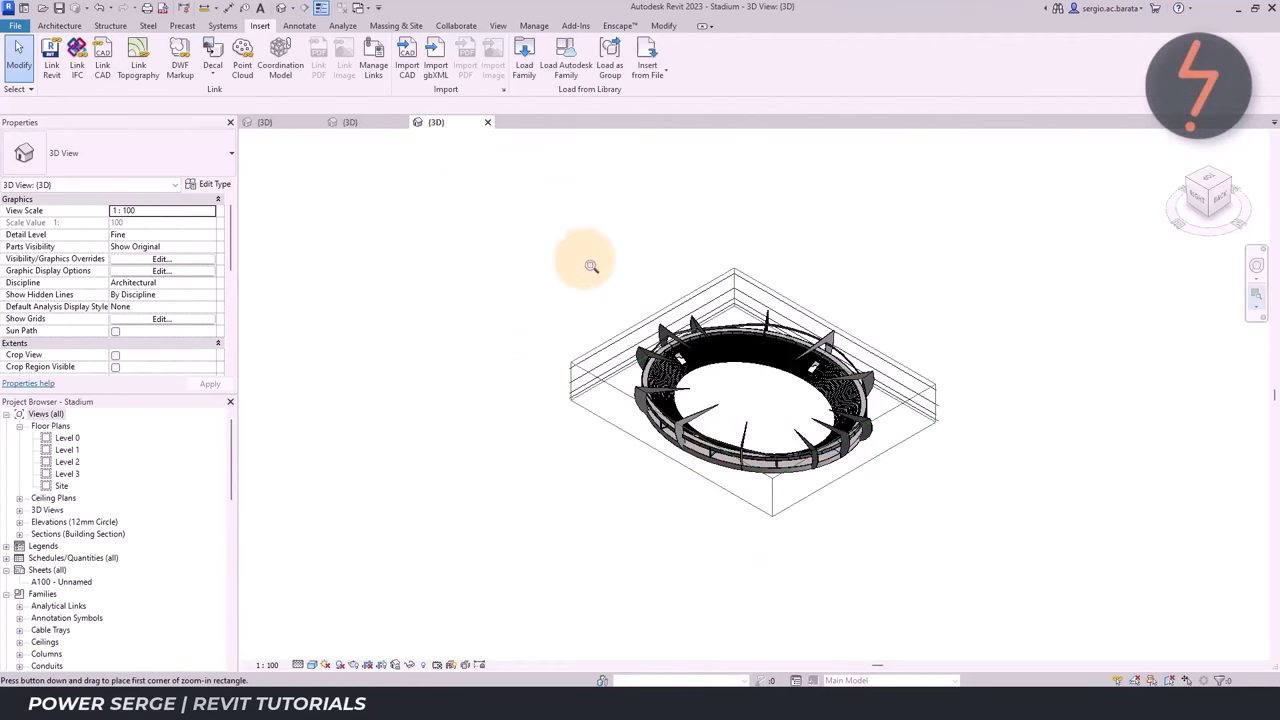
pyautogui.moveTo(584, 259); pyautogui.dragTo(893, 492)
pyautogui.rightClick(425, 316)
pyautogui.click(510, 535)
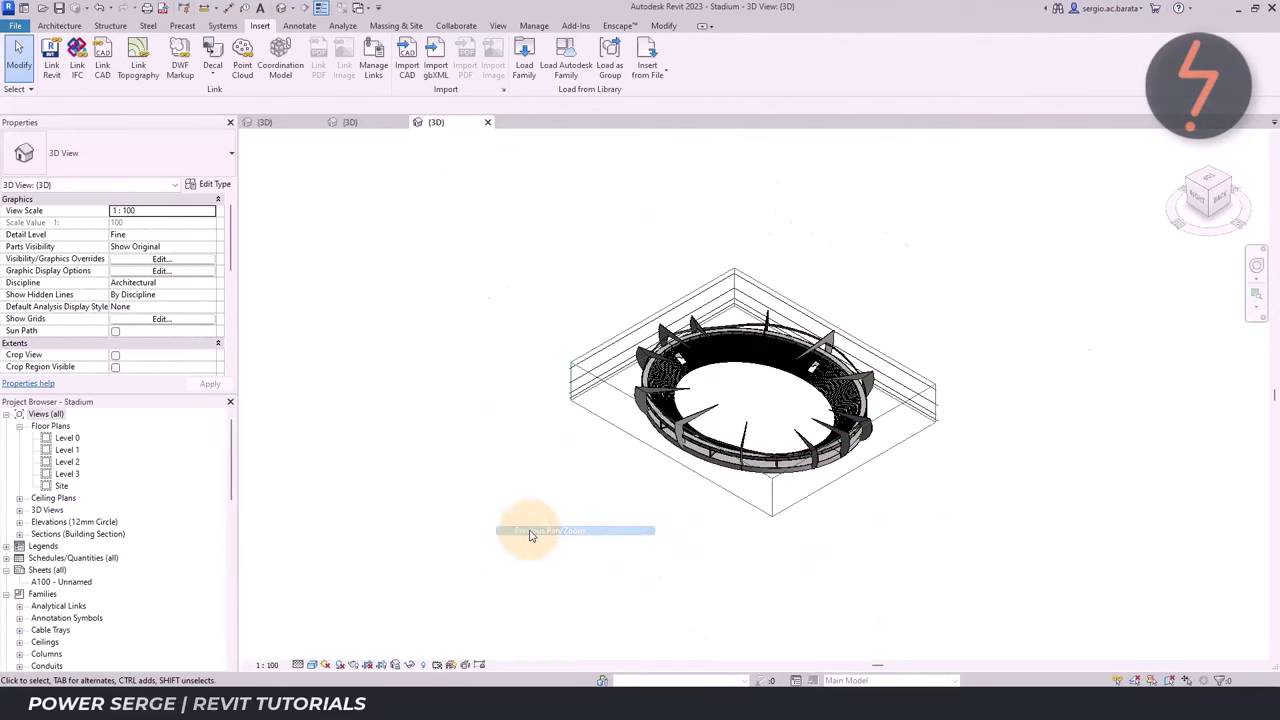
pyautogui.scroll(2, 855, 418)
pyautogui.rightClick(609, 320)
pyautogui.click(686, 517)
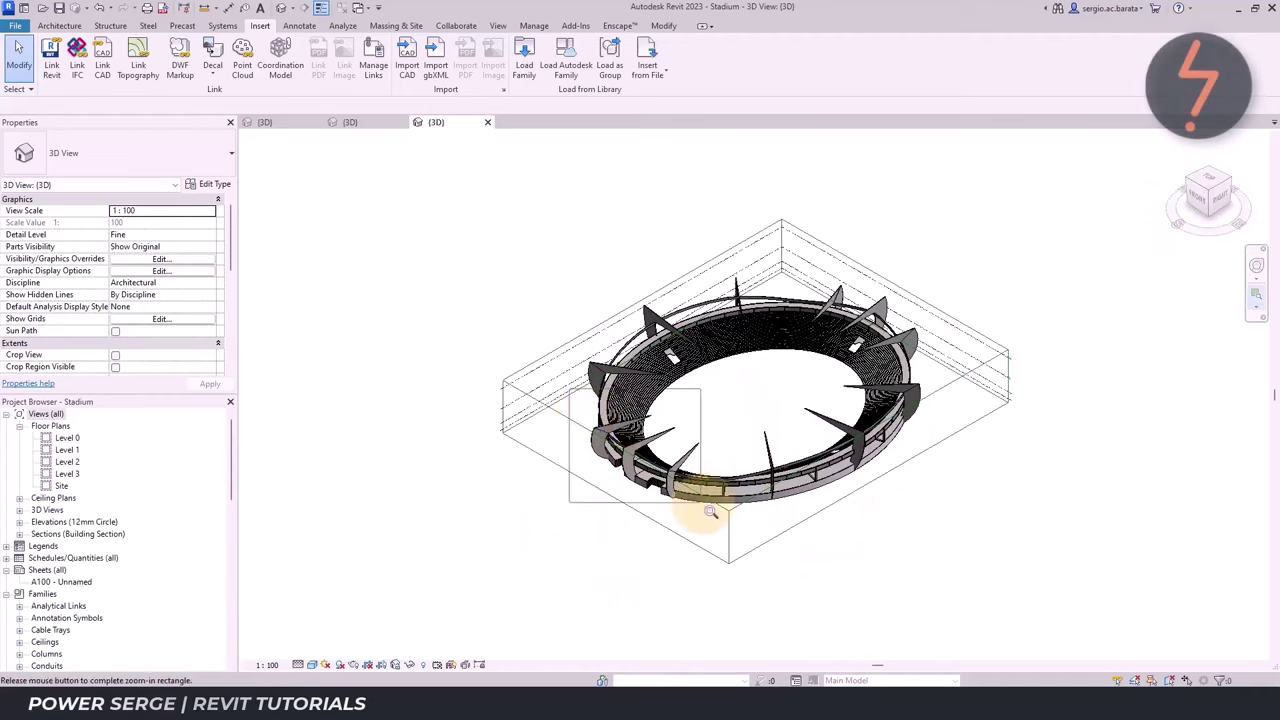
pyautogui.scroll(3, 726, 567)
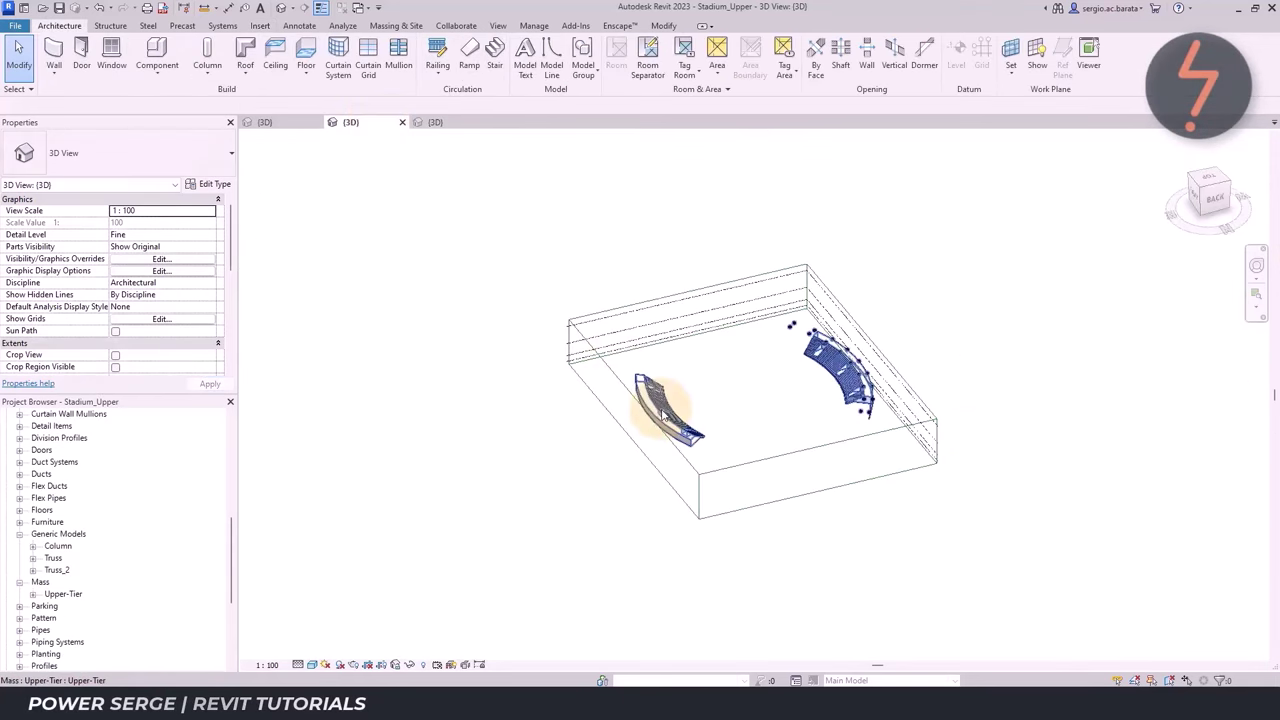
pyautogui.click(668, 410)
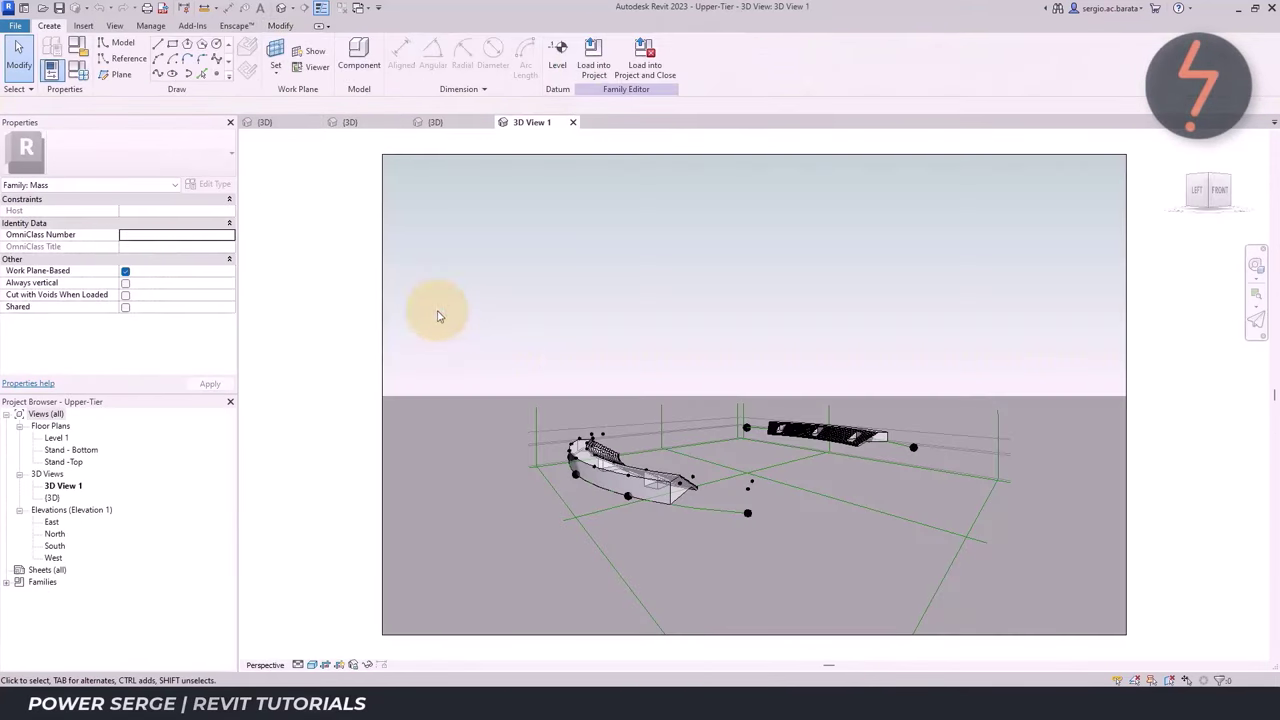
pyautogui.click(283, 8)
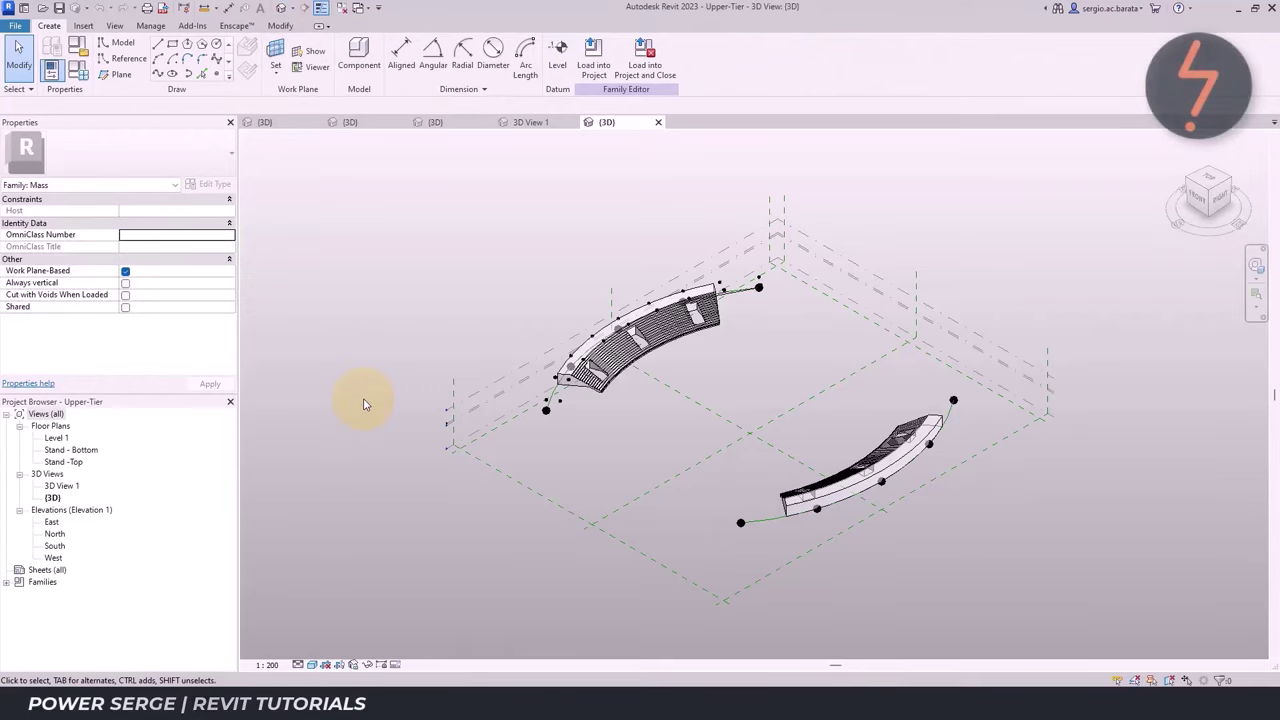
pyautogui.click(658, 122)
pyautogui.click(570, 122)
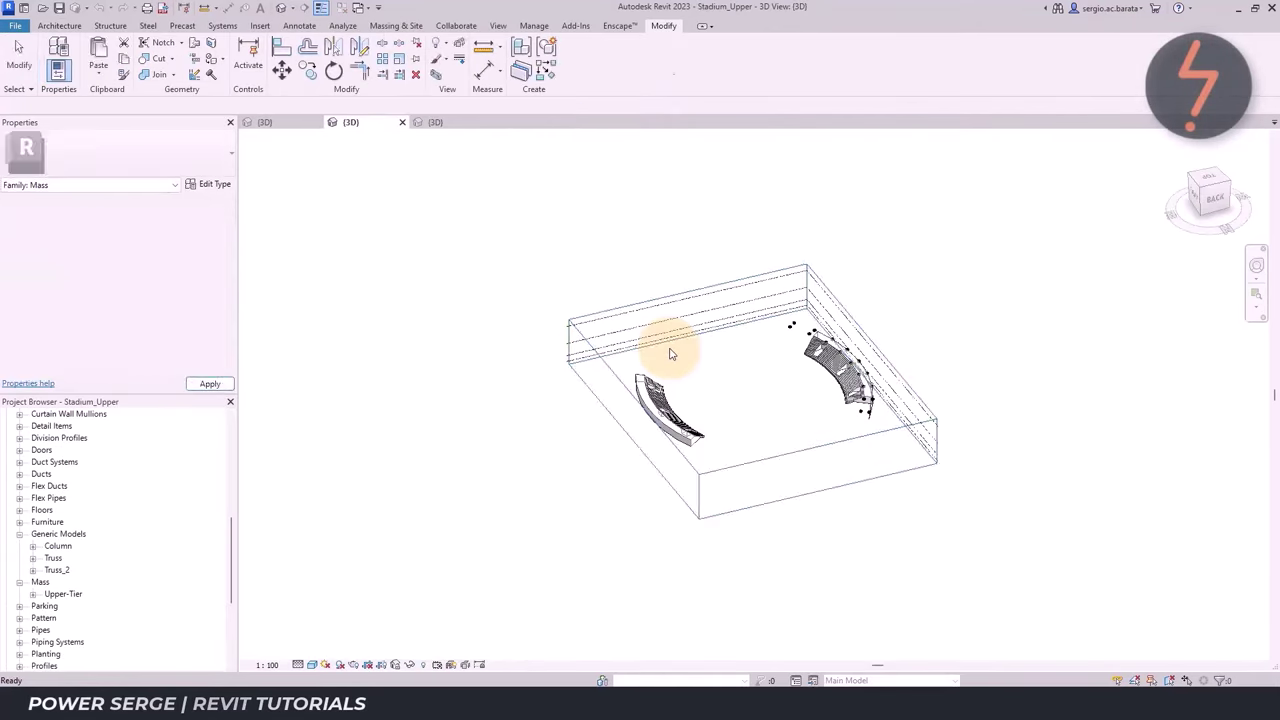
pyautogui.keyDown('shift'); pyautogui.moveTo(714, 337); pyautogui.dragTo(931, 259, button='middle'); pyautogui.keyUp('shift')
pyautogui.rightClick(931, 259)
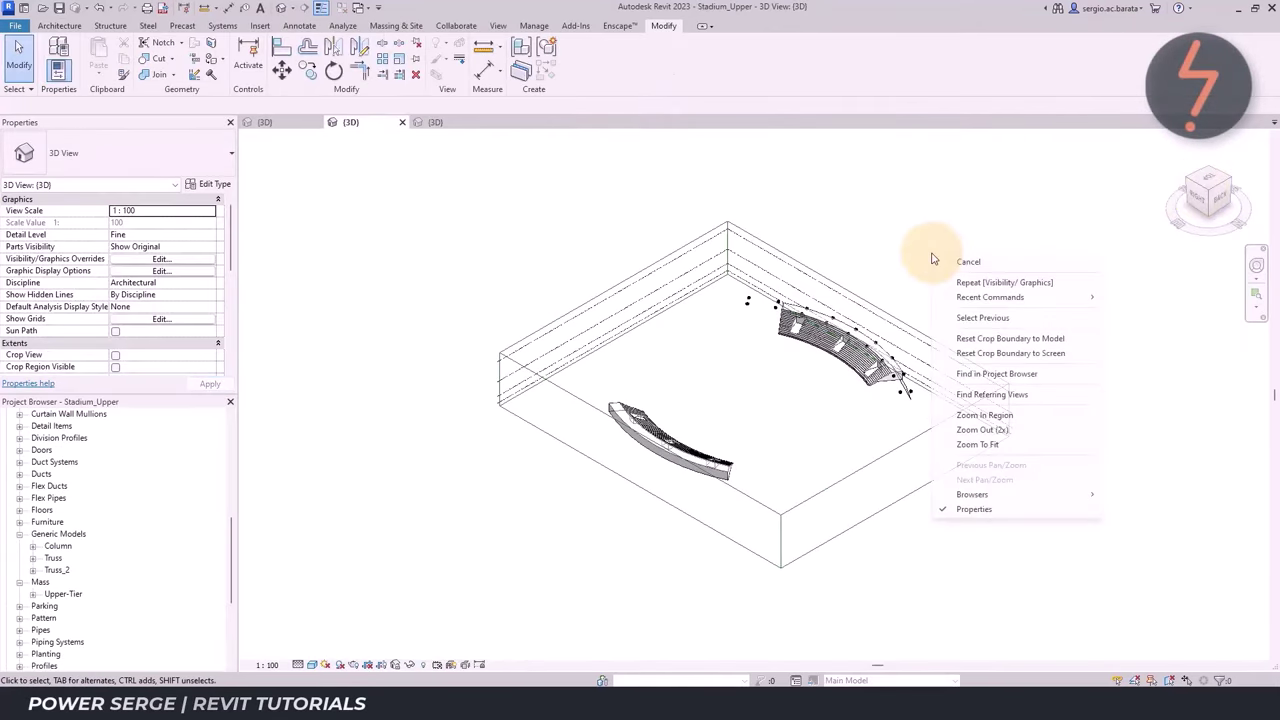
pyautogui.click(990, 415)
pyautogui.moveTo(740, 190); pyautogui.dragTo(920, 414)
# Transfer project standards from Stadium_Lower.rvt into Stadium_Upper, resolving the Duplicate Types prompt
pyautogui.click(408, 30)
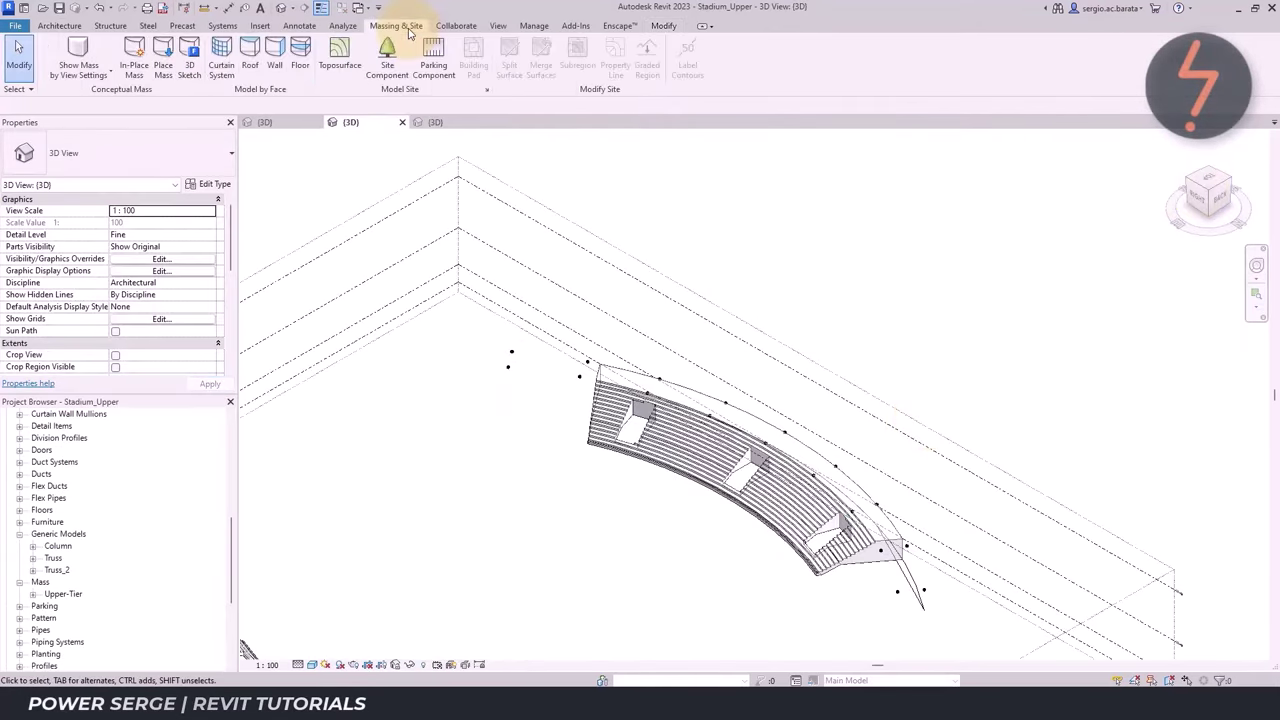
pyautogui.click(352, 171)
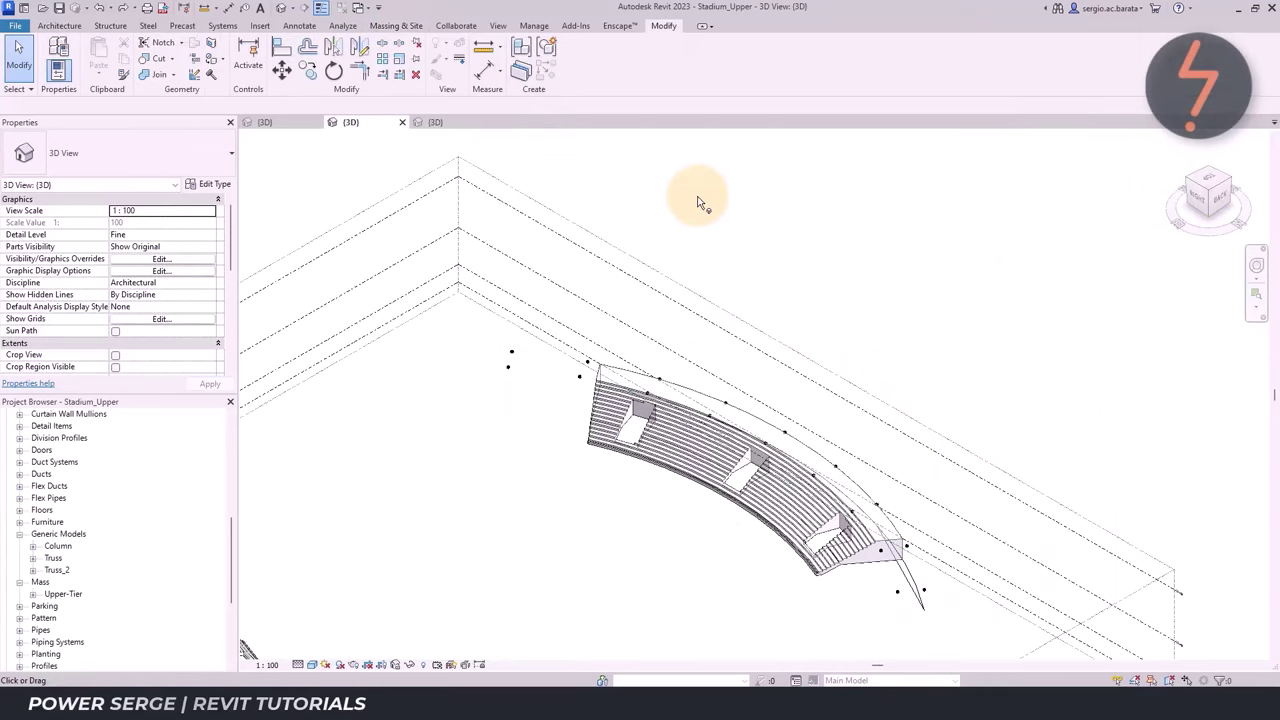
pyautogui.click(535, 27)
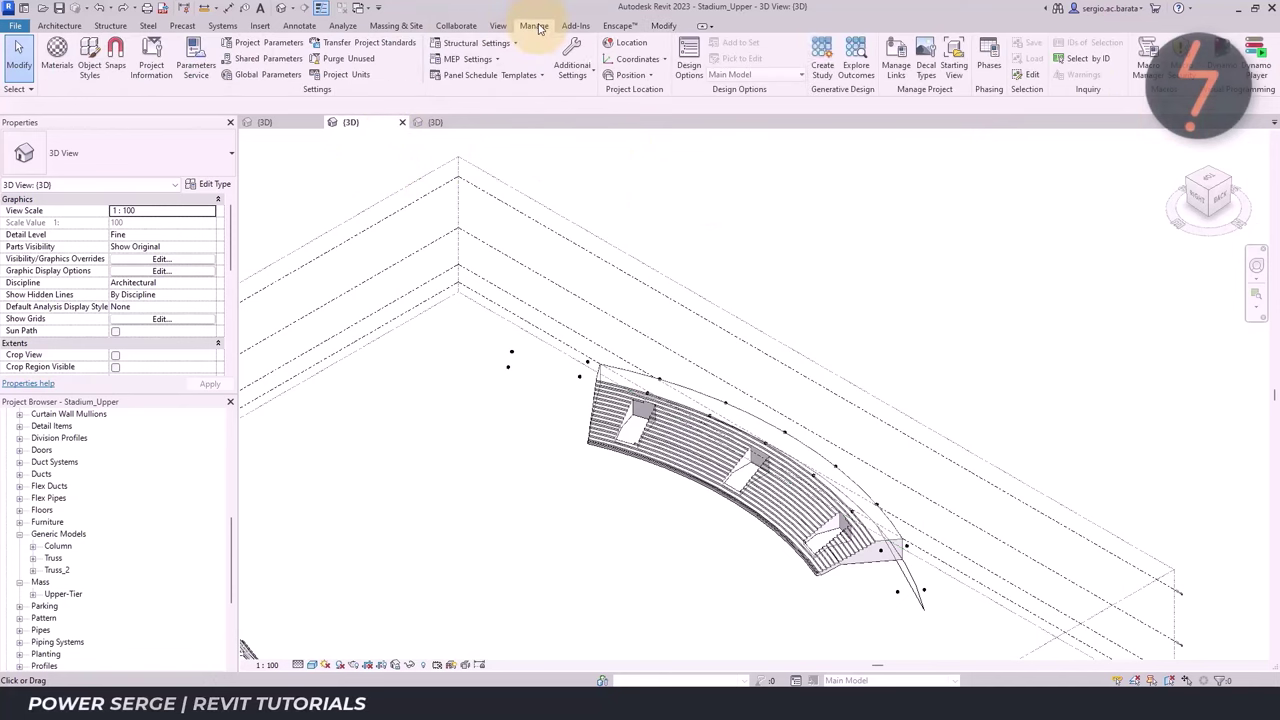
pyautogui.click(365, 43)
pyautogui.click(630, 258)
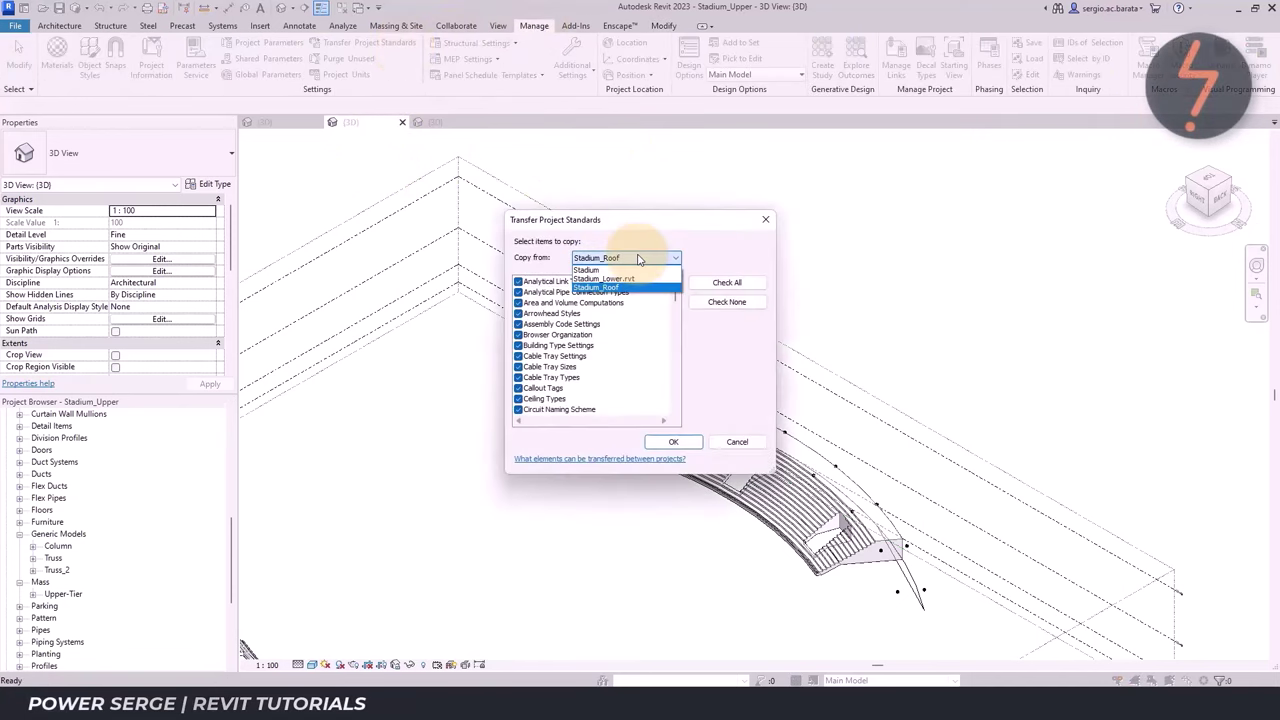
pyautogui.click(647, 283)
pyautogui.click(673, 442)
pyautogui.click(573, 410)
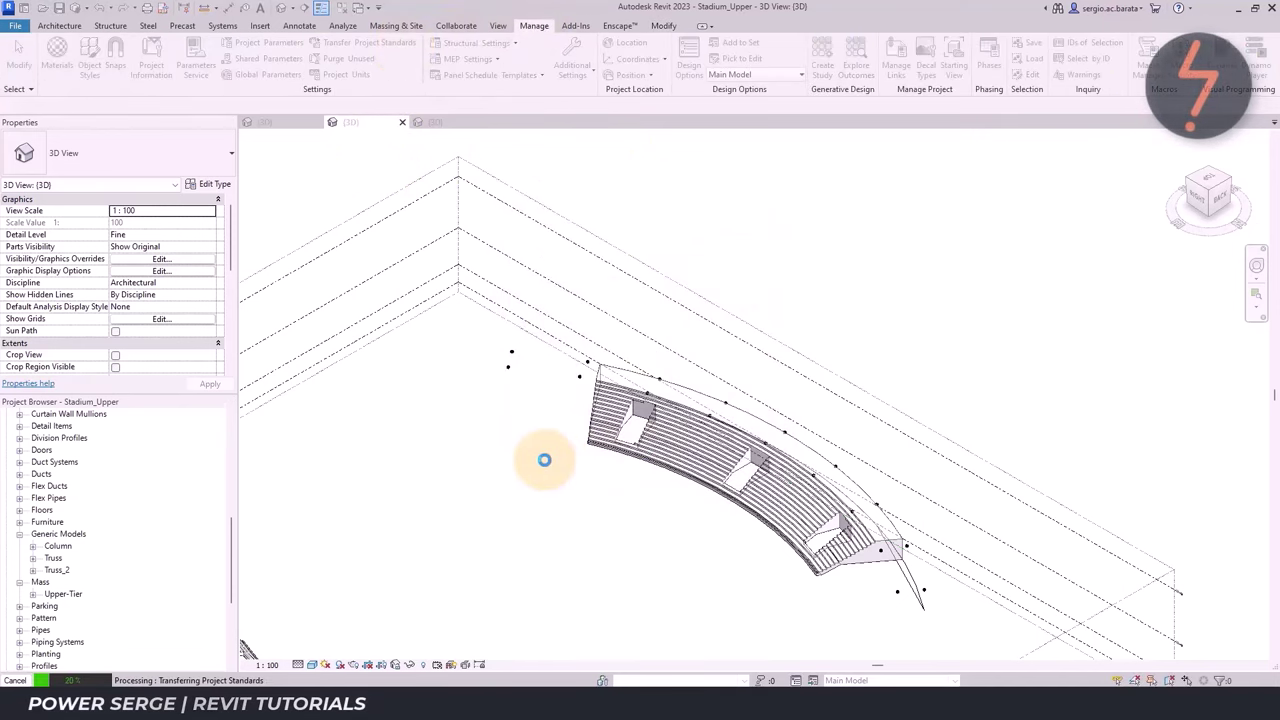
pyautogui.click(408, 28)
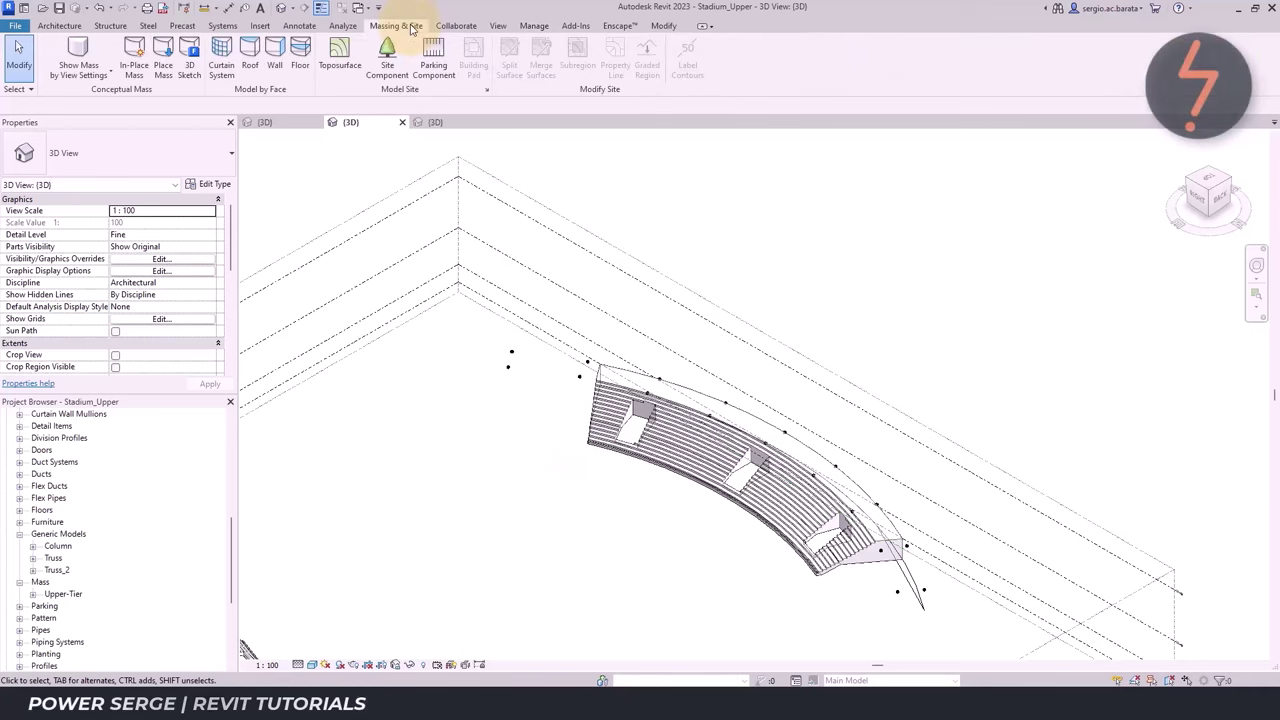
# Create a Roof_Concrete_Seating roof by face on the upper-tier seating face
pyautogui.click(250, 55)
pyautogui.click(120, 152)
pyautogui.click(170, 222)
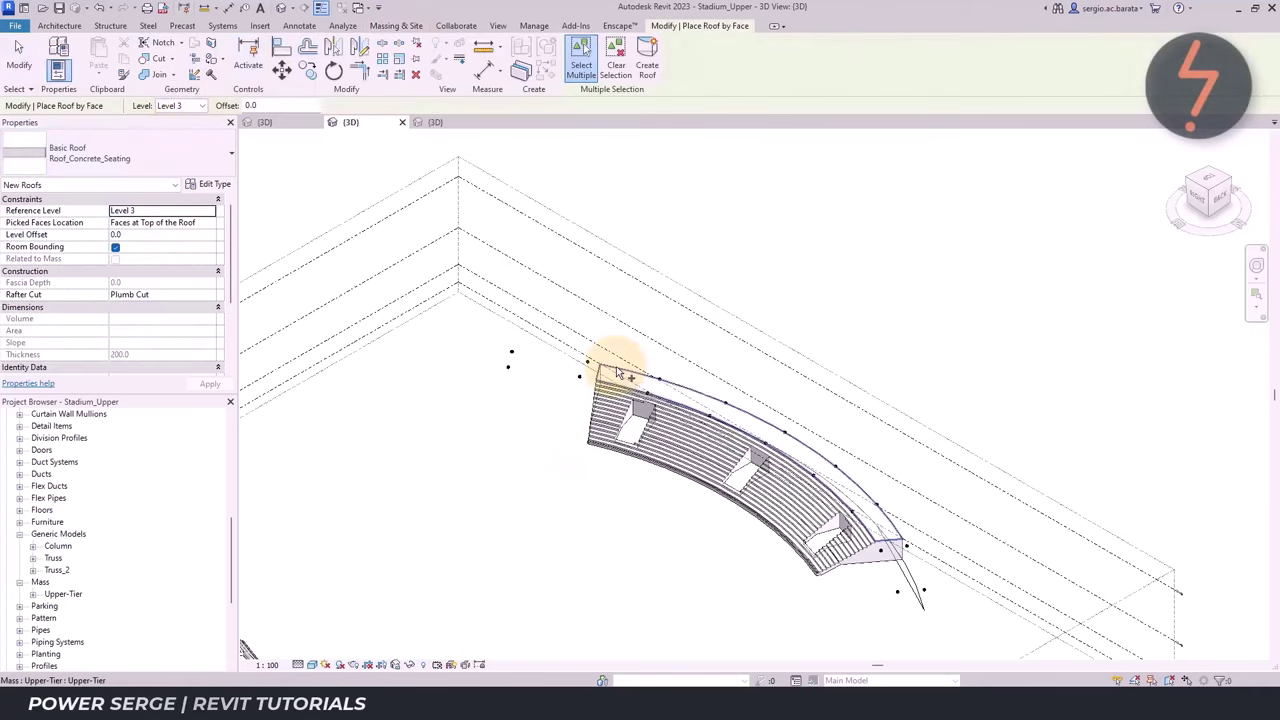
pyautogui.click(617, 372)
pyautogui.click(647, 65)
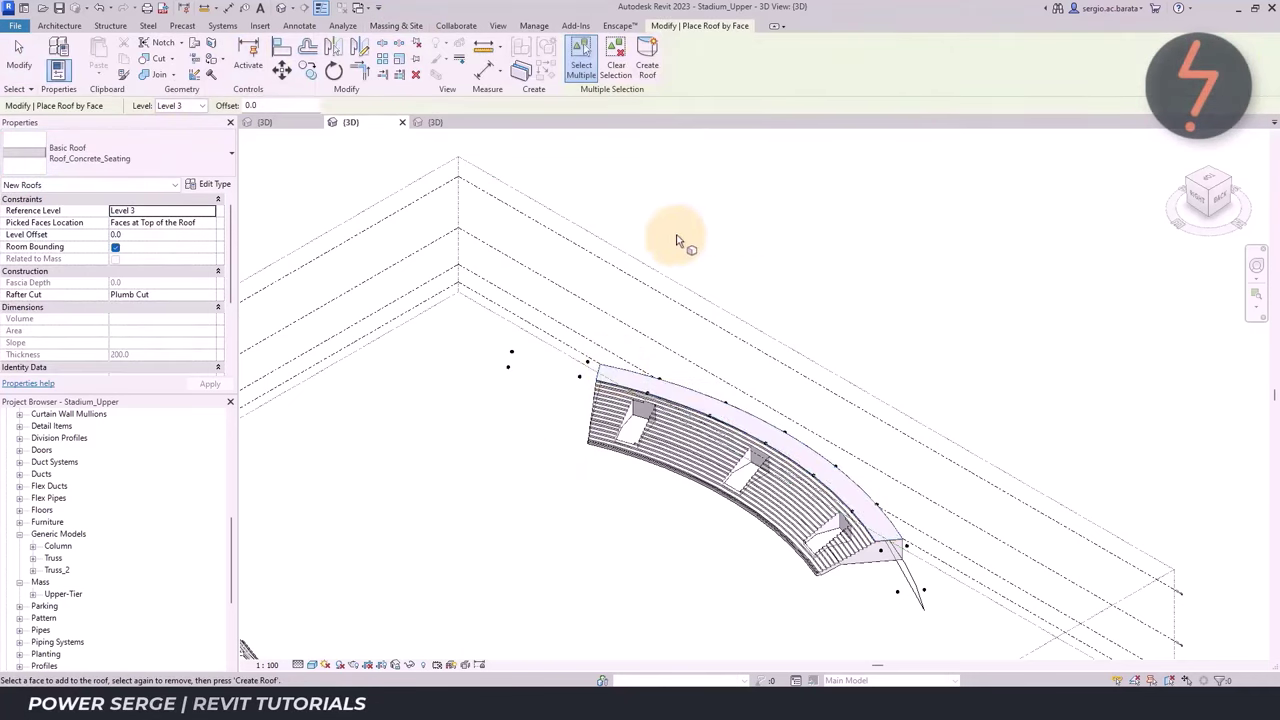
pyautogui.scroll(3, 697, 494)
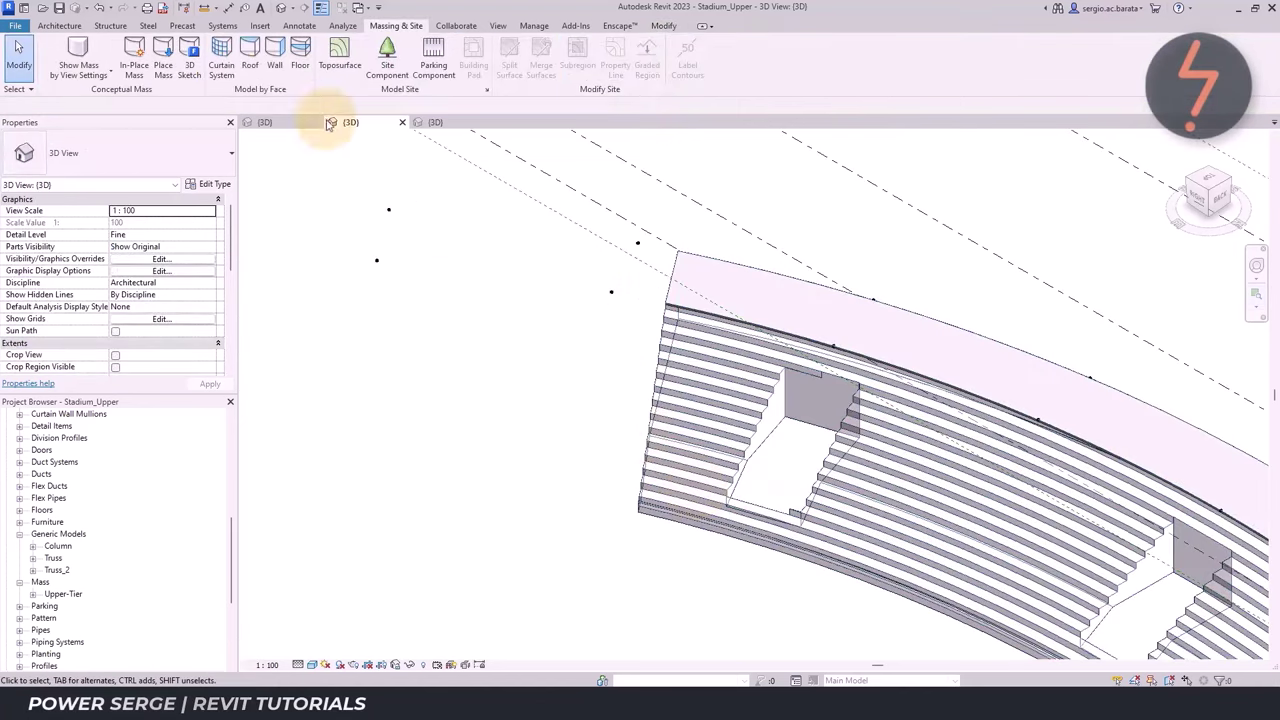
# Place Fascia walls by face on the eight seating step edges, top to bottom
pyautogui.click(275, 62)
pyautogui.click(676, 314)
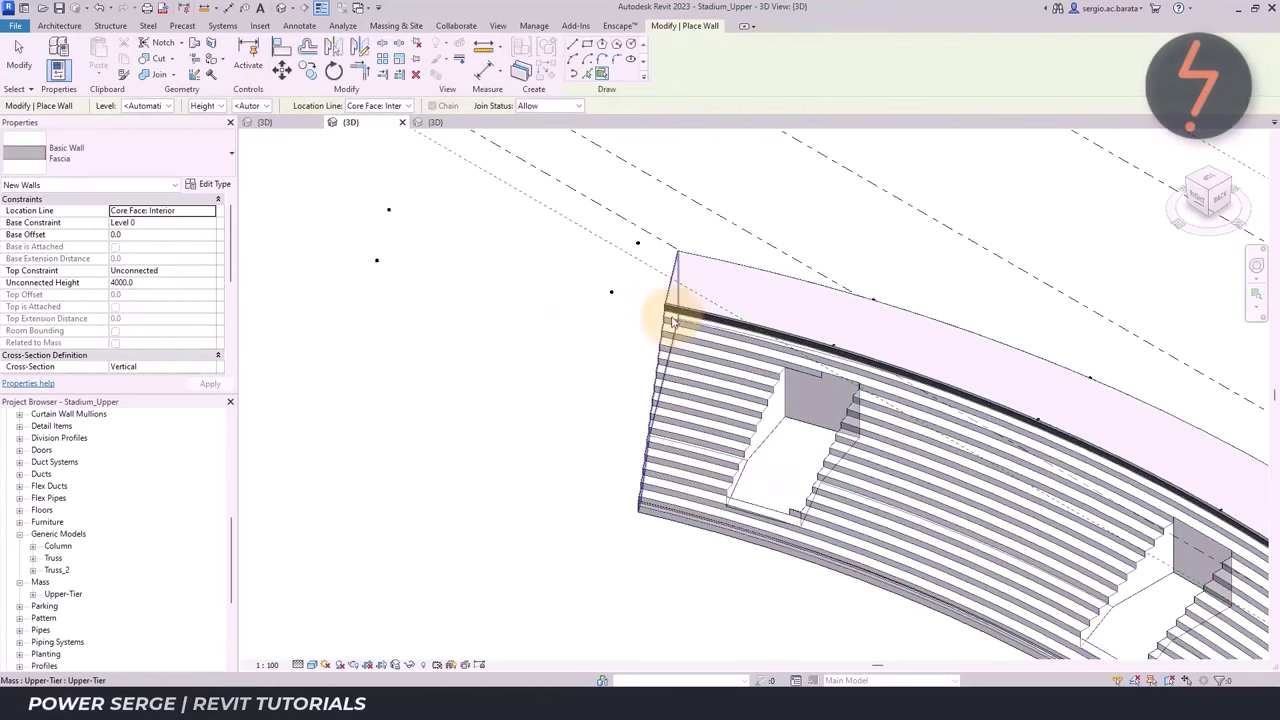
pyautogui.click(677, 320)
pyautogui.click(677, 357)
pyautogui.click(682, 403)
pyautogui.click(679, 422)
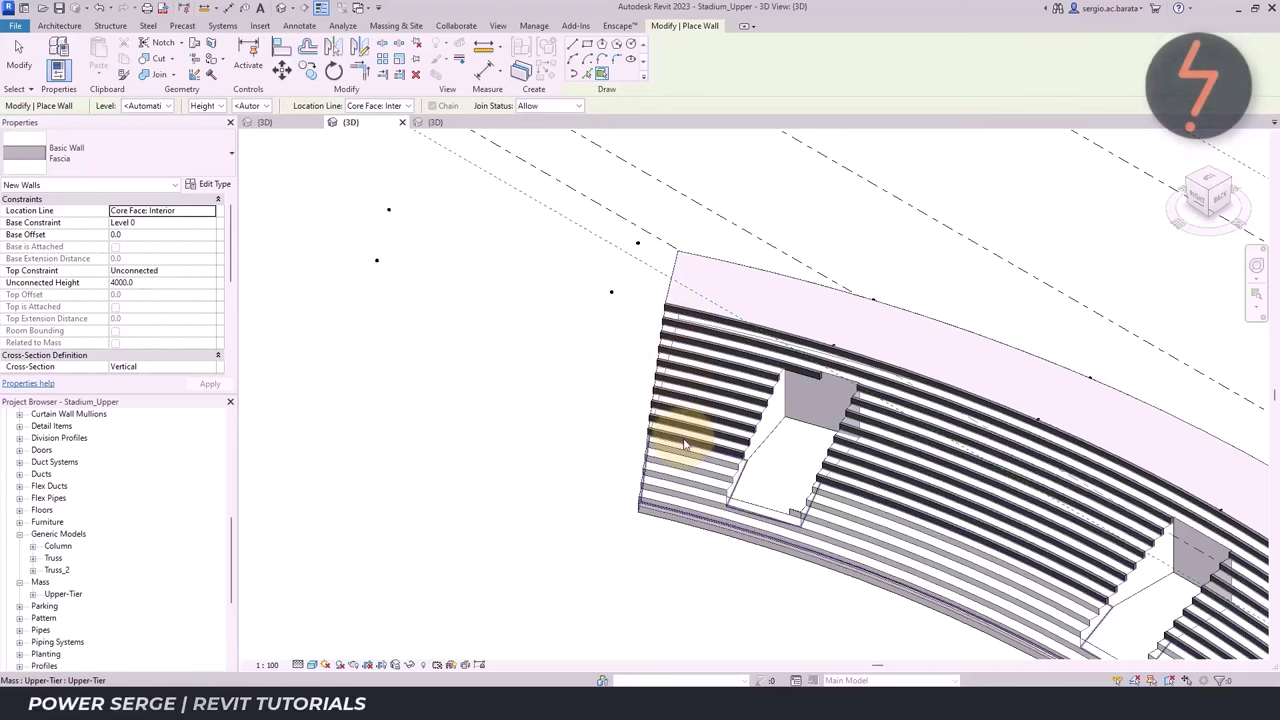
pyautogui.click(684, 460)
pyautogui.click(686, 482)
pyautogui.click(678, 510)
pyautogui.press('Escape')
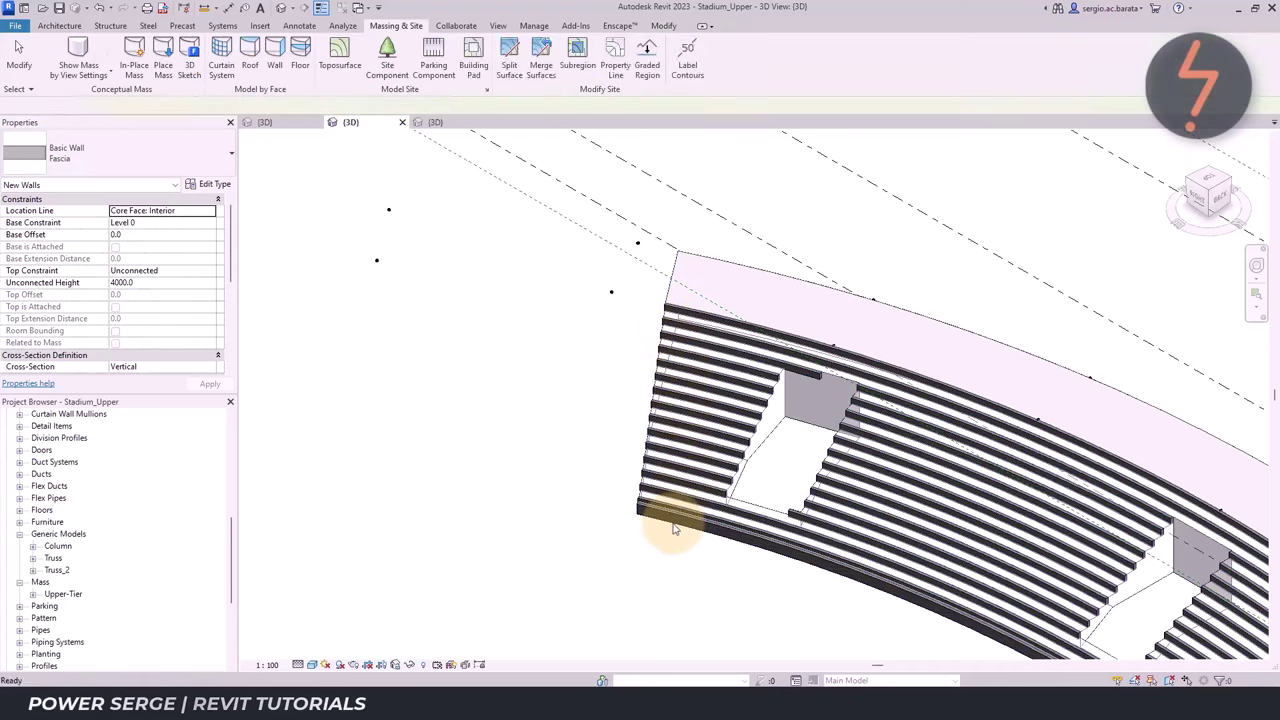
pyautogui.press('Escape')
# Select all fascia wall instances in the project, then try a roof on the stepped tier faces
pyautogui.rightClick(676, 324)
pyautogui.moveTo(729, 468)
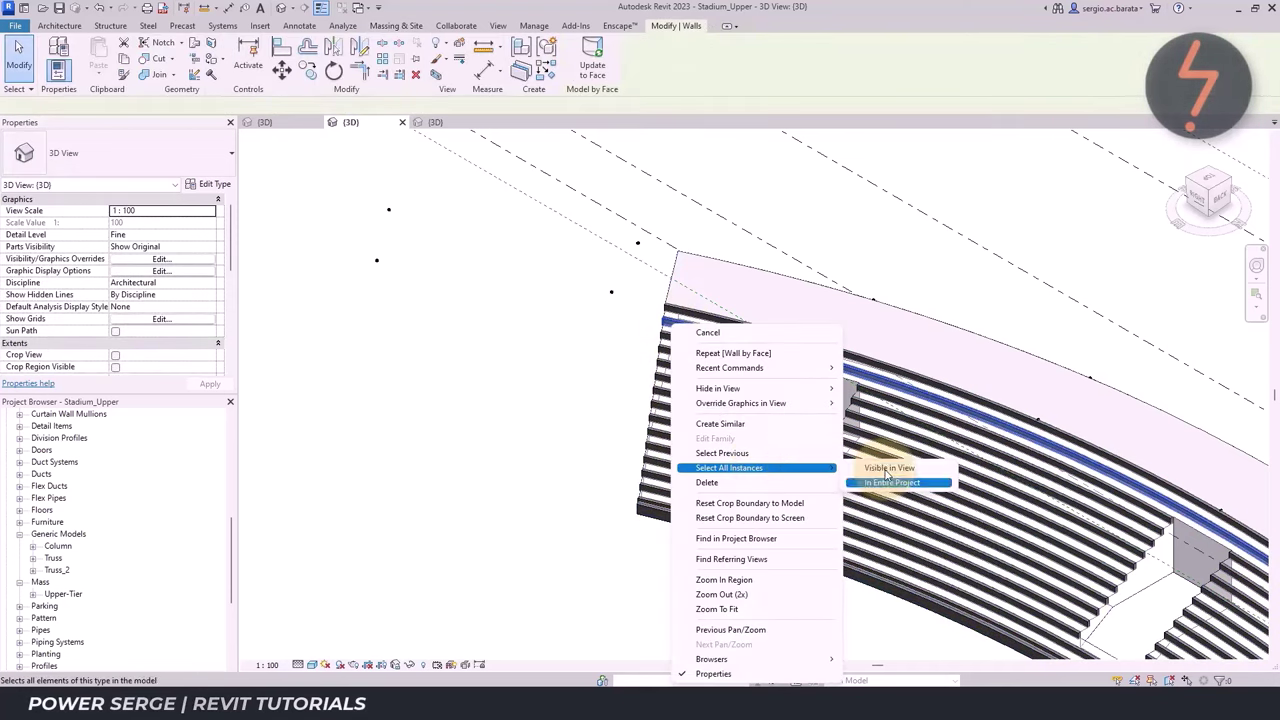
pyautogui.click(885, 468)
pyautogui.click(545, 375)
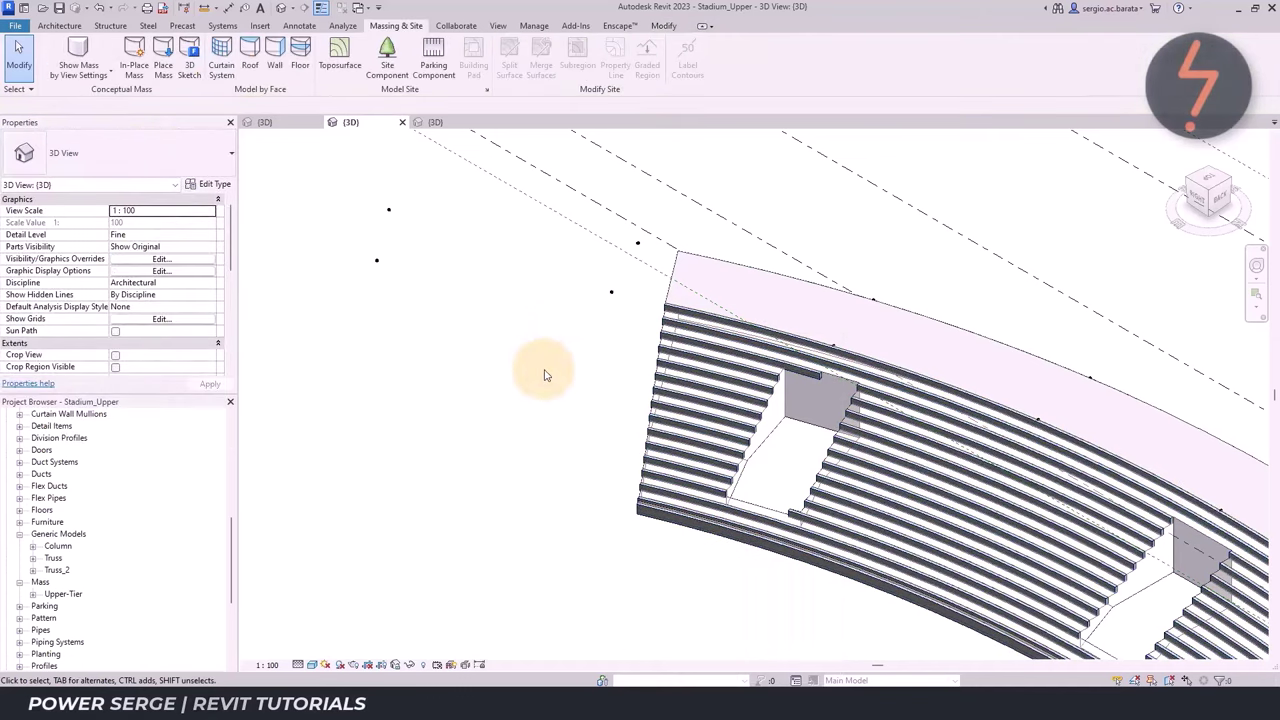
pyautogui.click(250, 60)
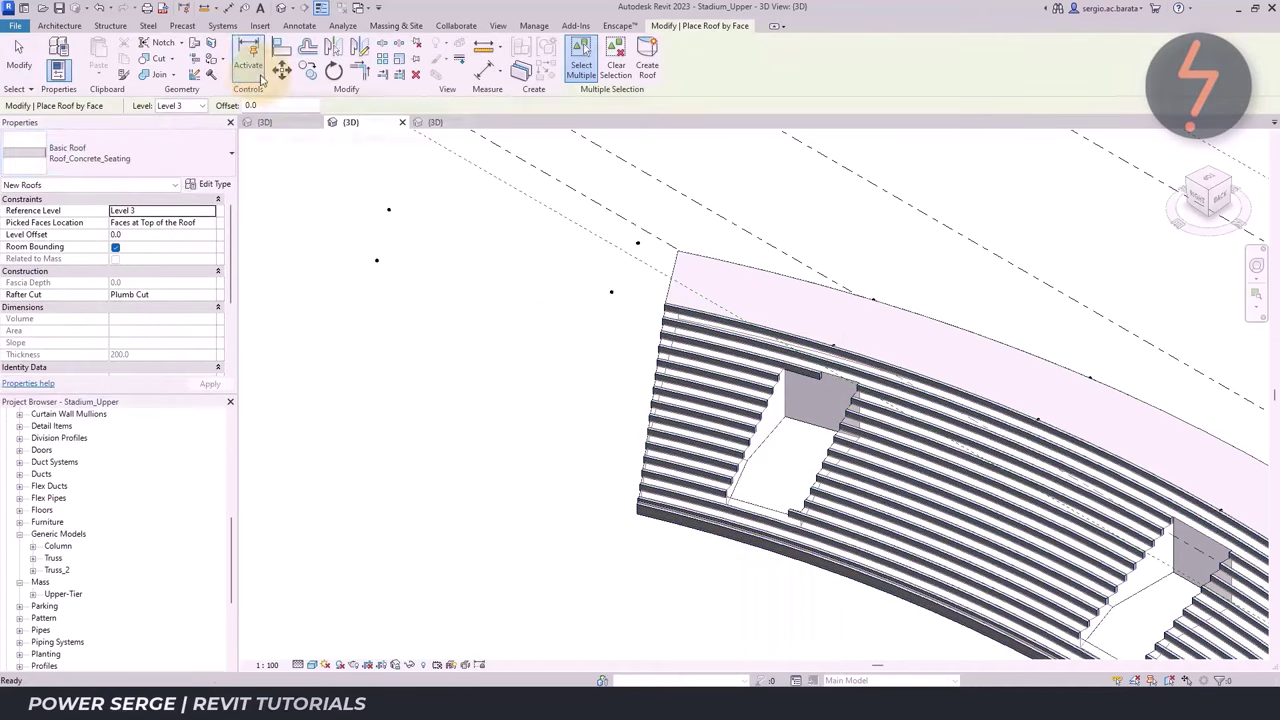
pyautogui.click(700, 338)
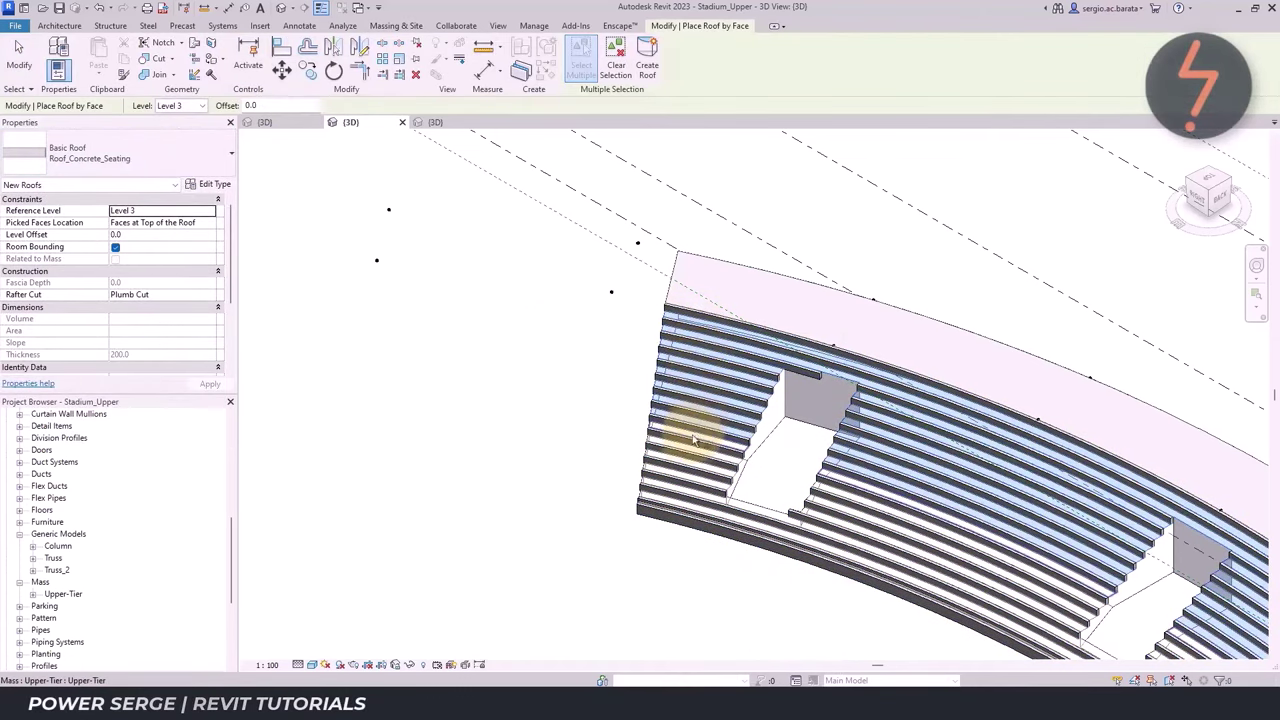
pyautogui.click(671, 480)
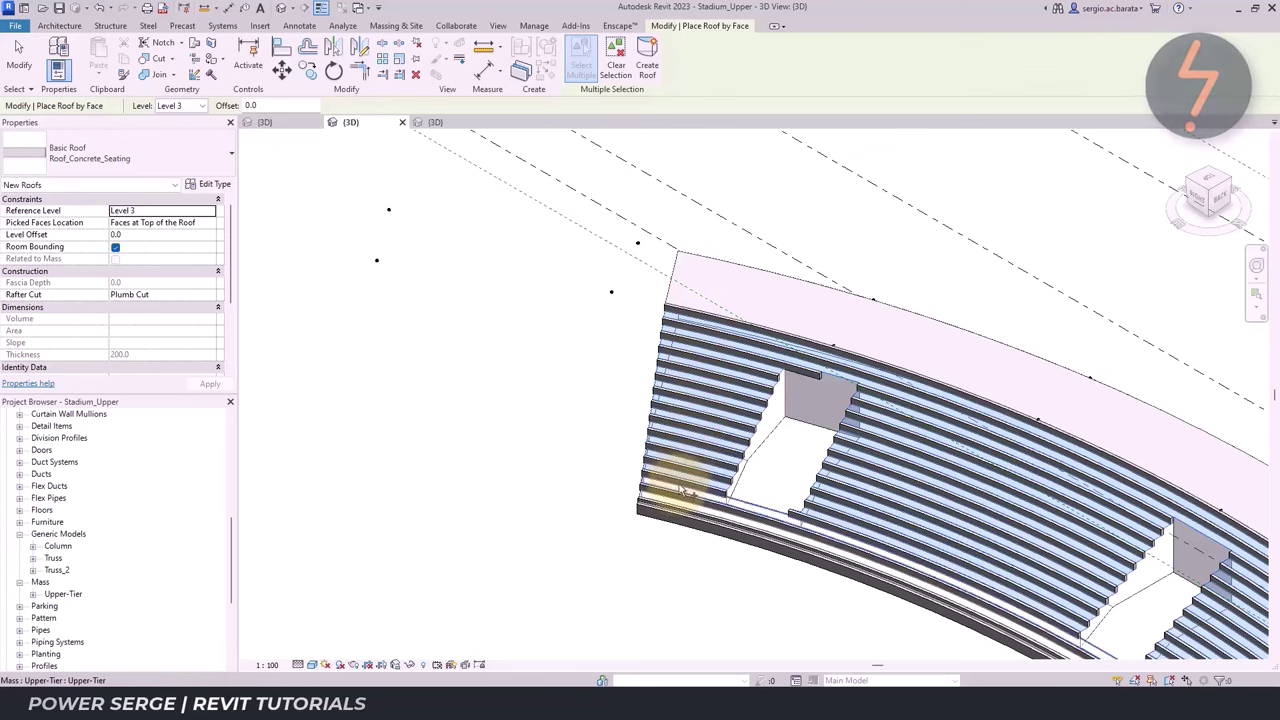
pyautogui.click(563, 410)
pyautogui.rightClick(575, 405)
# Check Mass visibility with VG, then zoom into the upper-tier seating region
pyautogui.click(640, 588)
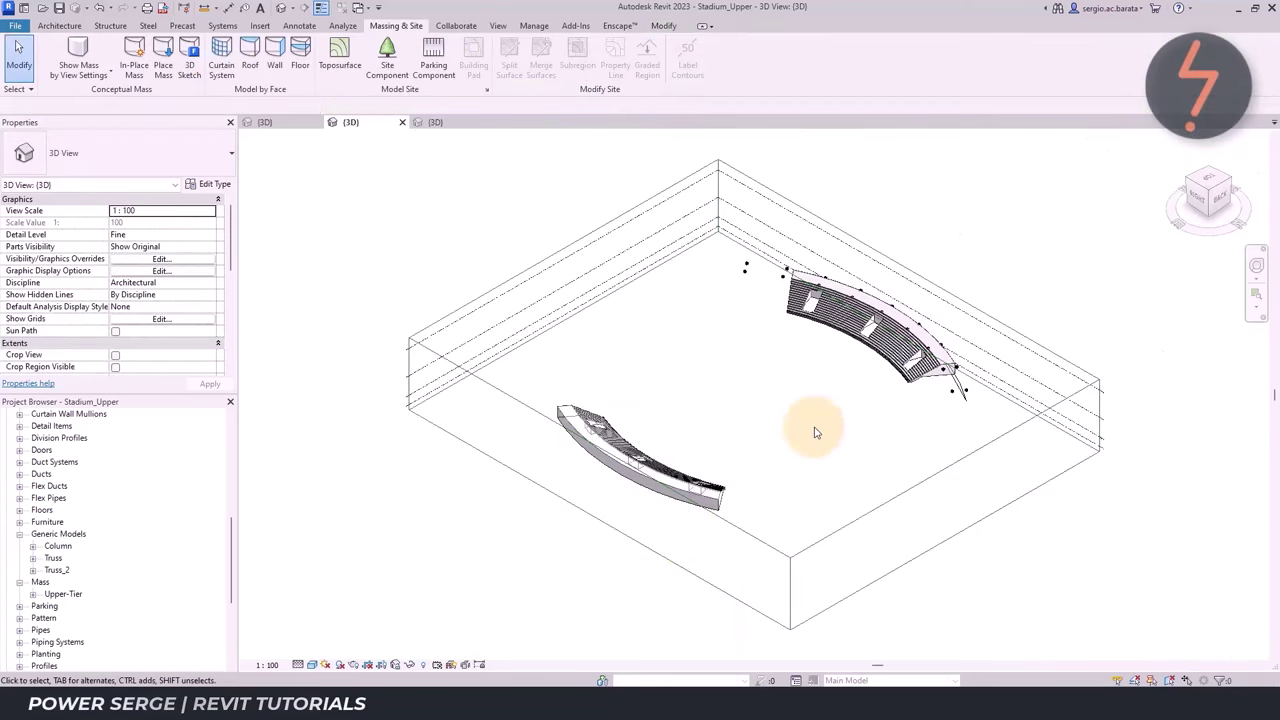
pyautogui.press('v')
pyautogui.press('g')
pyautogui.scroll(-6, 370, 480)
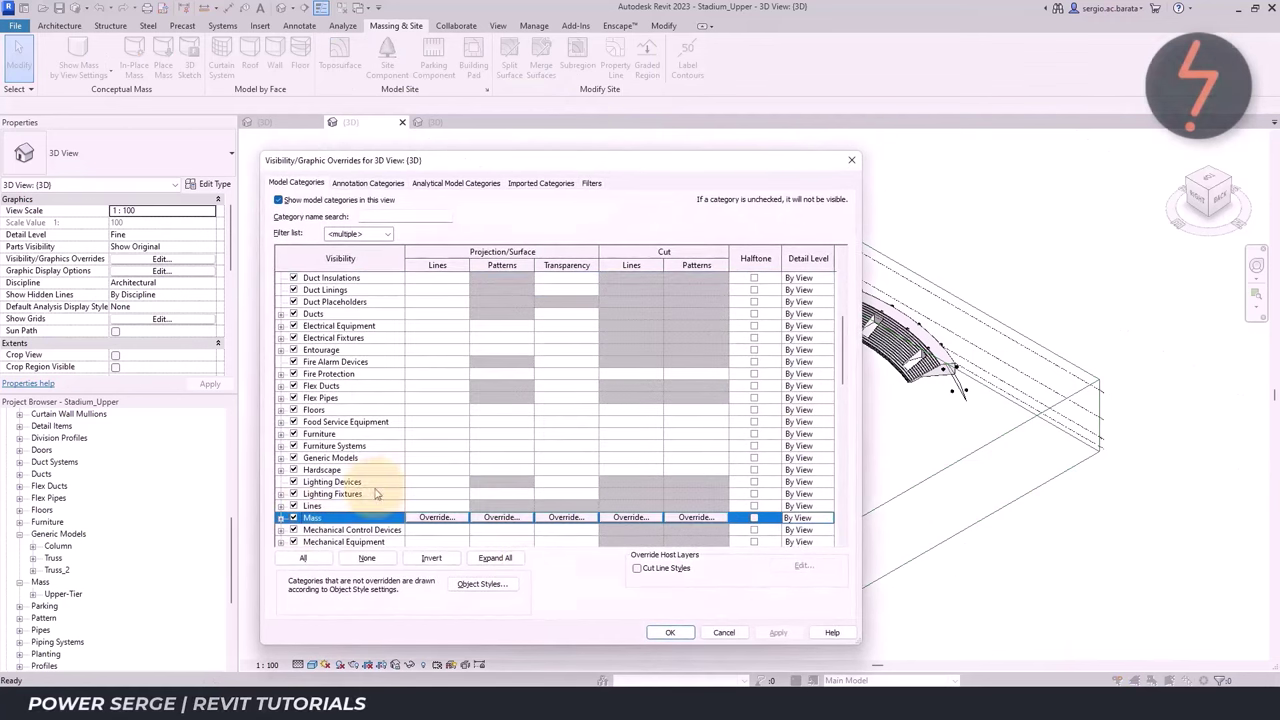
pyautogui.click(724, 630)
pyautogui.rightClick(826, 410)
pyautogui.click(860, 497)
pyautogui.moveTo(880, 288); pyautogui.dragTo(975, 400)
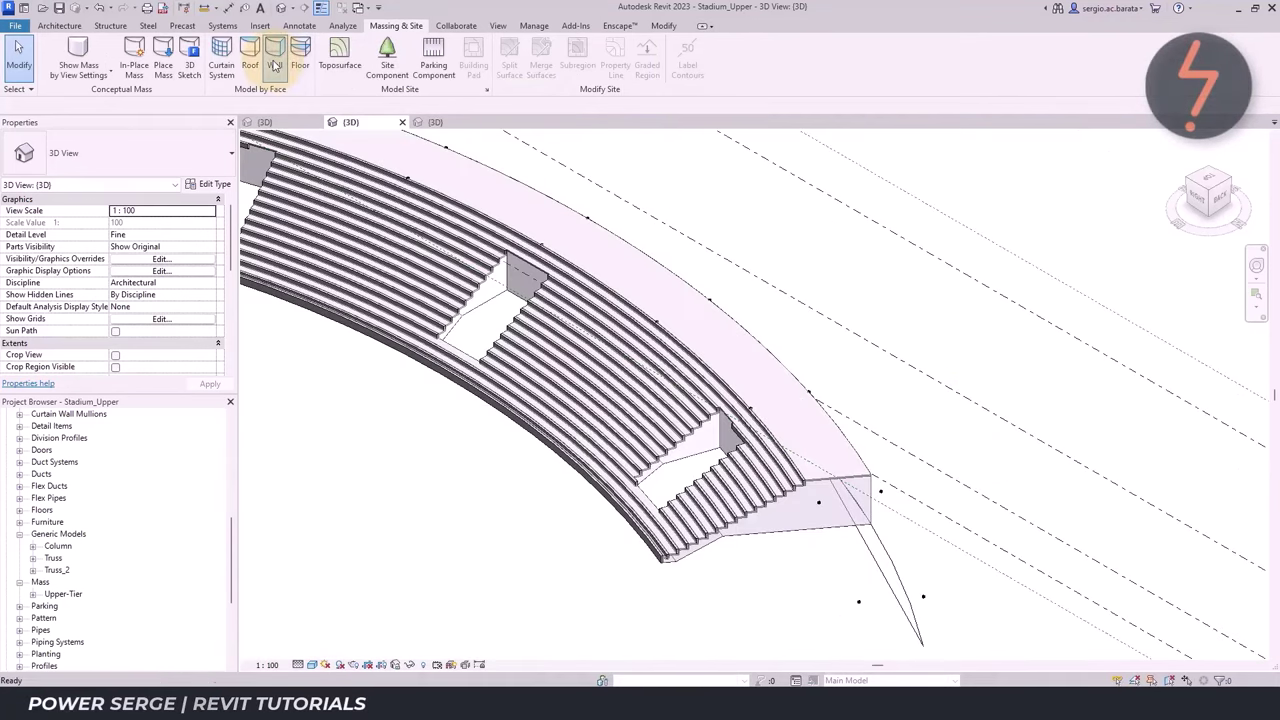
# Place a Concrete - Seating wall by face on the seating tier's end face
pyautogui.click(274, 62)
pyautogui.click(155, 140)
pyautogui.click(70, 180)
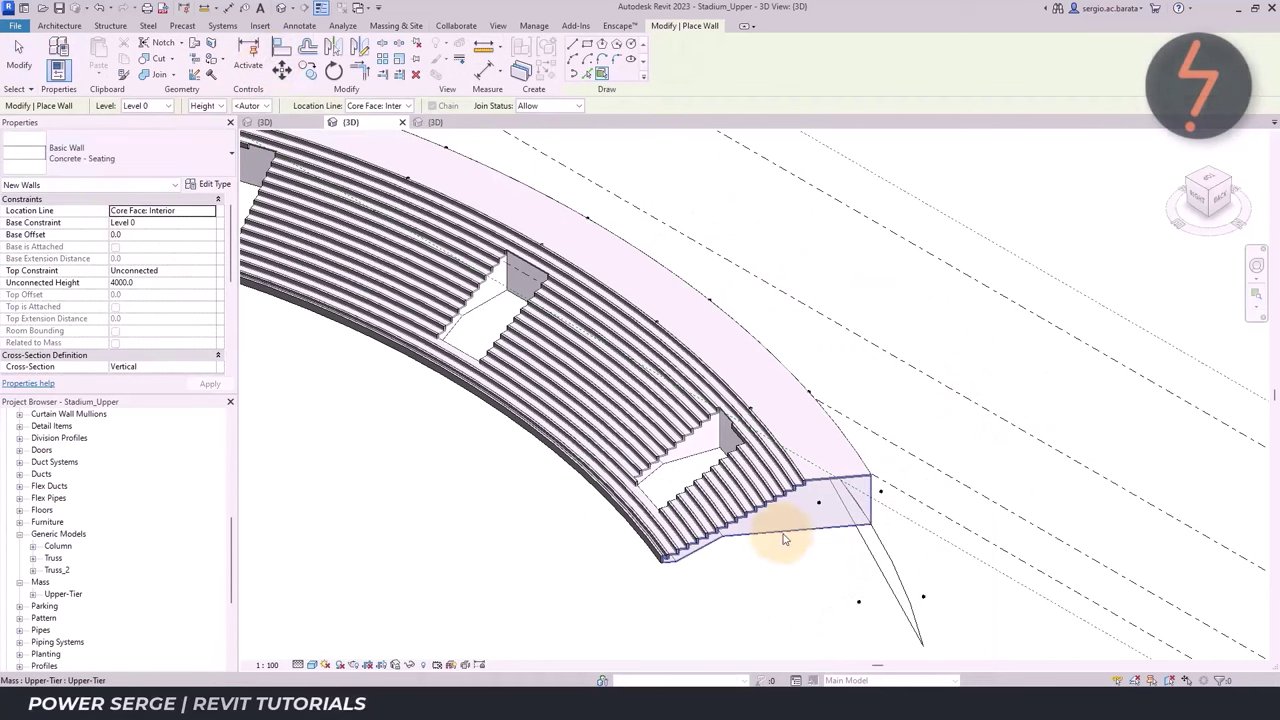
pyautogui.click(776, 560)
pyautogui.click(1175, 199)
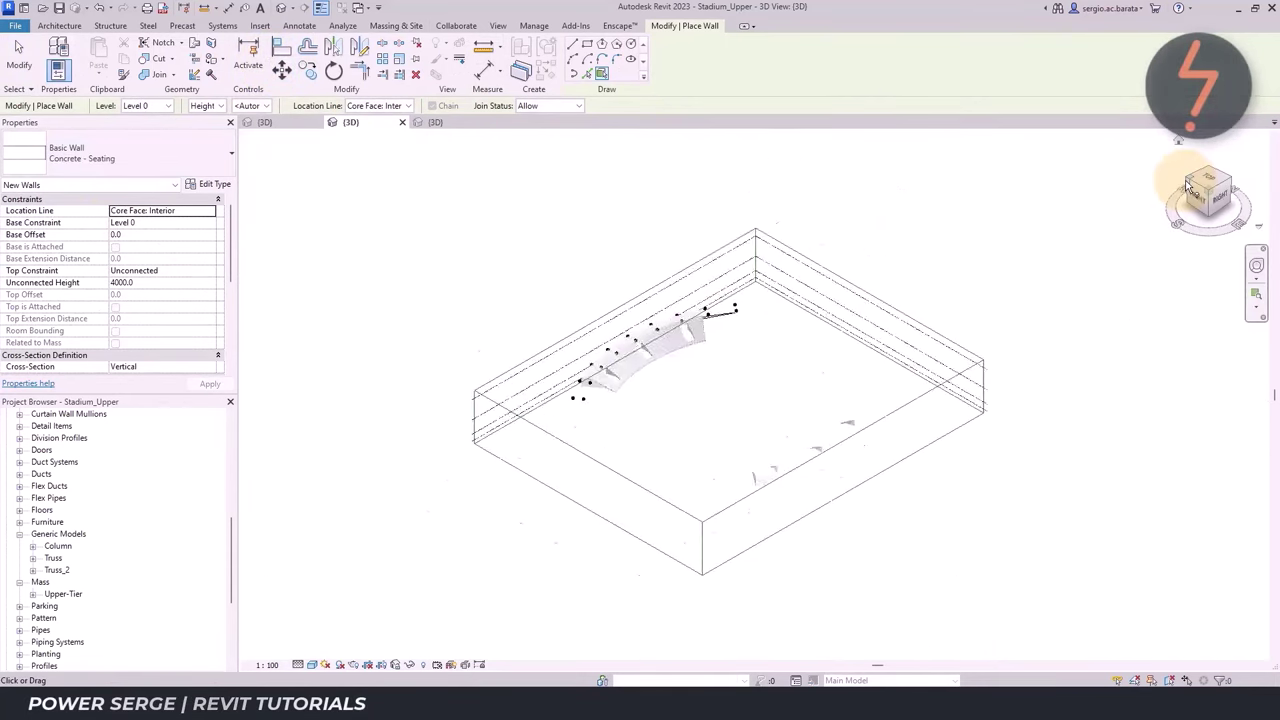
pyautogui.press('Escape')
pyautogui.press('Escape')
pyautogui.rightClick(714, 409)
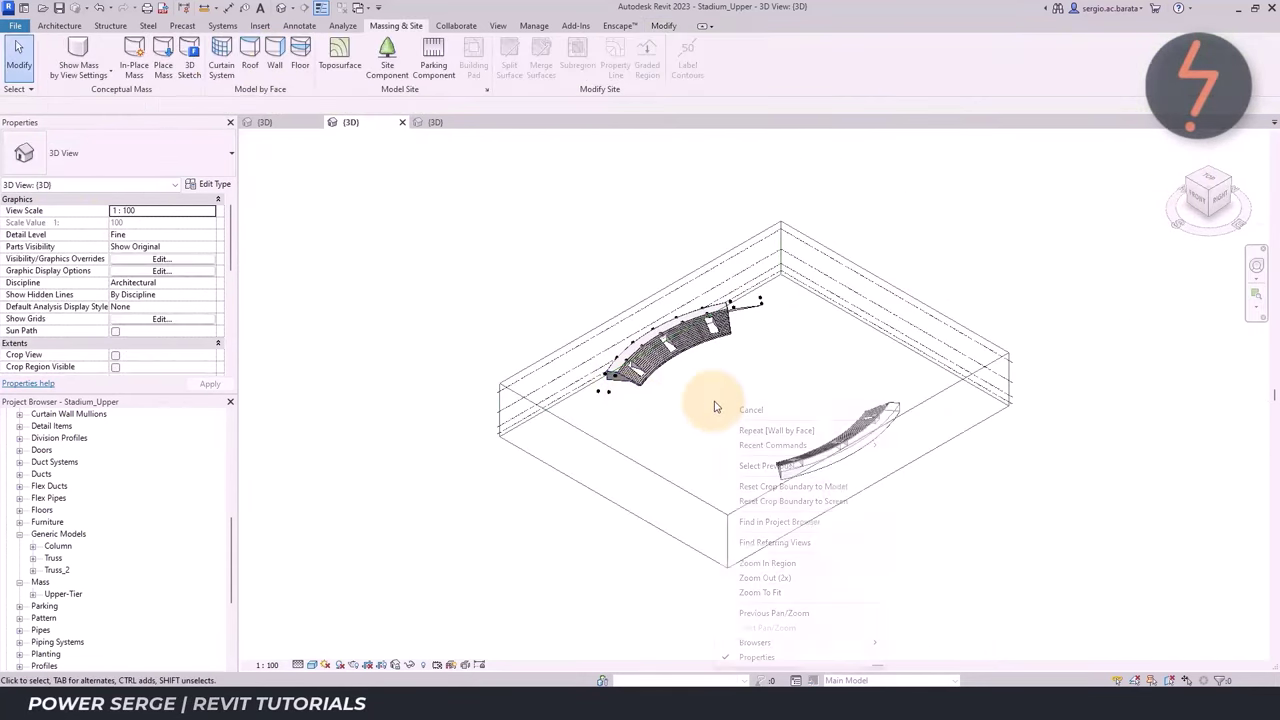
pyautogui.click(1180, 203)
pyautogui.rightClick(902, 243)
# Zoom into the upper-tier seating and trial Roof by Face on it, then cancel
pyautogui.click(952, 401)
pyautogui.moveTo(765, 314); pyautogui.dragTo(880, 372)
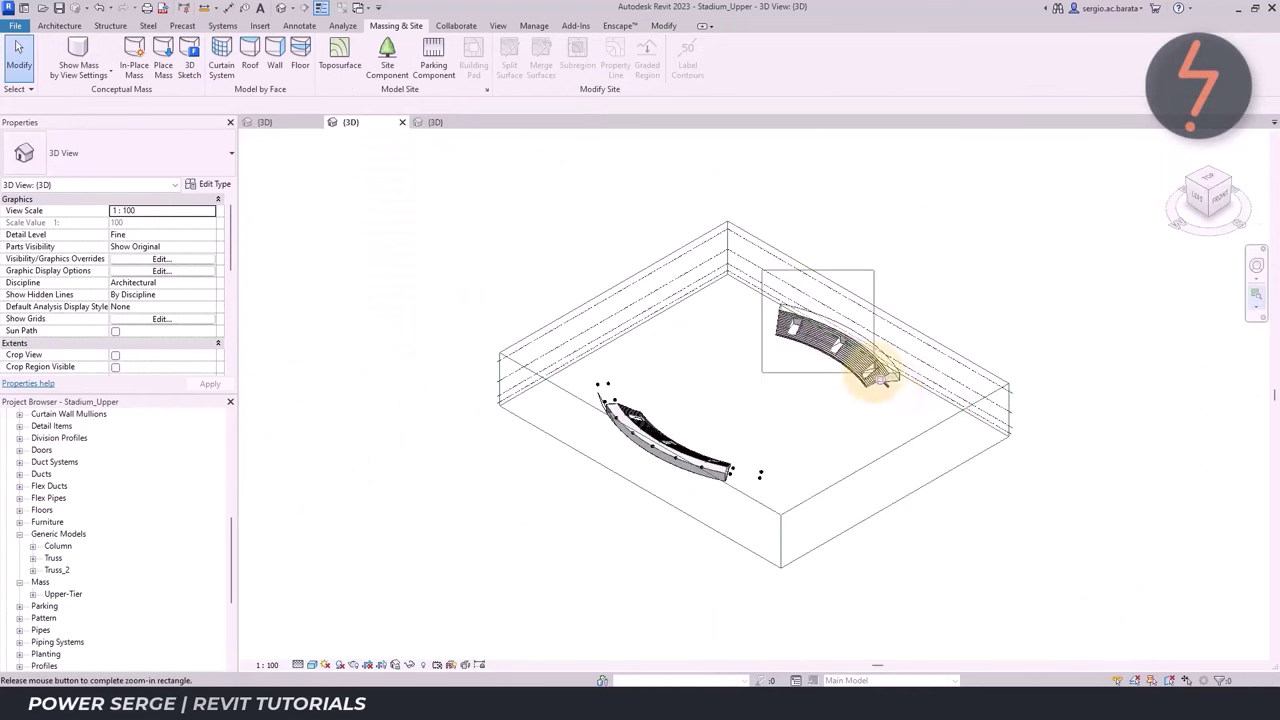
pyautogui.click(250, 65)
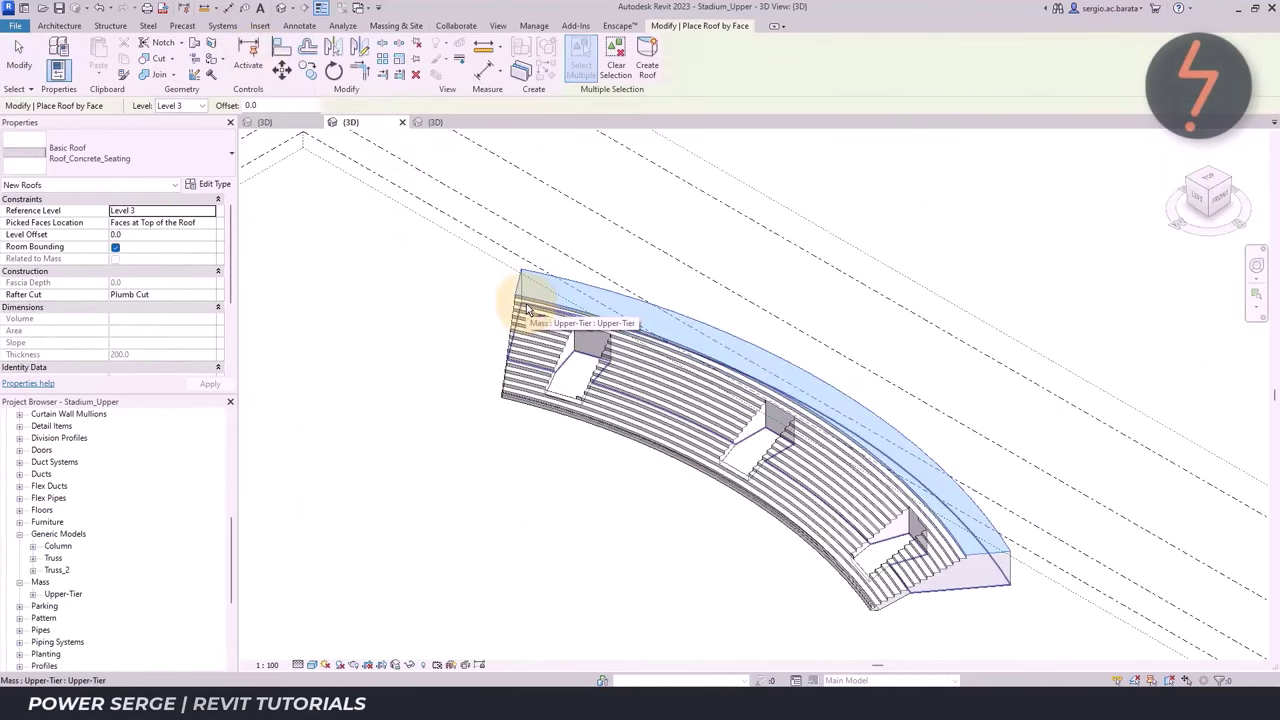
pyautogui.press('Escape')
pyautogui.press('Escape')
pyautogui.rightClick(707, 319)
pyautogui.click(762, 506)
pyautogui.moveTo(752, 281); pyautogui.dragTo(826, 360)
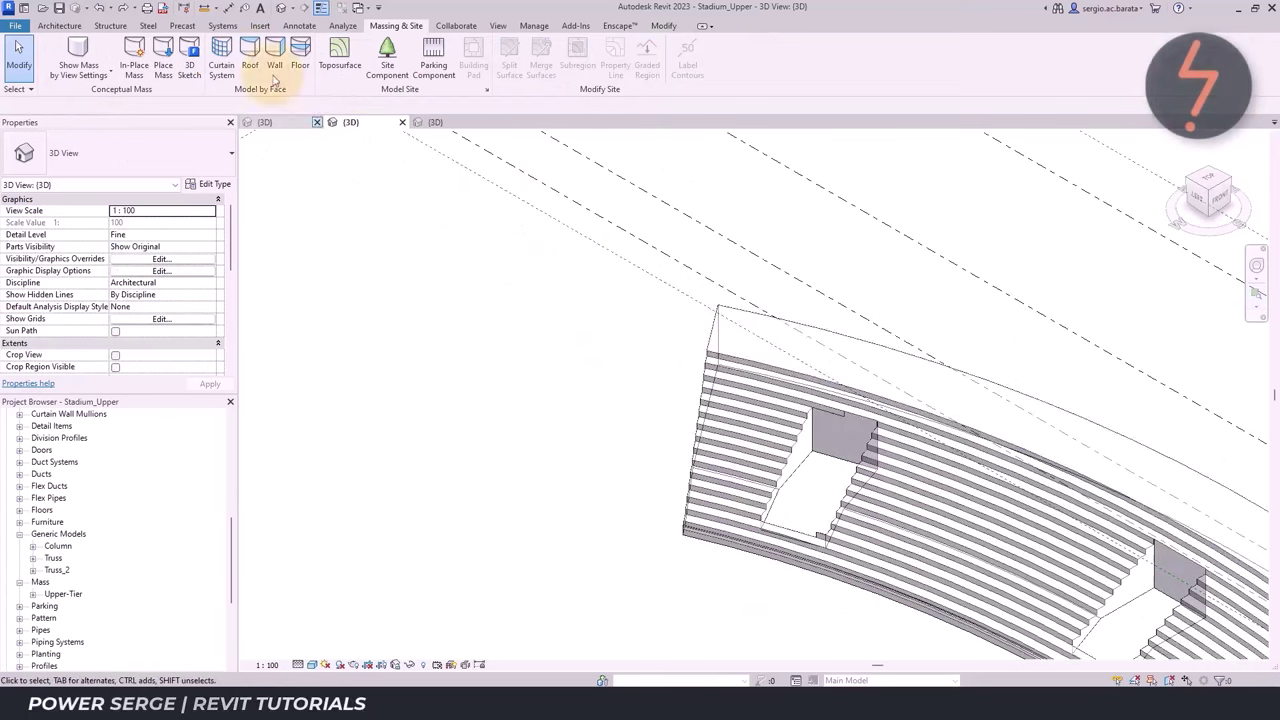
pyautogui.click(250, 65)
pyautogui.moveTo(737, 417); pyautogui.dragTo(726, 529)
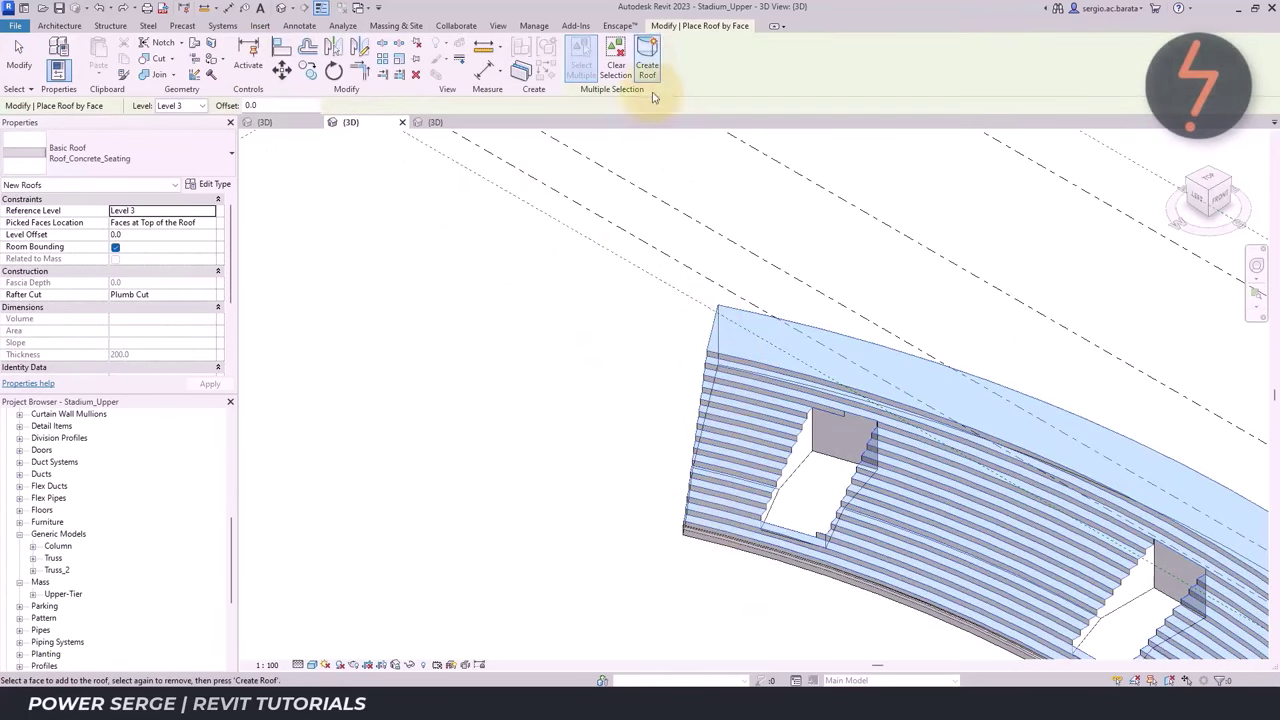
pyautogui.press('Escape')
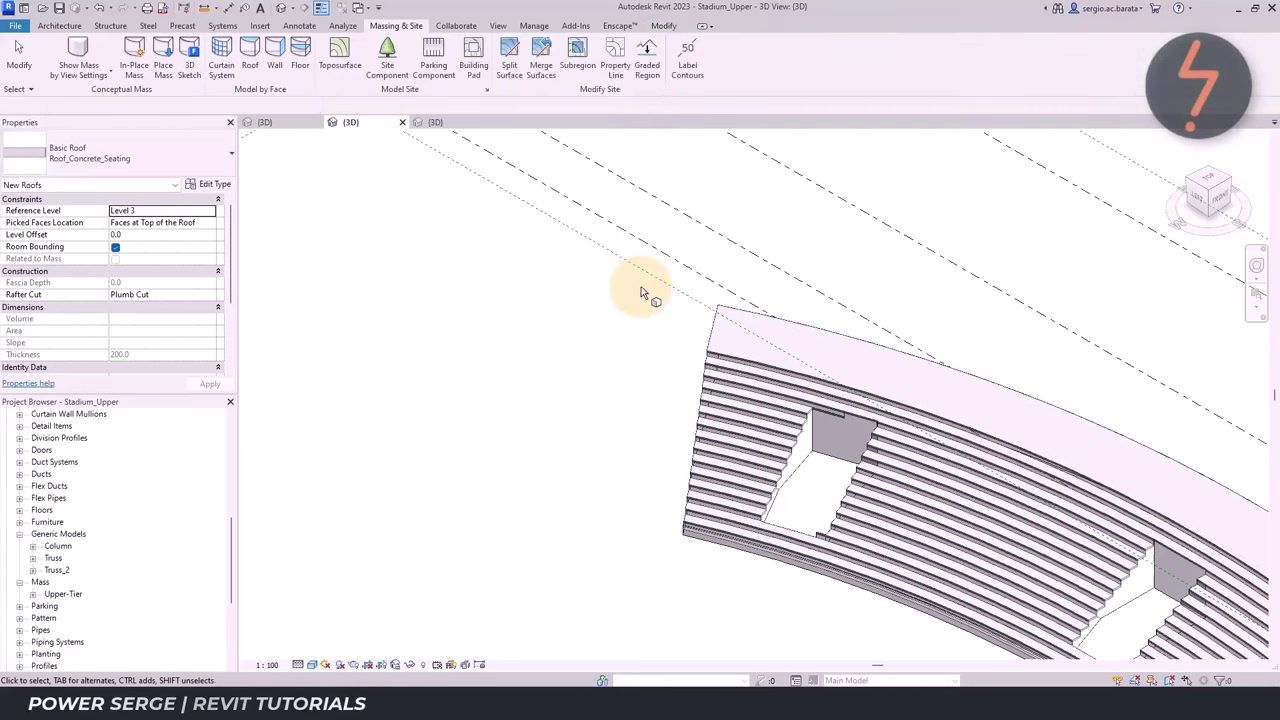
# Place a wall by face on the seating steps and check all matching walls in view
pyautogui.click(278, 62)
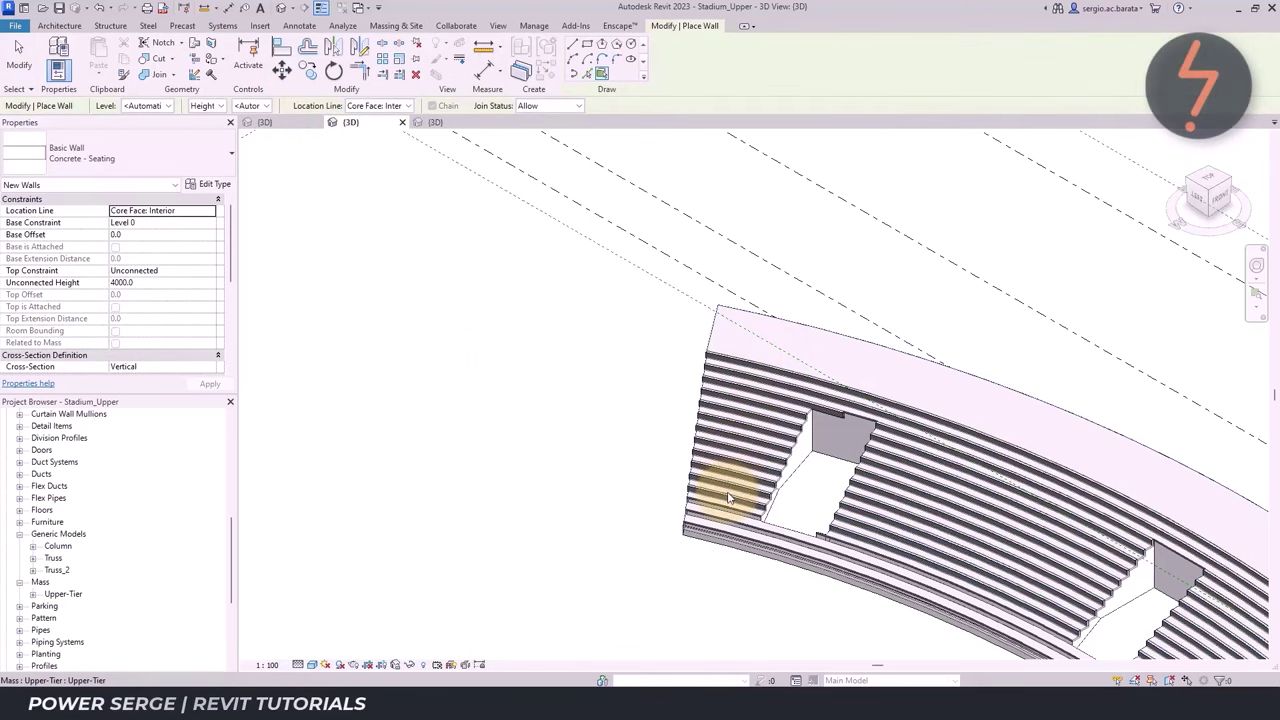
pyautogui.click(673, 551)
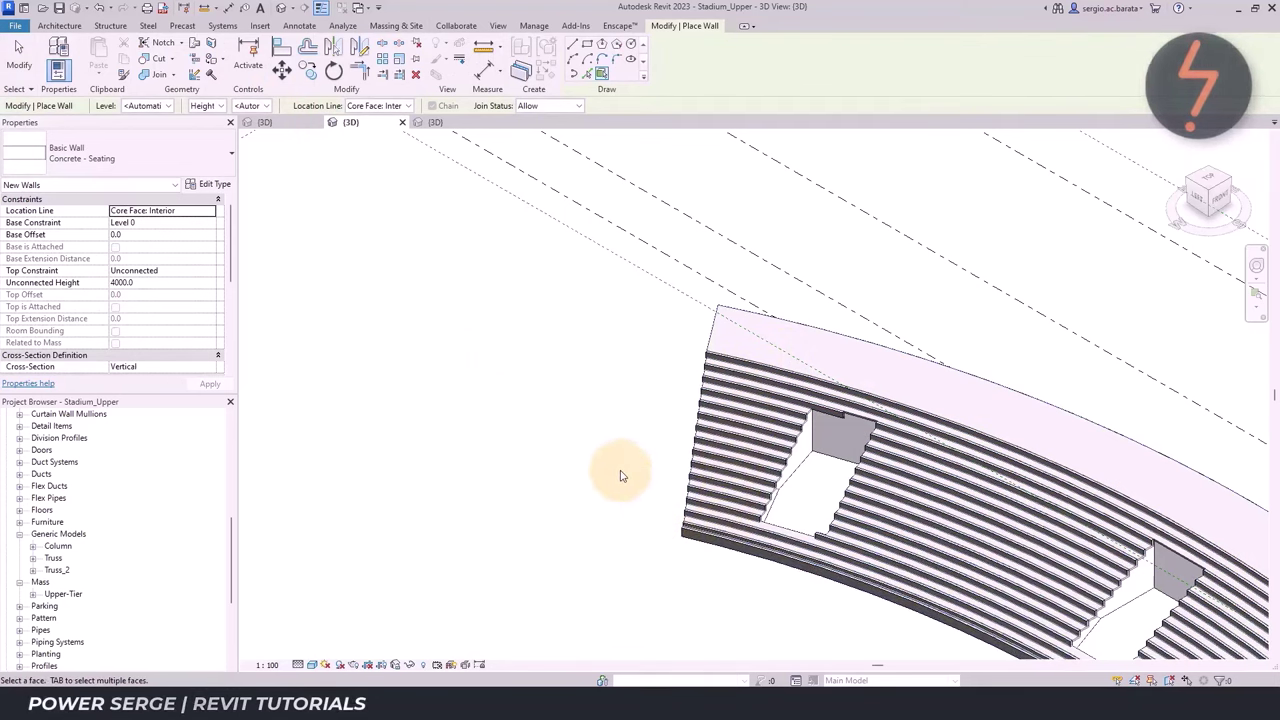
pyautogui.press('Escape')
pyautogui.rightClick(700, 524)
pyautogui.click(905, 318)
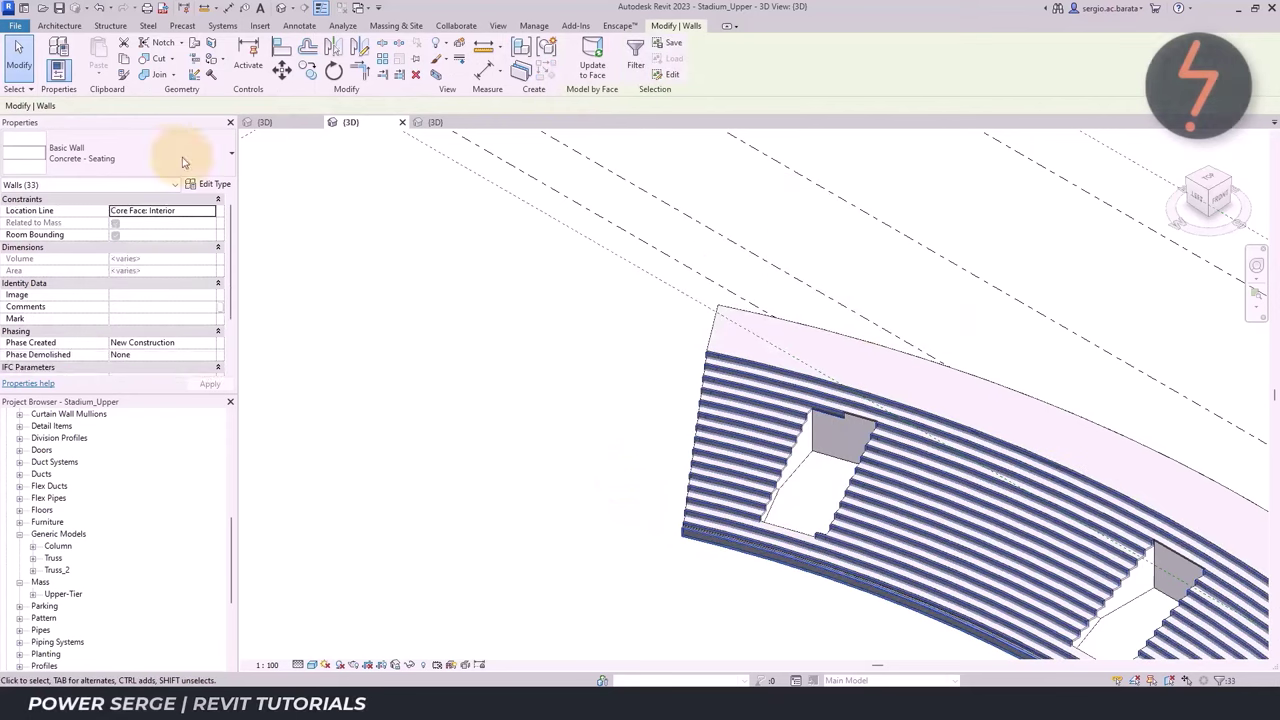
pyautogui.click(171, 155)
pyautogui.click(623, 437)
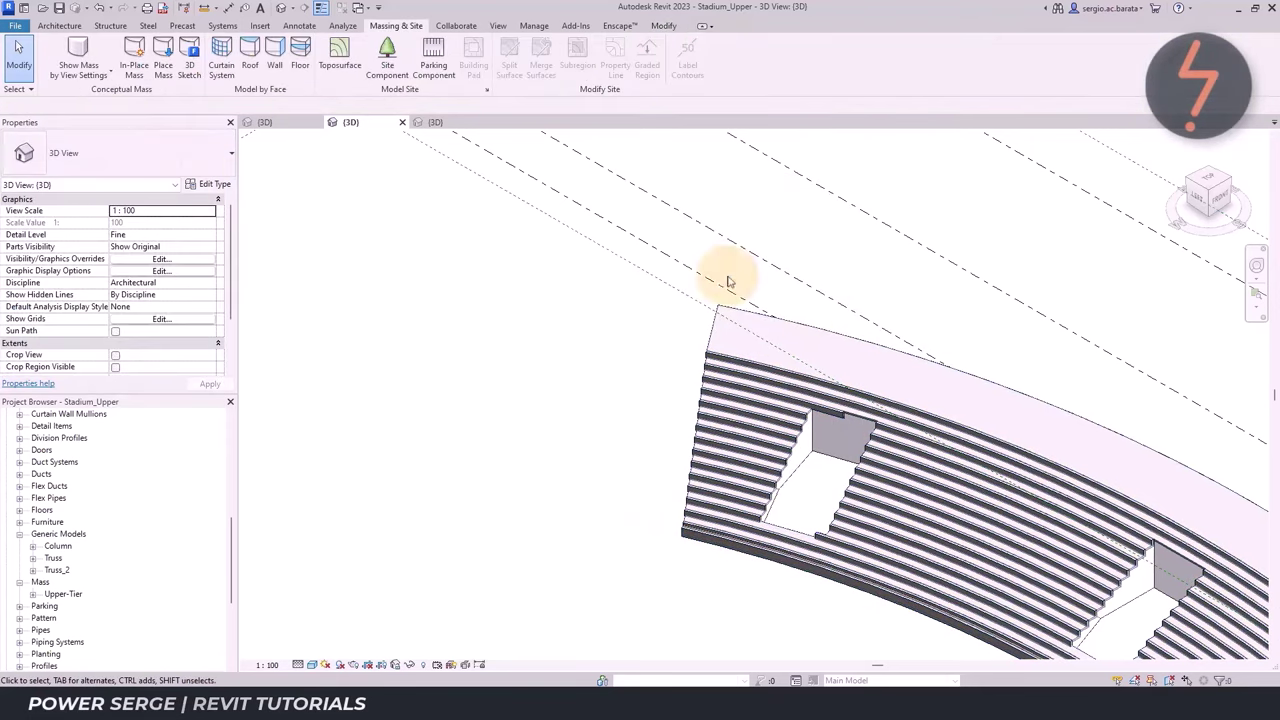
# Create a roof by face on the stepped seating faces
pyautogui.click(250, 64)
pyautogui.click(706, 390)
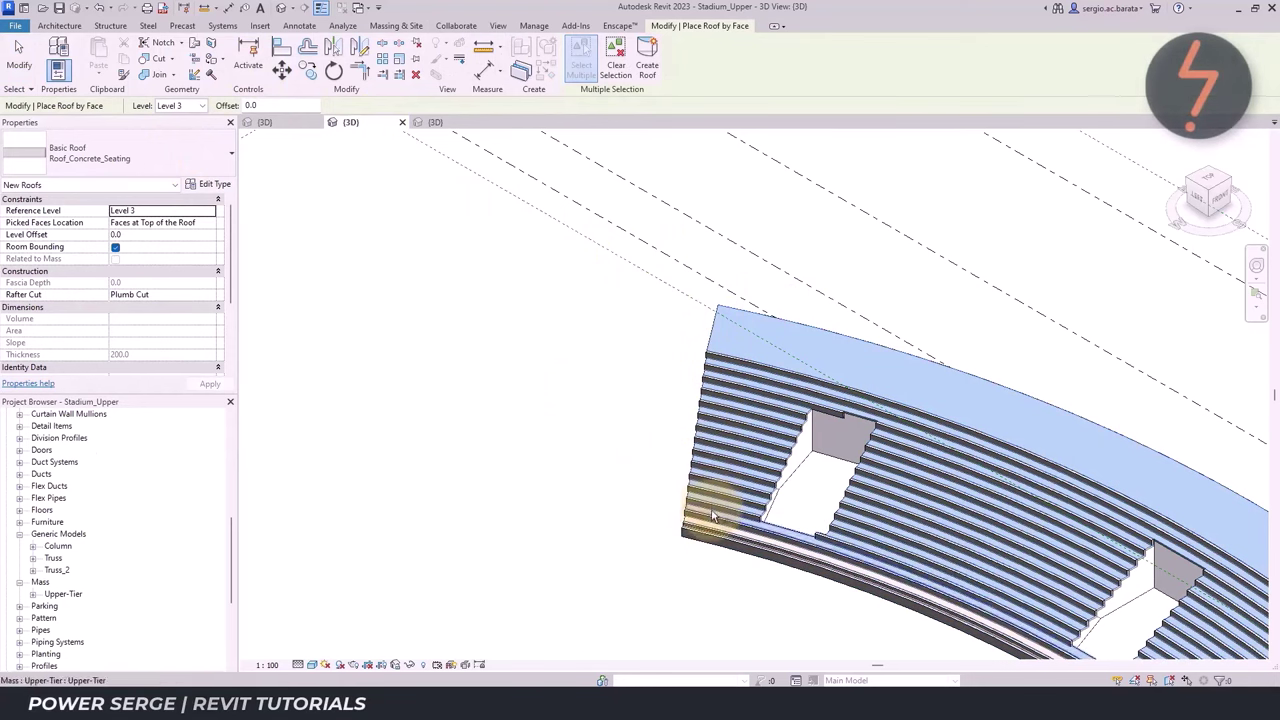
pyautogui.click(647, 65)
# Orbit the ViewCube to the stadium's other side and review the visibility settings
pyautogui.click(1188, 185)
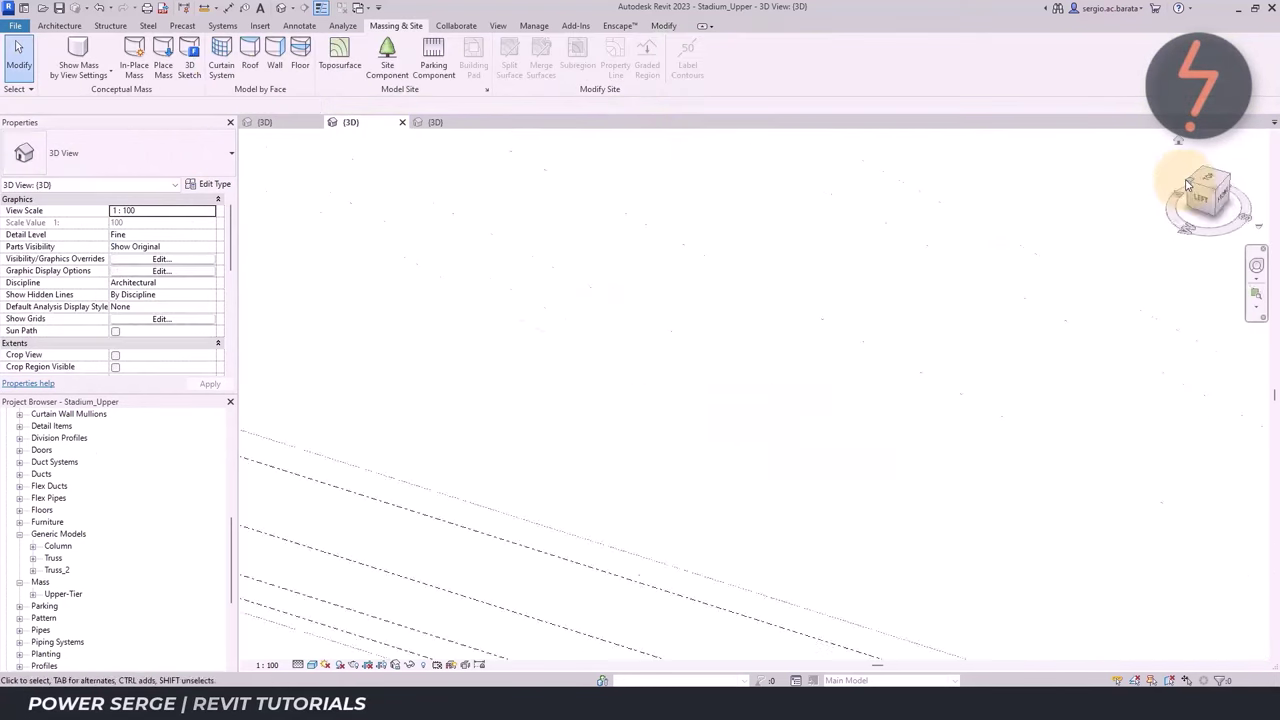
pyautogui.click(276, 60)
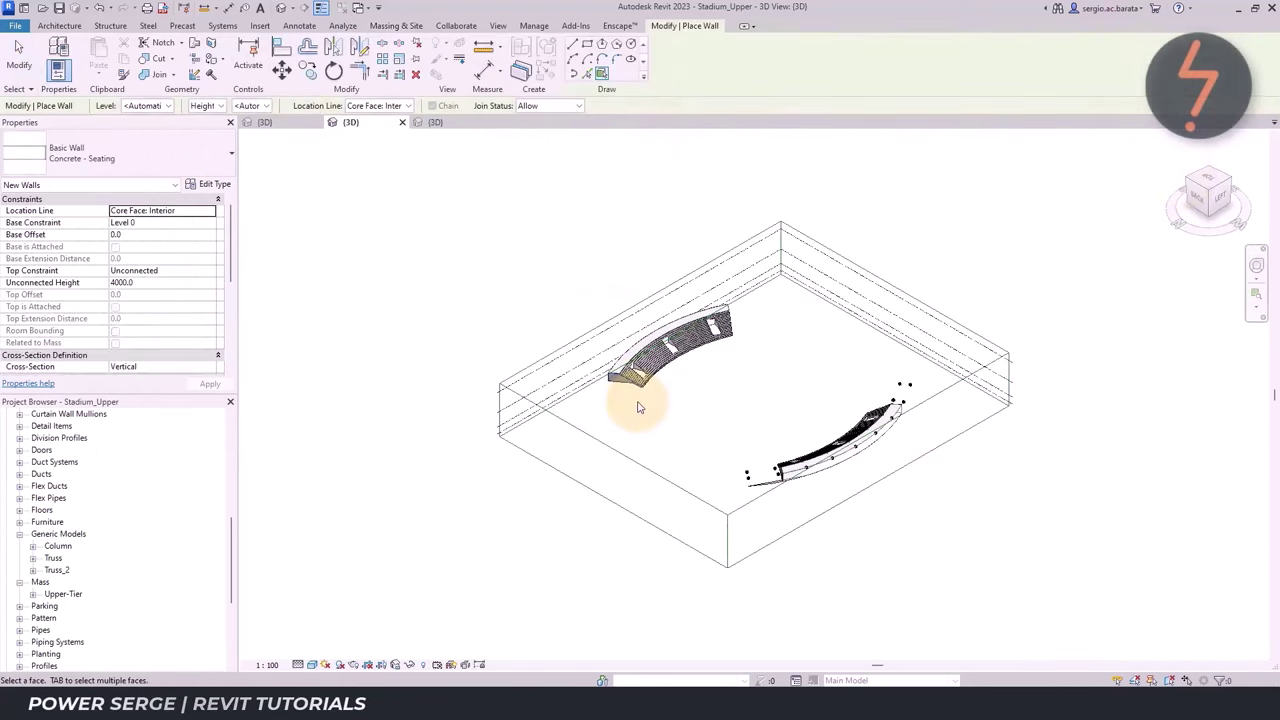
pyautogui.click(1192, 208)
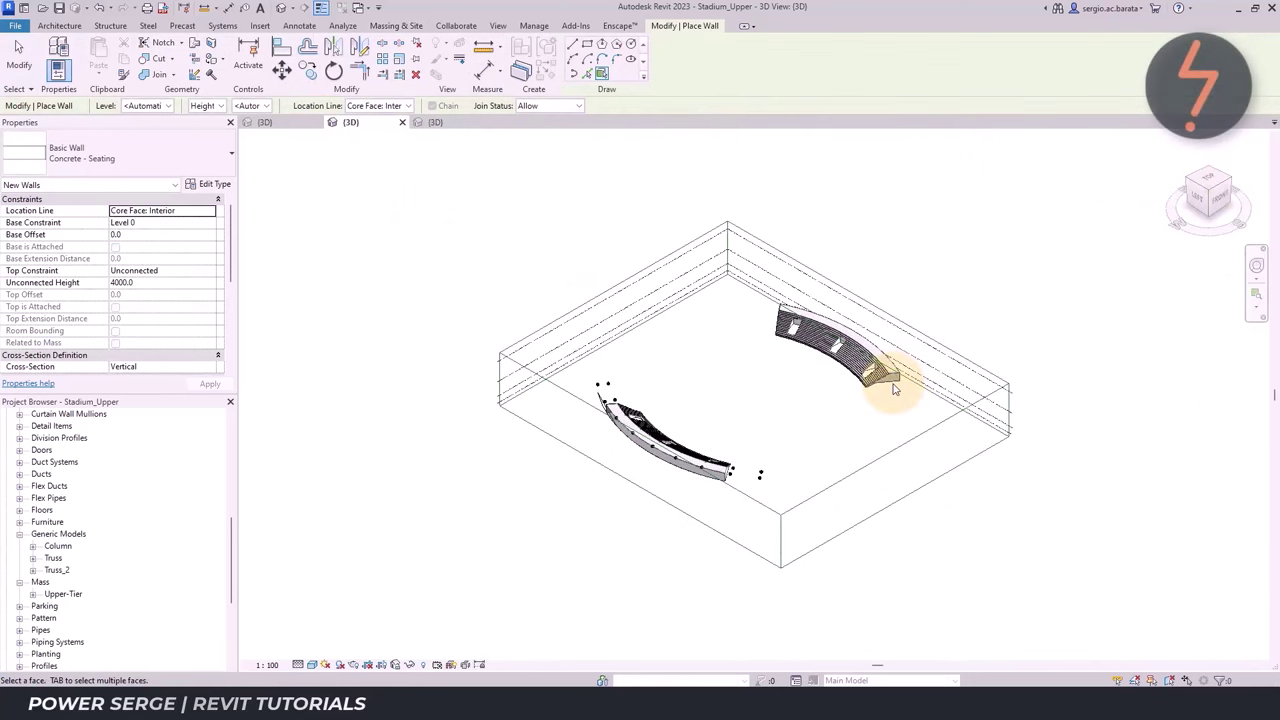
pyautogui.press('Escape')
pyautogui.press('Escape')
pyautogui.press('v')
pyautogui.press('v')
pyautogui.scroll(-5, 386, 486)
pyautogui.press('Return')
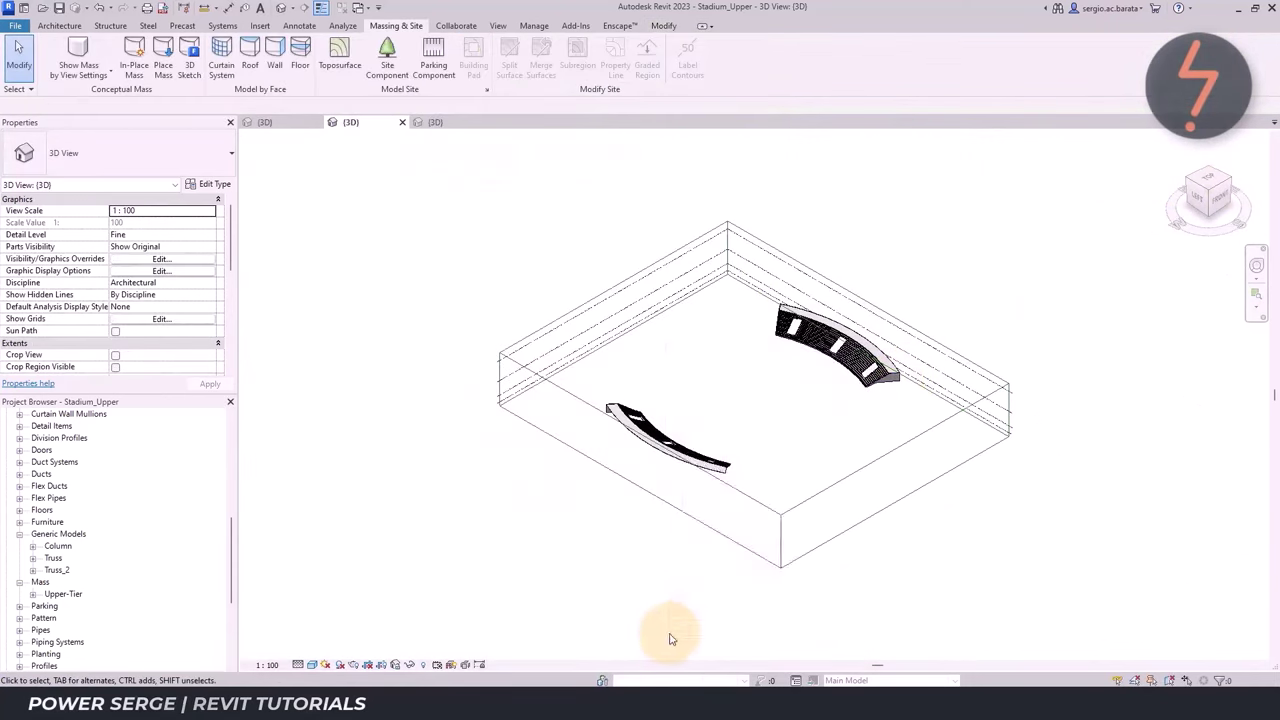
pyautogui.rightClick(671, 639)
pyautogui.click(646, 616)
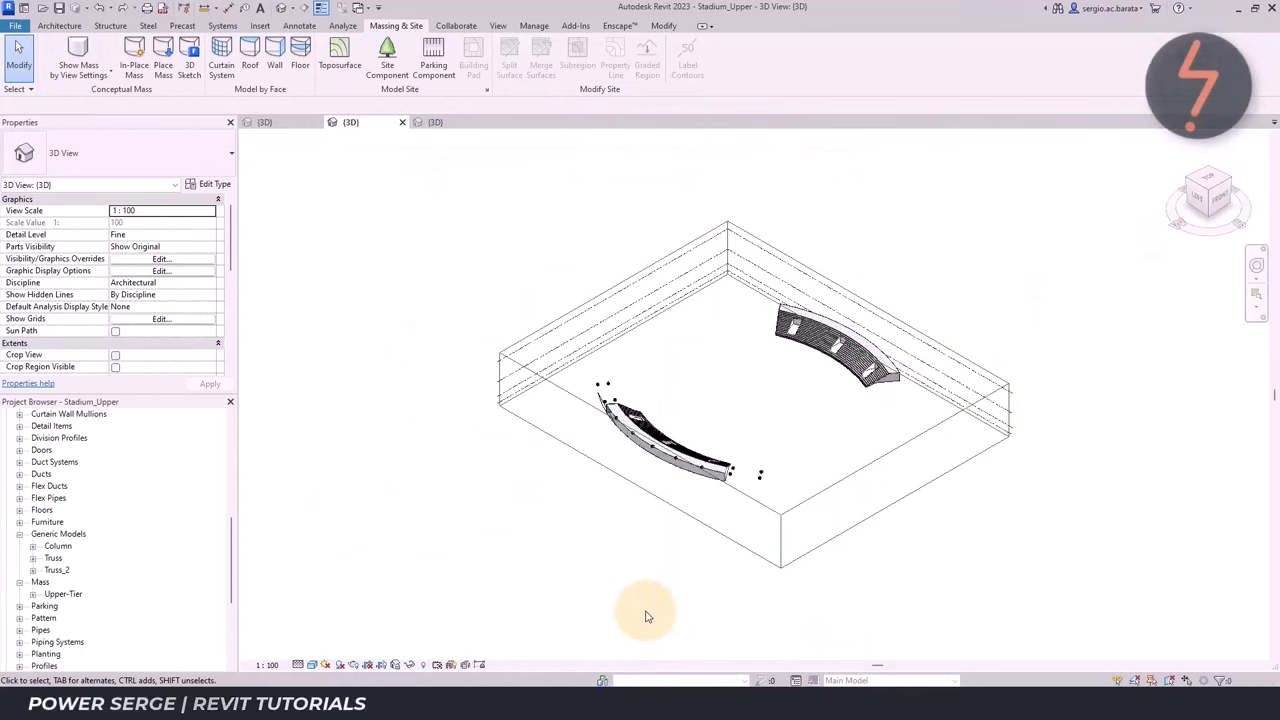
# Orbit around the model from front to back, then hide the Mass category via VV
pyautogui.click(1218, 203)
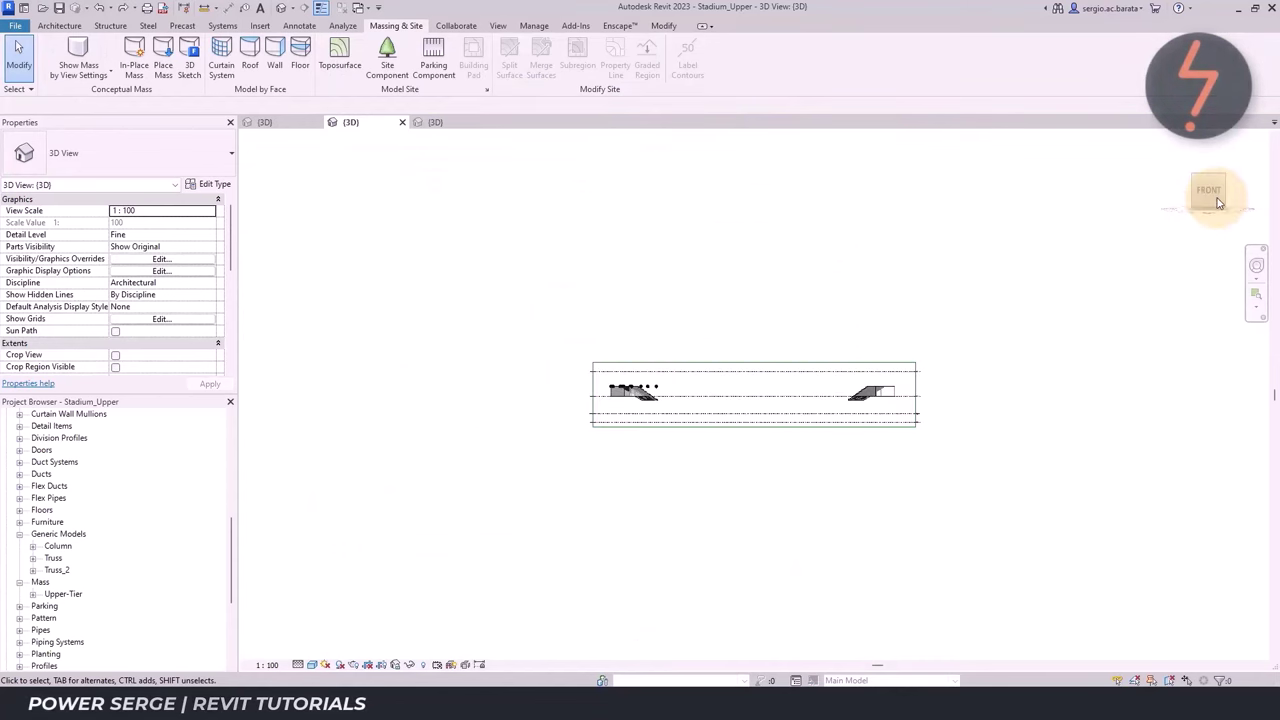
pyautogui.click(274, 67)
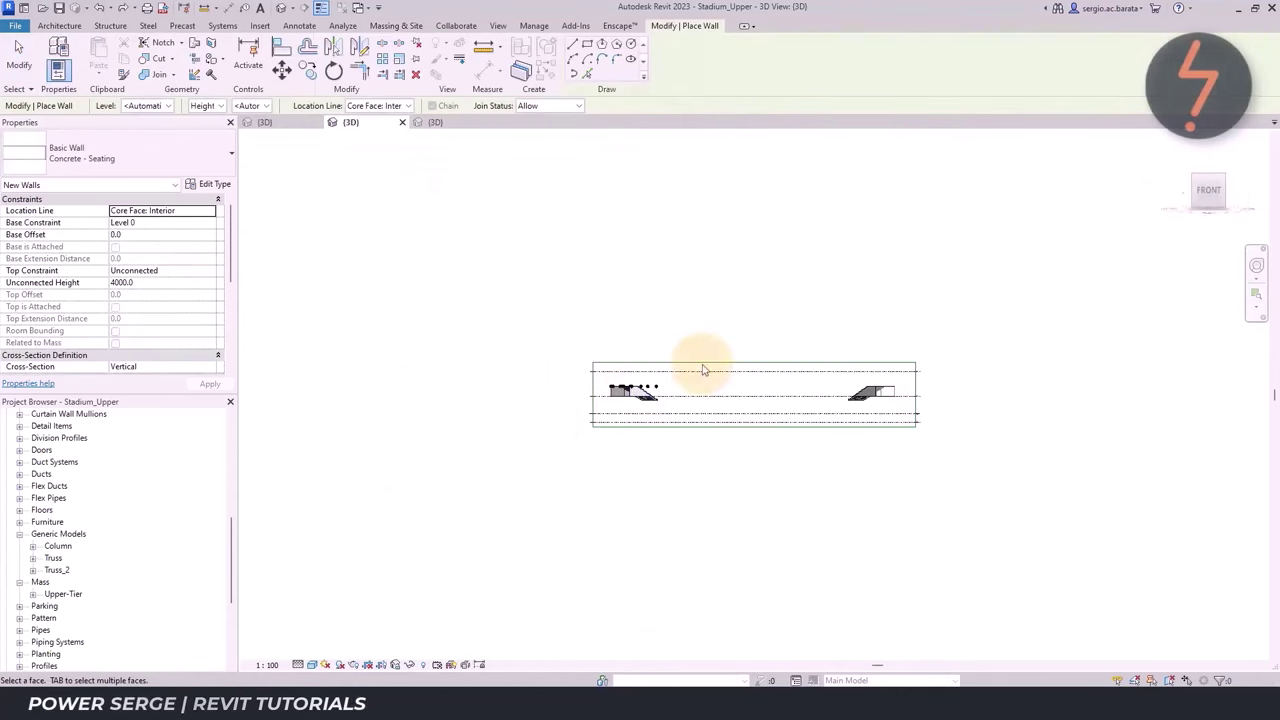
pyautogui.click(1196, 181)
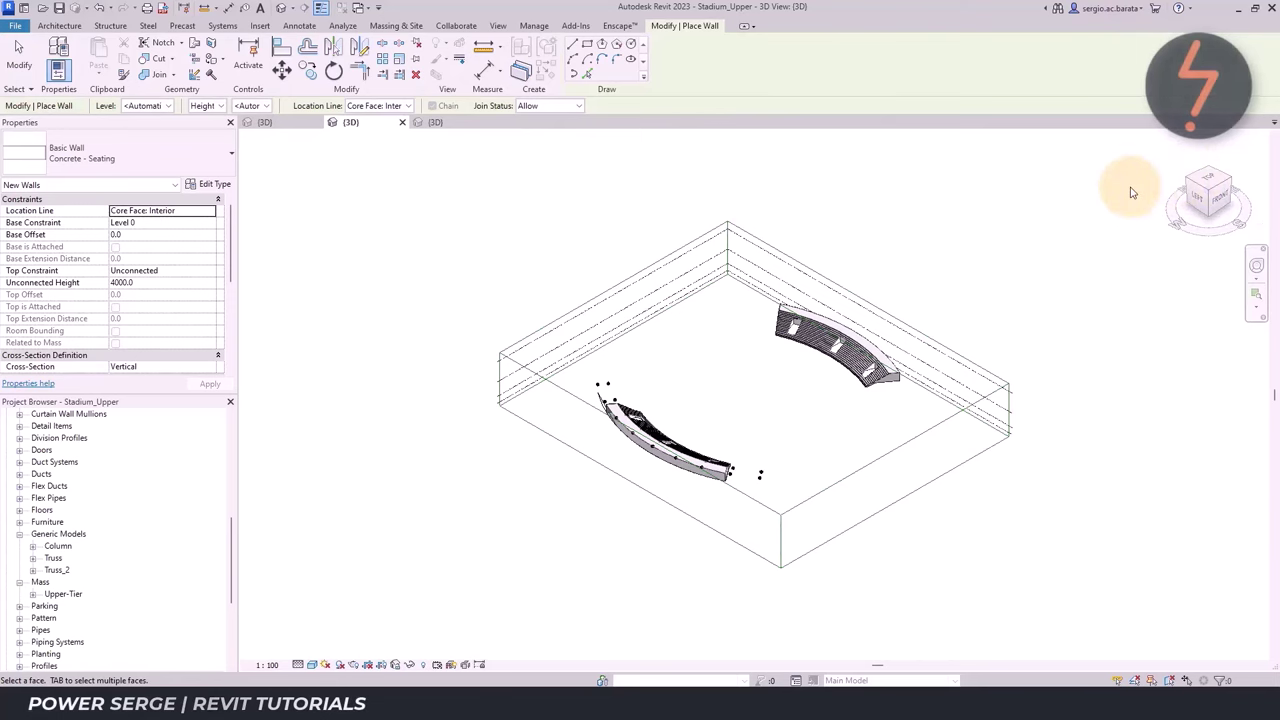
pyautogui.click(396, 25)
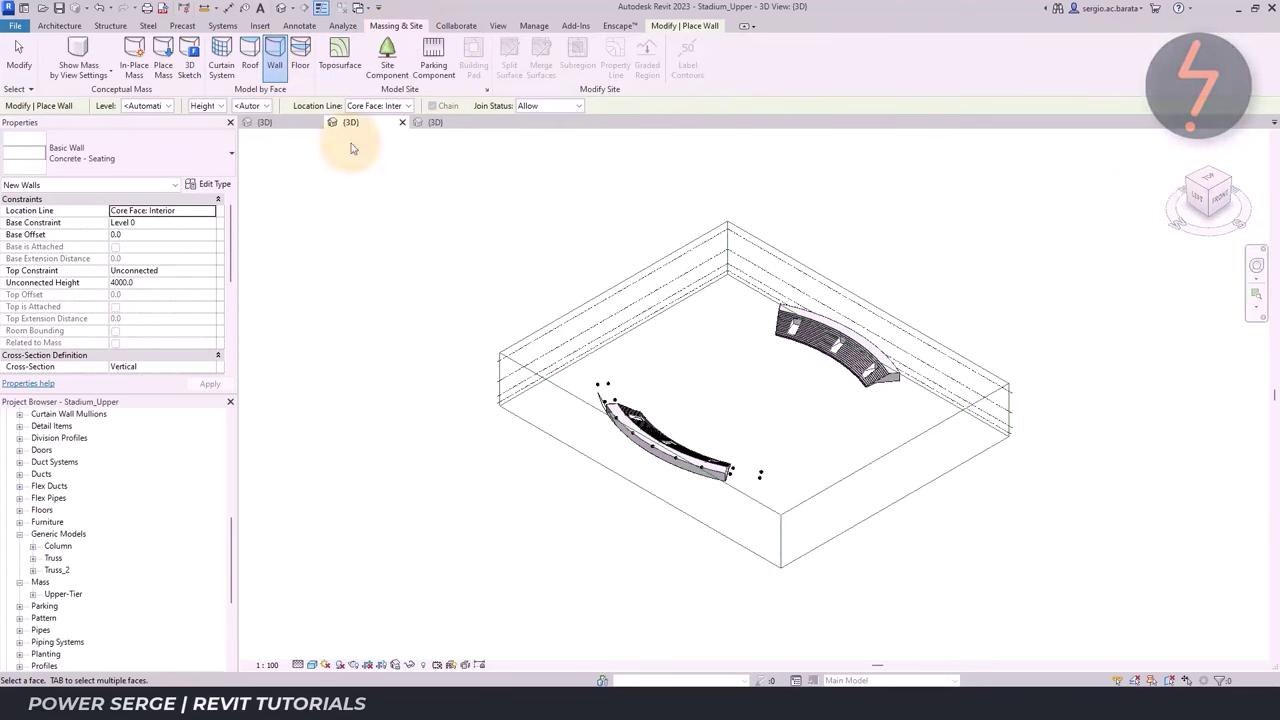
pyautogui.click(1212, 172)
pyautogui.press('Escape')
pyautogui.press('Escape')
pyautogui.press('v')
pyautogui.press('v')
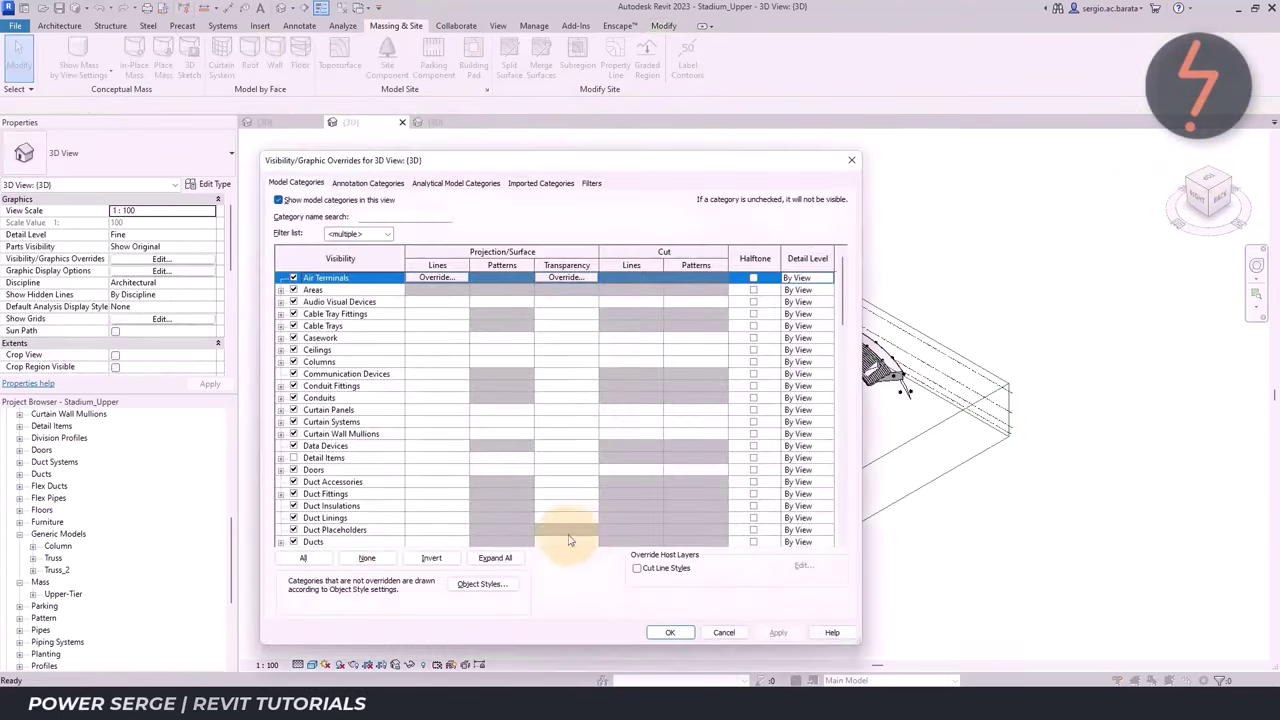
pyautogui.scroll(-5, 584, 542)
pyautogui.click(675, 637)
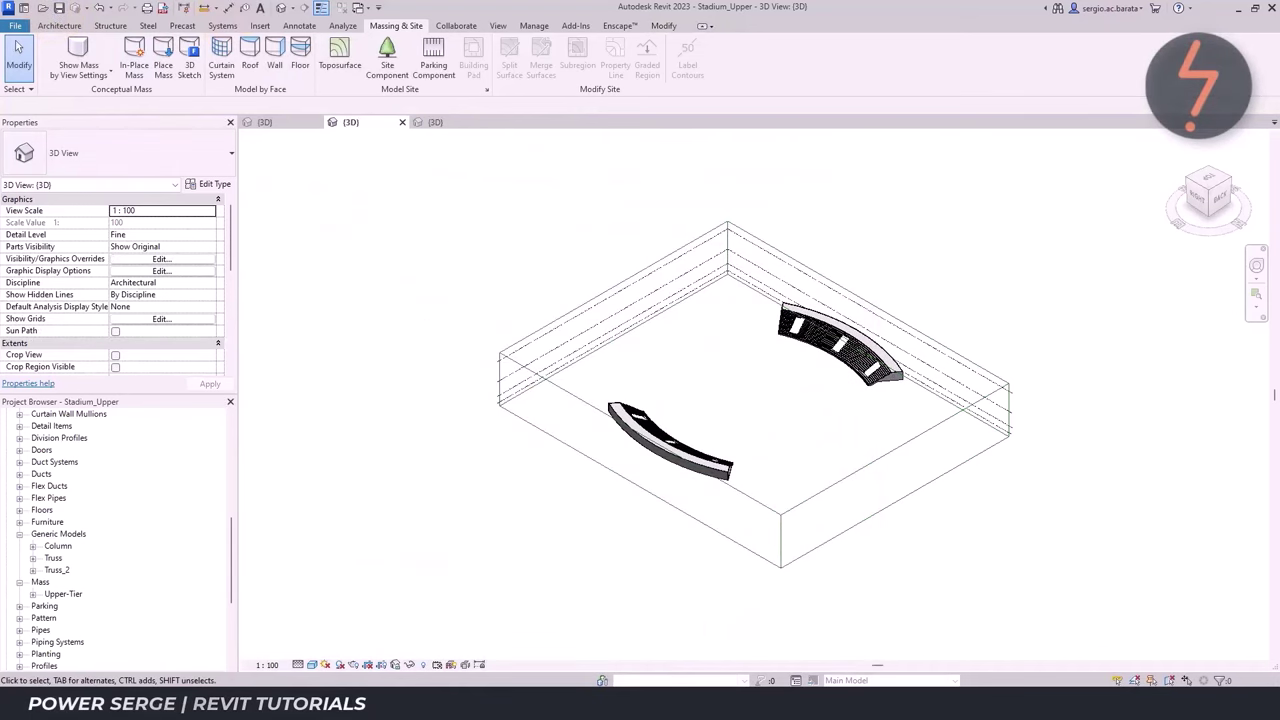
# Return to Stadium and link Stadium_Upper.rvt into it
pyautogui.click(402, 122)
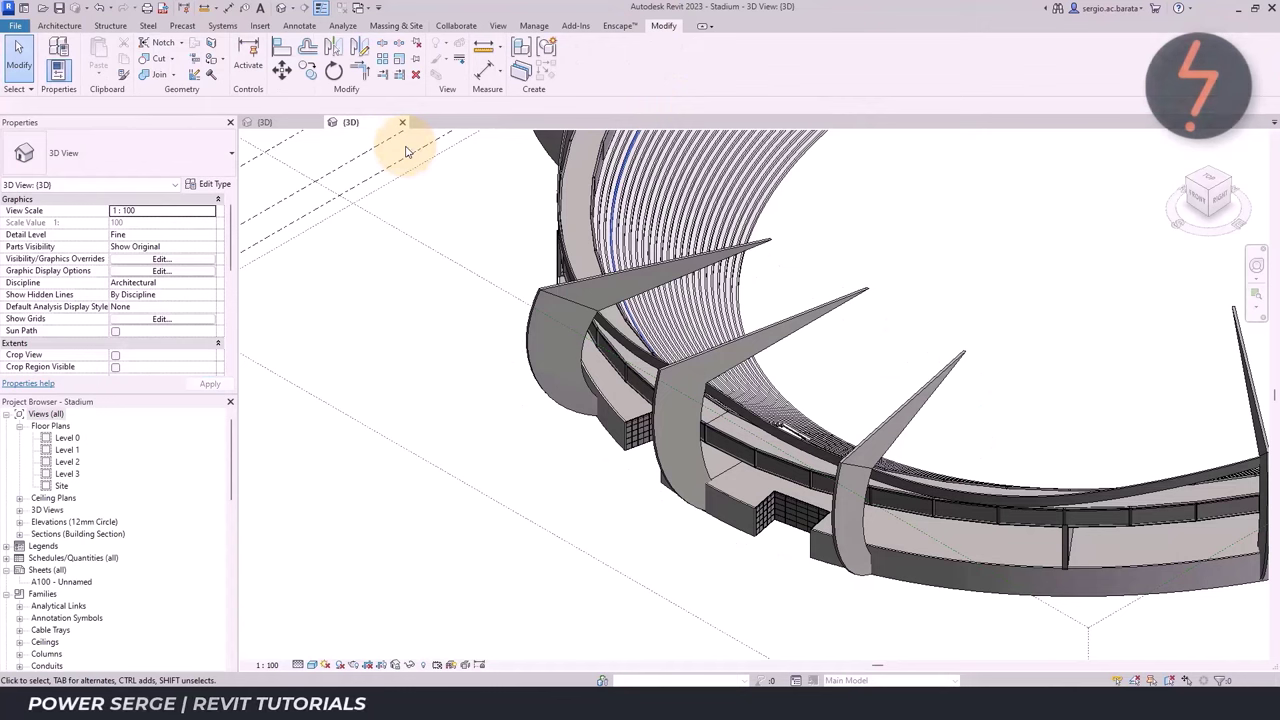
pyautogui.rightClick(458, 224)
pyautogui.click(457, 205)
pyautogui.click(259, 25)
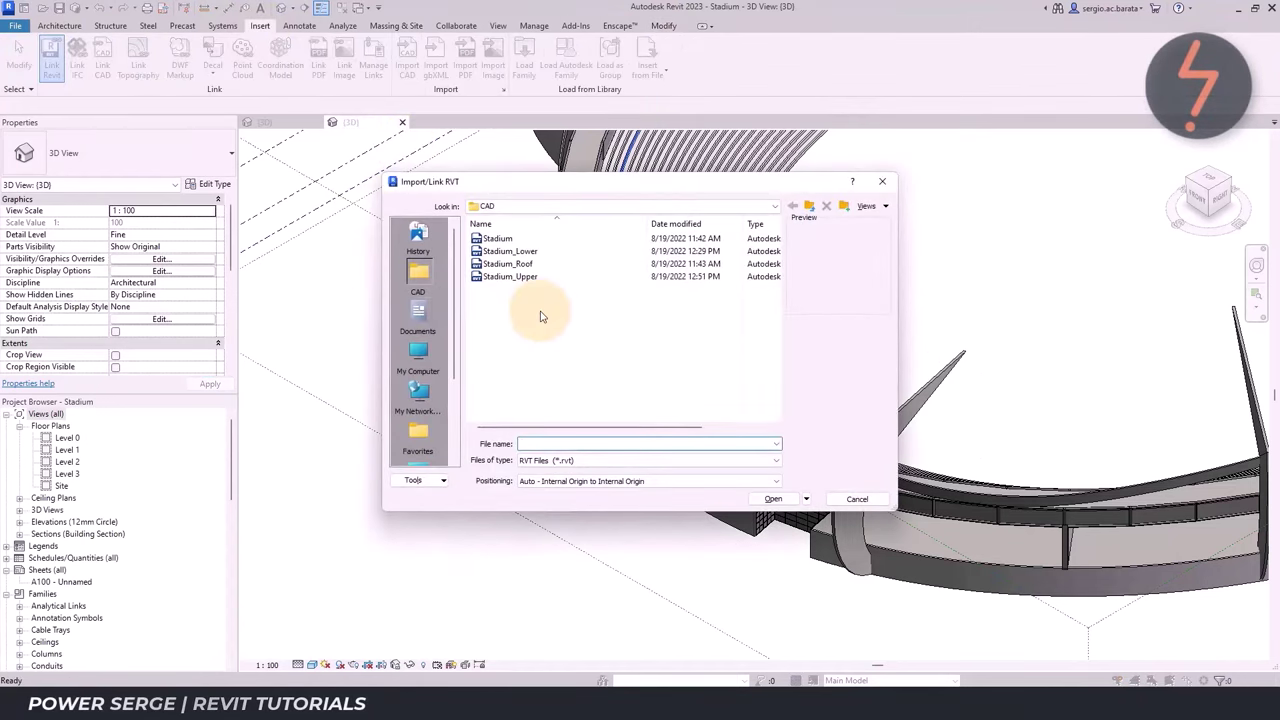
pyautogui.click(532, 280)
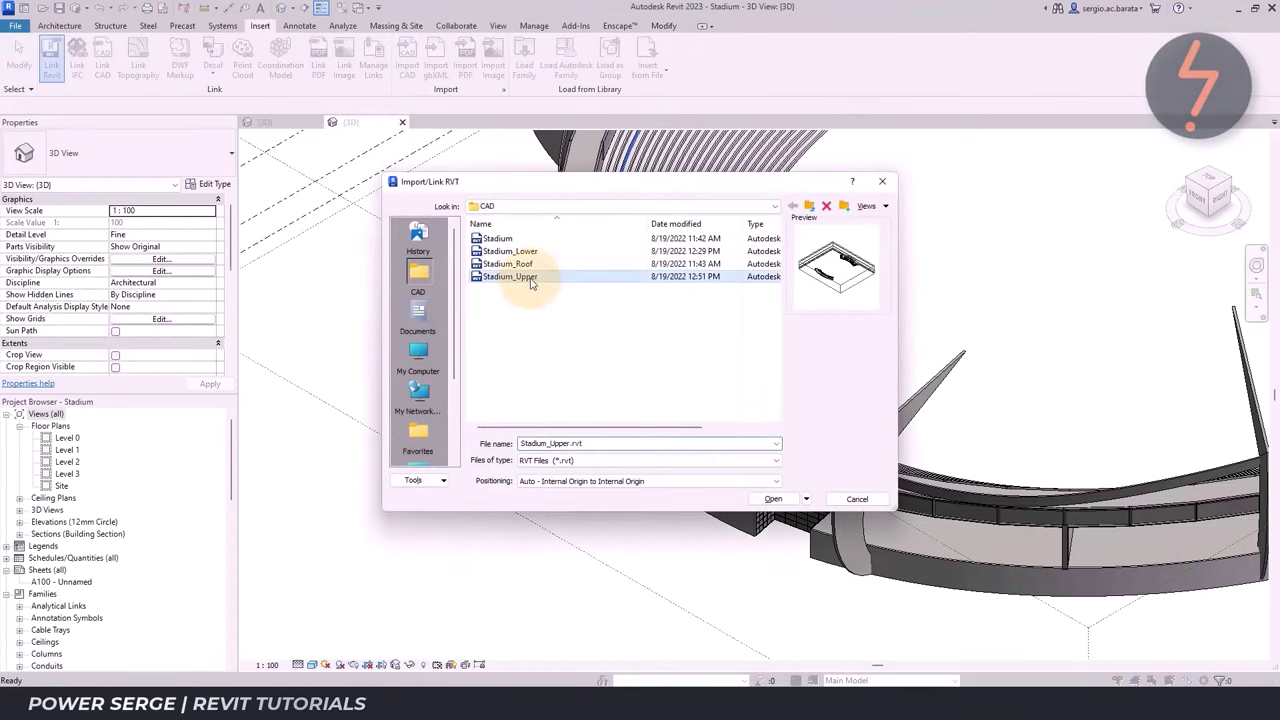
pyautogui.click(773, 498)
# Switch to the Stadium_Roof project's 3D view
pyautogui.scroll(-2, 624, 519)
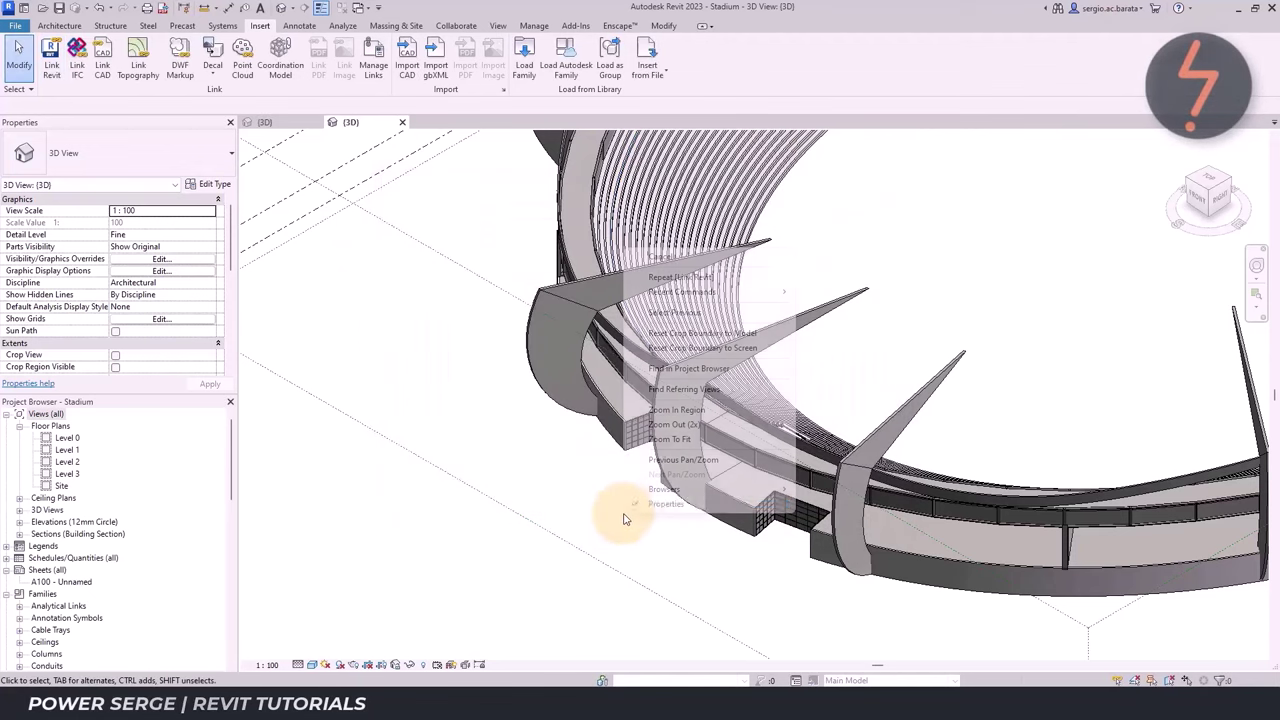
pyautogui.scroll(-1, 614, 486)
pyautogui.scroll(-4, 520, 530)
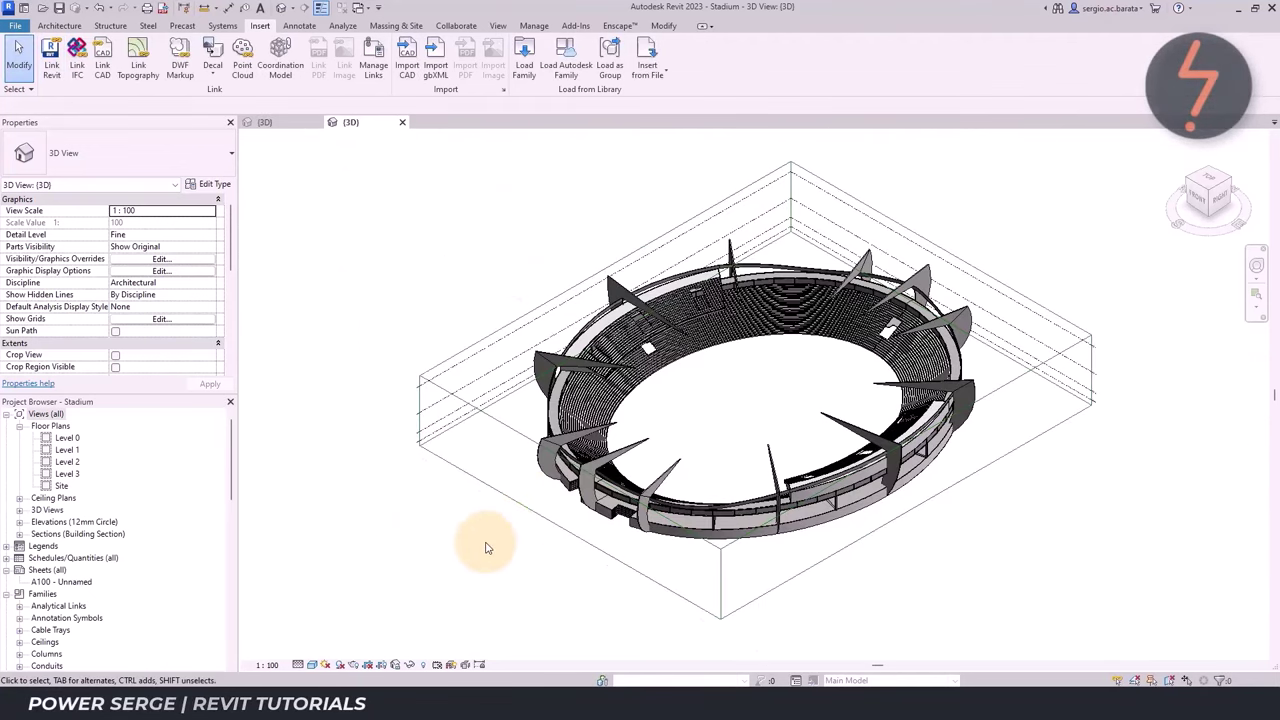
pyautogui.click(265, 122)
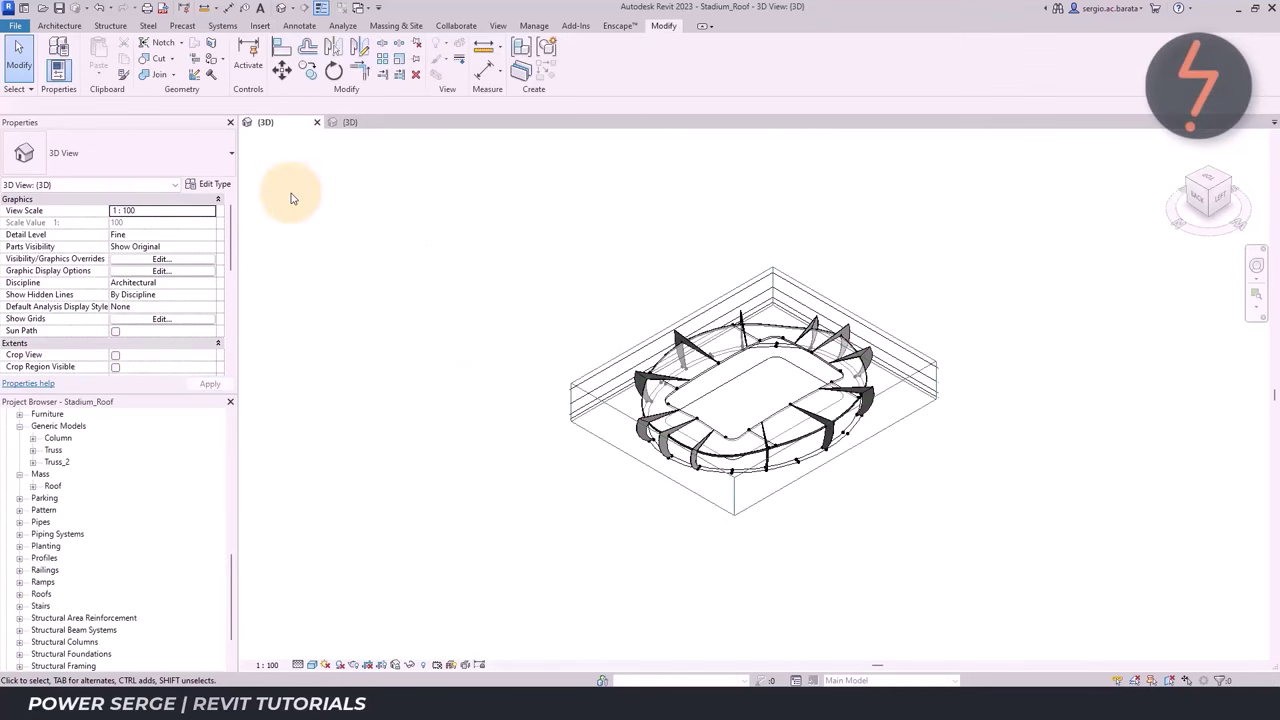
# Zoom in and create roof type Roof_Generic-1000mm with a 1000 mm structure
pyautogui.rightClick(345, 208)
pyautogui.click(380, 371)
pyautogui.moveTo(578, 253); pyautogui.dragTo(893, 490)
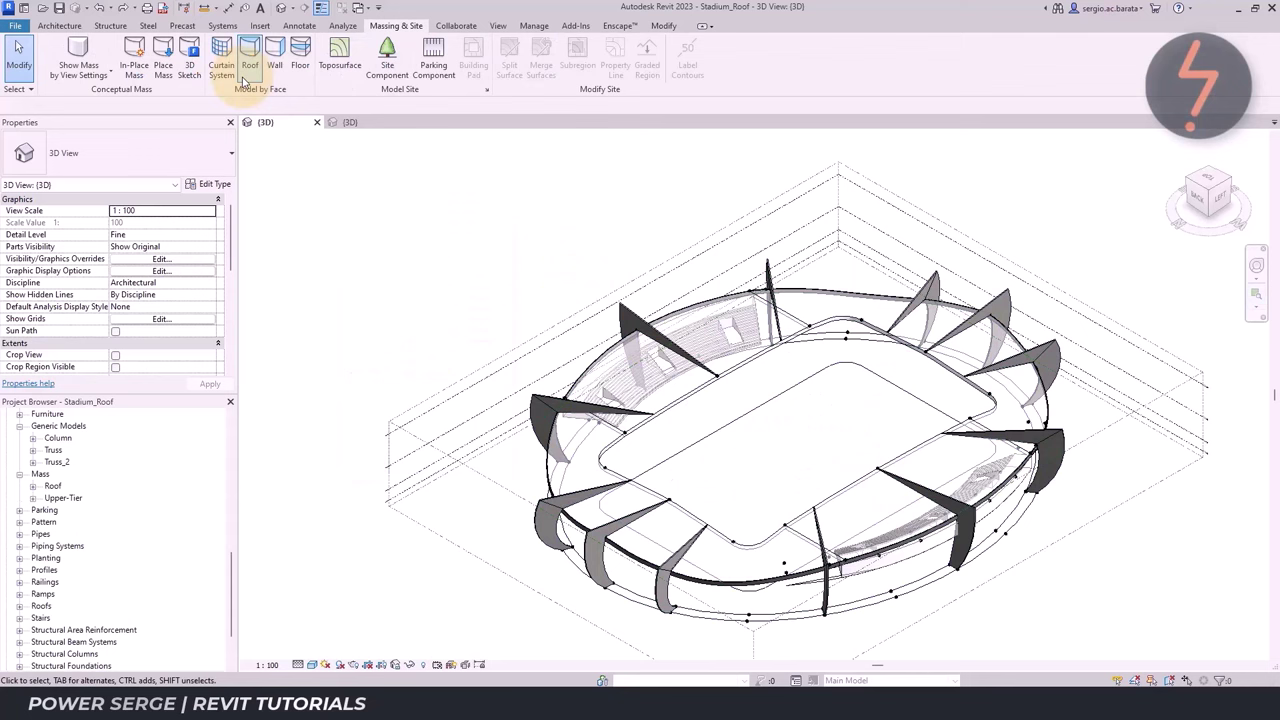
pyautogui.click(249, 66)
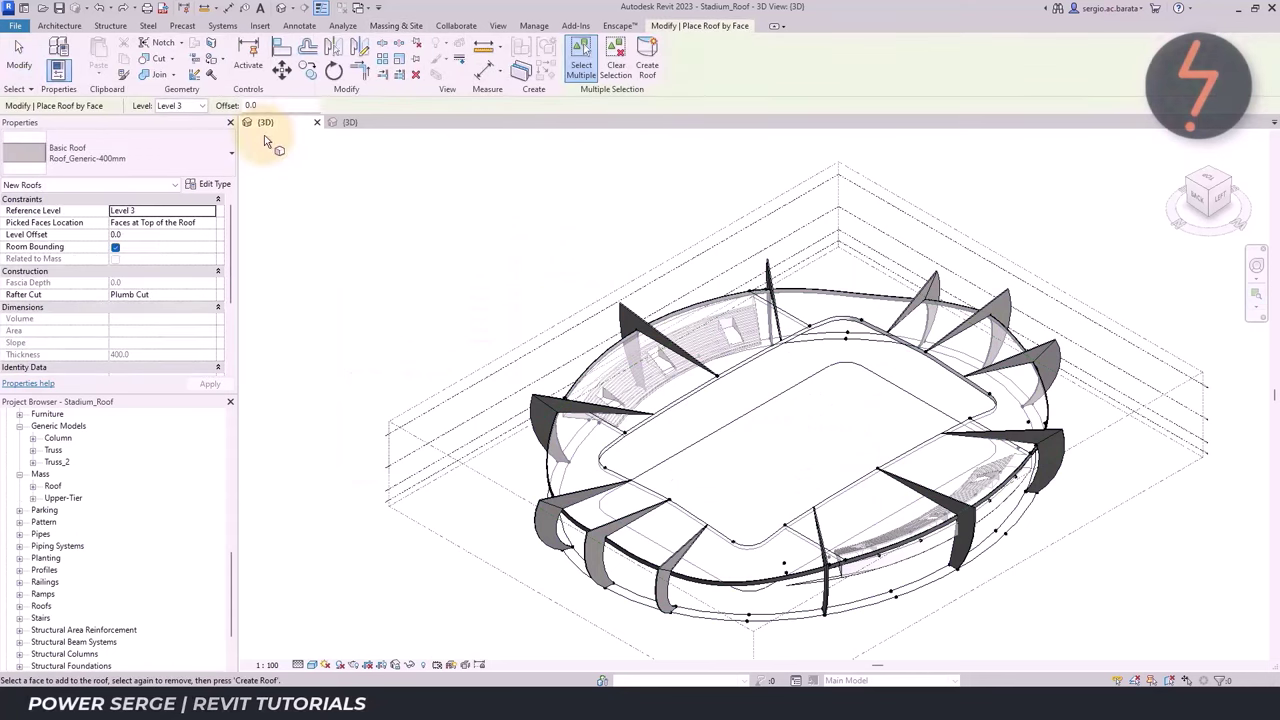
pyautogui.click(214, 185)
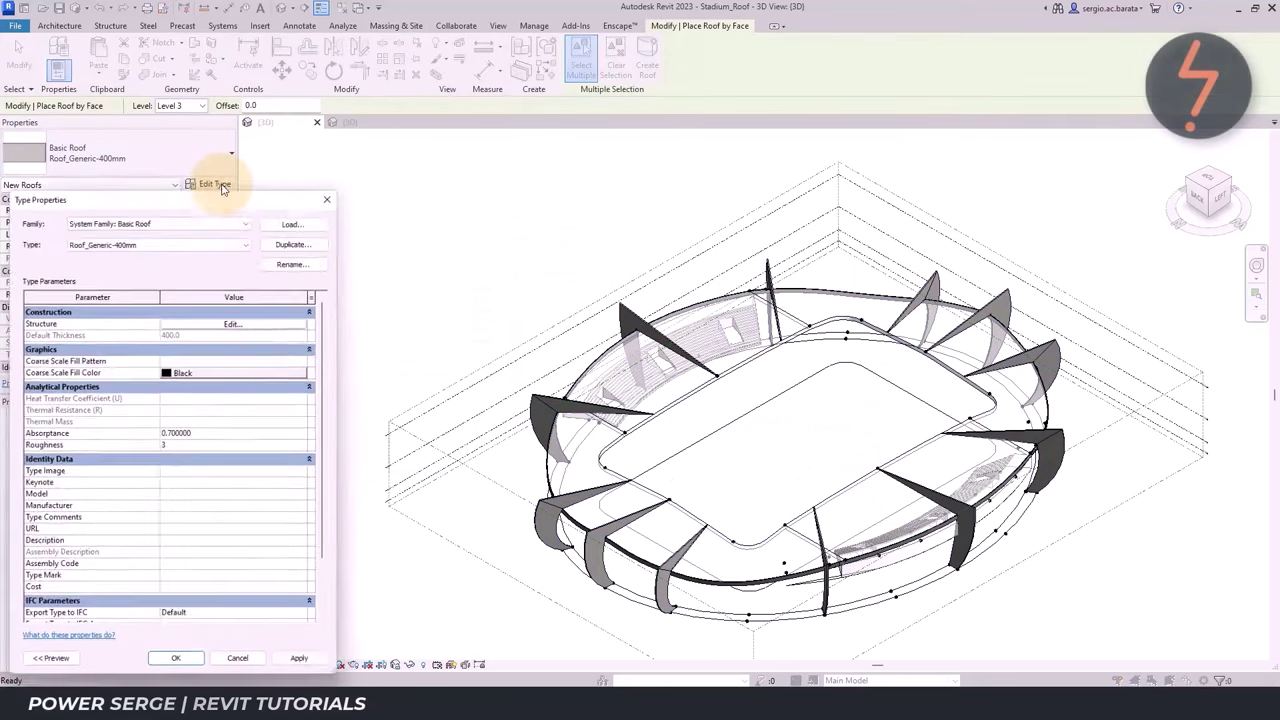
pyautogui.click(306, 242)
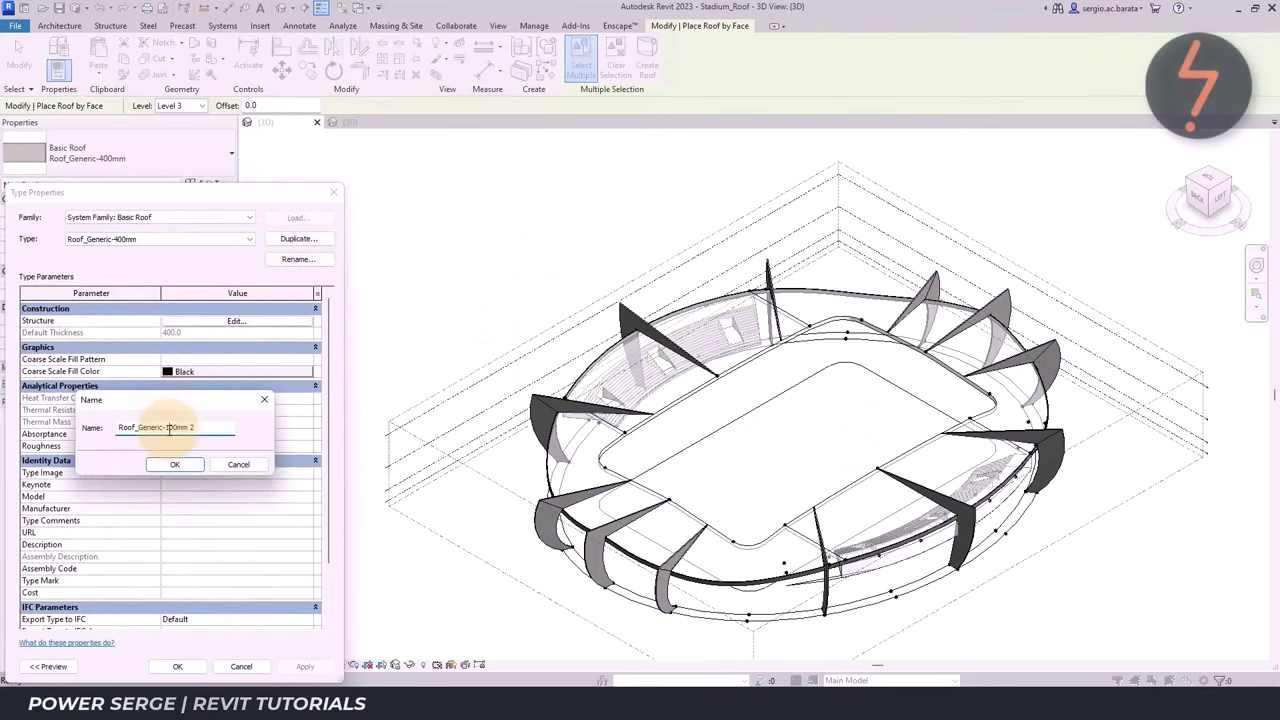
pyautogui.click(174, 464)
pyautogui.click(236, 321)
pyautogui.write('1000')
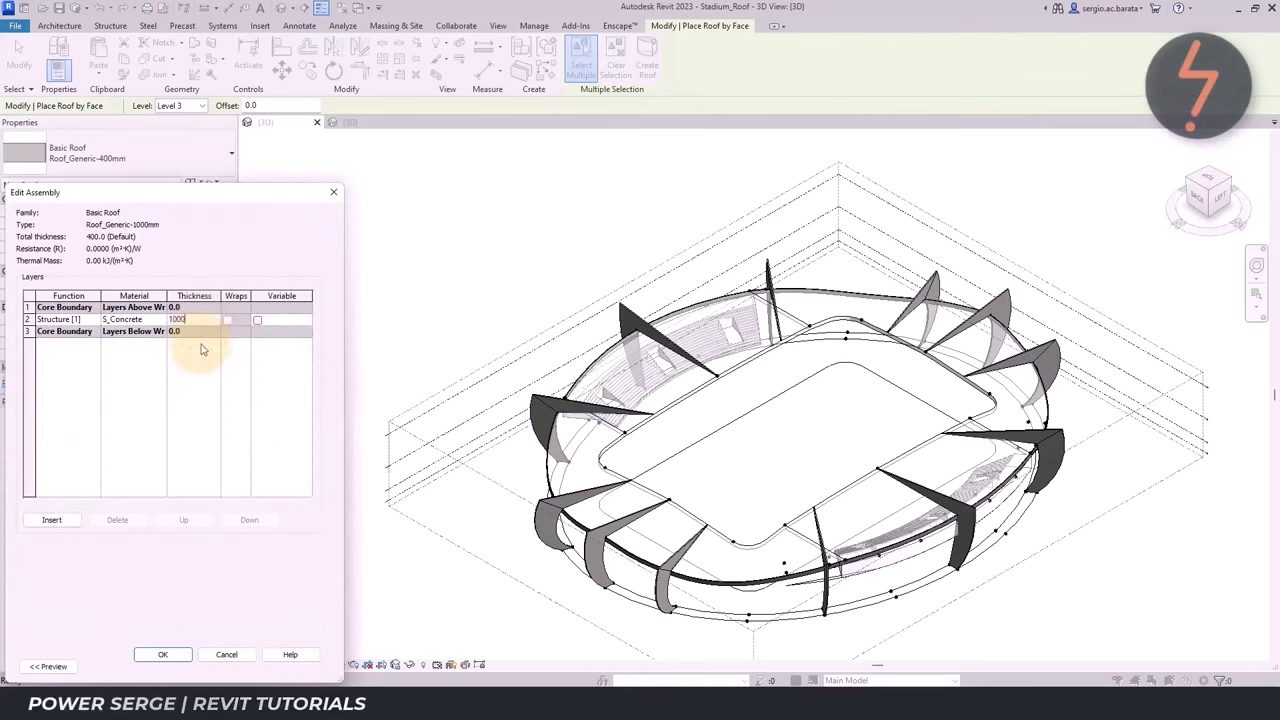
pyautogui.click(163, 654)
pyautogui.click(180, 663)
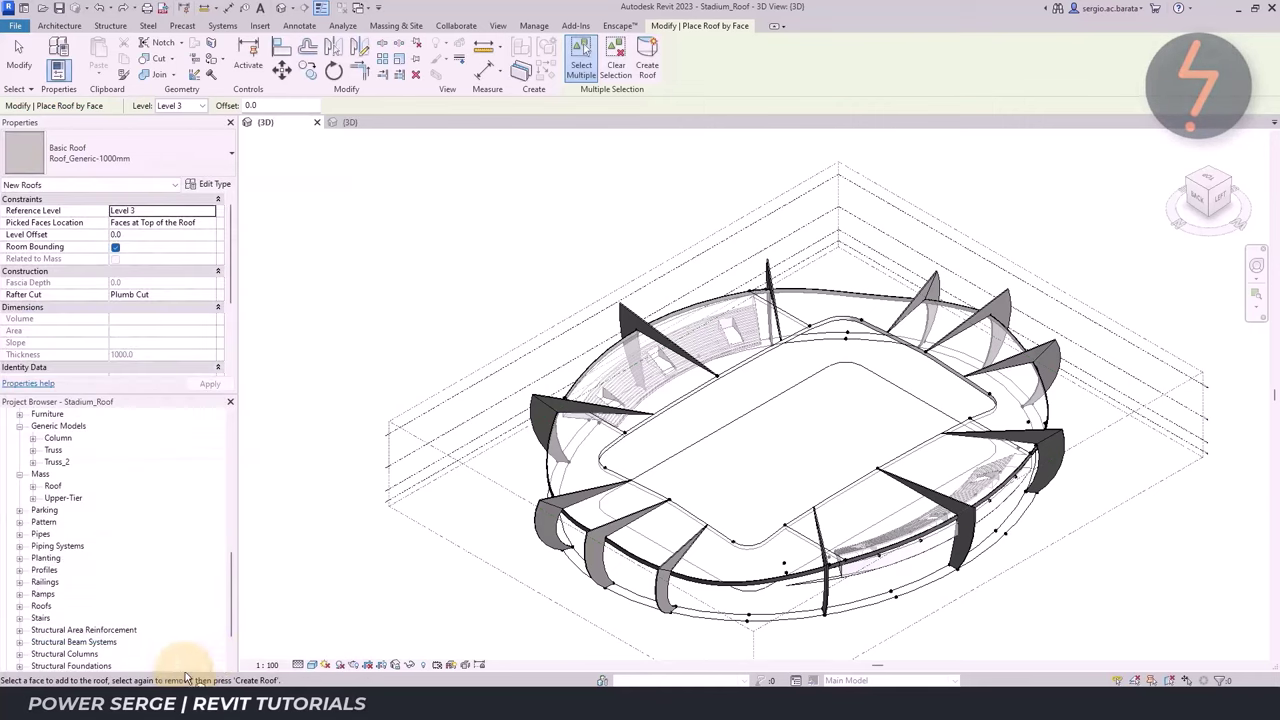
# Pick the three roof mass faces to create the Roof_Generic-1000mm roof
pyautogui.click(722, 302)
pyautogui.click(820, 294)
pyautogui.click(537, 428)
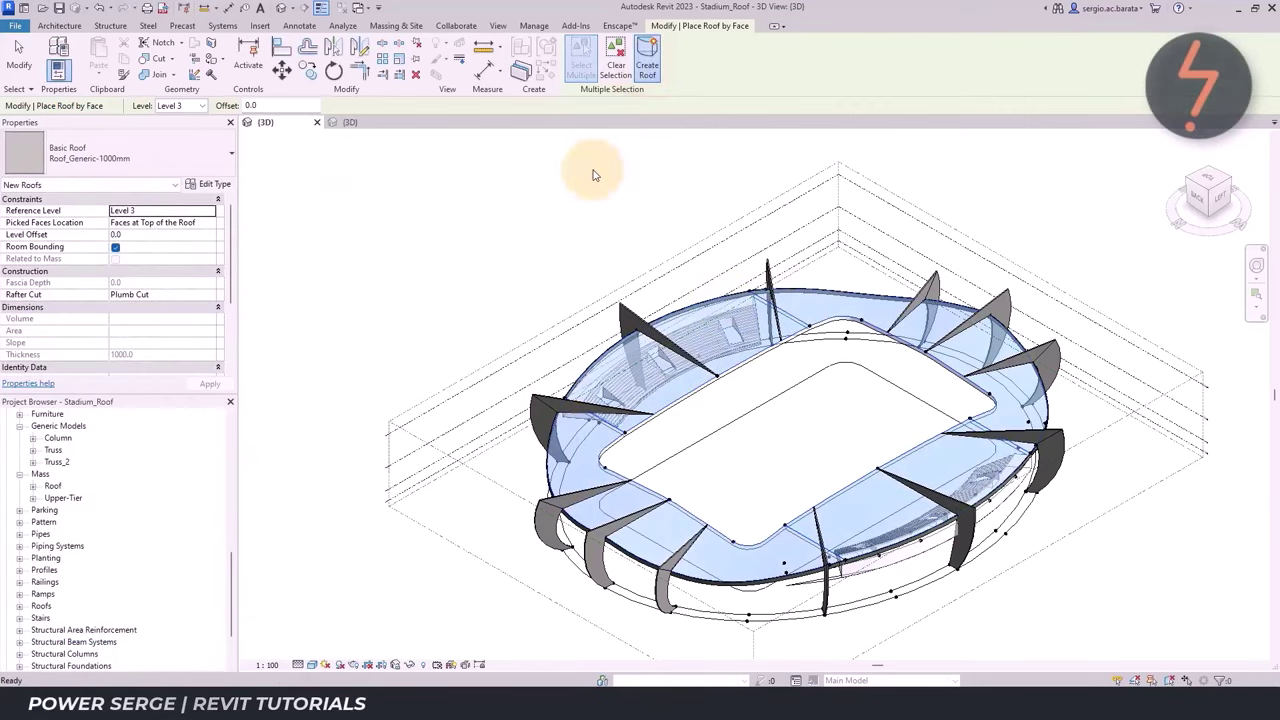
pyautogui.press('Escape')
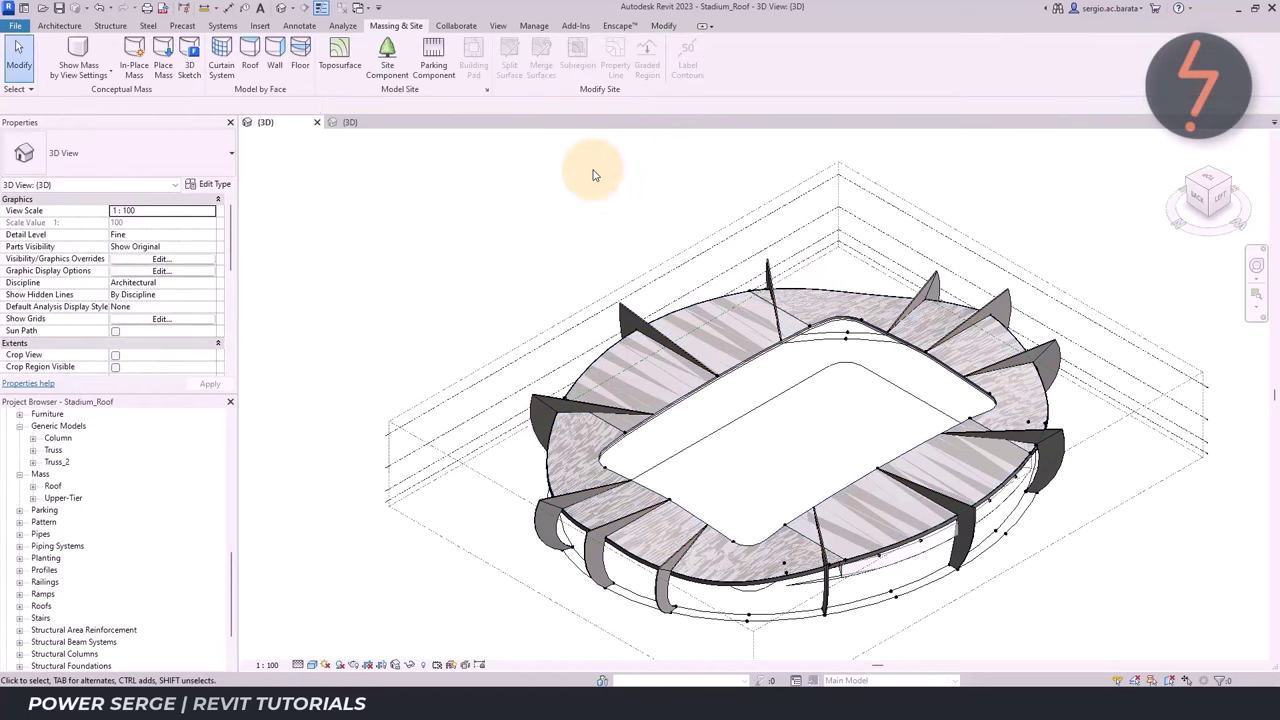
# Hide the Mass category in the Stadium_Roof view
pyautogui.press('v')
pyautogui.press('v')
pyautogui.scroll(-10, 300, 470)
pyautogui.click(298, 514)
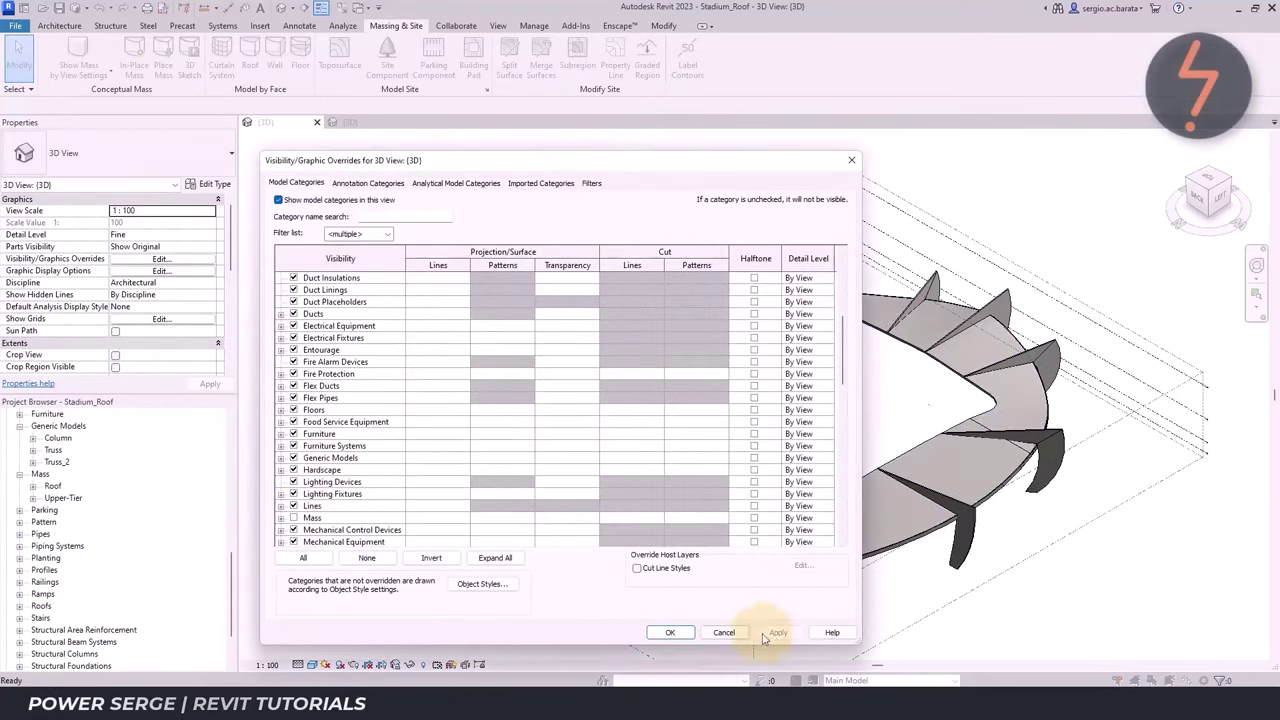
pyautogui.click(661, 632)
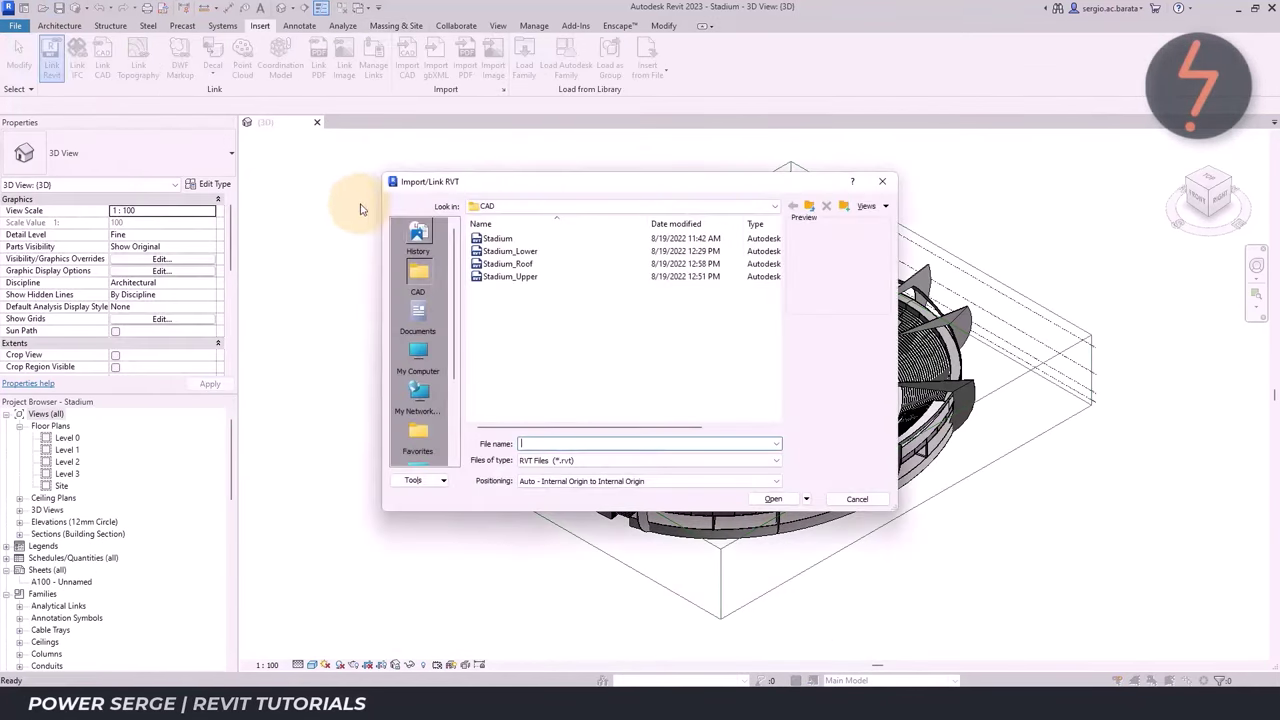
# Link Stadium_Roof.rvt into the Stadium project
pyautogui.click(507, 263)
pyautogui.click(773, 499)
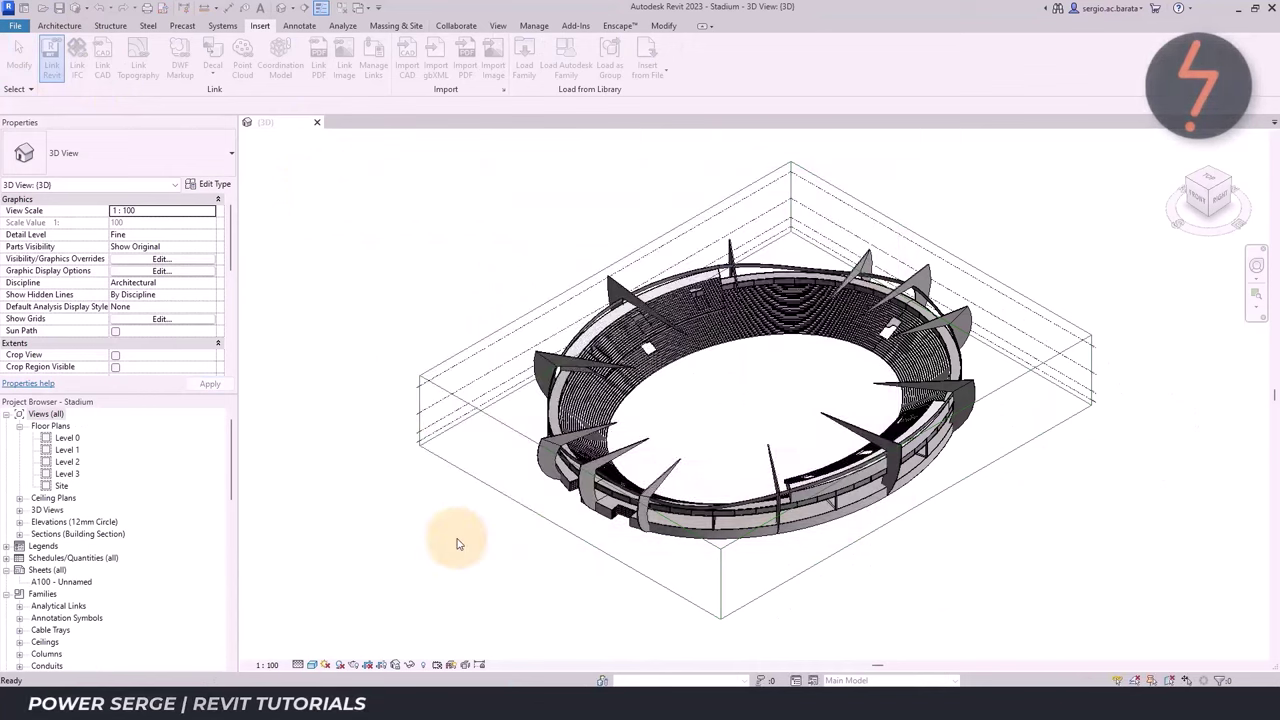
pyautogui.moveTo(232, 455); pyautogui.dragTo(232, 560)
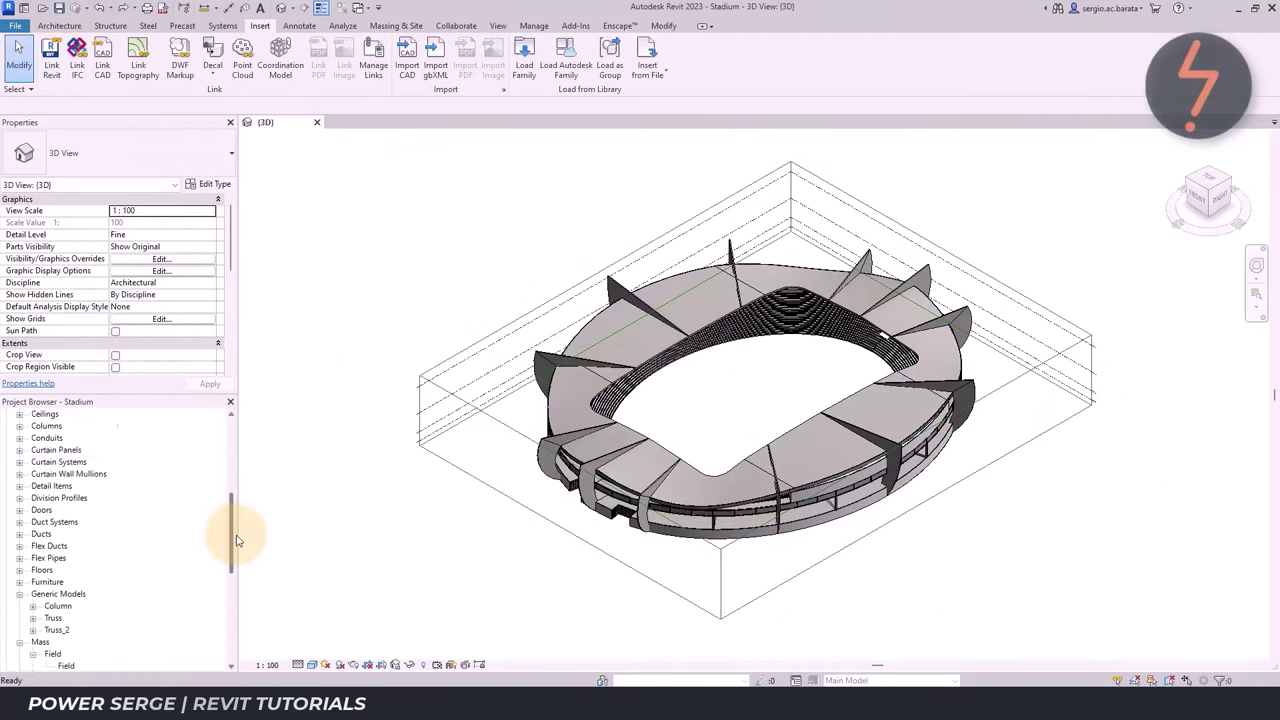
# Delete the Lower-Tier and Upper-Tier mass families from the Project Browser
pyautogui.rightClick(165, 570)
pyautogui.click(190, 420)
pyautogui.press('Return')
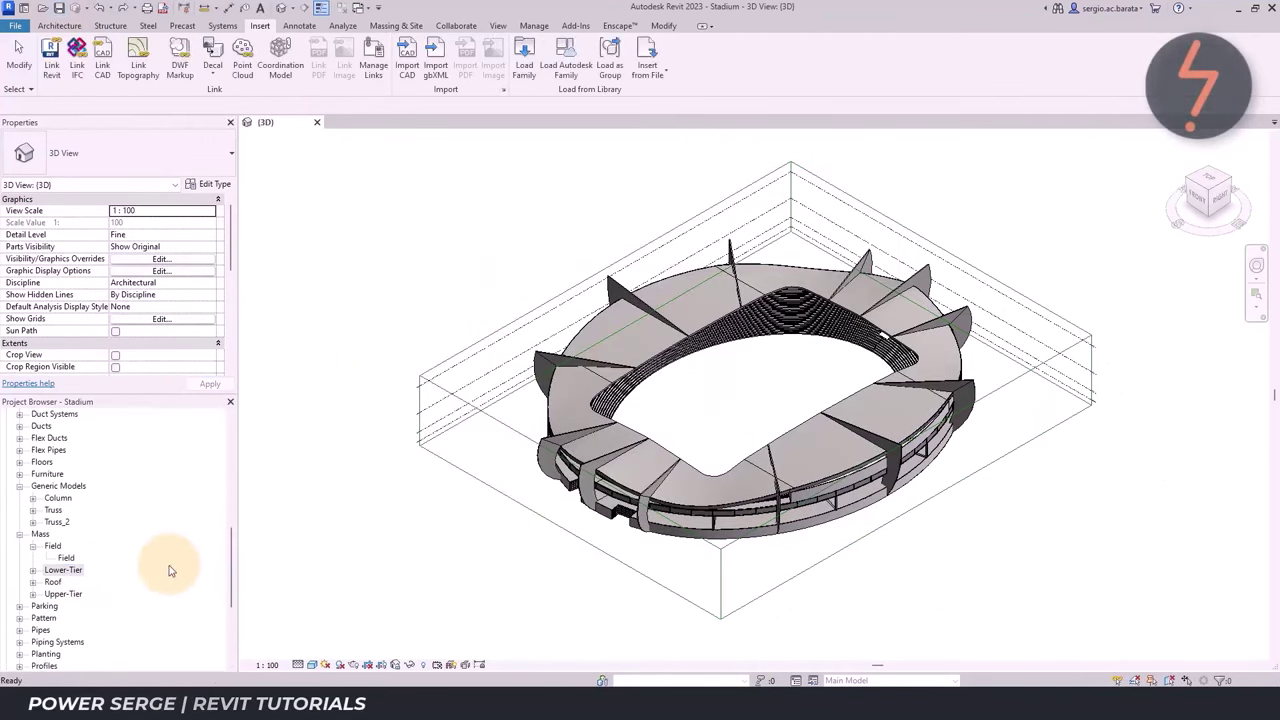
pyautogui.rightClick(165, 570)
pyautogui.click(86, 566)
pyautogui.rightClick(86, 568)
pyautogui.click(172, 418)
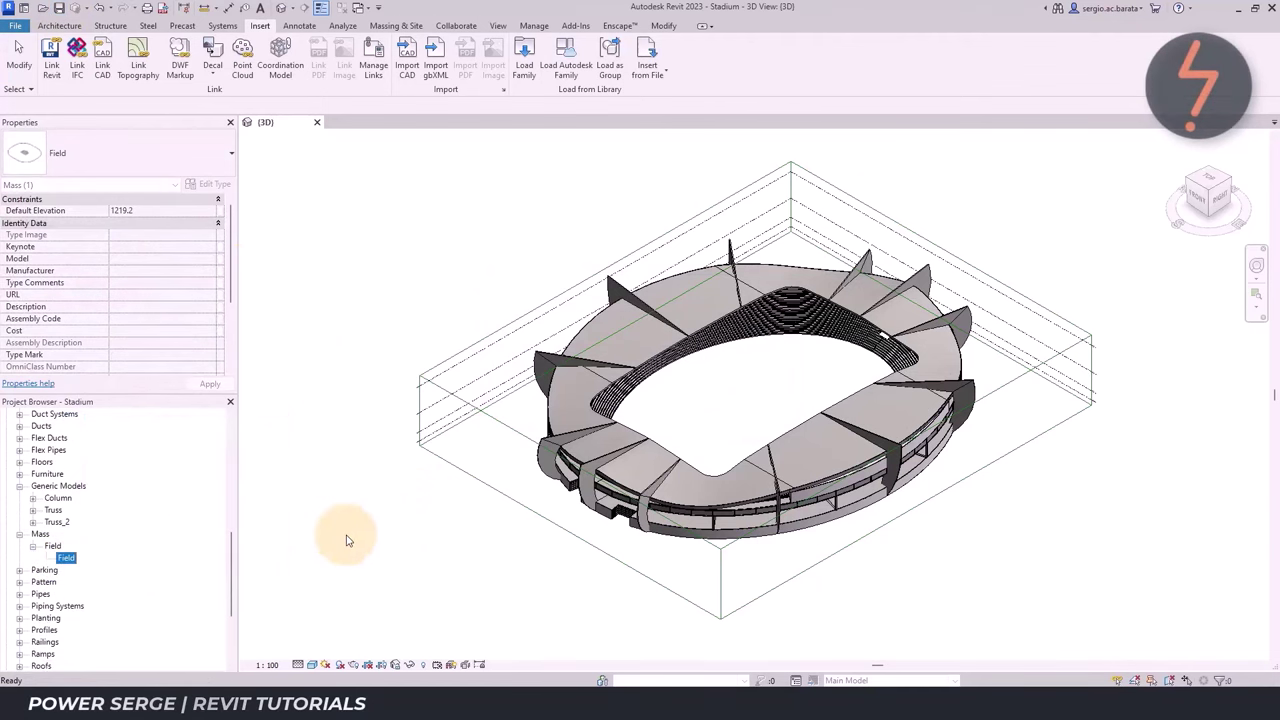
# Open and cancel the Visibility/Graphic Overrides dialog
pyautogui.press('v')
pyautogui.press('v')
pyautogui.click(724, 632)
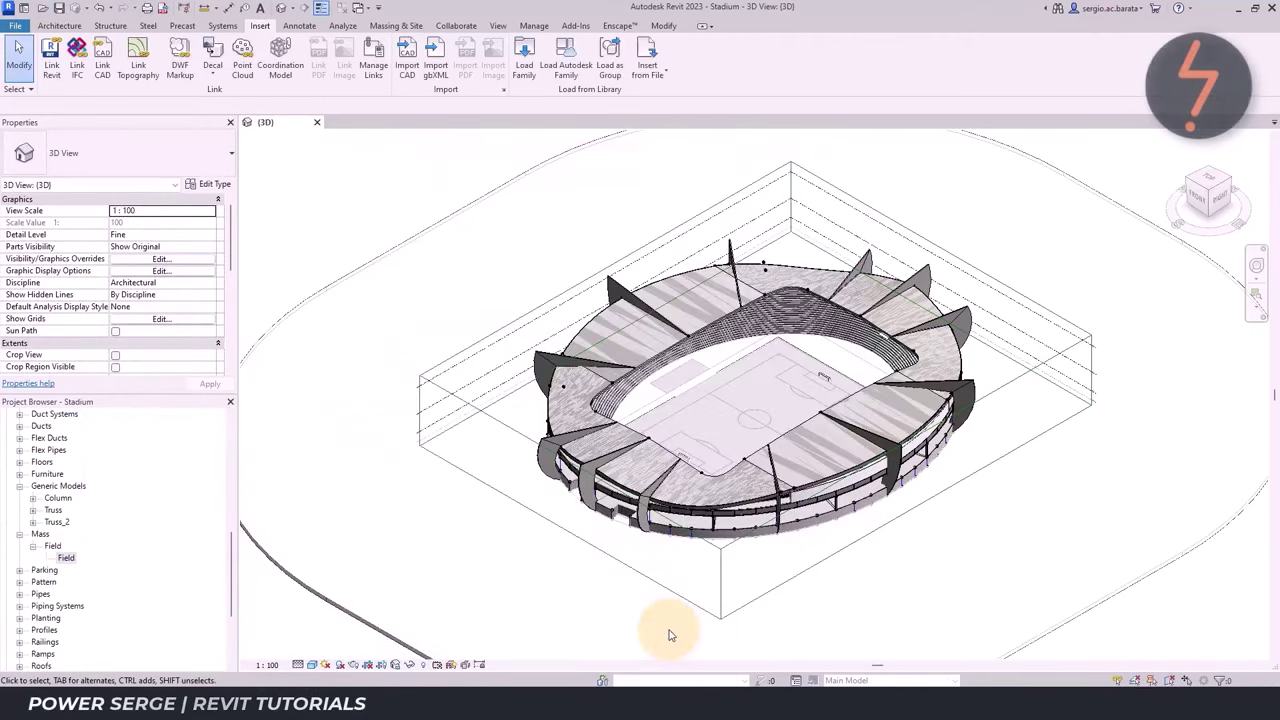
pyautogui.hotkey('ctrl', 'z')
pyautogui.hotkey('ctrl', 'z')
# Set the Stadium_Lower link's display settings to Custom with Mass hidden
pyautogui.press('v')
pyautogui.press('v')
pyautogui.click(630, 185)
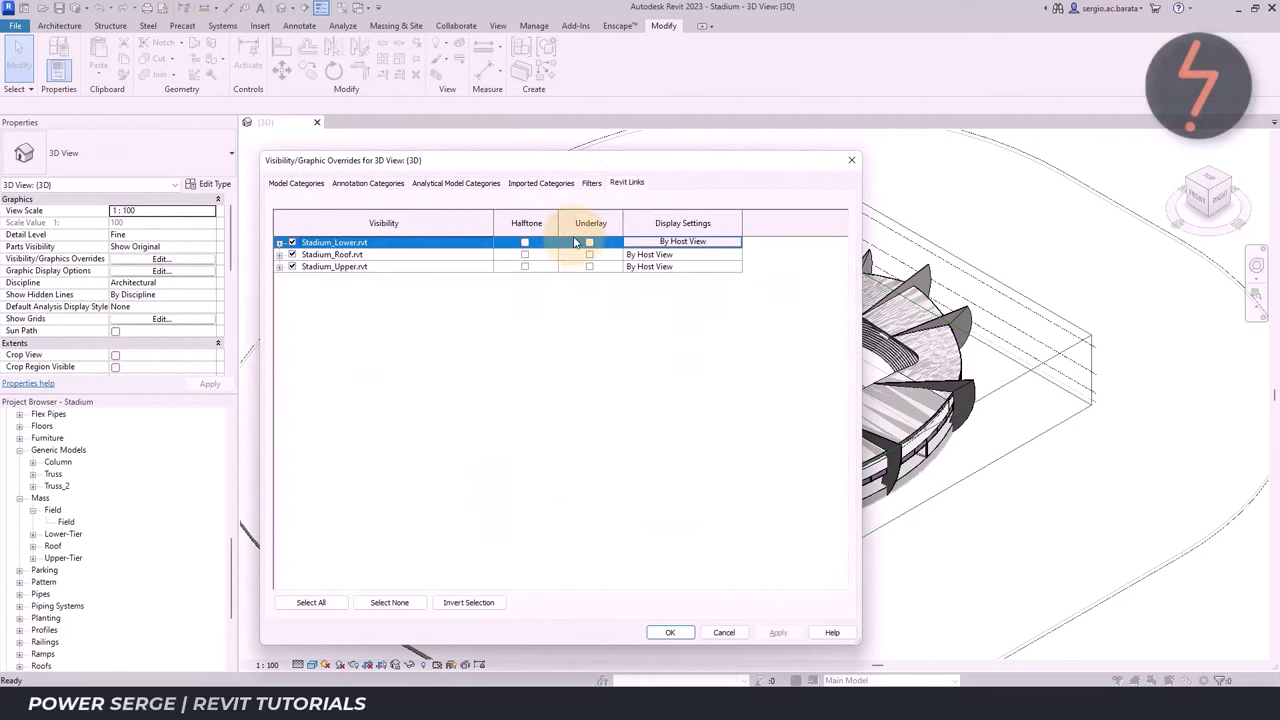
pyautogui.click(701, 243)
pyautogui.click(500, 251)
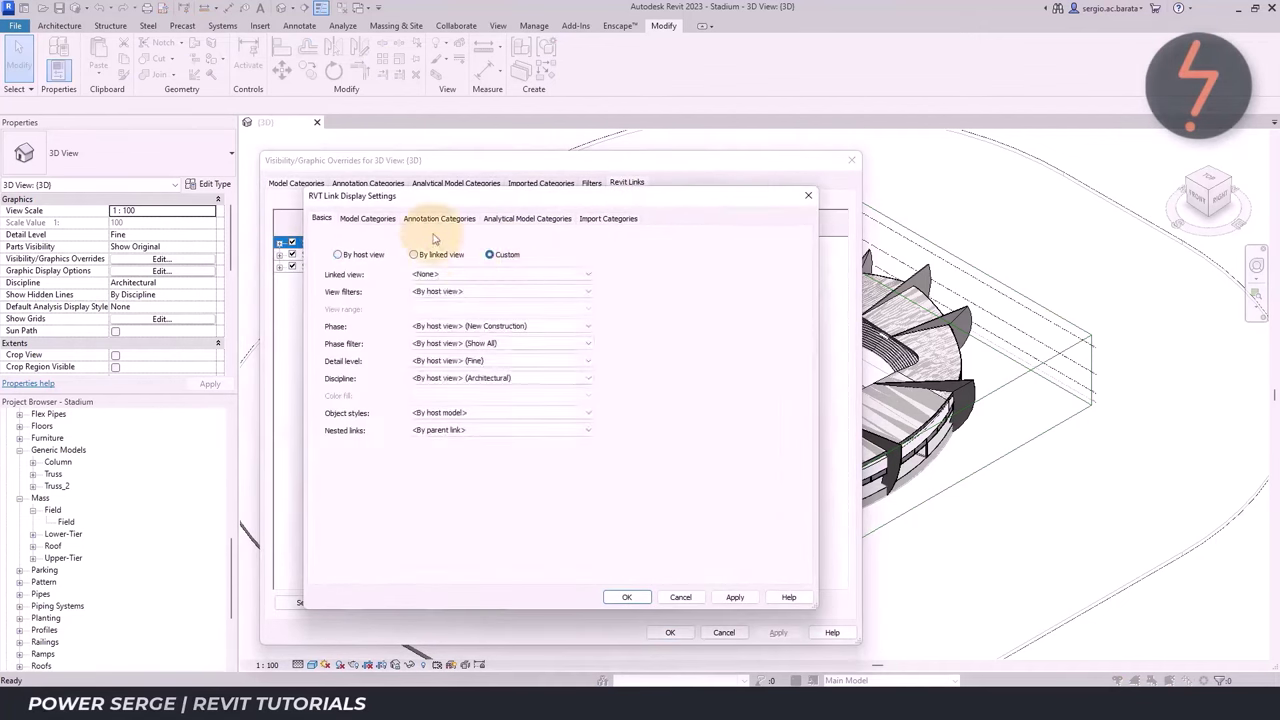
pyautogui.click(367, 218)
pyautogui.press('m')
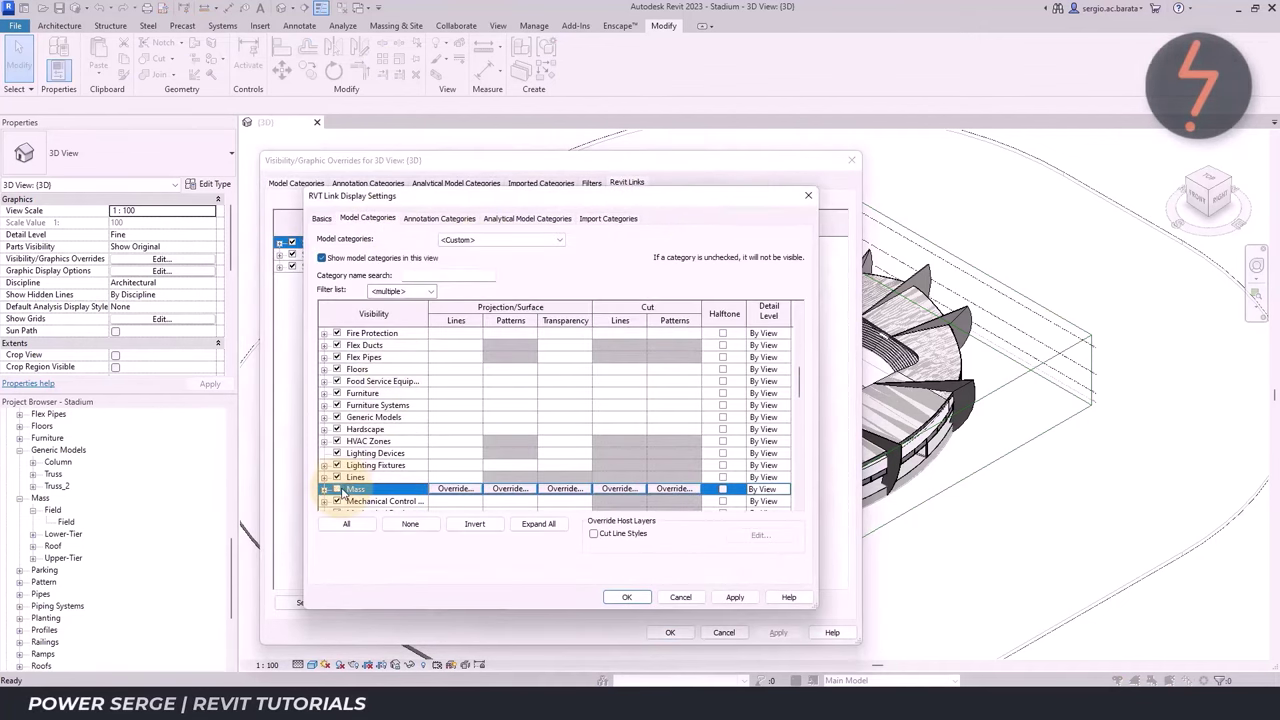
pyautogui.click(627, 597)
# Review the Stadium_Roof link's model category display settings
pyautogui.click(700, 253)
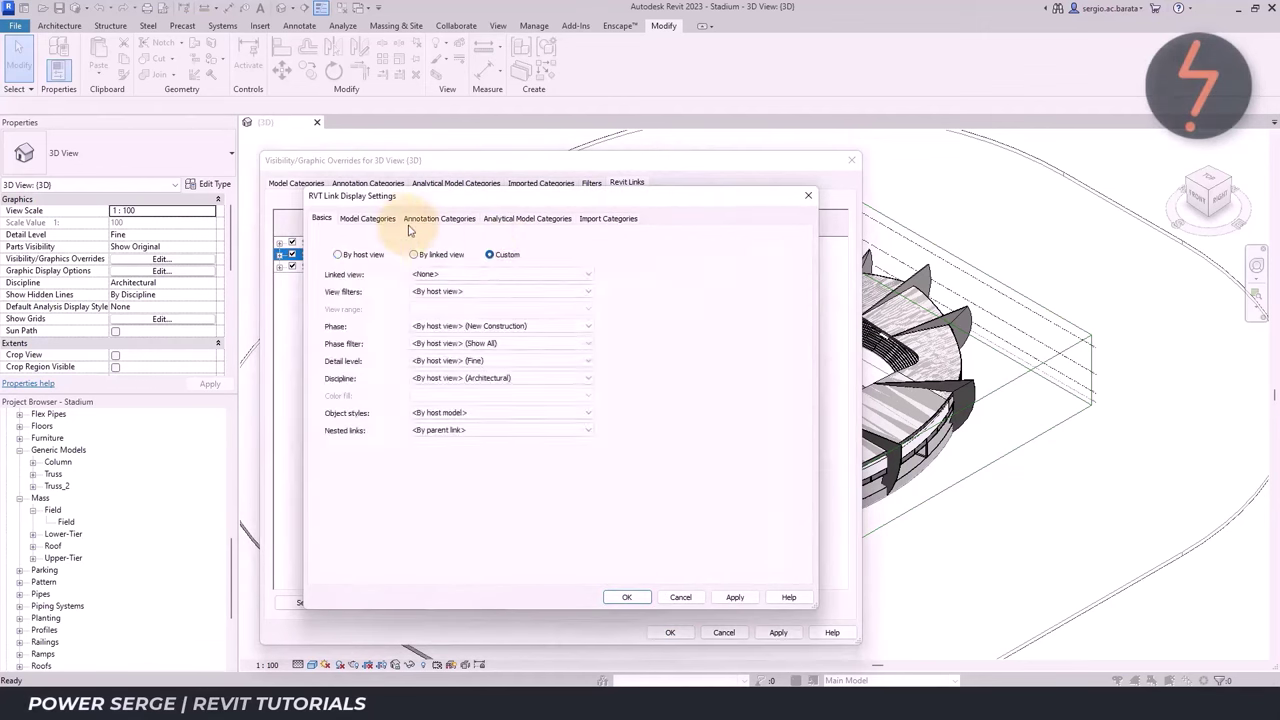
pyautogui.click(367, 218)
pyautogui.click(627, 597)
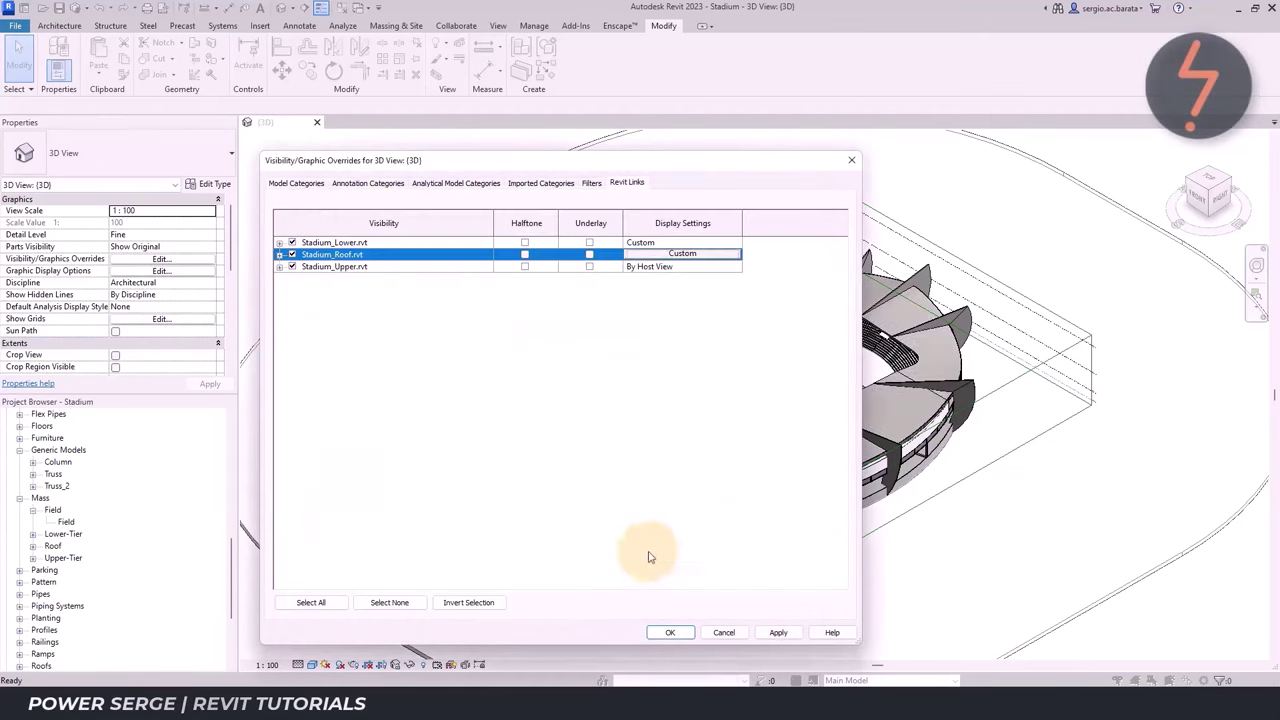
# Set the Stadium_Upper link to Custom display with Mass hidden, and apply the overrides
pyautogui.click(686, 271)
pyautogui.click(686, 271)
pyautogui.click(367, 218)
pyautogui.click(465, 240)
pyautogui.click(470, 279)
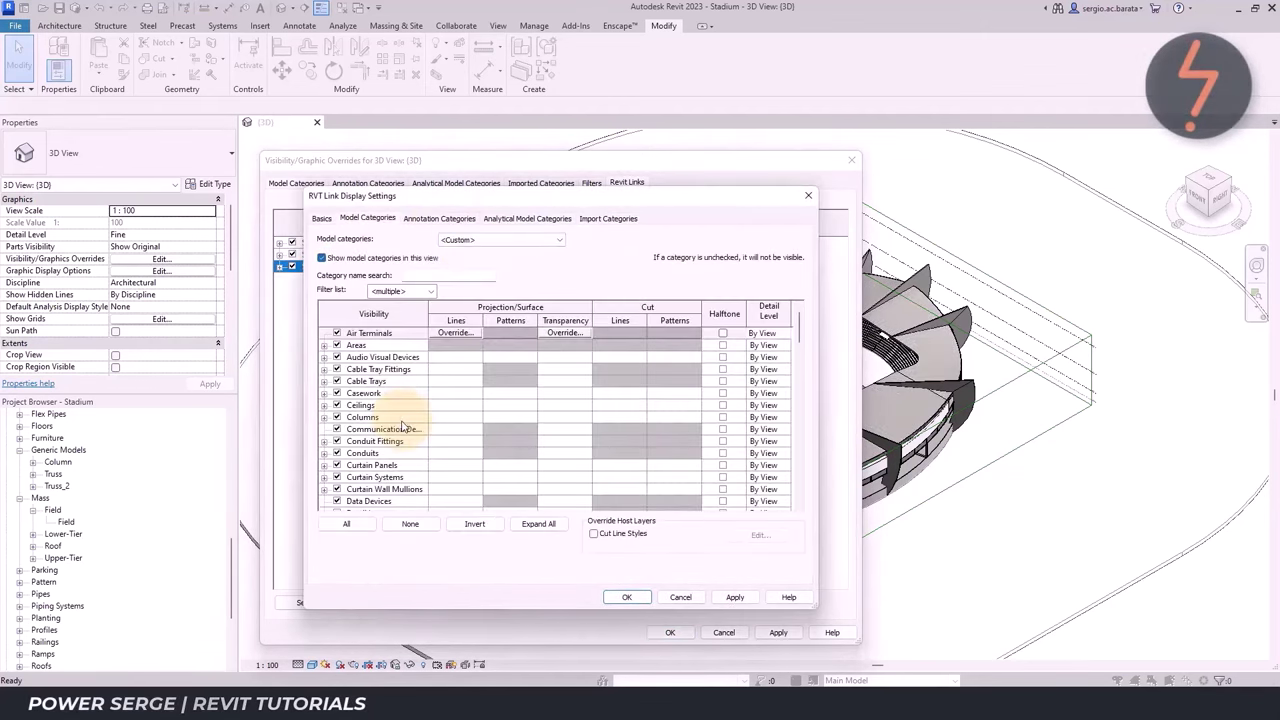
pyautogui.scroll(-10, 400, 428)
pyautogui.click(337, 489)
pyautogui.click(627, 597)
pyautogui.click(778, 632)
pyautogui.click(676, 636)
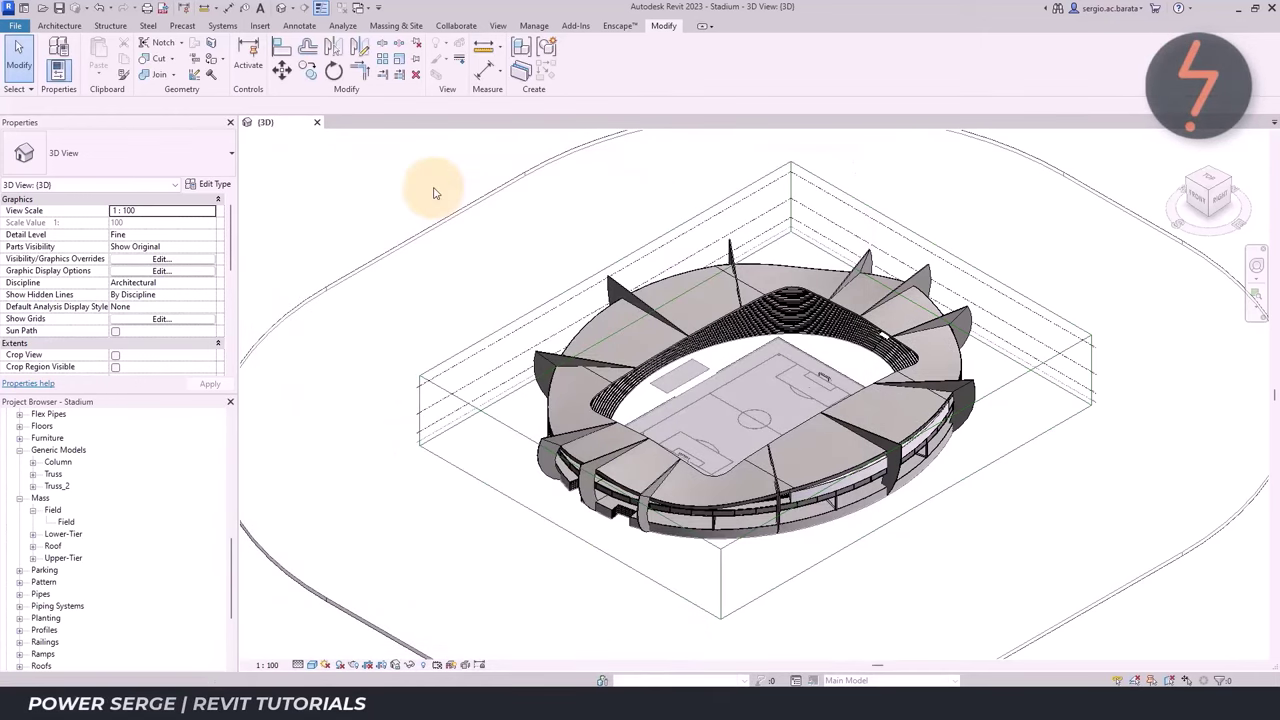
pyautogui.click(619, 27)
pyautogui.click(16, 74)
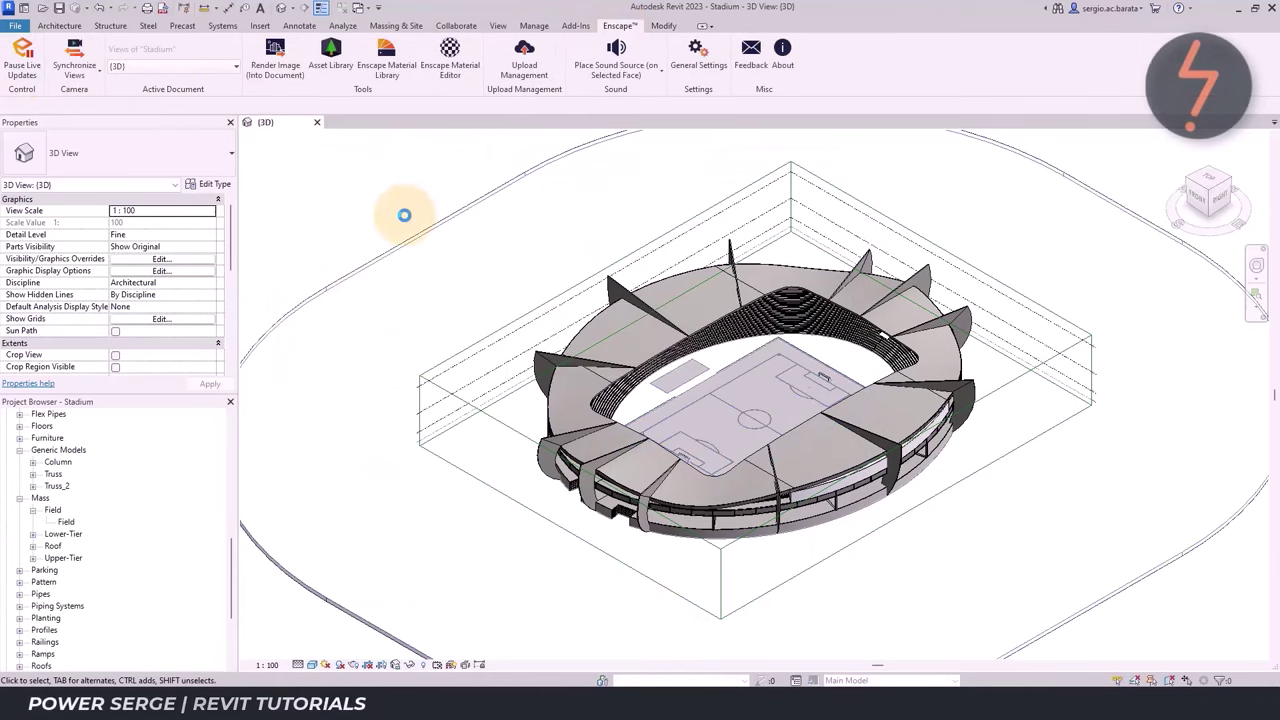
pyautogui.click(899, 652)
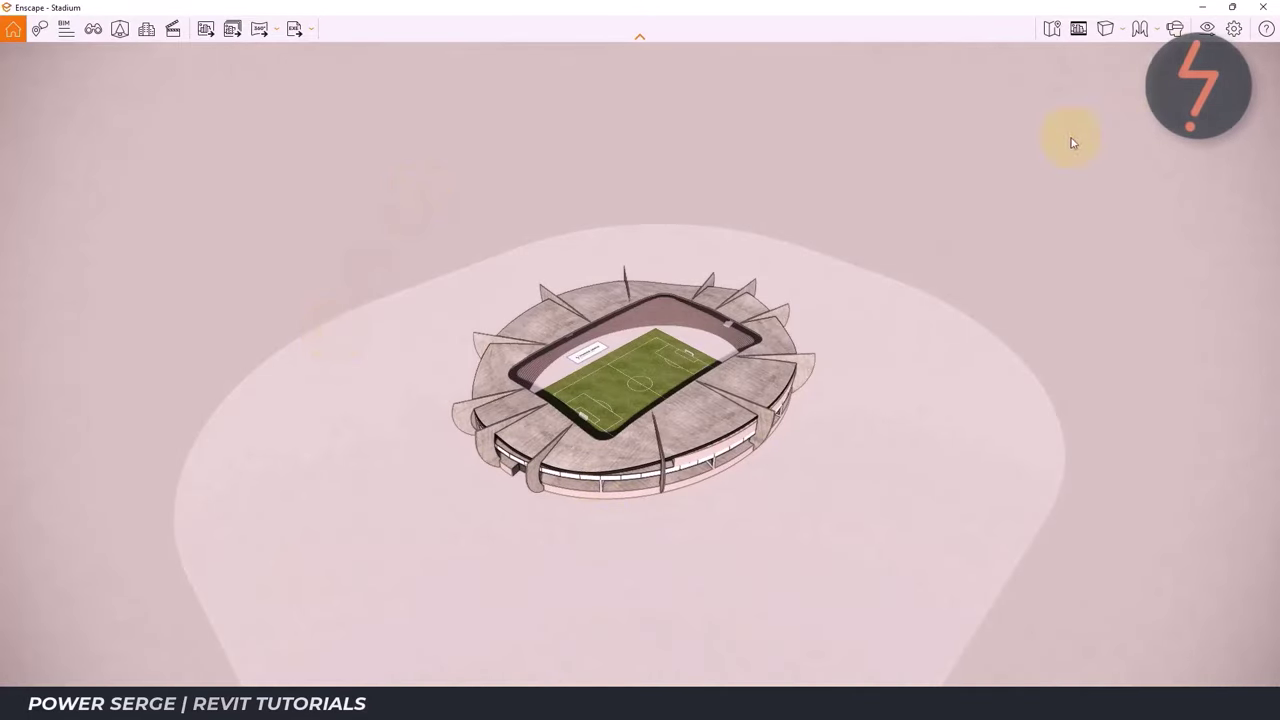
pyautogui.click(1234, 28)
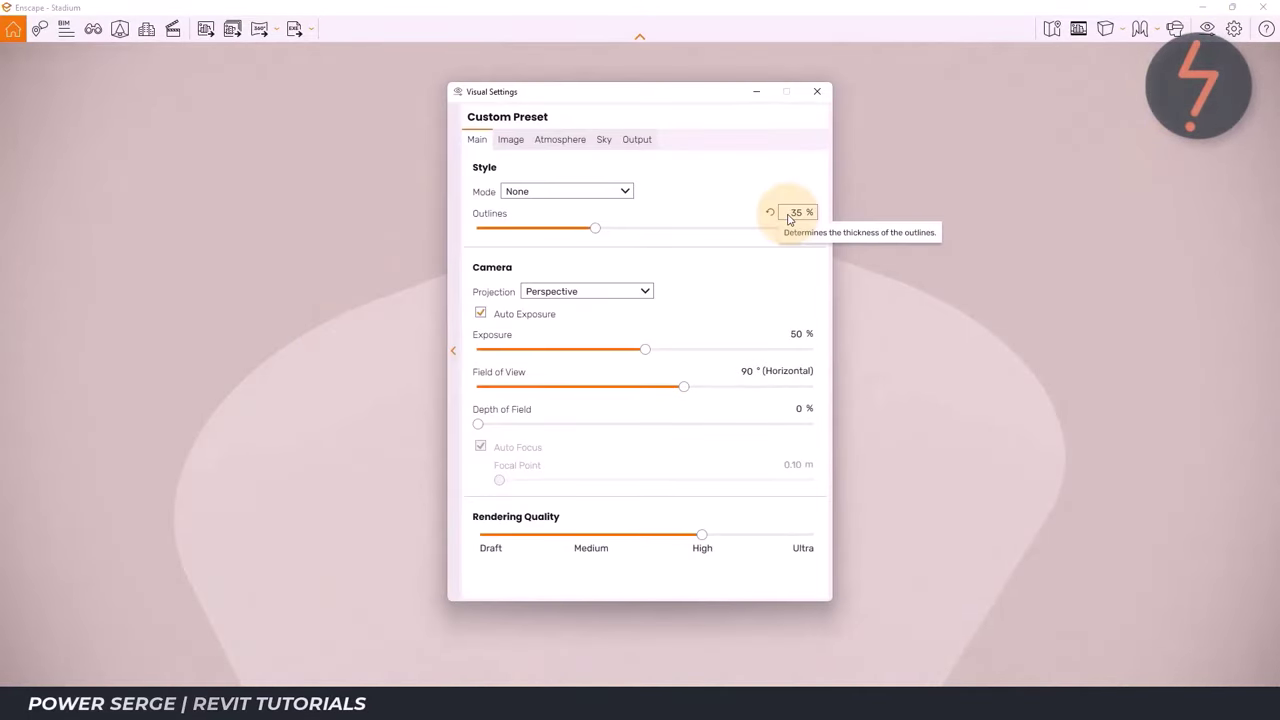
pyautogui.click(511, 139)
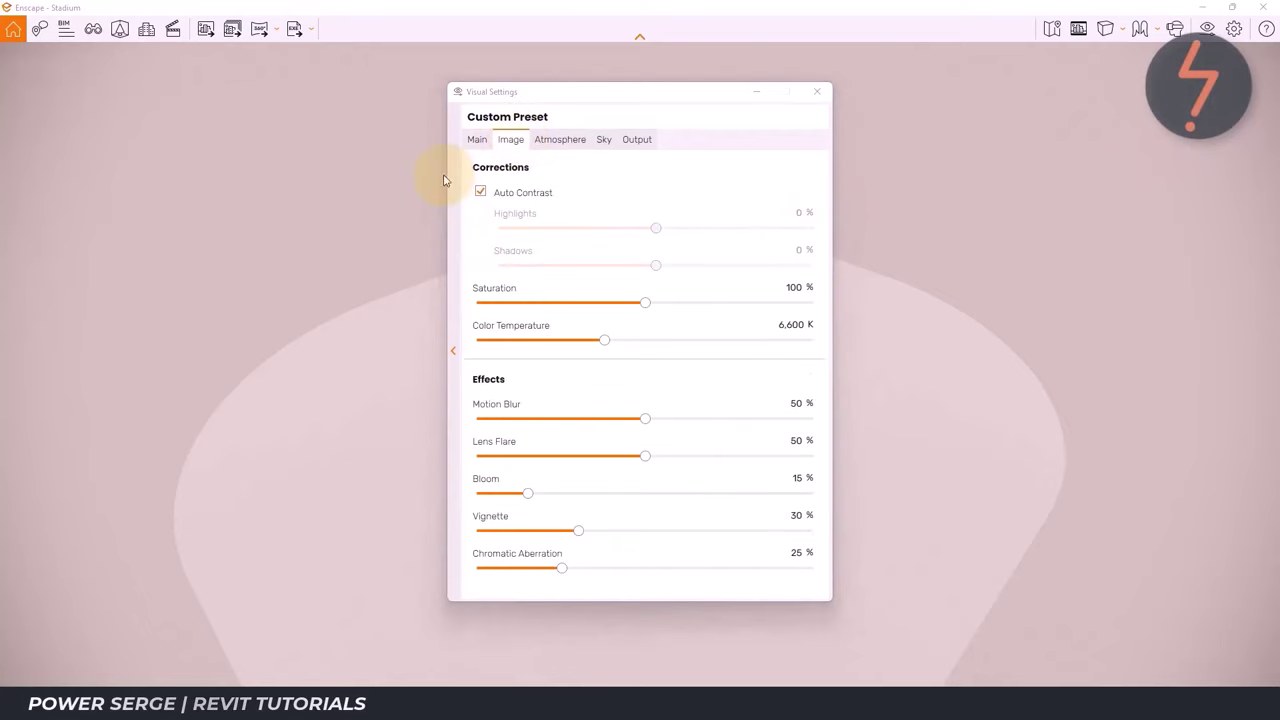
pyautogui.click(756, 93)
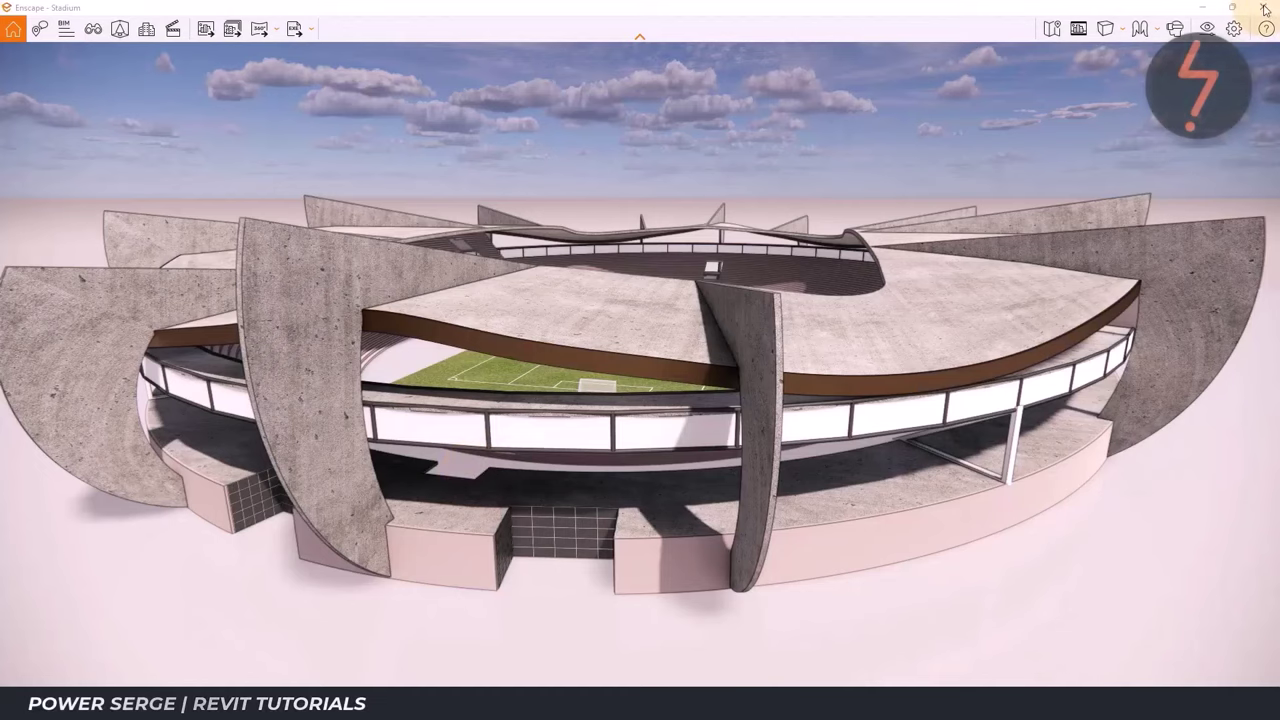
pyautogui.click(1265, 8)
# Open the Stadium_Upper.rvt link as its own project and select its Upper-Tier mass
pyautogui.moveTo(233, 565); pyautogui.dragTo(233, 628)
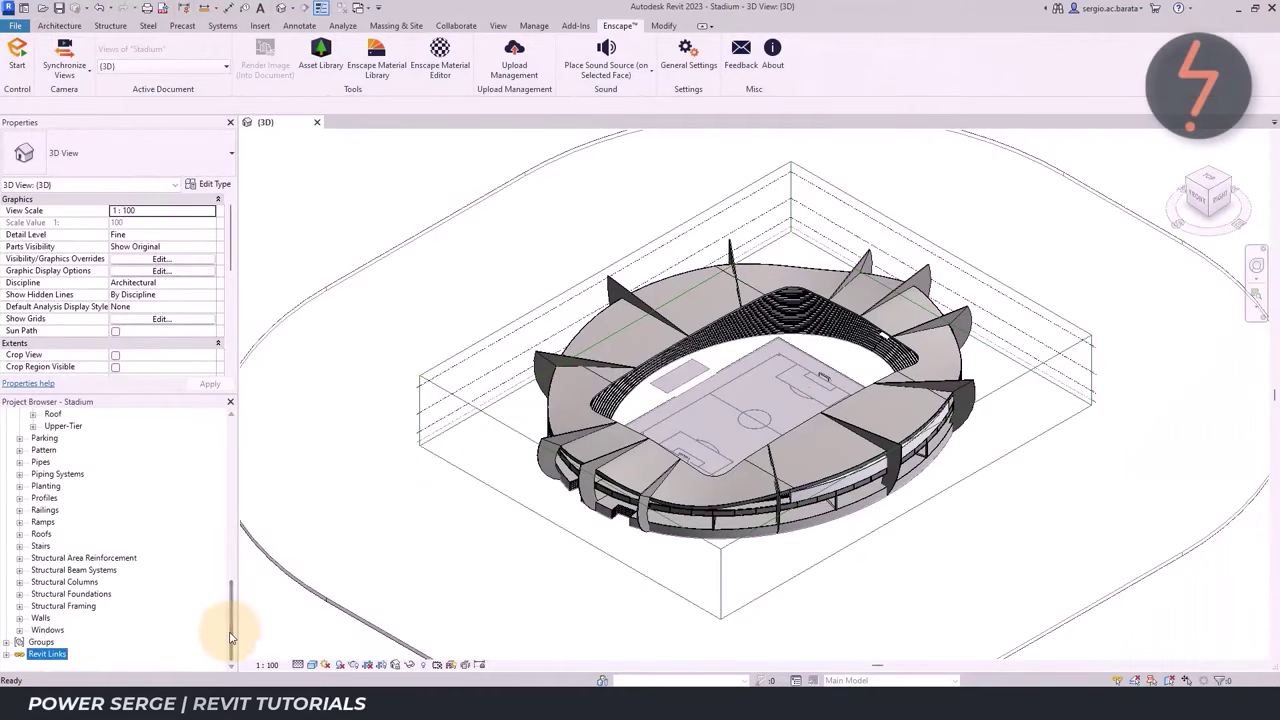
pyautogui.click(6, 655)
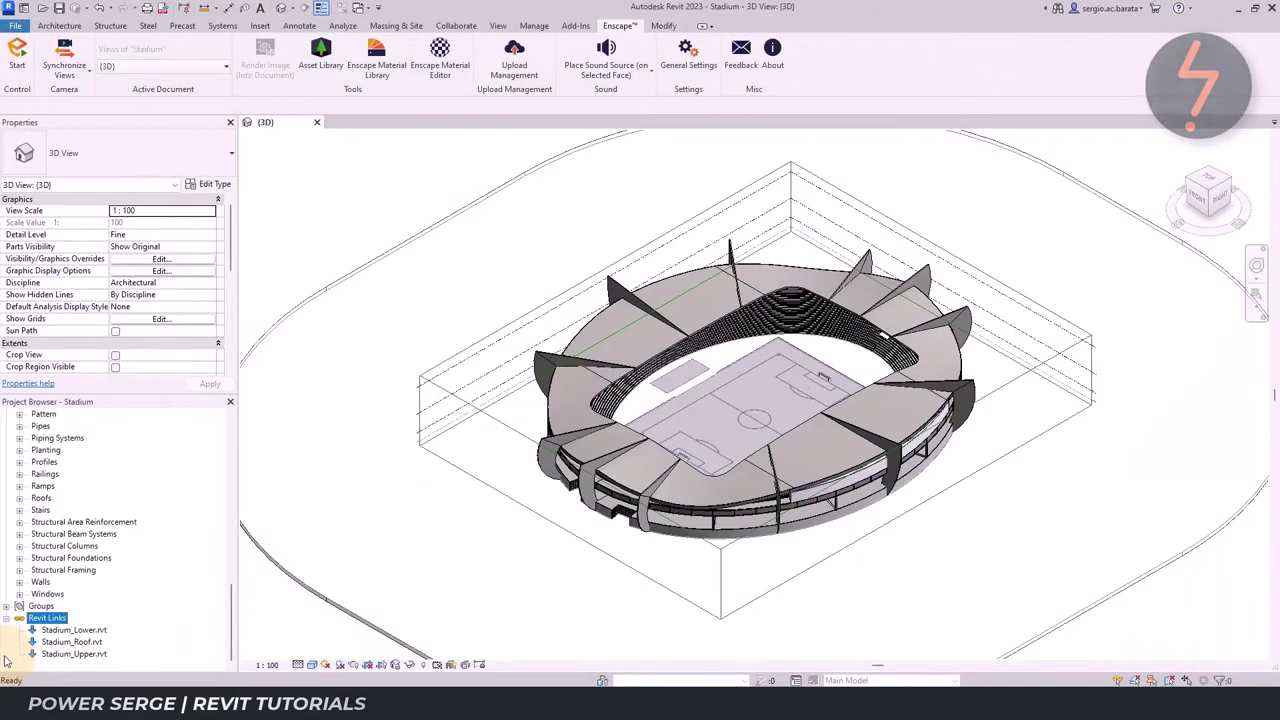
pyautogui.rightClick(97, 656)
pyautogui.click(213, 419)
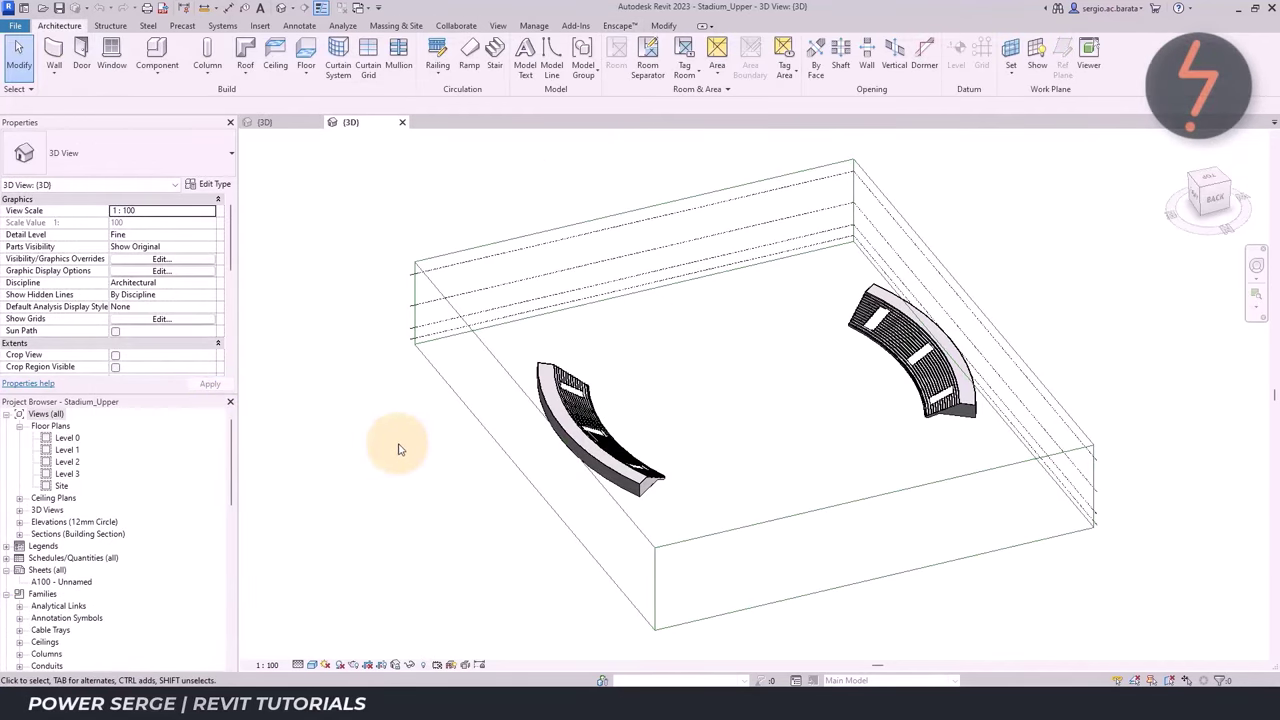
pyautogui.press('v')
pyautogui.press('v')
pyautogui.click(670, 630)
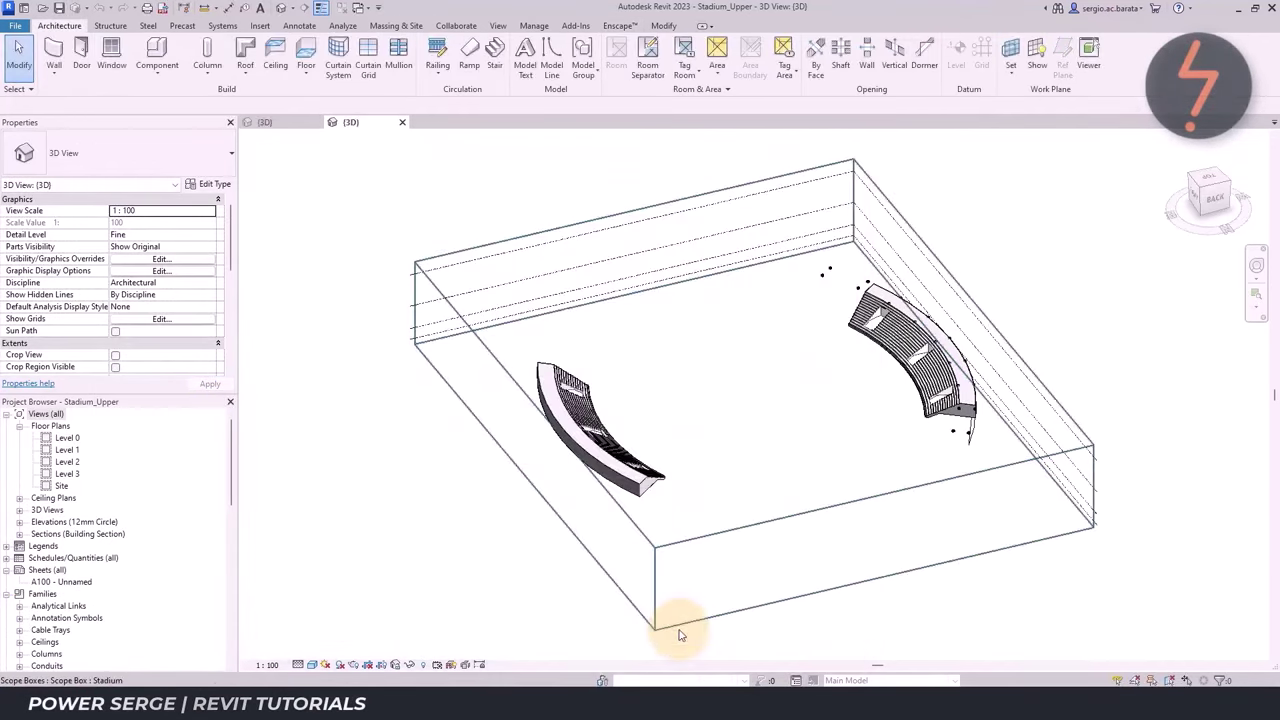
pyautogui.click(964, 434)
# Inspect the curved stand in the Upper-Tier mass family's 3D view, then close the family editor views
pyautogui.click(581, 77)
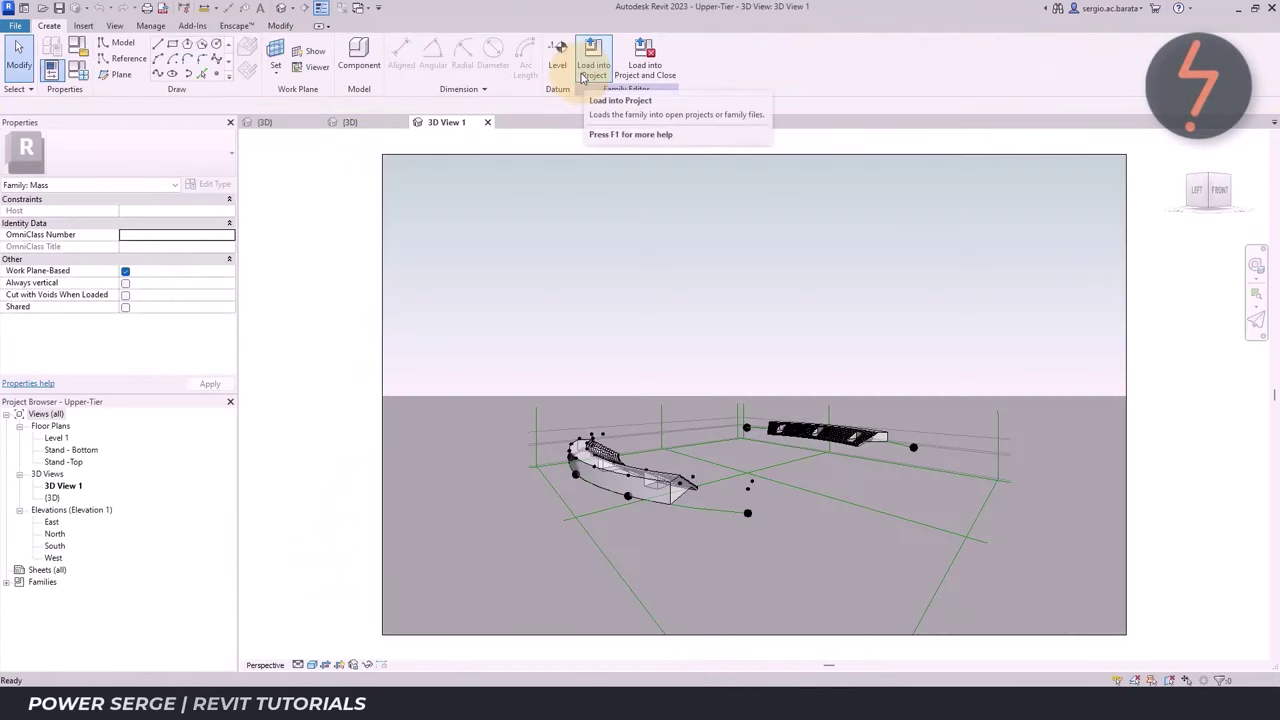
pyautogui.click(321, 7)
pyautogui.rightClick(497, 279)
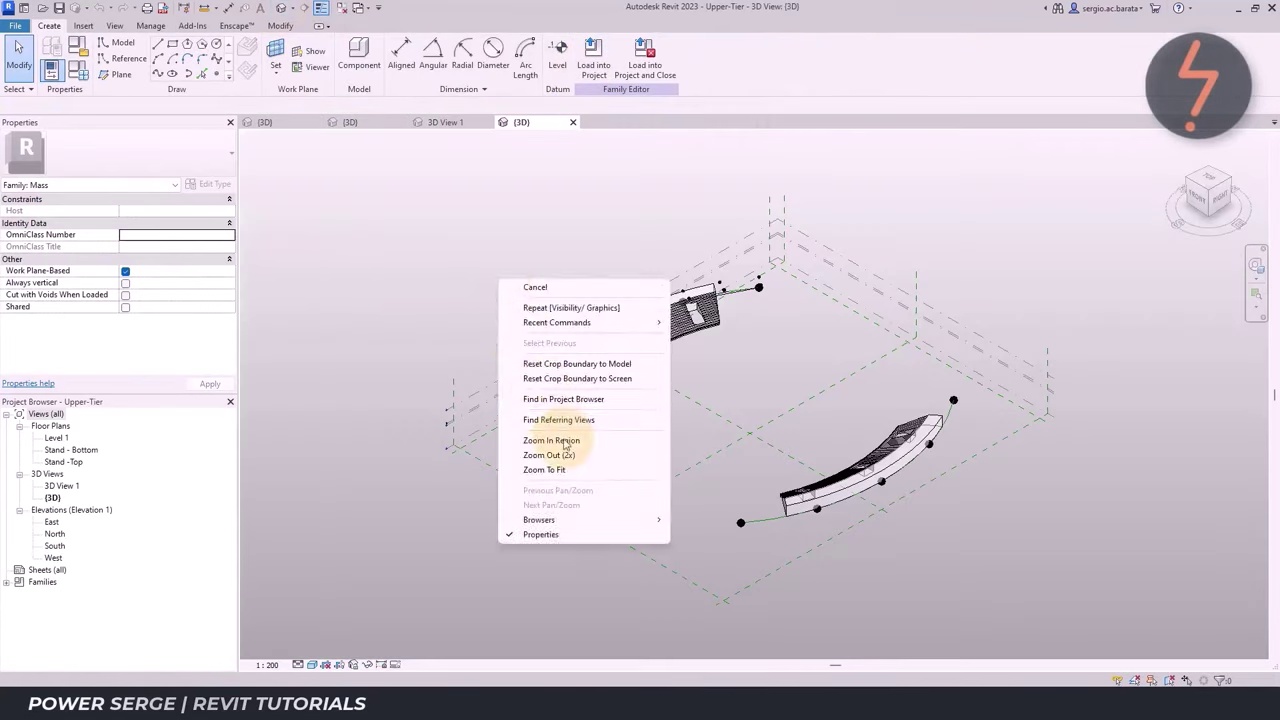
pyautogui.click(540, 437)
pyautogui.moveTo(528, 286); pyautogui.dragTo(654, 386)
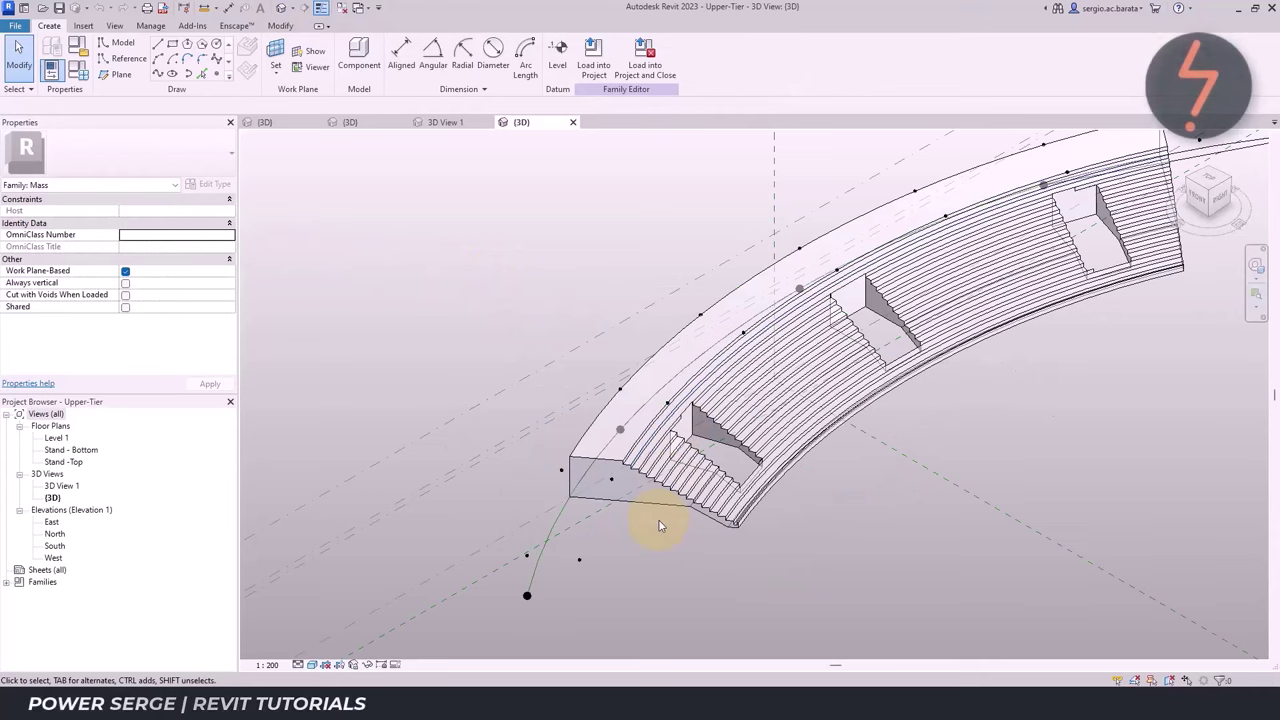
pyautogui.click(573, 122)
pyautogui.click(490, 122)
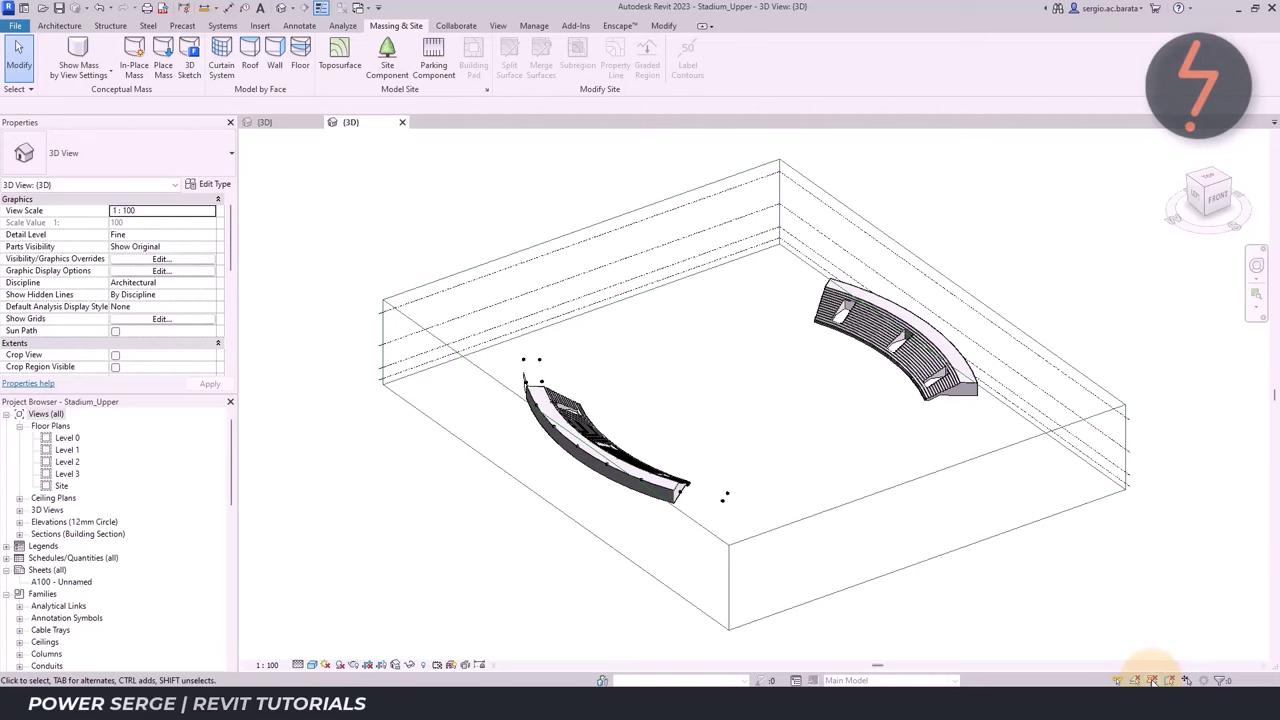
# Frame the near end of the stand and start Roof by Face with Roof_Concrete_Seating on Level 3
pyautogui.rightClick(613, 417)
pyautogui.click(665, 573)
pyautogui.moveTo(590, 399); pyautogui.dragTo(713, 539)
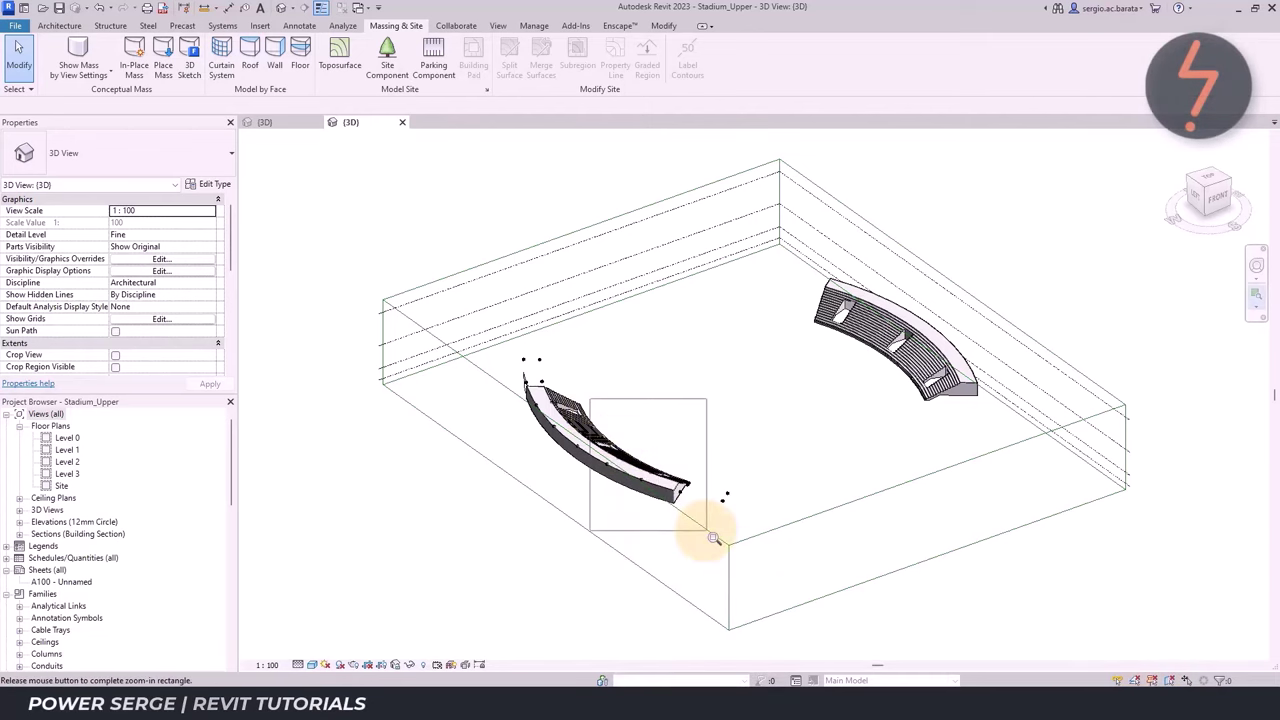
pyautogui.keyDown('shift'); pyautogui.moveTo(707, 537); pyautogui.dragTo(700, 271, button='middle'); pyautogui.keyUp('shift')
pyautogui.rightClick(570, 270)
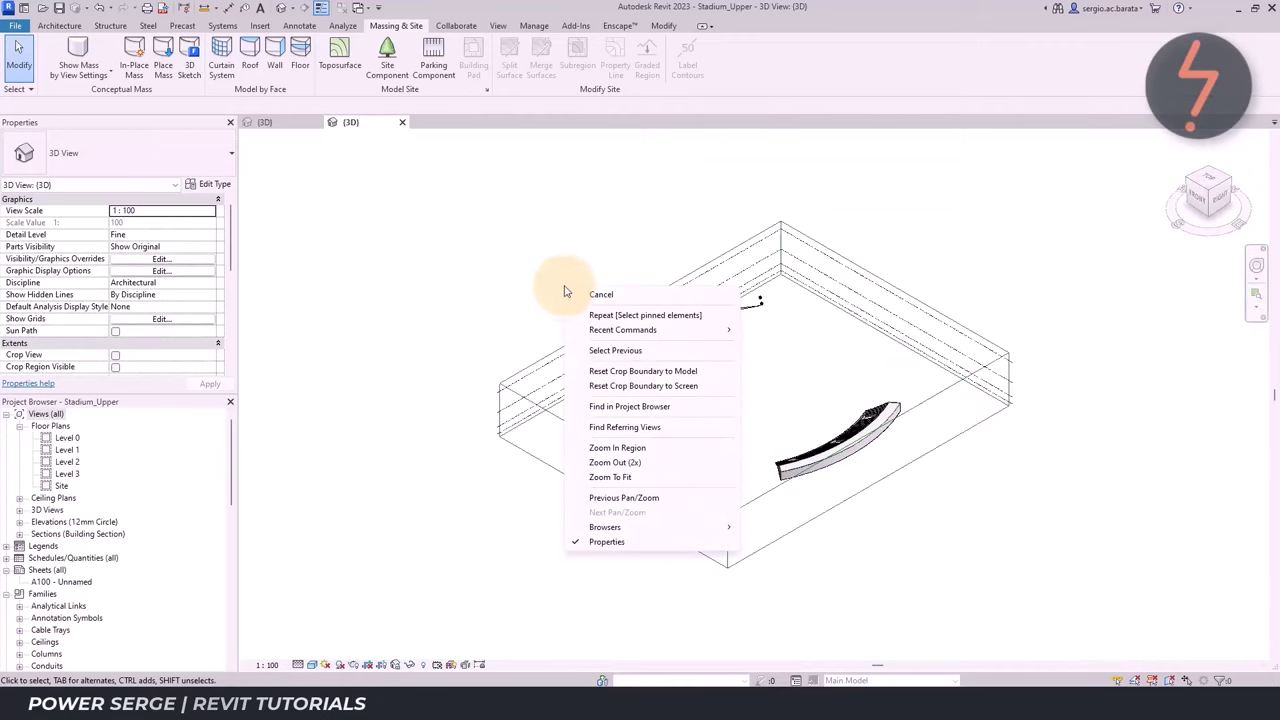
pyautogui.click(335, 583)
pyautogui.click(315, 664)
pyautogui.rightClick(449, 366)
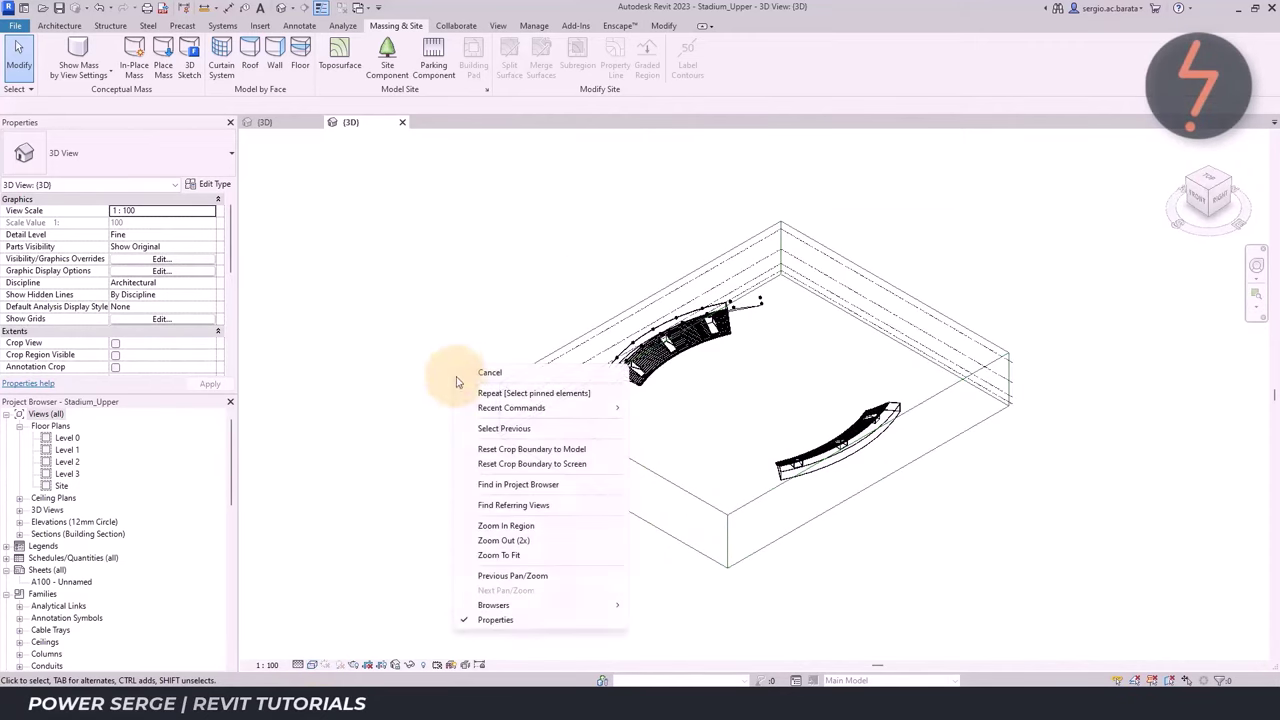
pyautogui.click(486, 526)
pyautogui.moveTo(643, 380); pyautogui.dragTo(713, 583)
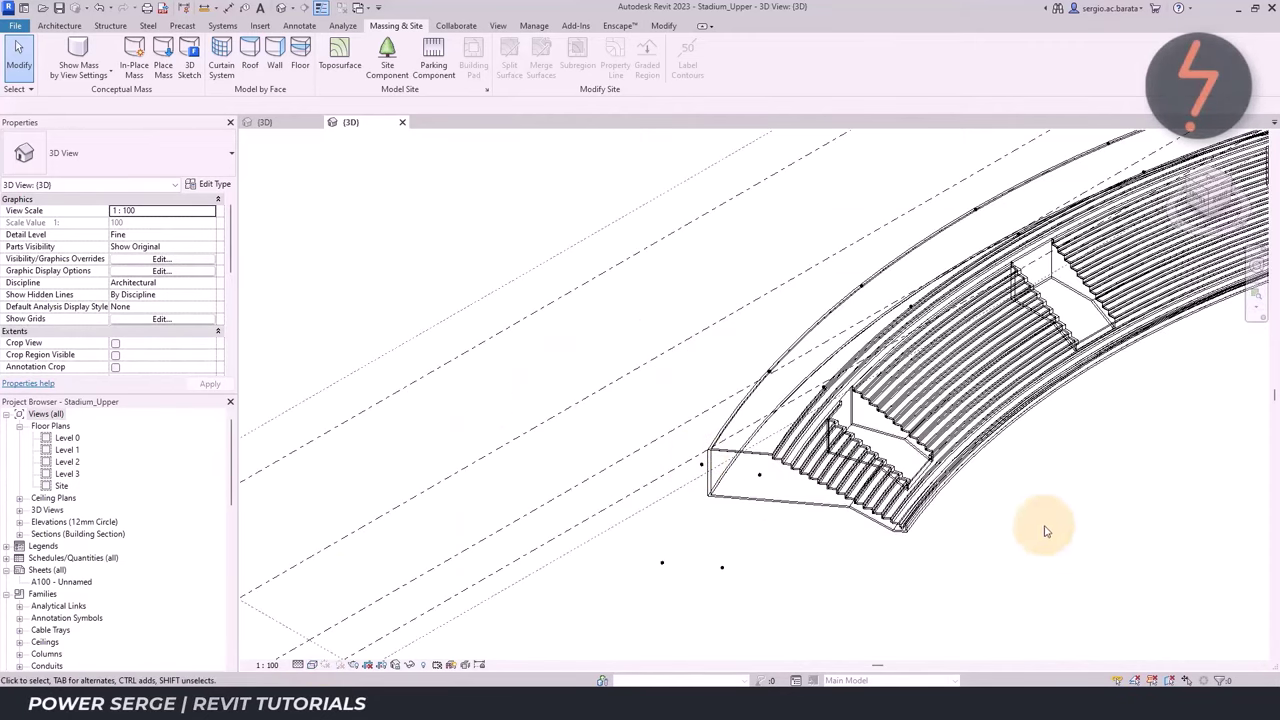
pyautogui.click(250, 60)
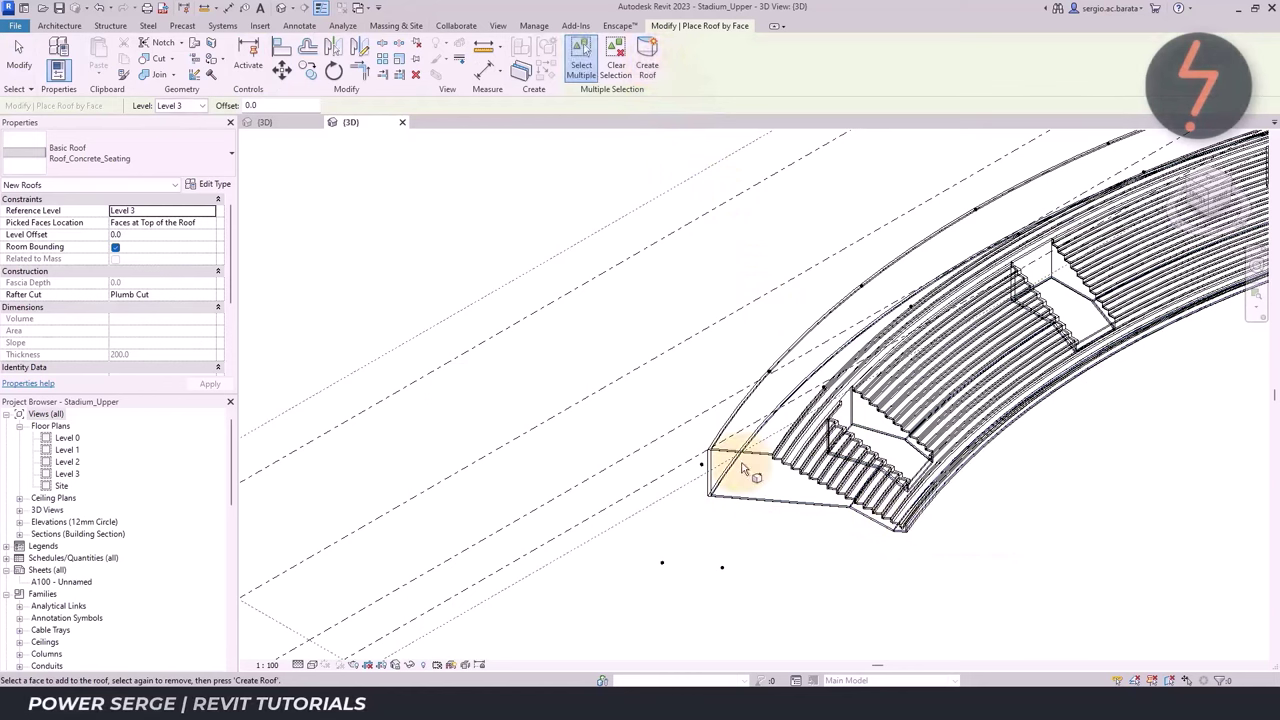
# Finish placing roofs and show the stand's end wall in Shaded visual style
pyautogui.press('Escape')
pyautogui.rightClick(770, 290)
pyautogui.click(800, 484)
pyautogui.moveTo(700, 457); pyautogui.dragTo(943, 563)
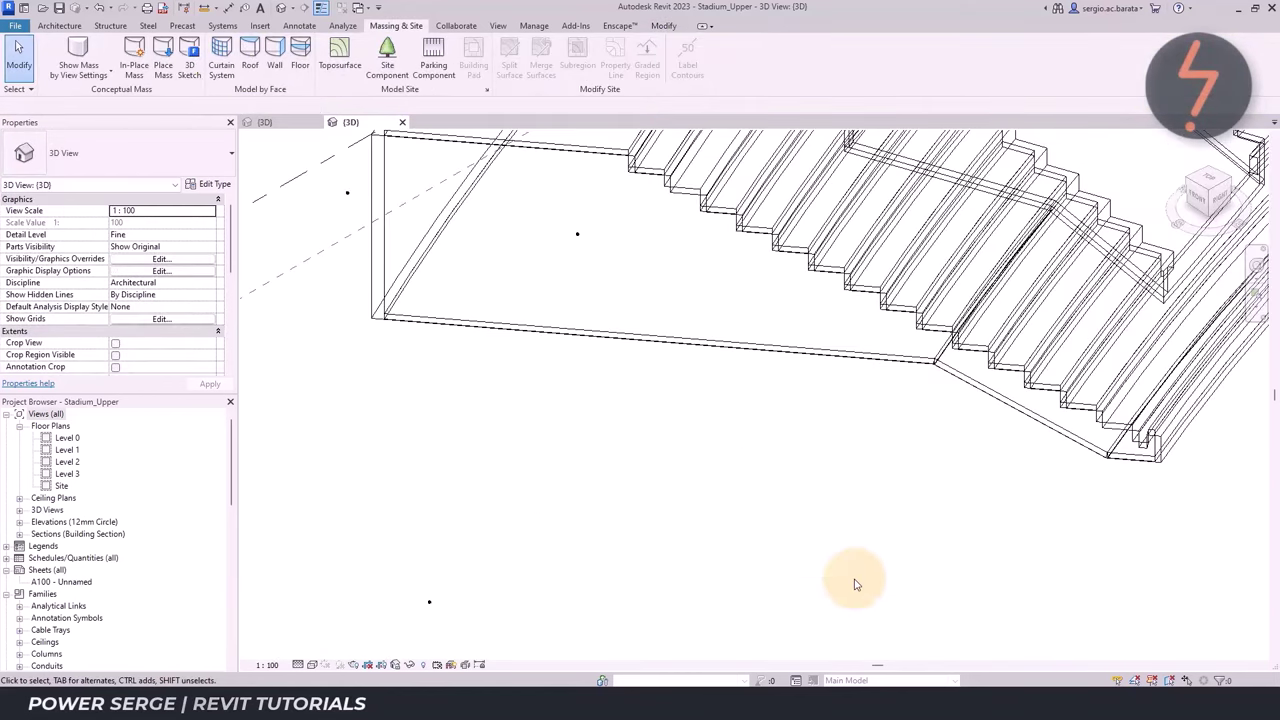
pyautogui.click(297, 664)
pyautogui.click(323, 627)
# Orbit below the stand to check both seating roofs, then return to the Home view
pyautogui.click(700, 348)
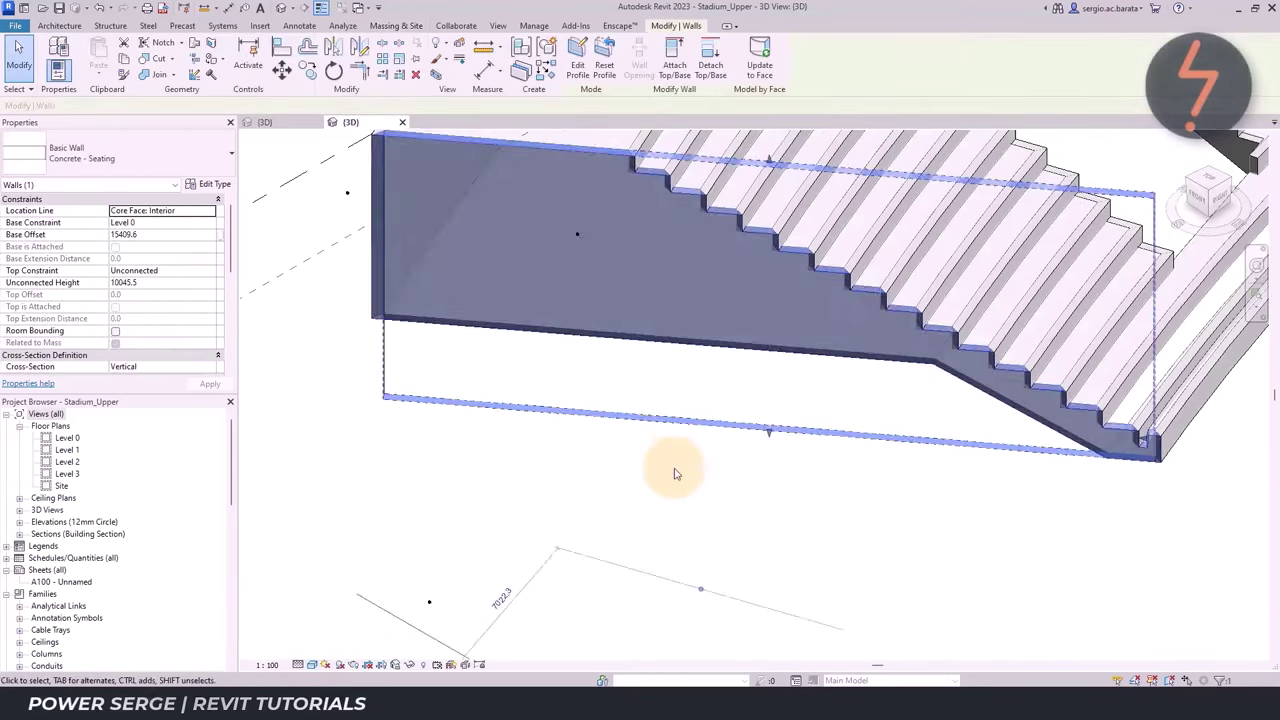
pyautogui.keyDown('shift'); pyautogui.moveTo(675, 473); pyautogui.dragTo(743, 214, button='middle'); pyautogui.keyUp('shift')
pyautogui.click(286, 300)
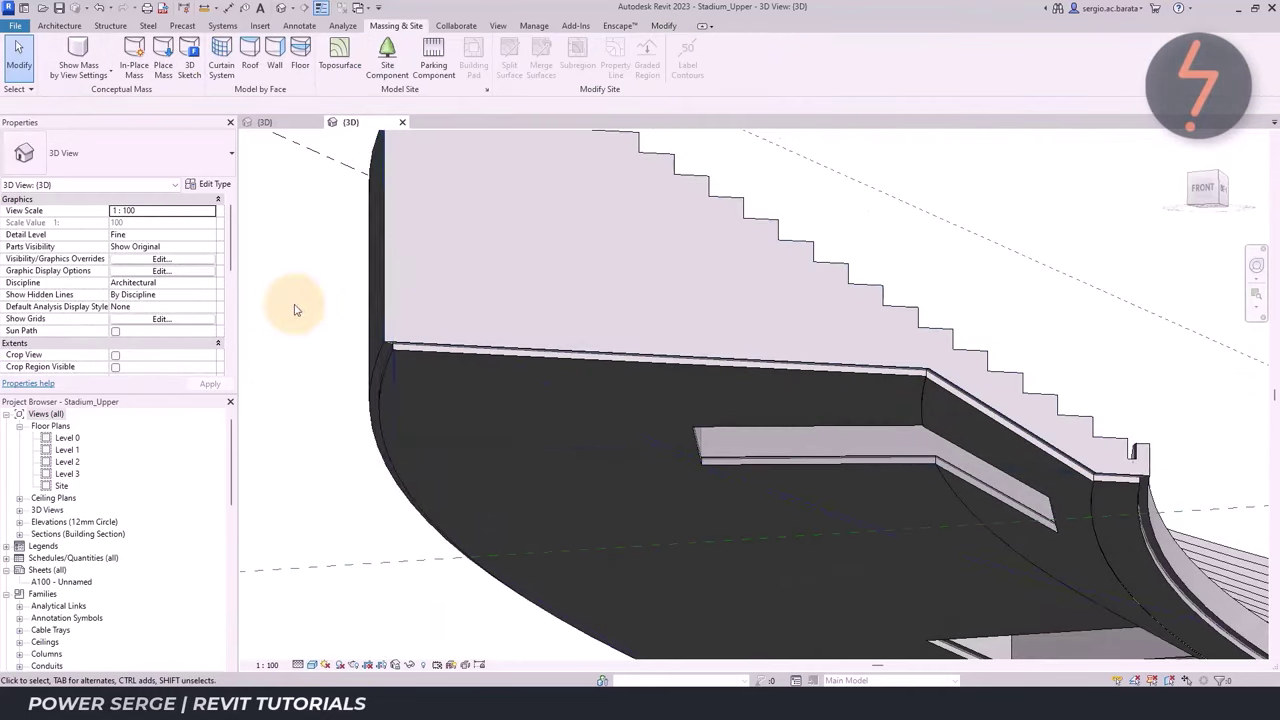
pyautogui.click(410, 358)
pyautogui.click(274, 266)
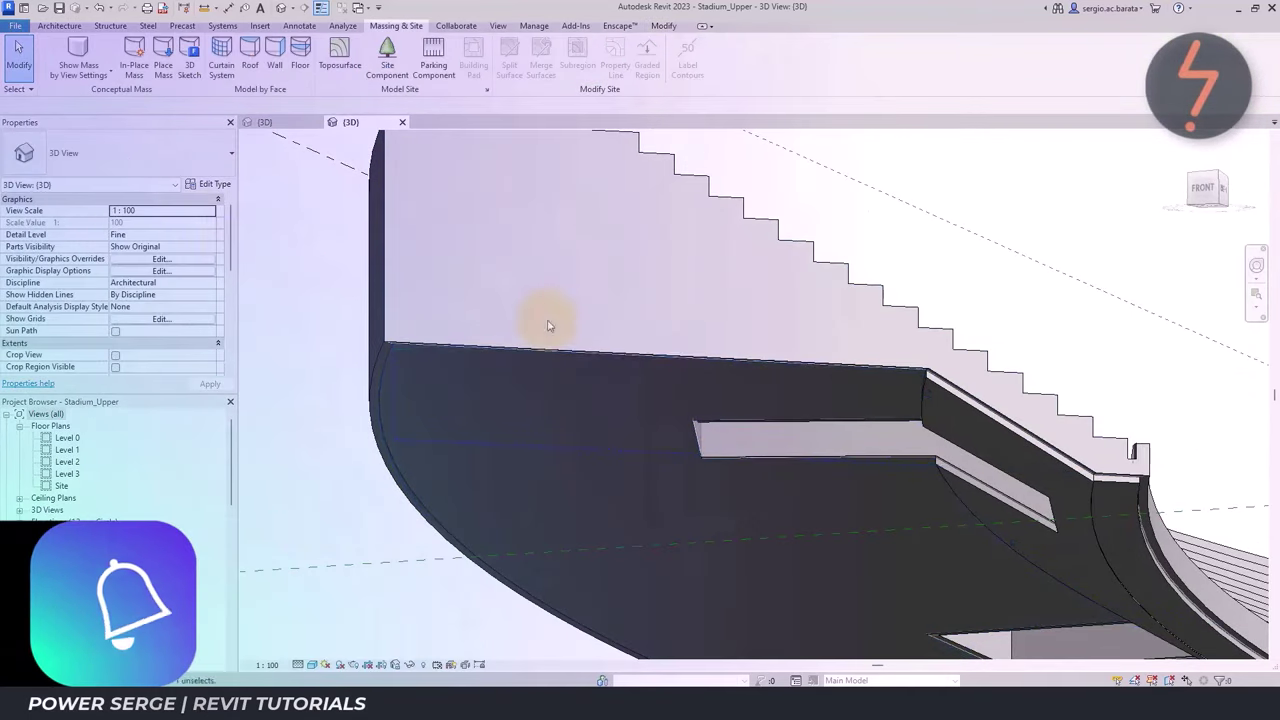
pyautogui.click(929, 386)
pyautogui.keyDown('ctrl'); pyautogui.click(1115, 484); pyautogui.keyUp('ctrl')
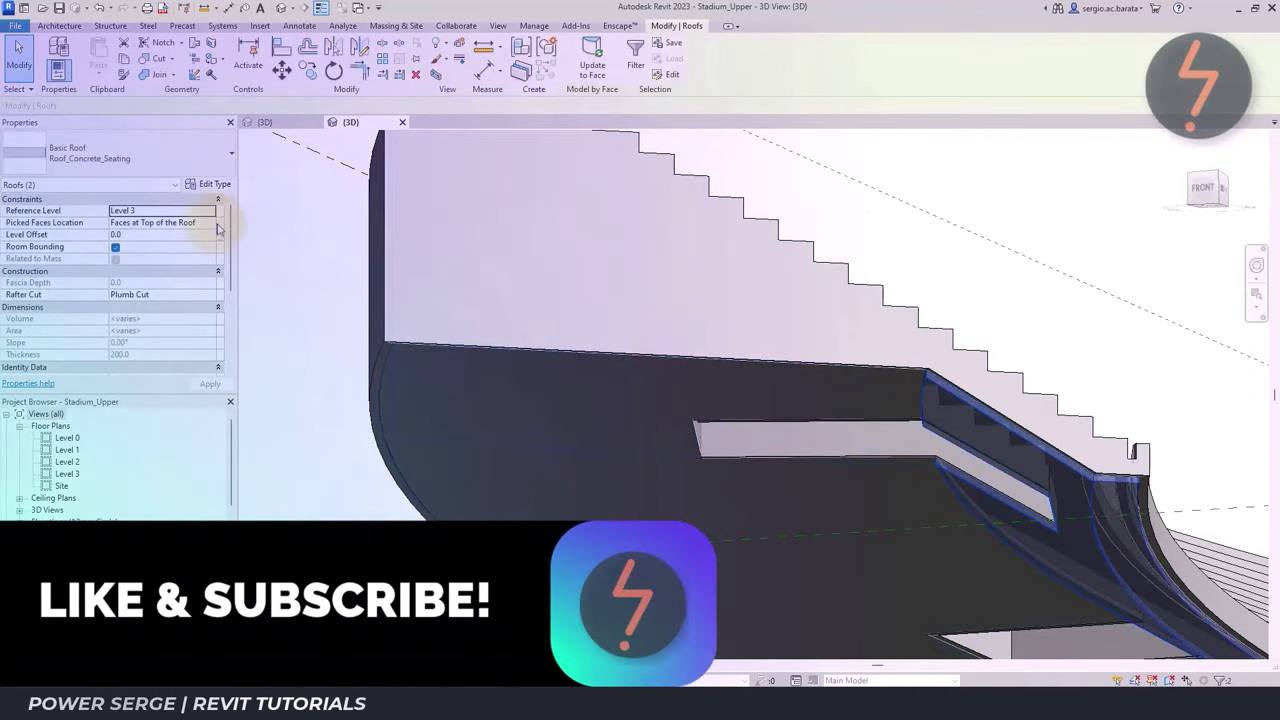
pyautogui.click(286, 294)
pyautogui.hotkey('ctrl', 'shift', 'h')
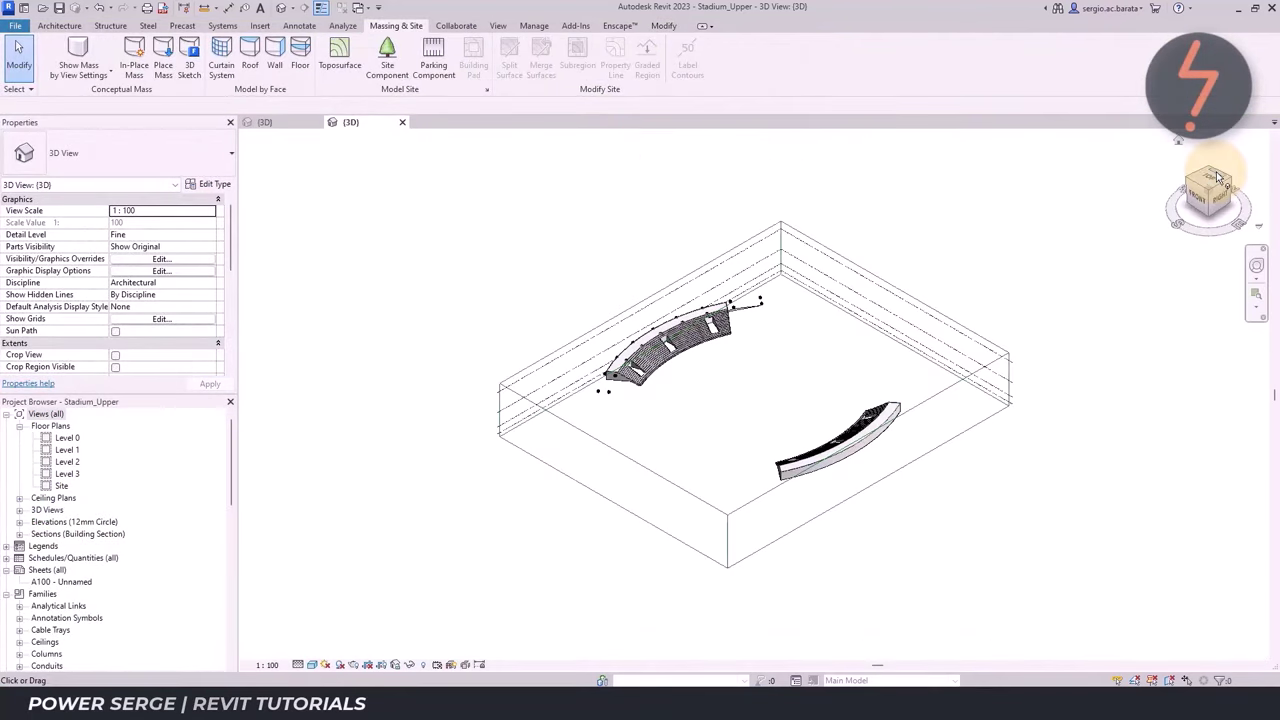
# Close Visibility/Graphic Overrides with masses visible and zoom in around the near stand
pyautogui.press('v')
pyautogui.press('g')
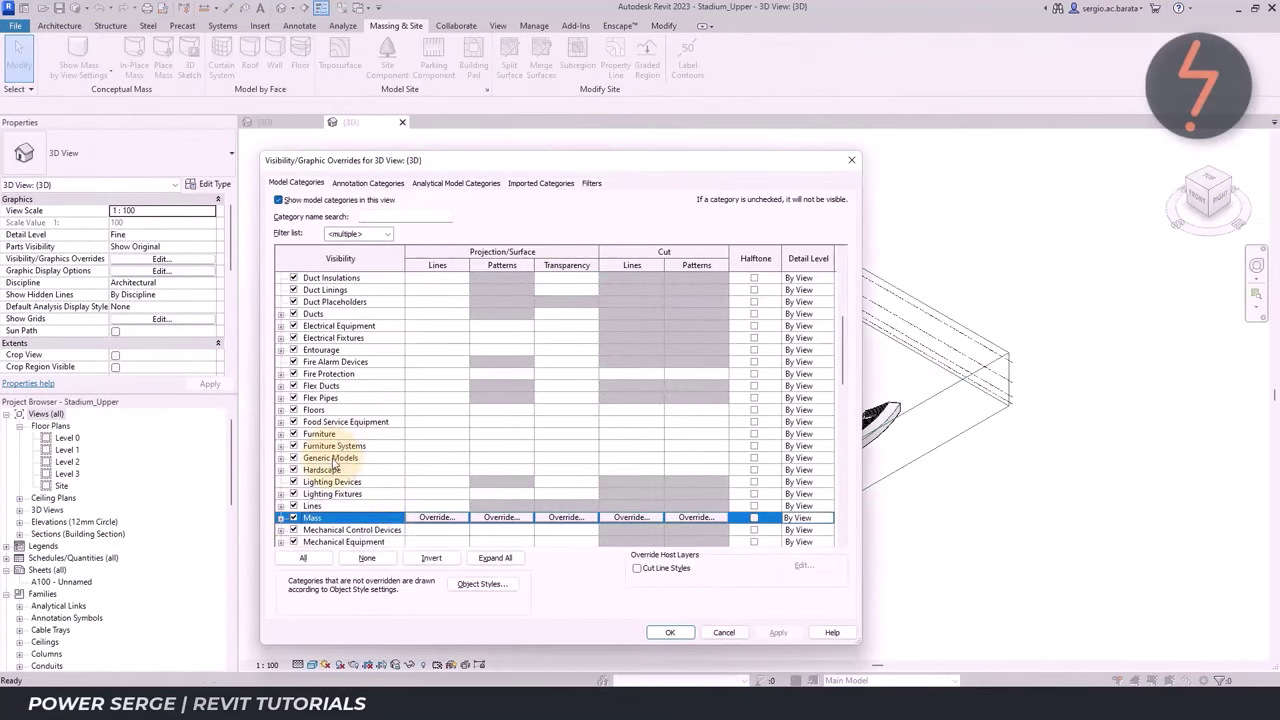
pyautogui.click(670, 632)
pyautogui.rightClick(652, 668)
pyautogui.click(714, 597)
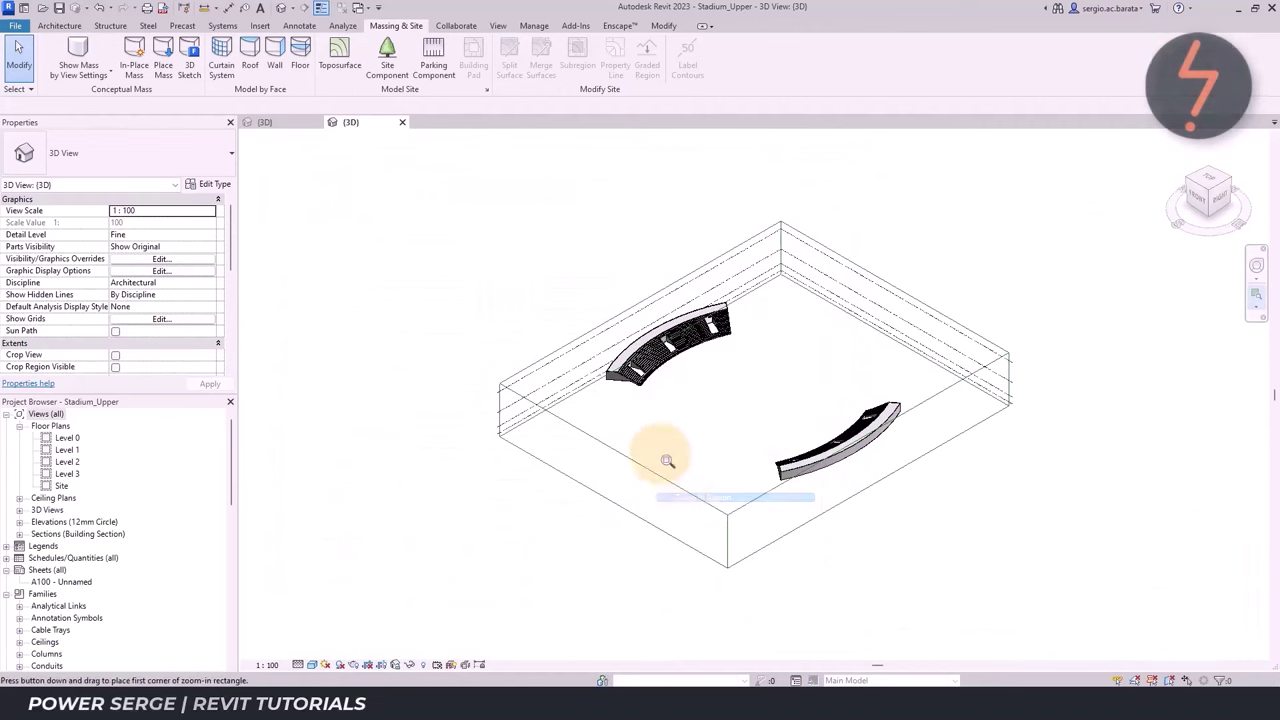
pyautogui.moveTo(555, 244); pyautogui.dragTo(773, 437)
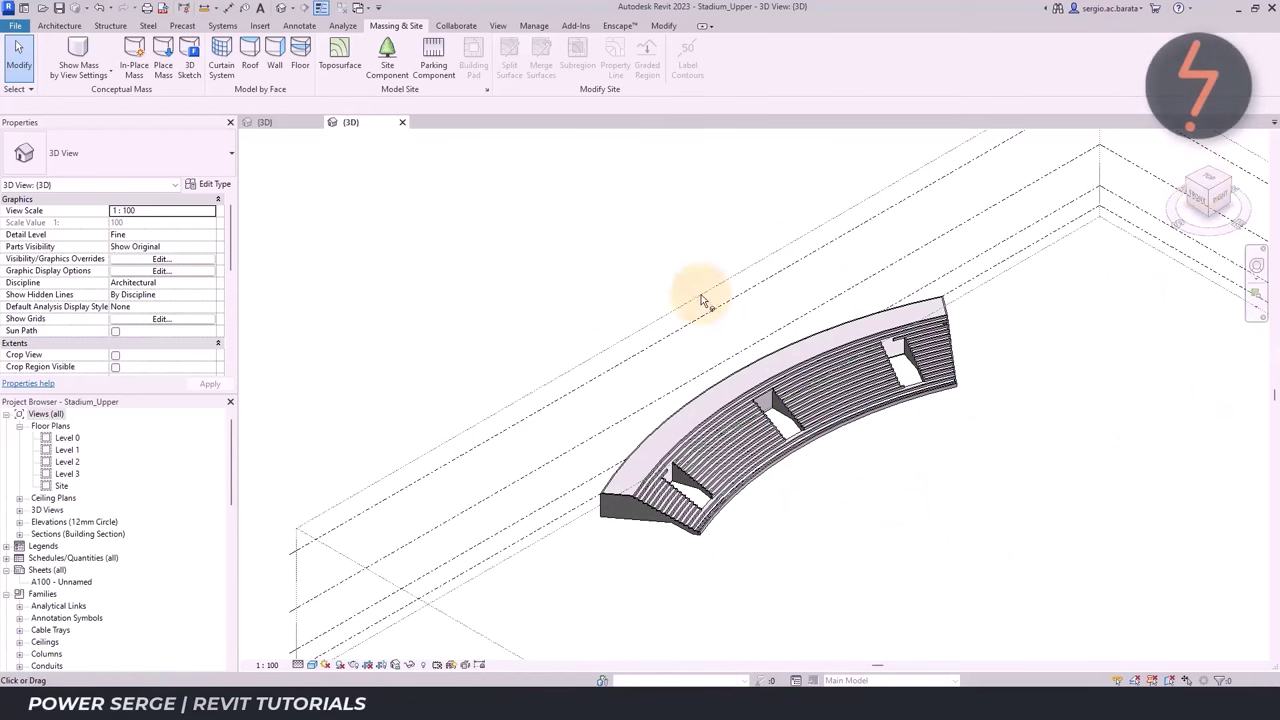
# Check the Level 0 and Level 3 floor plans, then return to the 3D view
pyautogui.doubleClick(67, 437)
pyautogui.click(488, 122)
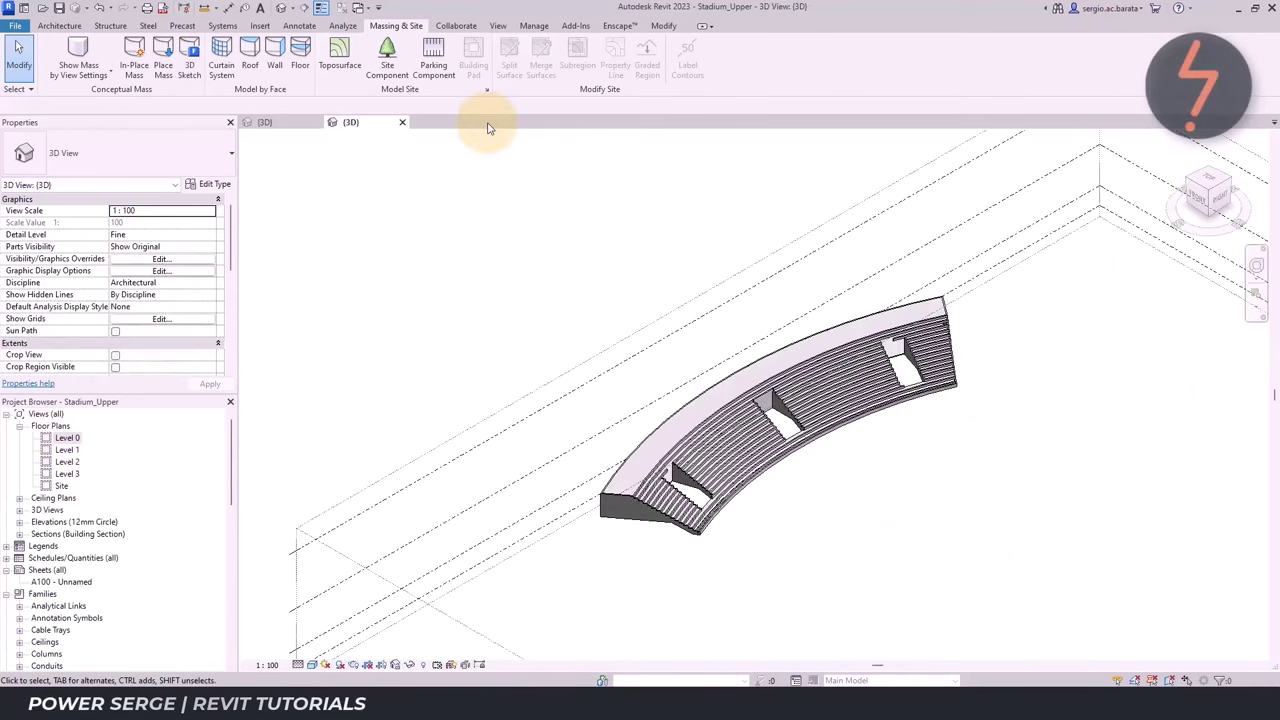
pyautogui.click(47, 509)
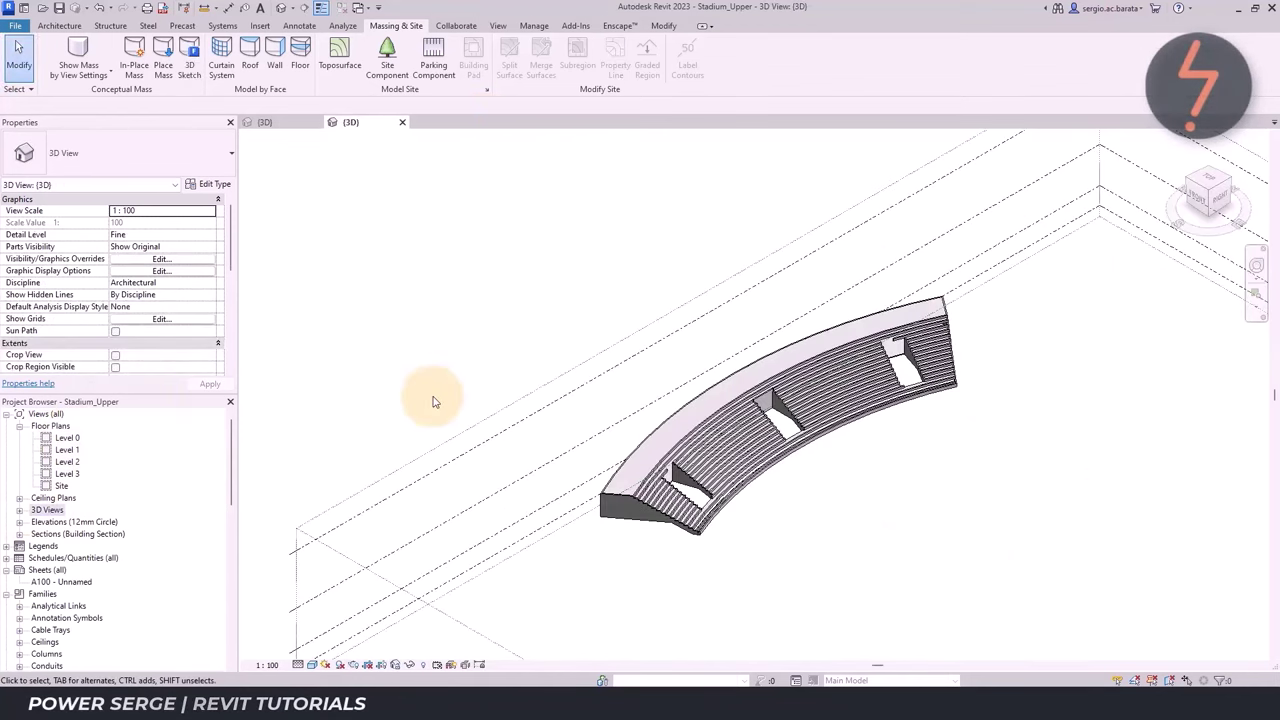
pyautogui.doubleClick(67, 473)
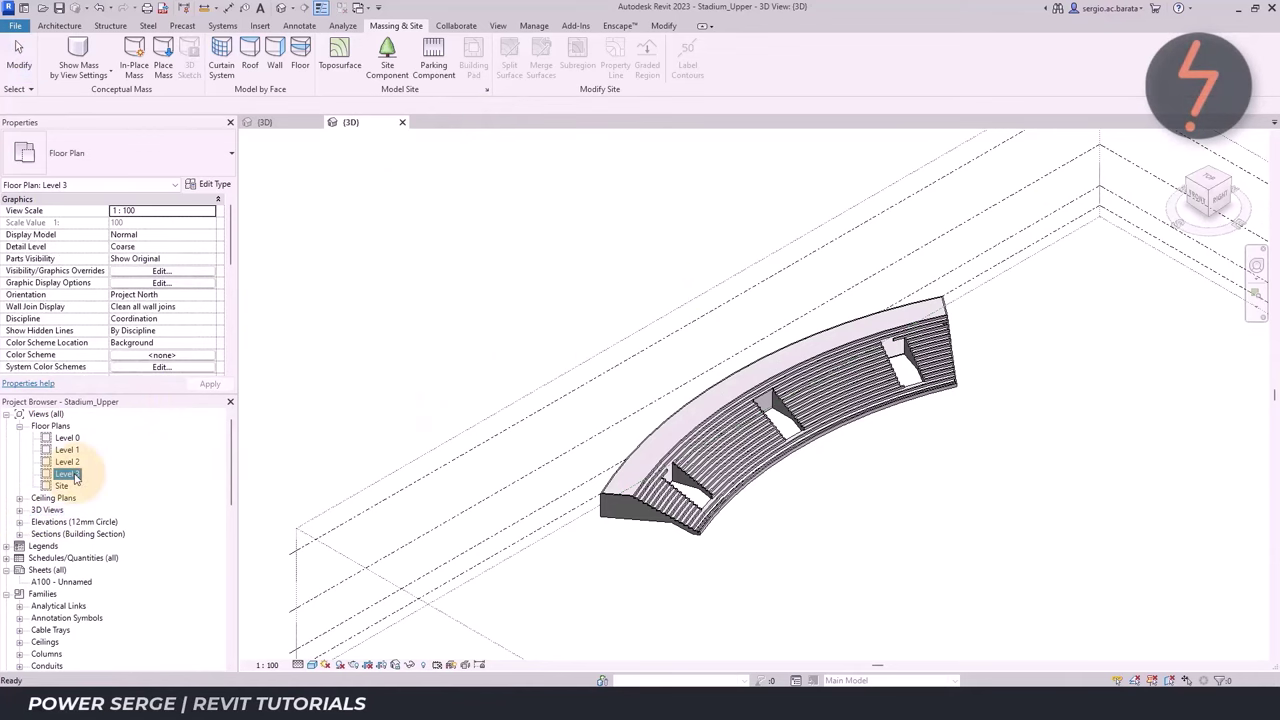
pyautogui.click(487, 123)
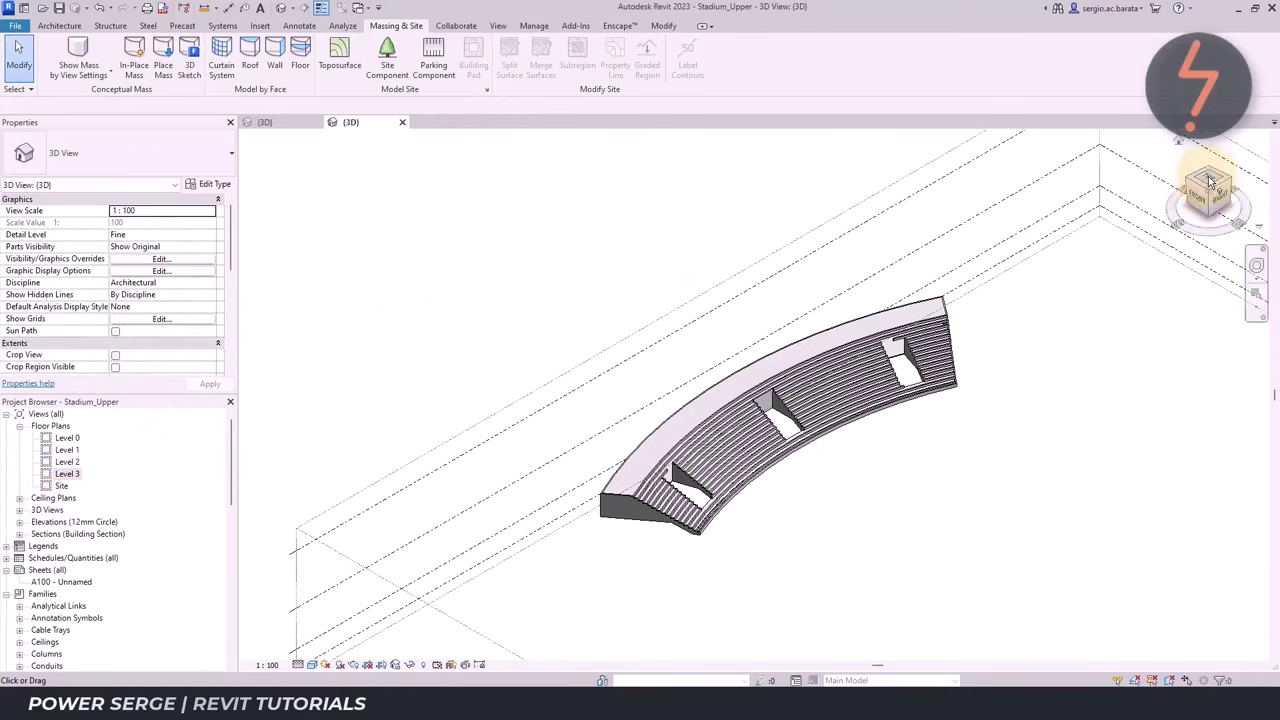
# Zoom in on the left seating section and draw walls around the vomitory opening
pyautogui.click(497, 25)
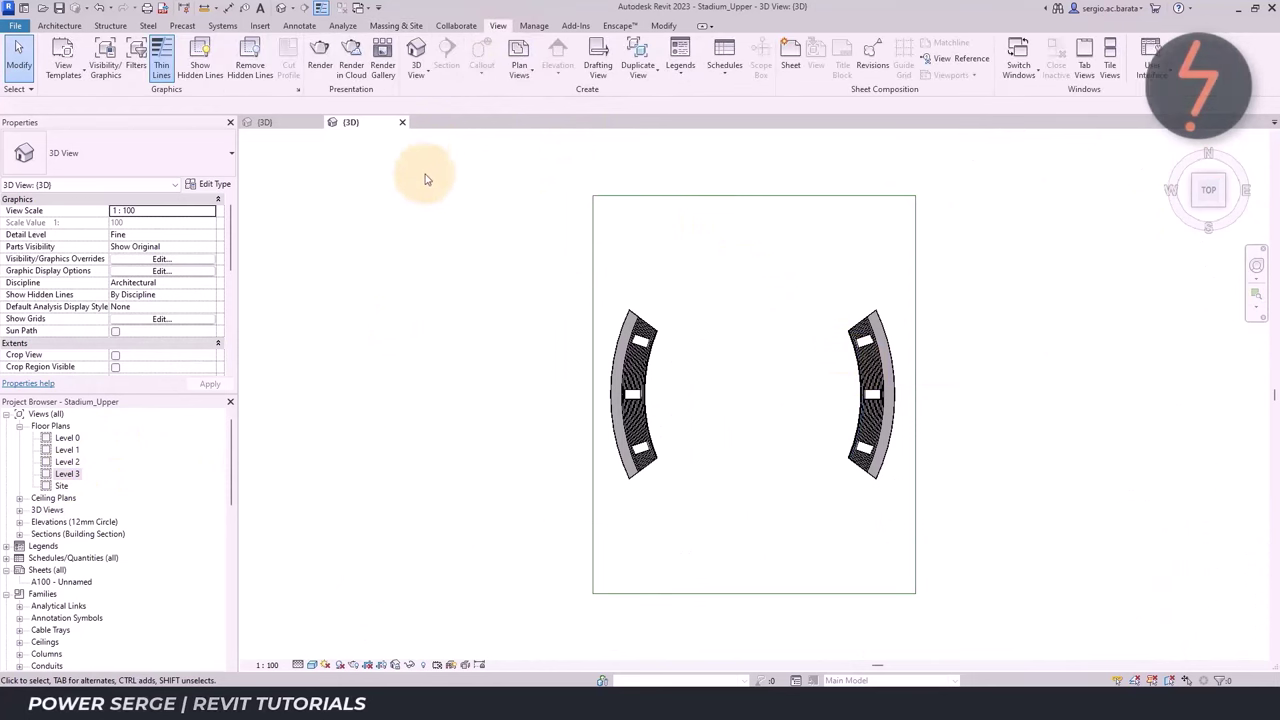
pyautogui.rightClick(420, 190)
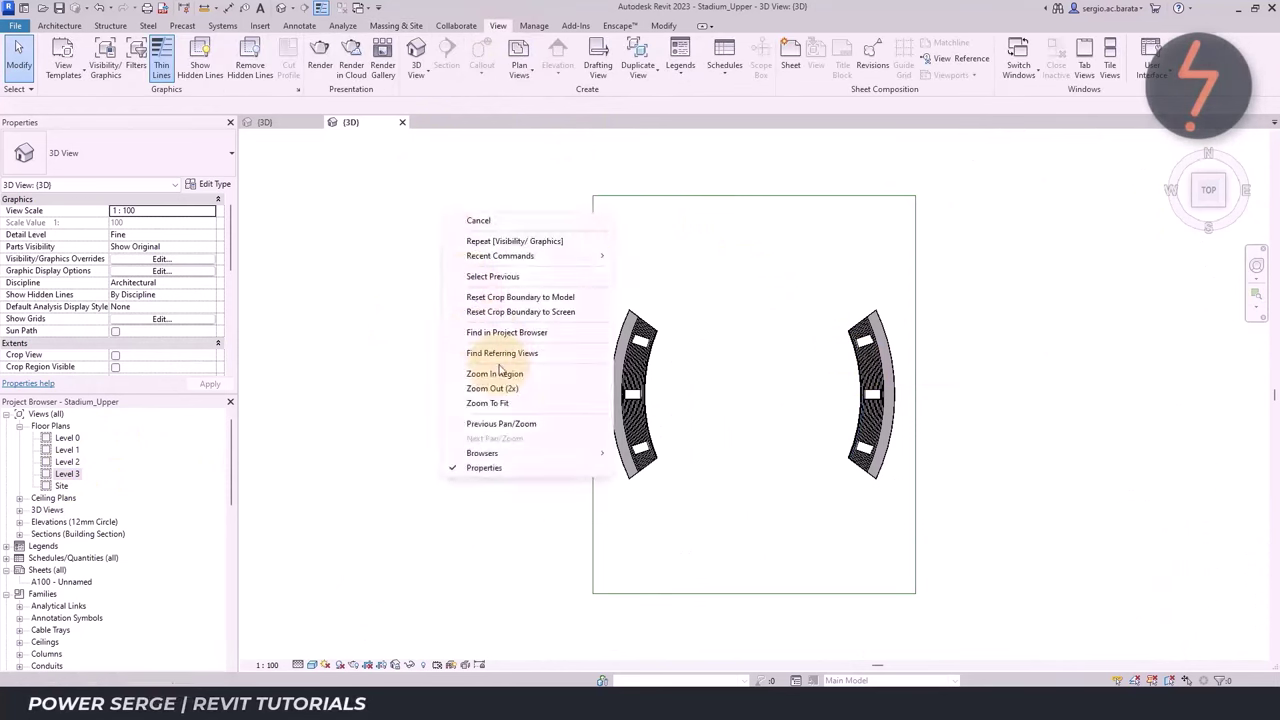
pyautogui.click(495, 384)
pyautogui.moveTo(594, 420); pyautogui.dragTo(683, 491)
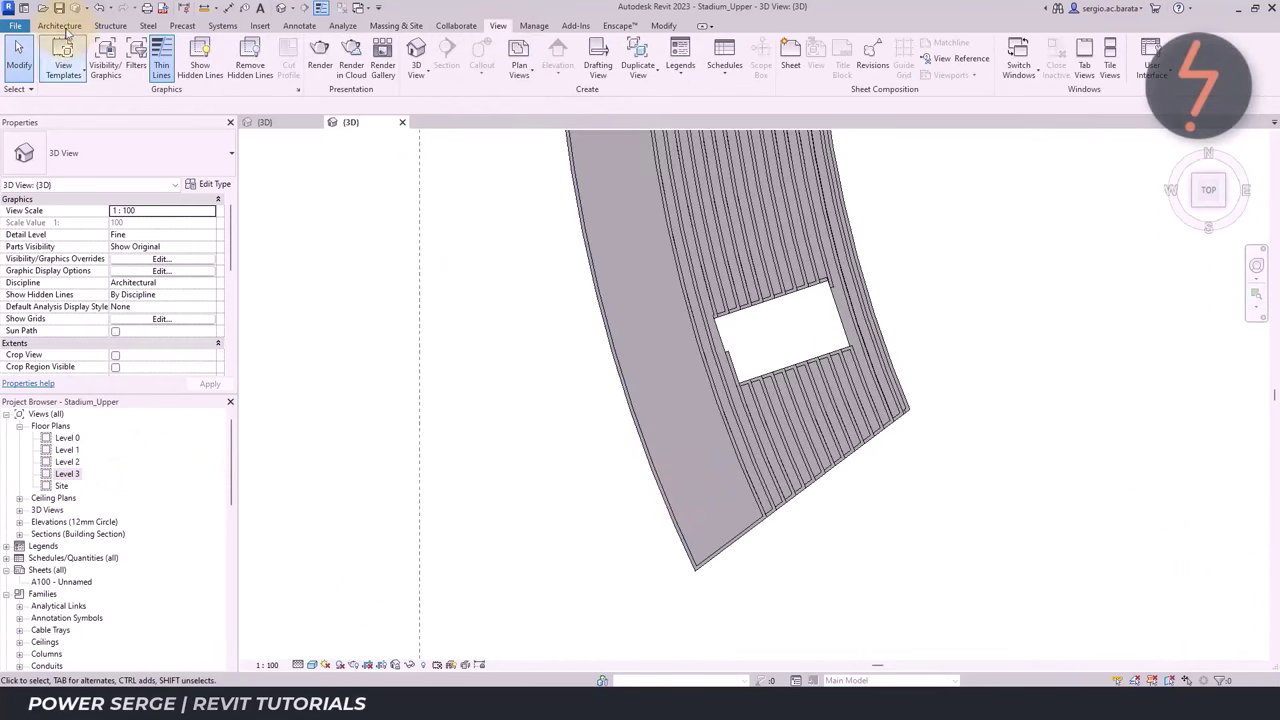
pyautogui.click(59, 25)
pyautogui.click(55, 75)
pyautogui.click(80, 100)
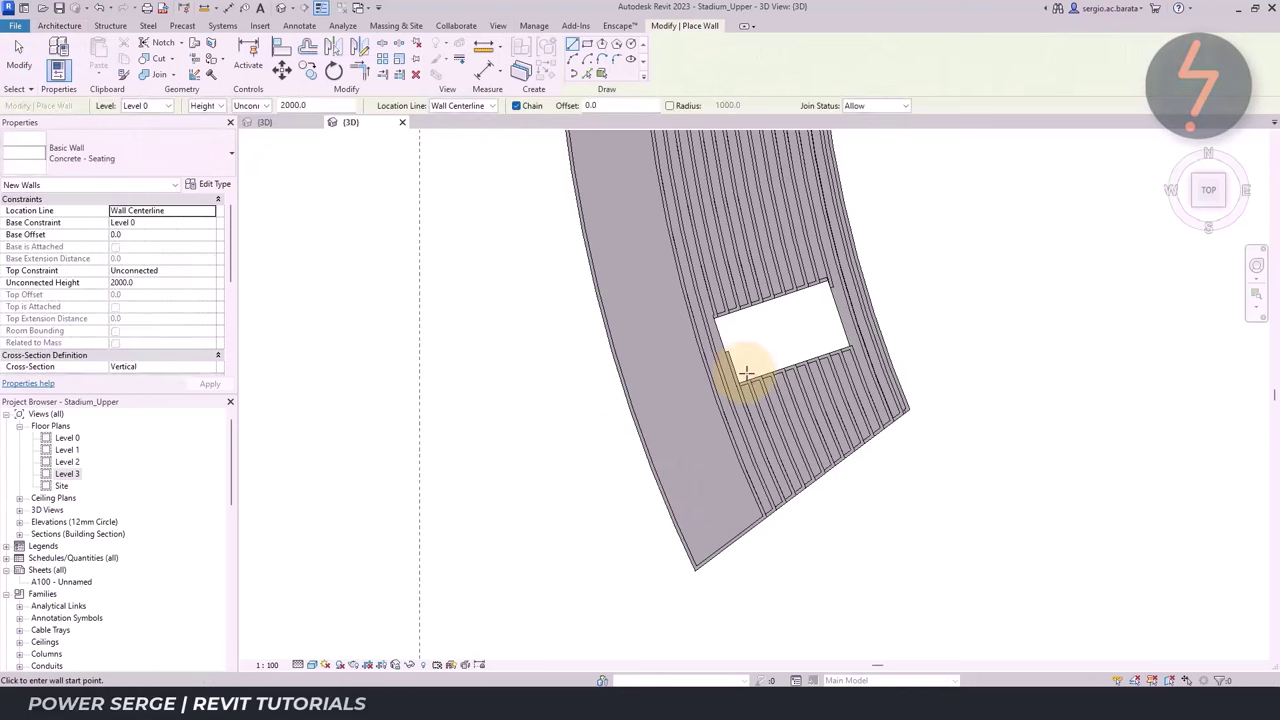
pyautogui.click(843, 343)
pyautogui.click(748, 374)
pyautogui.click(724, 326)
pyautogui.press('Escape')
pyautogui.press('Escape')
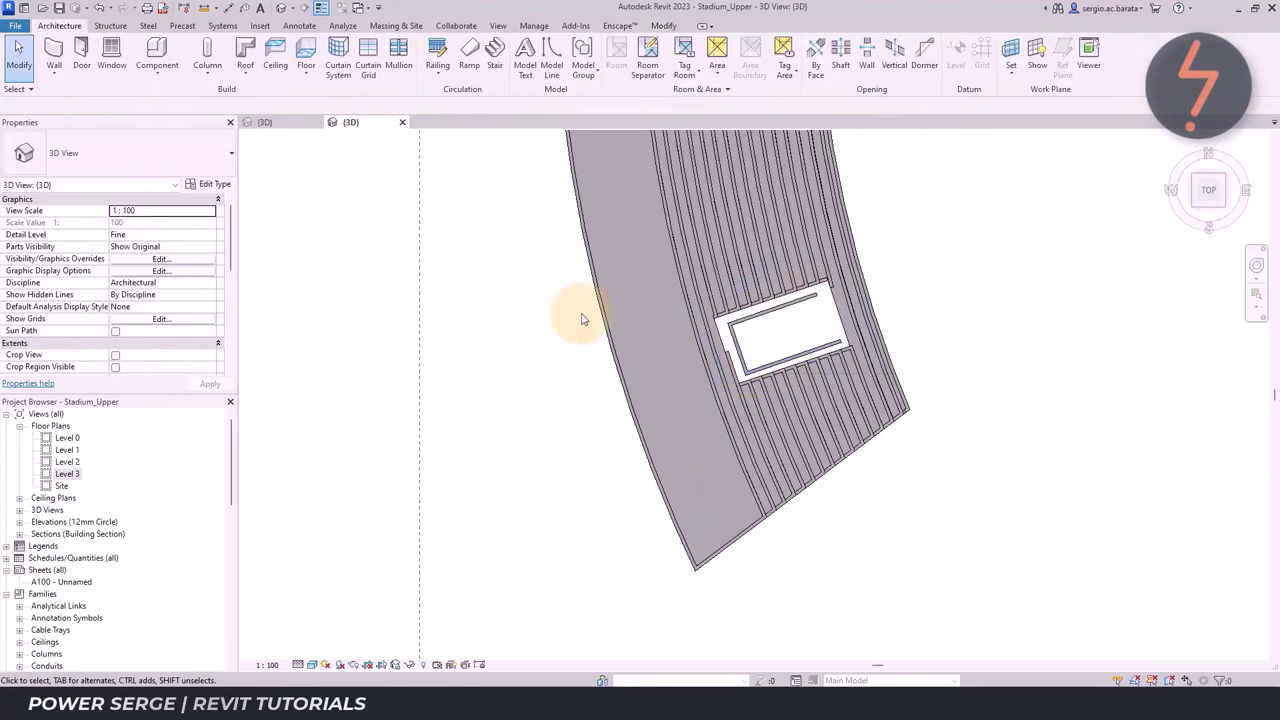
# Align the lower and left walls flush with the opening's edges using AL, then zoom to fit
pyautogui.scroll(5, 700, 320)
pyautogui.press('a')
pyautogui.press('l')
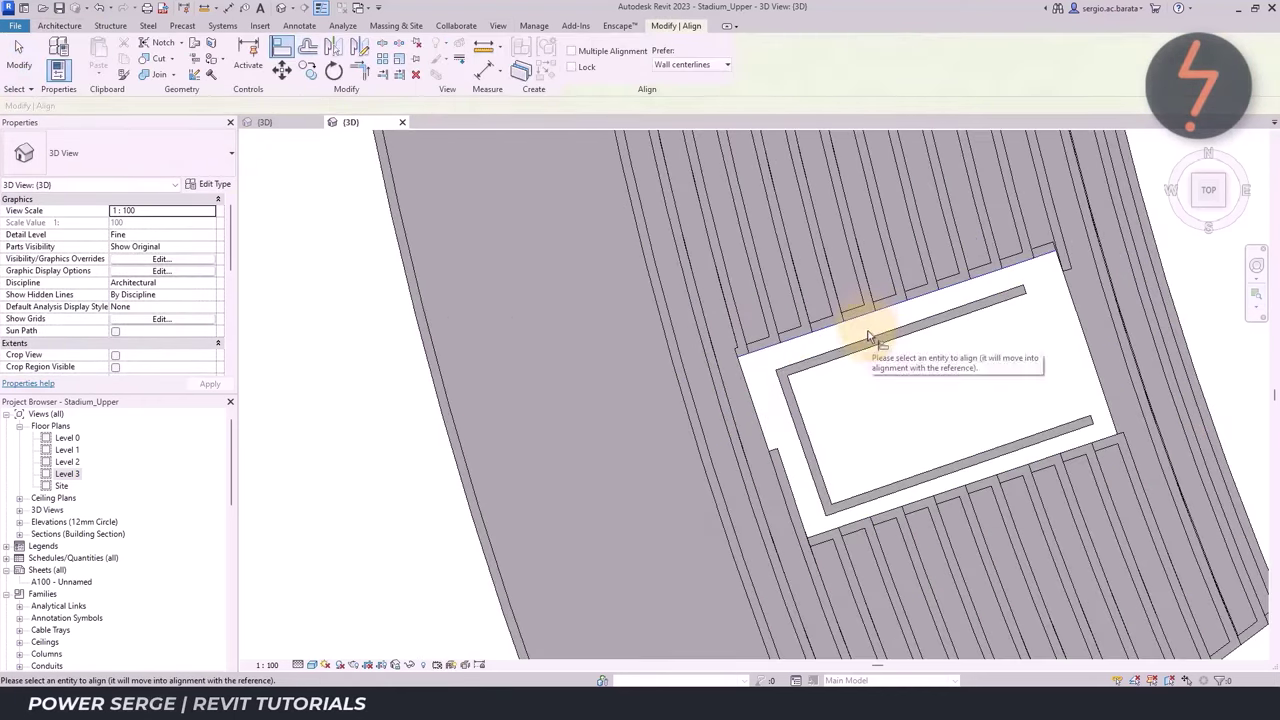
pyautogui.click(942, 490)
pyautogui.click(940, 468)
pyautogui.click(760, 427)
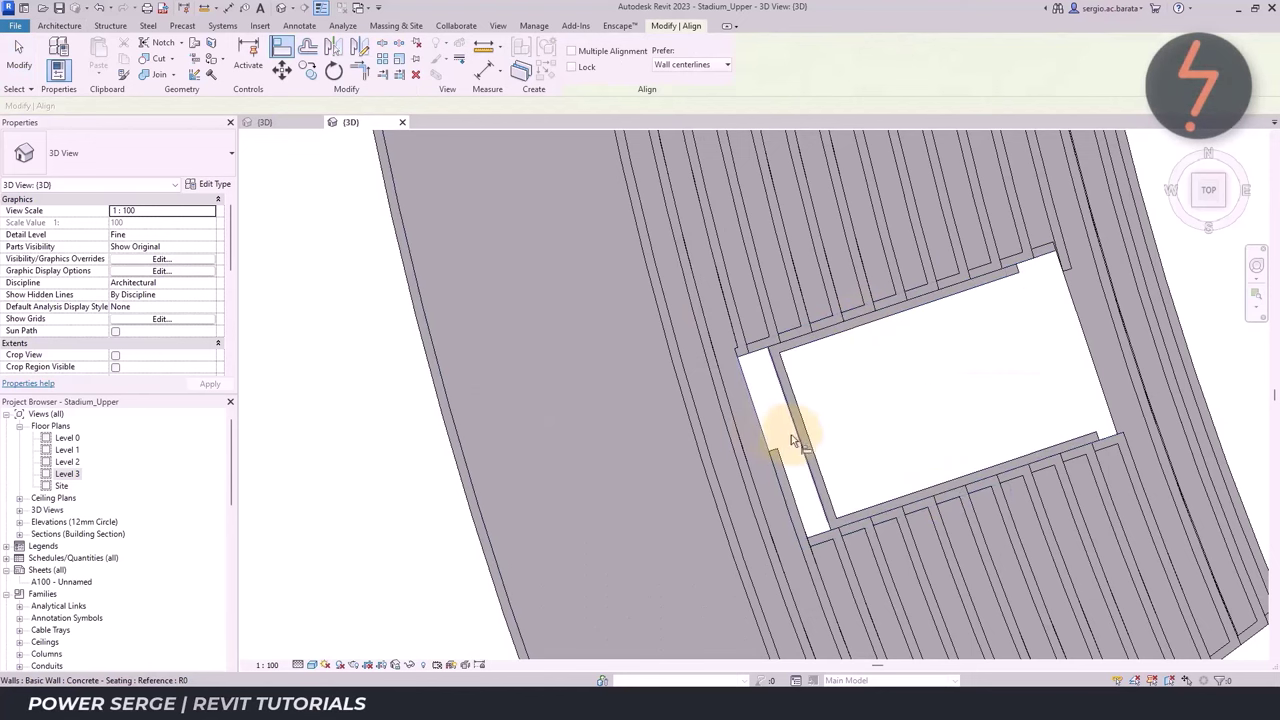
pyautogui.click(791, 434)
pyautogui.press('Escape')
pyautogui.press('Escape')
pyautogui.press('a')
pyautogui.press('l')
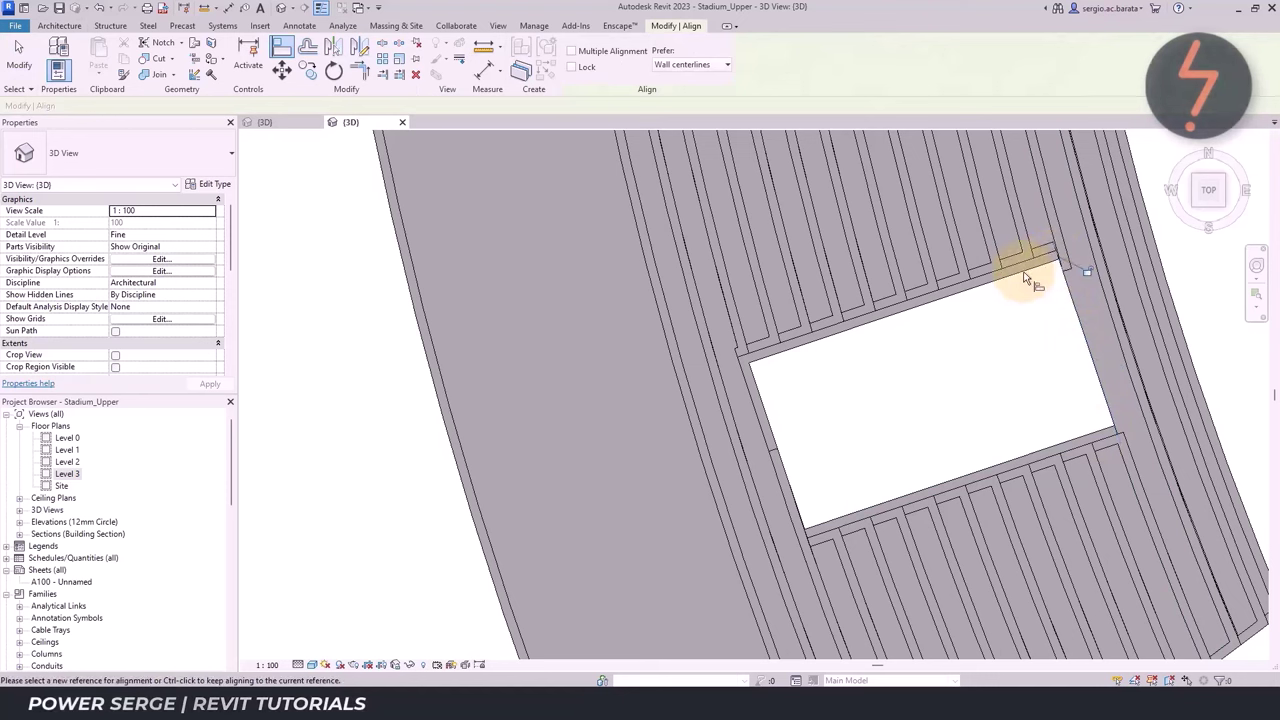
pyautogui.press('Escape')
pyautogui.press('z')
pyautogui.press('f')
pyautogui.rightClick(566, 309)
# In the Front view, set the three new walls' Base Constraint to Level 2
pyautogui.click(614, 451)
pyautogui.moveTo(580, 282); pyautogui.dragTo(632, 377)
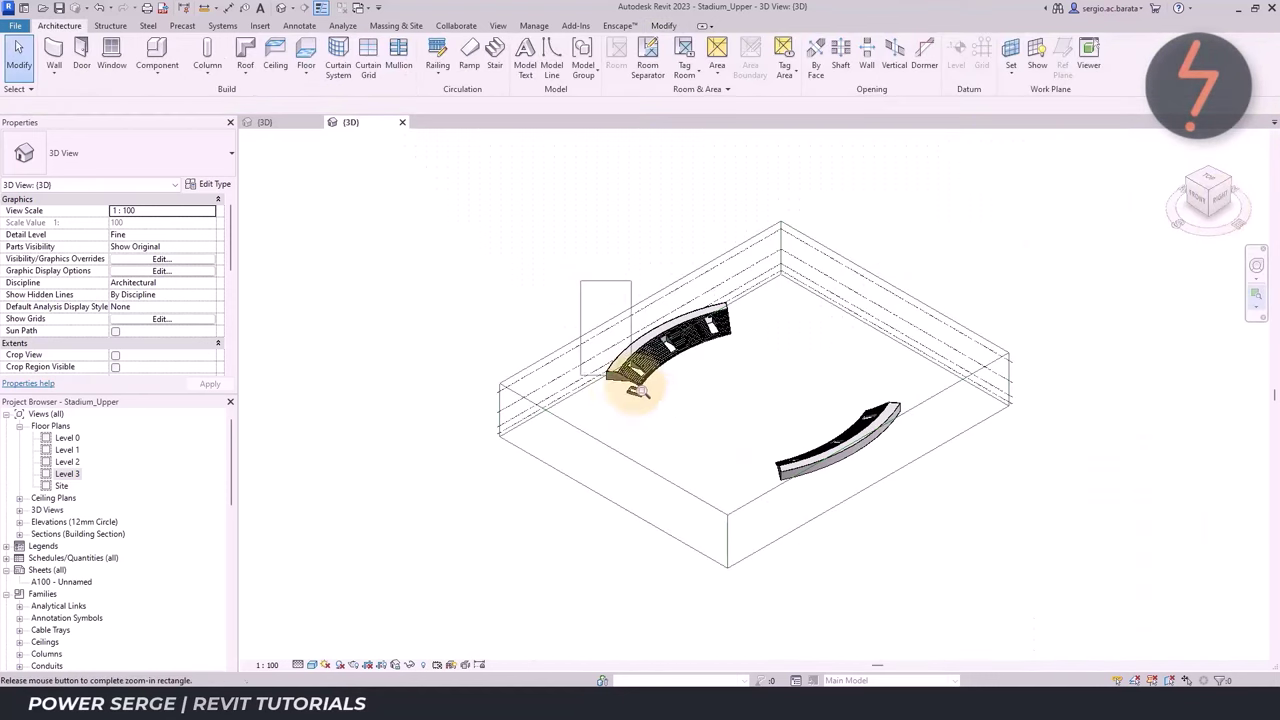
pyautogui.click(1197, 198)
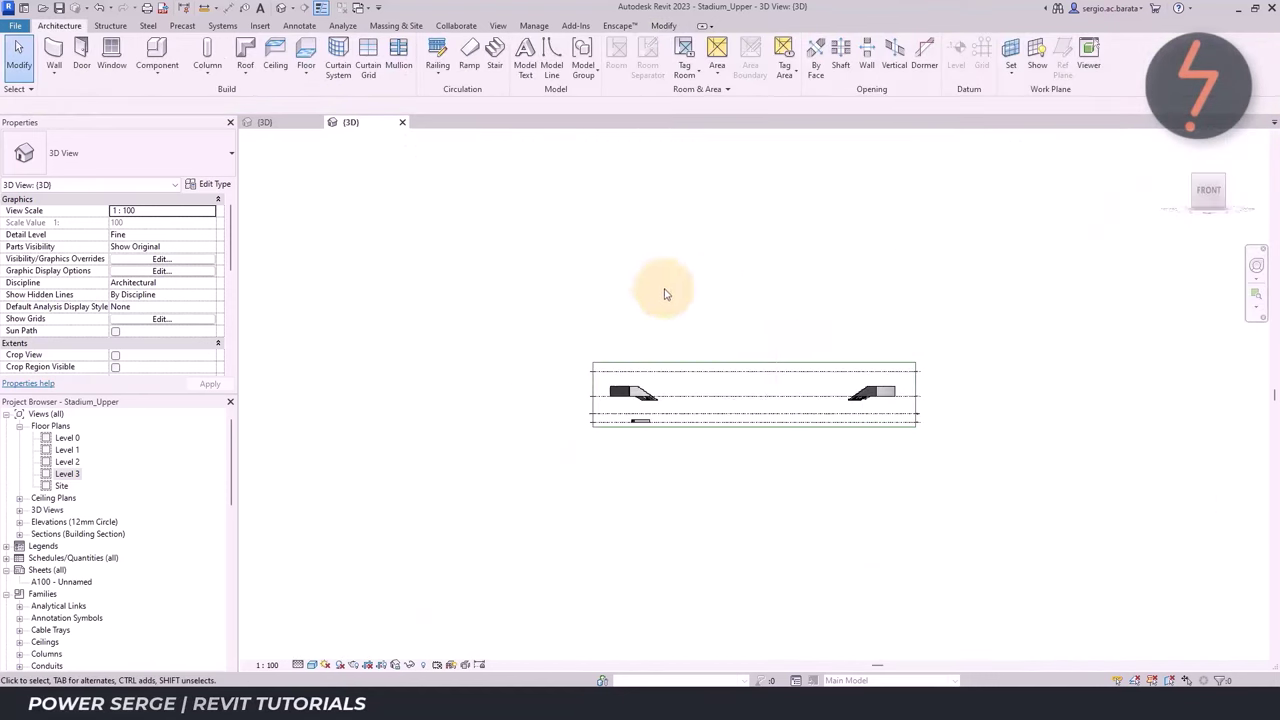
pyautogui.rightClick(623, 294)
pyautogui.click(671, 436)
pyautogui.moveTo(586, 337); pyautogui.dragTo(670, 439)
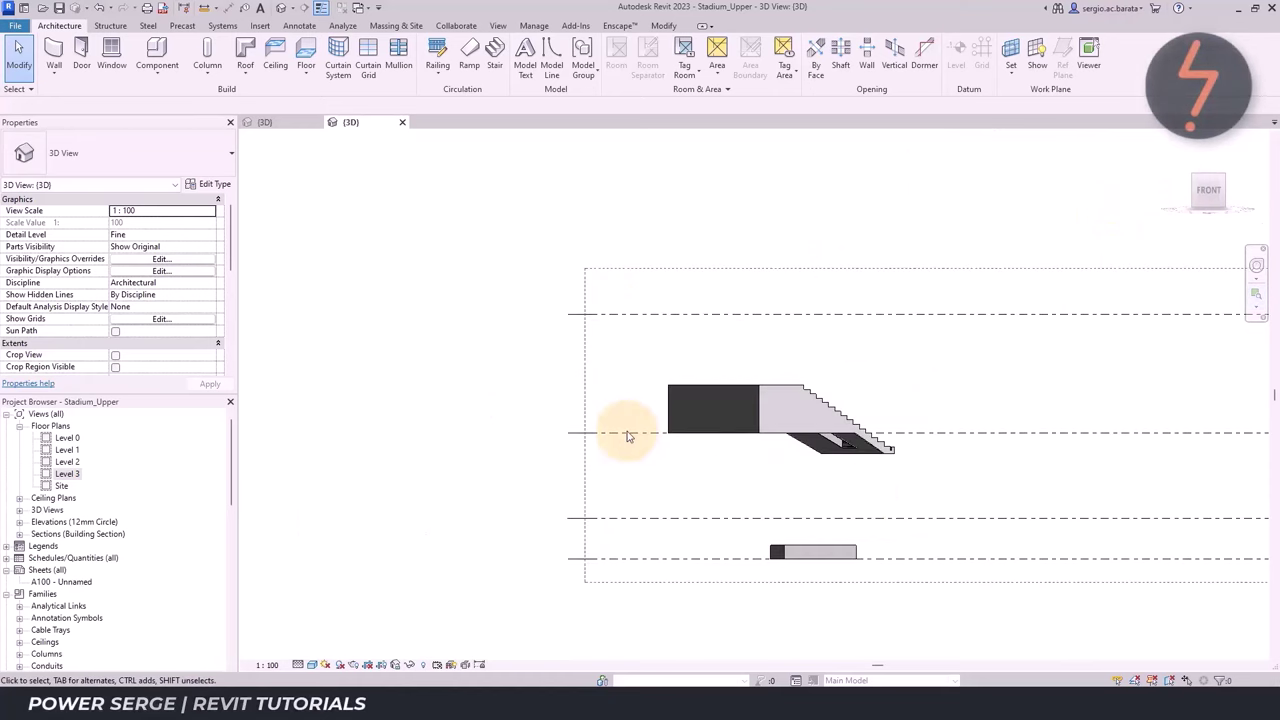
pyautogui.moveTo(768, 512); pyautogui.dragTo(886, 571)
pyautogui.click(210, 222)
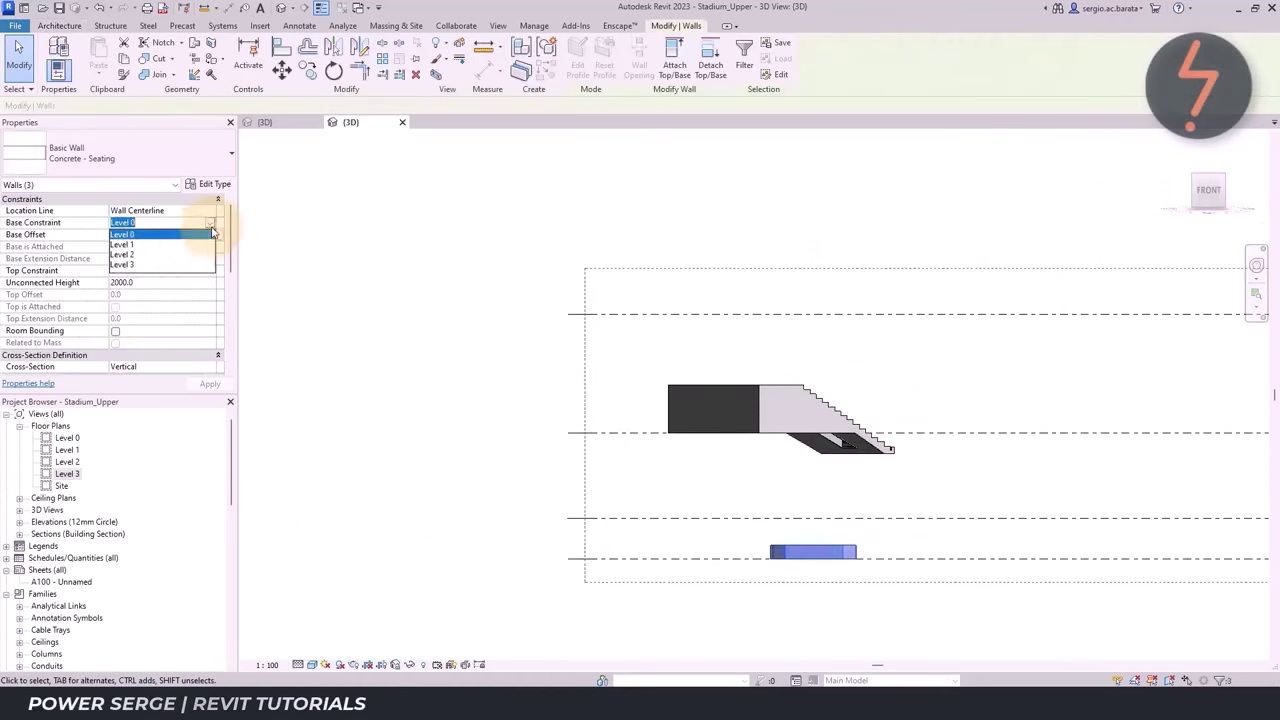
pyautogui.click(125, 258)
# From an oblique view, drag two opening walls' tops up to the top of the seating
pyautogui.click(1233, 191)
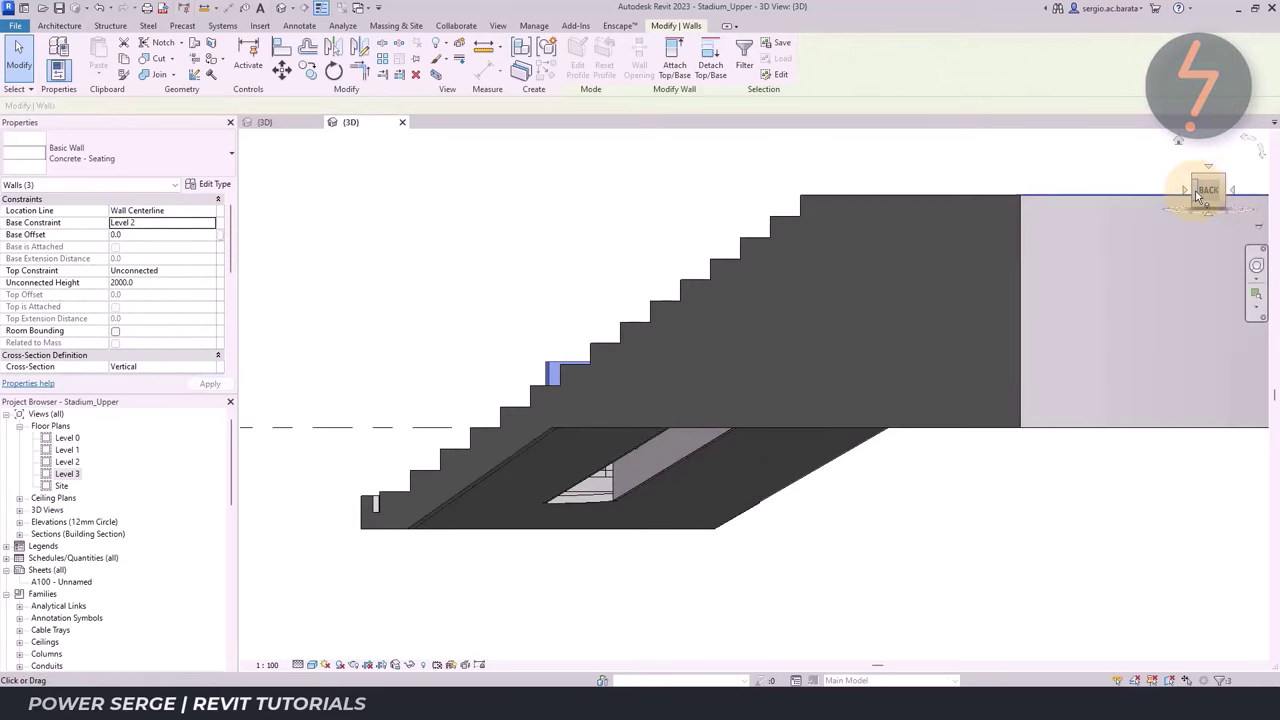
pyautogui.click(1231, 191)
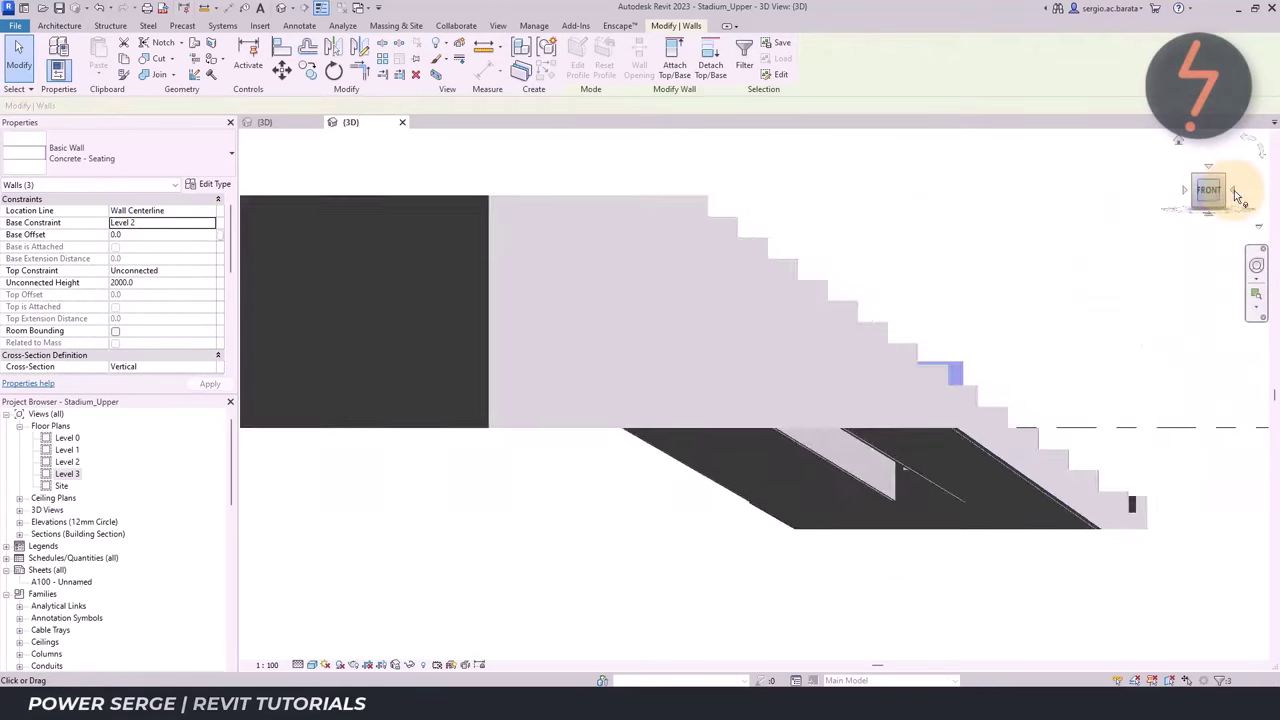
pyautogui.moveTo(1228, 197); pyautogui.dragTo(902, 580)
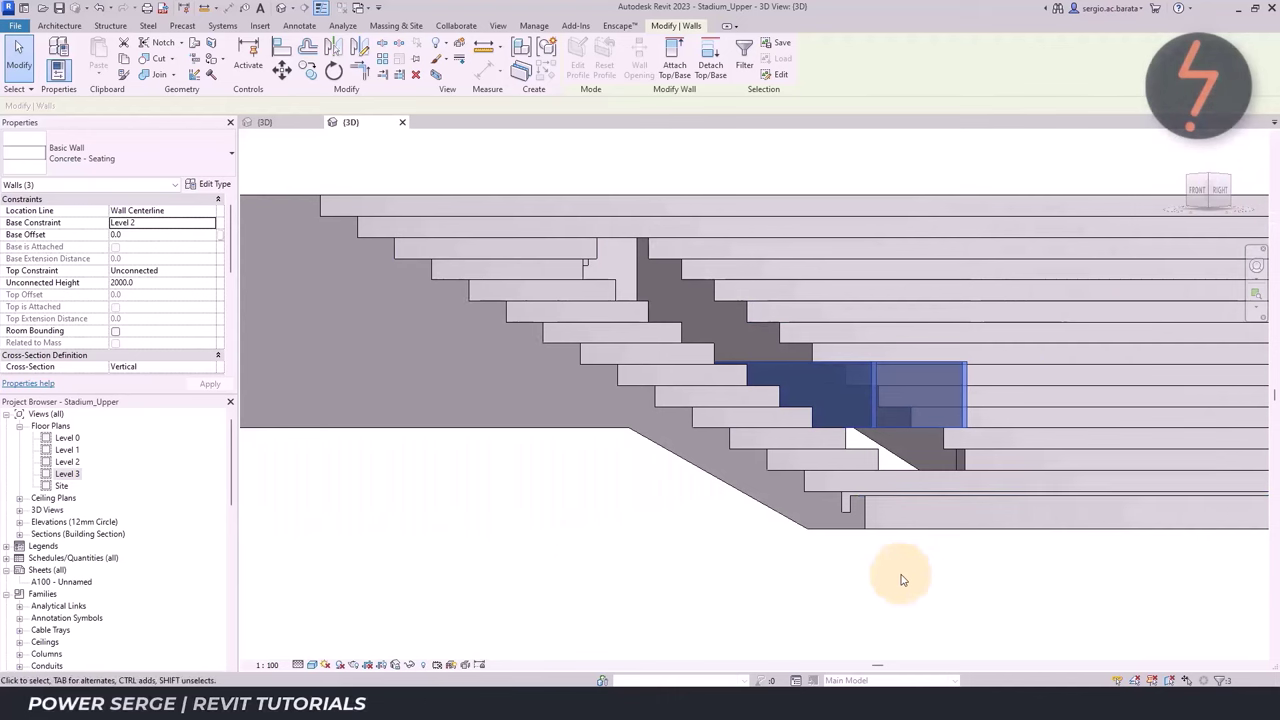
pyautogui.click(902, 580)
pyautogui.click(714, 366)
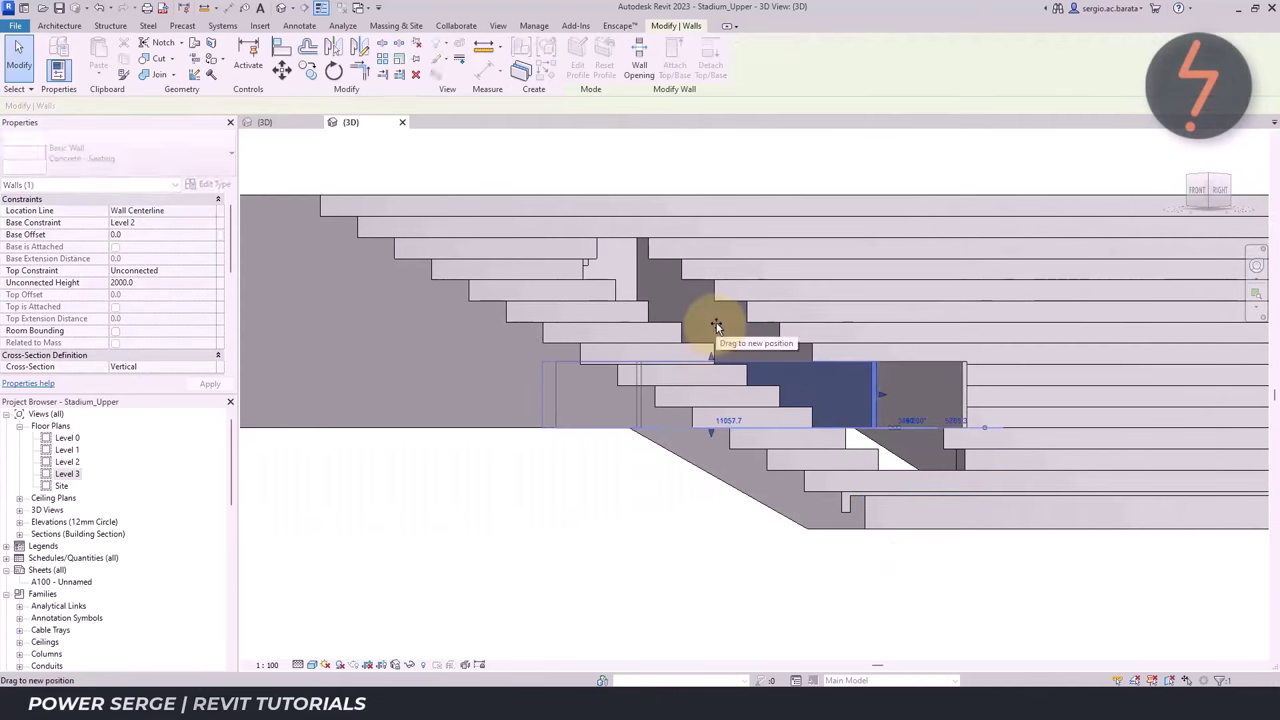
pyautogui.press('Escape')
pyautogui.click(769, 369)
pyautogui.moveTo(709, 363); pyautogui.dragTo(720, 237)
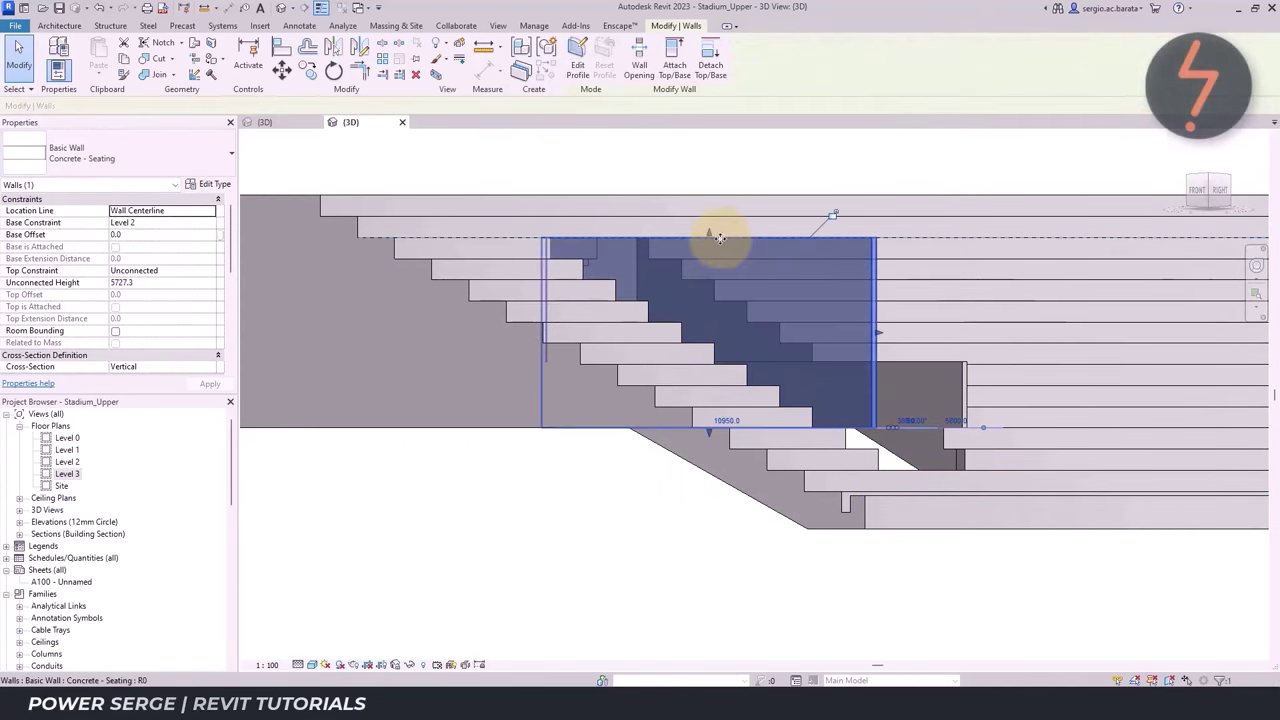
pyautogui.click(900, 360)
pyautogui.moveTo(805, 360); pyautogui.dragTo(818, 238)
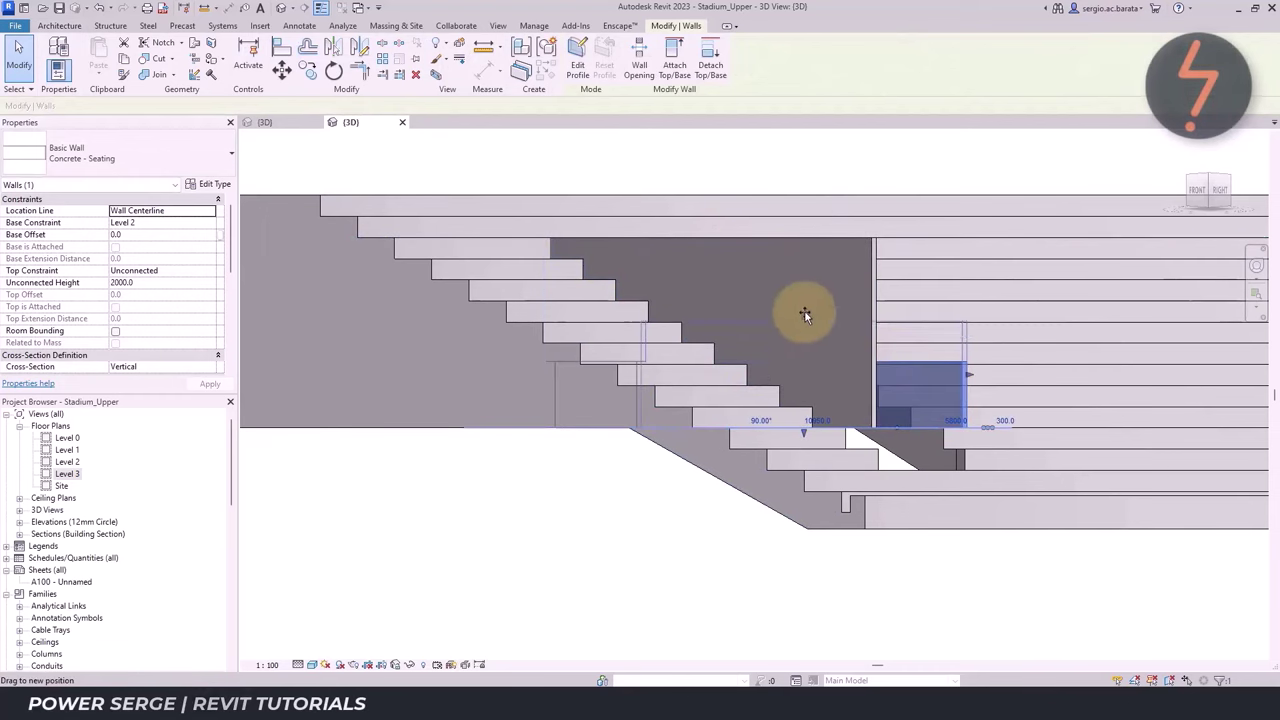
# In Wireframe, raise the wall hidden behind the seating, then return to Shaded
pyautogui.click(311, 664)
pyautogui.click(330, 575)
pyautogui.click(563, 391)
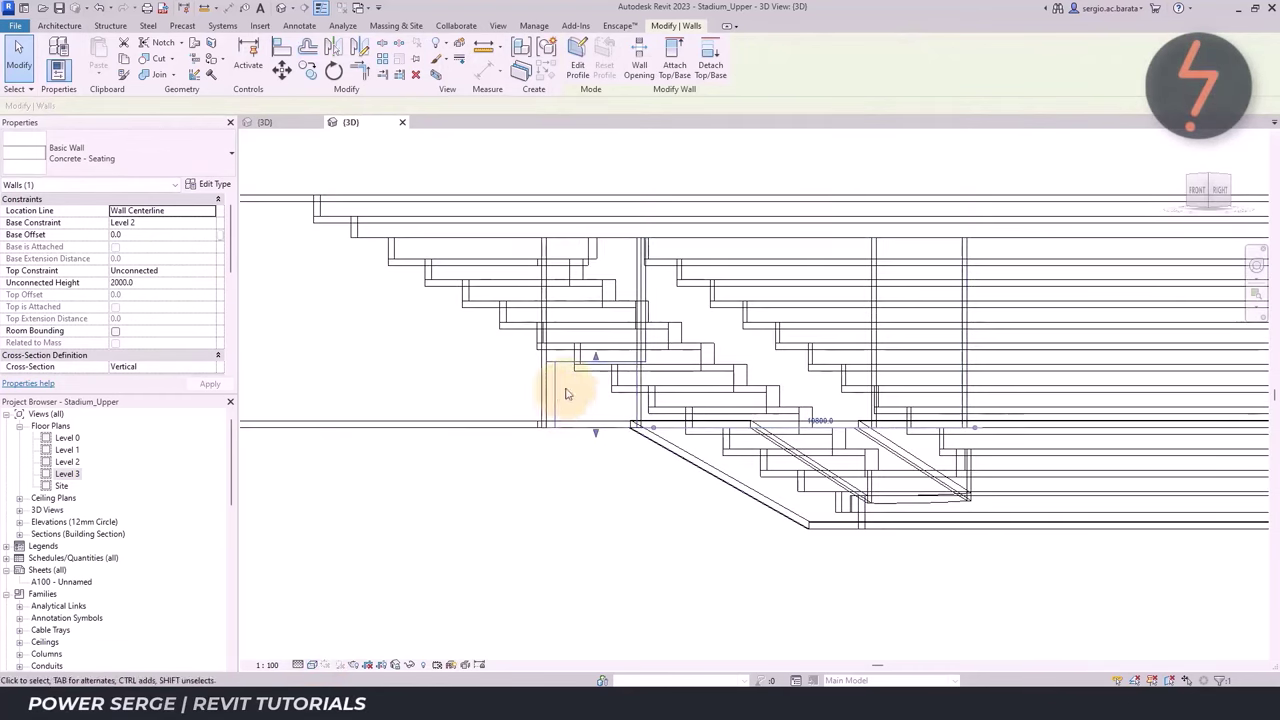
pyautogui.moveTo(596, 238)
pyautogui.mouseDown()
pyautogui.moveTo(610, 243)
pyautogui.moveTo(600, 216)
pyautogui.mouseUp()
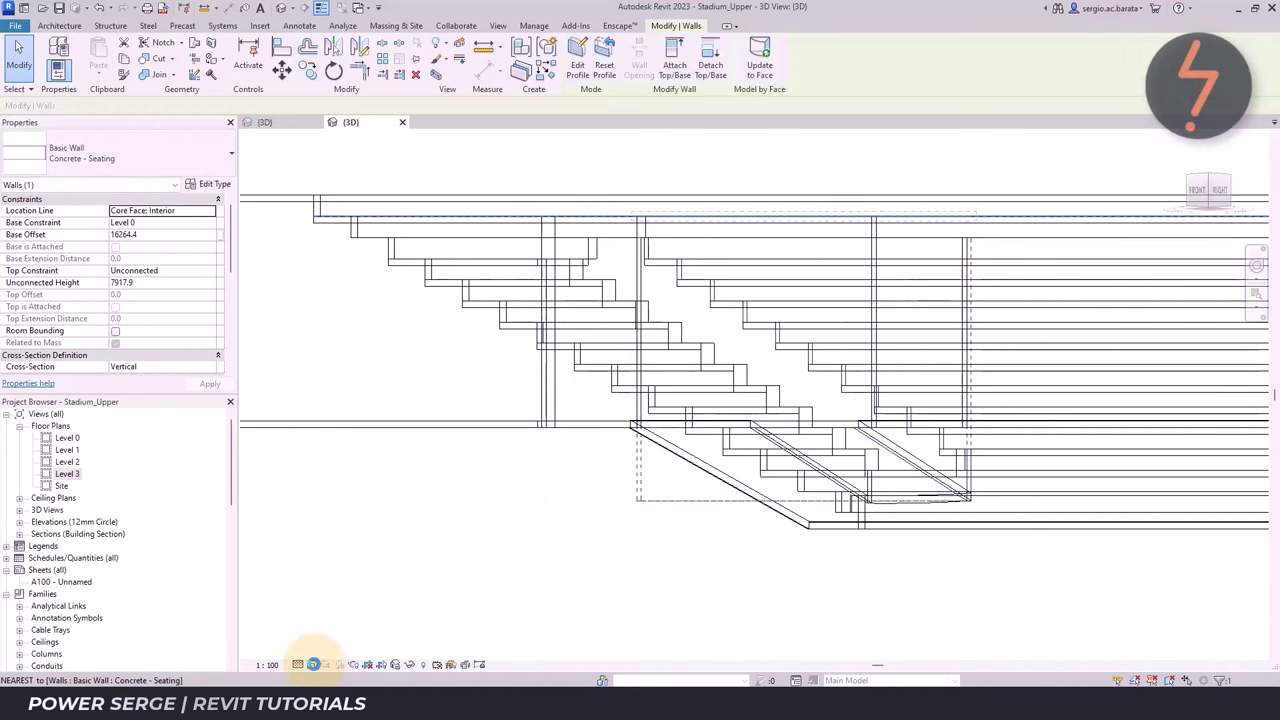
pyautogui.press('Escape')
pyautogui.click(311, 664)
pyautogui.click(333, 624)
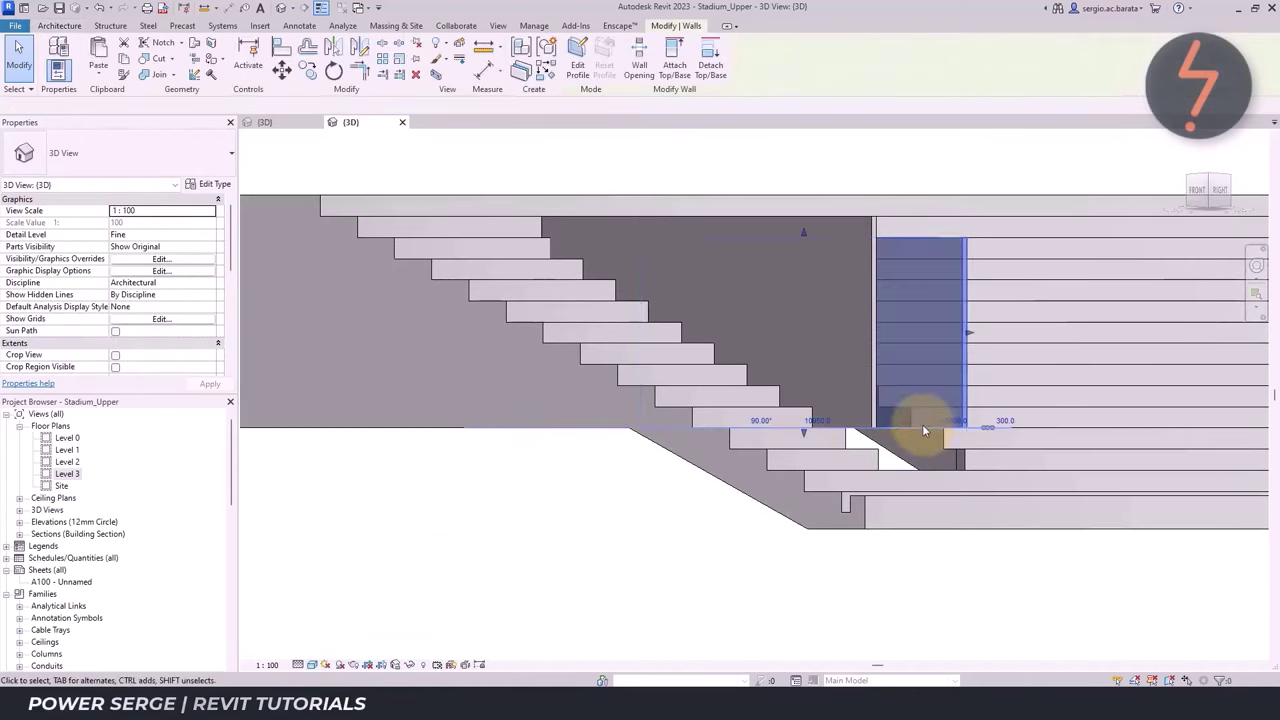
# Reshape the opening's right wall, undoing to keep its base offset at 0.0
pyautogui.click(920, 423)
pyautogui.moveTo(900, 440)
pyautogui.mouseDown()
pyautogui.moveTo(714, 456)
pyautogui.moveTo(714, 486)
pyautogui.mouseUp()
pyautogui.click(311, 664)
pyautogui.click(329, 592)
pyautogui.hotkey('ctrl', 'z')
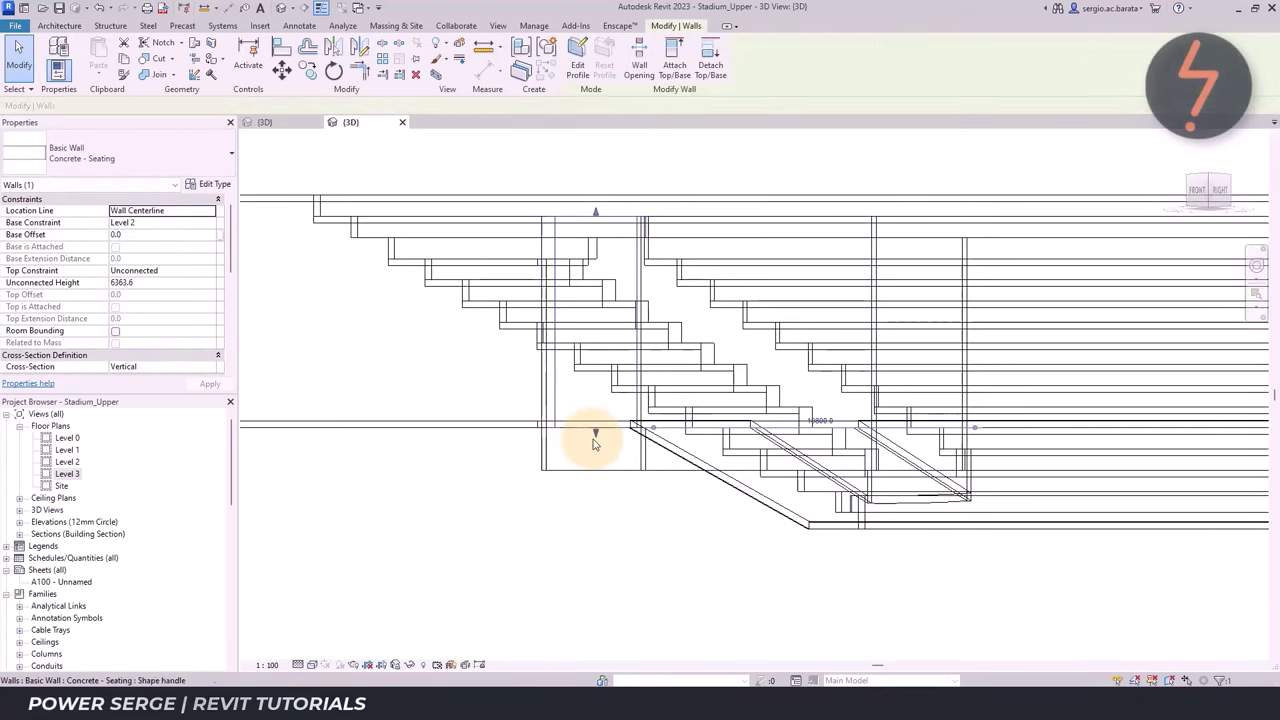
pyautogui.click(311, 664)
pyautogui.click(329, 624)
pyautogui.click(475, 590)
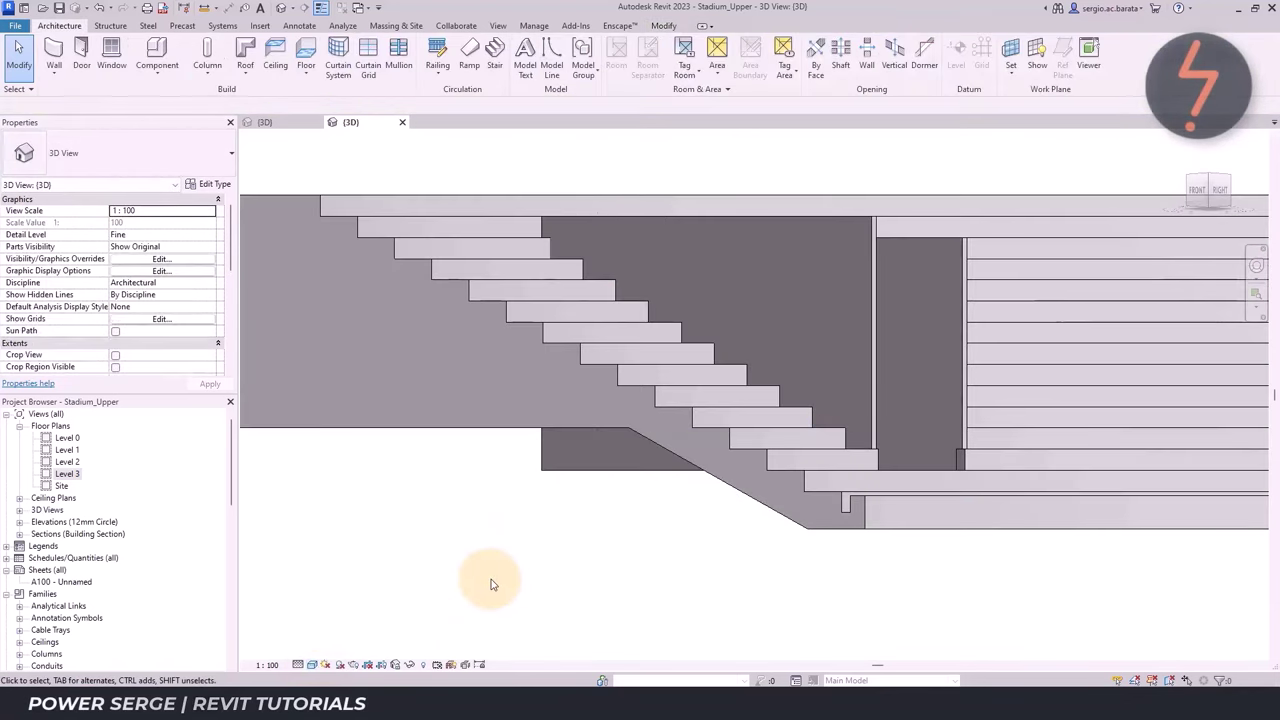
# Zoom in on the curved seating stand and check the Level 3 plan before returning to 3D
pyautogui.scroll(-10, 549, 553)
pyautogui.rightClick(655, 205)
pyautogui.click(686, 389)
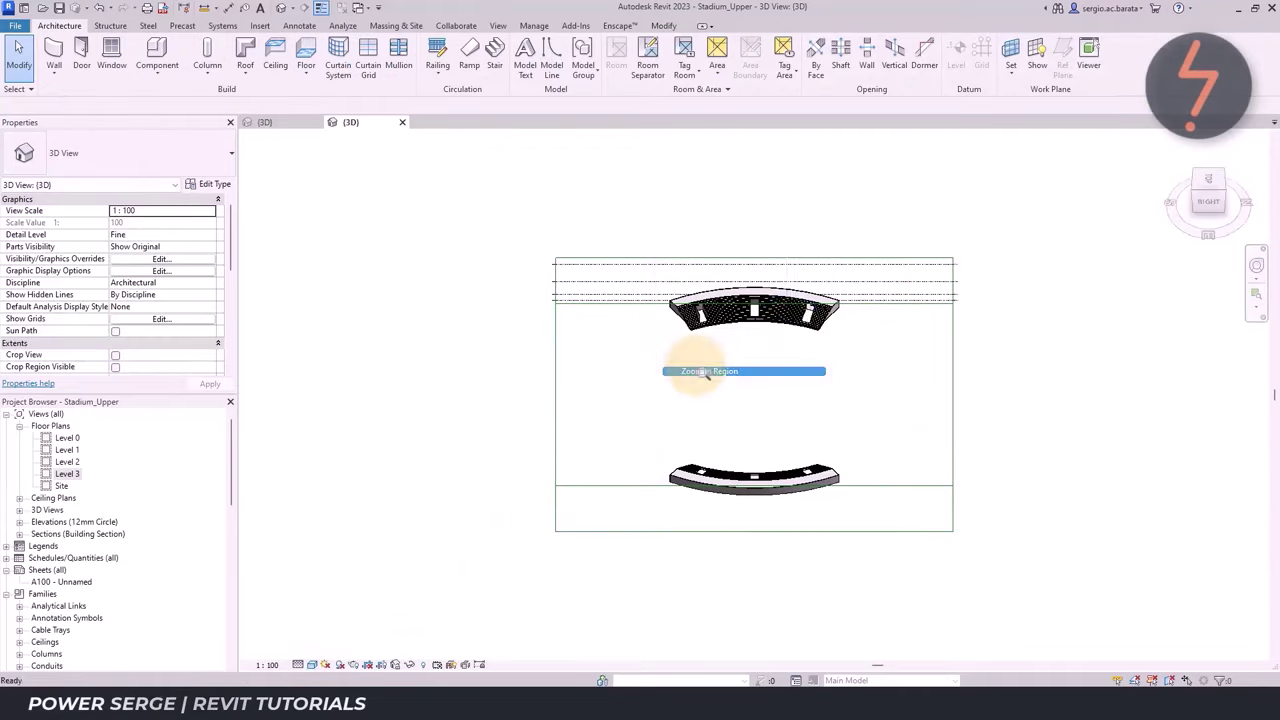
pyautogui.moveTo(662, 340); pyautogui.dragTo(828, 396)
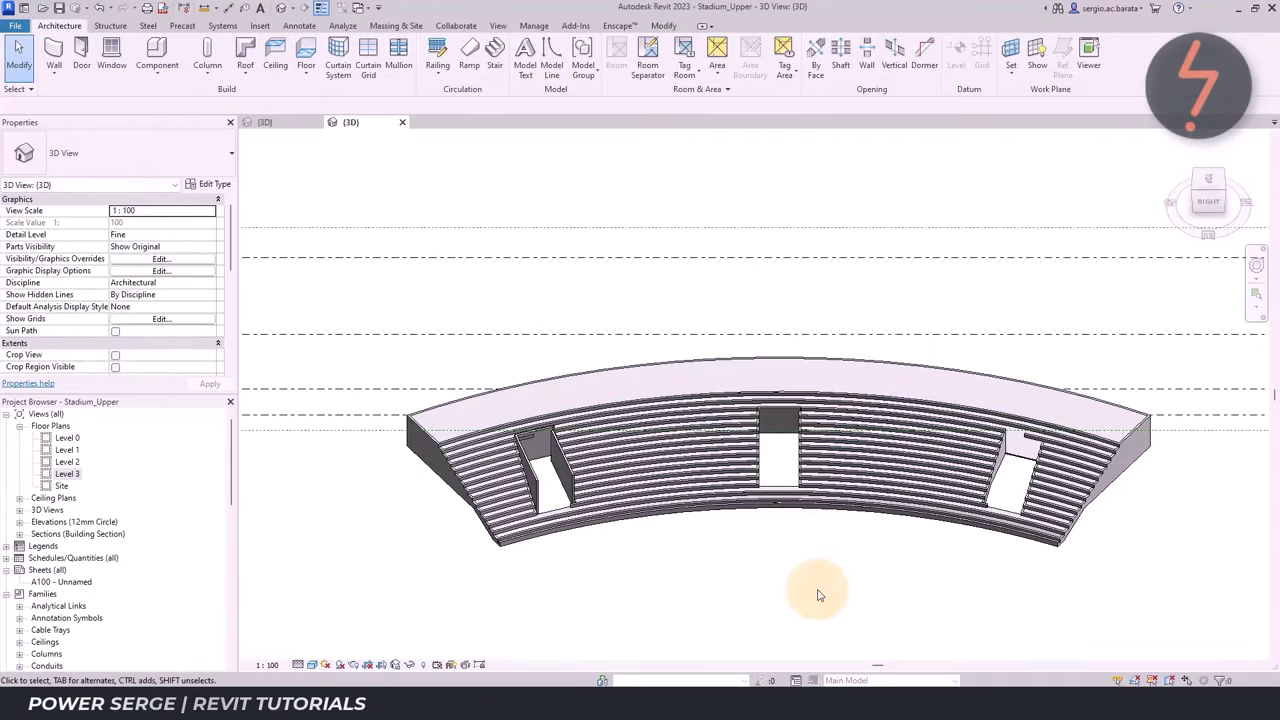
pyautogui.press('m')
pyautogui.press('a')
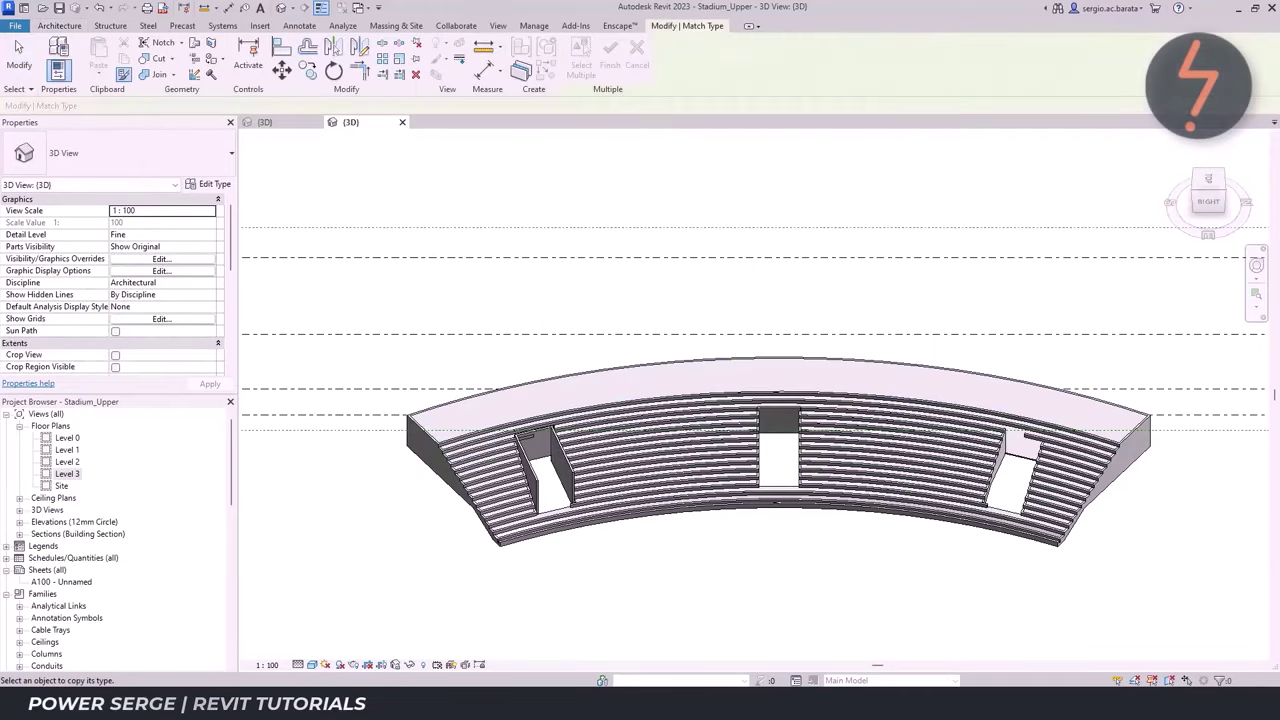
pyautogui.doubleClick(68, 474)
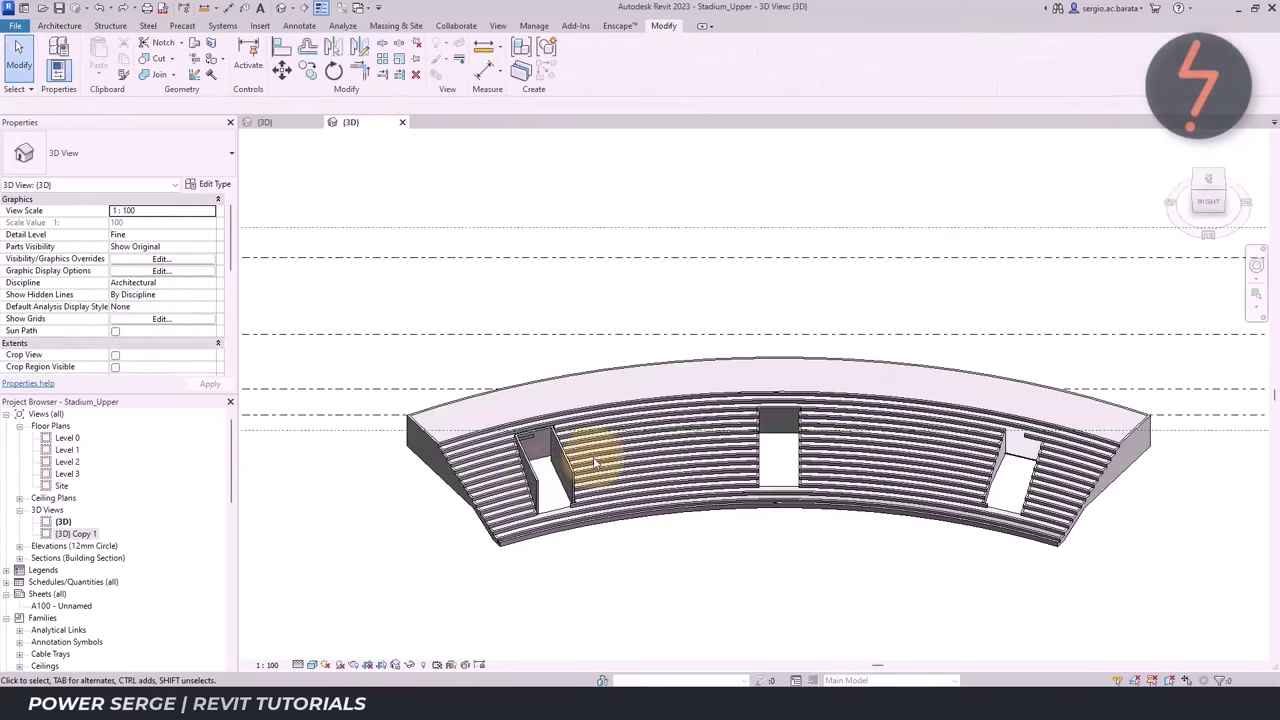
pyautogui.click(565, 455)
# Zoom on one vomitory's side walls and set the seating side wall as the work plane
pyautogui.moveTo(514, 571)
pyautogui.keyDown('shift'); pyautogui.mouseDown(button='middle')
pyautogui.moveTo(516, 597)
pyautogui.moveTo(543, 594)
pyautogui.mouseUp(button='middle'); pyautogui.keyUp('shift')
pyautogui.click(543, 594)
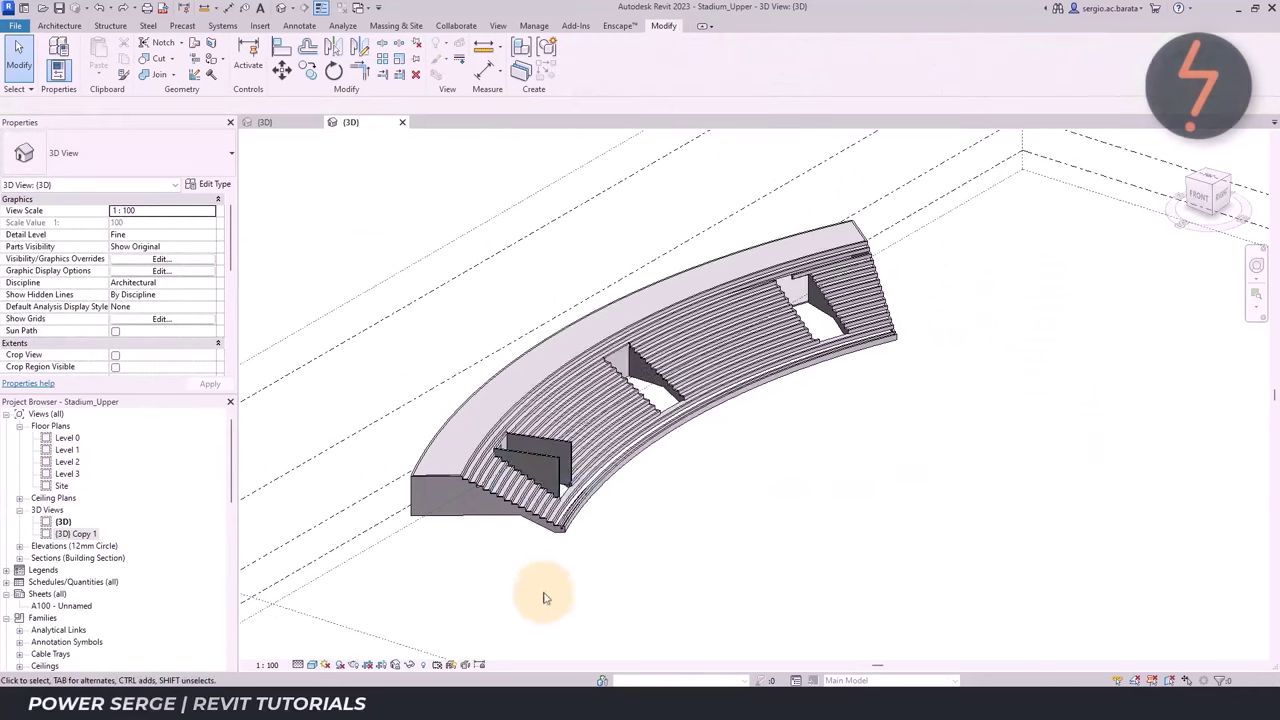
pyautogui.rightClick(548, 594)
pyautogui.click(614, 477)
pyautogui.moveTo(371, 366); pyautogui.dragTo(604, 567)
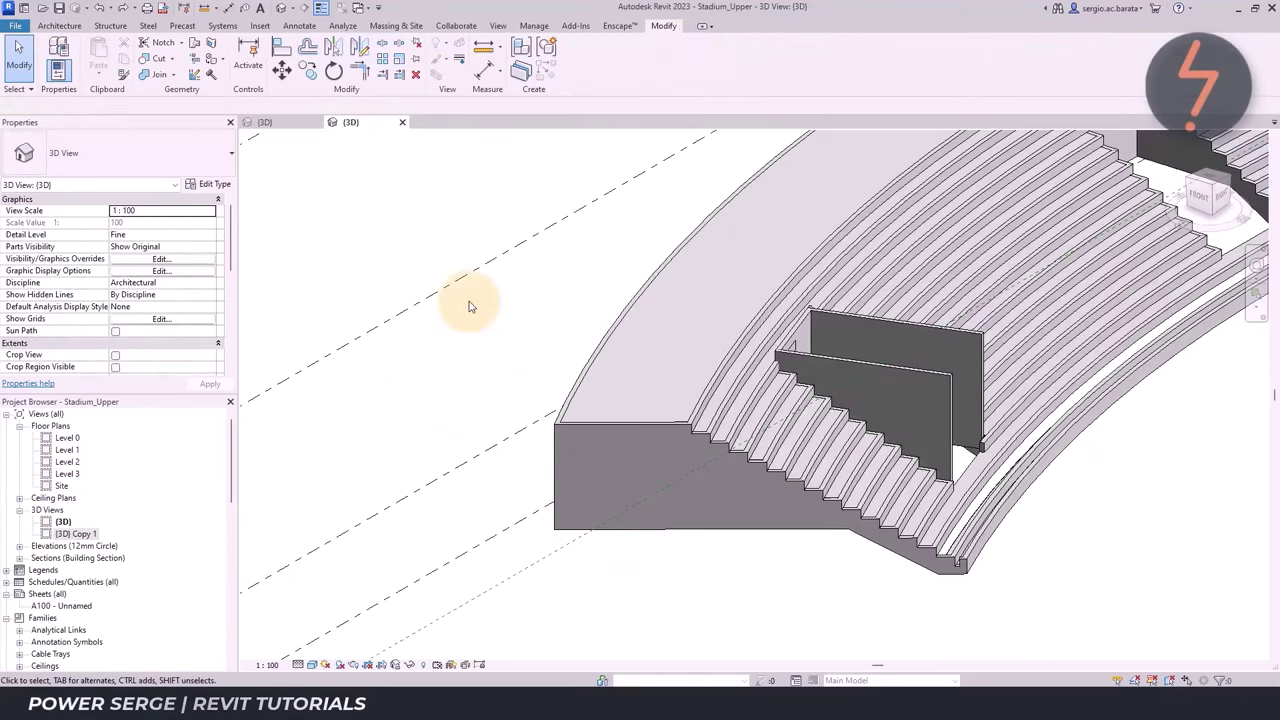
pyautogui.click(60, 26)
pyautogui.click(1011, 50)
pyautogui.click(932, 376)
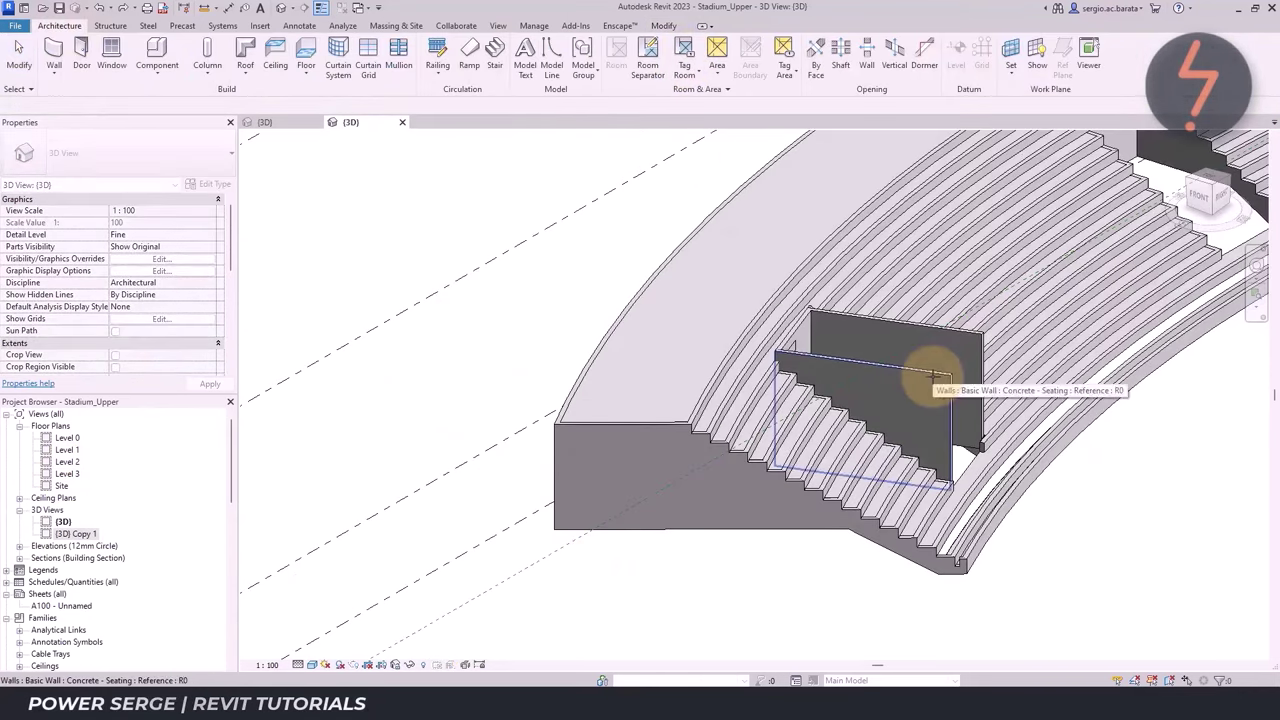
# In the Work Plane Viewer, draw a model line along the stairs and offset a copy of it
pyautogui.click(1088, 55)
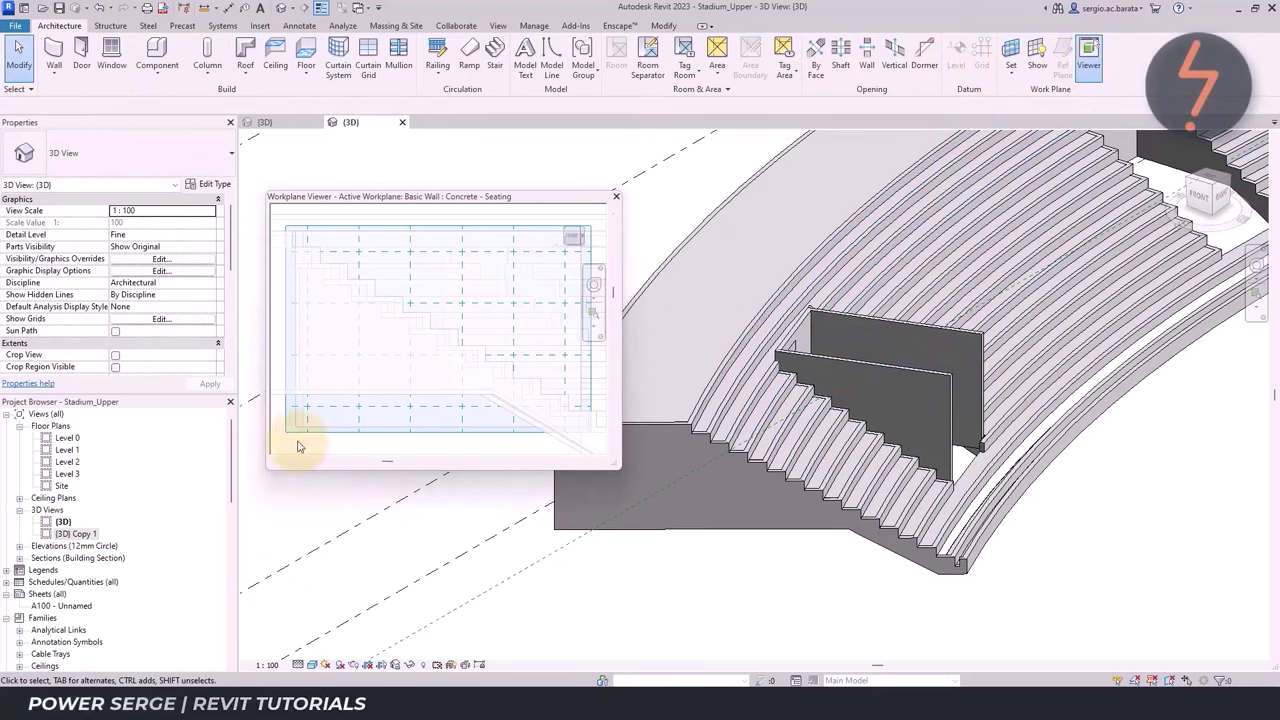
pyautogui.click(557, 72)
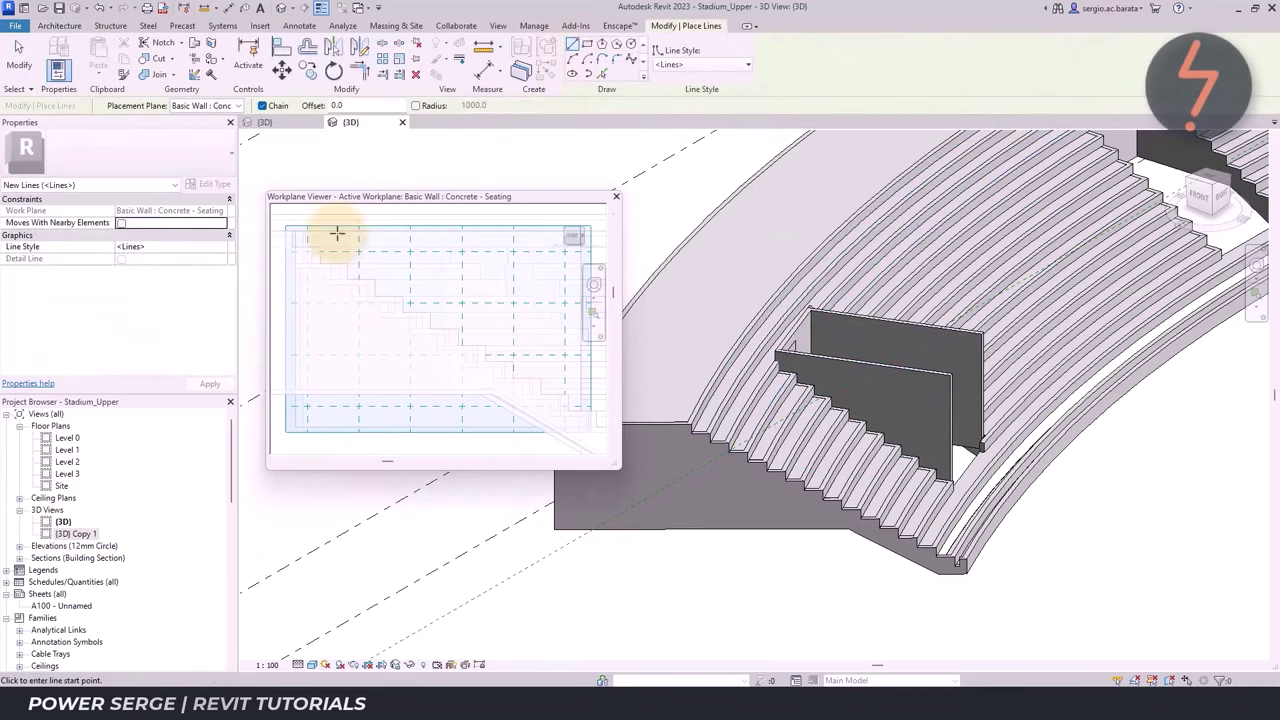
pyautogui.click(586, 46)
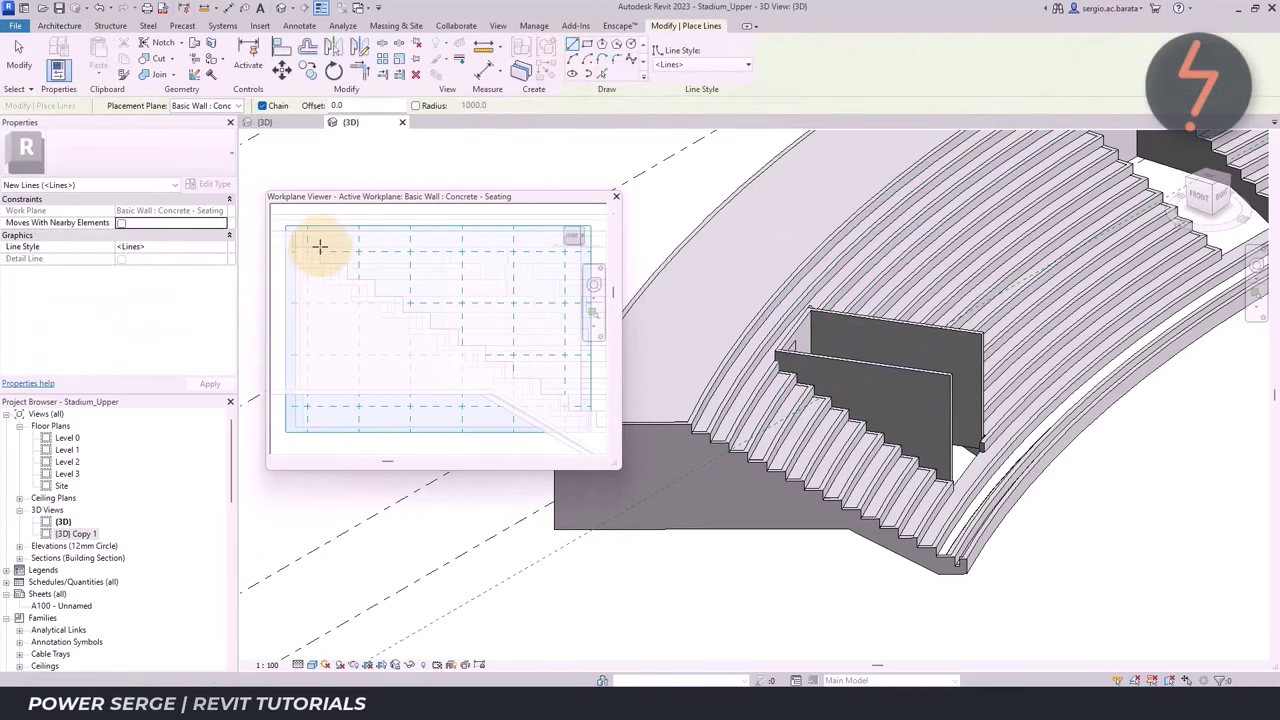
pyautogui.click(321, 246)
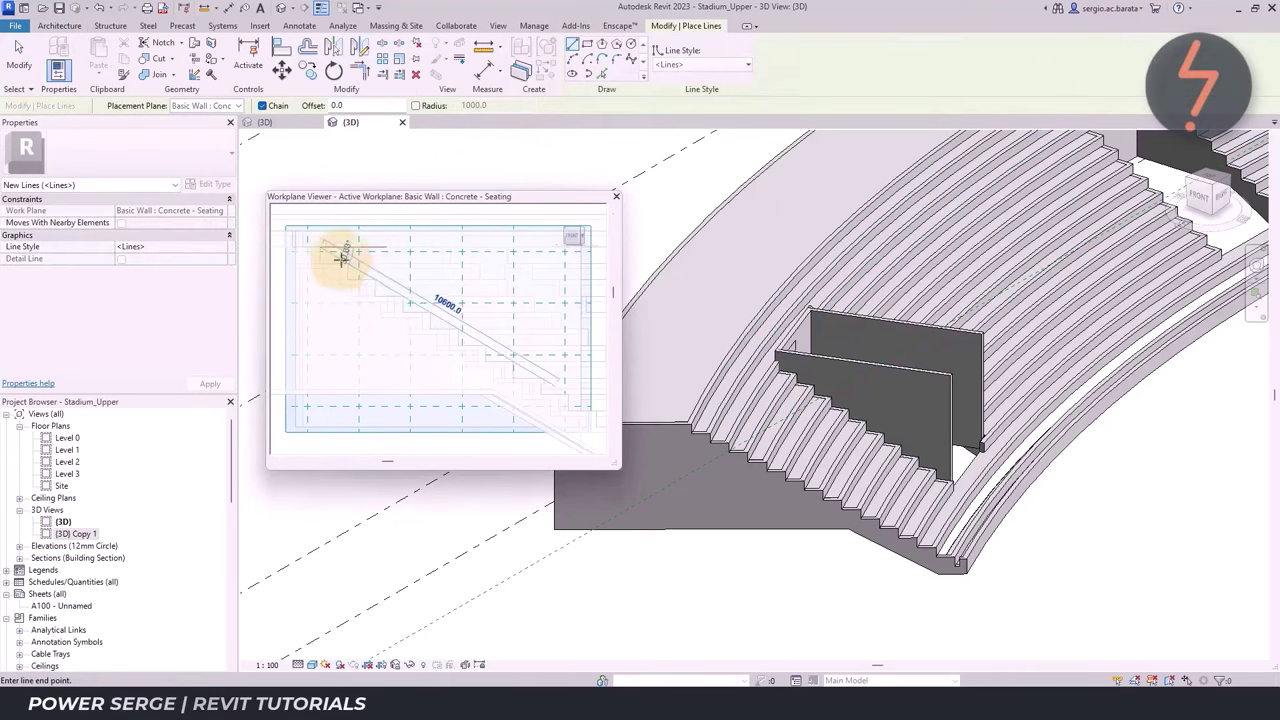
pyautogui.press('Escape')
pyautogui.press('Escape')
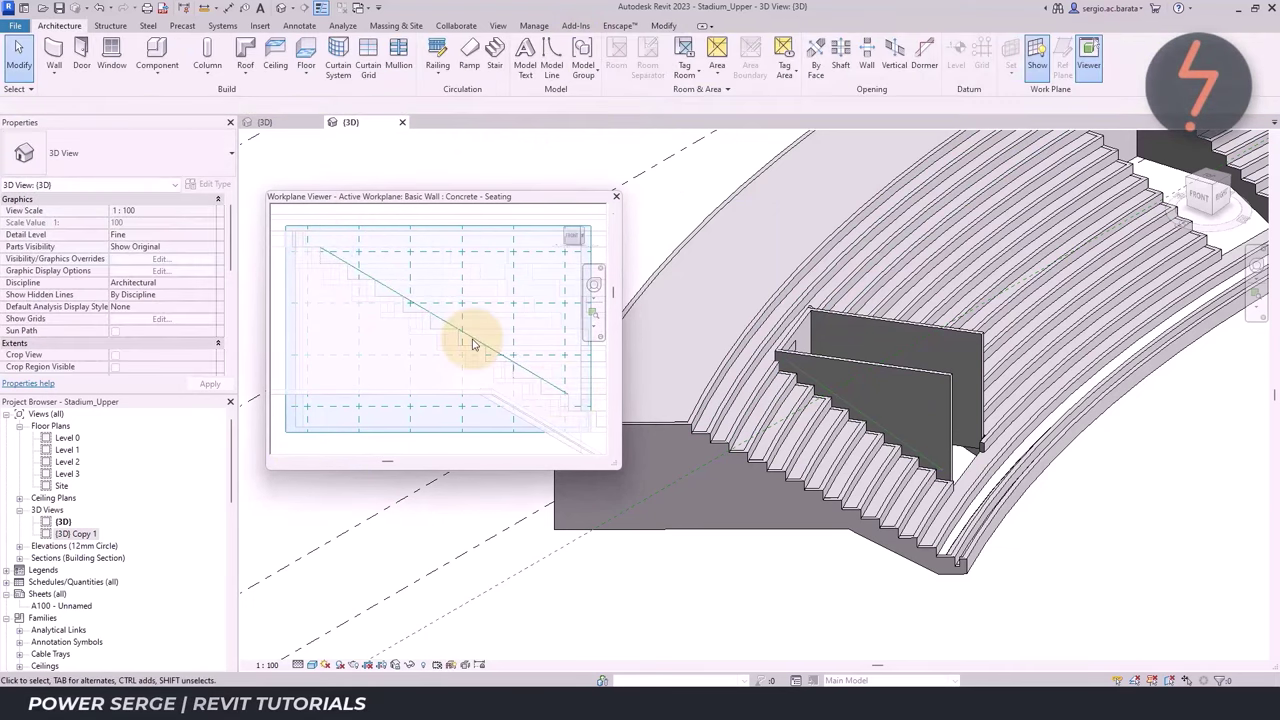
pyautogui.click(466, 334)
pyautogui.click(305, 48)
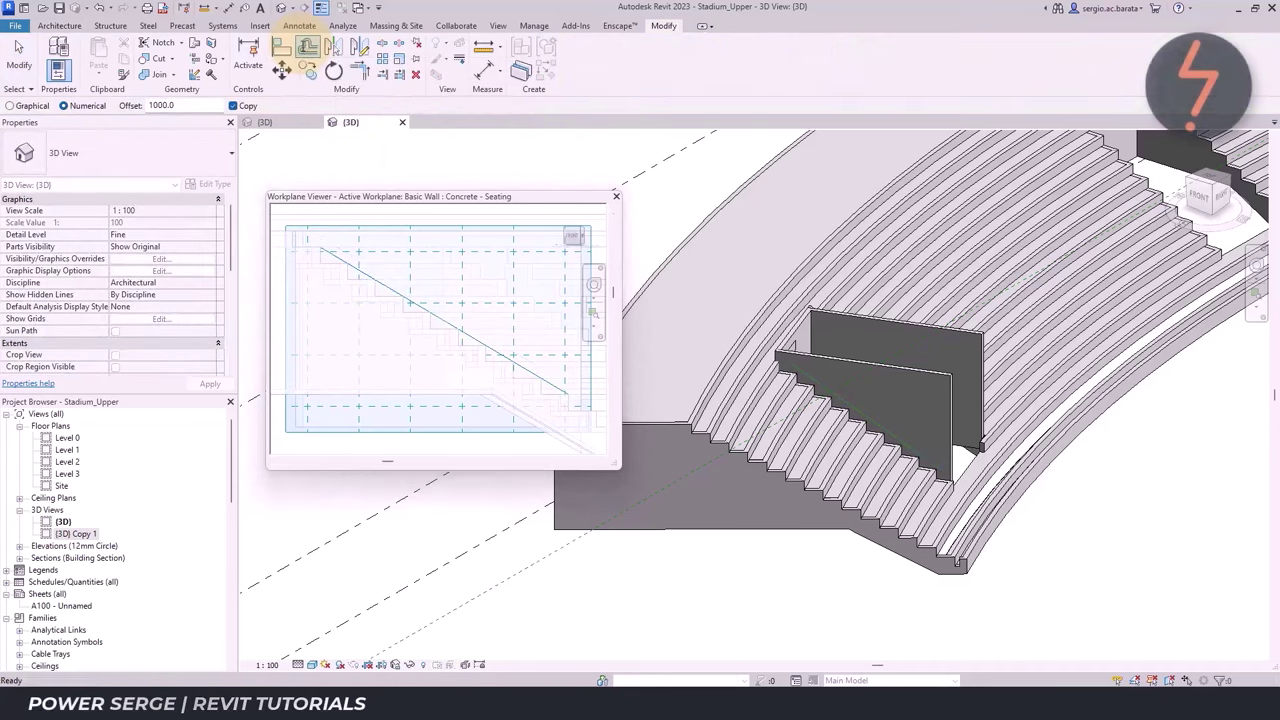
pyautogui.click(366, 276)
pyautogui.click(616, 196)
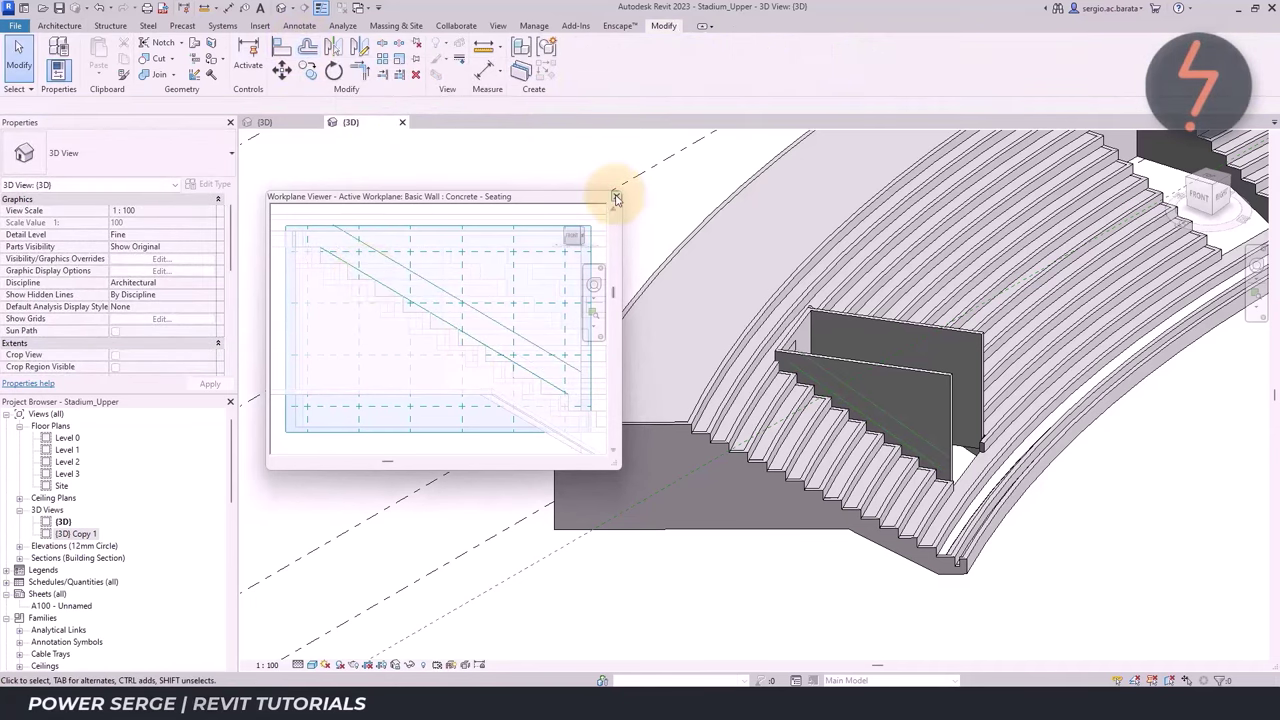
# Edit the side wall's profile so its top follows the diagonal stair line
pyautogui.click(886, 371)
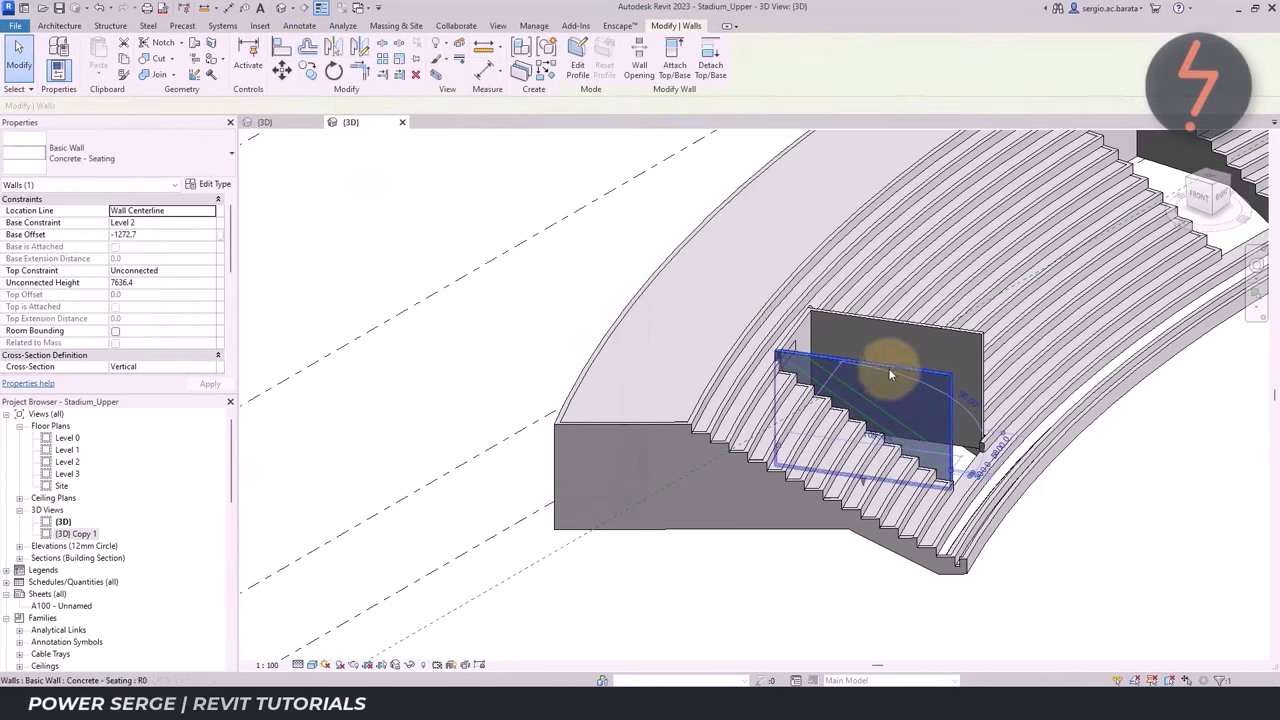
pyautogui.click(578, 72)
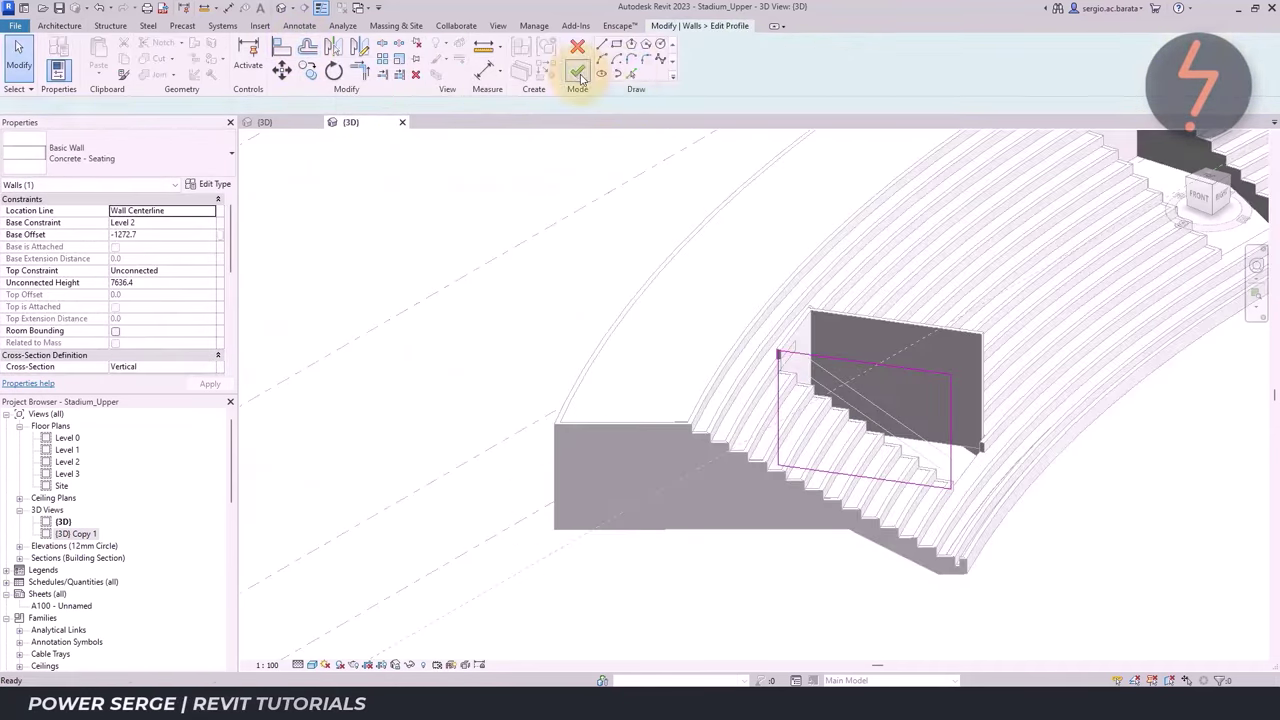
pyautogui.click(886, 414)
pyautogui.click(578, 72)
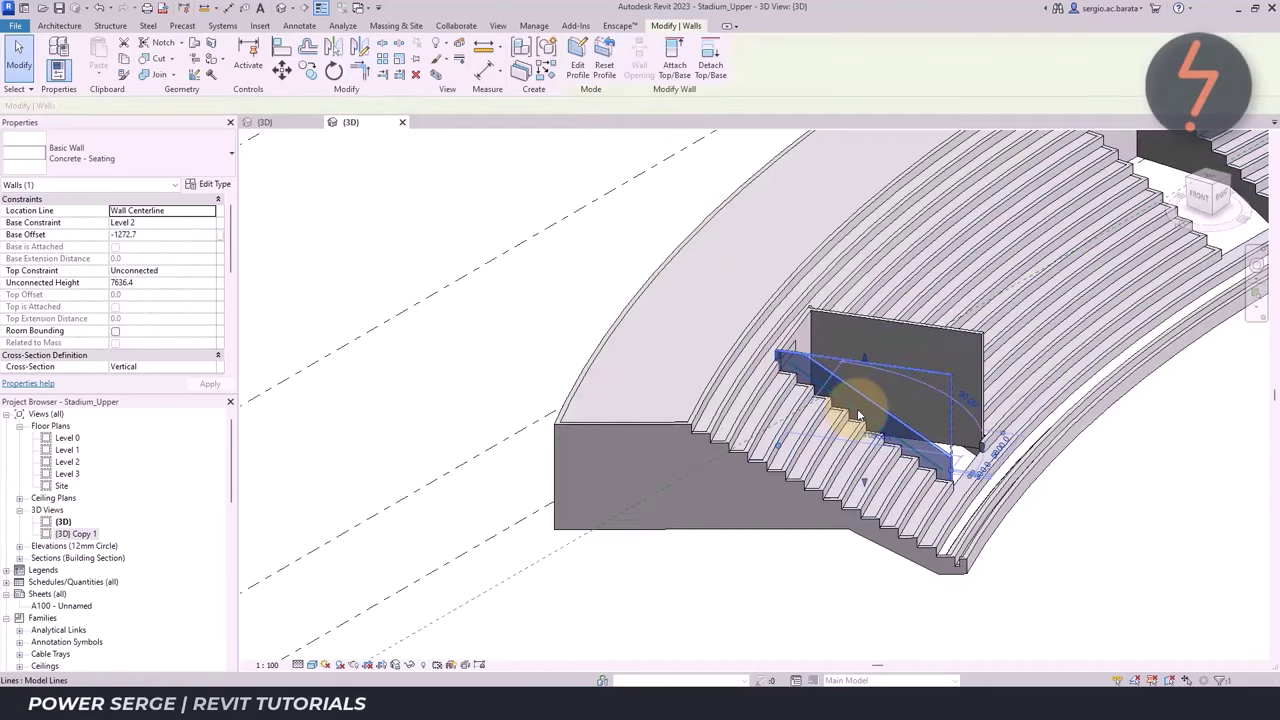
pyautogui.press('Escape')
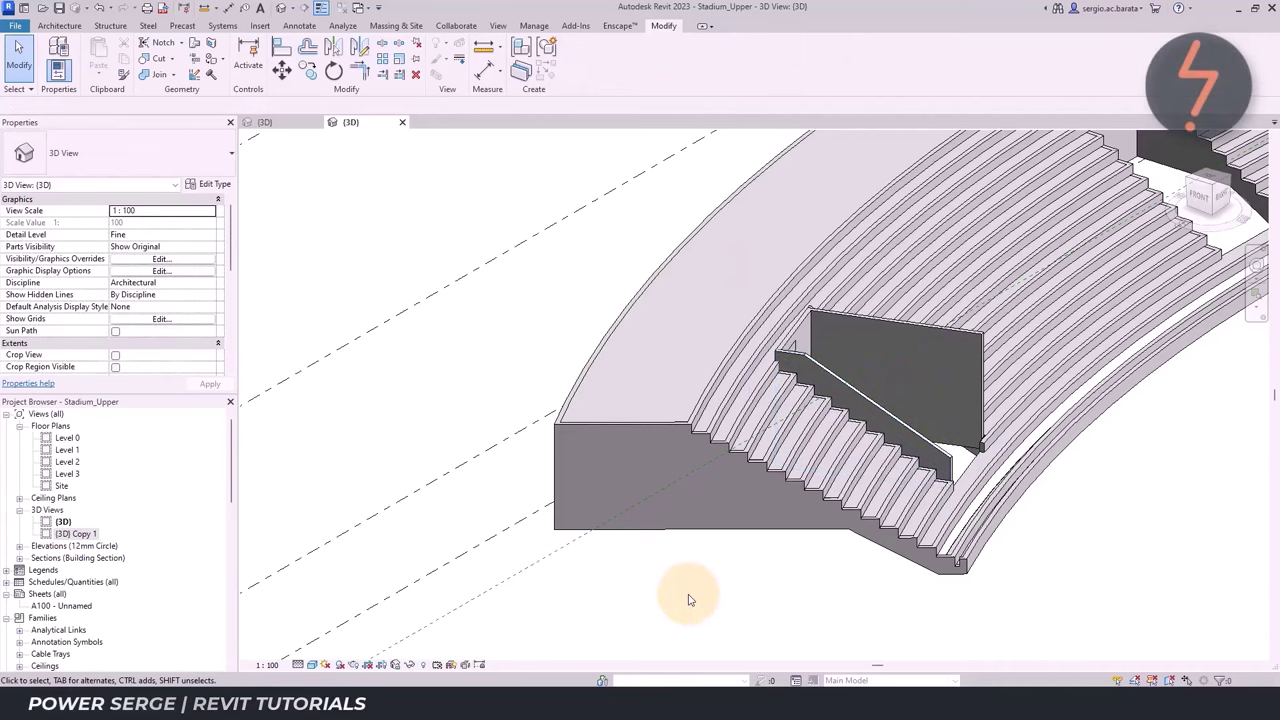
# Switch to the top view and zoom into a vomitory opening of the upper tier
pyautogui.click(1205, 180)
pyautogui.rightClick(815, 502)
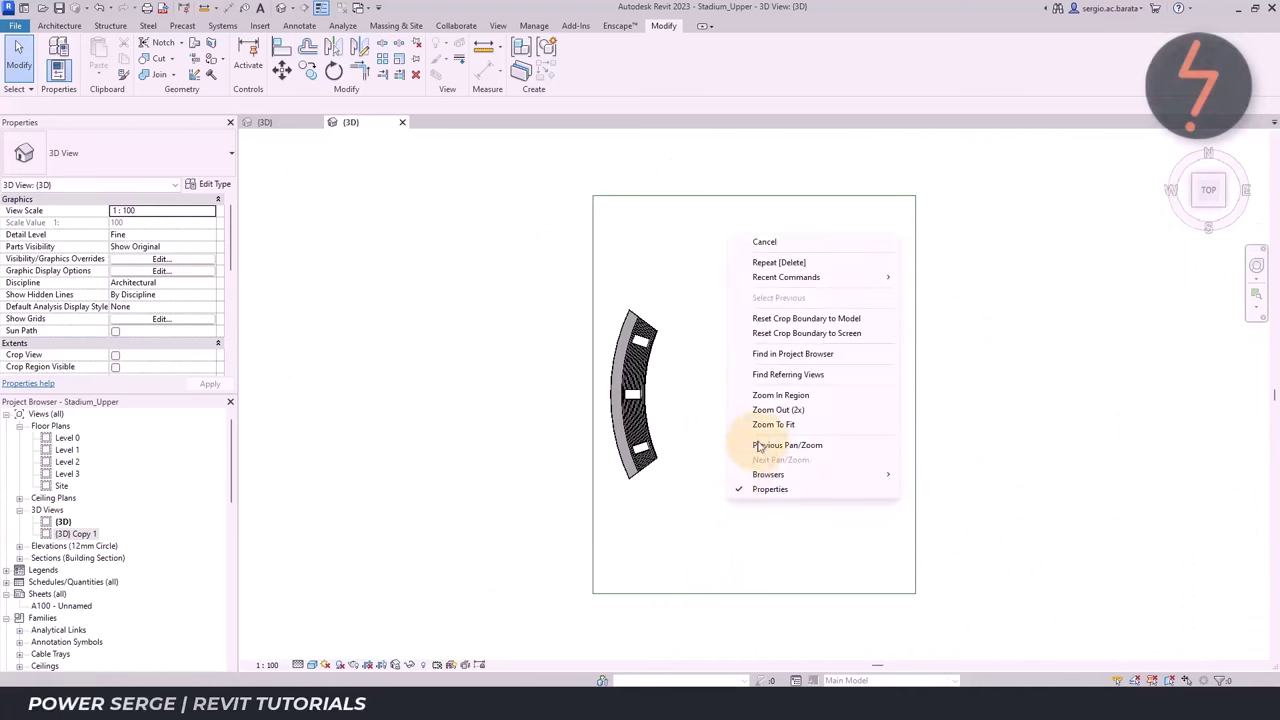
pyautogui.click(880, 400)
pyautogui.moveTo(554, 413); pyautogui.dragTo(630, 455)
# Copy the seating wall across the vomitory opening with CO
pyautogui.click(777, 409)
pyautogui.press('c')
pyautogui.press('o')
pyautogui.click(803, 410)
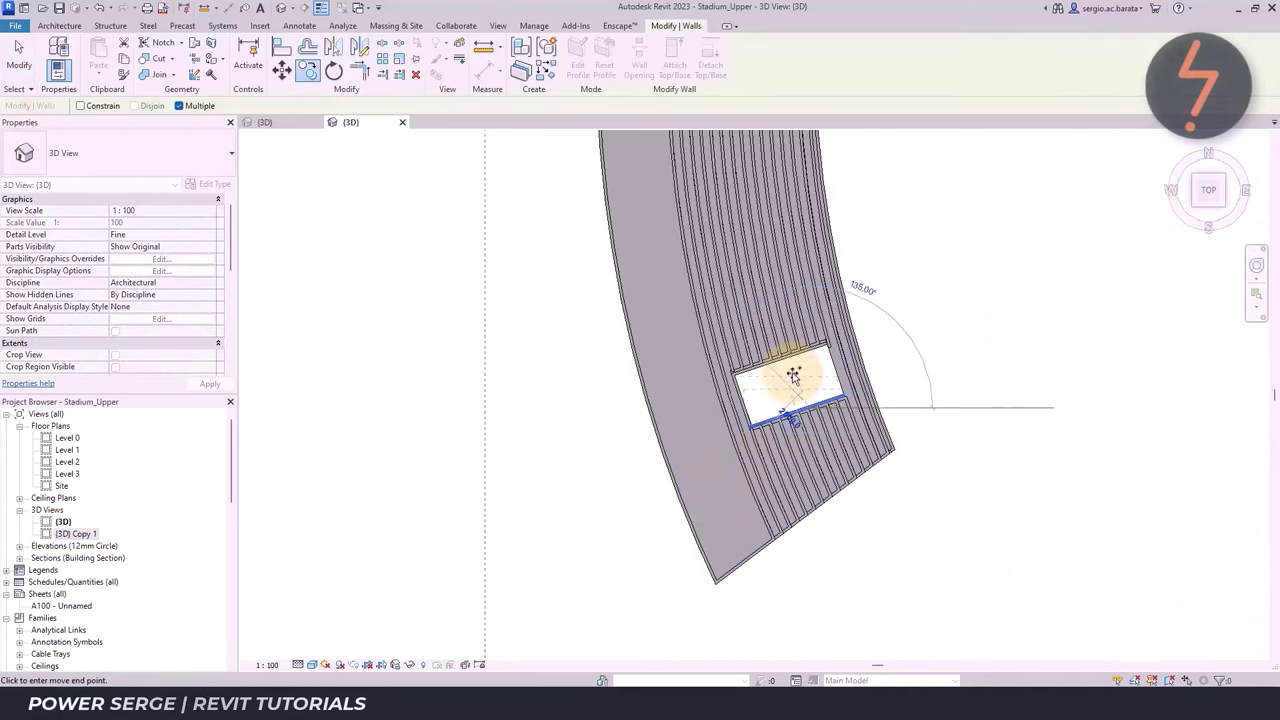
pyautogui.click(792, 373)
pyautogui.press('Escape')
pyautogui.press('Escape')
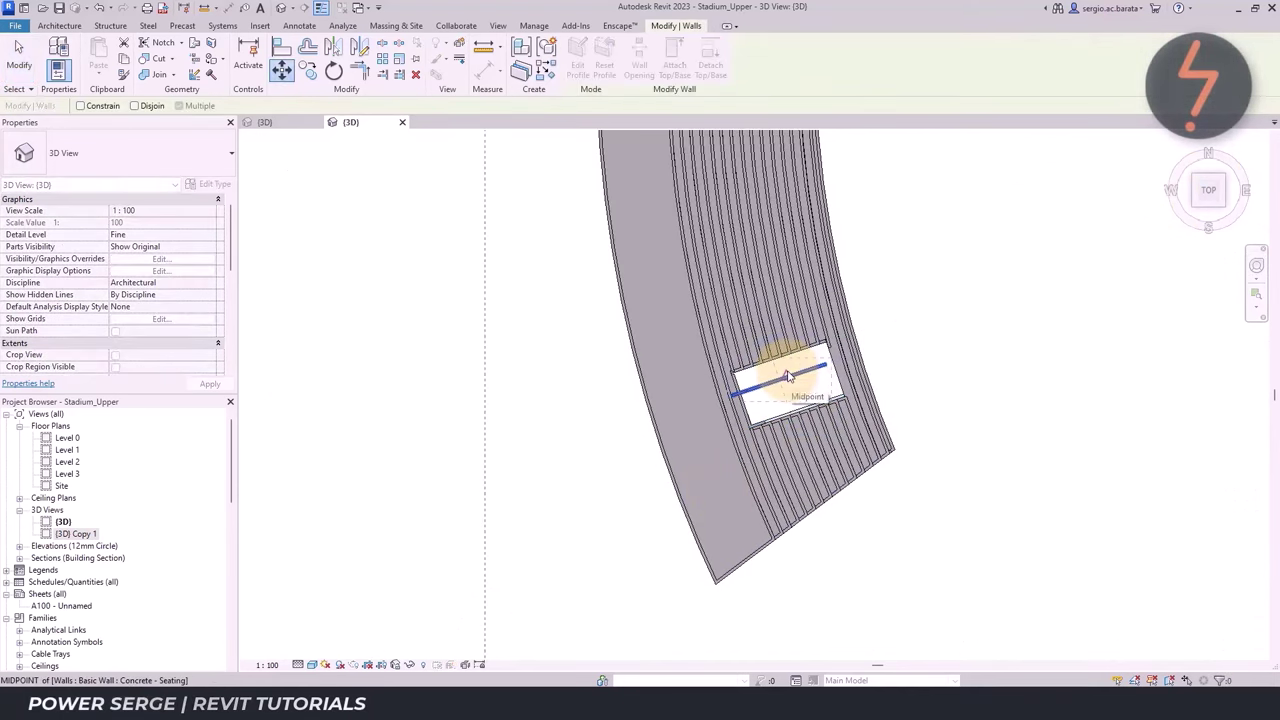
pyautogui.scroll(5, 789, 376)
# Try moving the copied wall, undo it, then move the copy out of the opening
pyautogui.click(522, 436)
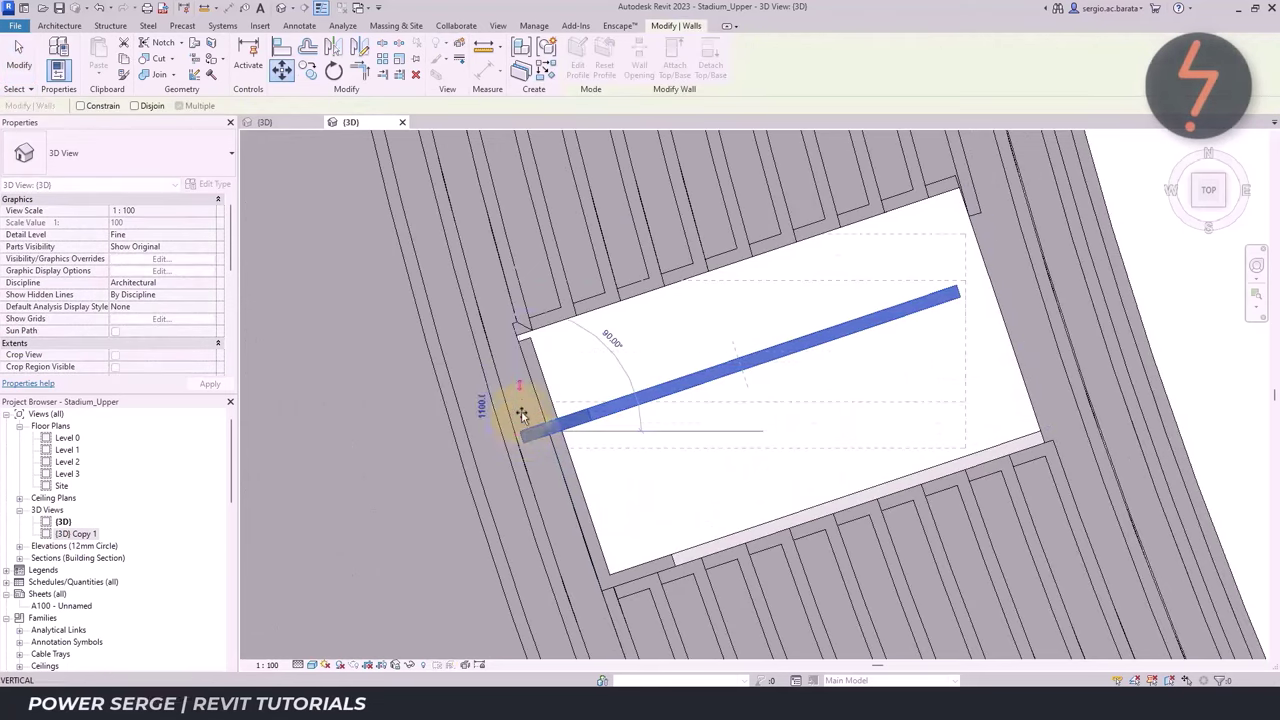
pyautogui.moveTo(522, 338); pyautogui.dragTo(523, 337)
pyautogui.hotkey('ctrl', 'z')
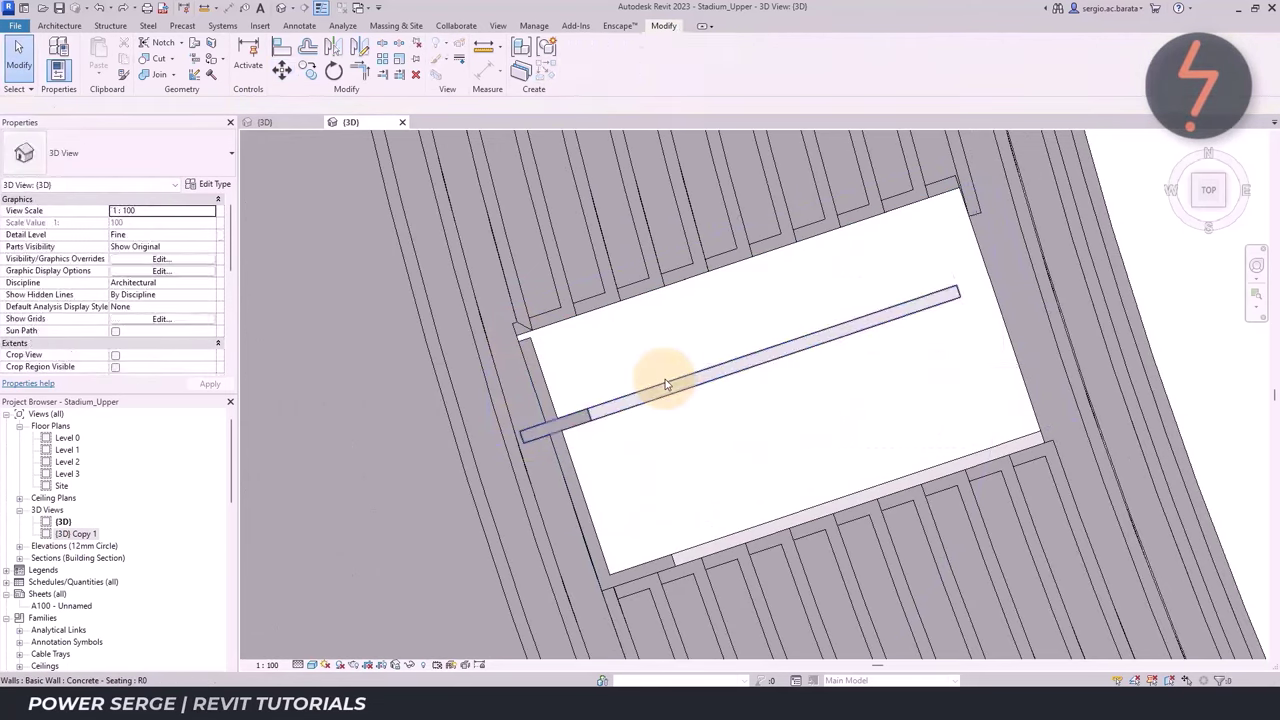
pyautogui.click(666, 383)
pyautogui.press('m')
pyautogui.press('v')
pyautogui.click(957, 288)
pyautogui.click(958, 190)
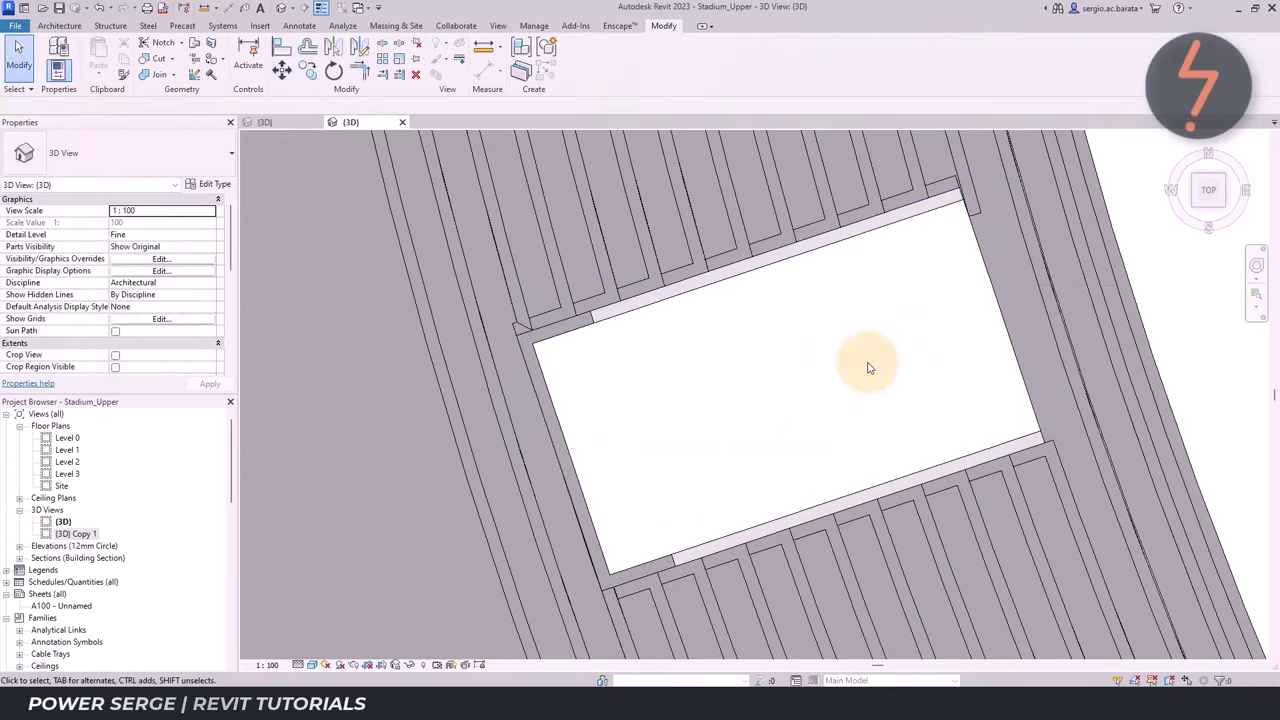
# Zoom to fit the whole upper tier in view with ZF
pyautogui.press('z')
pyautogui.press('f')
pyautogui.rightClick(598, 281)
# Close the upper-tier model and reload the Stadium_Upper.rvt link in the Stadium host
pyautogui.click(598, 281)
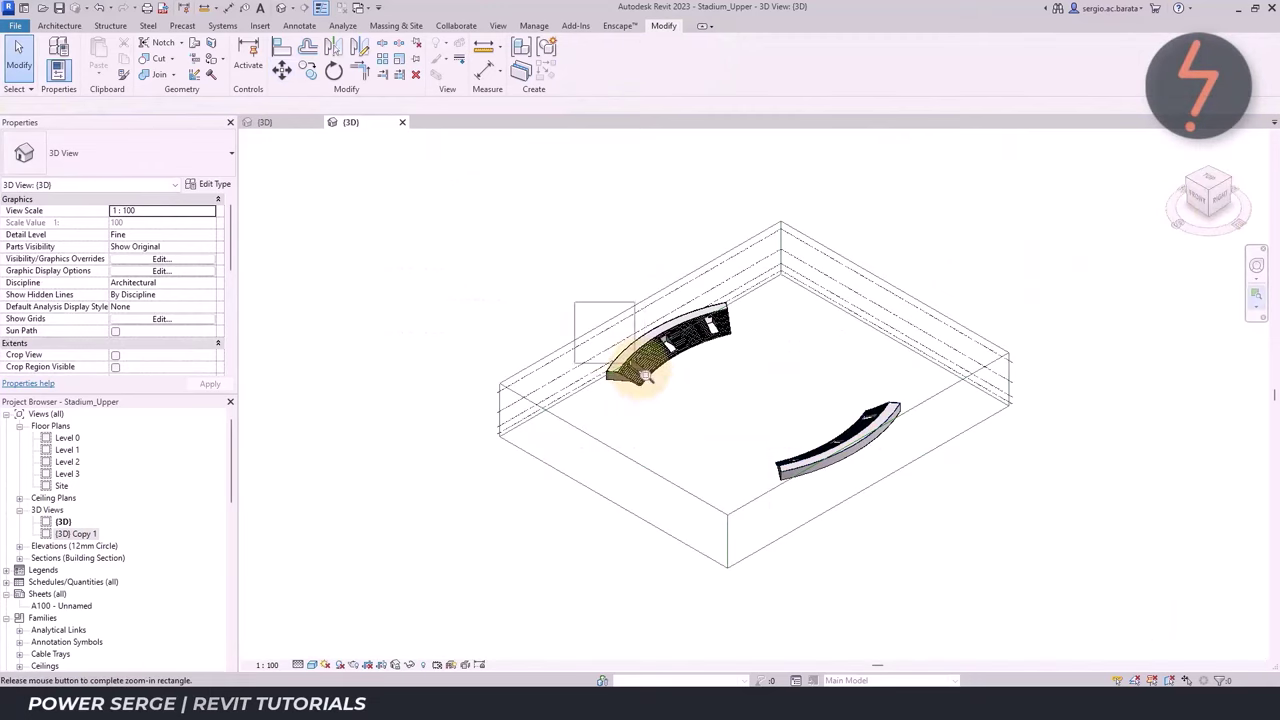
pyautogui.scroll(5, 614, 371)
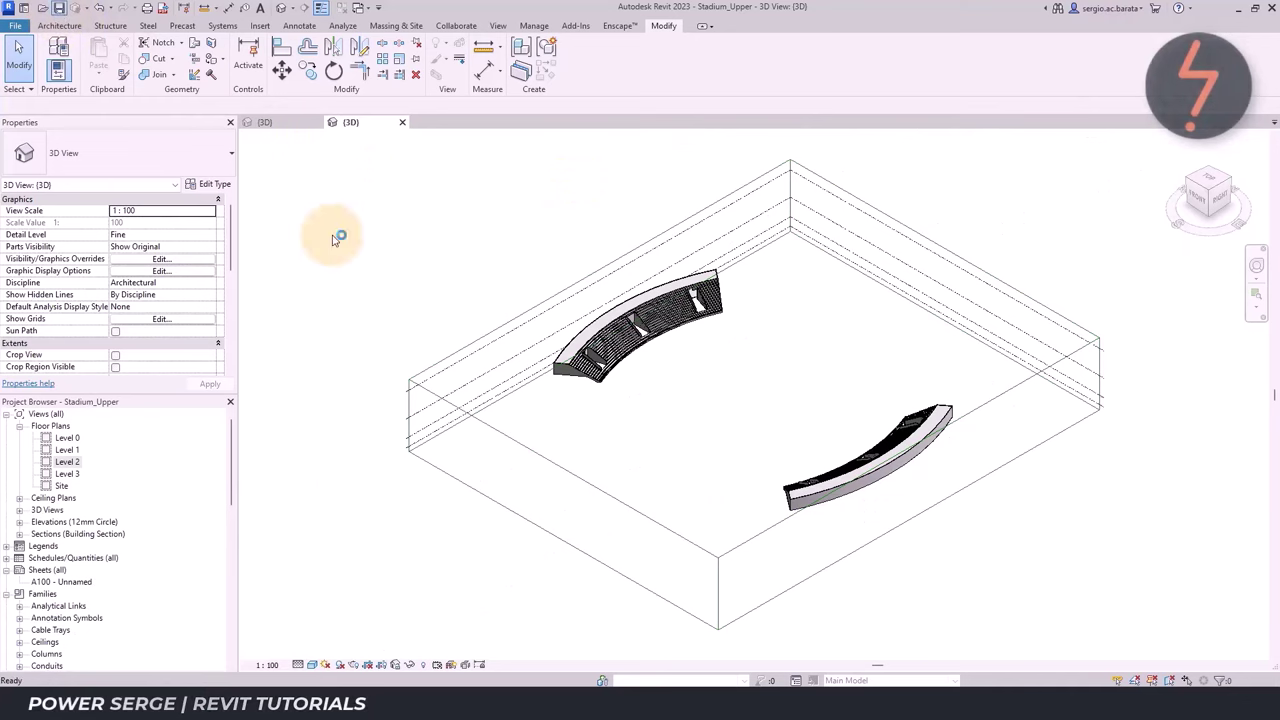
pyautogui.click(654, 379)
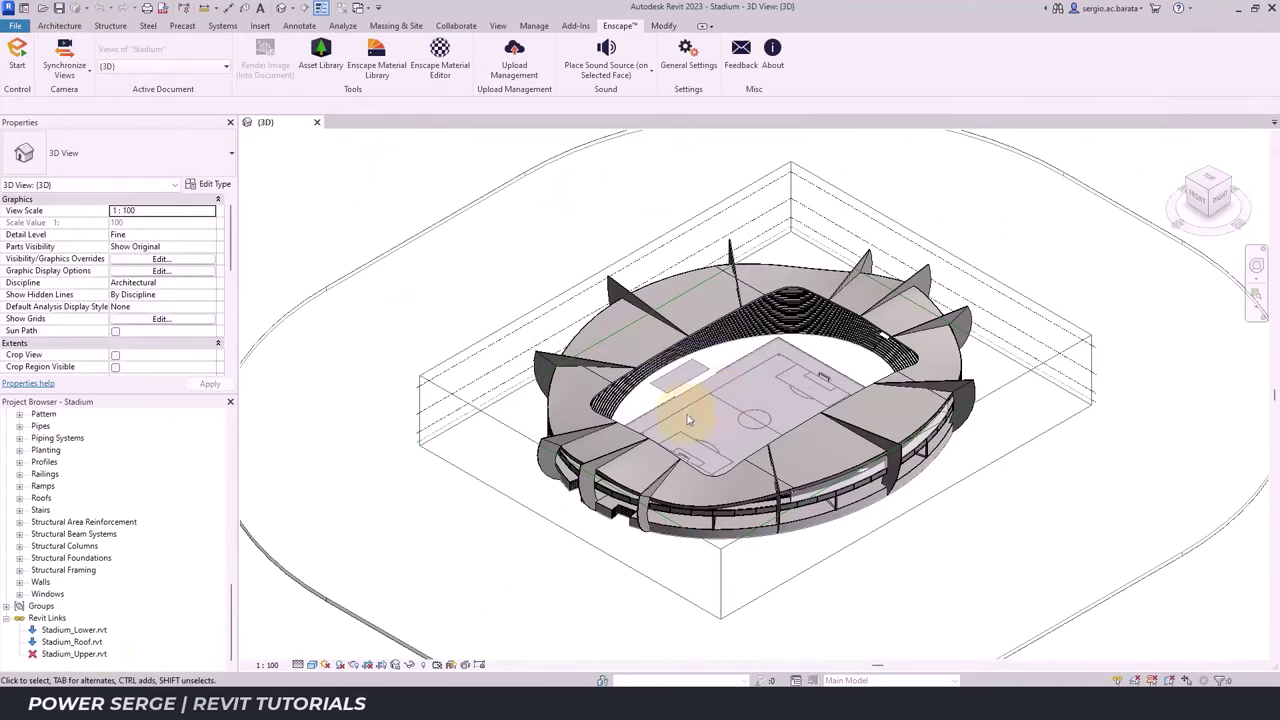
pyautogui.rightClick(72, 654)
pyautogui.click(229, 383)
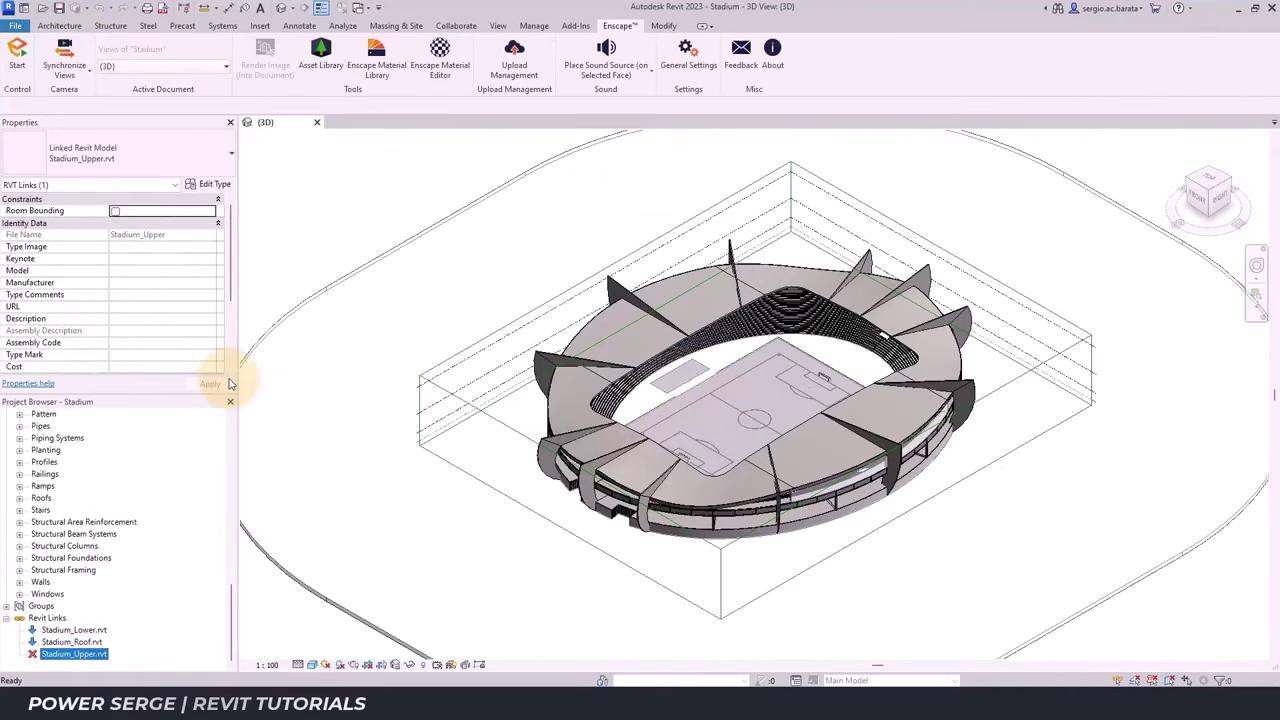